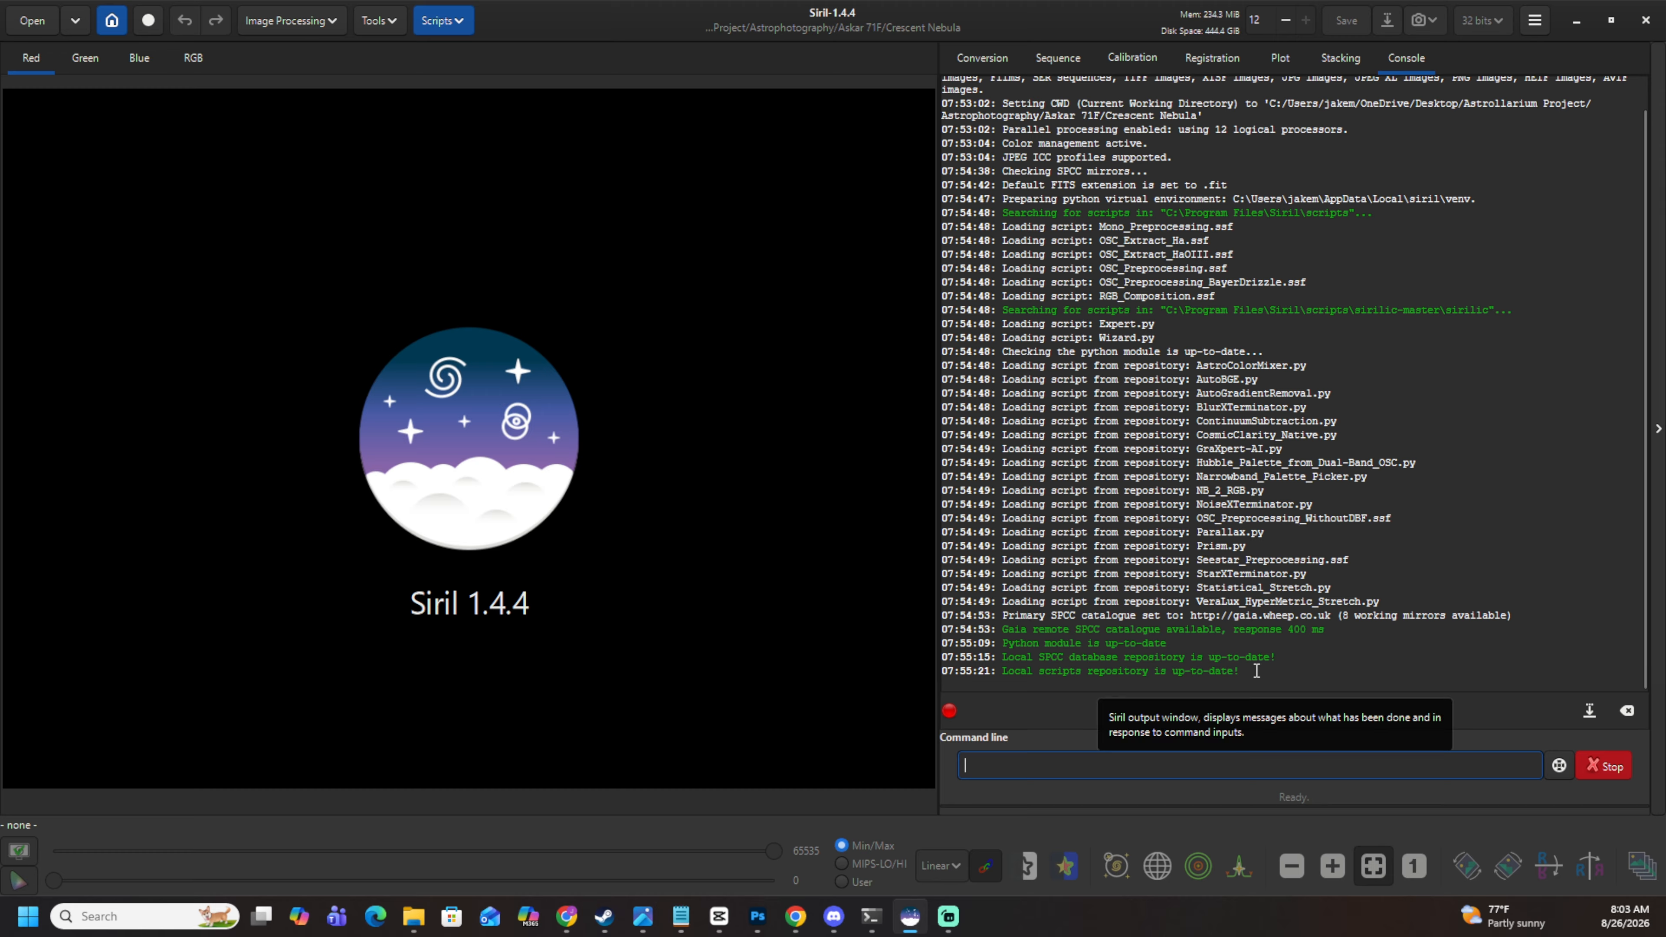
pyautogui.moveTo(1267, 674); pyautogui.dragTo(1204, 427)
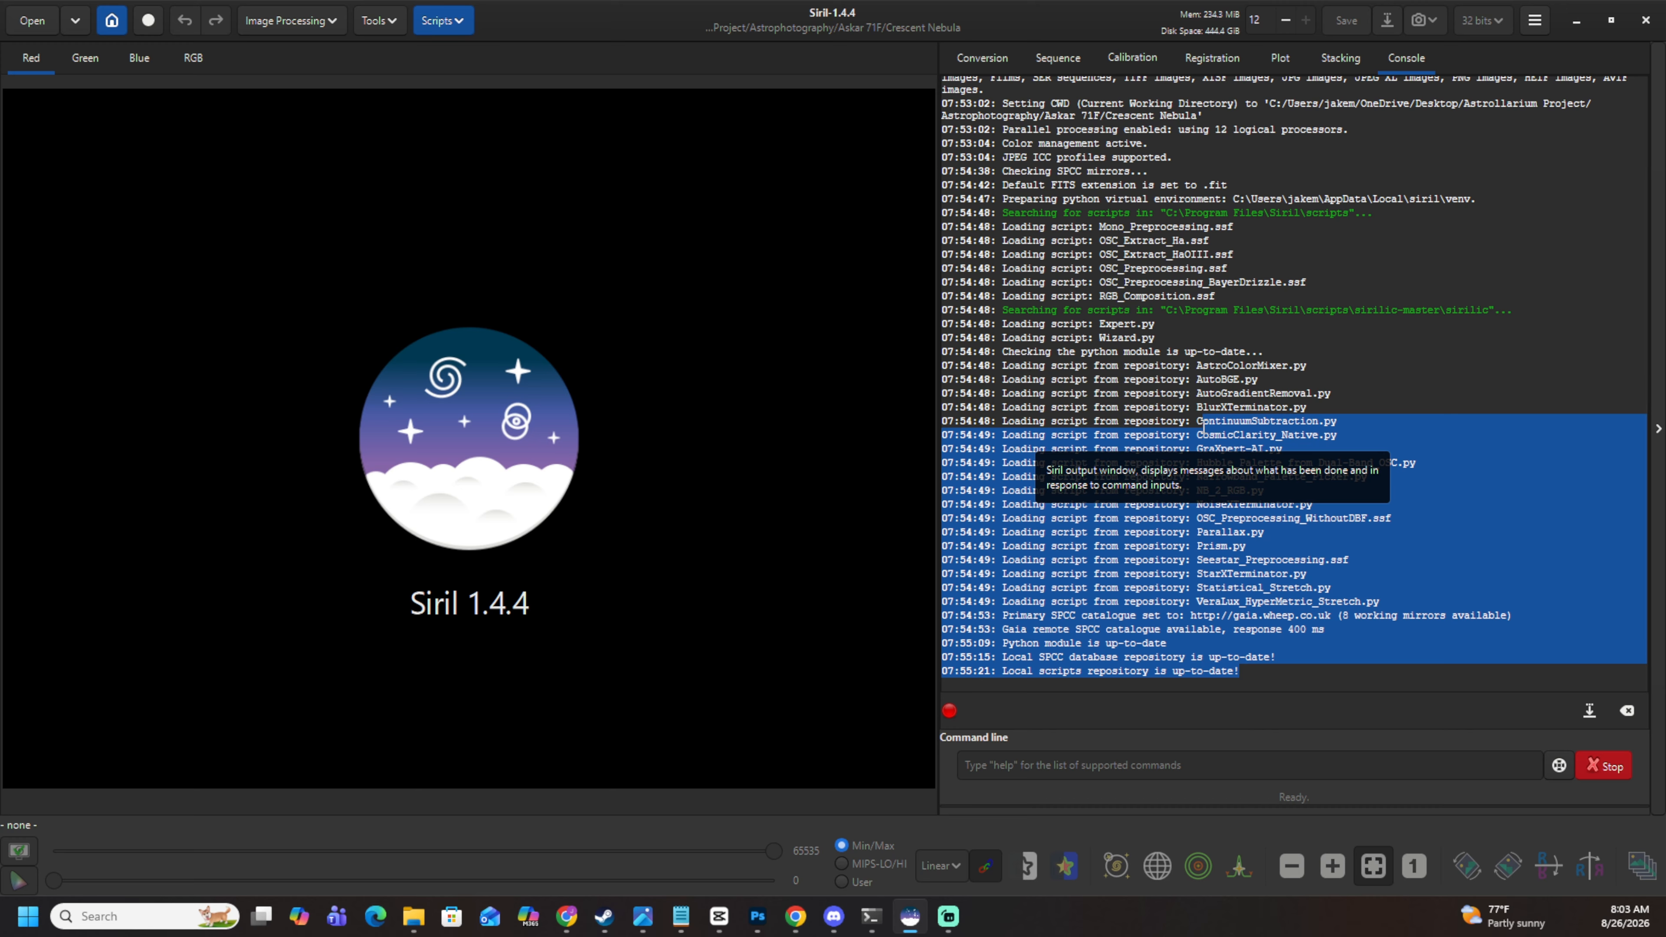
pyautogui.click(1208, 415)
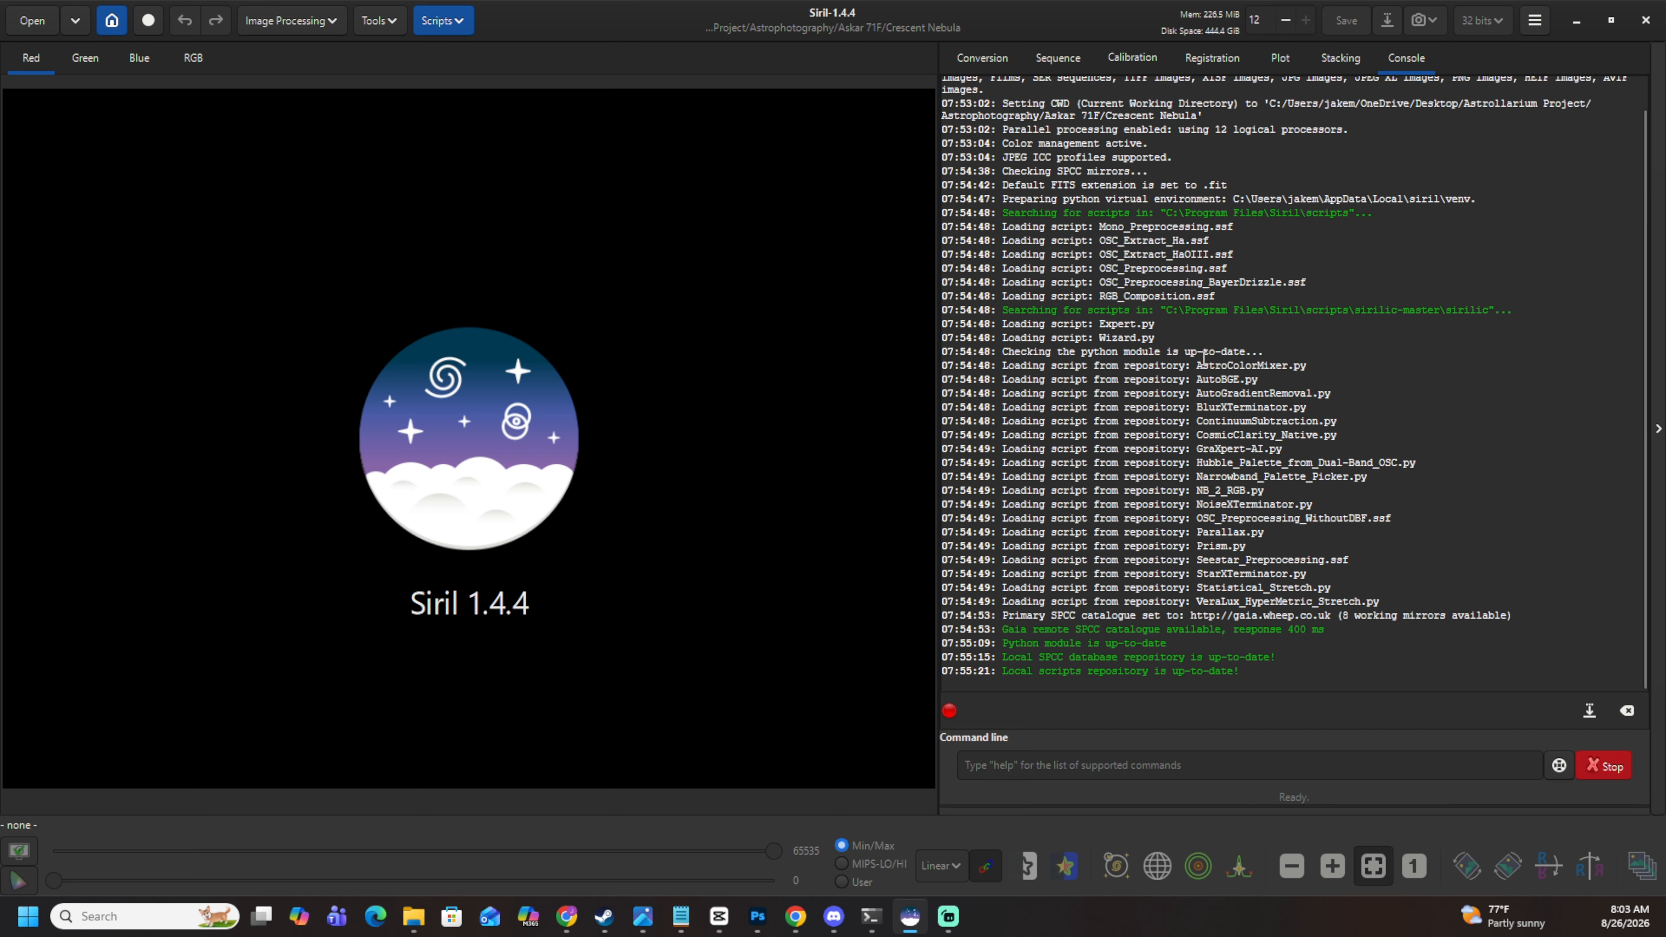
pyautogui.moveTo(1006, 365); pyautogui.dragTo(1522, 616)
pyautogui.click(1522, 615)
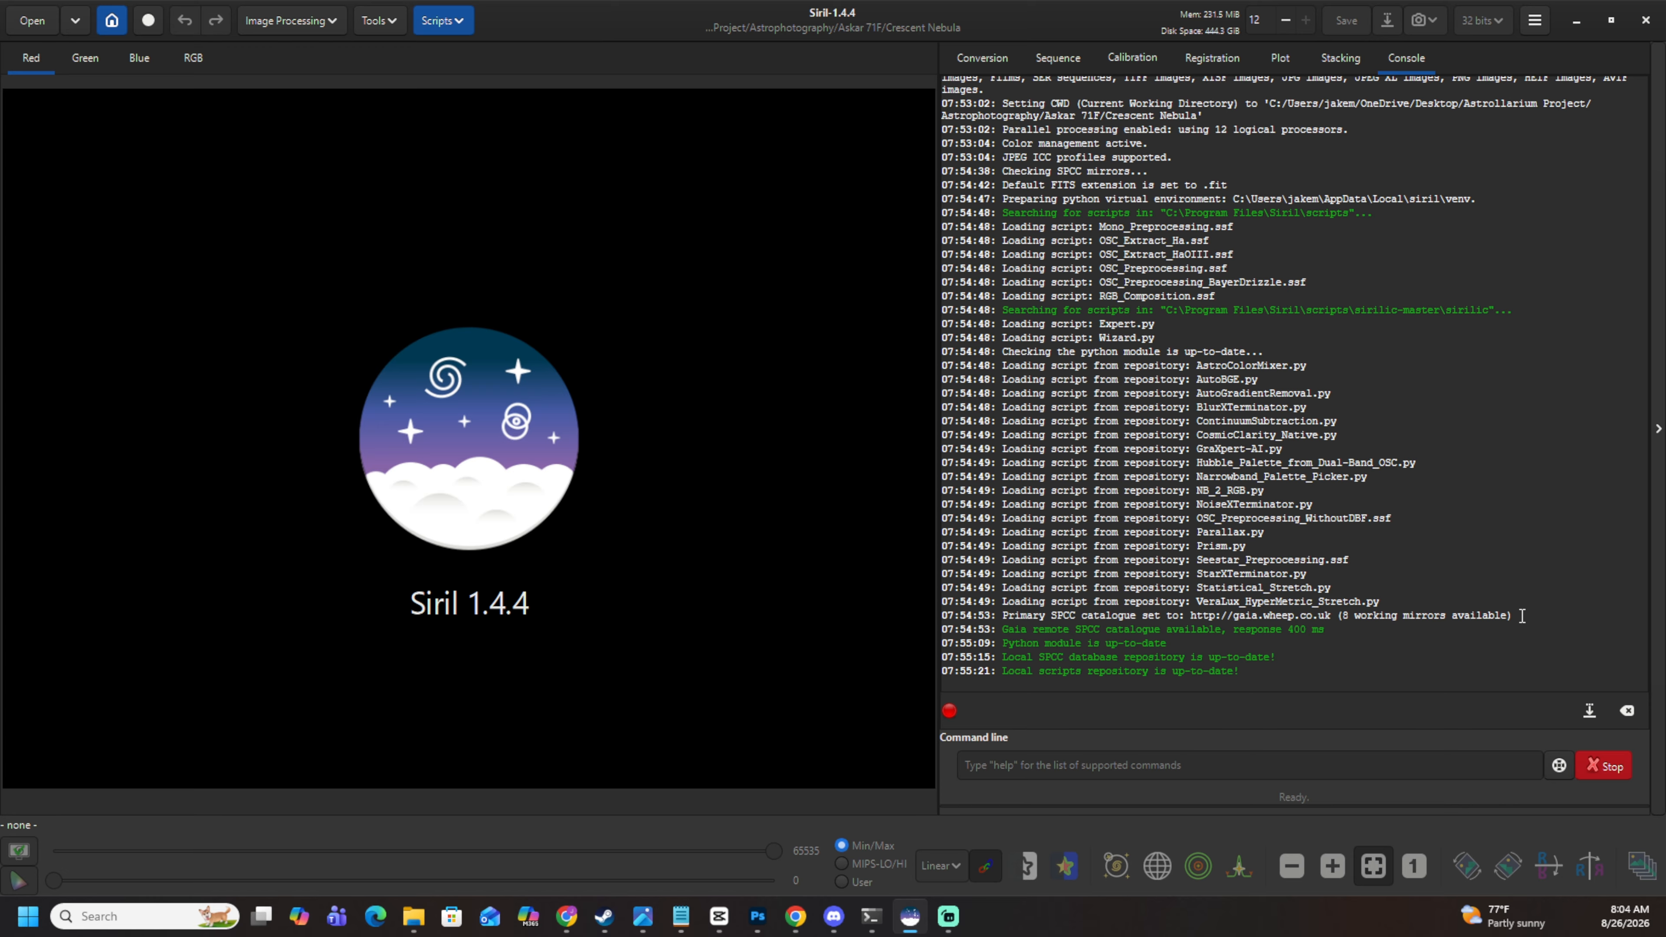
pyautogui.click(1324, 765)
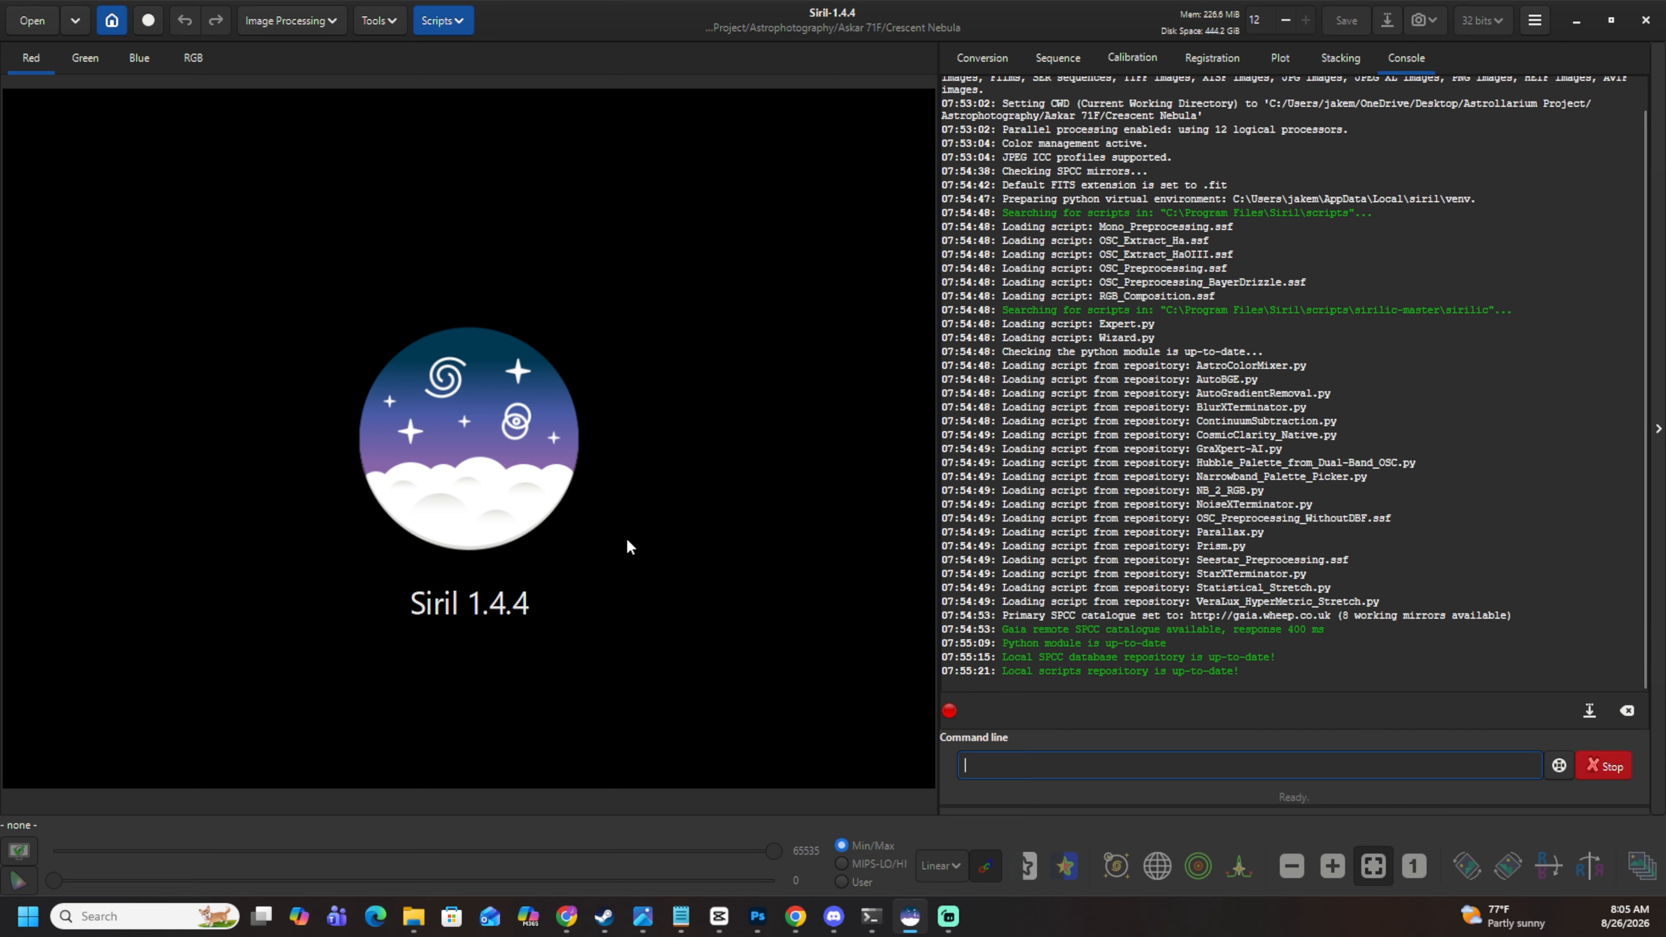
# Set the working directory to the Crescent Nebula folder inside Askar 71F.
pyautogui.click(112, 20)
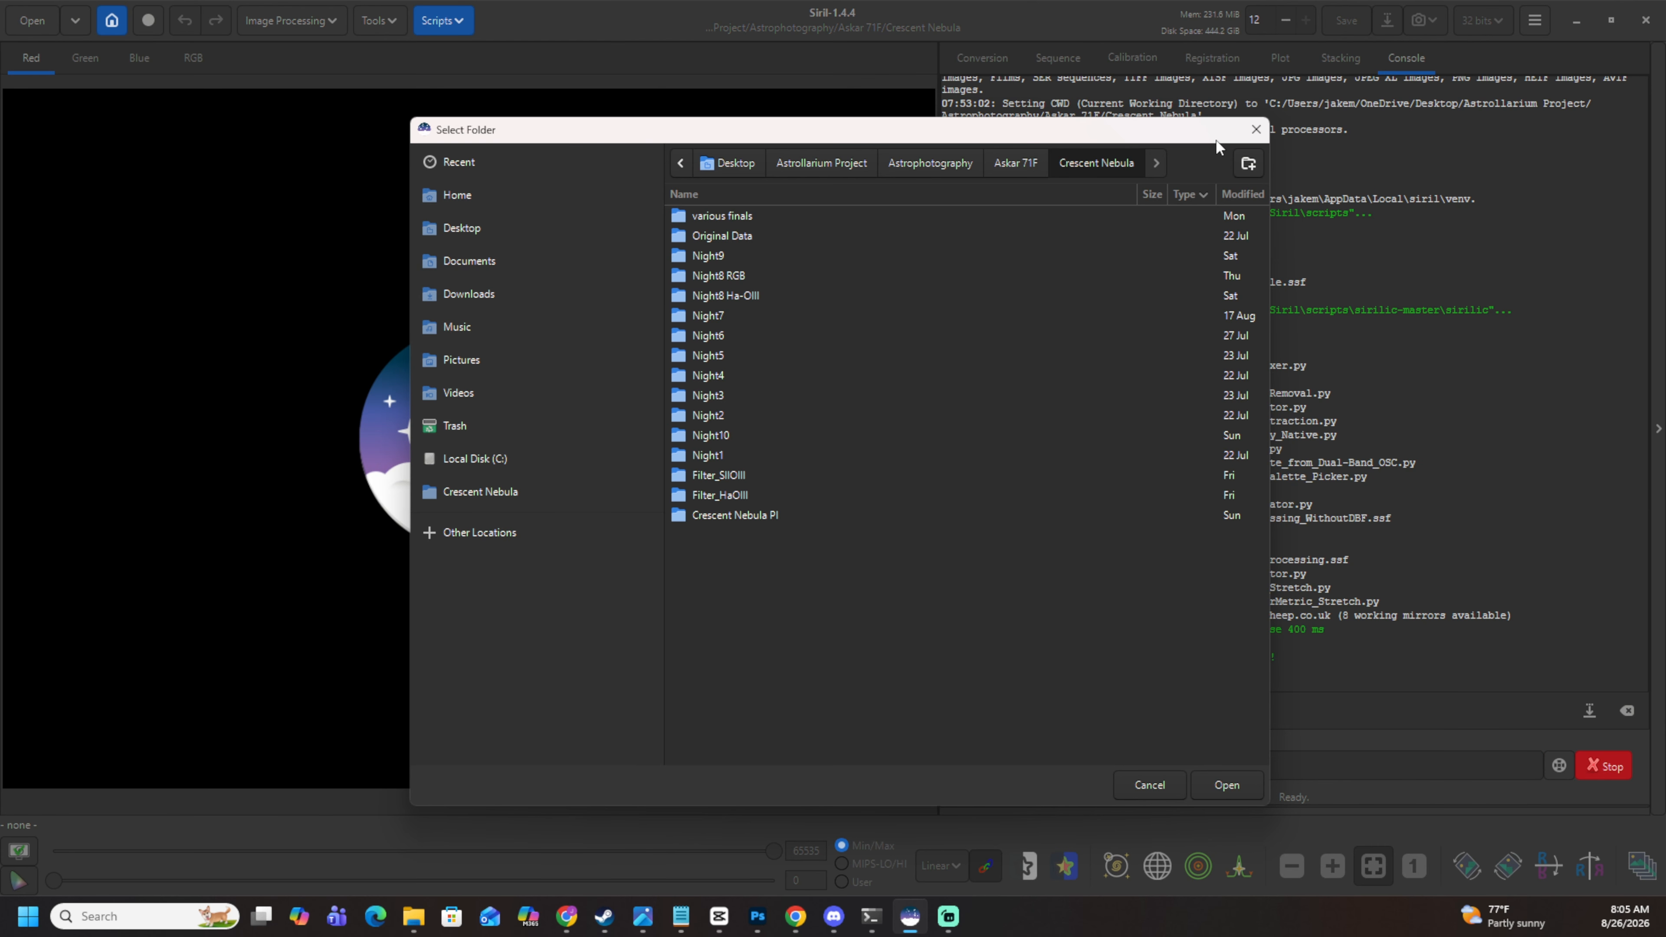
pyautogui.click(1016, 163)
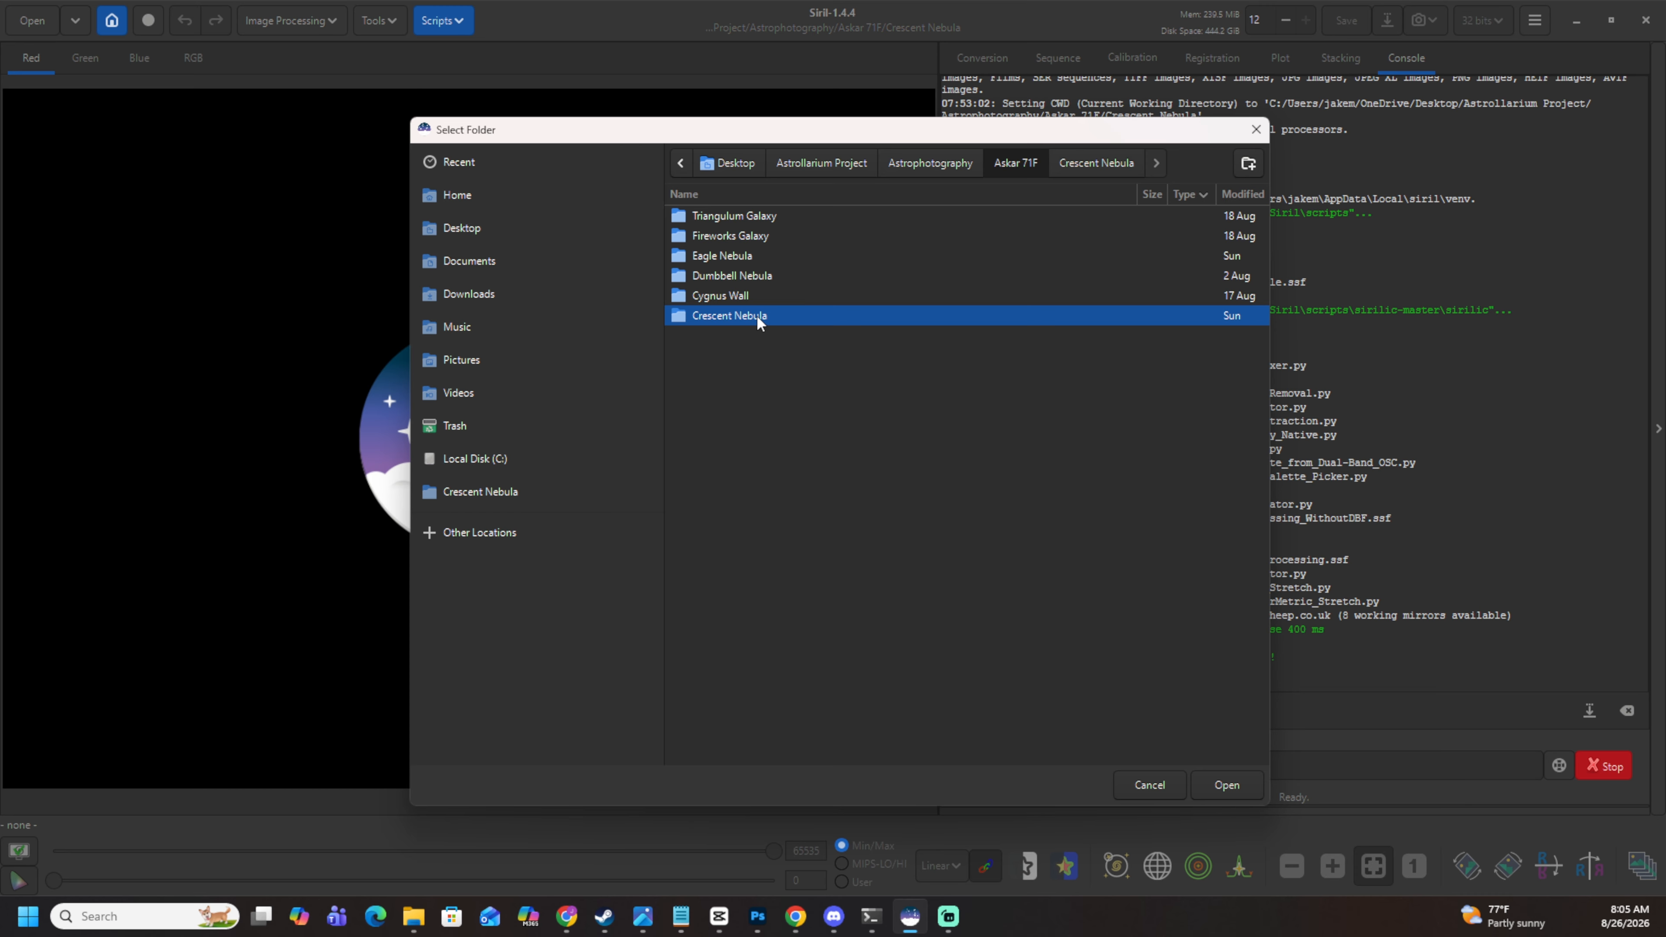
pyautogui.click(1224, 785)
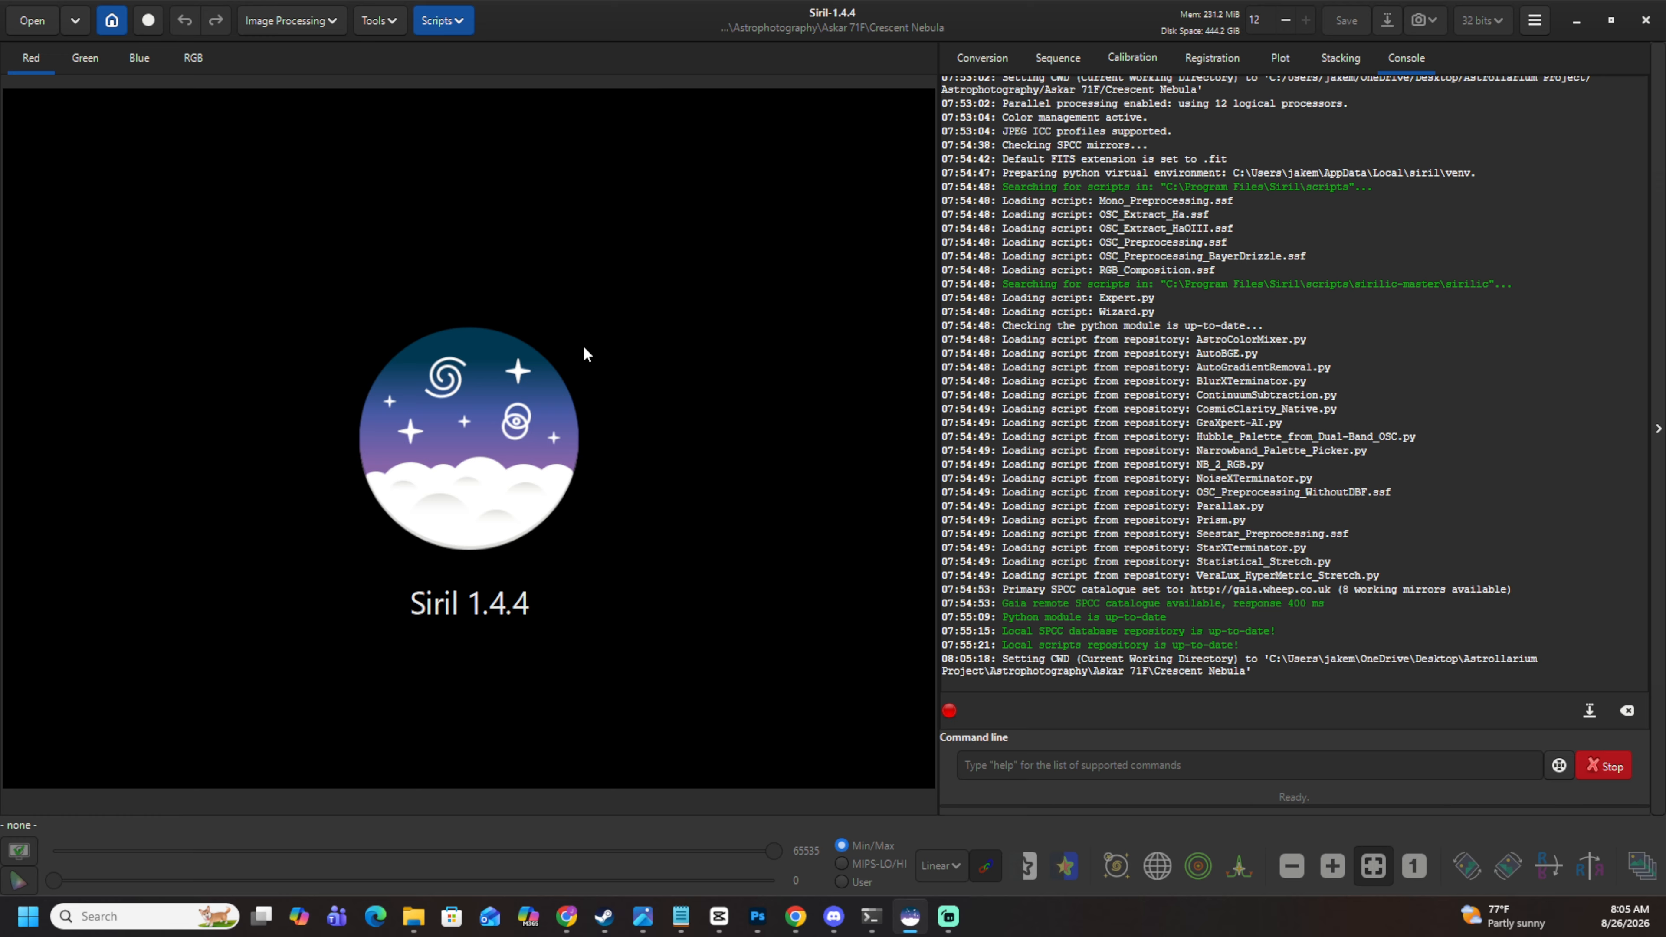
# Open the script preferences that list the scripts available from the online repository.
pyautogui.click(450, 18)
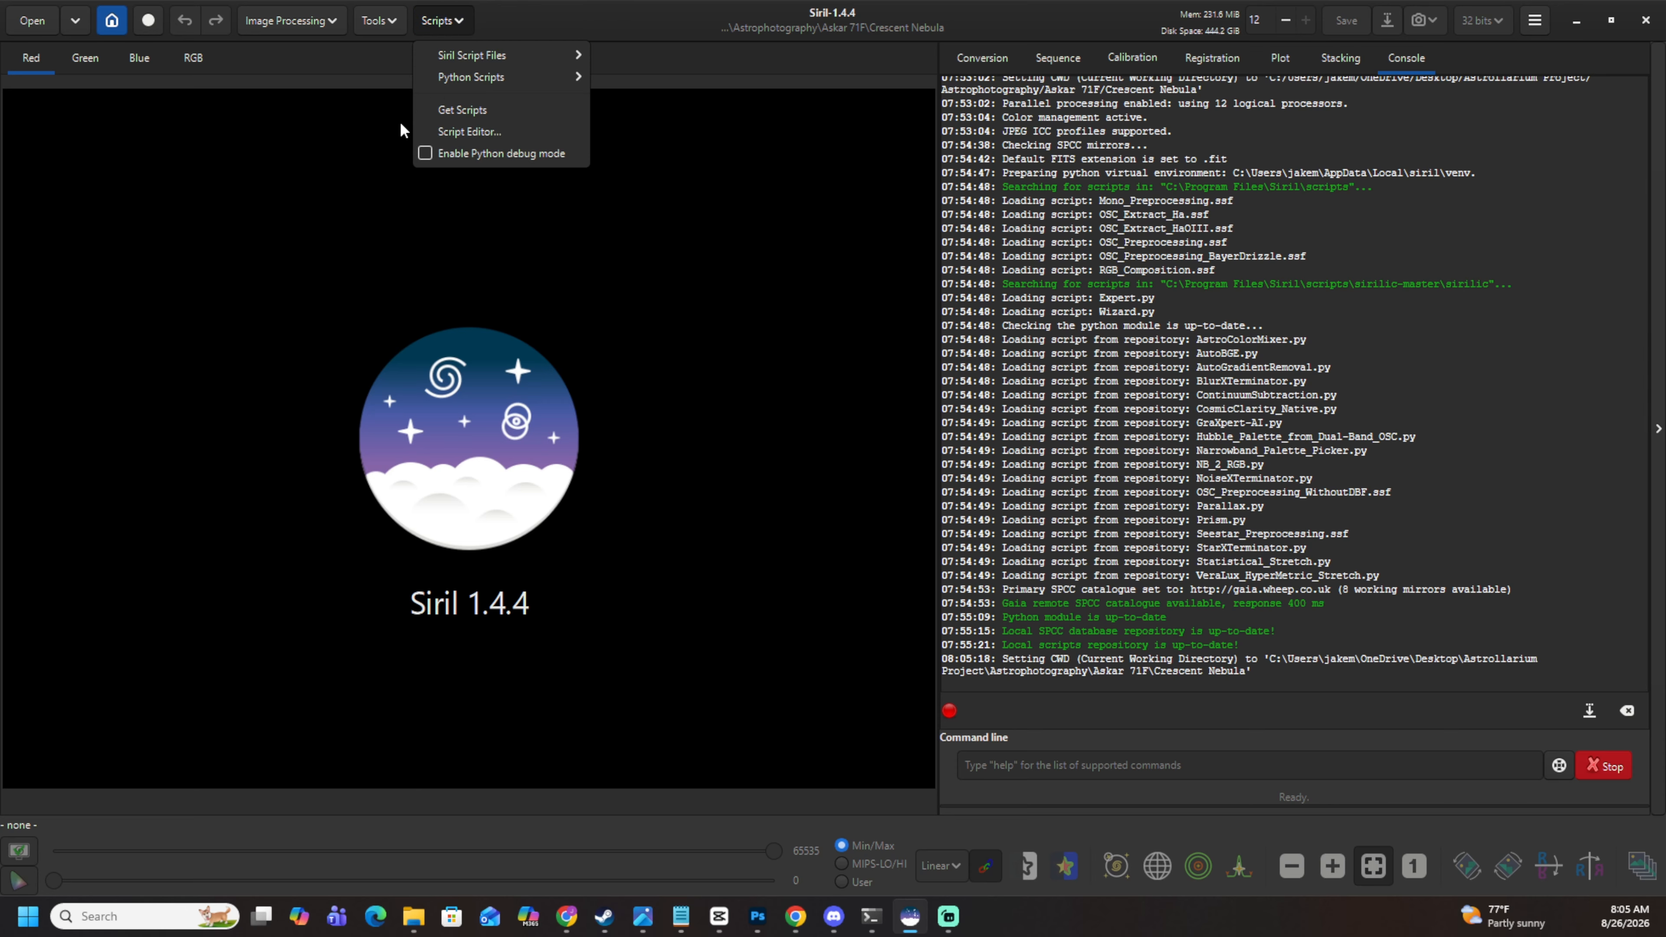
pyautogui.click(541, 28)
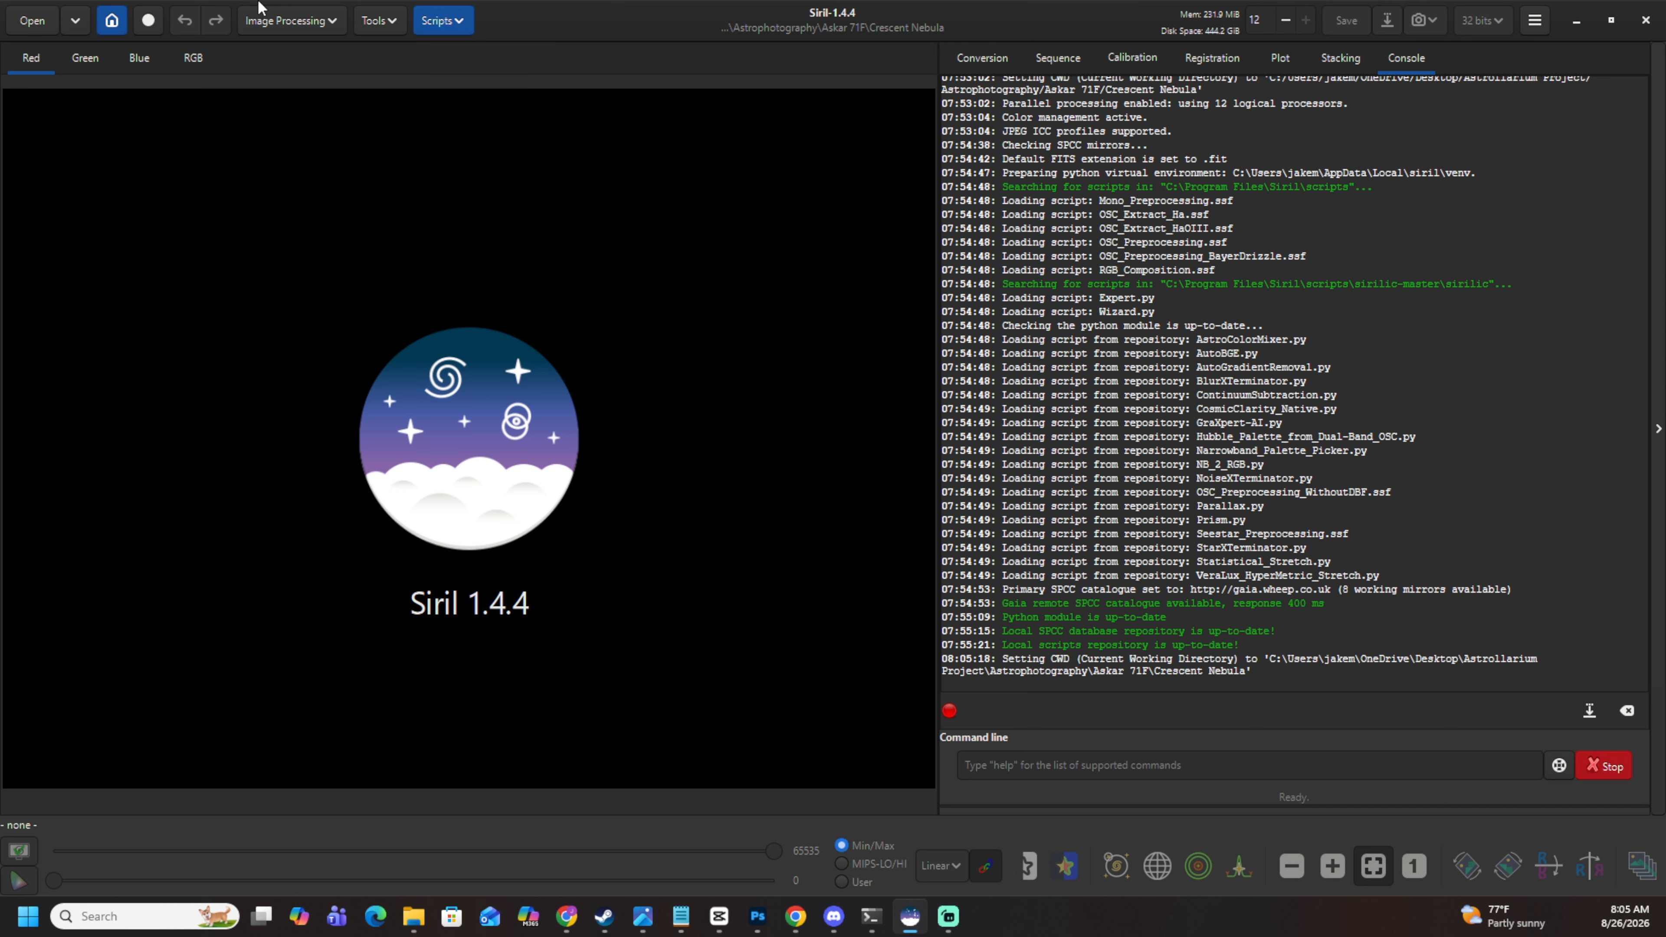
pyautogui.click(446, 21)
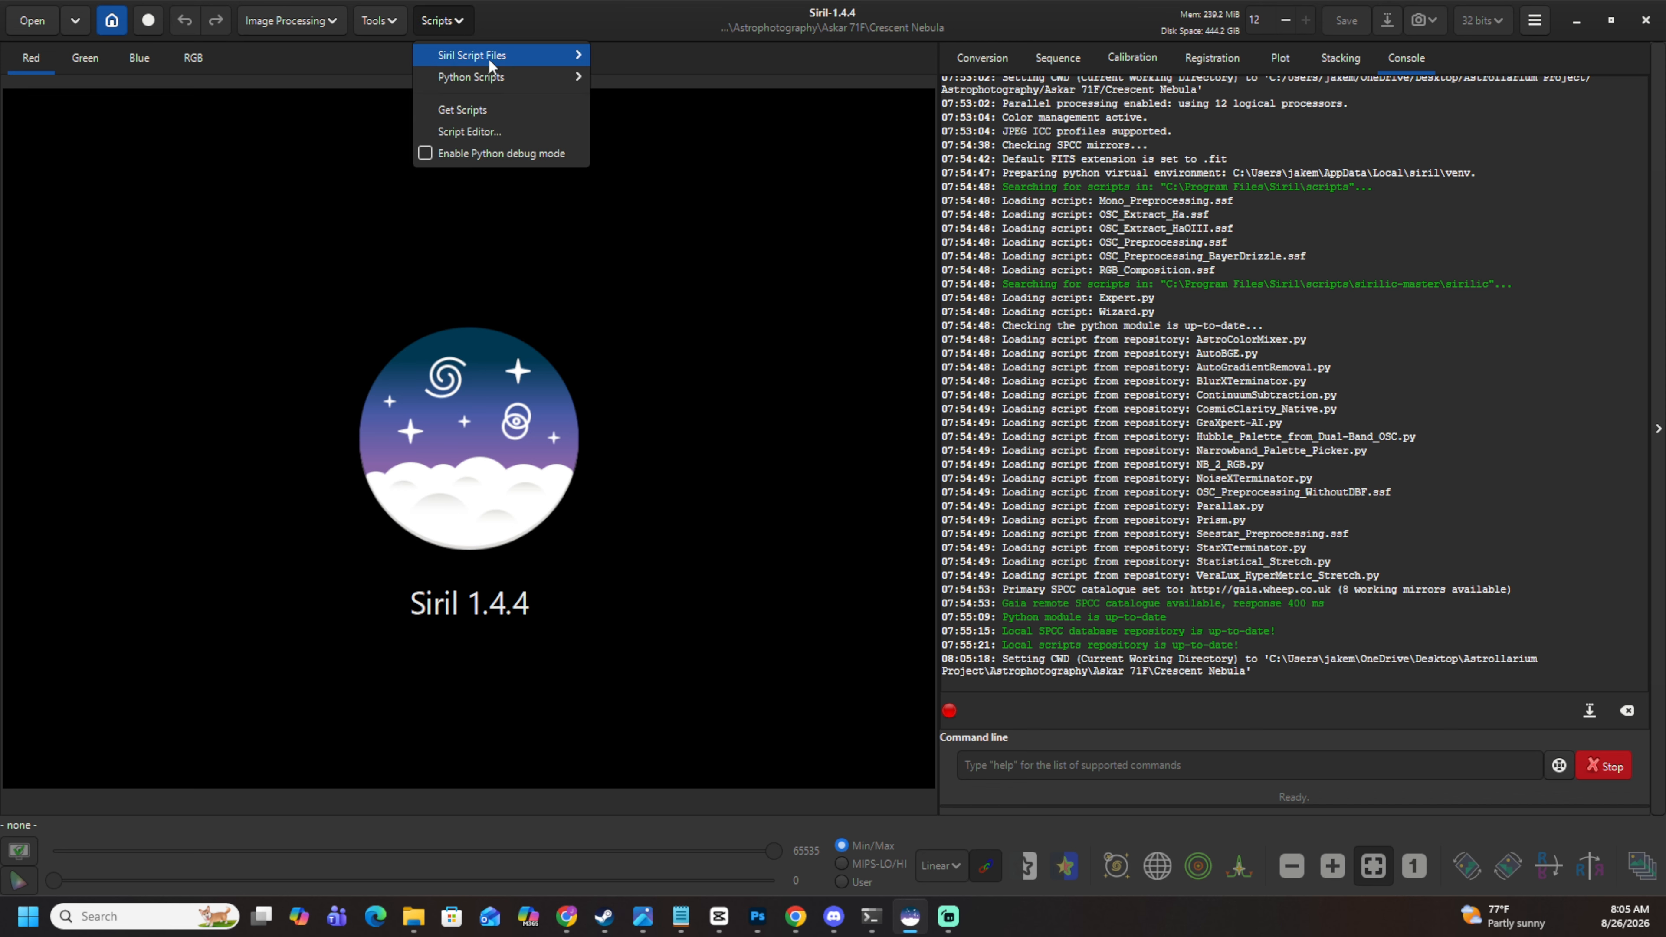
pyautogui.click(489, 110)
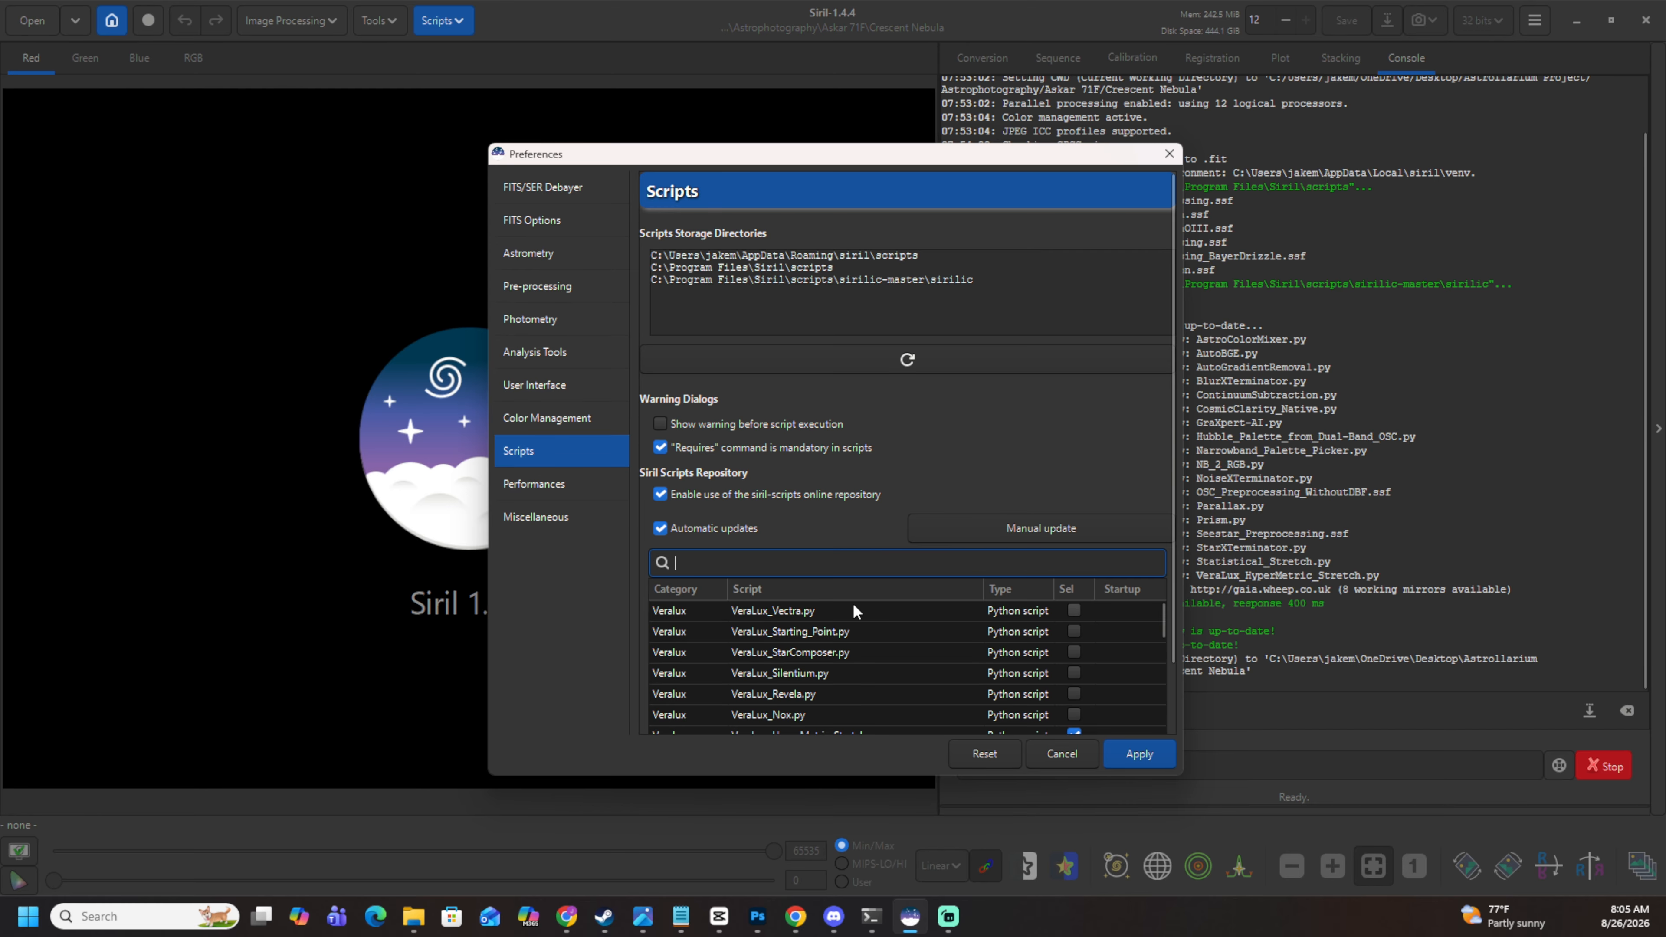
# Look through the VeraLux, Utility, SyQon, Starnetastro and RC-Astro scripts in the repository list and check which are selected.
pyautogui.scroll(-3, 927, 638)
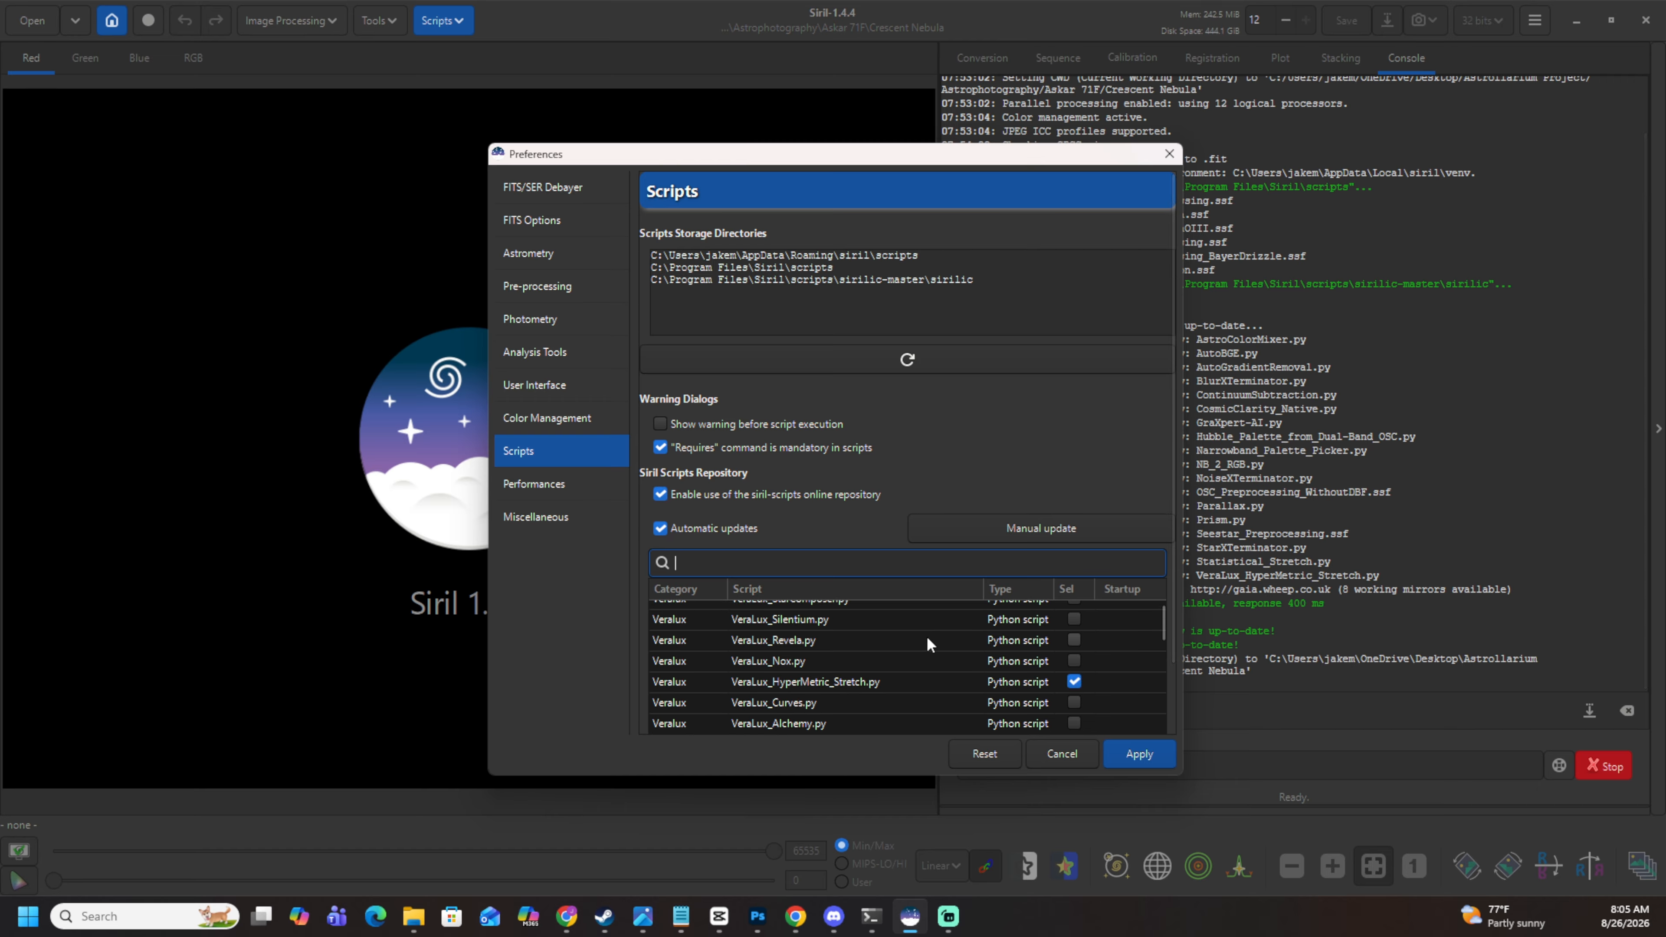
pyautogui.scroll(-6, 928, 638)
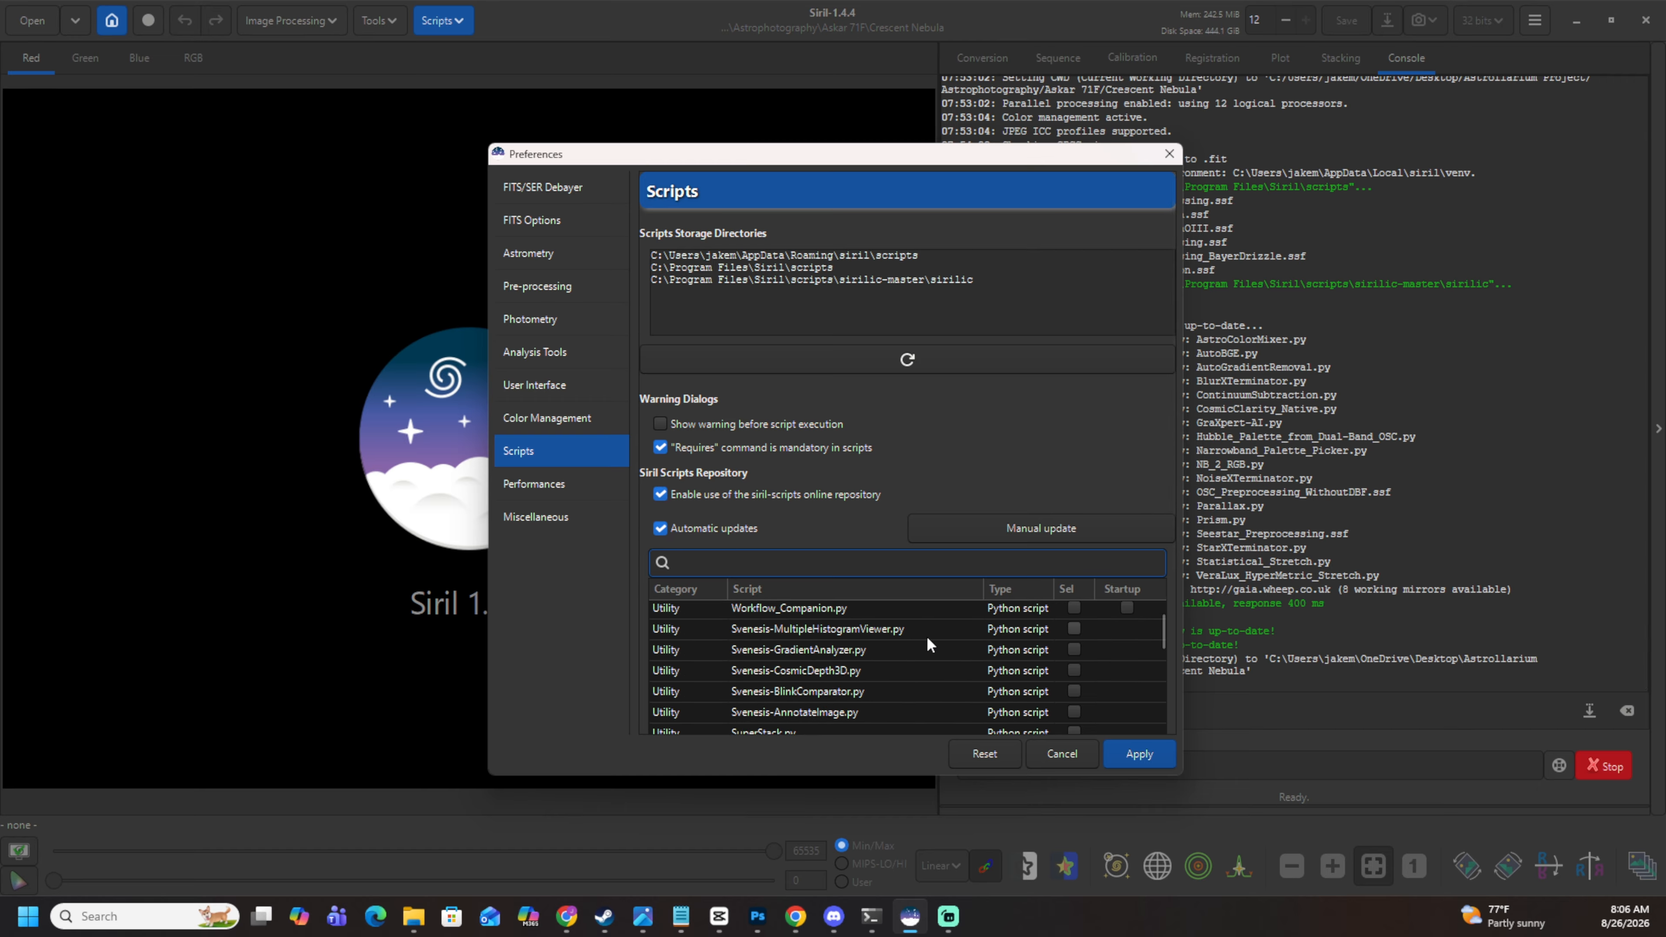
pyautogui.scroll(-10, 928, 640)
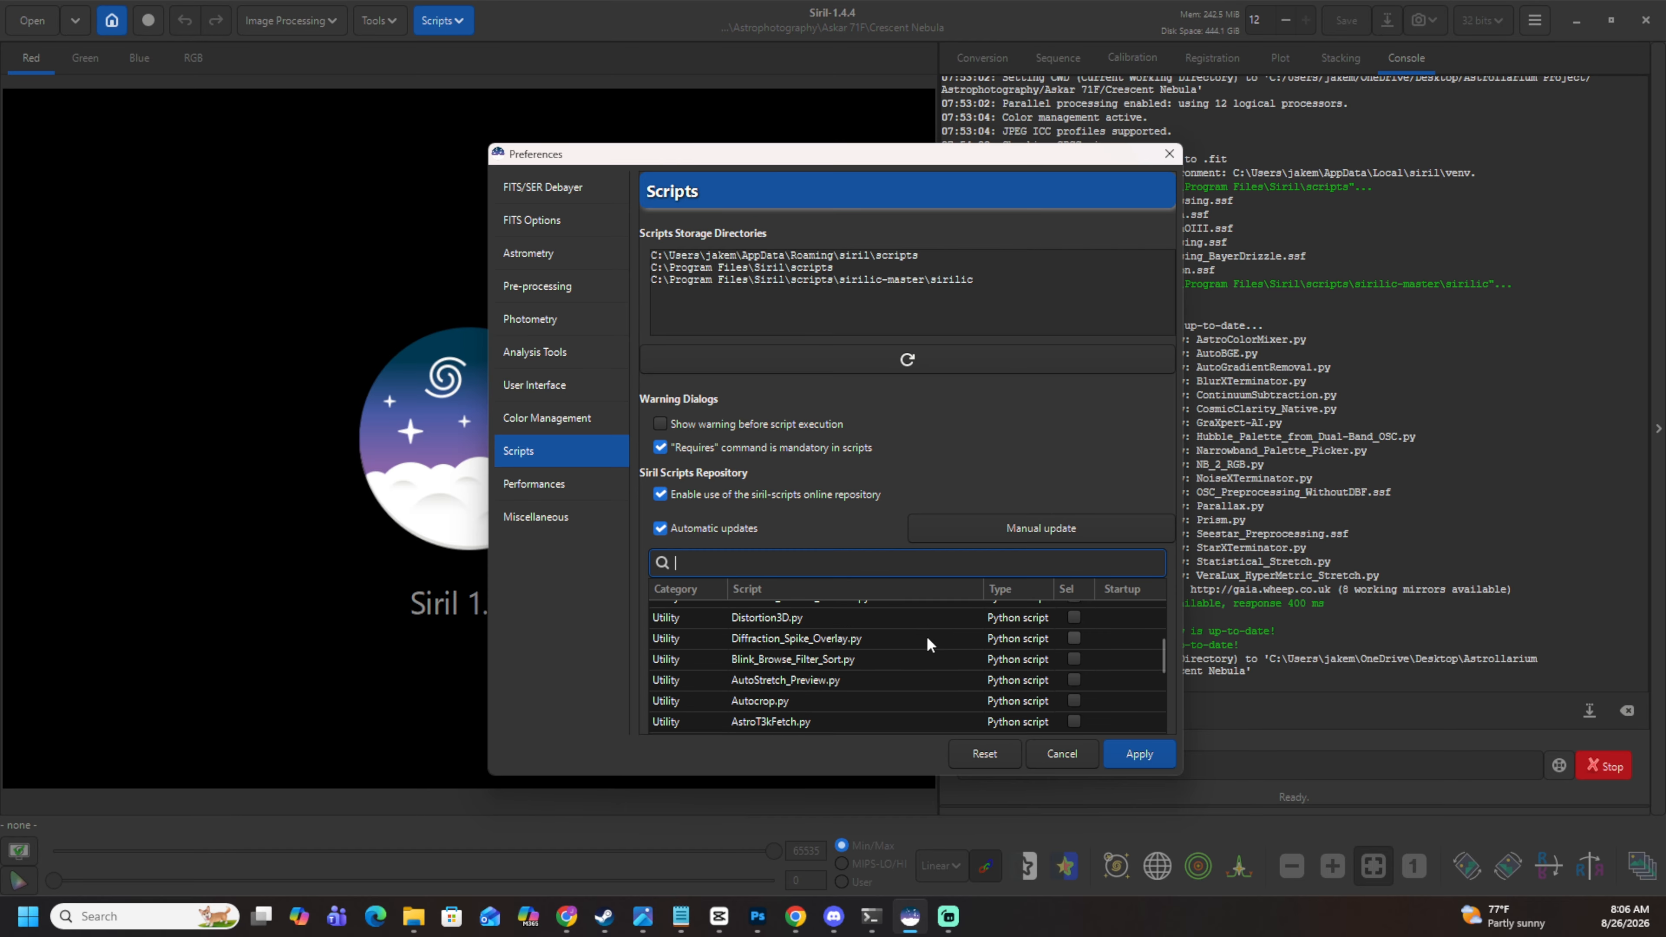
pyautogui.scroll(1, 799, 611)
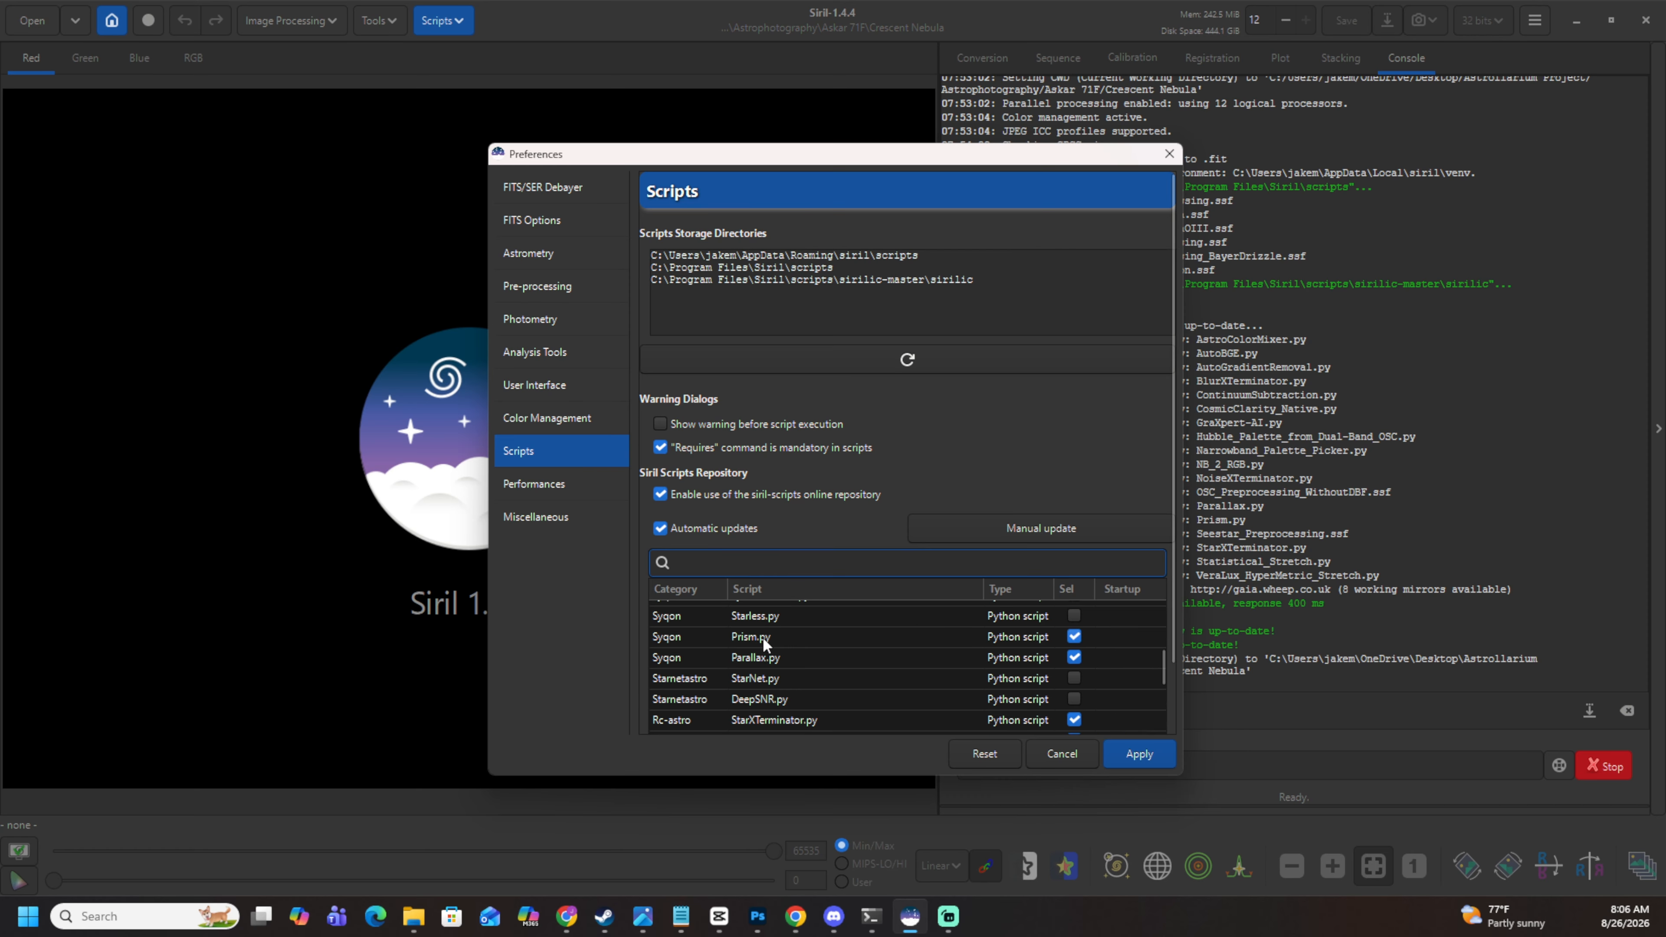
pyautogui.scroll(1, 799, 624)
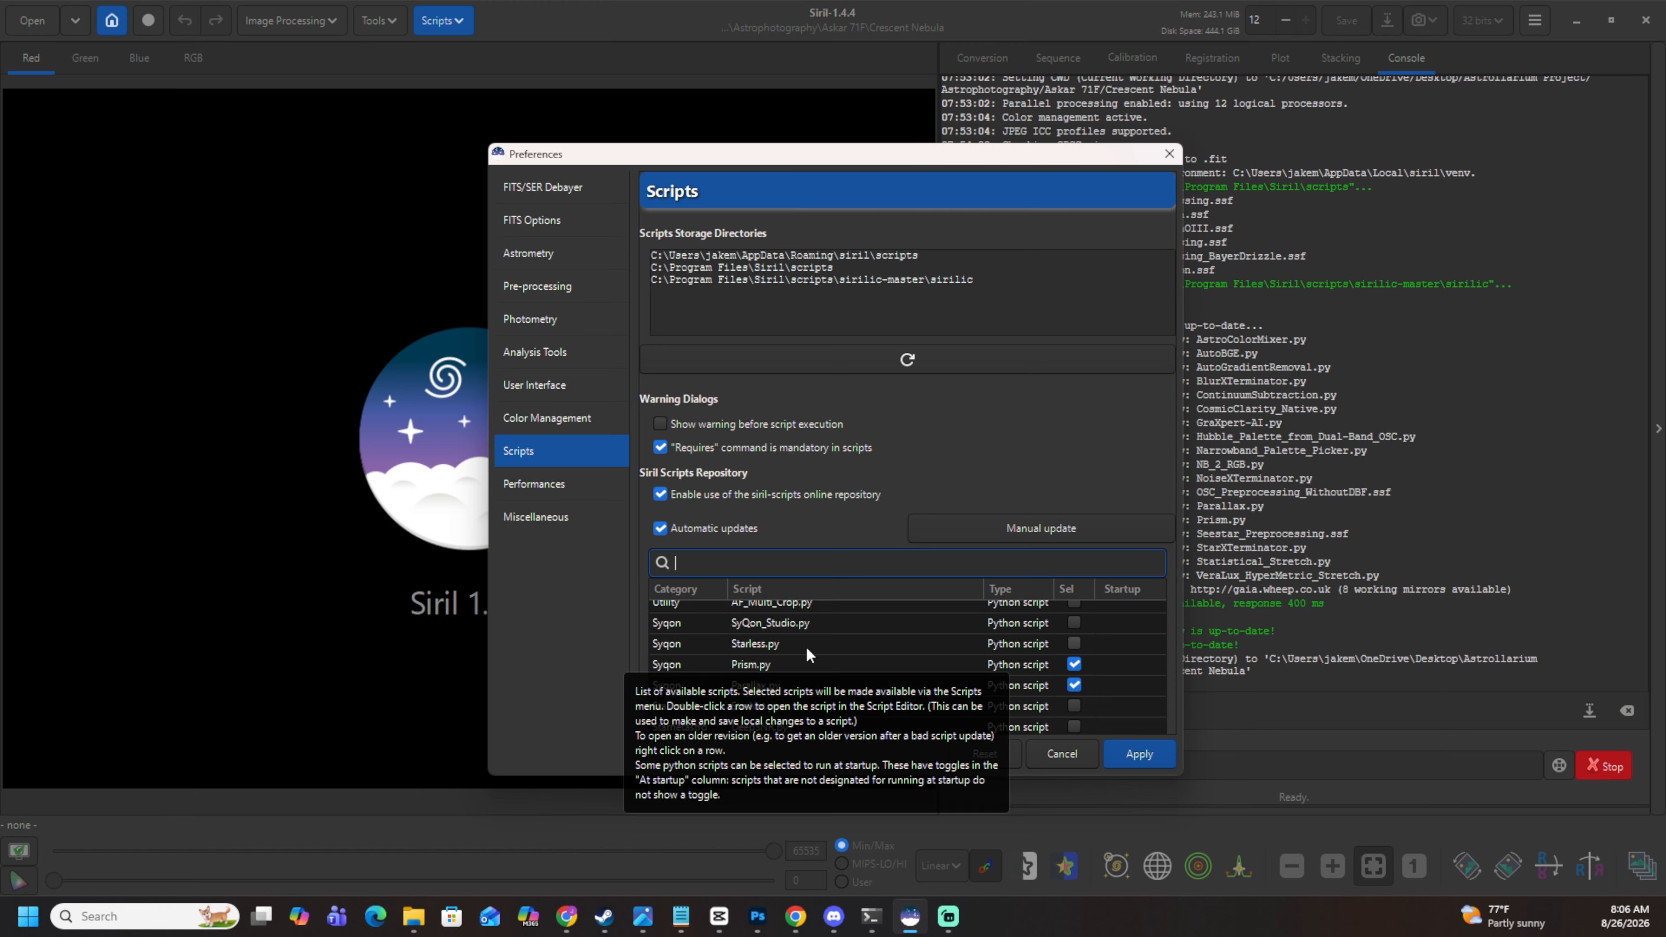
pyautogui.scroll(-3, 806, 646)
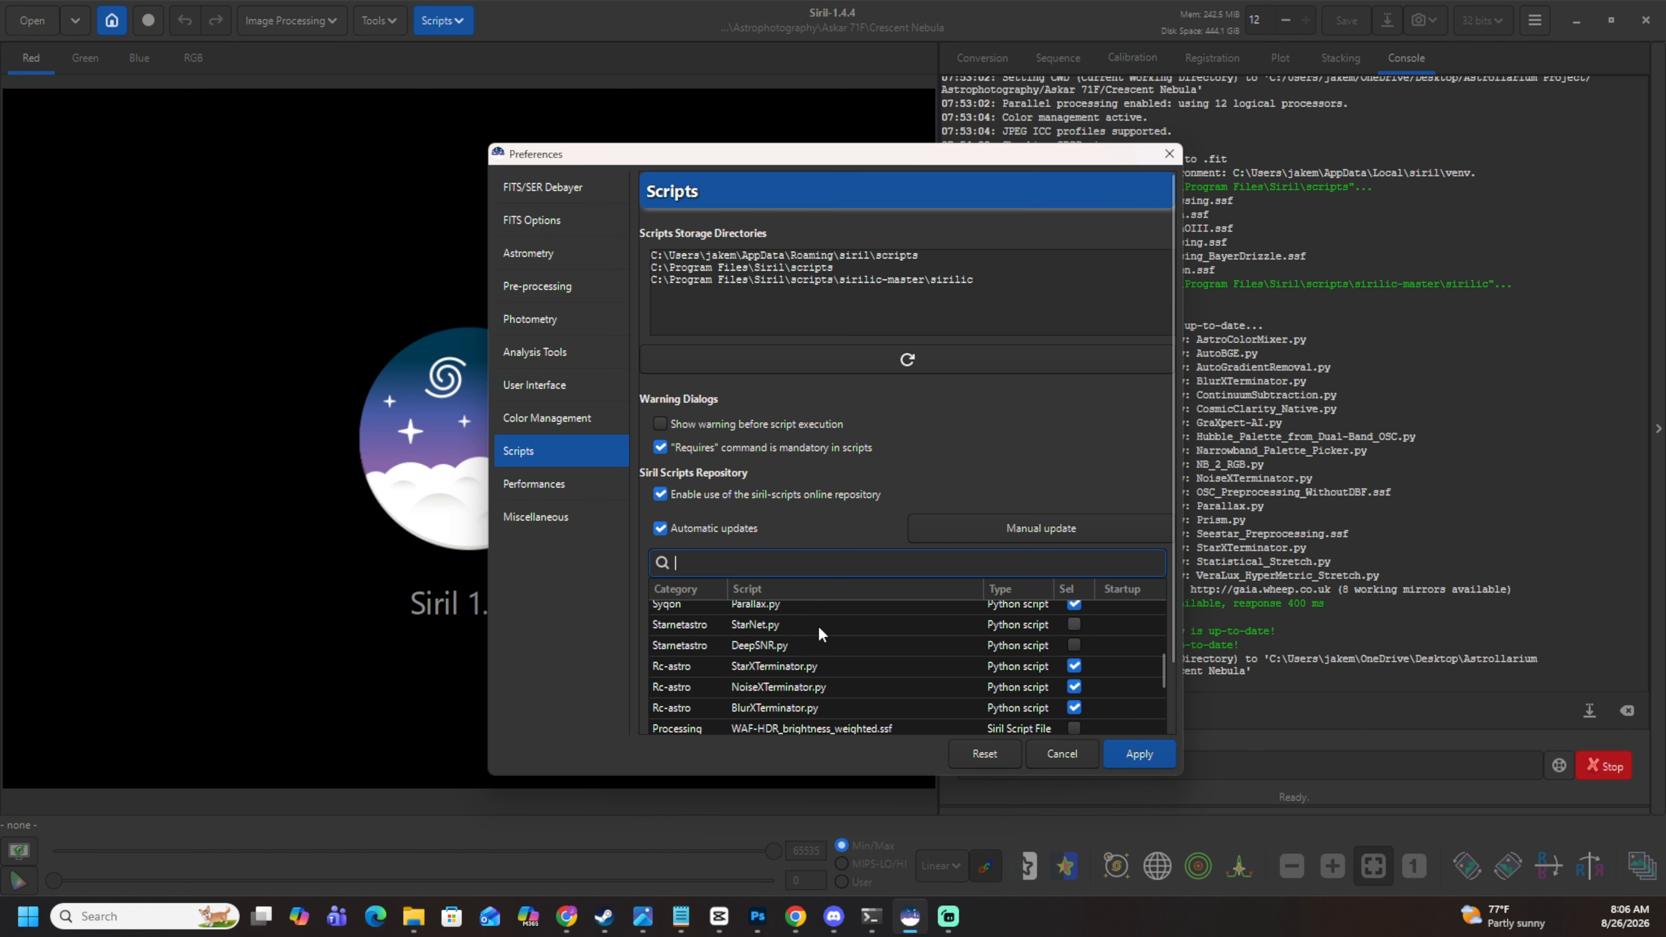
pyautogui.scroll(-3, 819, 632)
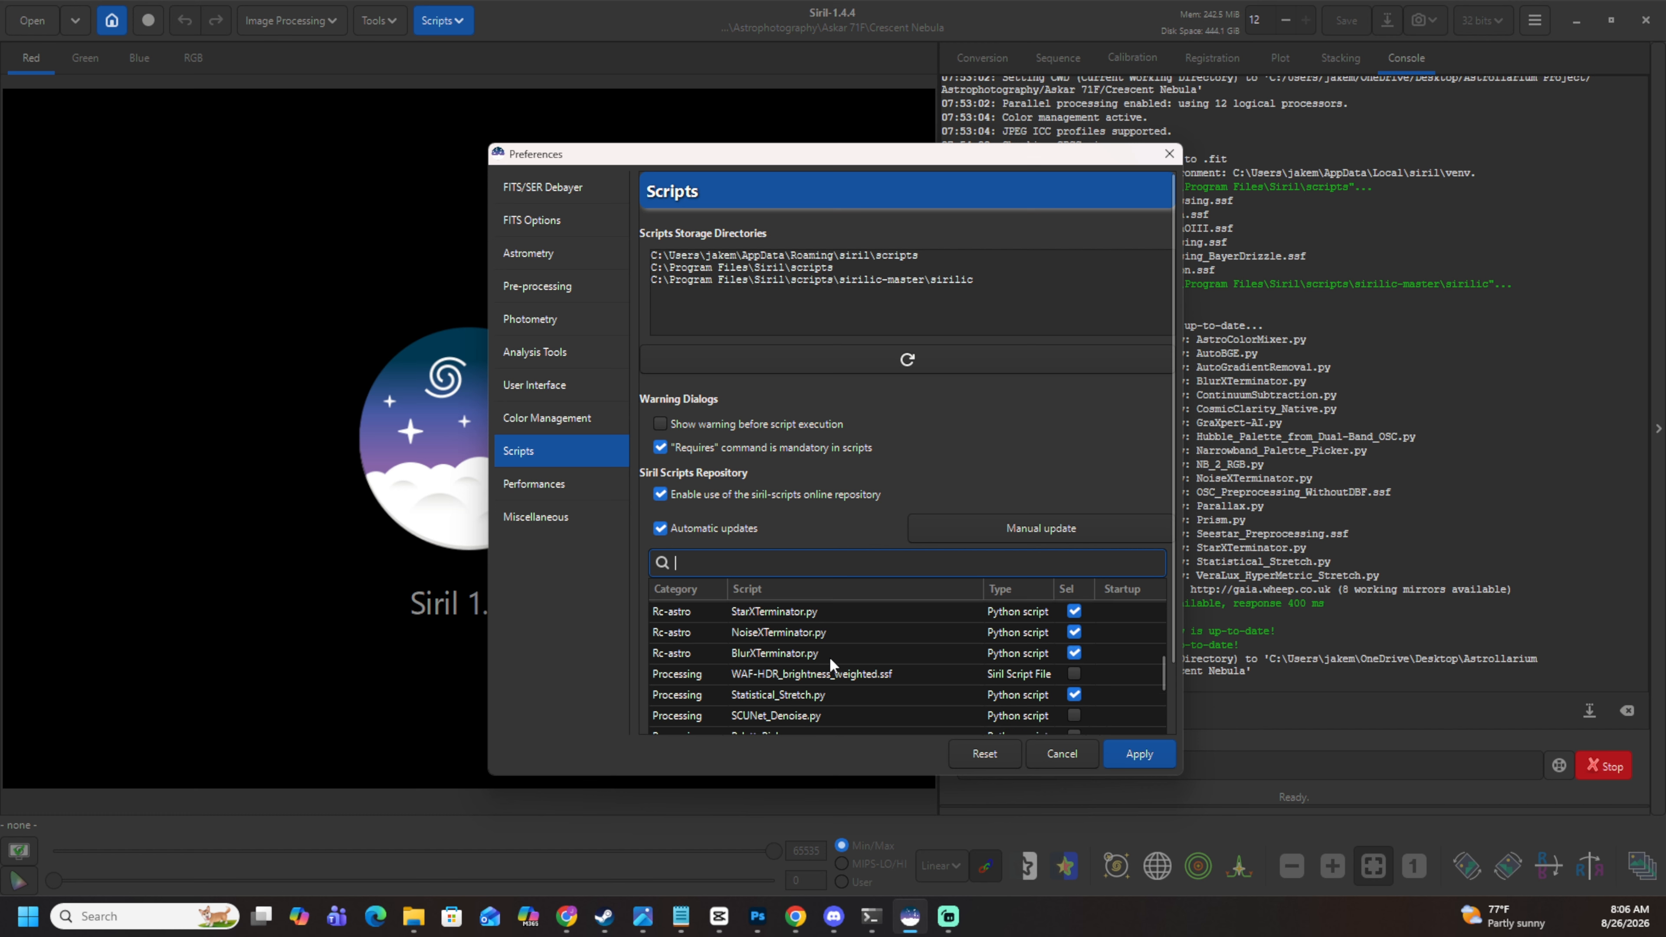
# Examine the Processing scripts in the repository list, from Statistical_Stretch.py to AstroColorMixer.py, and check which are selected.
pyautogui.scroll(-1, 742, 683)
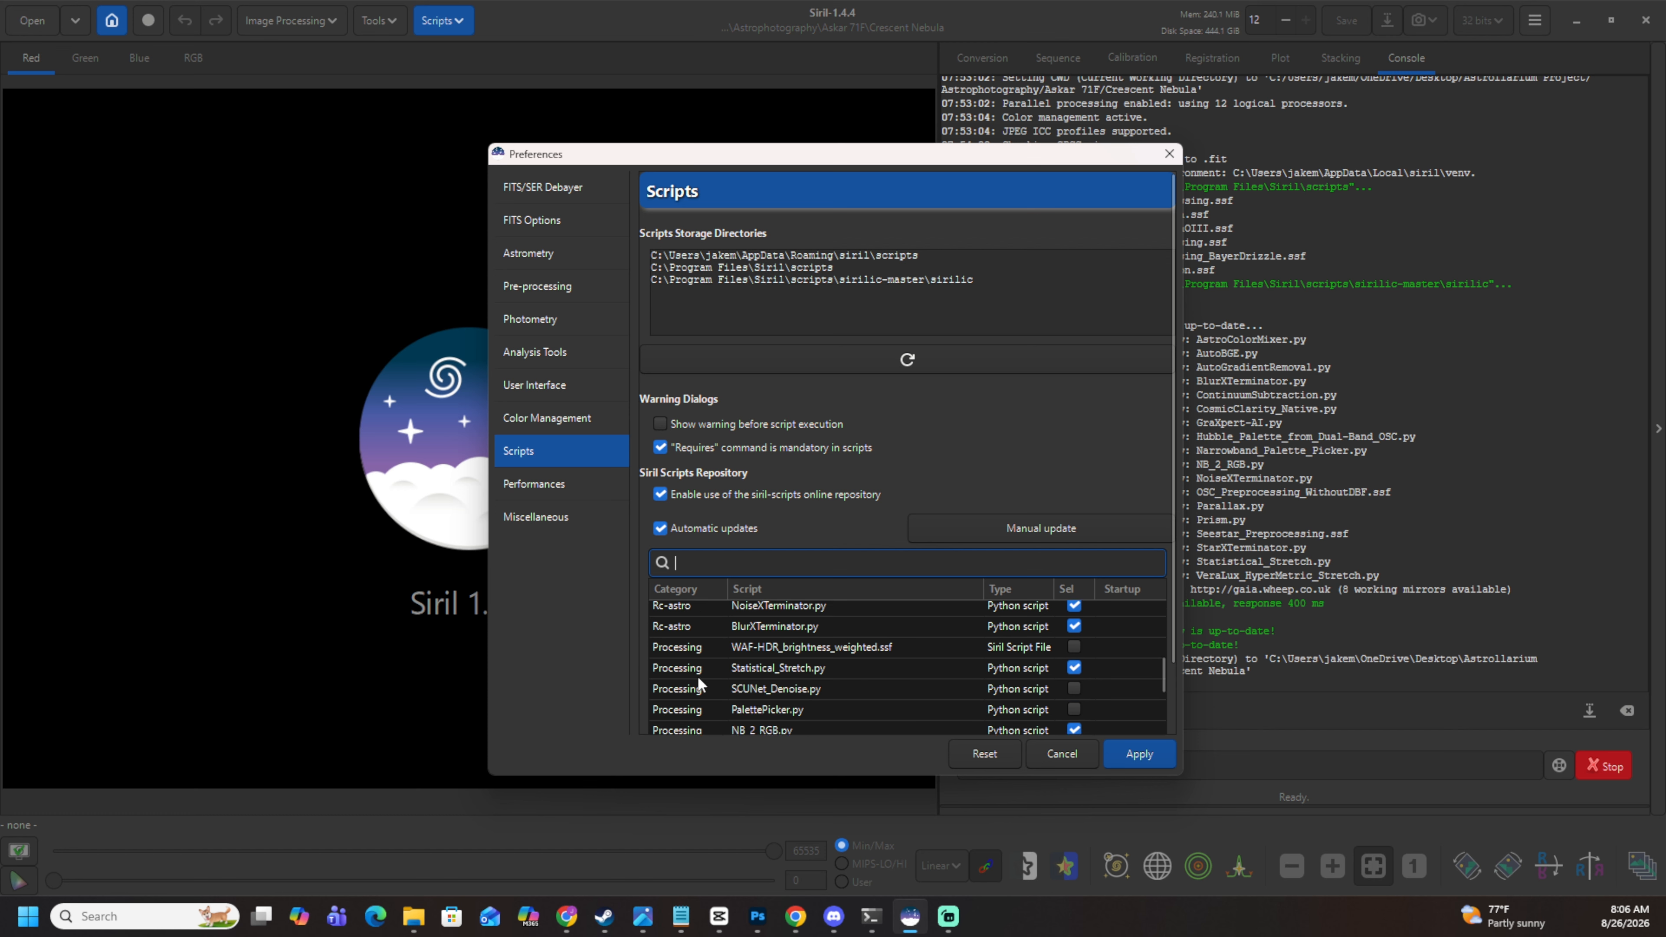
pyautogui.scroll(-1, 698, 676)
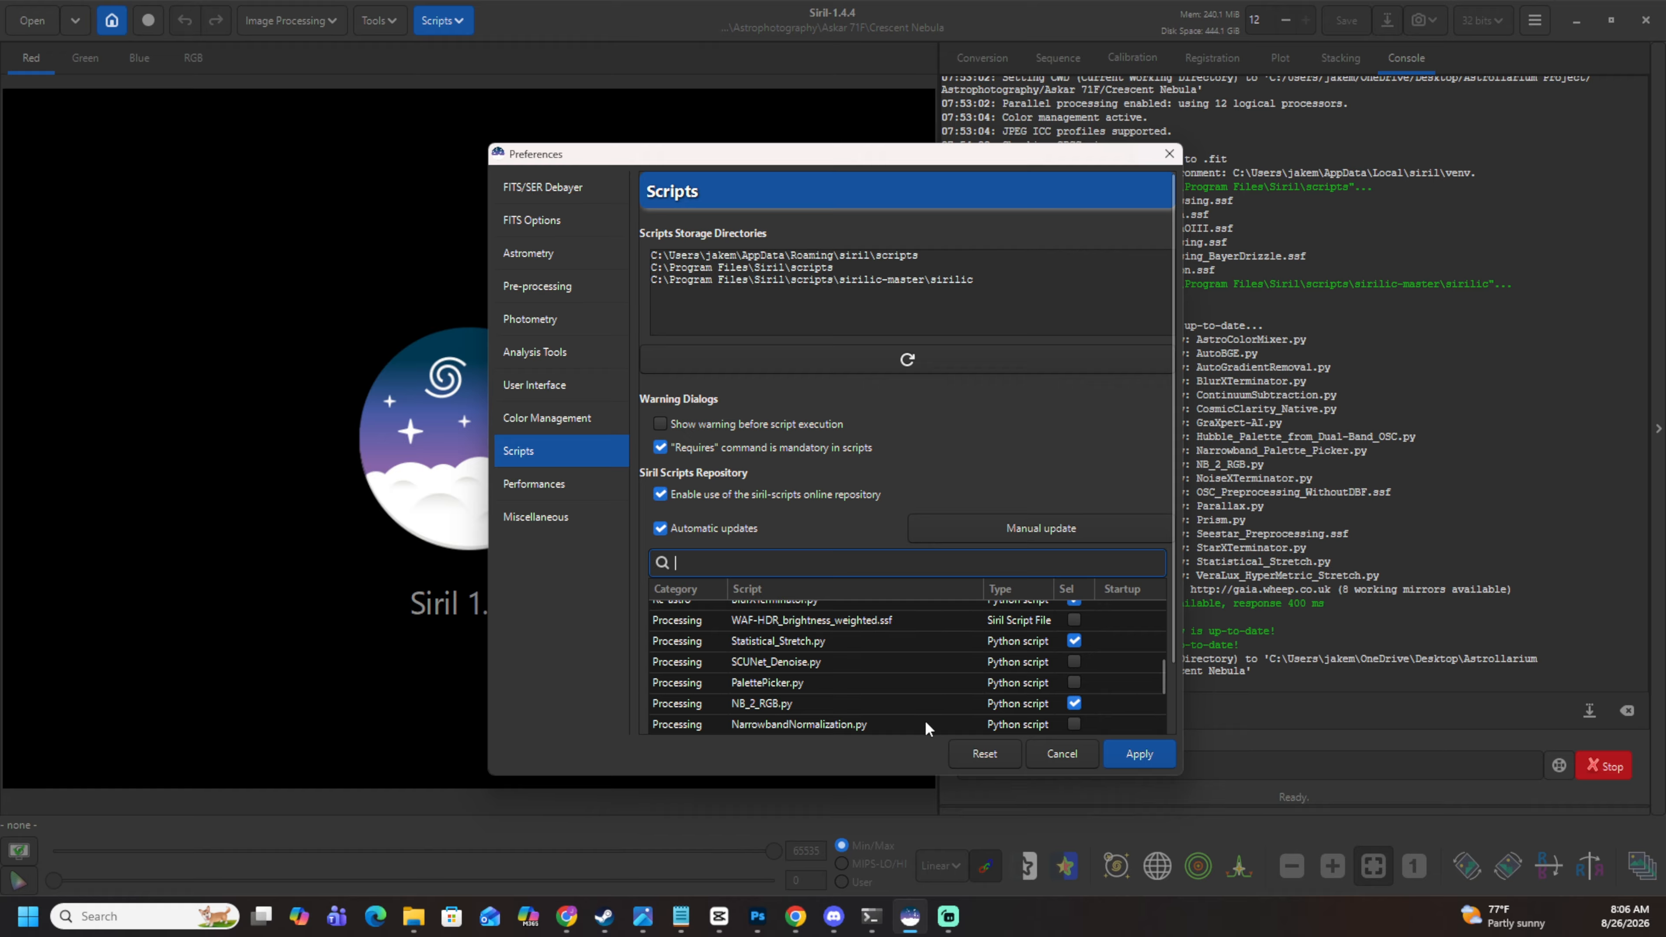
pyautogui.scroll(-1, 848, 706)
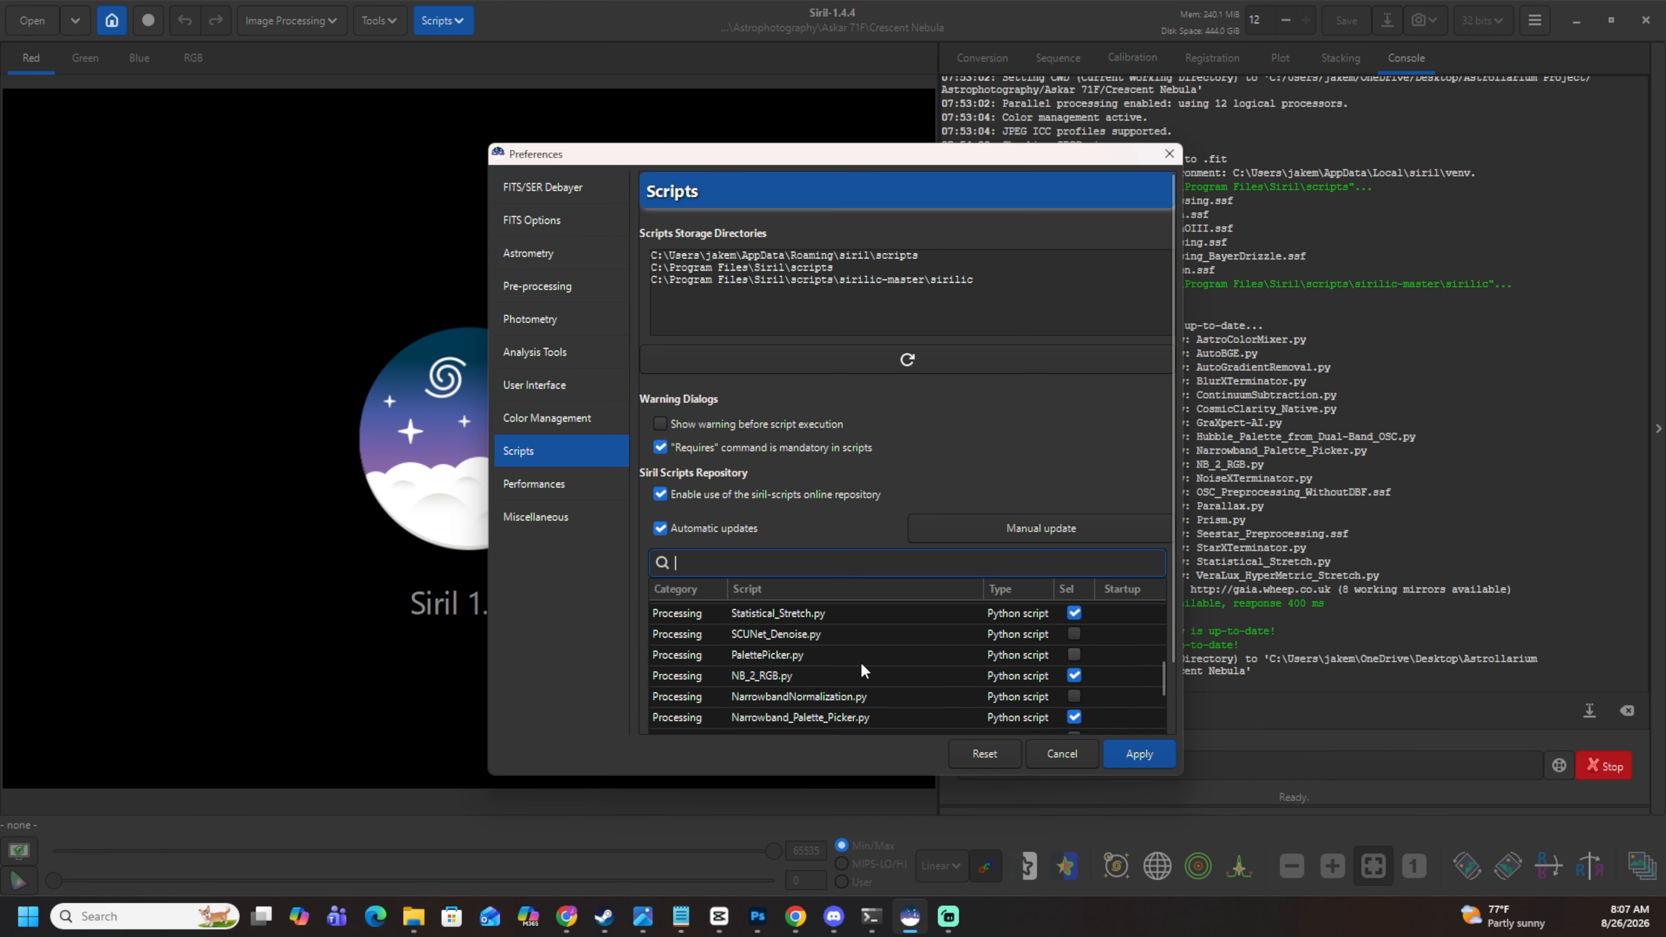
pyautogui.scroll(-1, 860, 661)
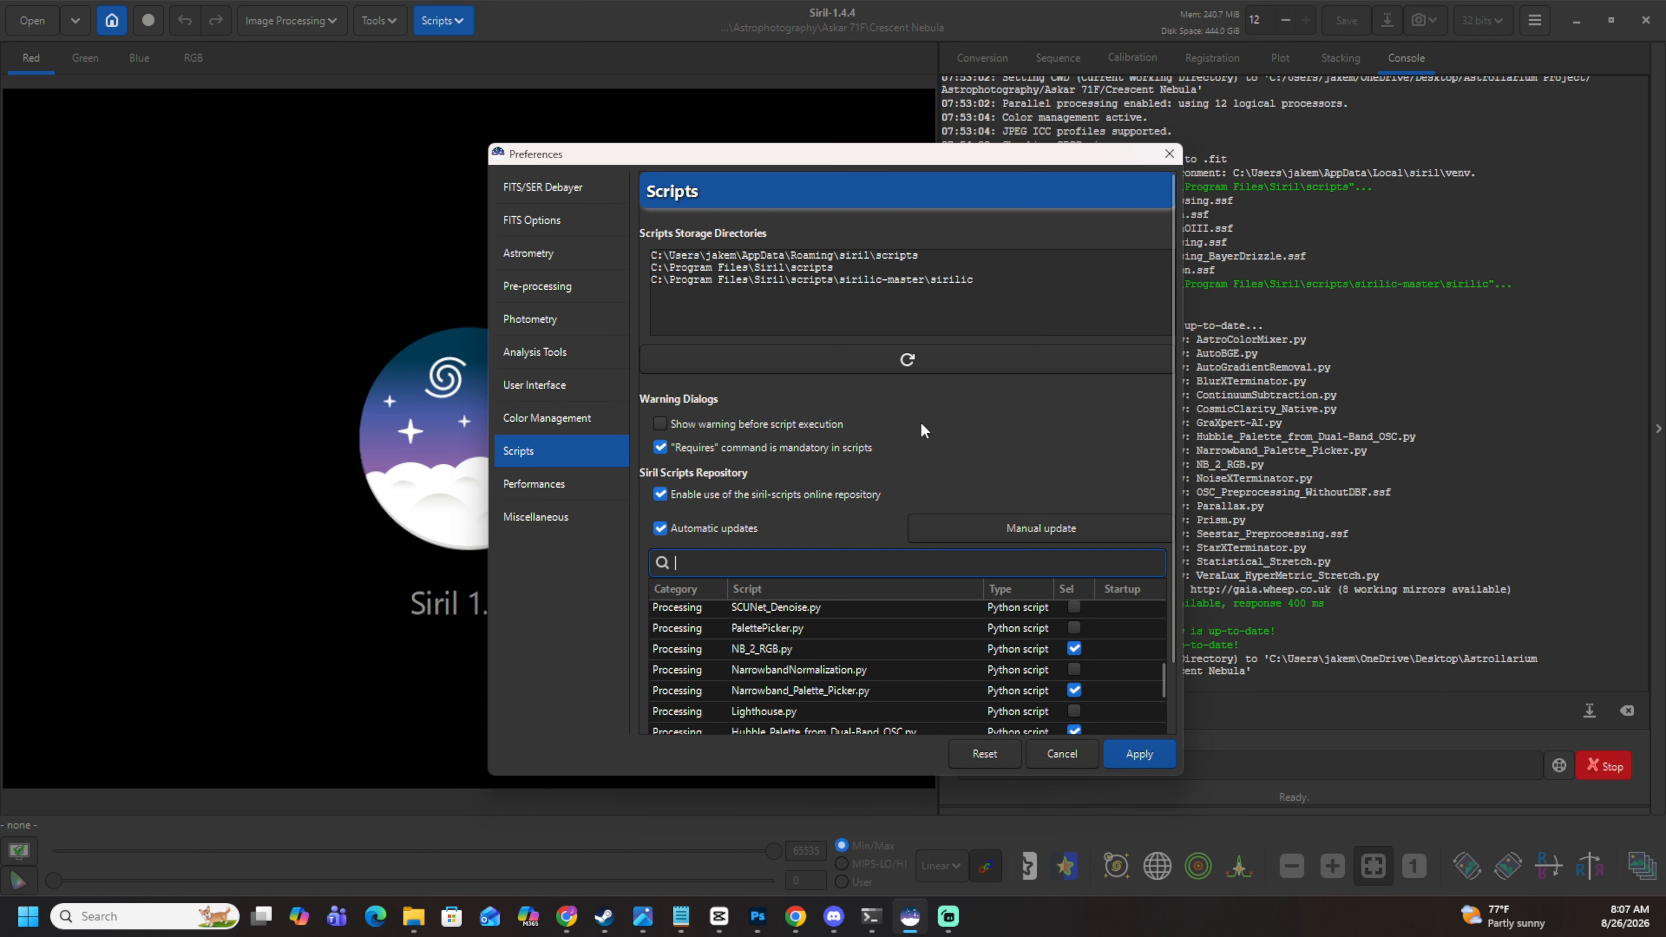
pyautogui.scroll(-1, 1113, 665)
pyautogui.scroll(-4, 1112, 662)
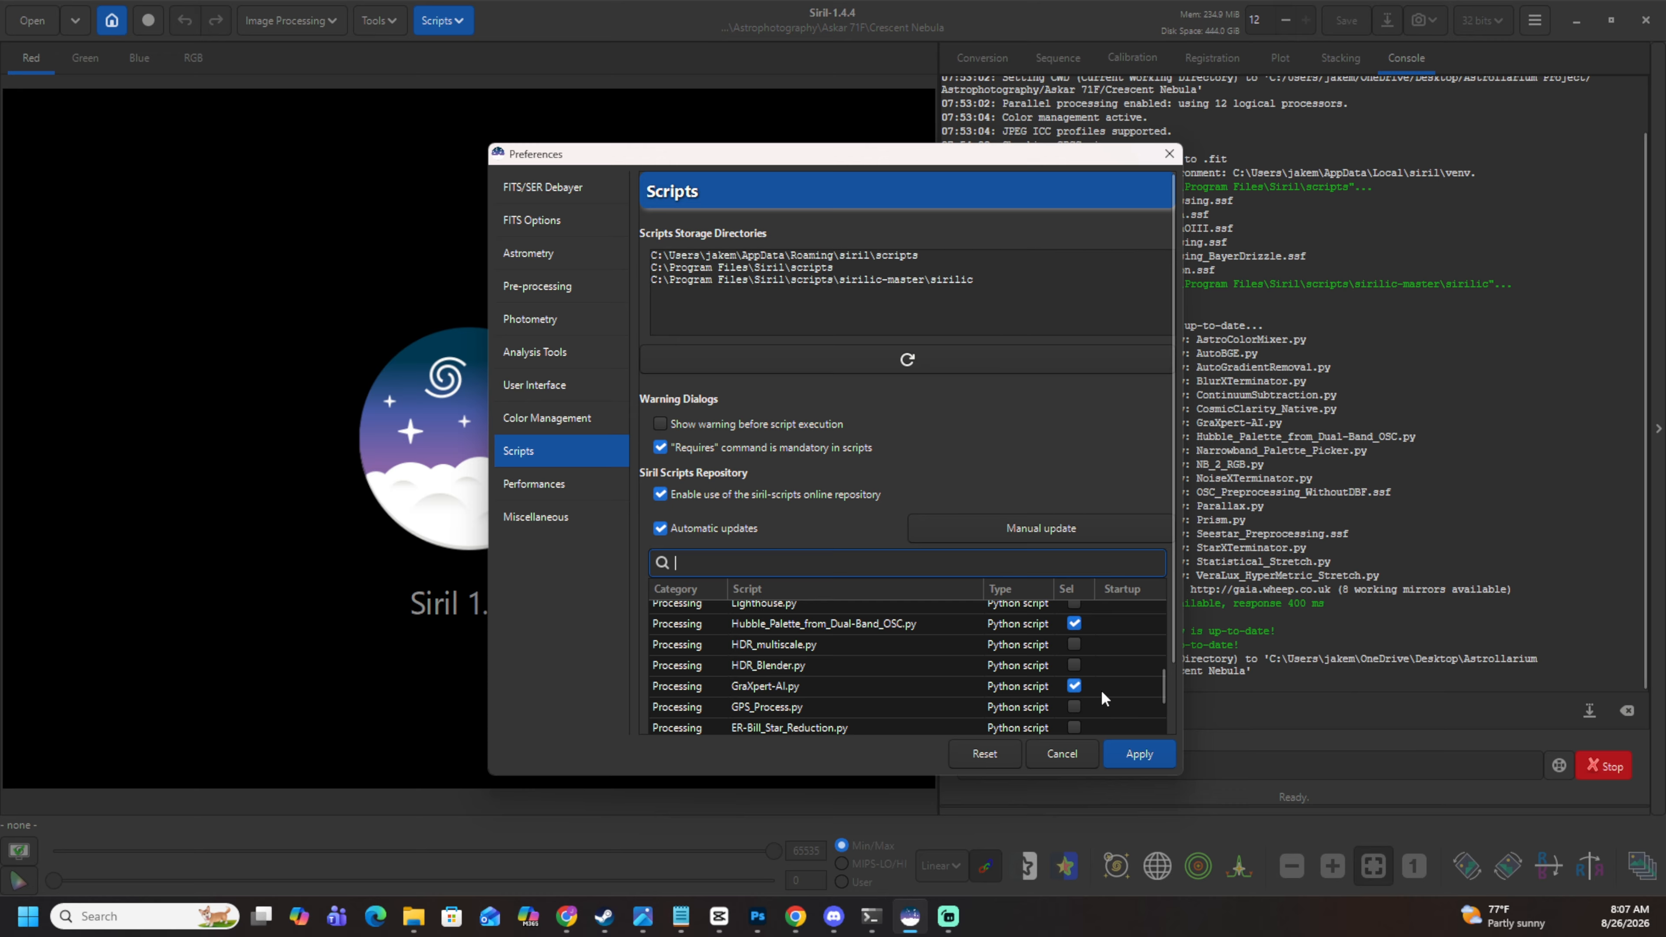
pyautogui.scroll(-1, 927, 682)
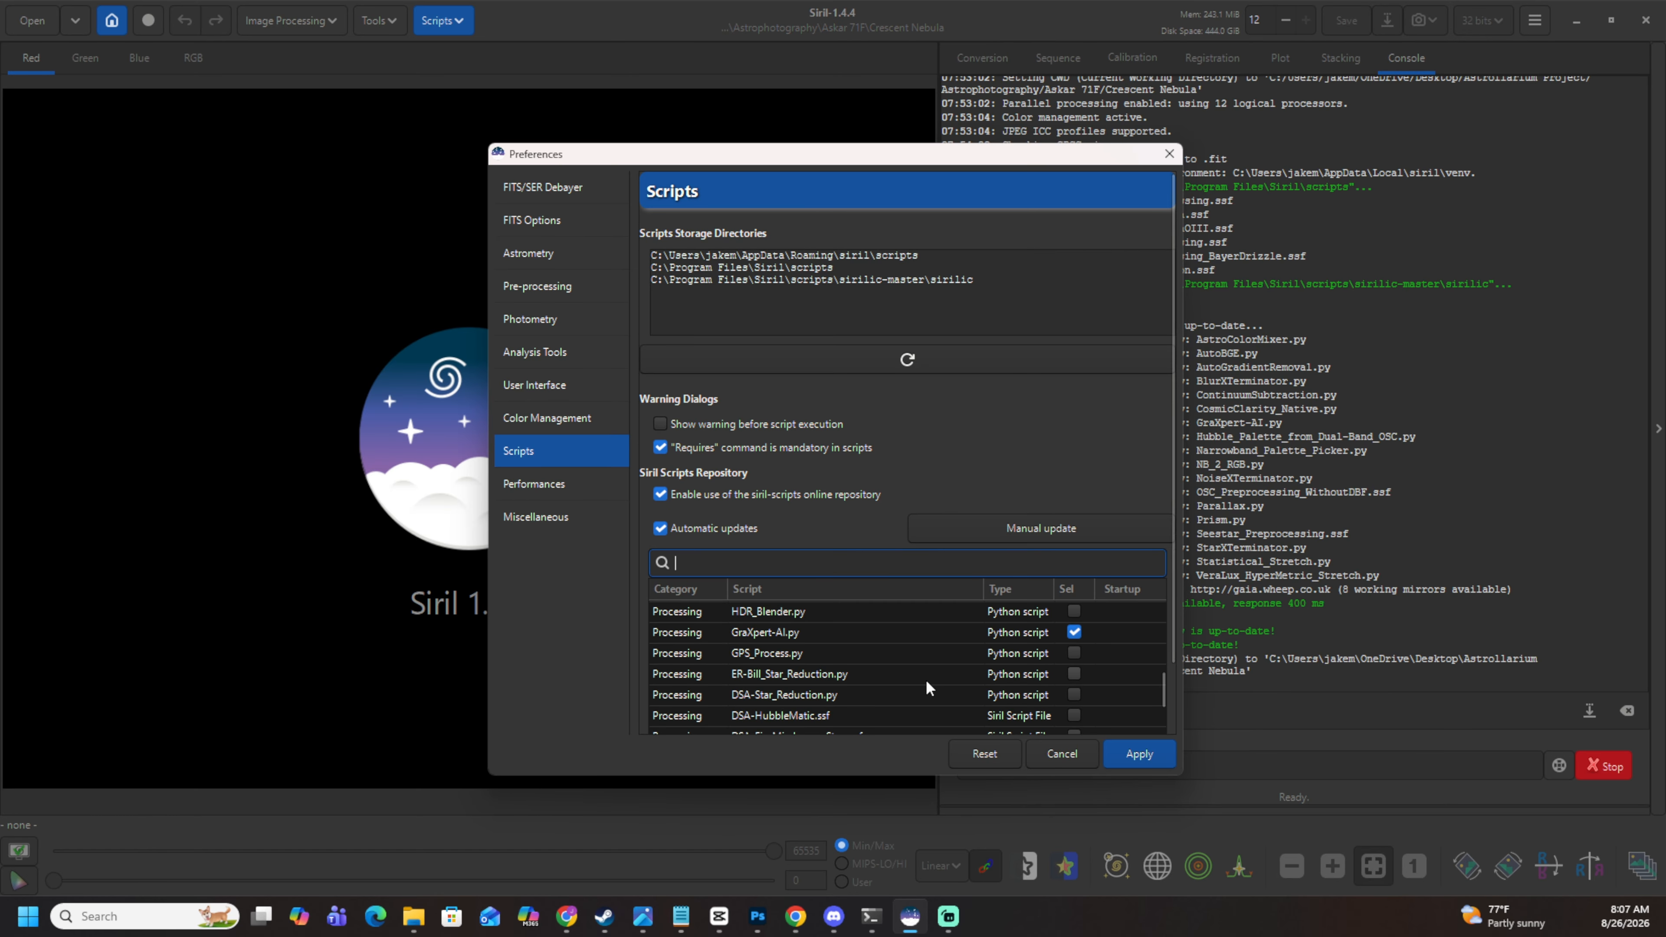
pyautogui.scroll(-2, 927, 683)
pyautogui.scroll(-5, 925, 680)
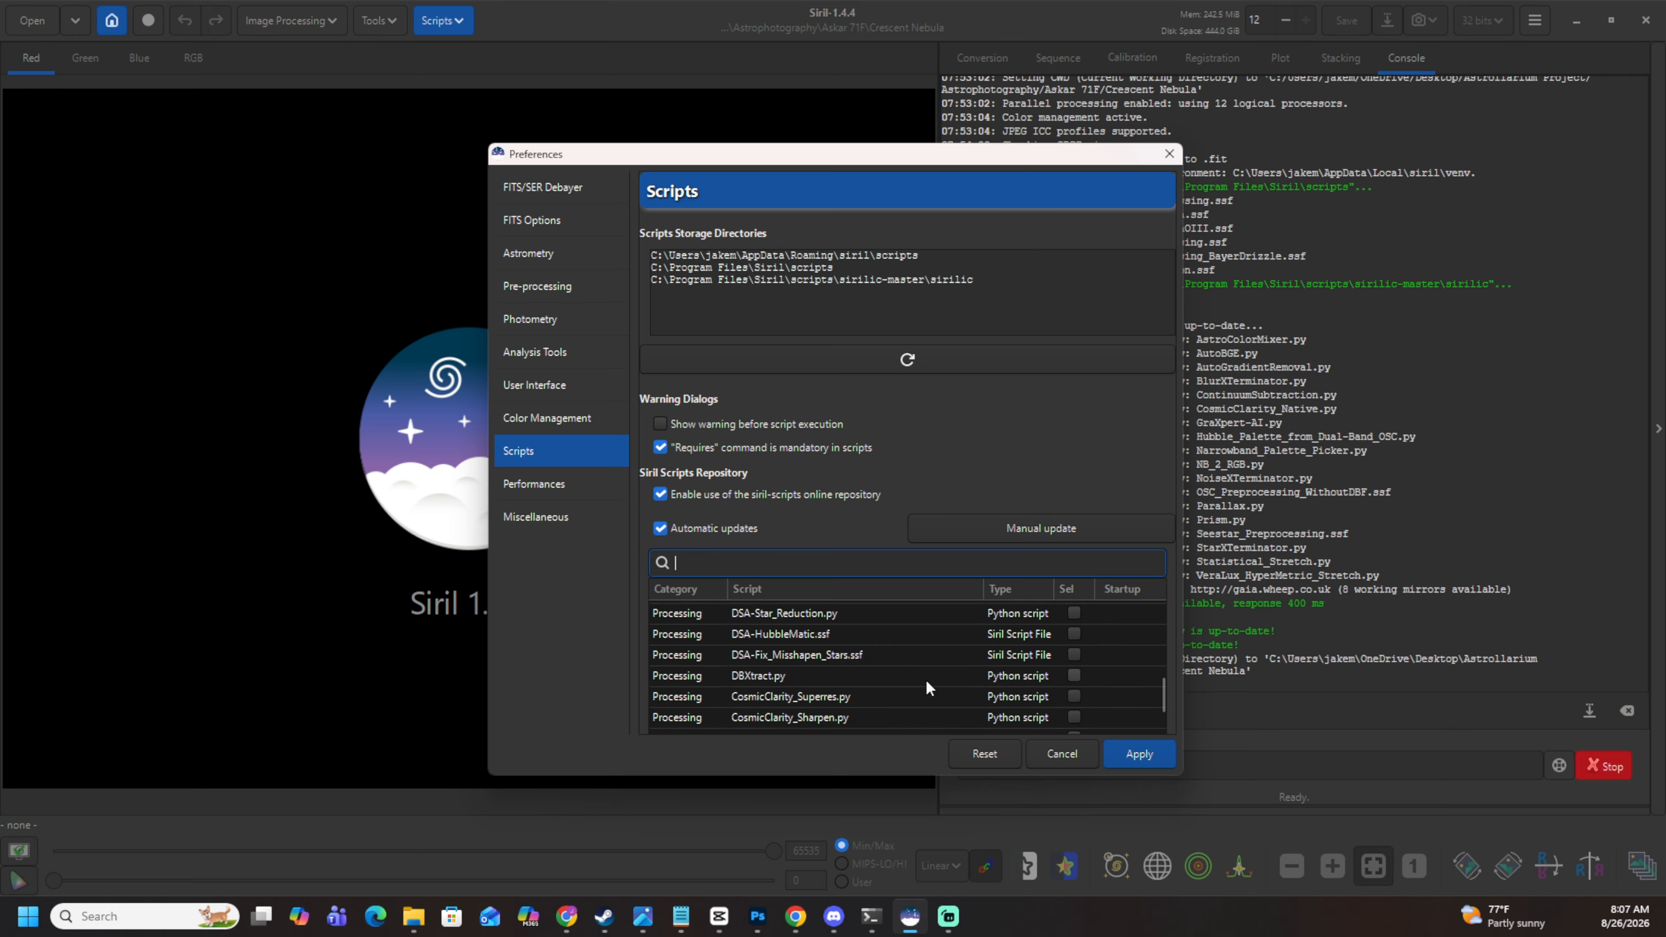
pyautogui.scroll(-3, 926, 680)
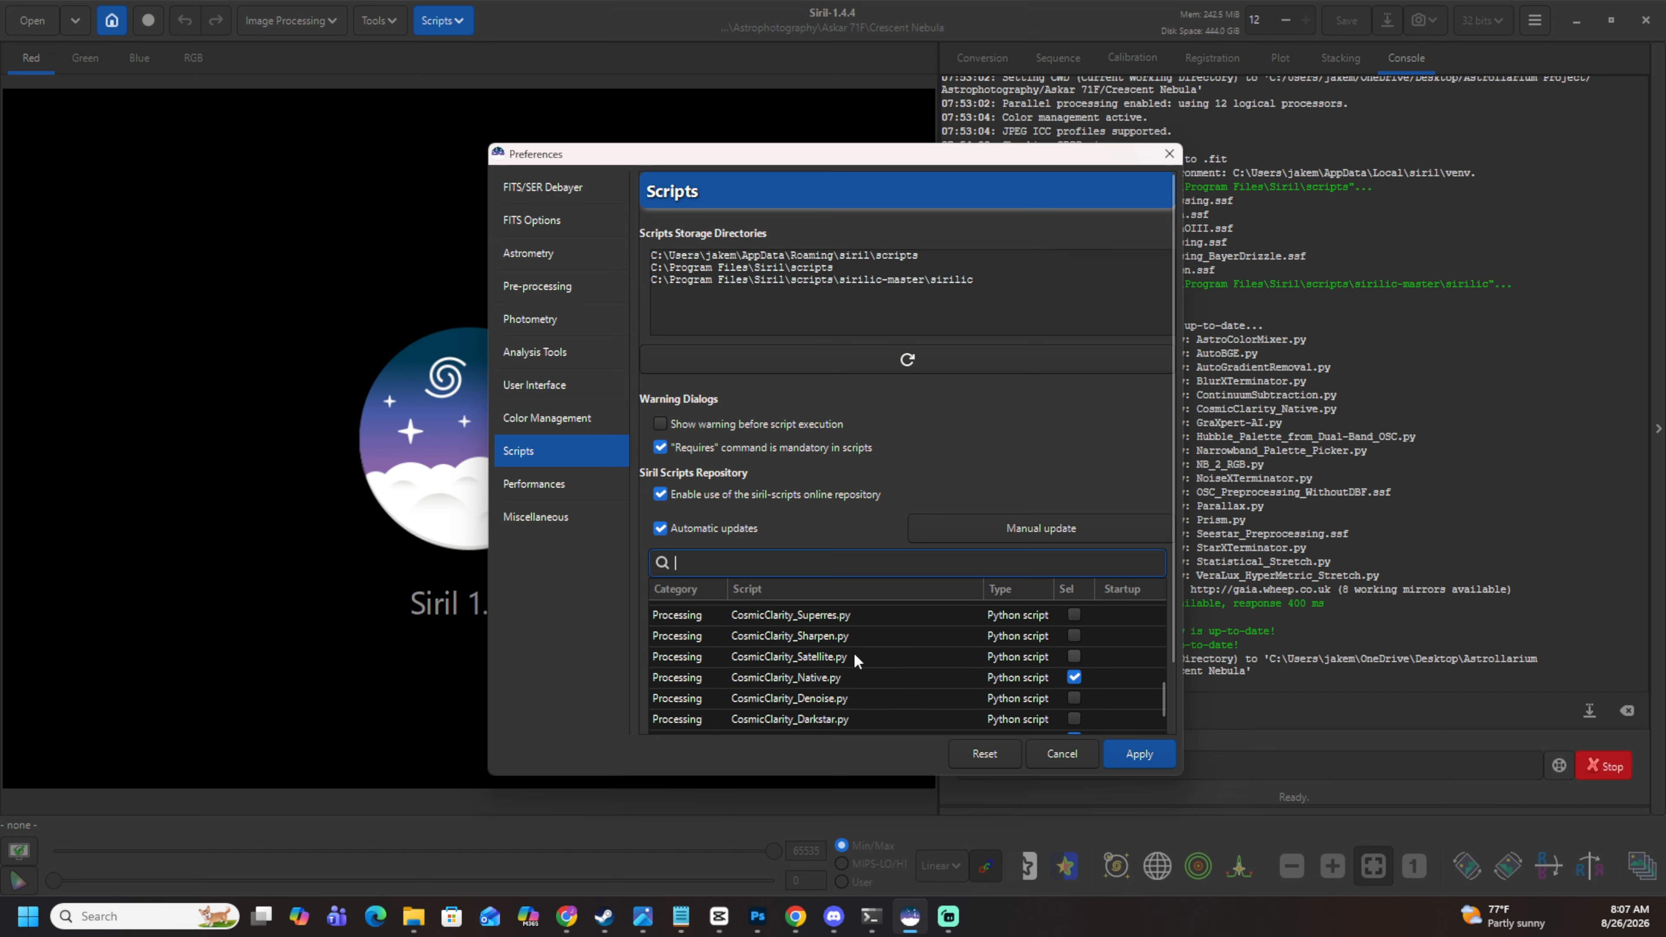
pyautogui.scroll(-1, 845, 682)
pyautogui.scroll(-2, 767, 680)
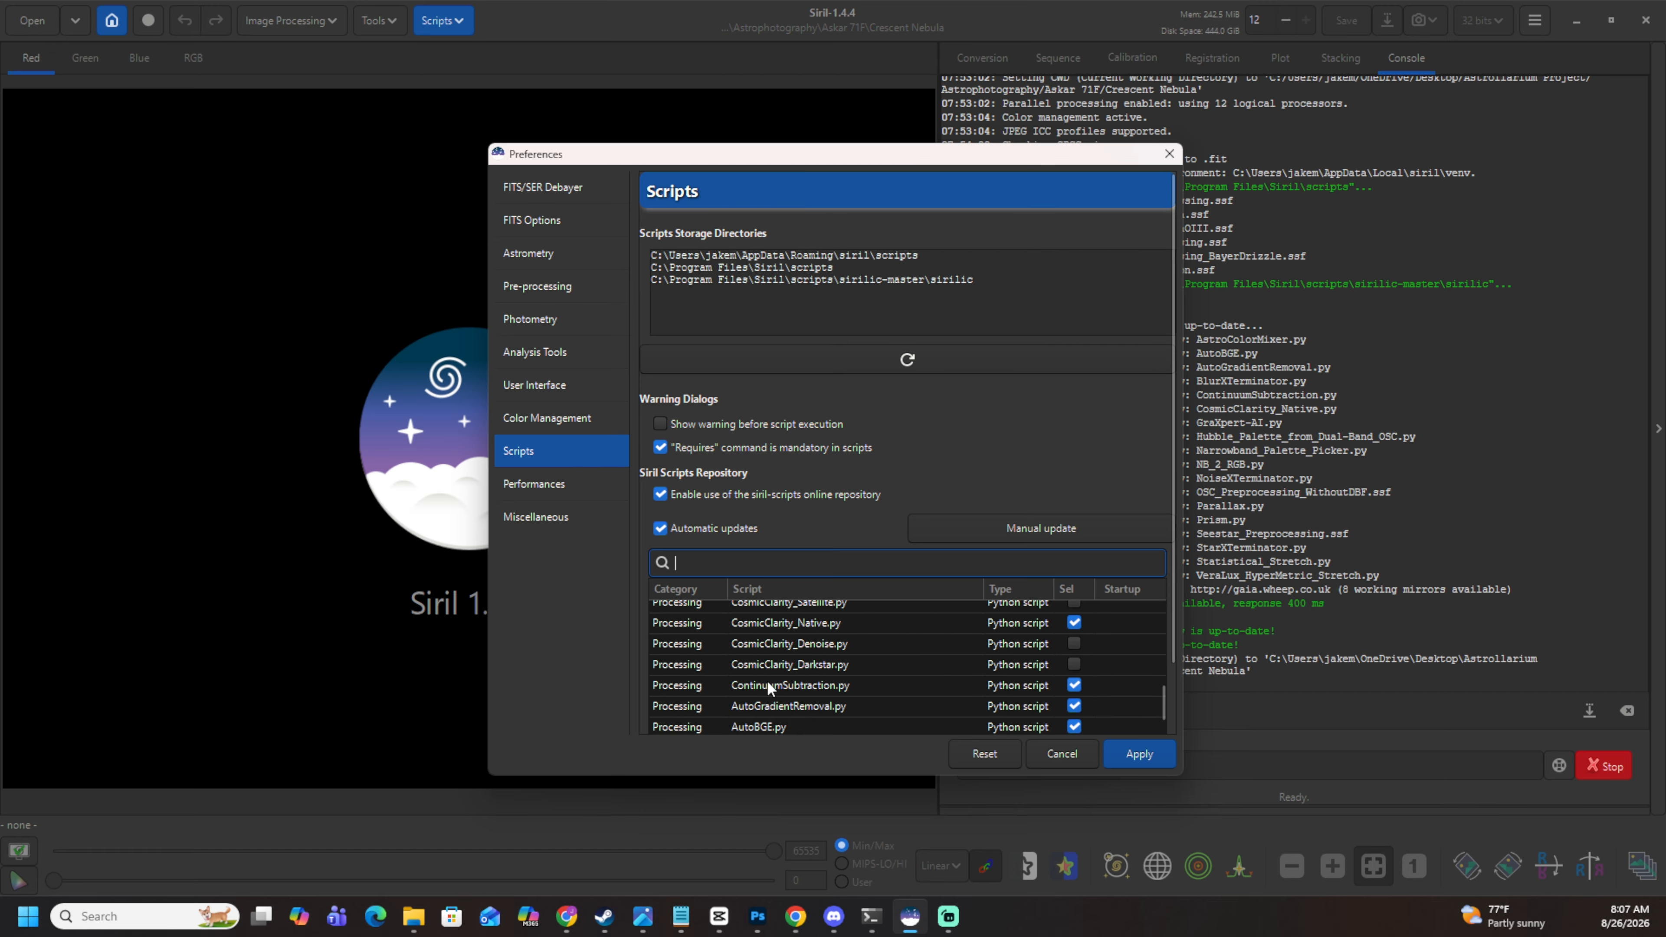
pyautogui.scroll(-1, 718, 686)
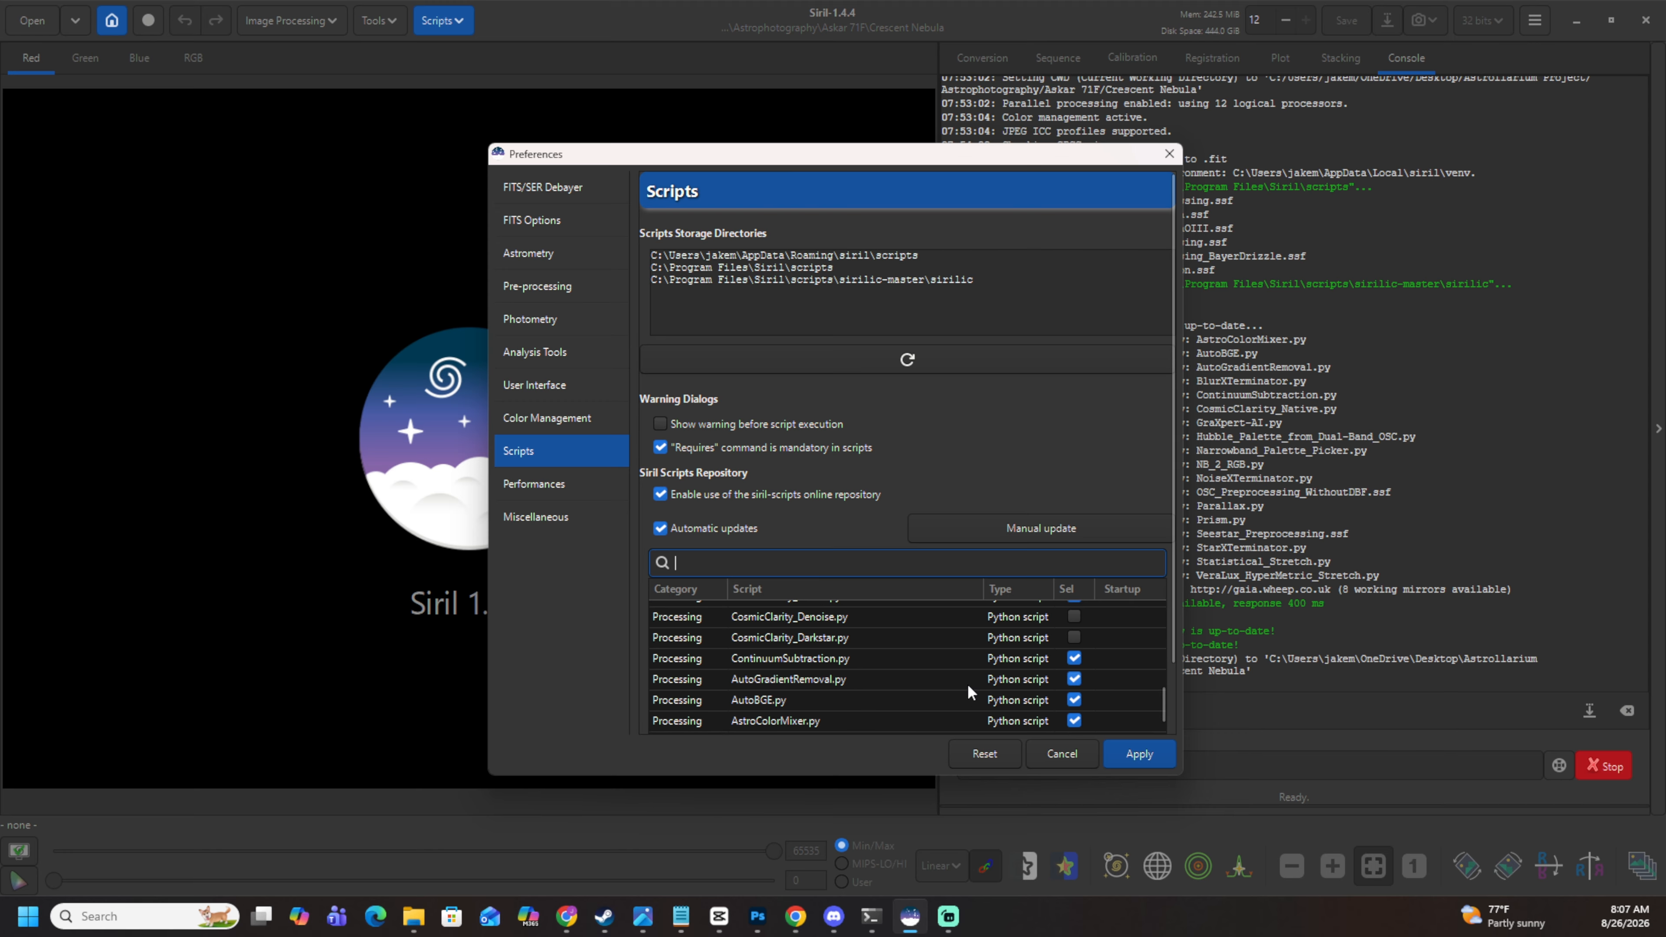
pyautogui.scroll(-1, 923, 696)
pyautogui.scroll(-1, 848, 667)
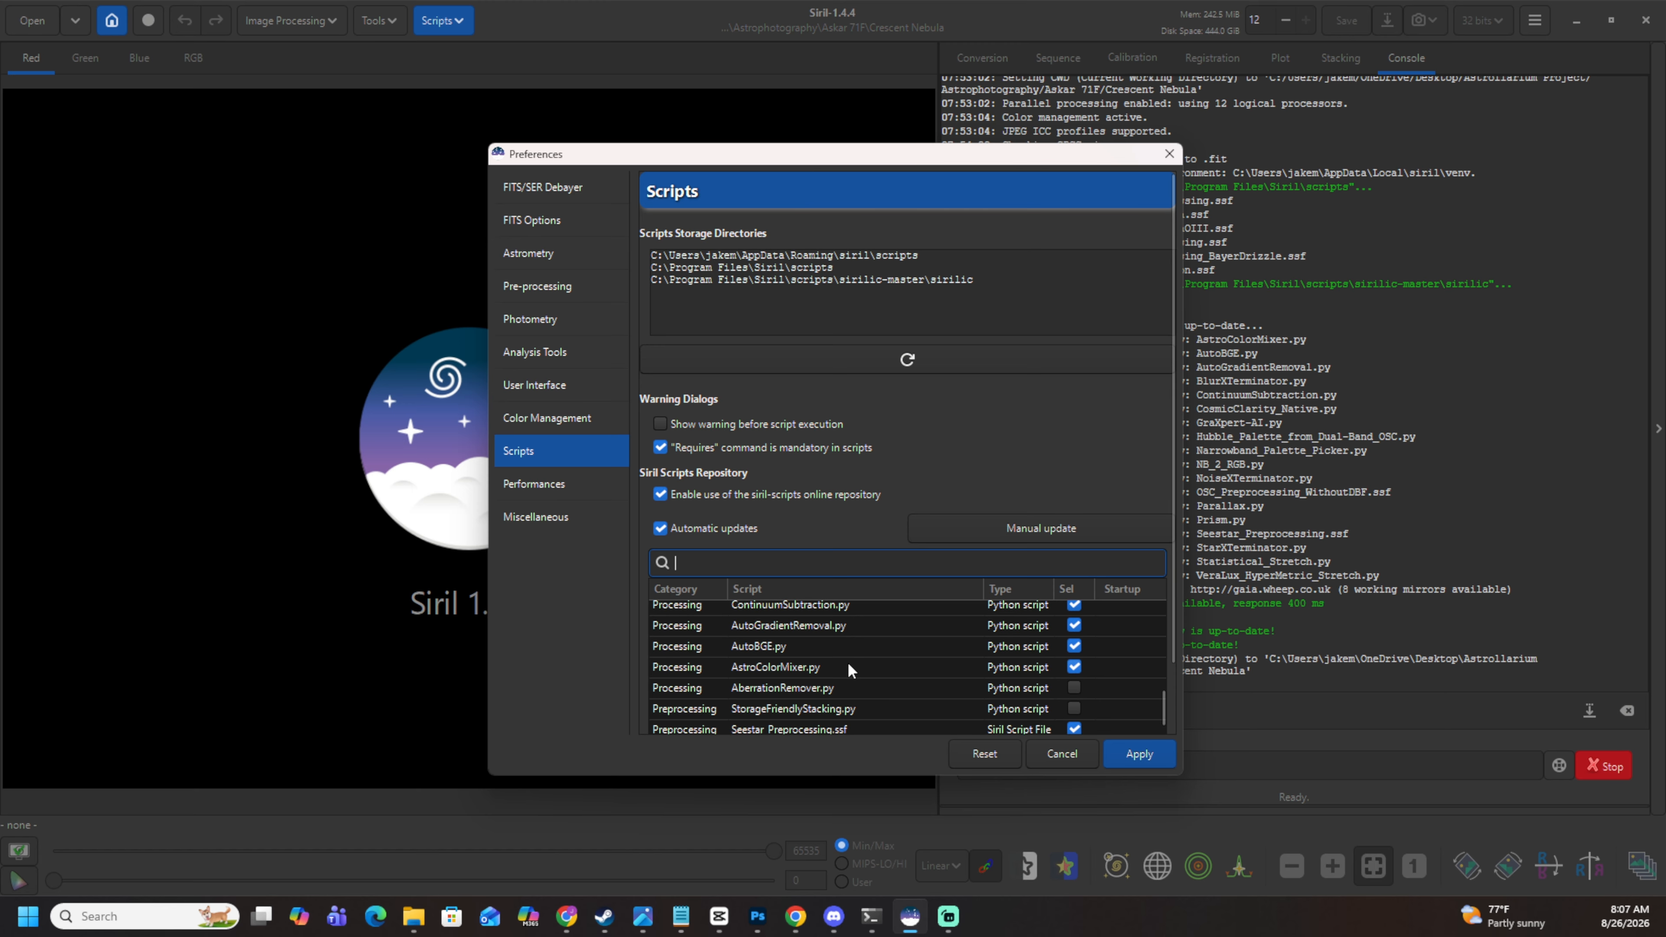
# Examine the Preprocessing scripts in the repository list and the Siril program folder paths among the scripts storage directories.
pyautogui.scroll(-1, 918, 660)
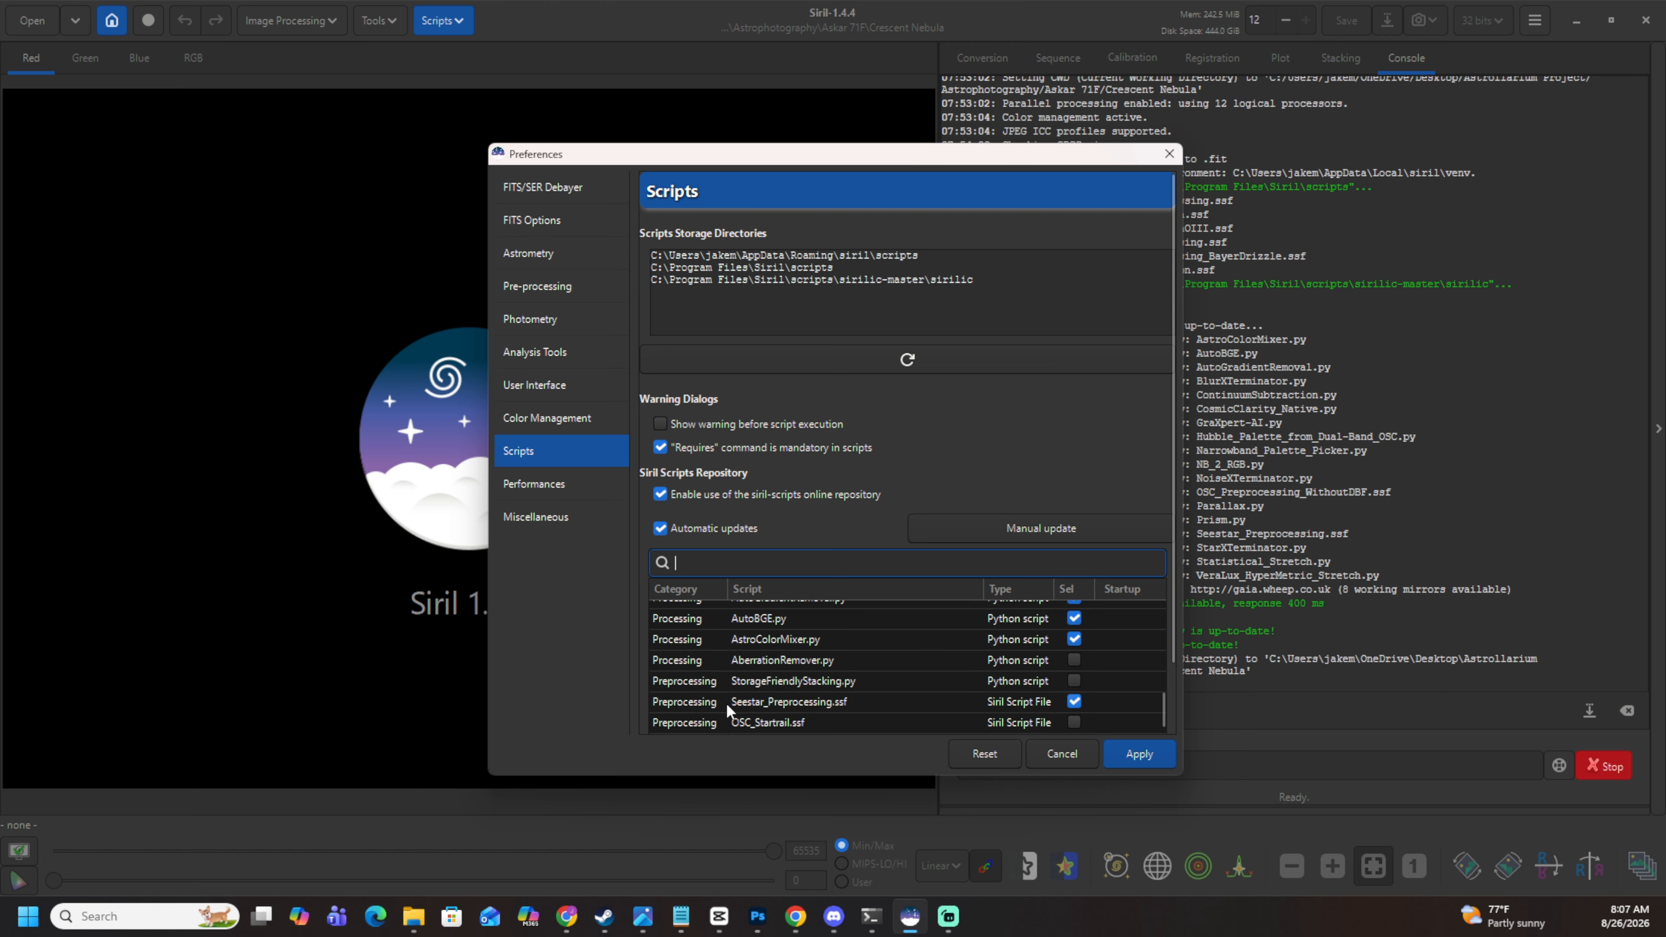
pyautogui.scroll(-3, 742, 706)
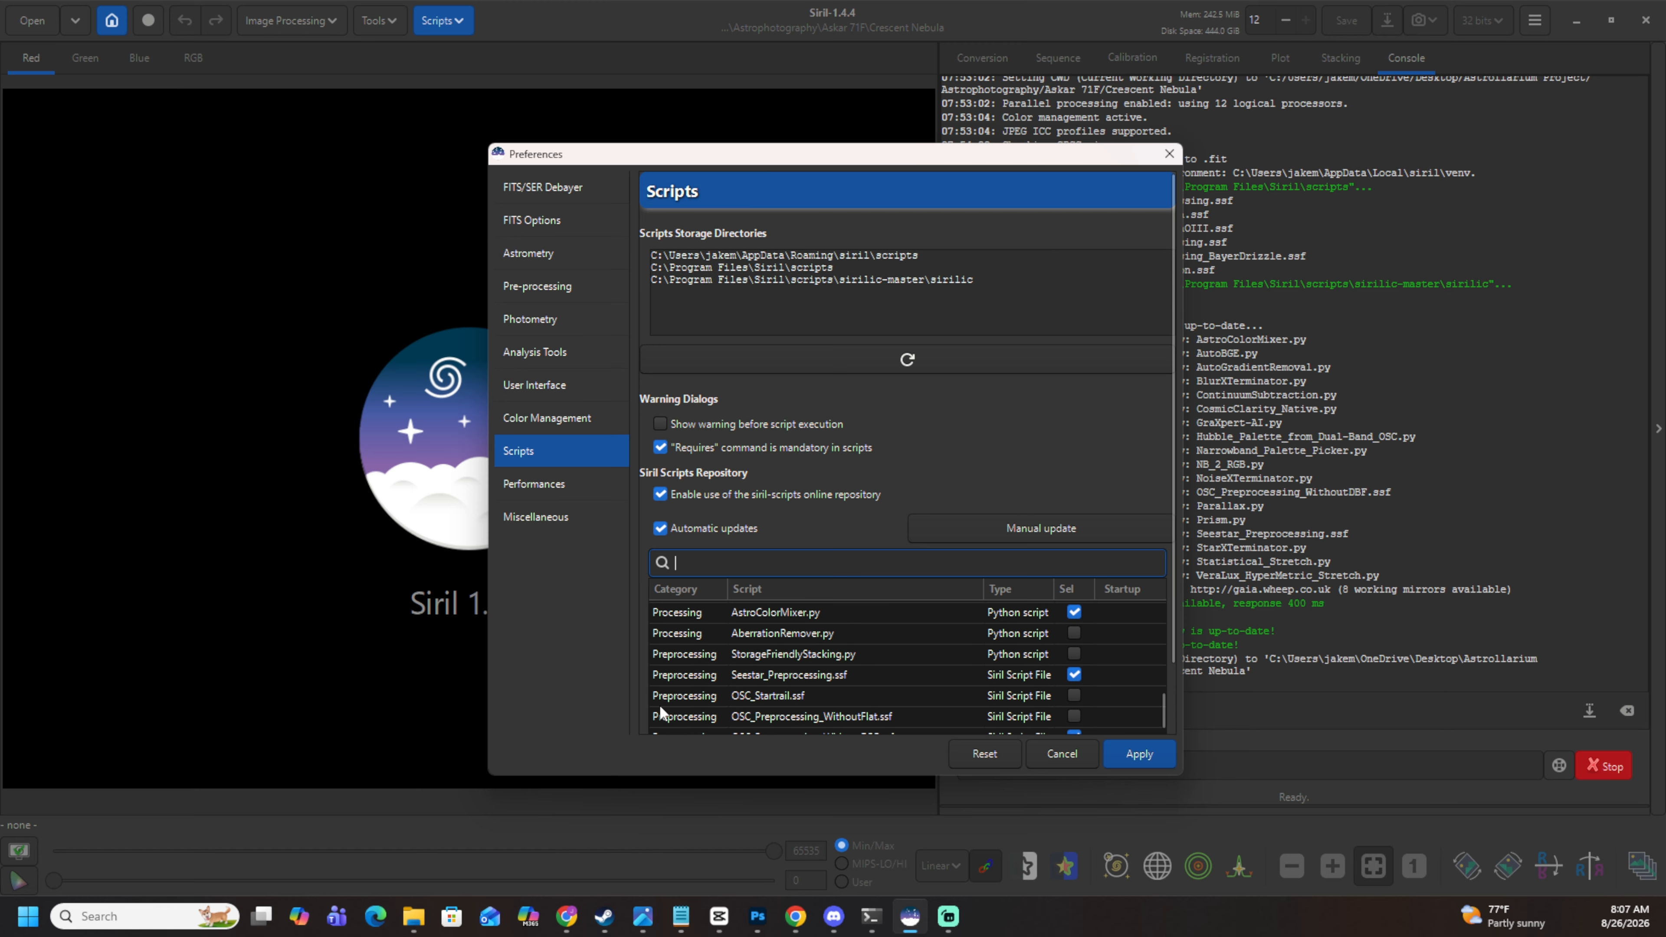
pyautogui.scroll(-5, 734, 686)
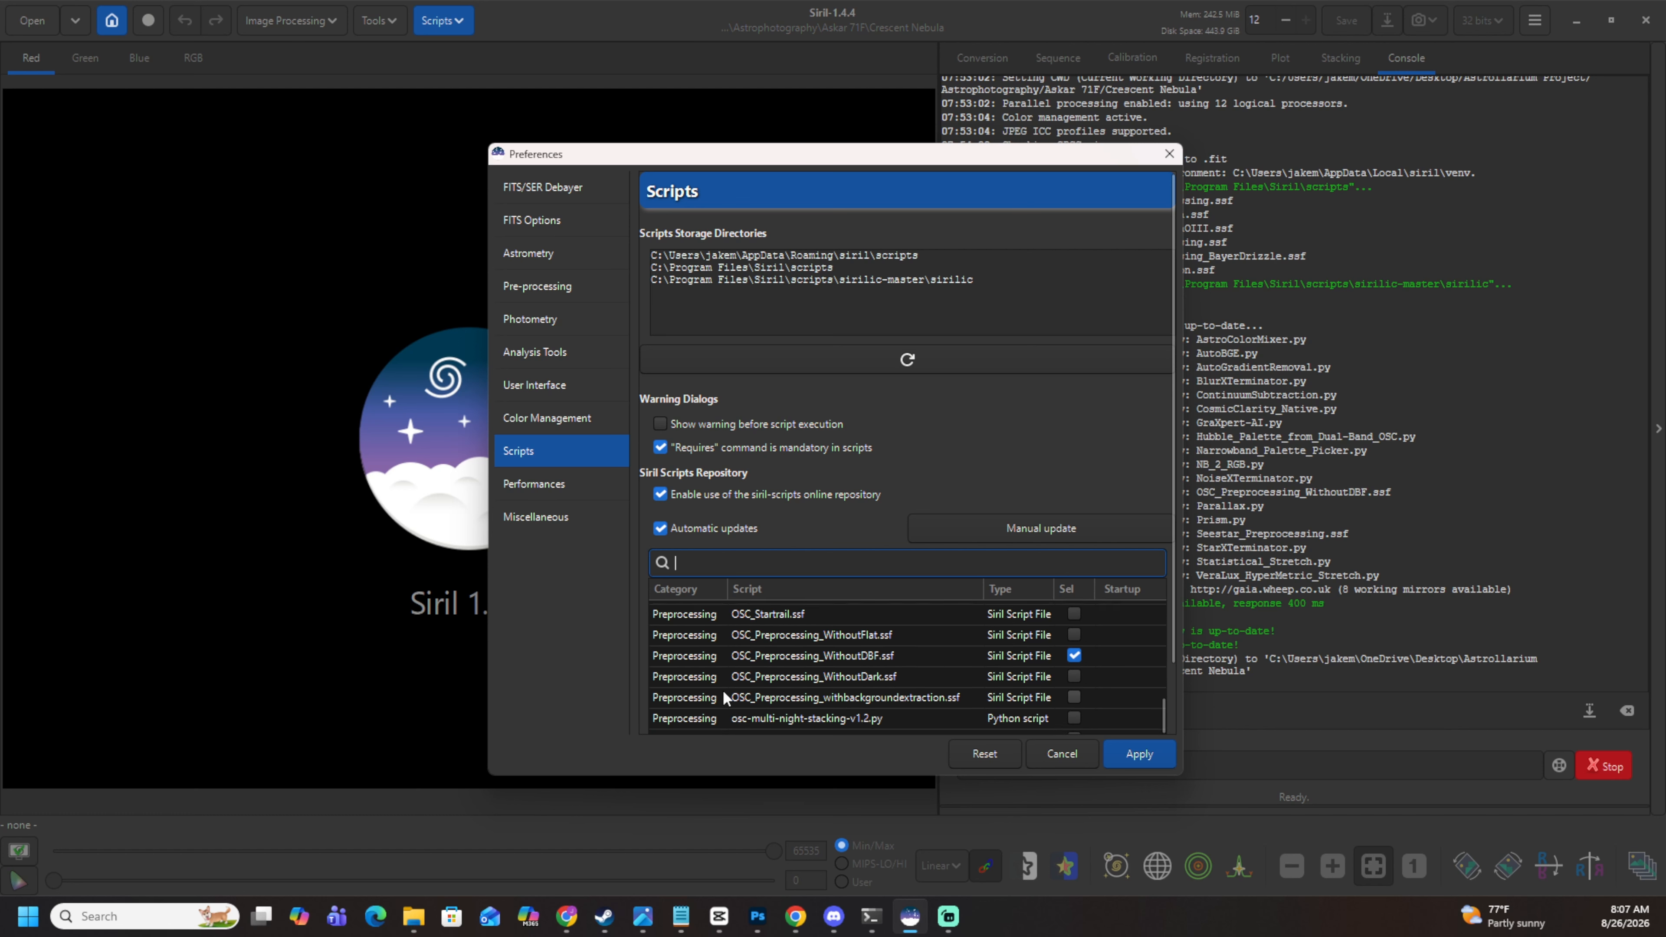
pyautogui.scroll(-7, 734, 691)
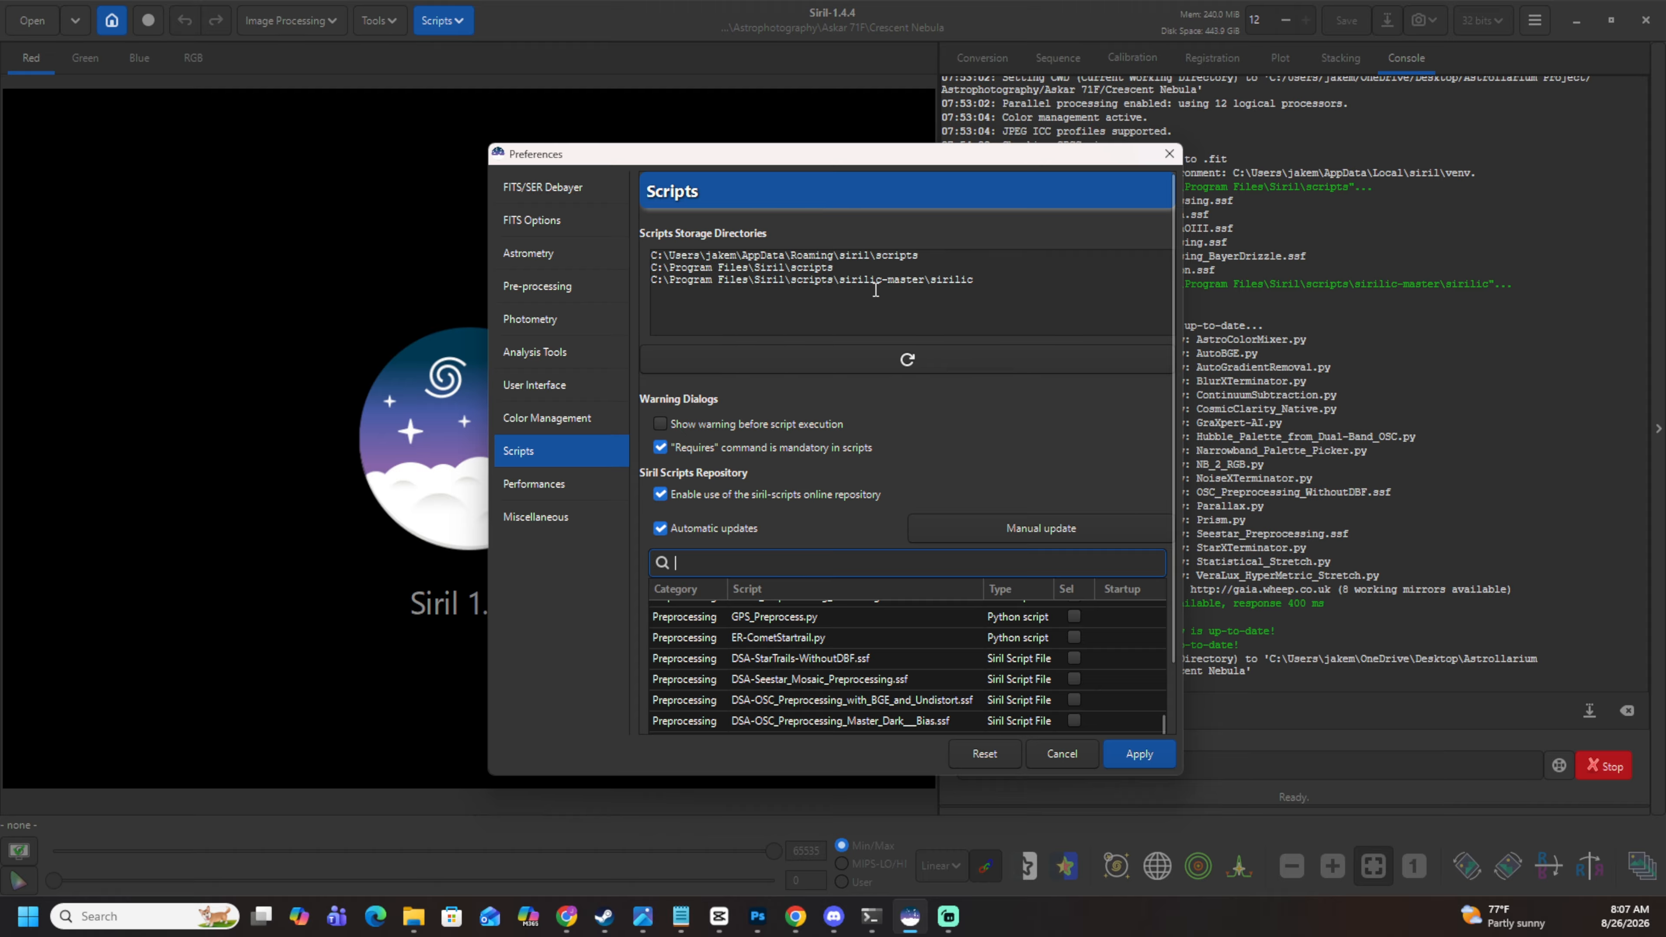
pyautogui.moveTo(996, 290); pyautogui.dragTo(652, 266)
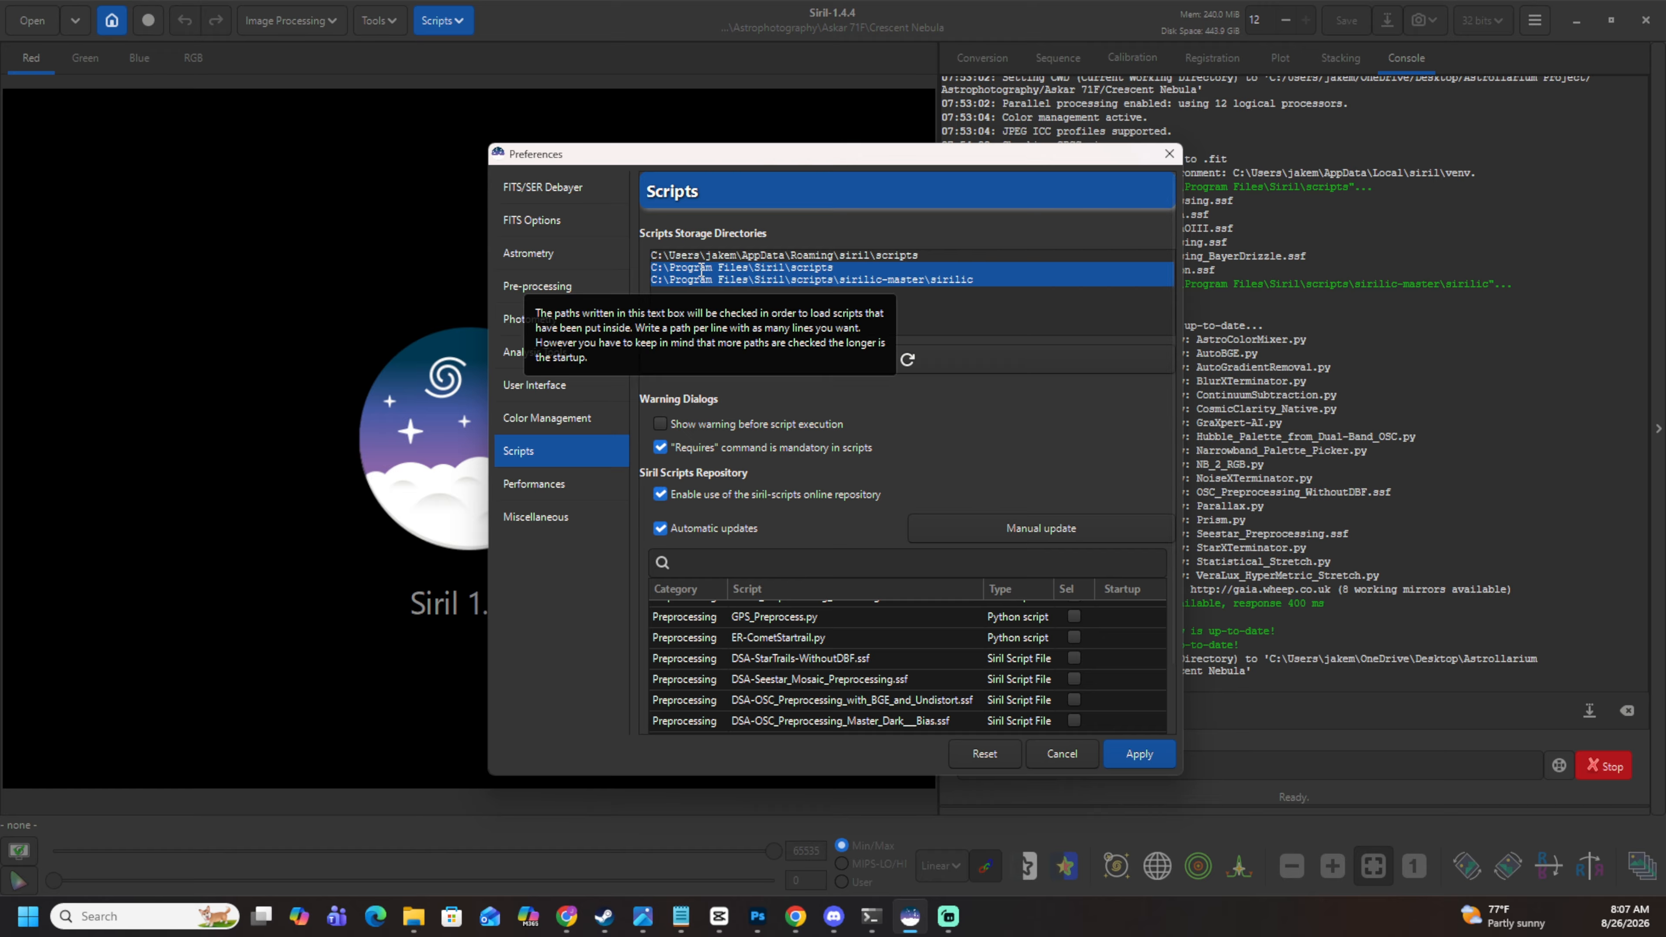
pyautogui.click(1013, 278)
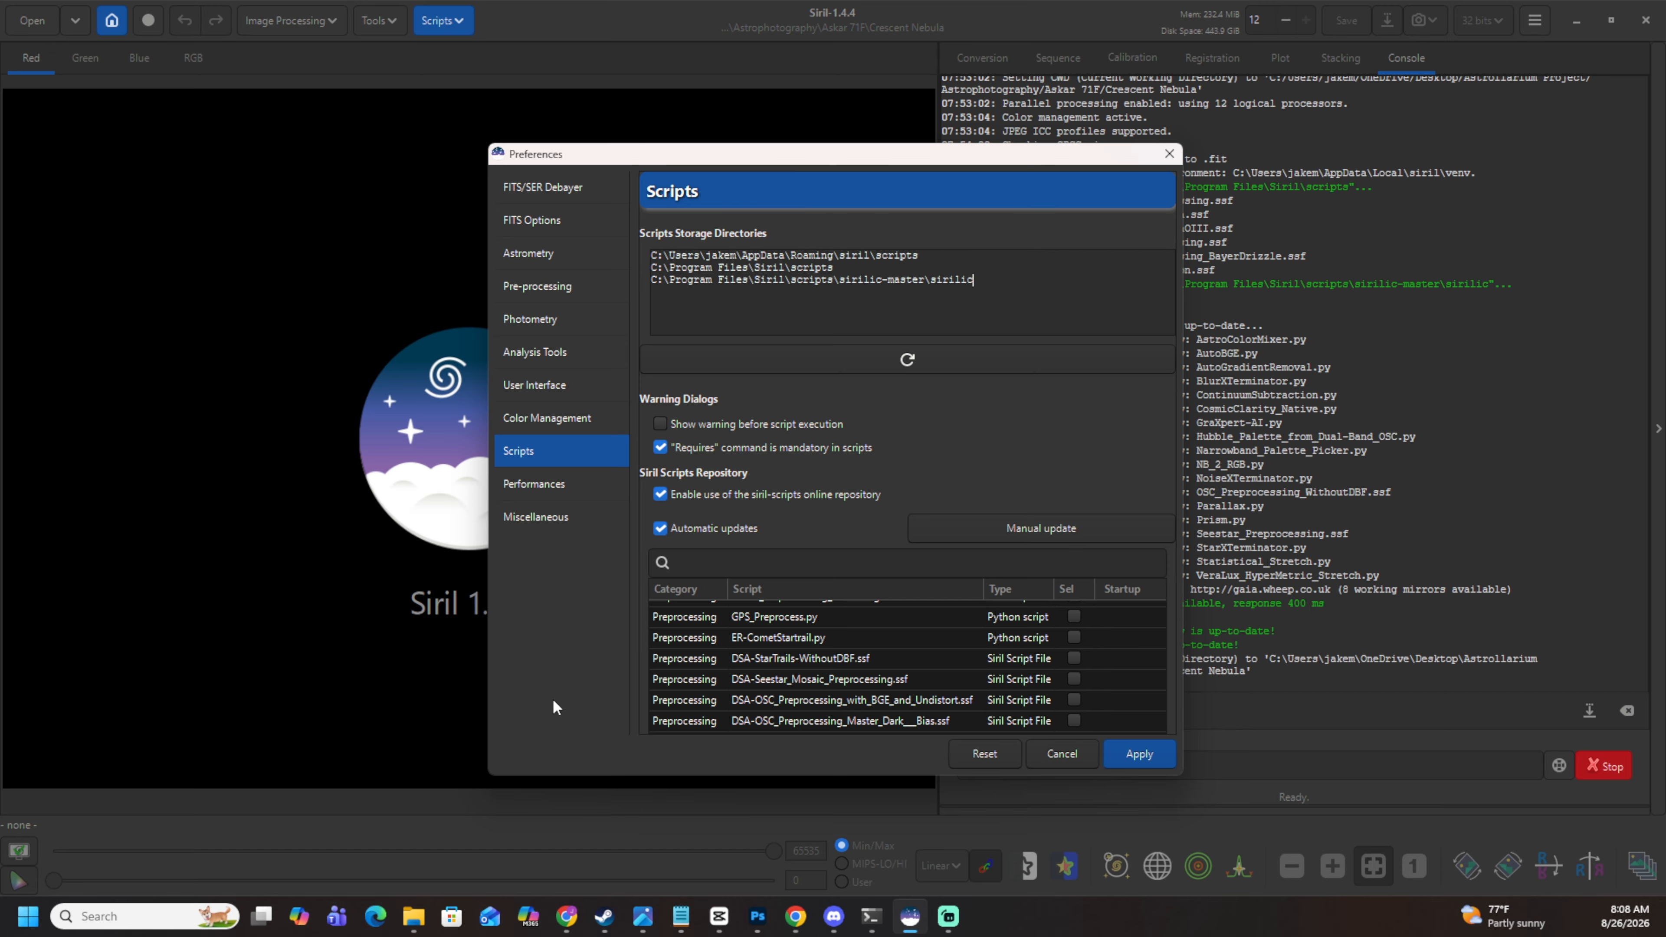
# Switch to the SiriLic GitLab page in the browser and read the README's feature description and the English installation instructions.
pyautogui.click(567, 915)
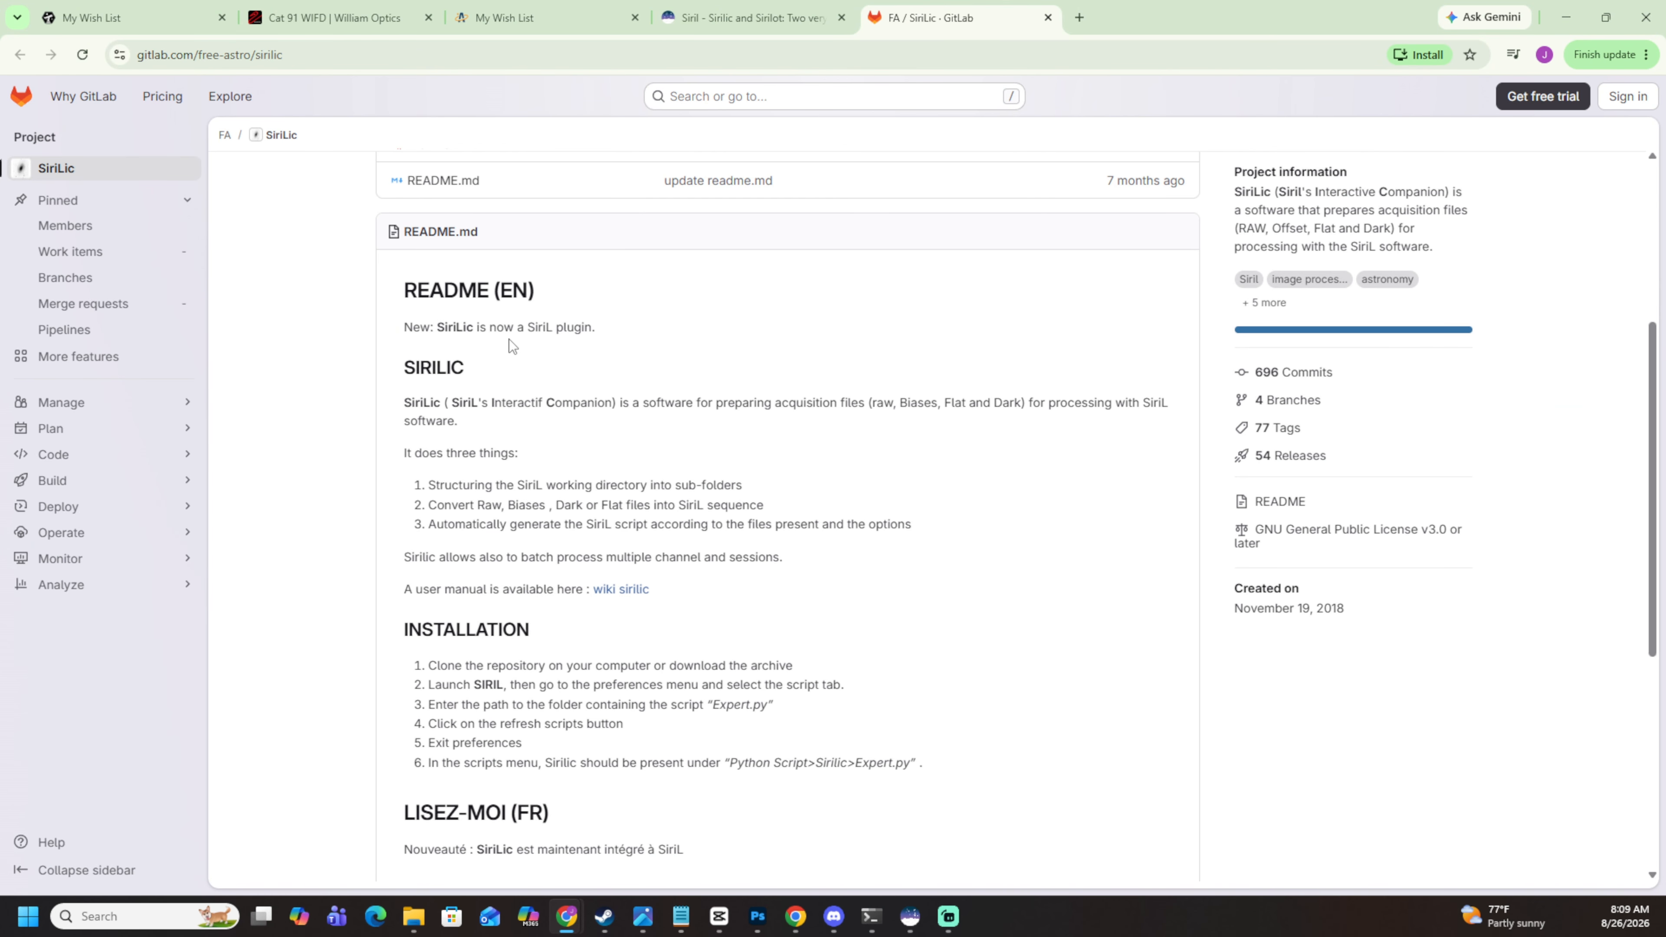
pyautogui.scroll(5, 619, 402)
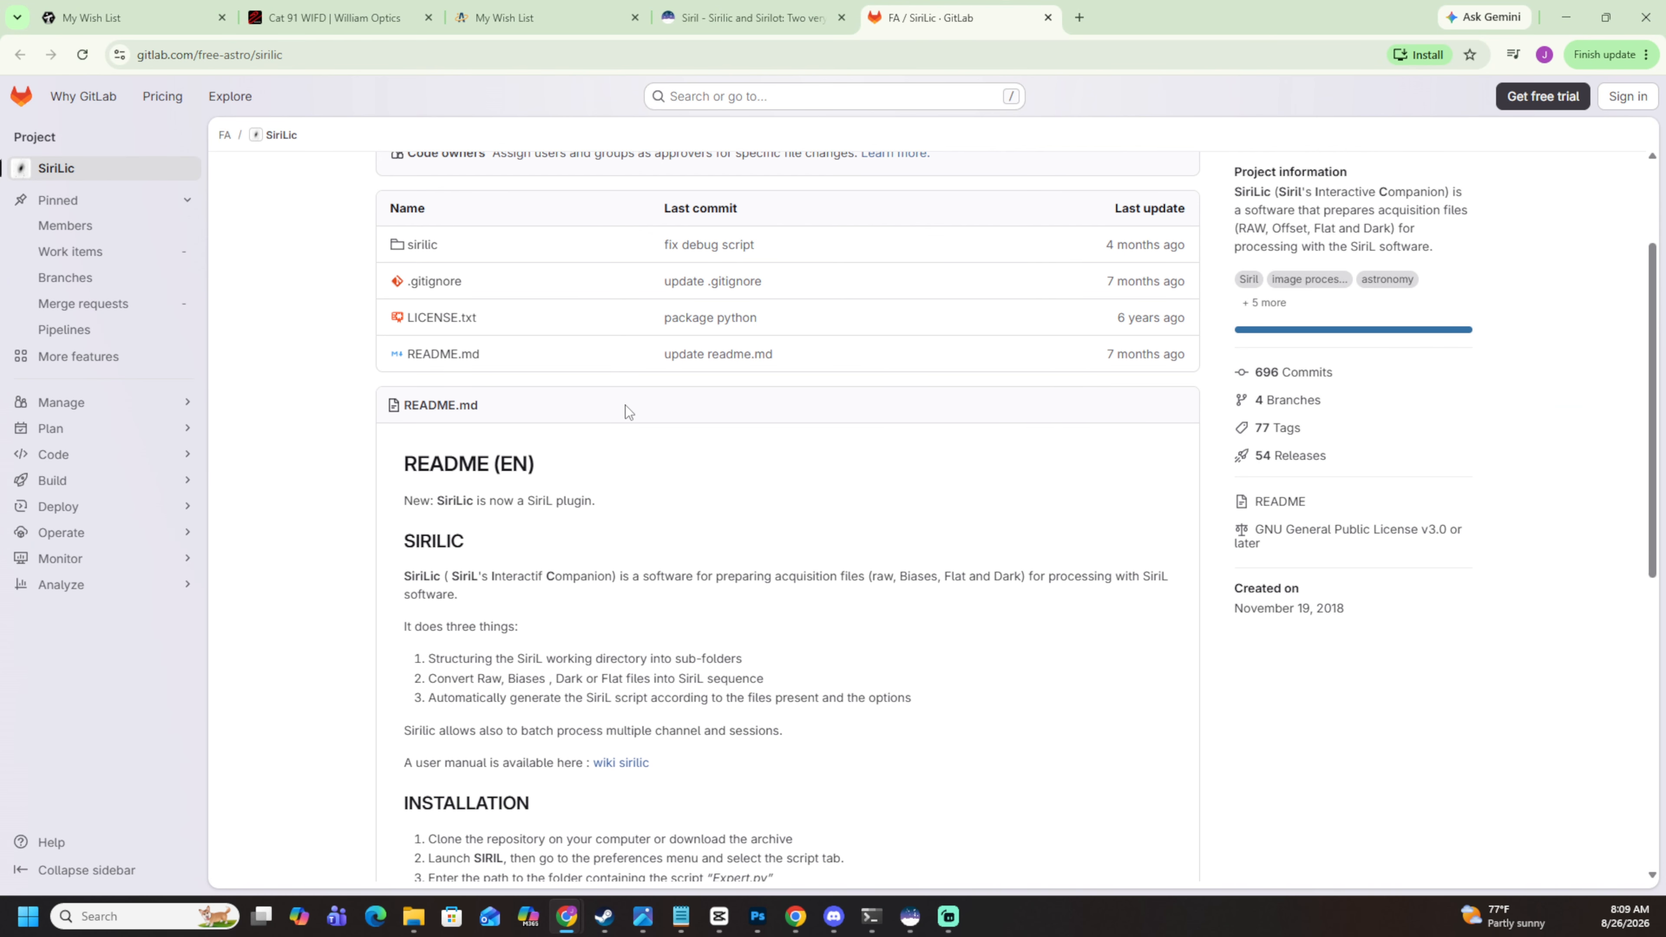
pyautogui.scroll(-4, 625, 405)
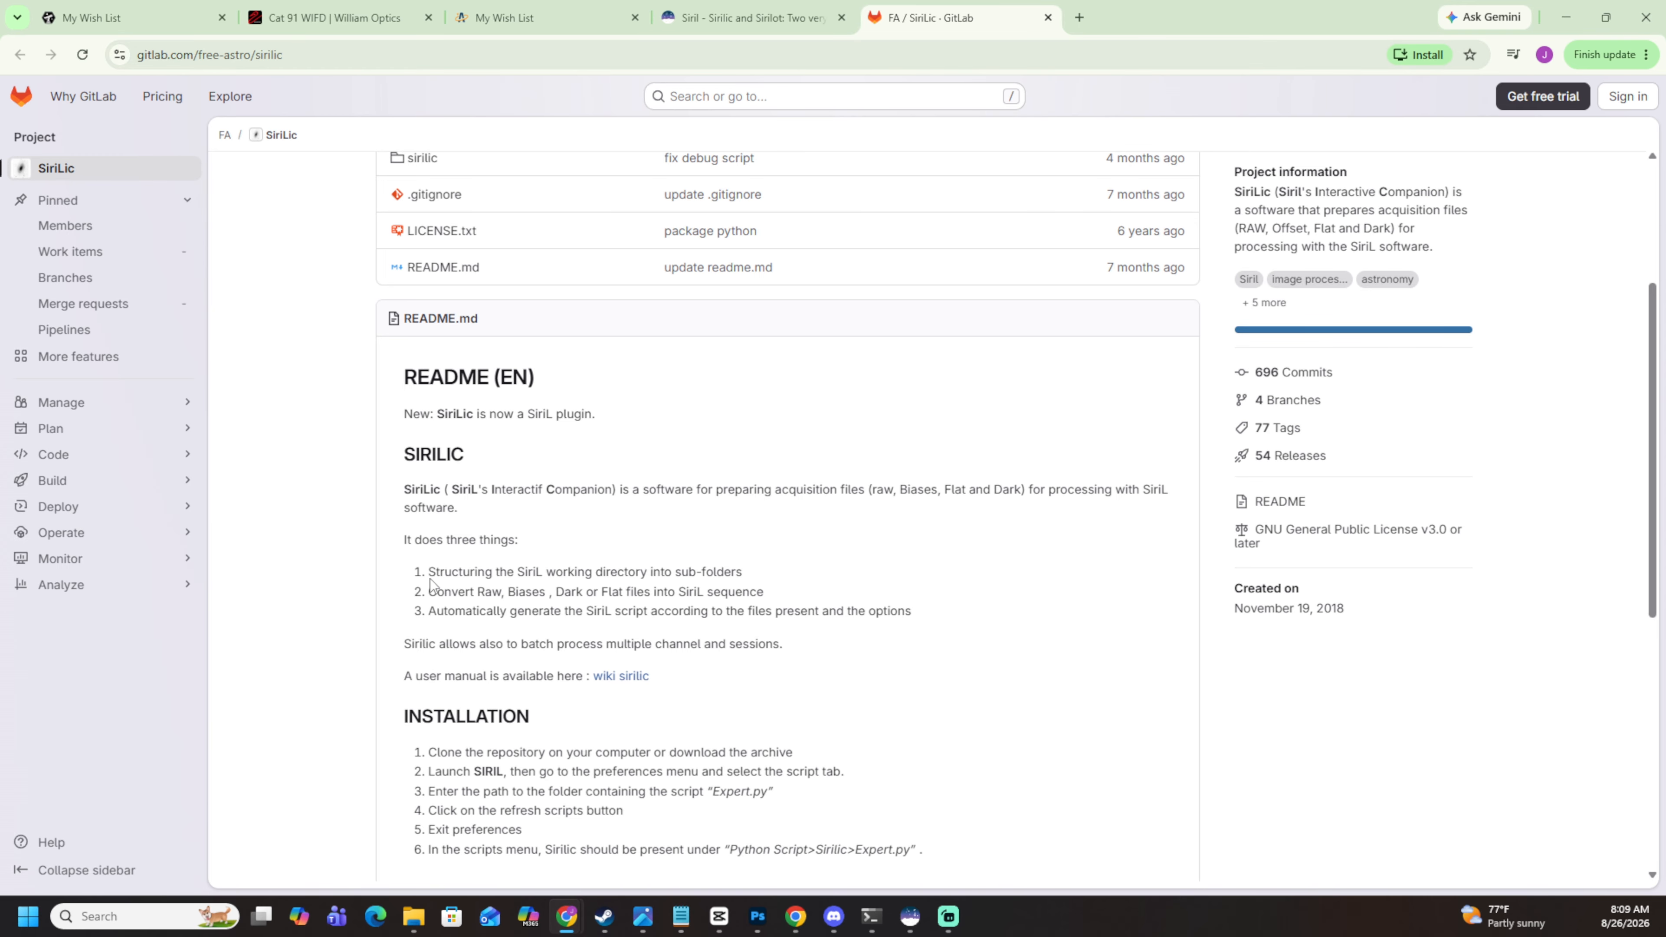
pyautogui.scroll(-1, 397, 531)
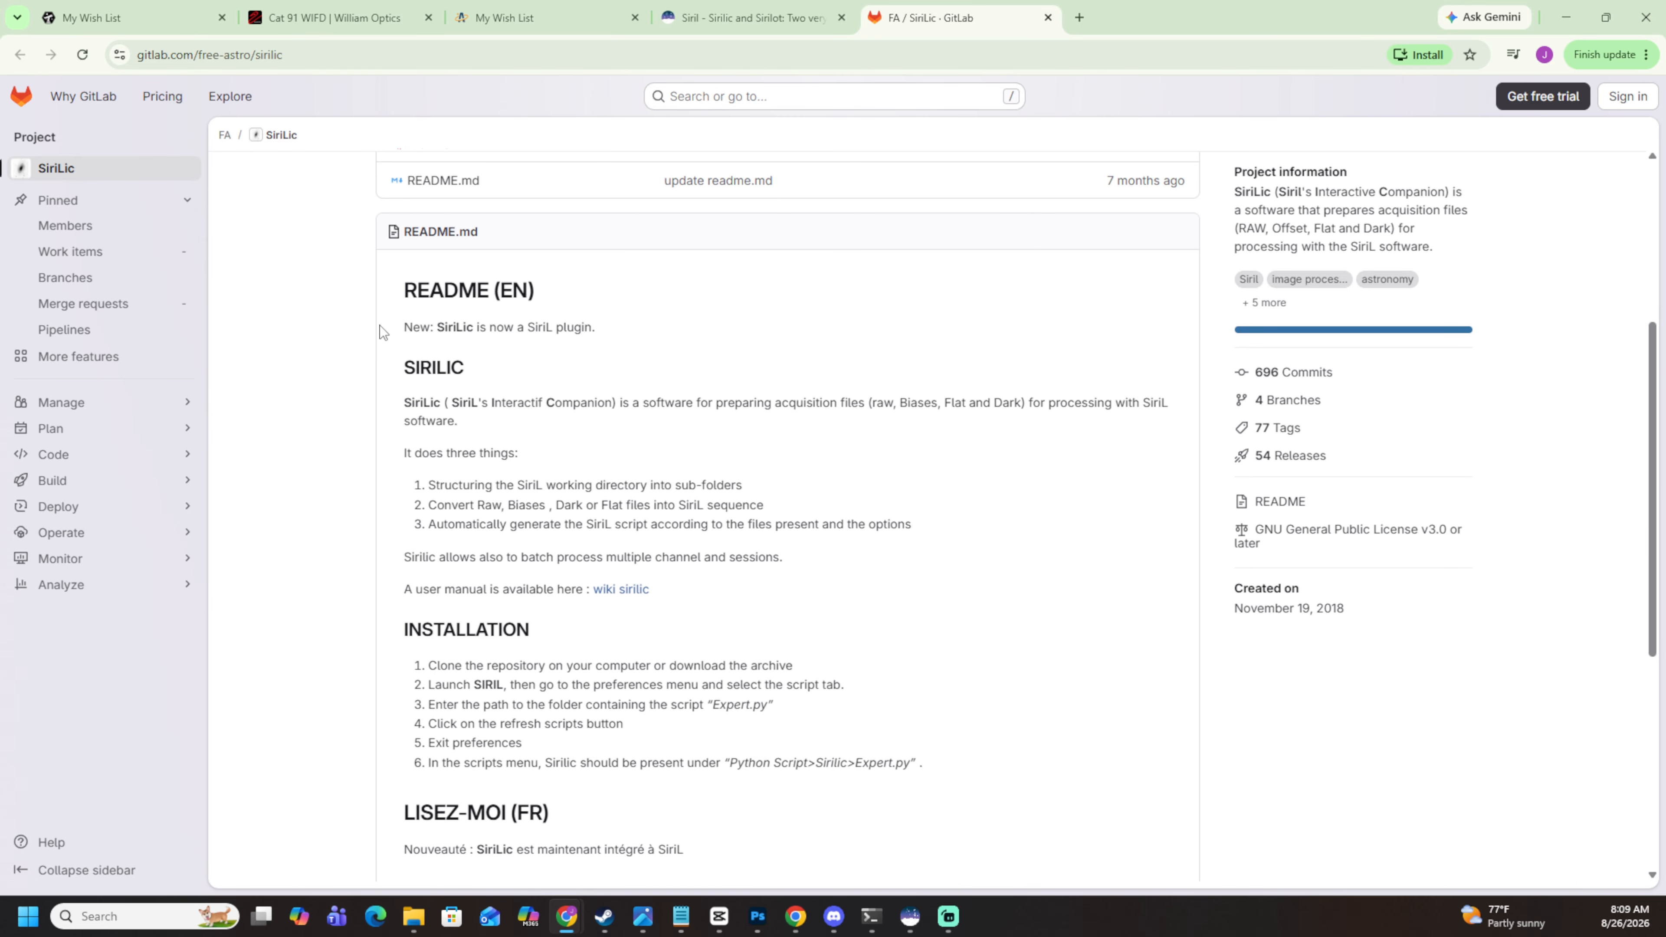
pyautogui.scroll(4, 1029, 461)
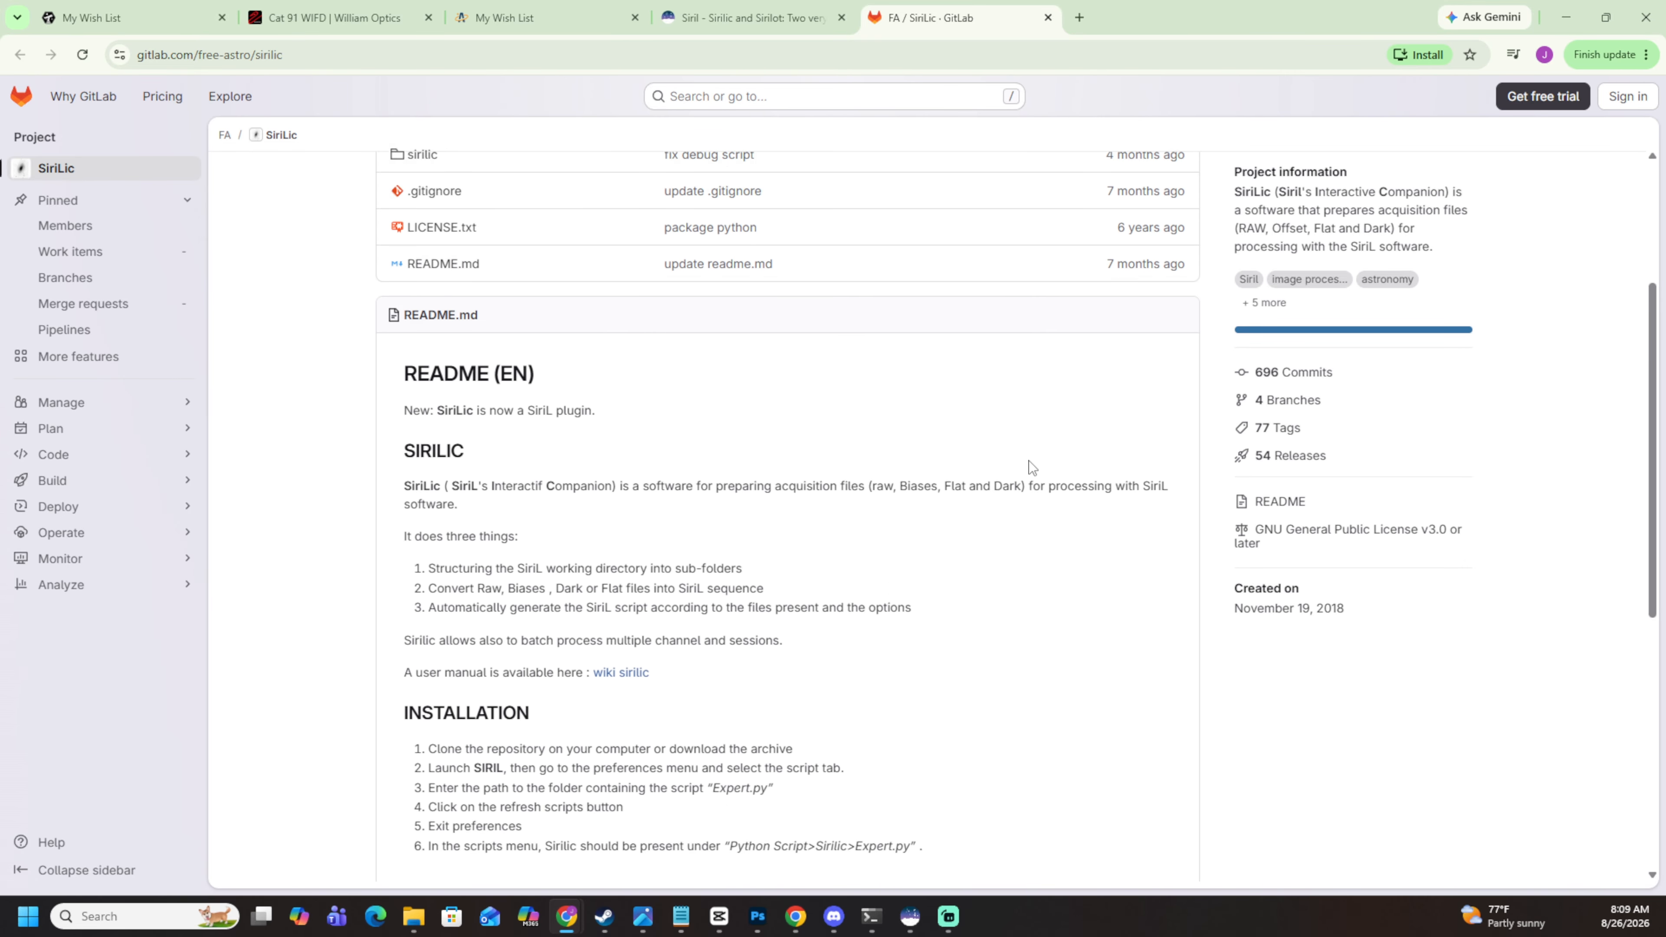
pyautogui.scroll(-4, 669, 430)
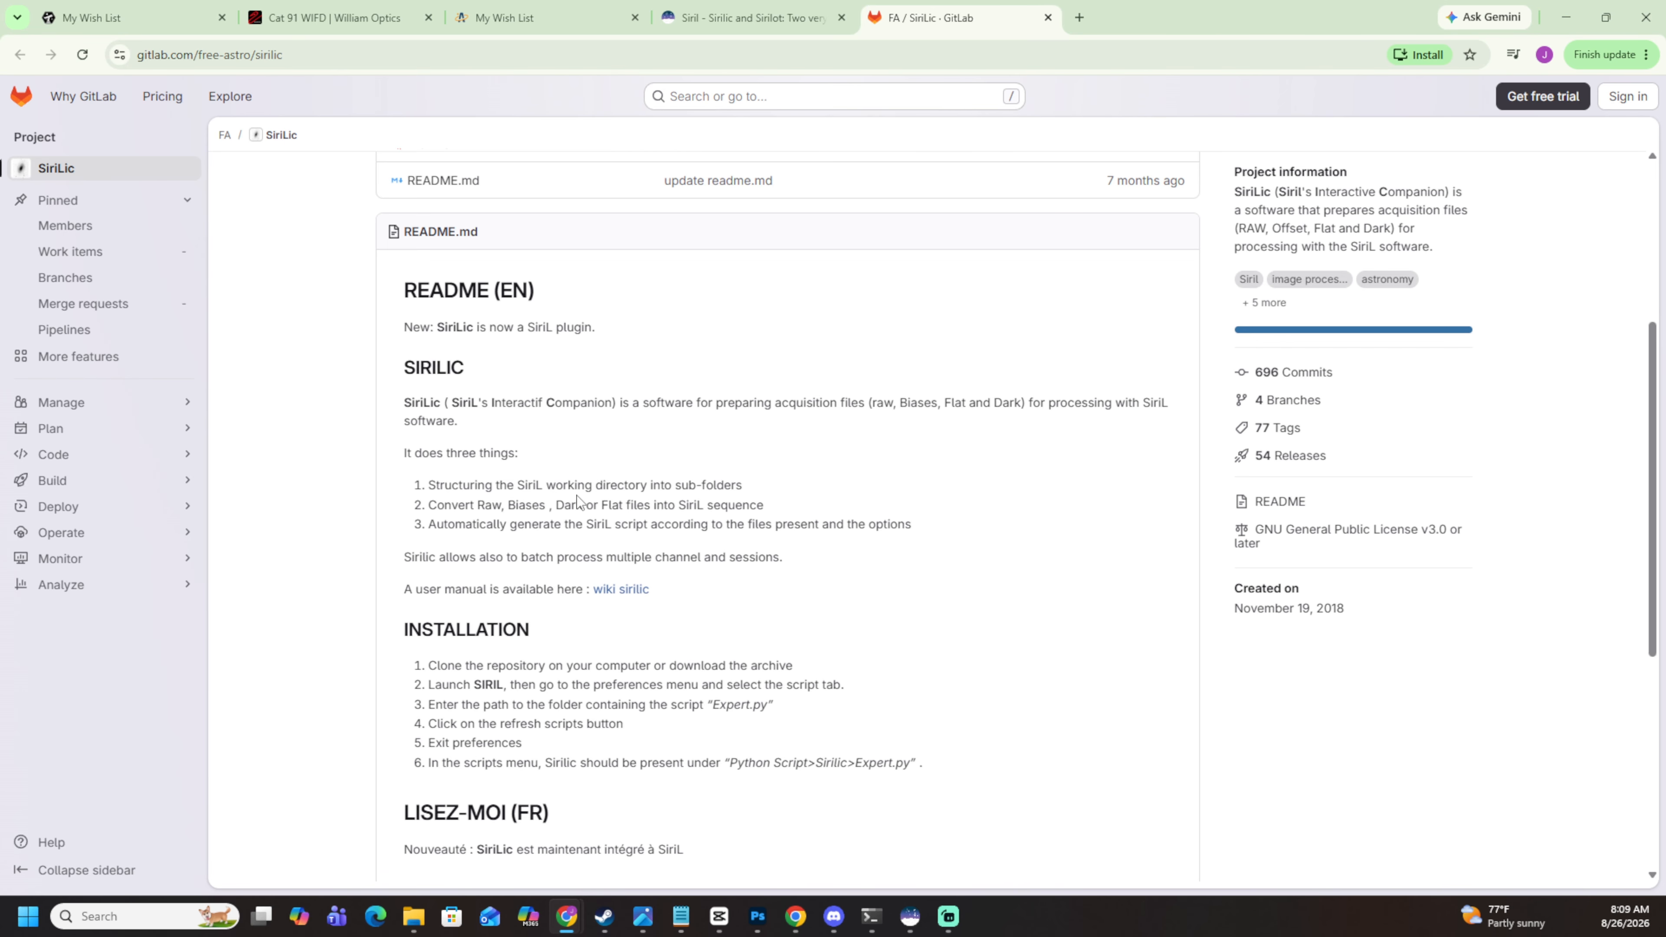
pyautogui.scroll(-1, 607, 484)
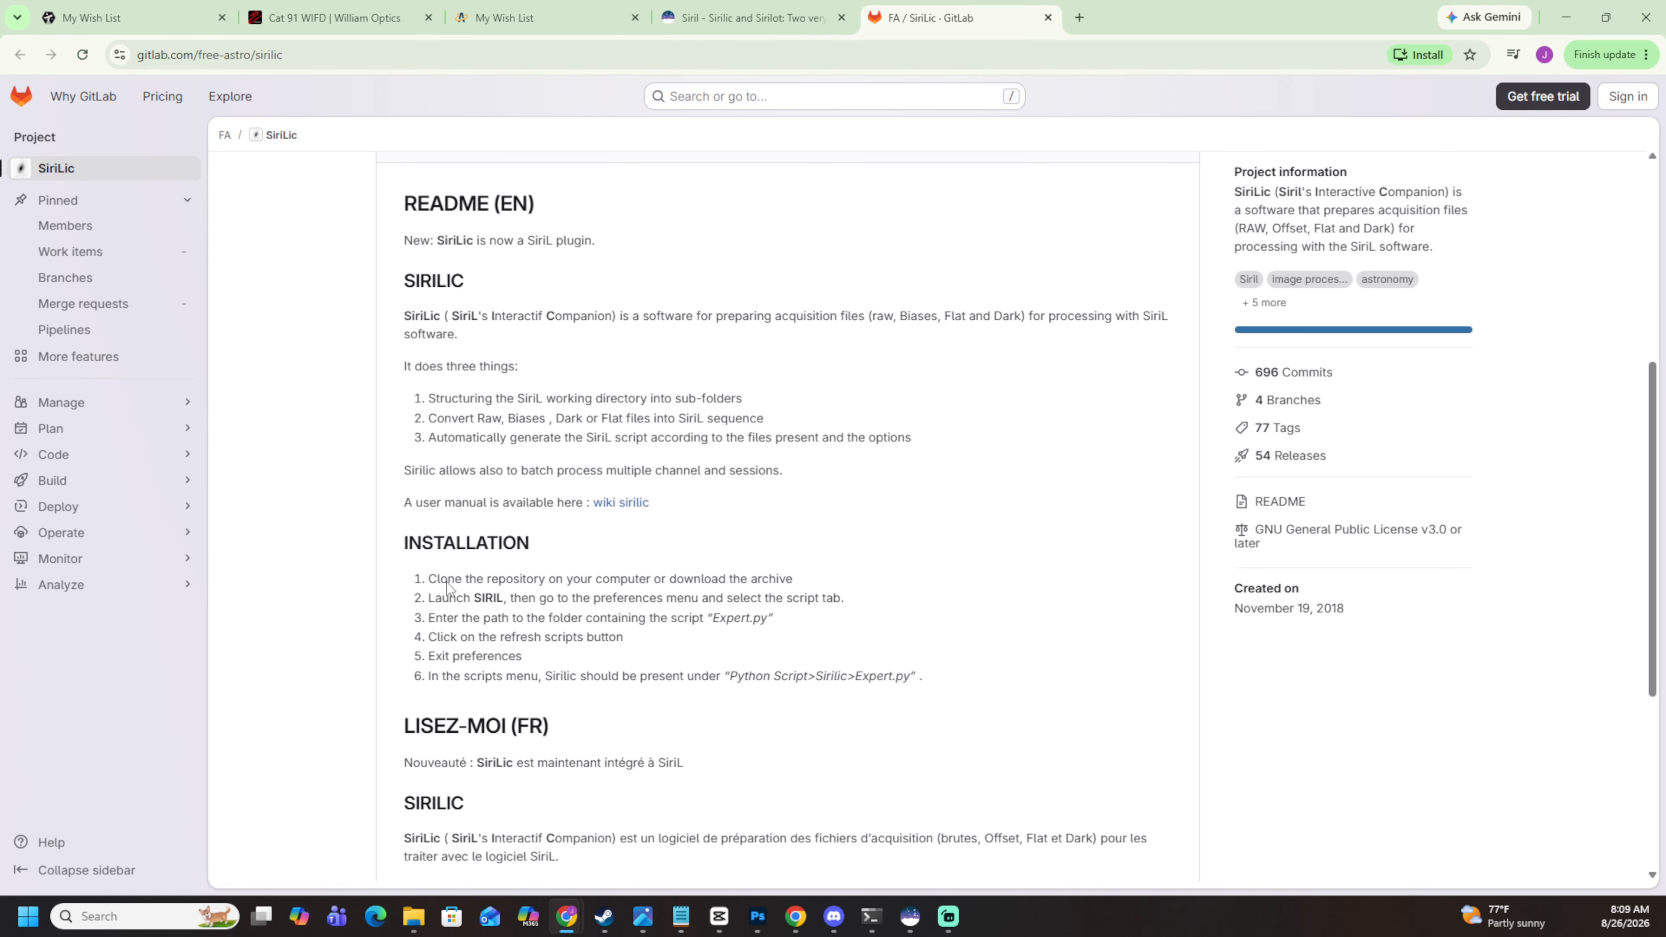
pyautogui.moveTo(406, 601); pyautogui.dragTo(938, 689)
pyautogui.click(413, 580)
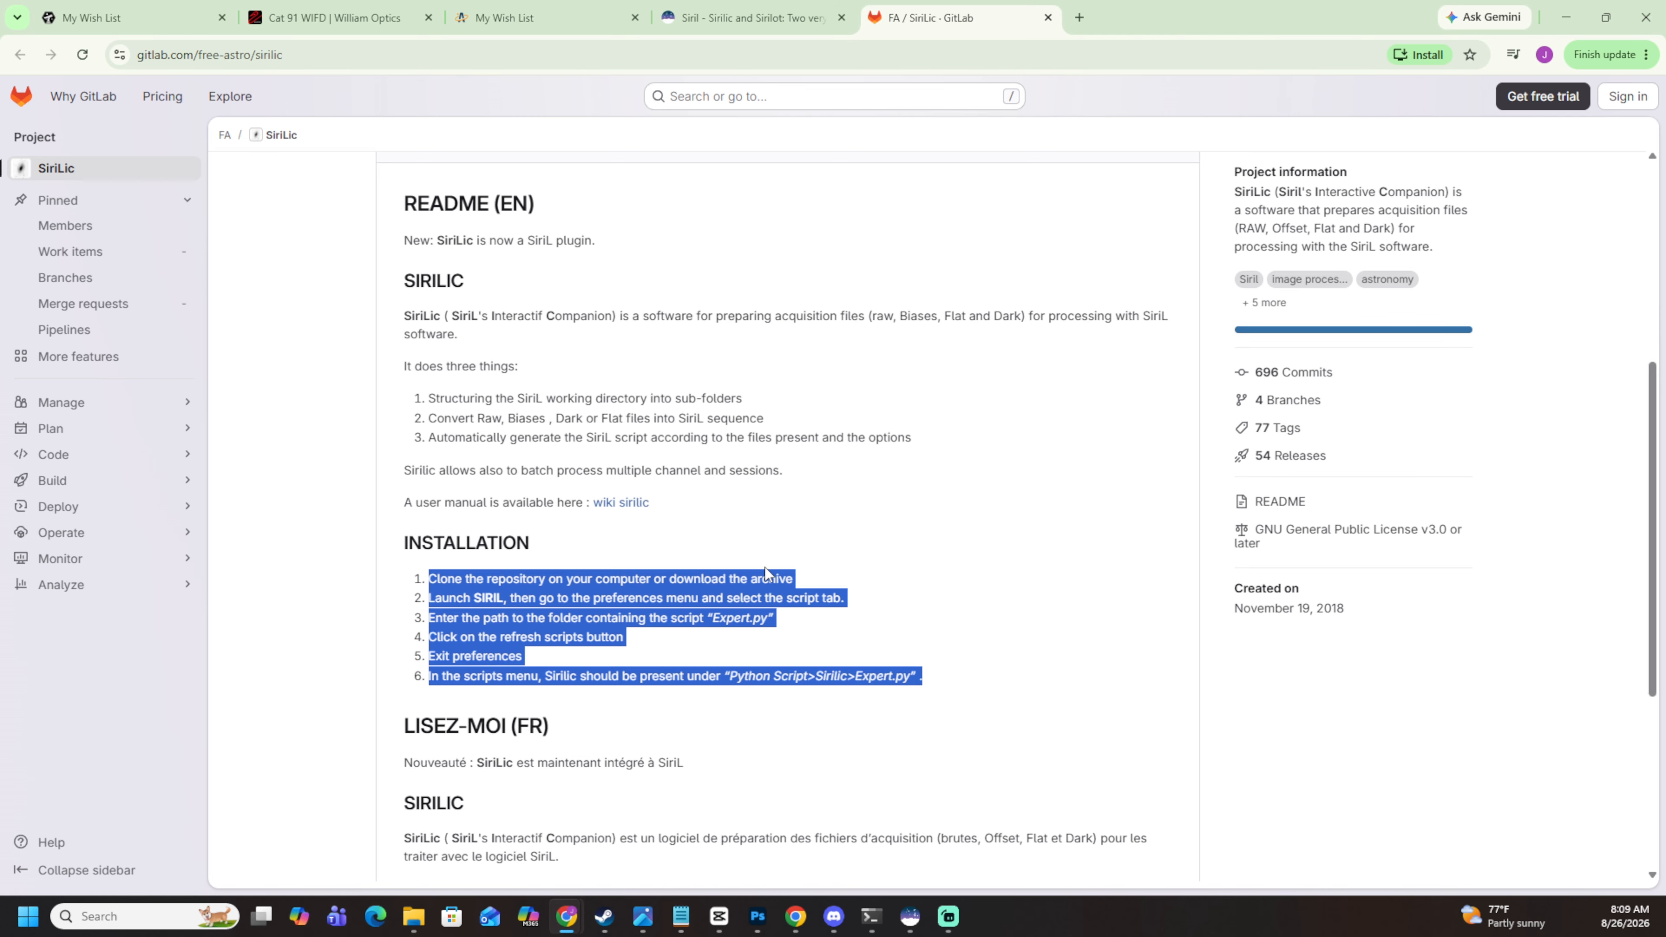
pyautogui.click(734, 569)
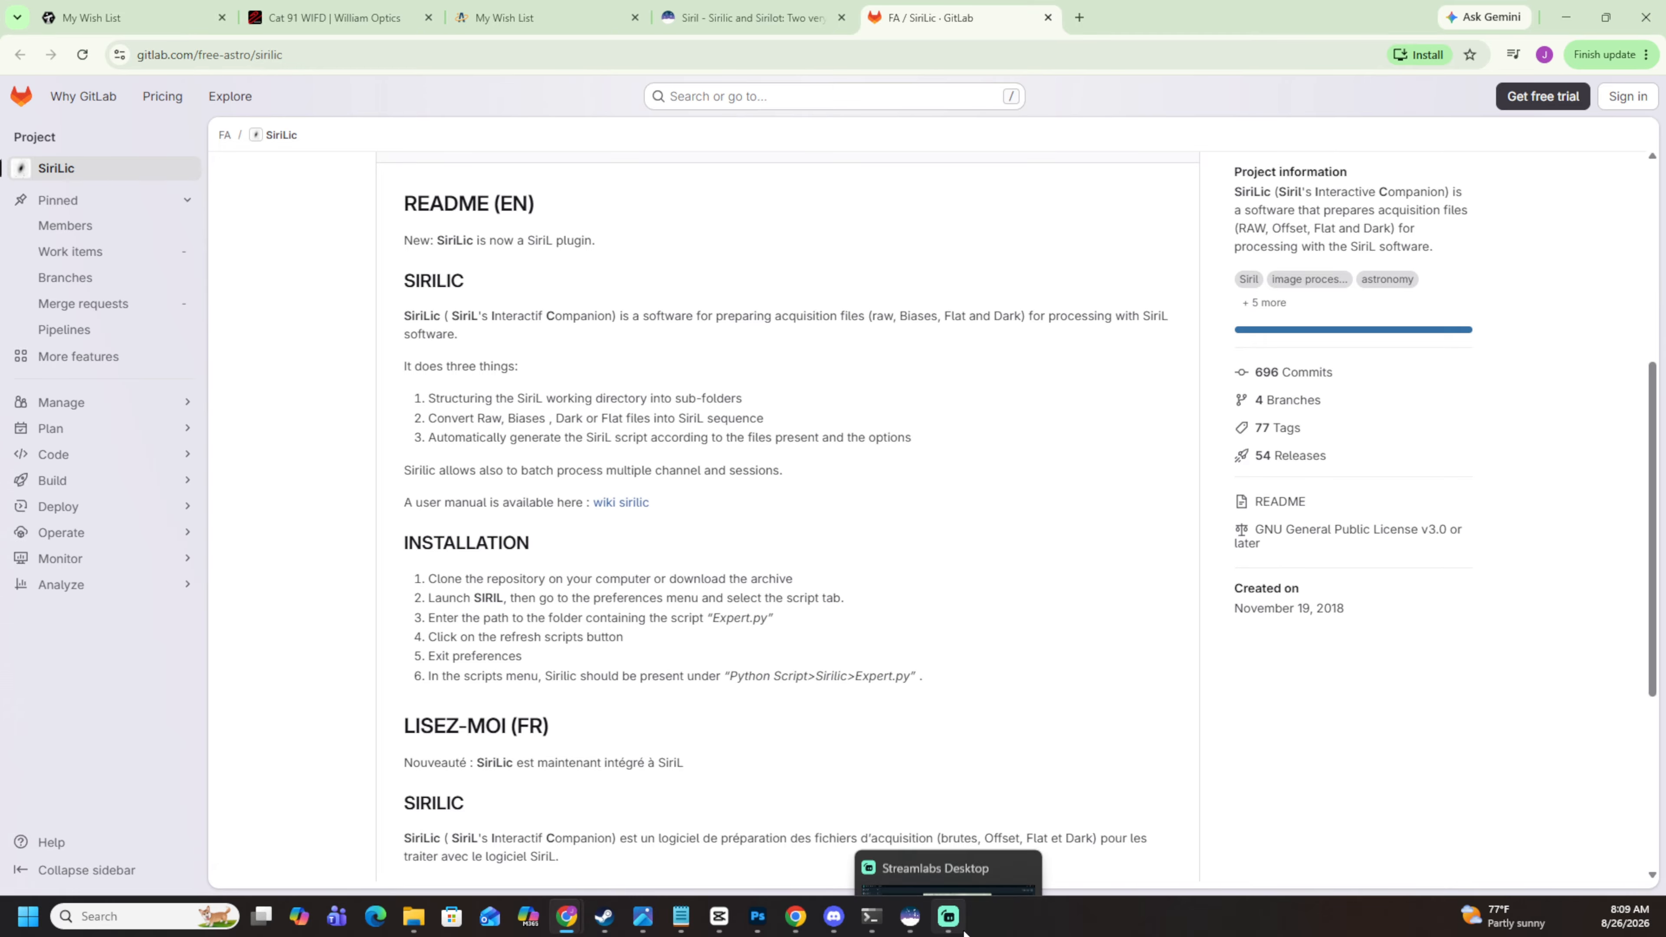
# Return to Siril, check the Program Files\Siril\scripts and sirilic-master\sirilic storage paths, and apply the script preferences.
pyautogui.click(910, 916)
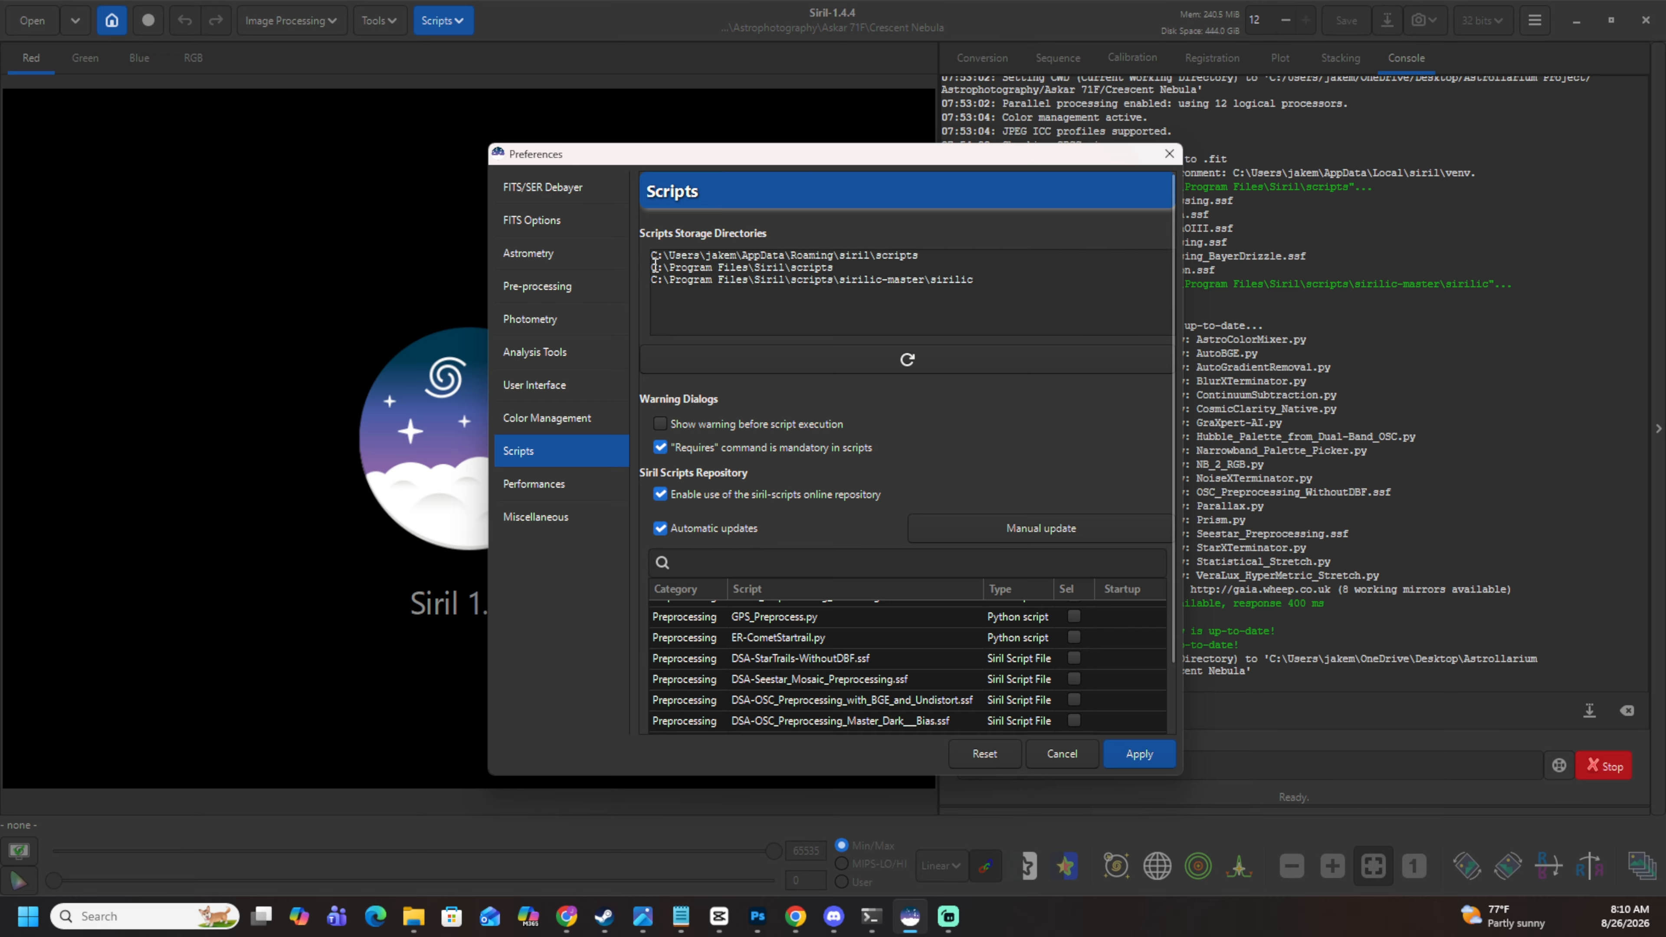
pyautogui.moveTo(651, 269); pyautogui.dragTo(987, 281)
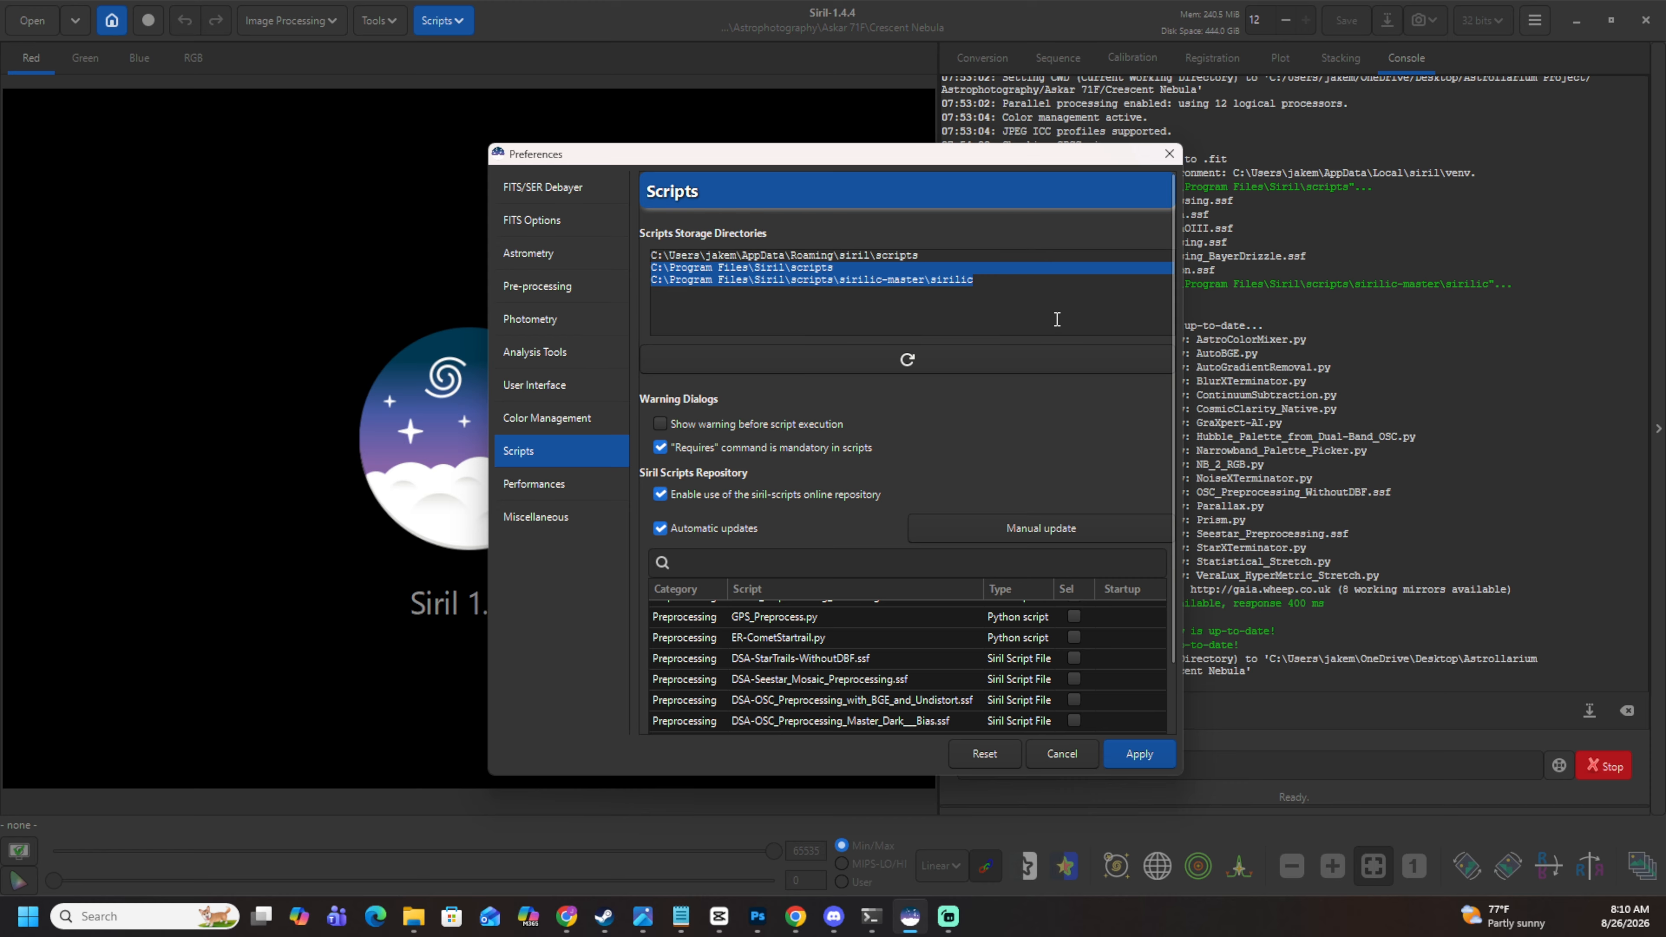
pyautogui.click(1140, 754)
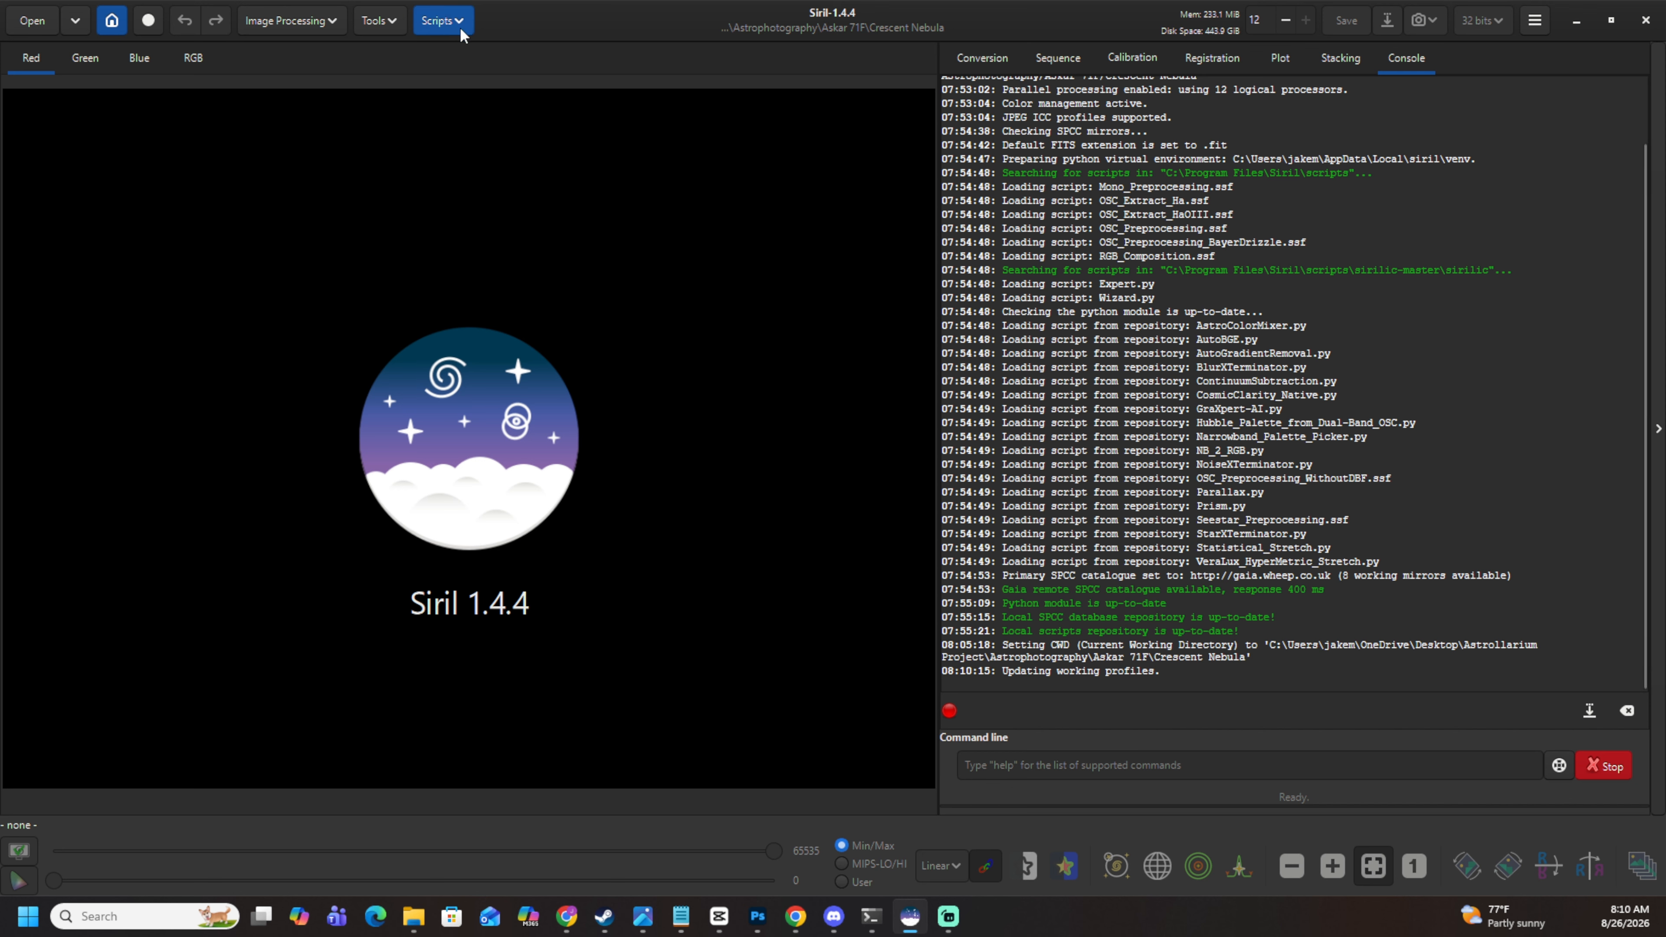
# Run the Sirilic Python script Expert.py and shift its window slightly clear of the screen edge.
pyautogui.click(446, 22)
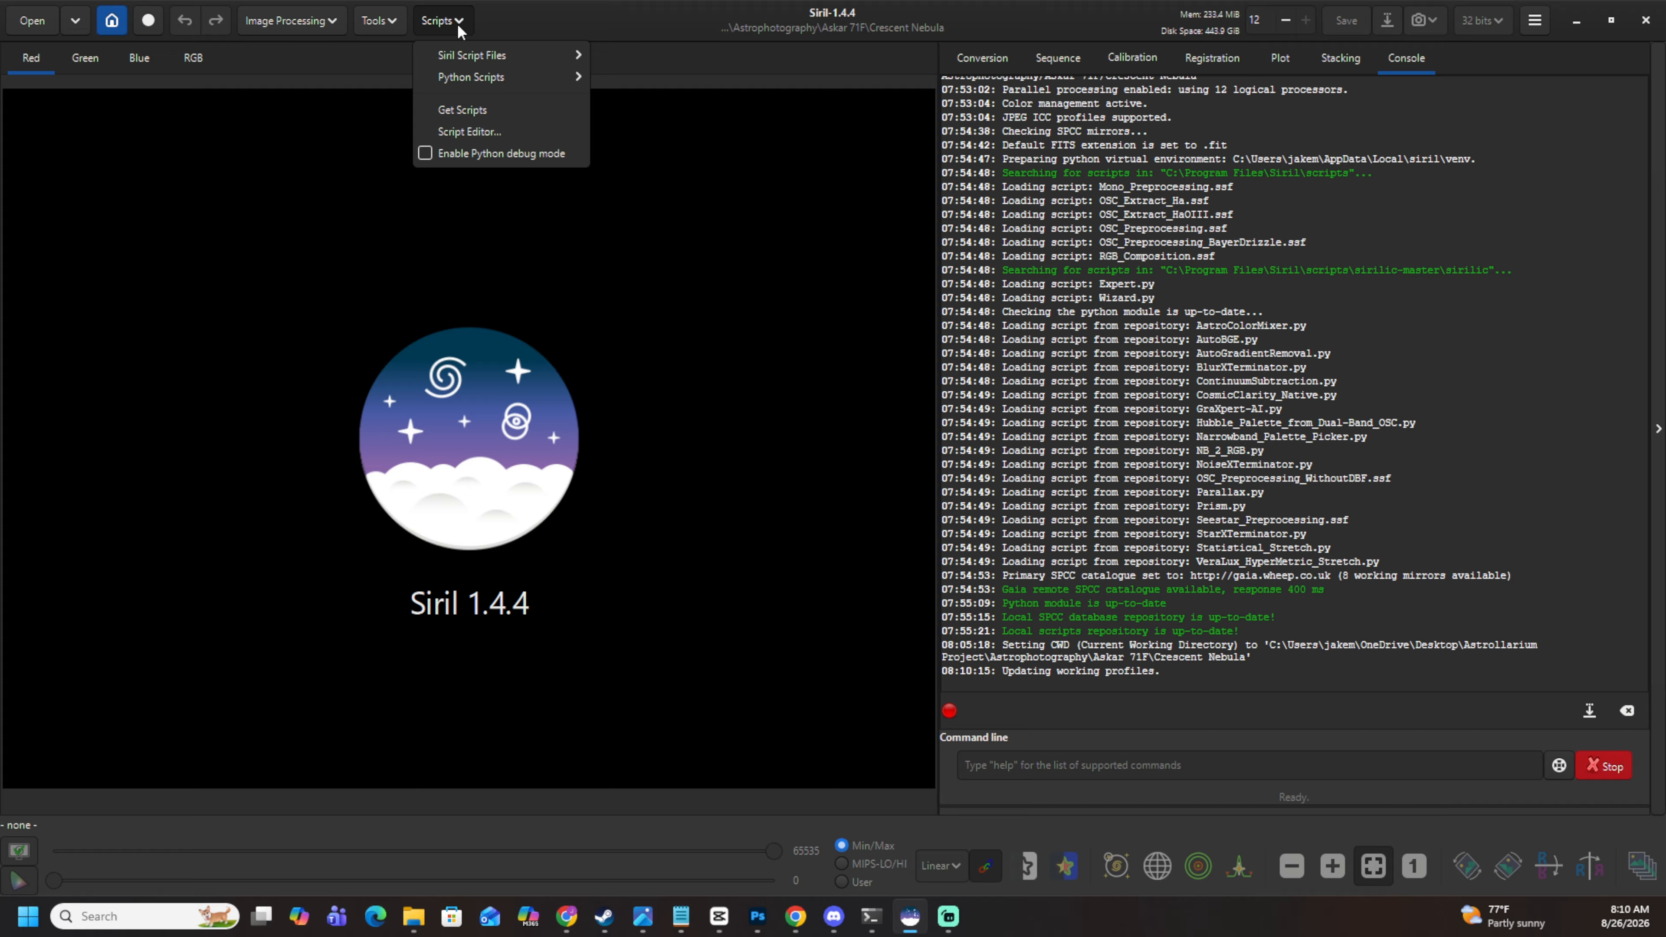
pyautogui.moveTo(463, 78)
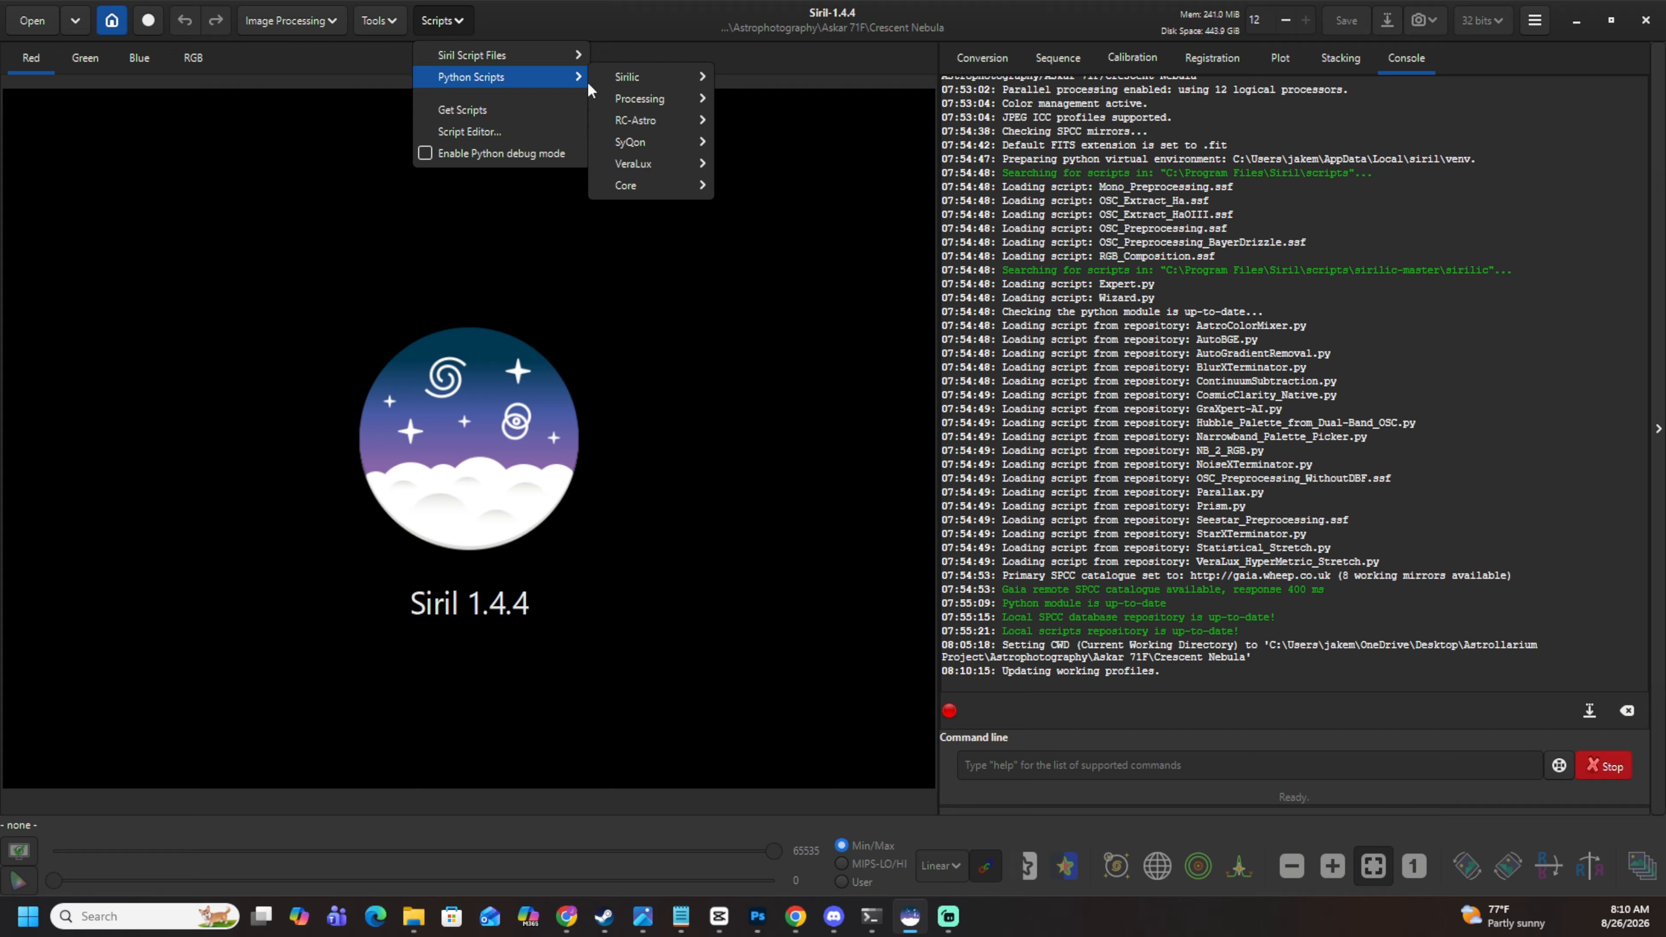
pyautogui.moveTo(621, 78)
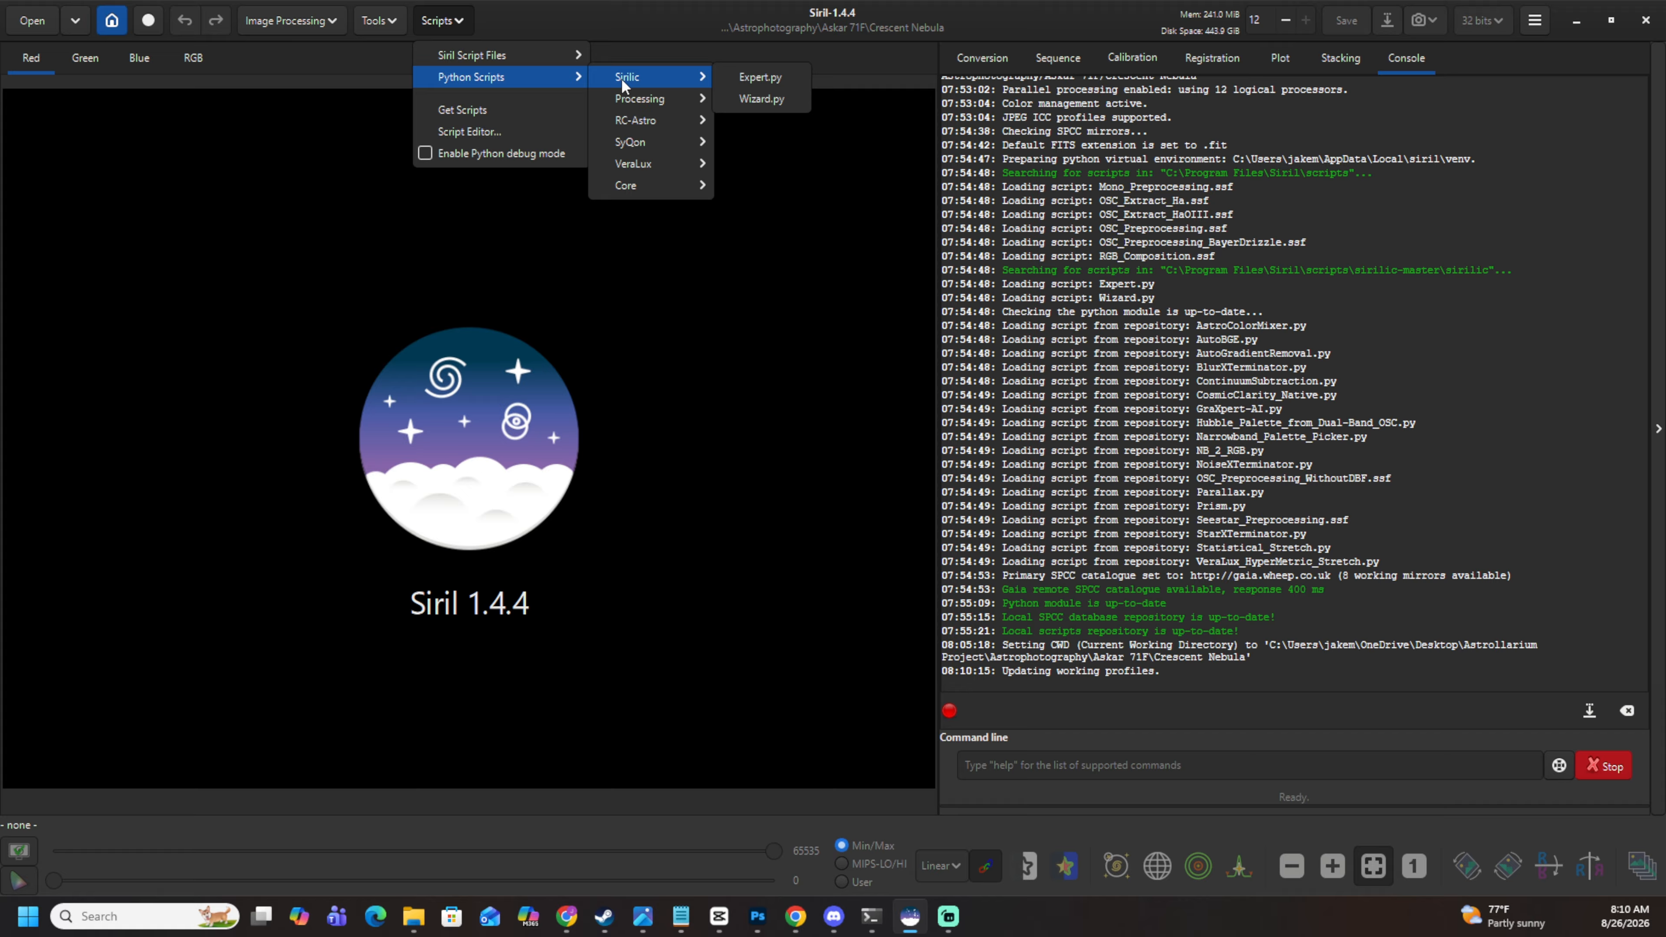
pyautogui.click(752, 77)
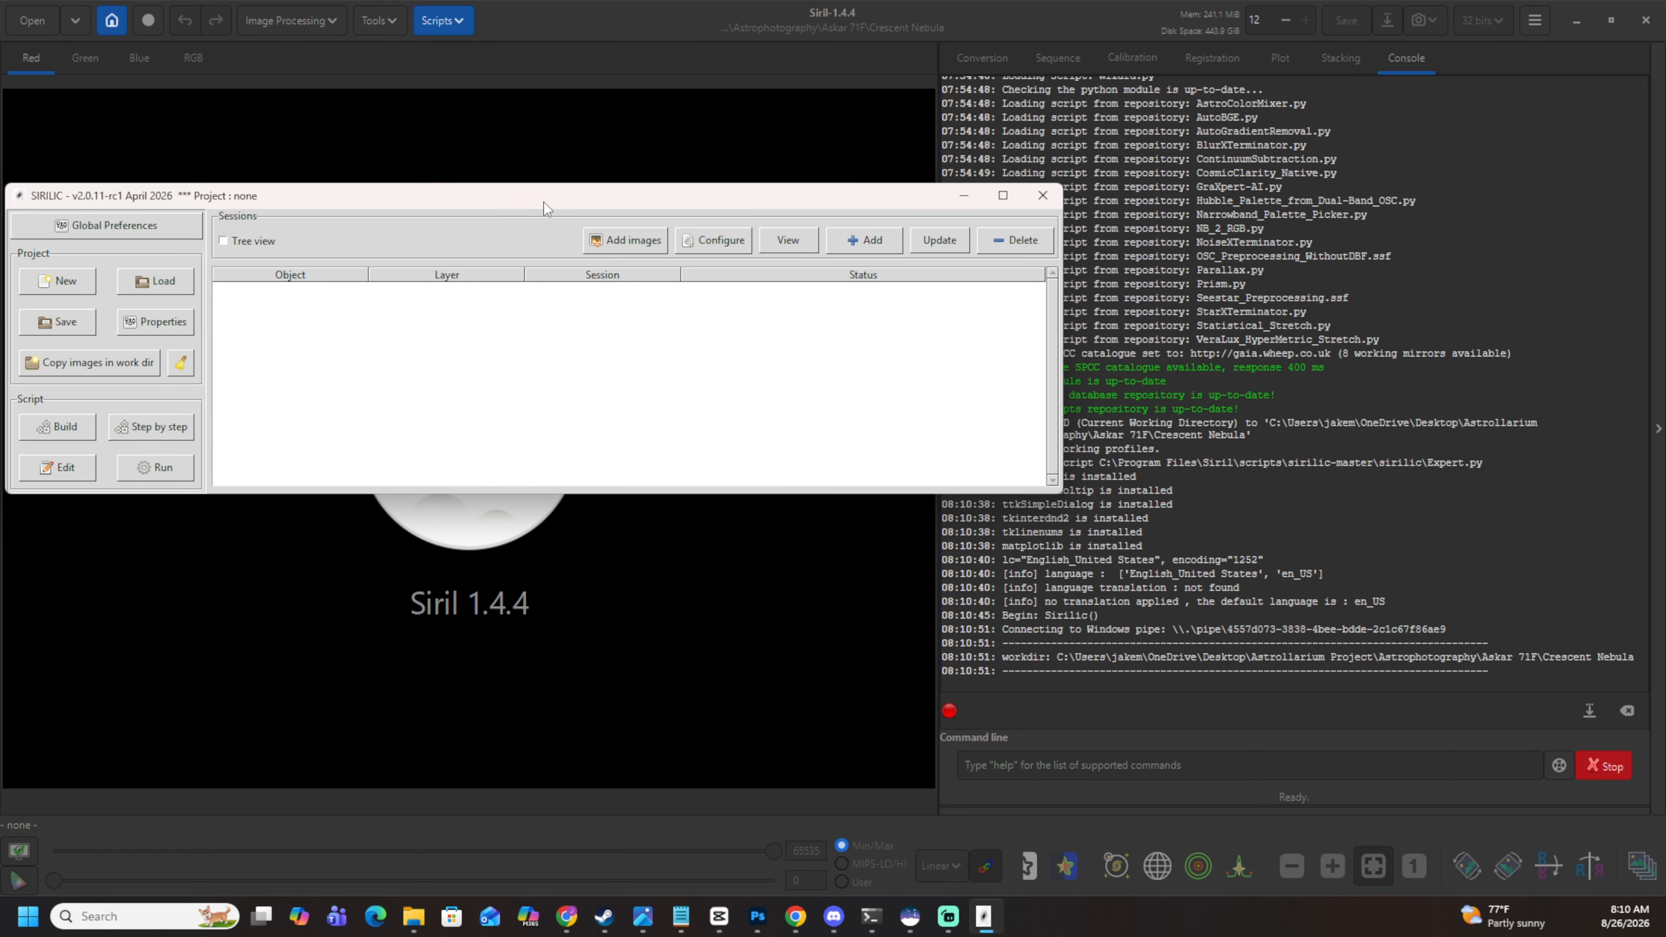
pyautogui.moveTo(542, 199); pyautogui.dragTo(572, 196)
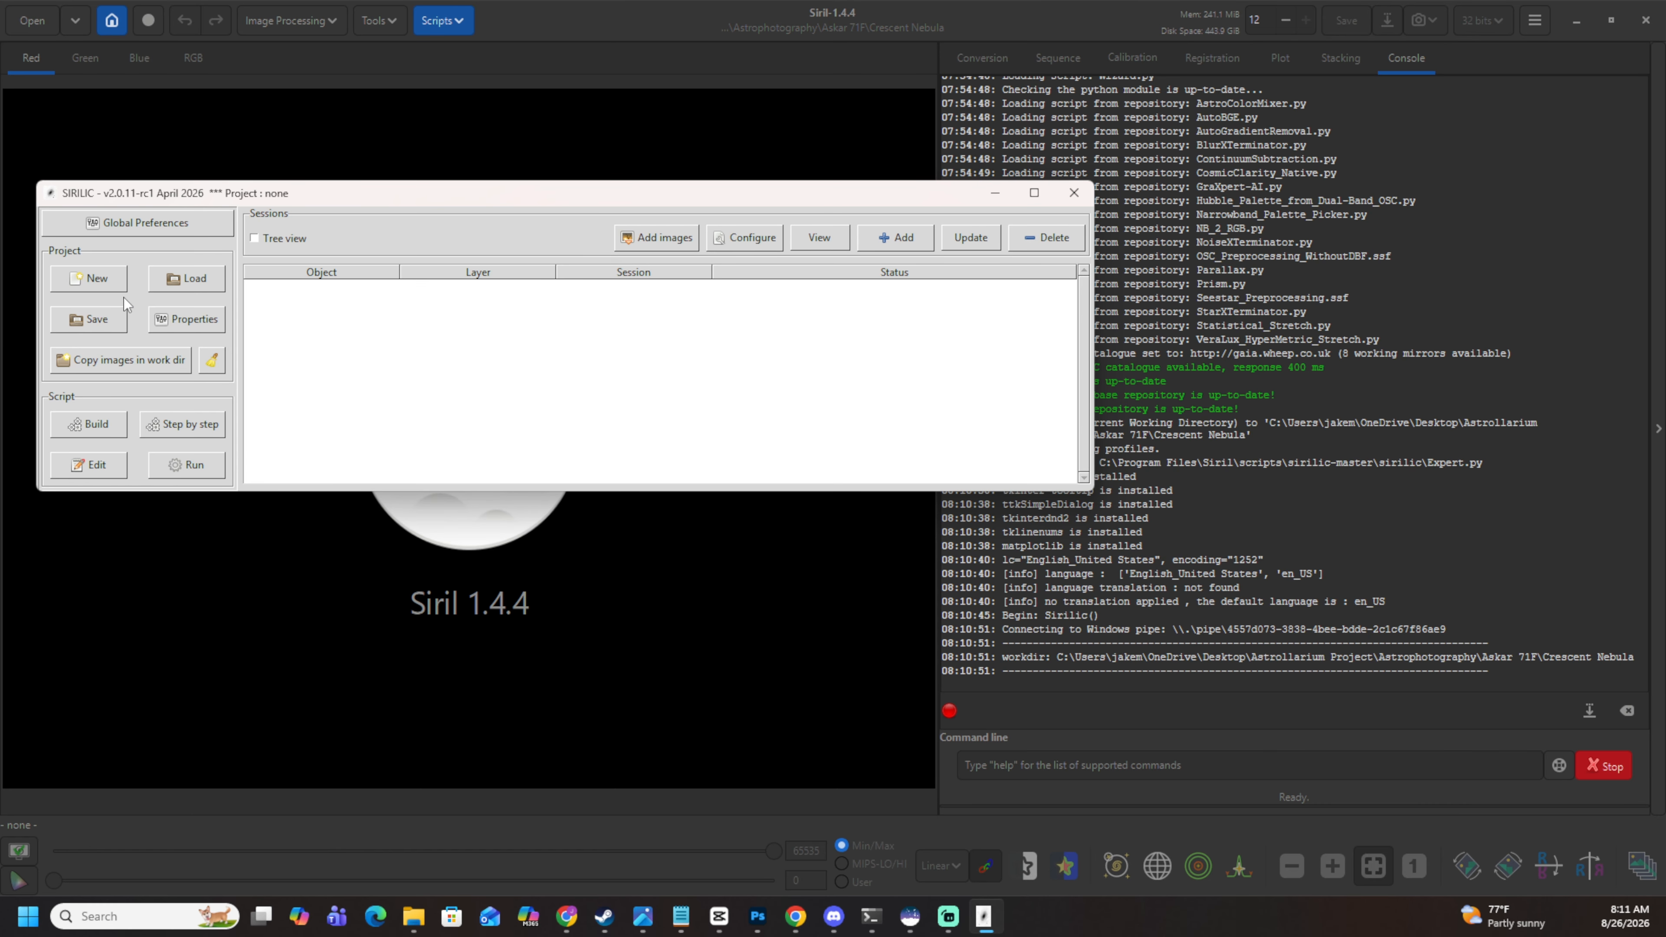
# Start a new Sirilic project with the object name Crescent Nebula and bring up File Explorer for the session folders.
pyautogui.click(107, 280)
pyautogui.doubleClick(119, 313)
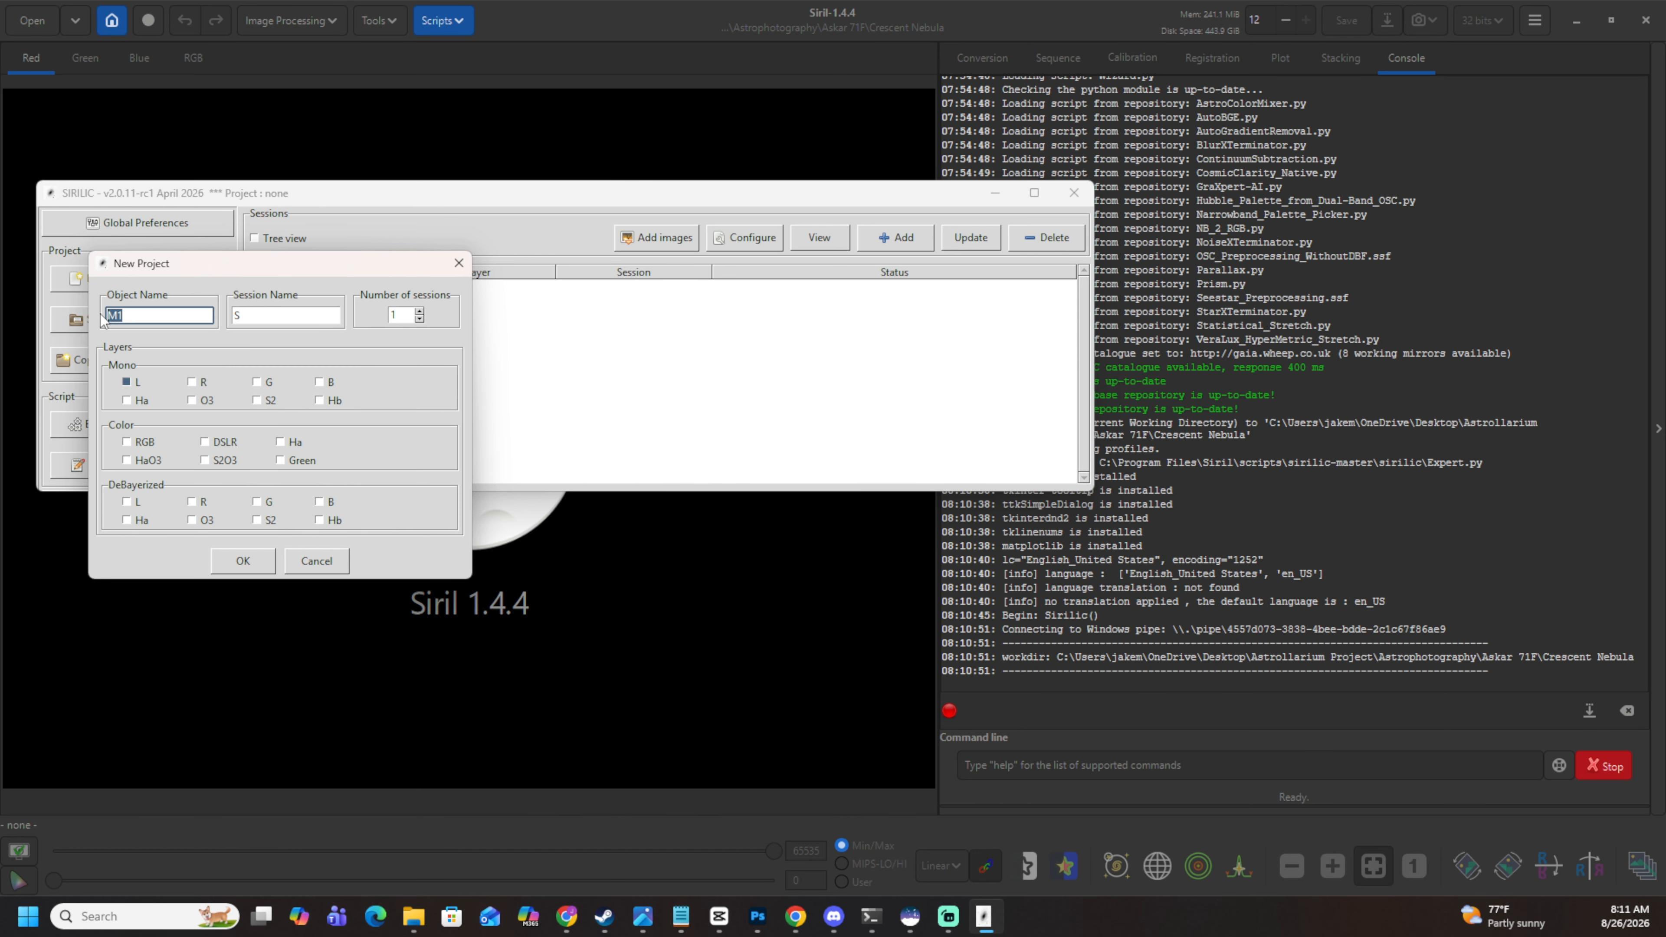
pyautogui.press('BackSpace')
pyautogui.write('Crescent Nebula')
pyautogui.click(412, 922)
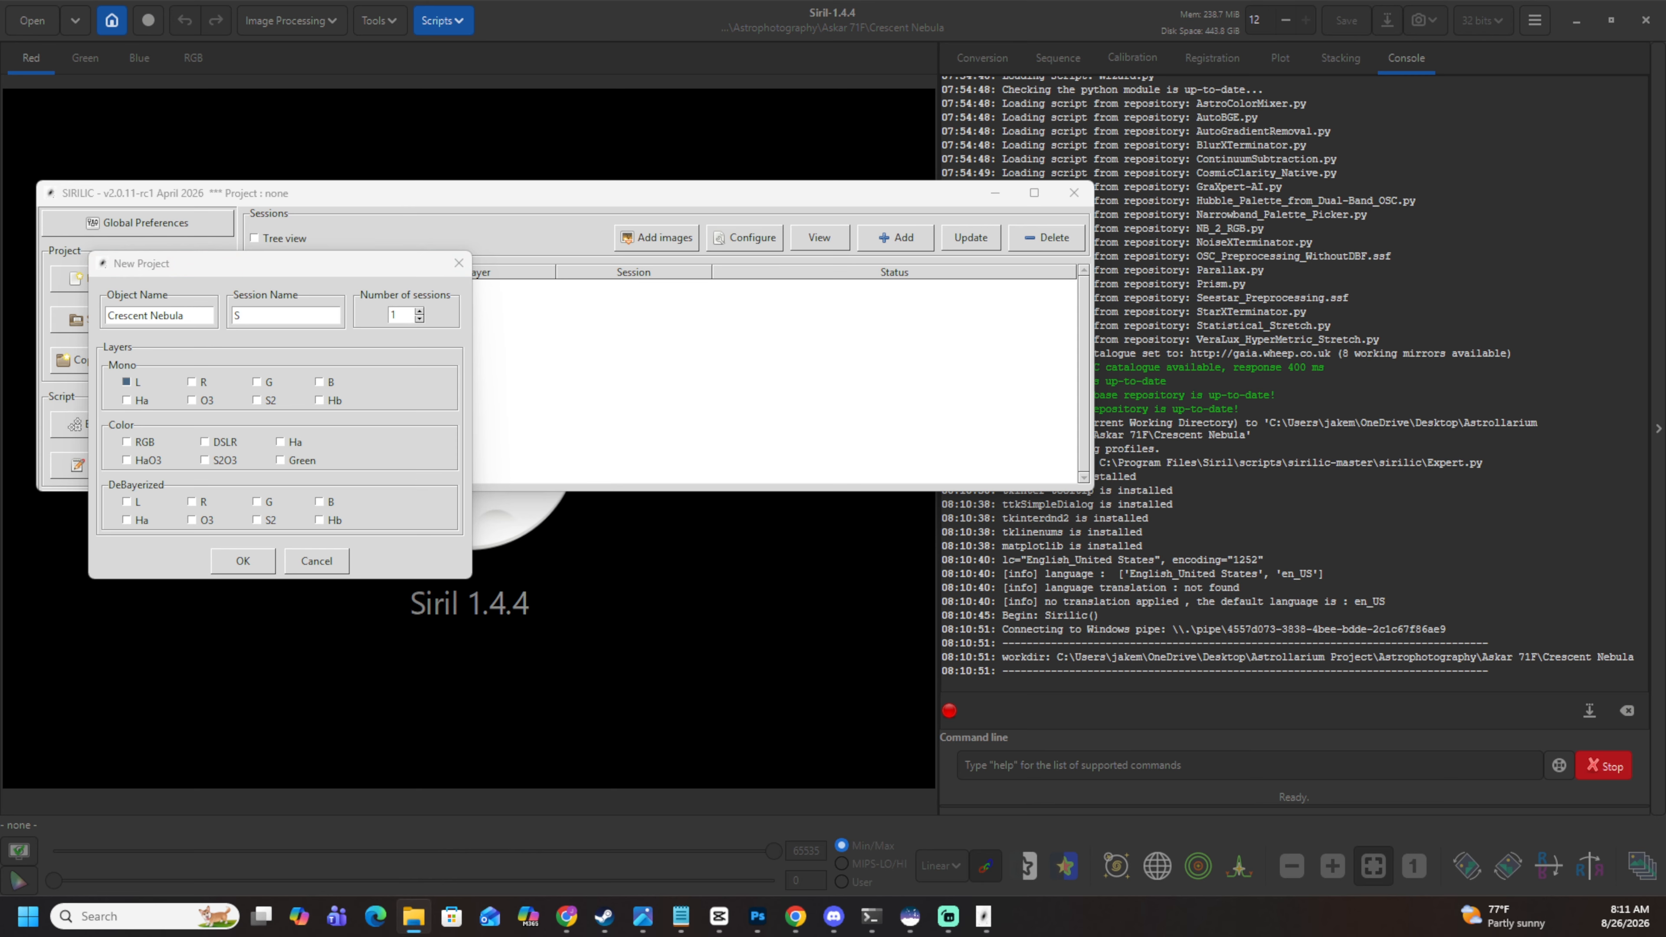
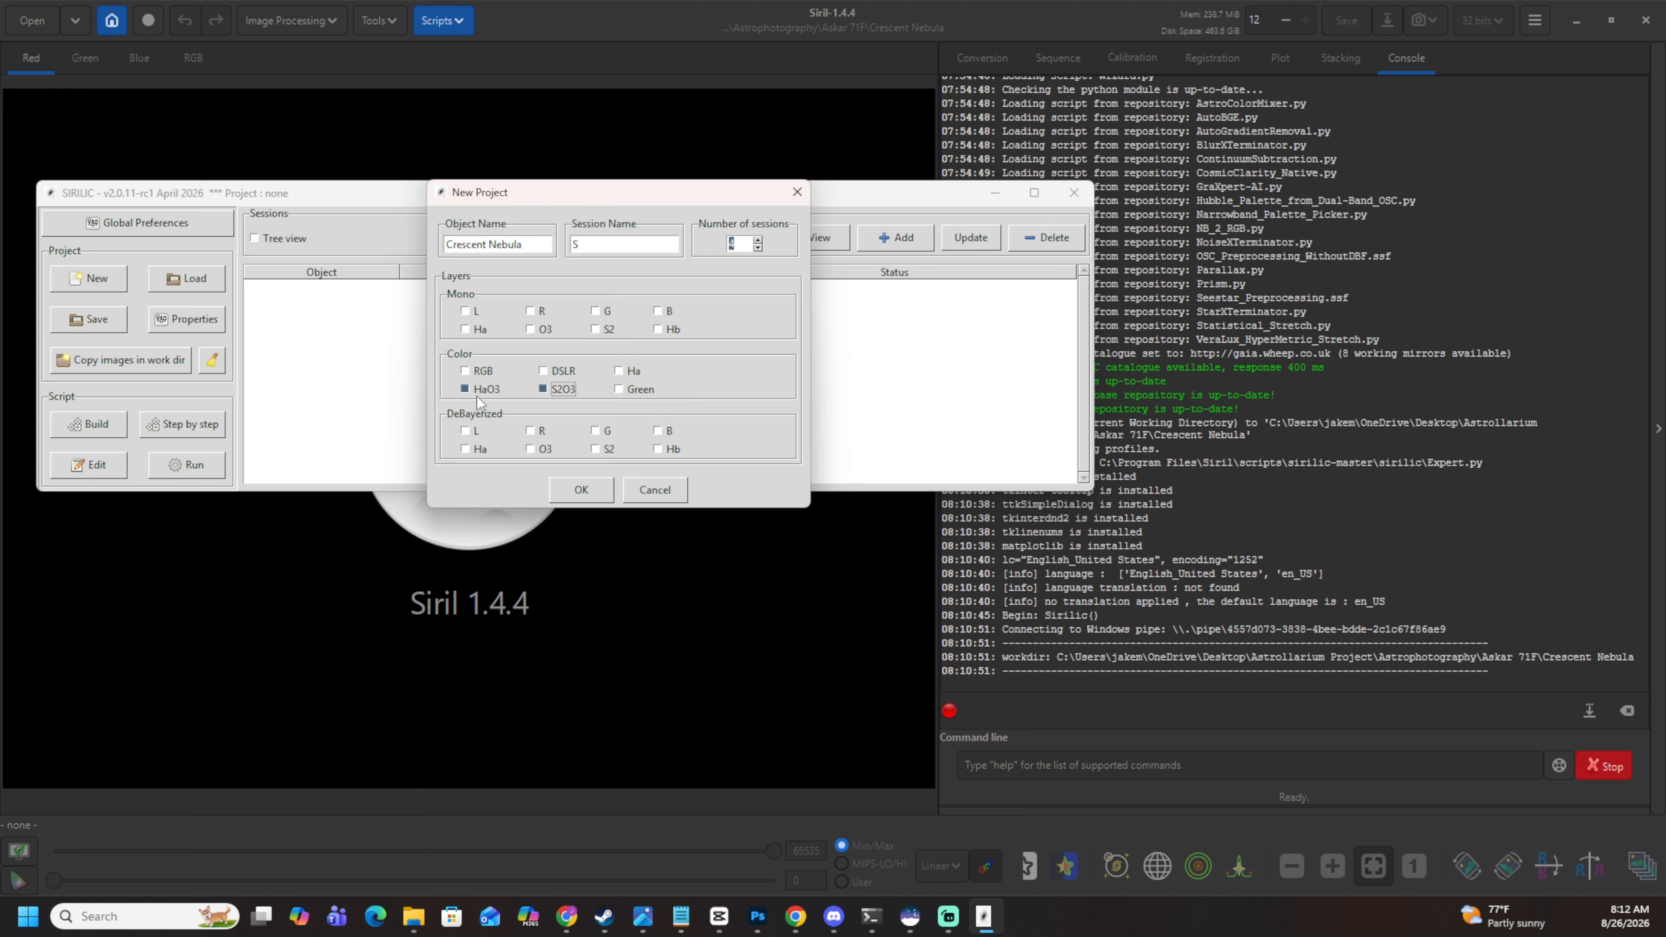
# Include the HaO3 and S2O3 color layers and create the Crescent Nebula project with 4 sessions.
pyautogui.click(544, 389)
pyautogui.click(467, 389)
pyautogui.click(564, 398)
pyautogui.click(468, 388)
pyautogui.click(542, 388)
pyautogui.click(569, 490)
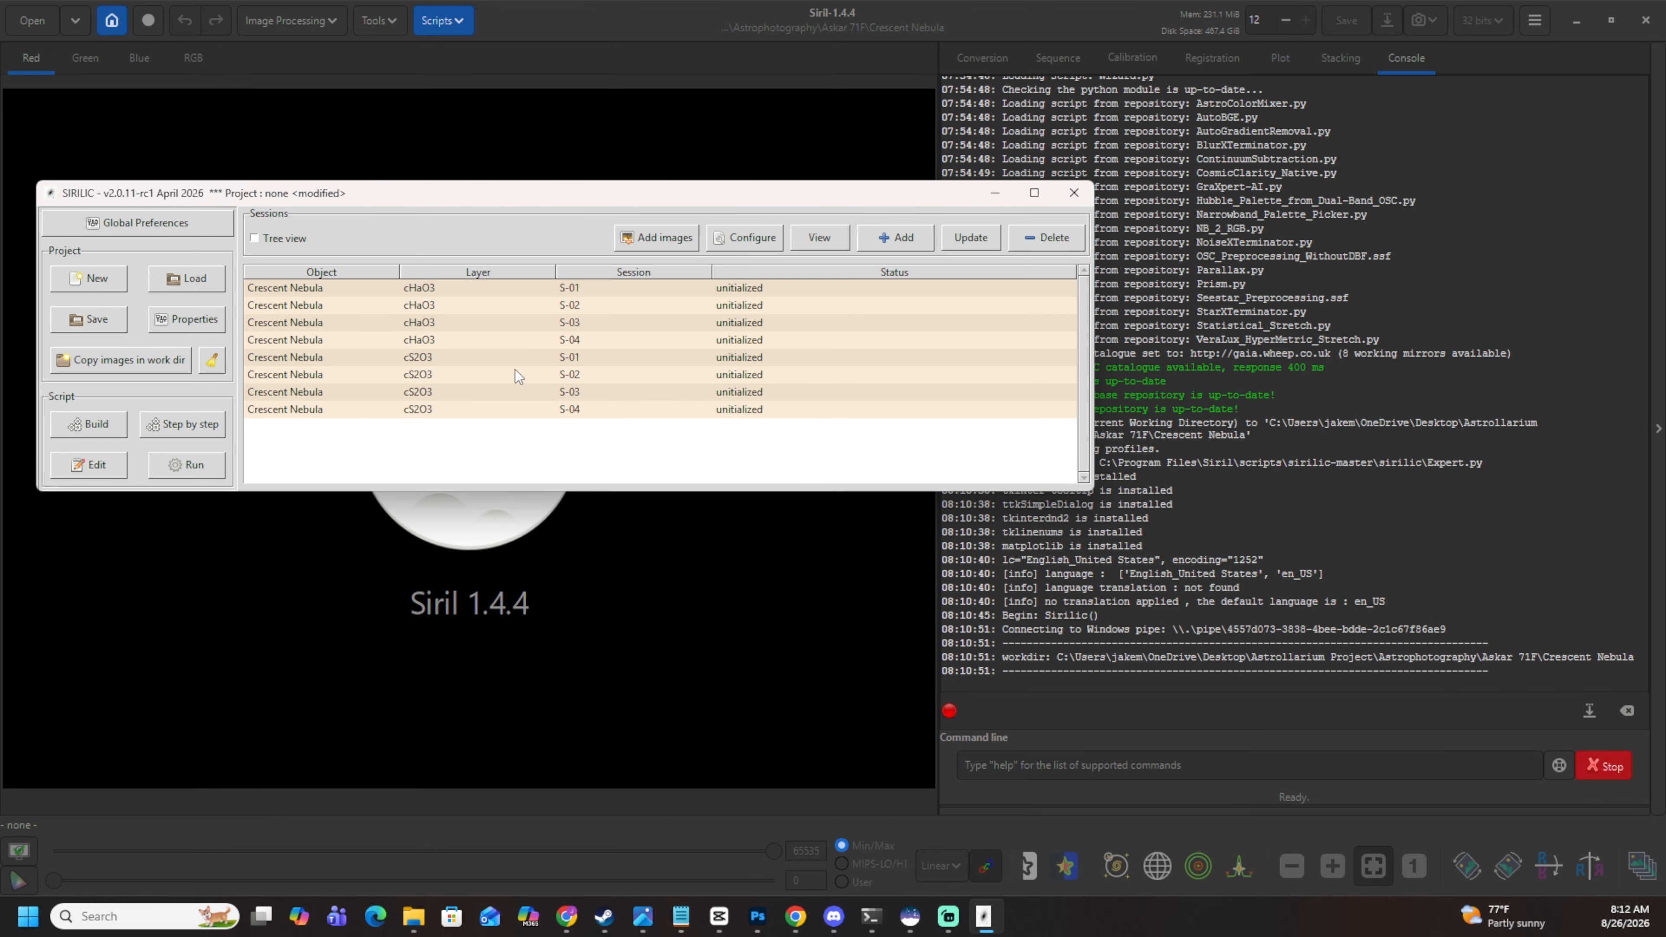
# Delete sessions S-01, S-02 and S-03 of the cS2O3 layer and session S-04 of the cHaO3 layer.
pyautogui.click(491, 361)
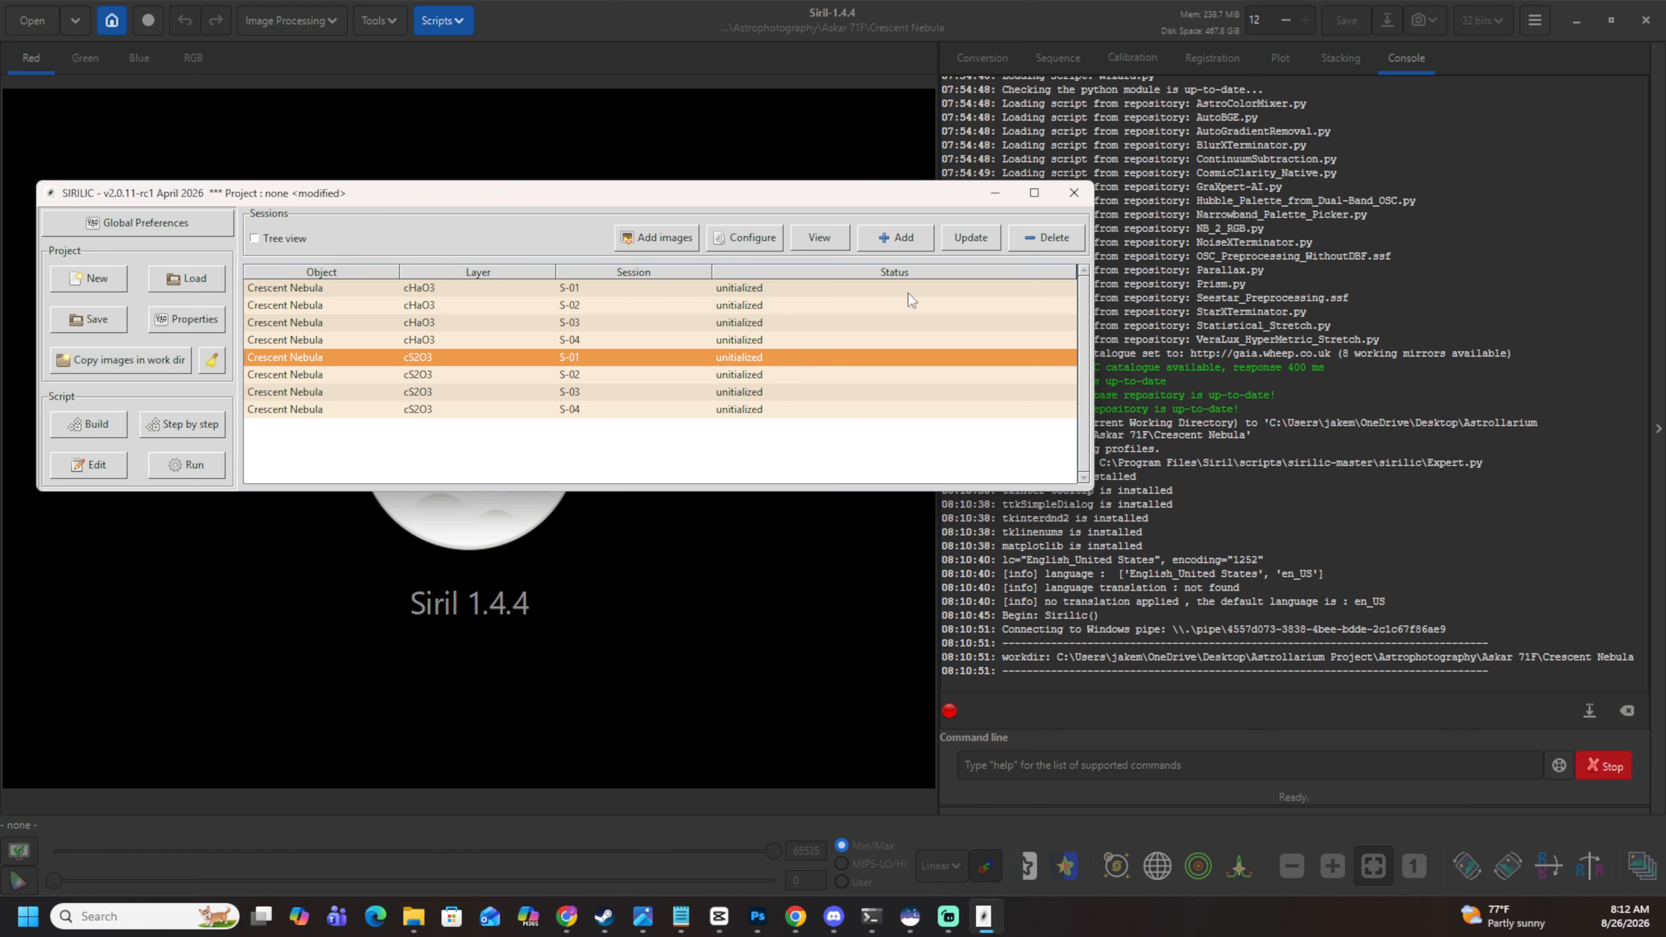
pyautogui.click(1041, 240)
pyautogui.click(511, 360)
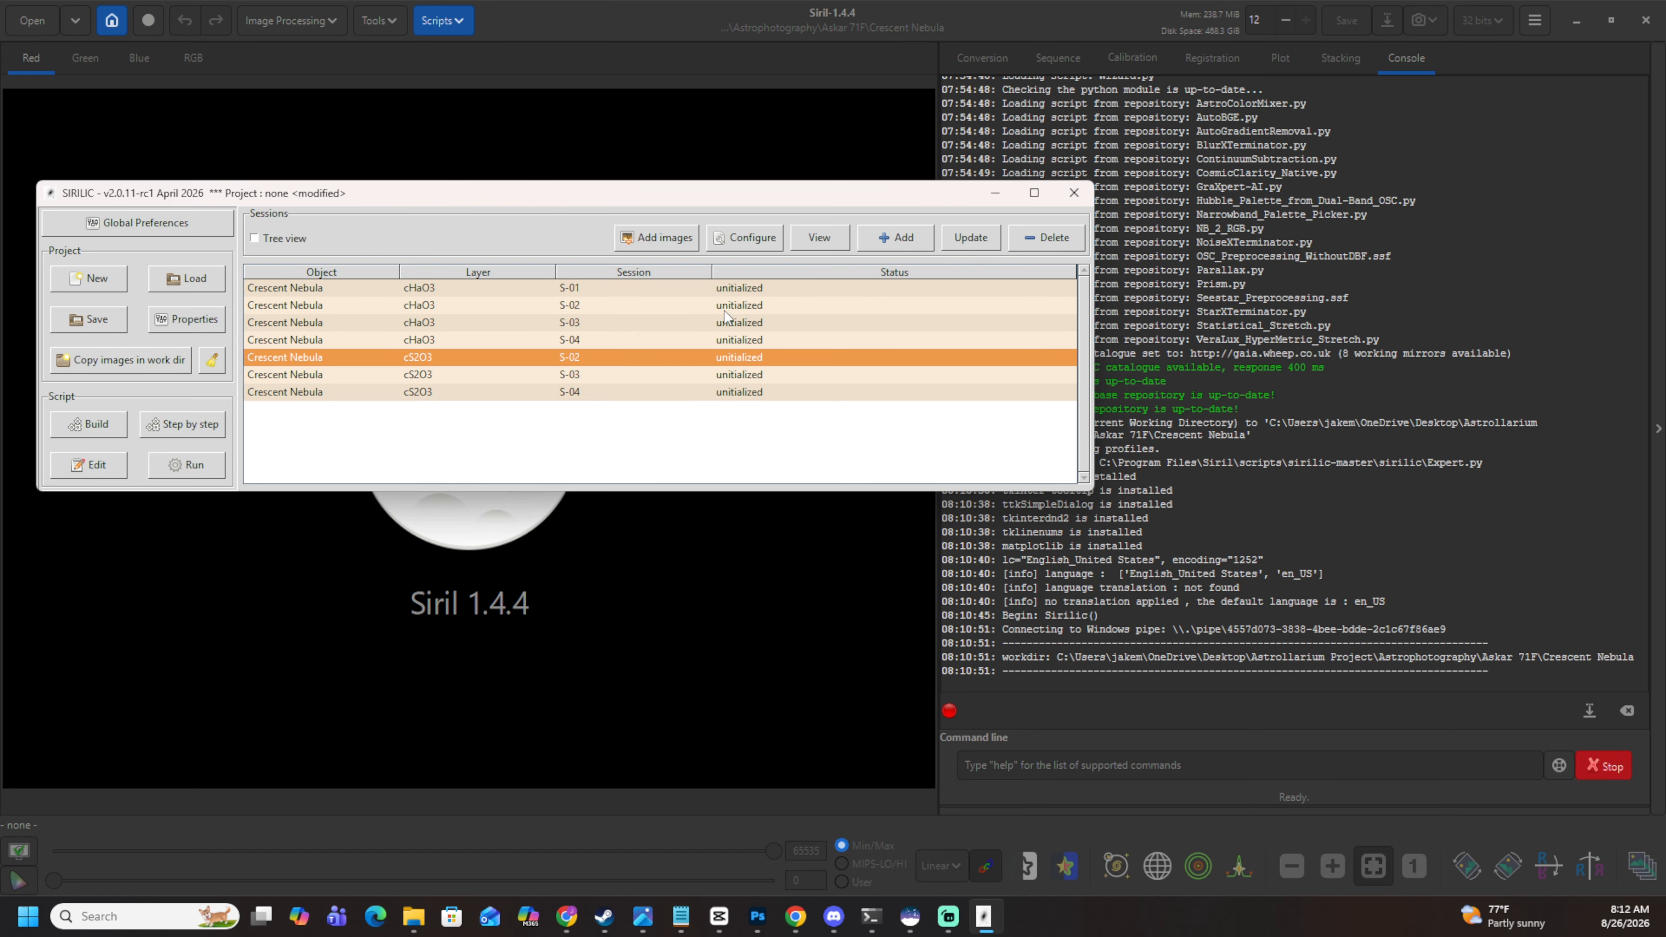
pyautogui.click(1047, 240)
pyautogui.click(517, 354)
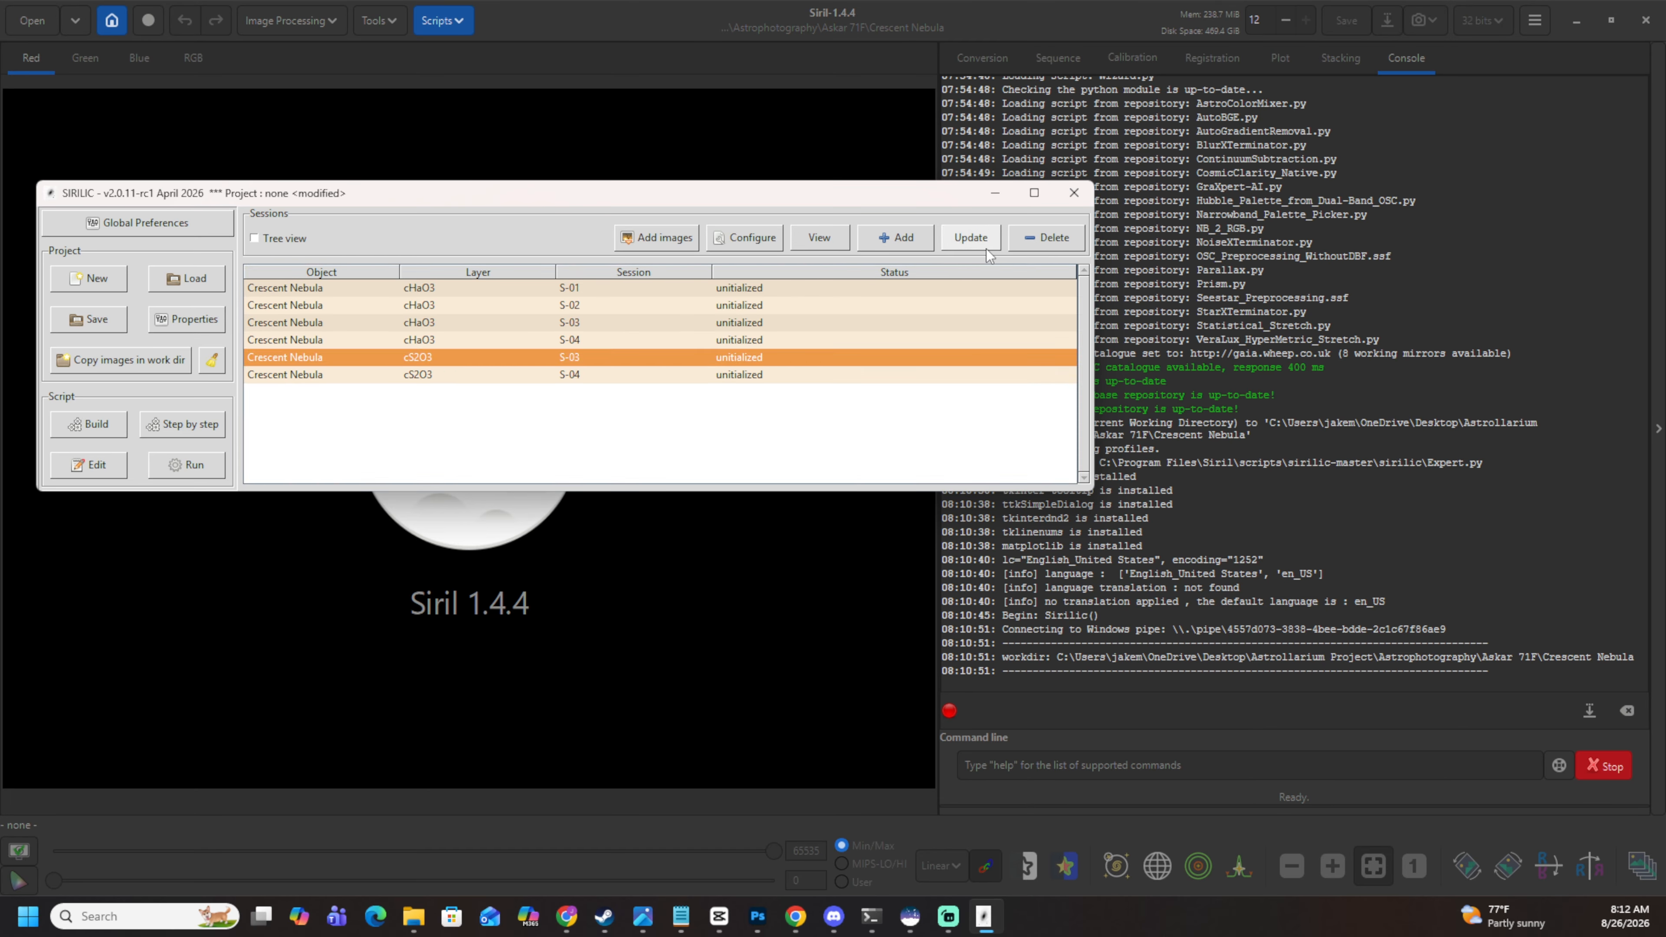
pyautogui.click(1047, 238)
pyautogui.click(474, 341)
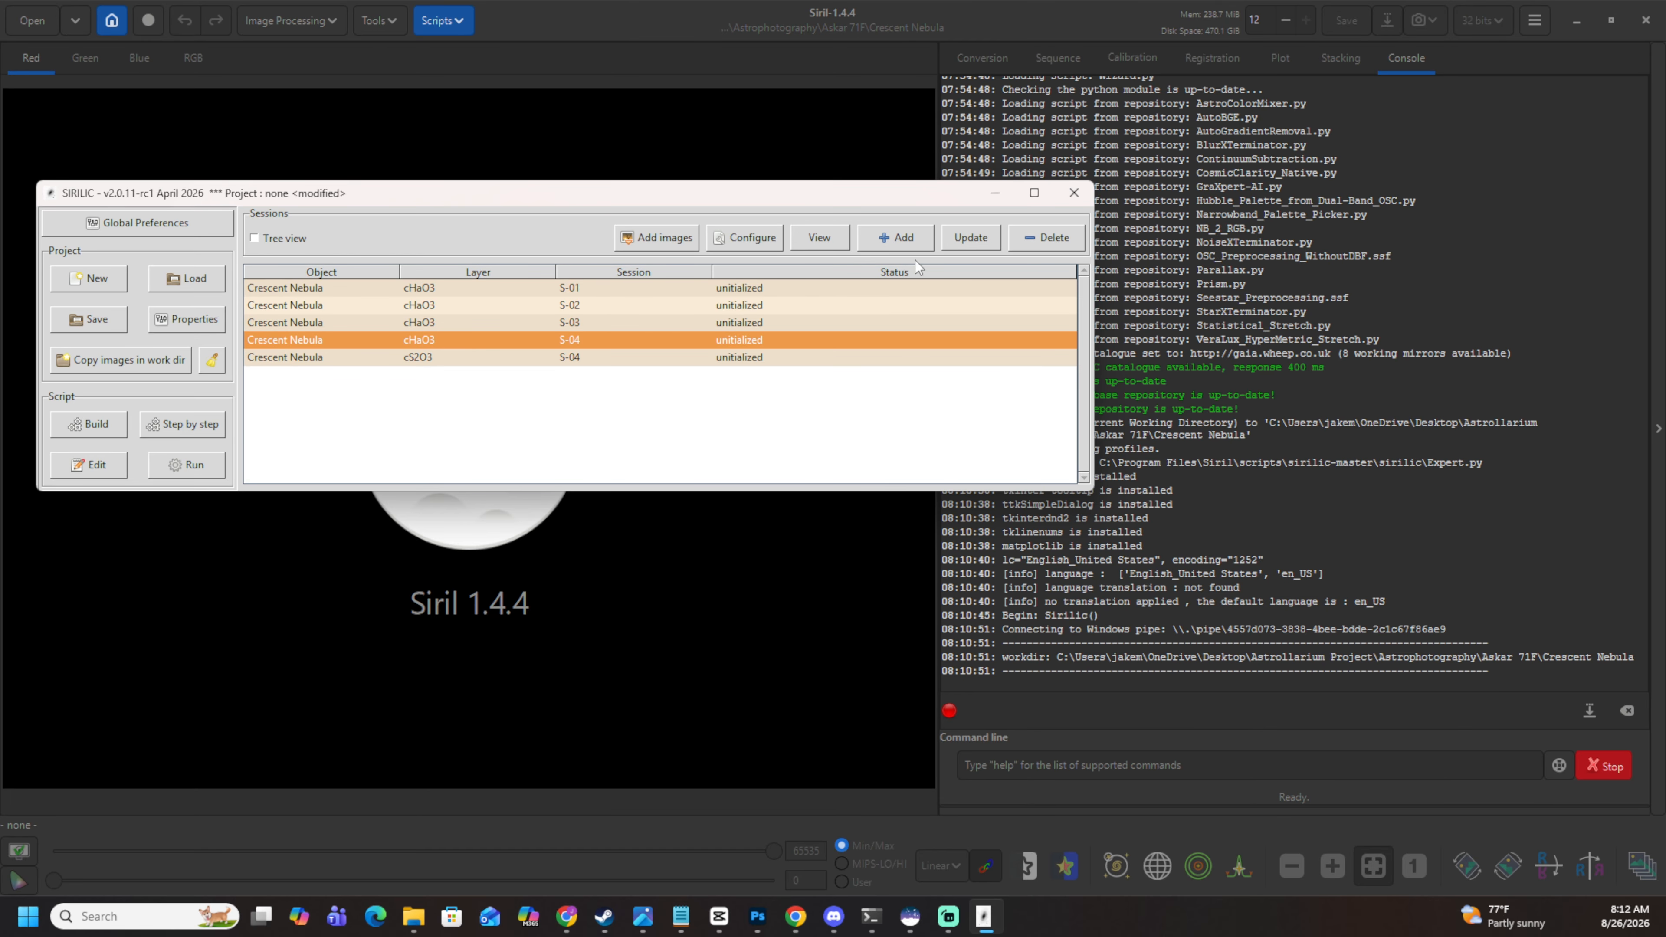
pyautogui.click(1047, 238)
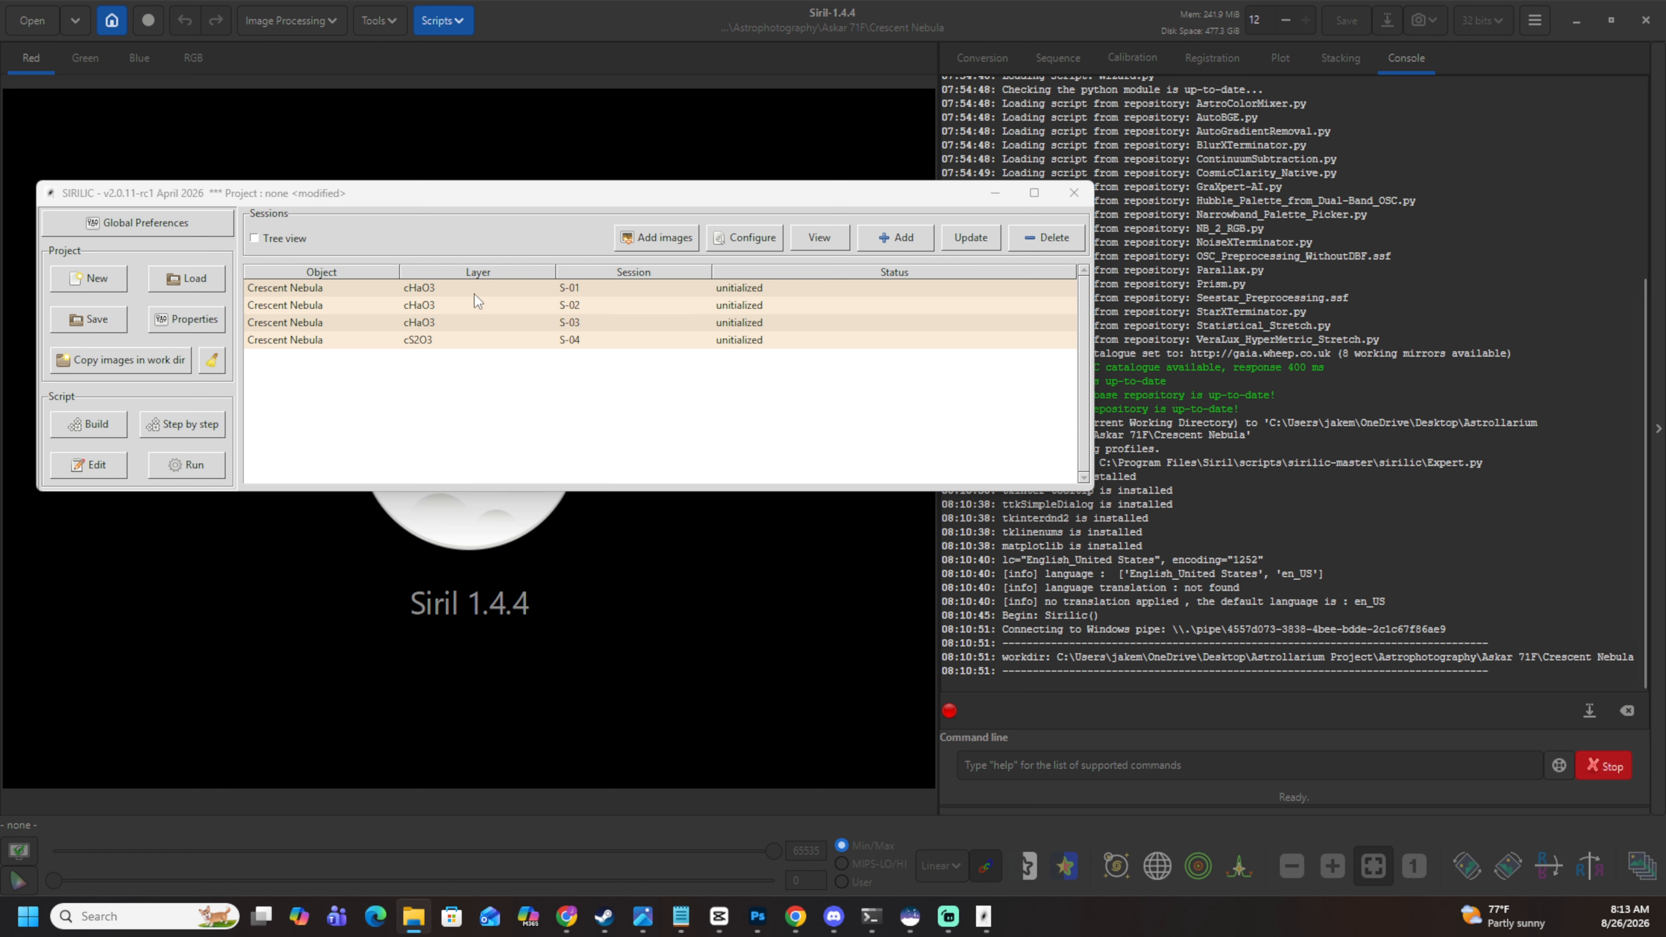
# Add all light frames from the Night7\lights folder as the images of the cHaO3 session S-01.
pyautogui.click(463, 293)
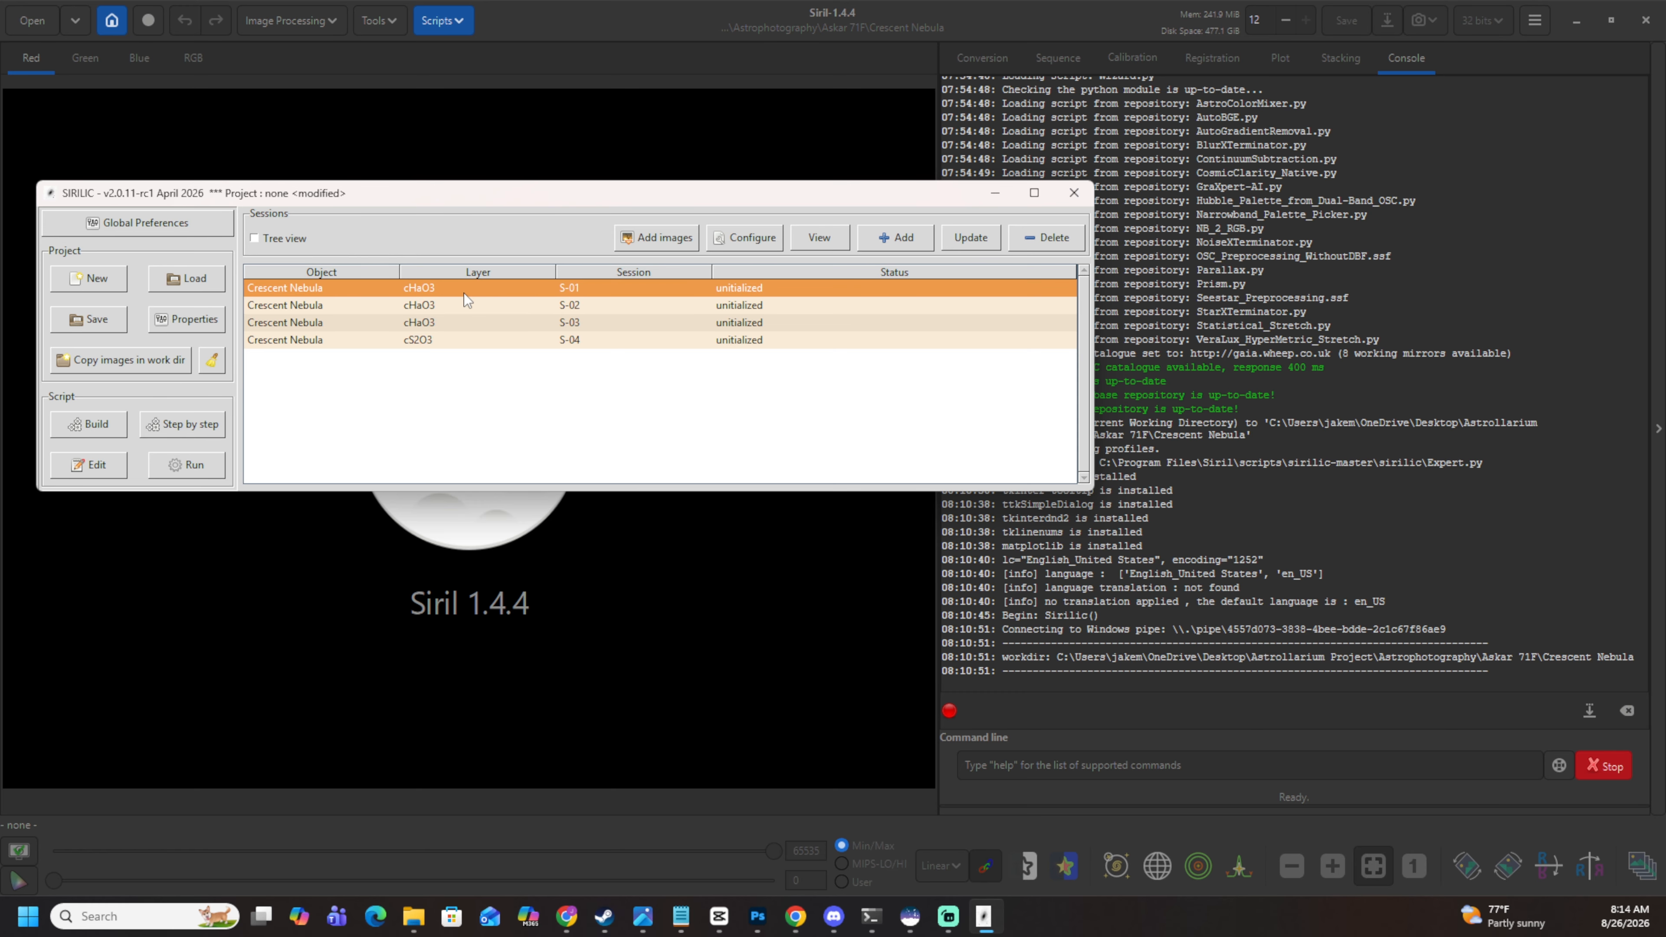
pyautogui.click(661, 243)
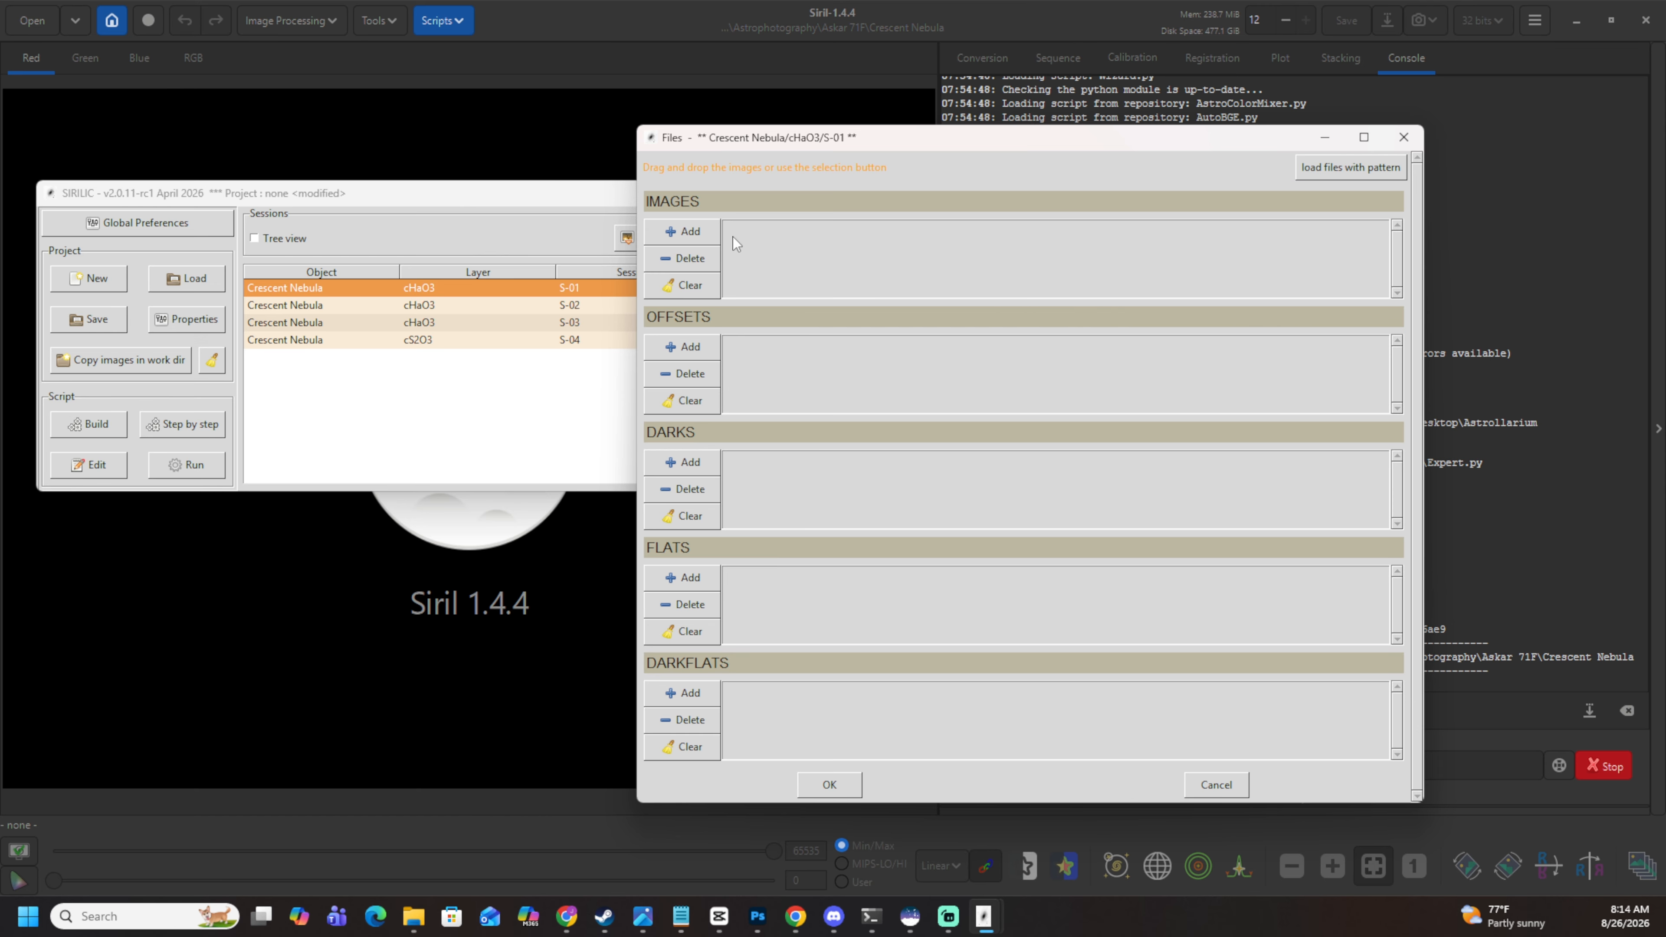
pyautogui.click(711, 231)
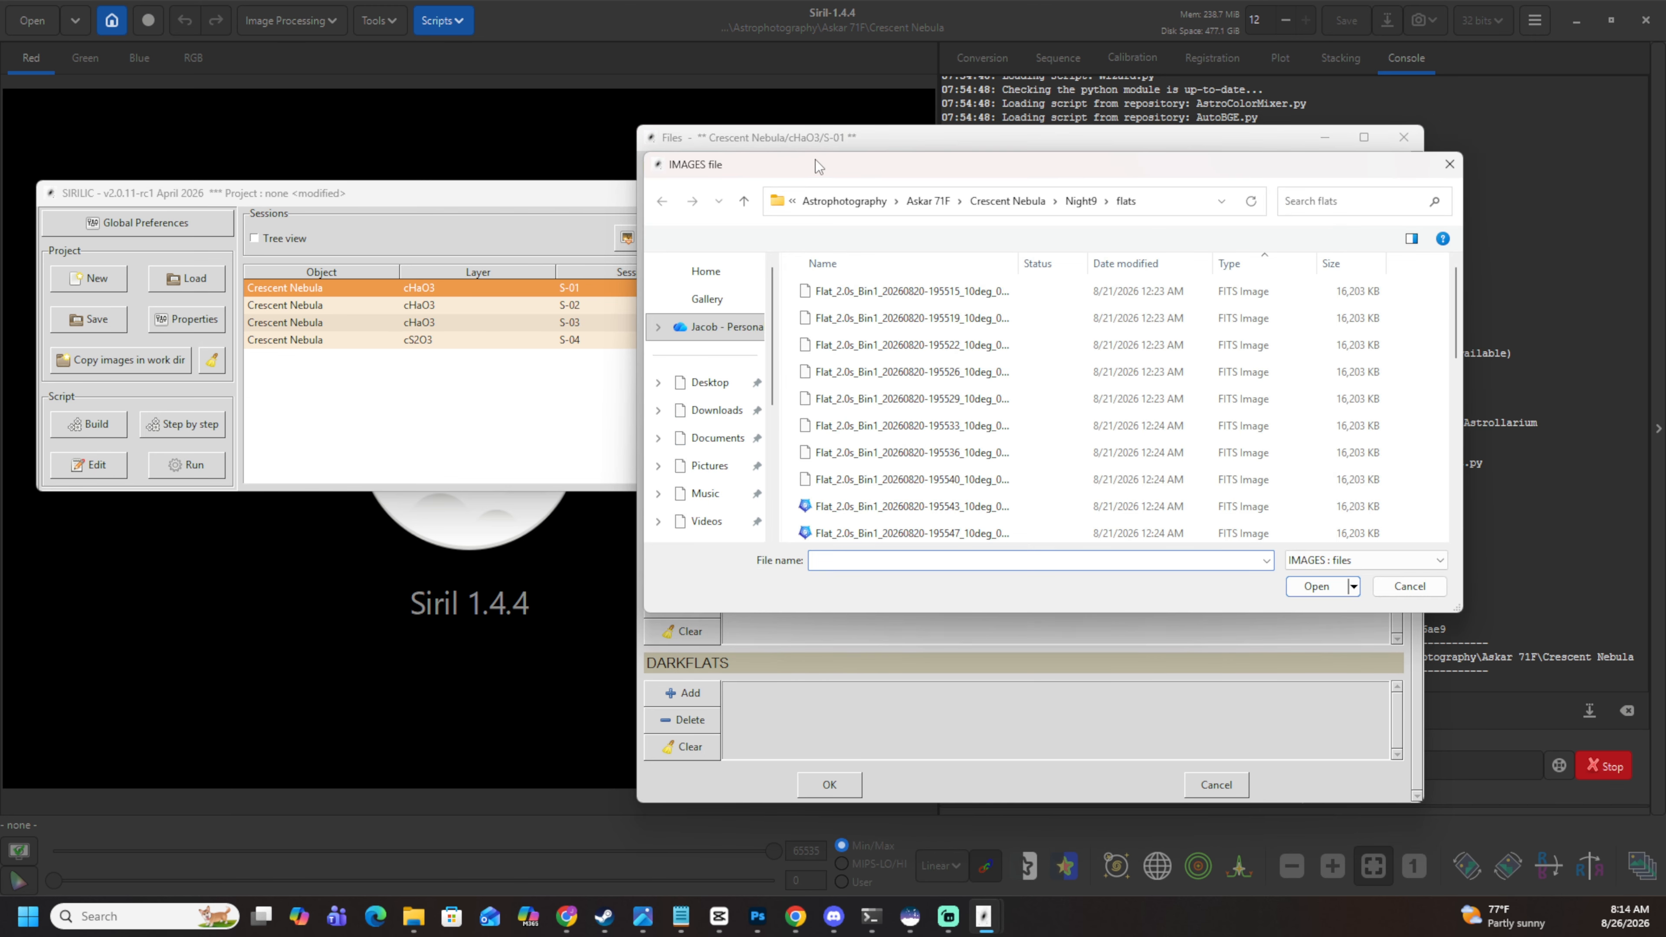
pyautogui.moveTo(823, 170); pyautogui.dragTo(772, 364)
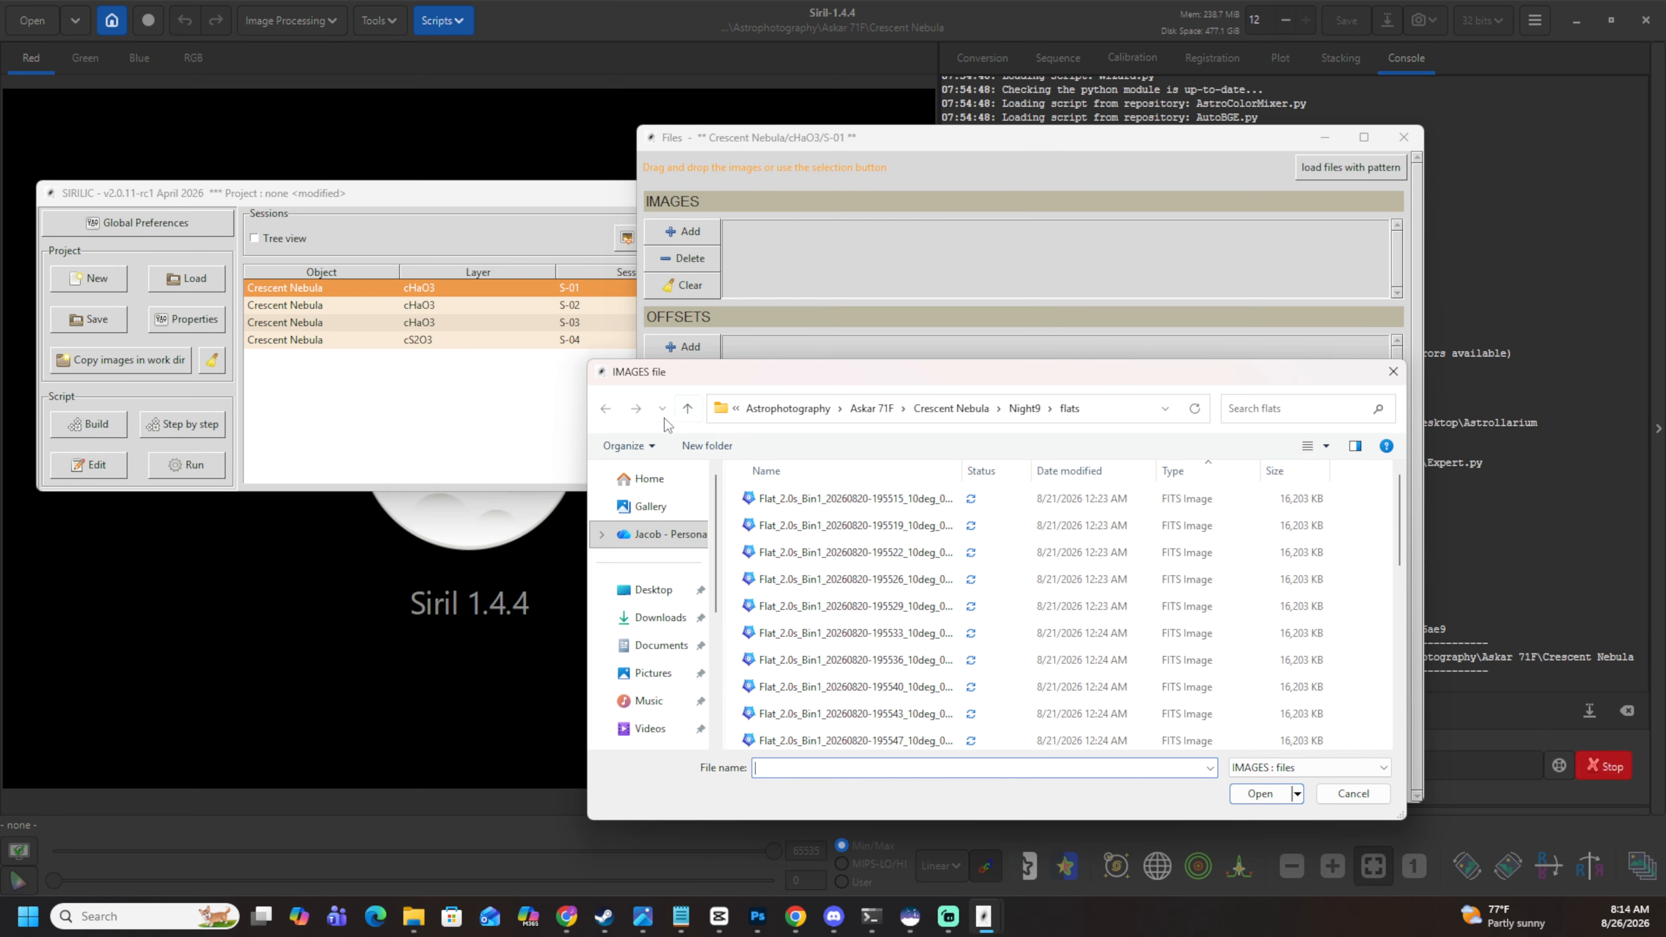
pyautogui.click(688, 408)
pyautogui.click(687, 408)
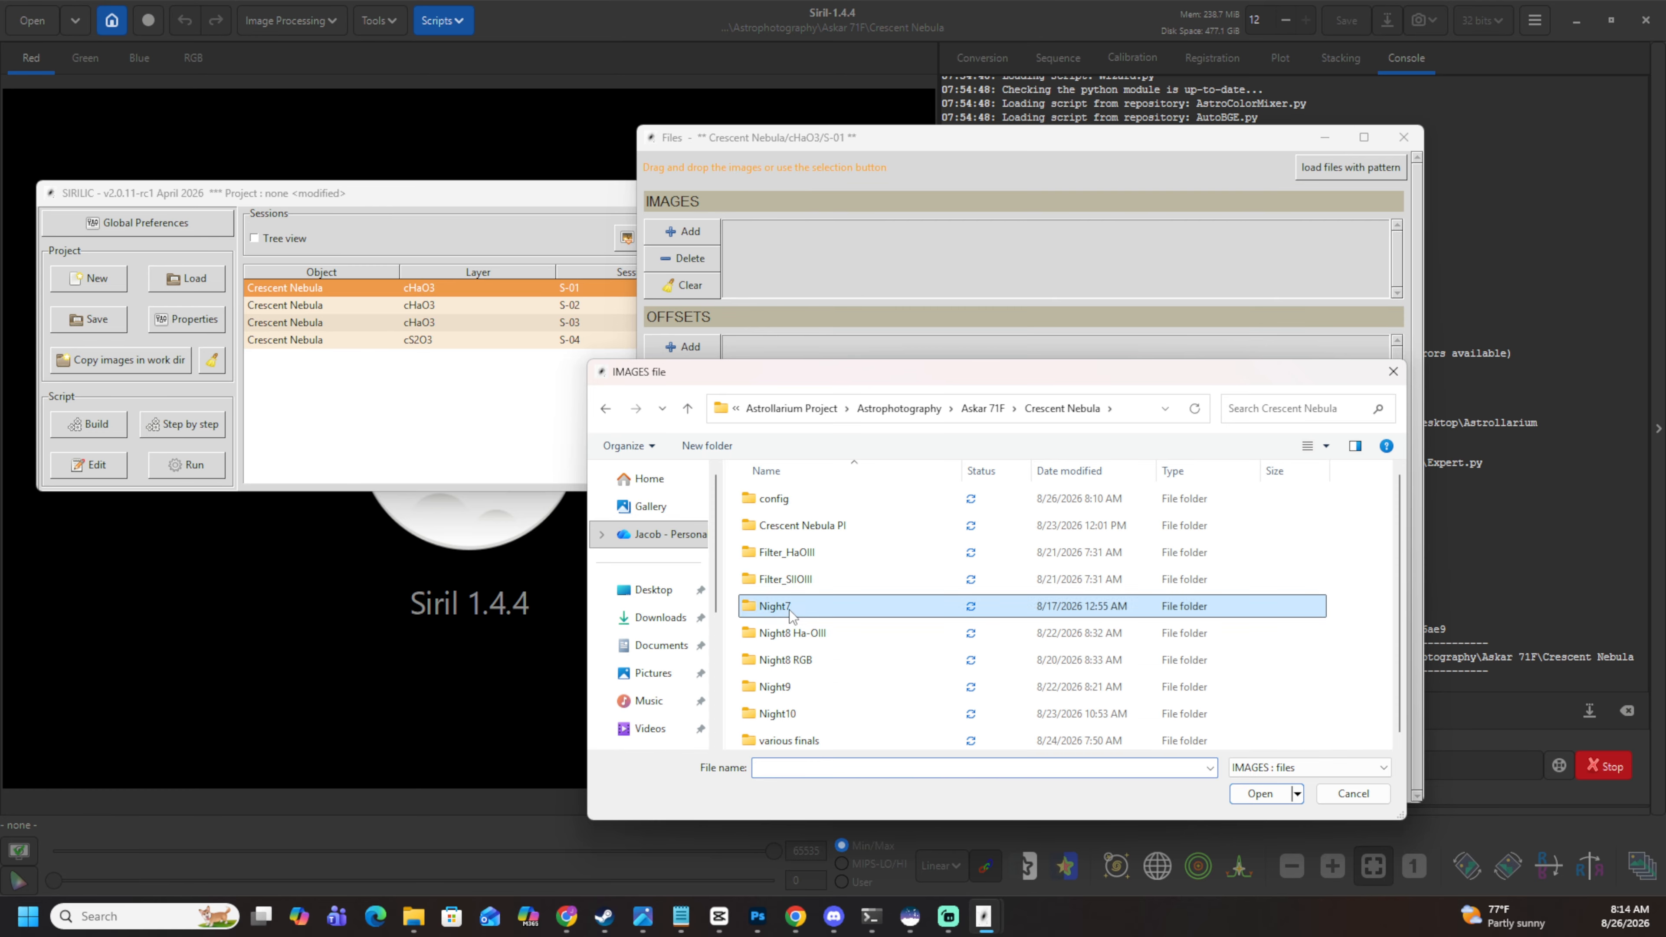
pyautogui.doubleClick(853, 607)
pyautogui.doubleClick(814, 584)
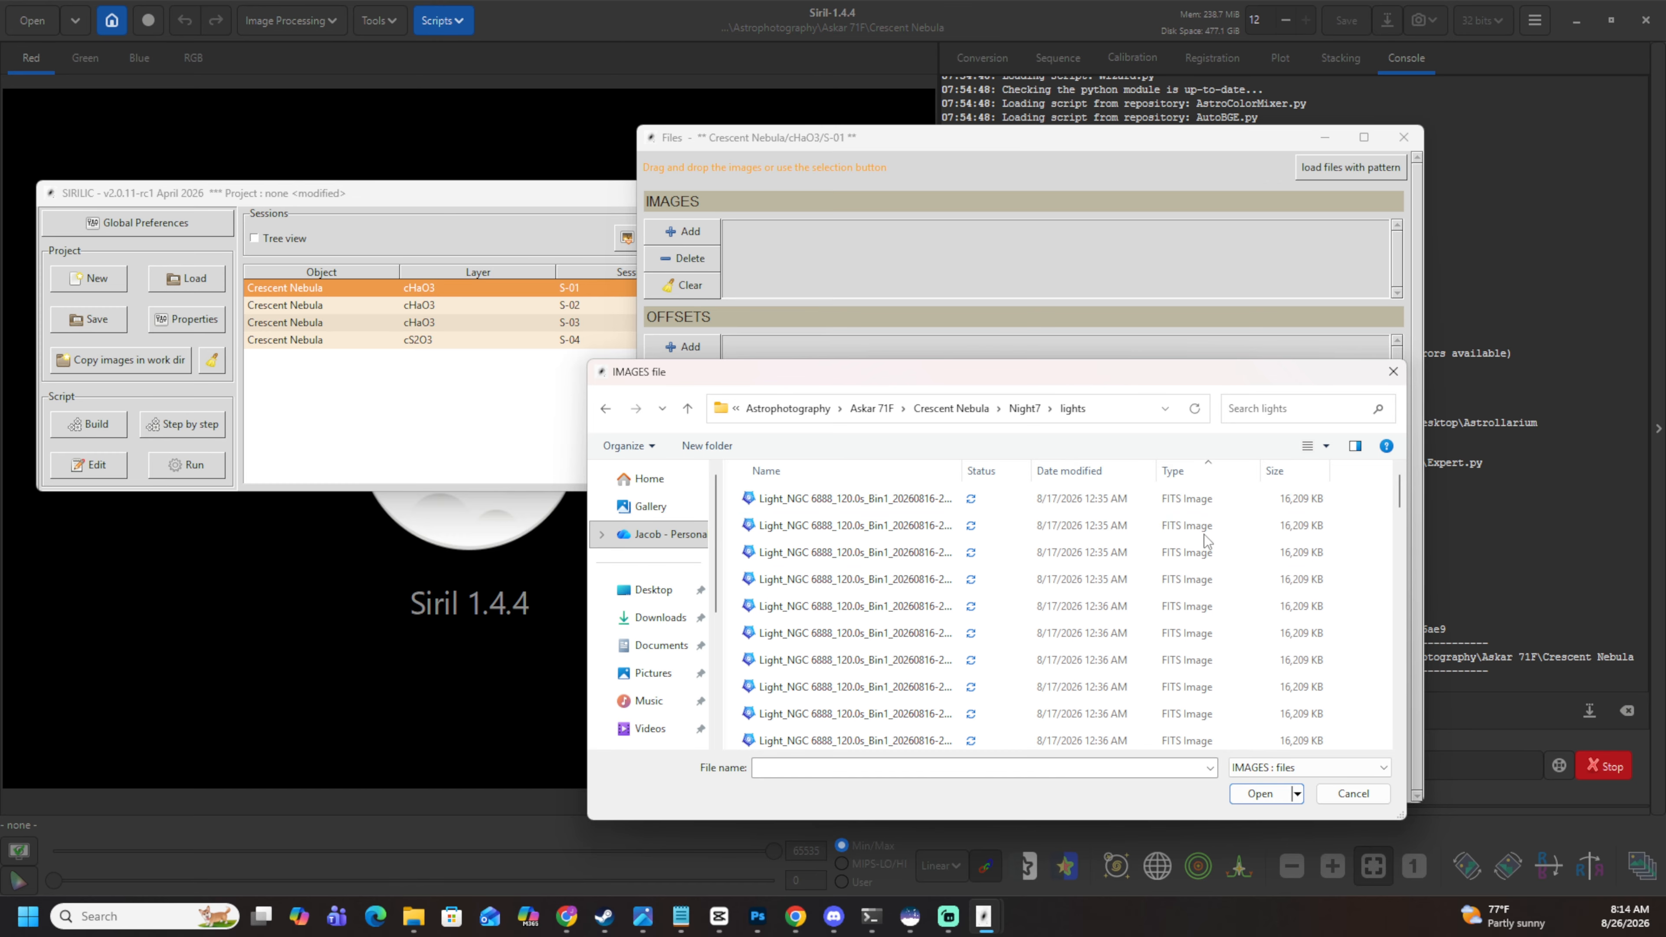
pyautogui.moveTo(1352, 505); pyautogui.dragTo(811, 806)
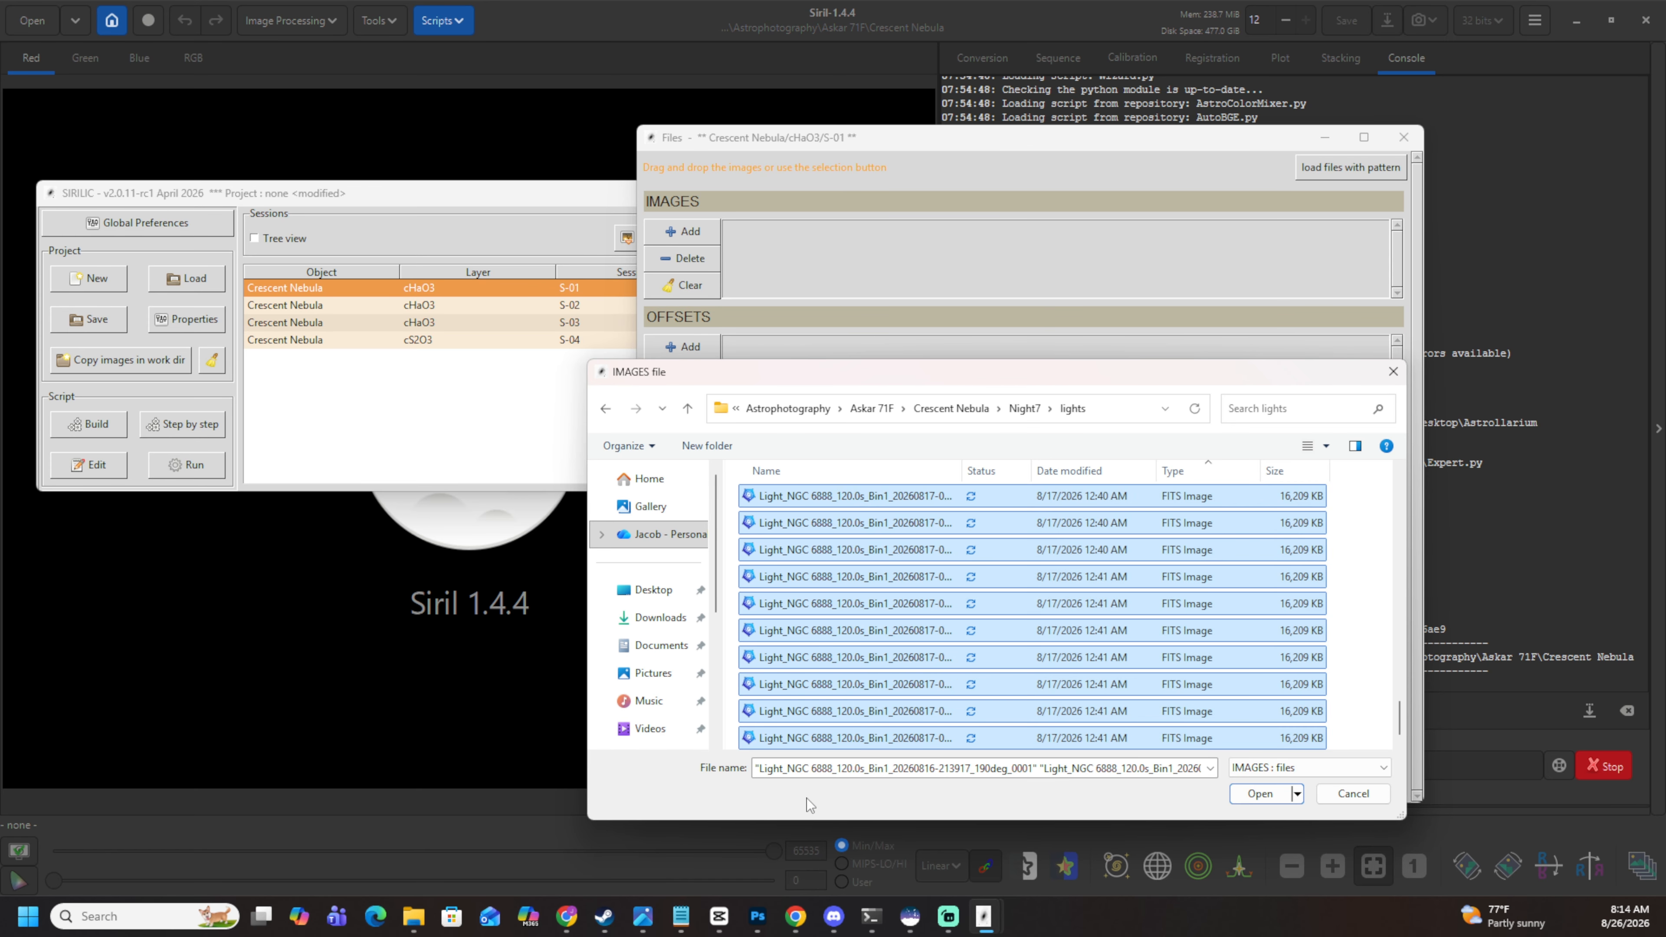
pyautogui.click(1260, 794)
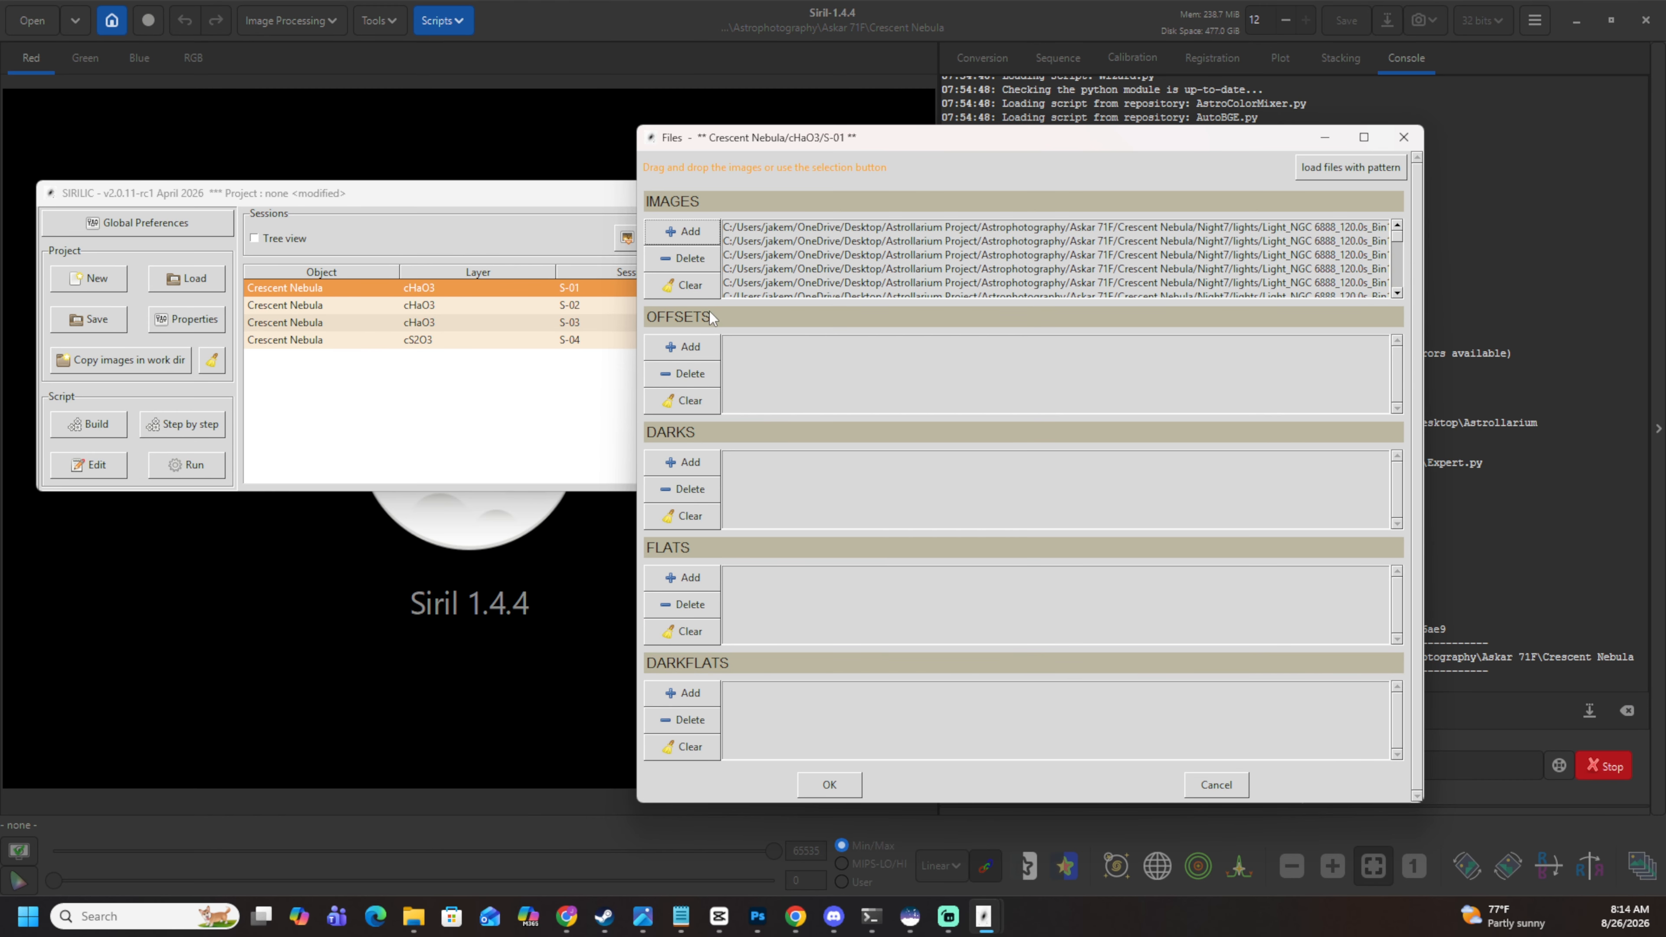
# Add all bias frames from the Night7\biases folder as the offsets of the cHaO3 session S-01.
pyautogui.click(675, 347)
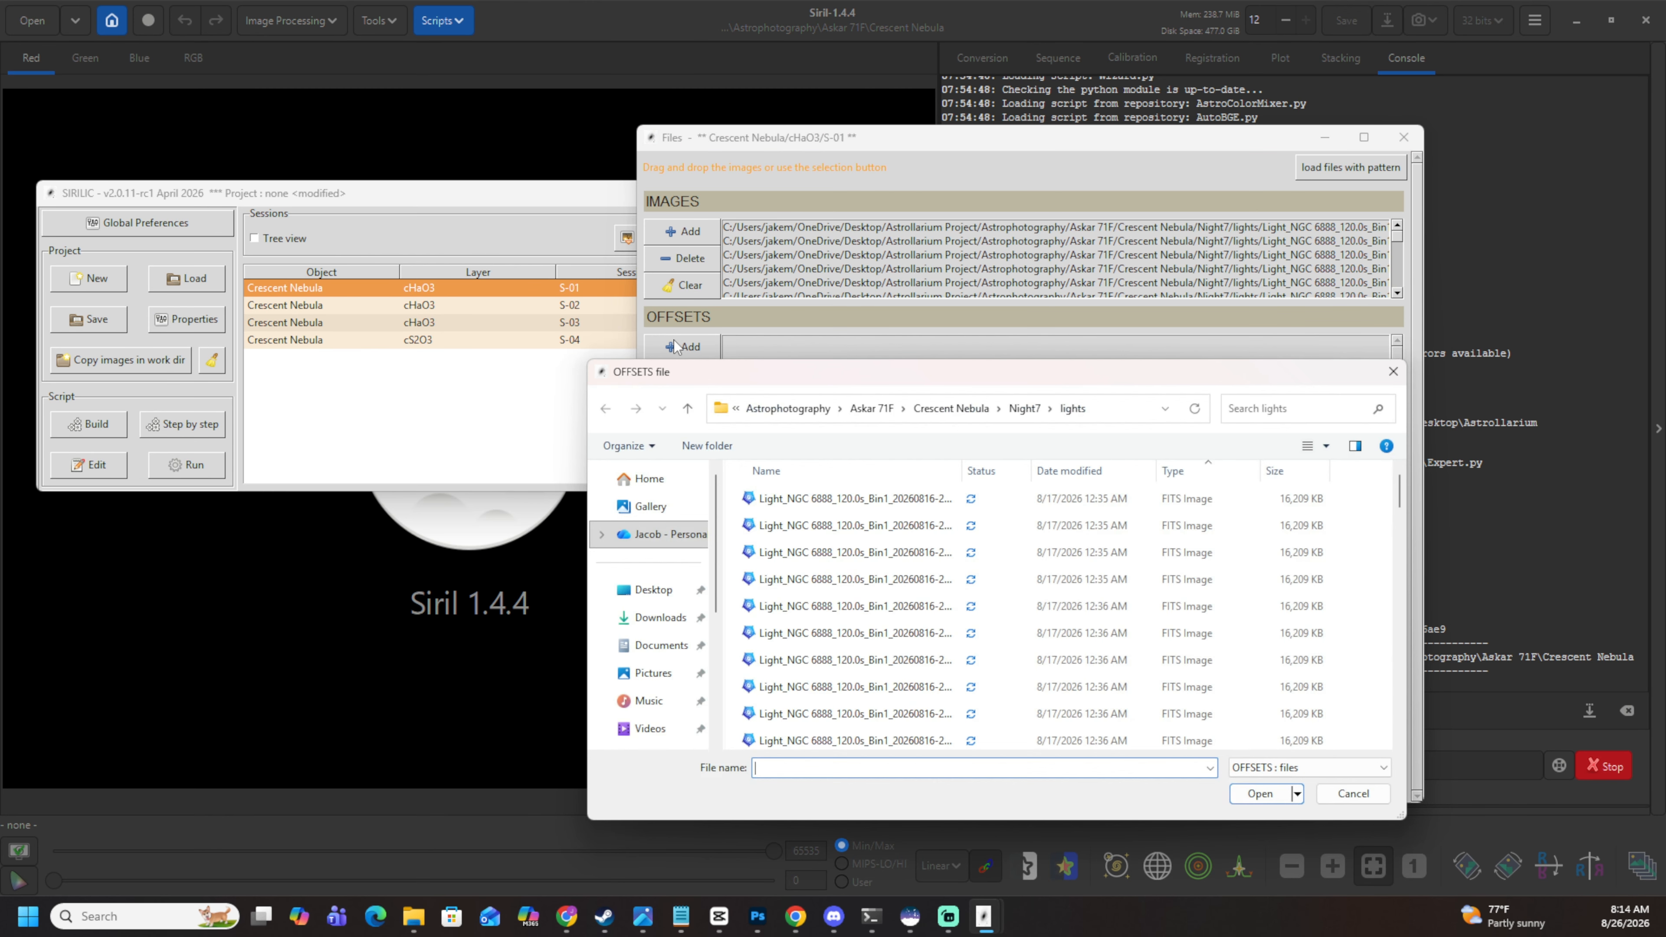
pyautogui.click(682, 411)
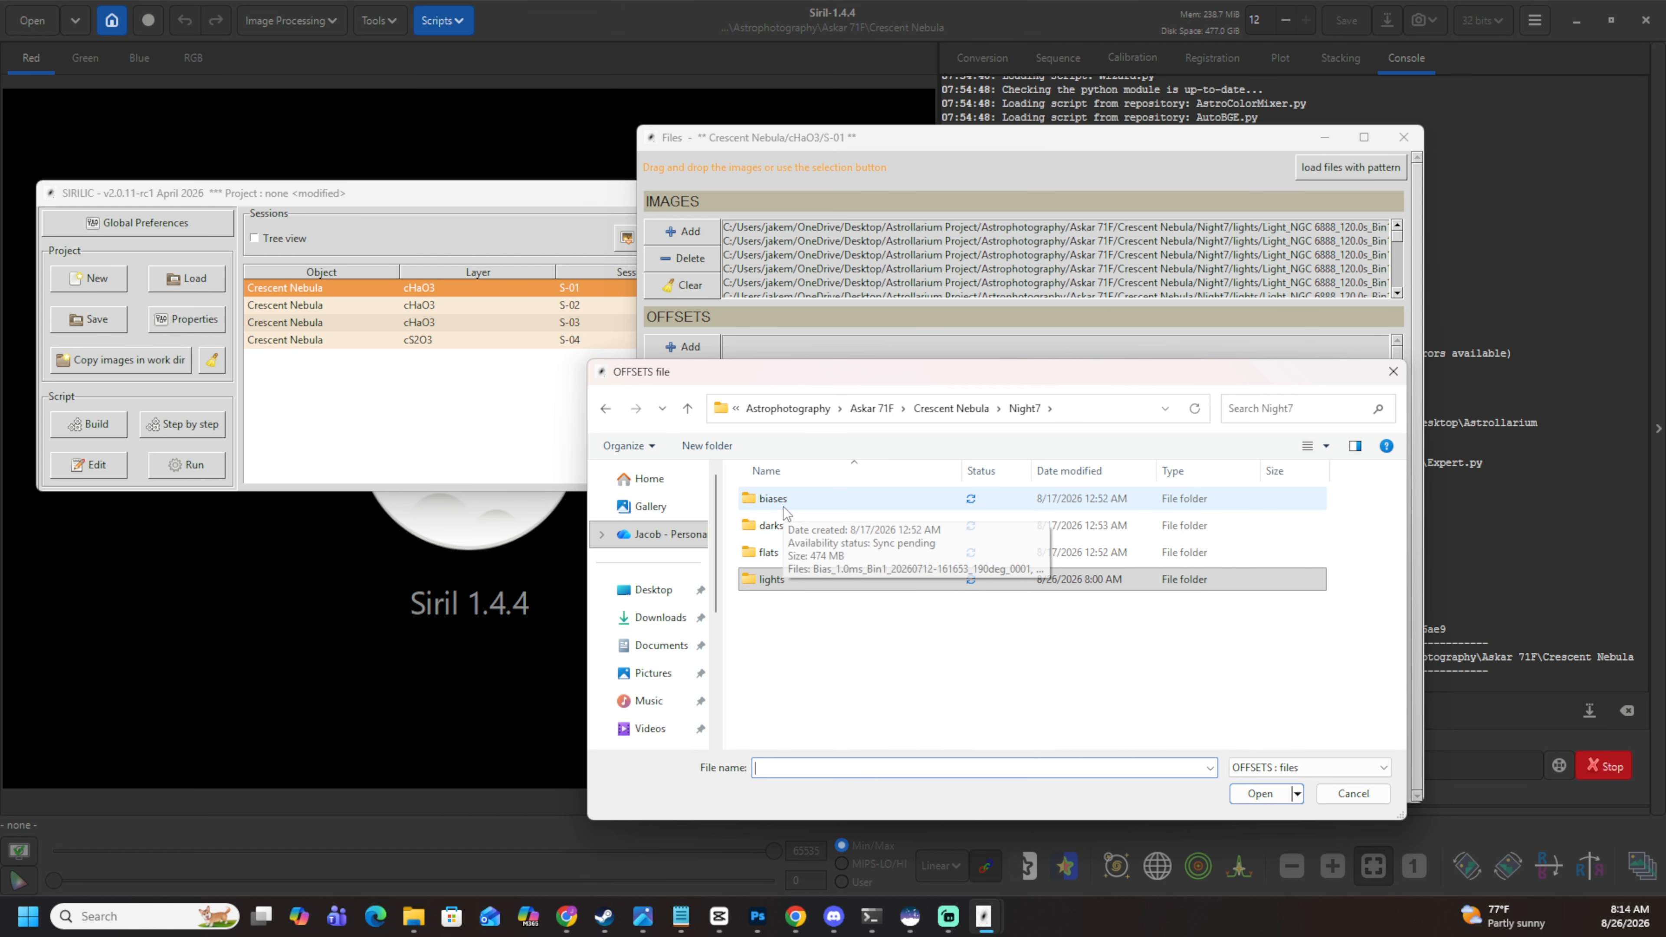
pyautogui.moveTo(790, 379); pyautogui.dragTo(703, 431)
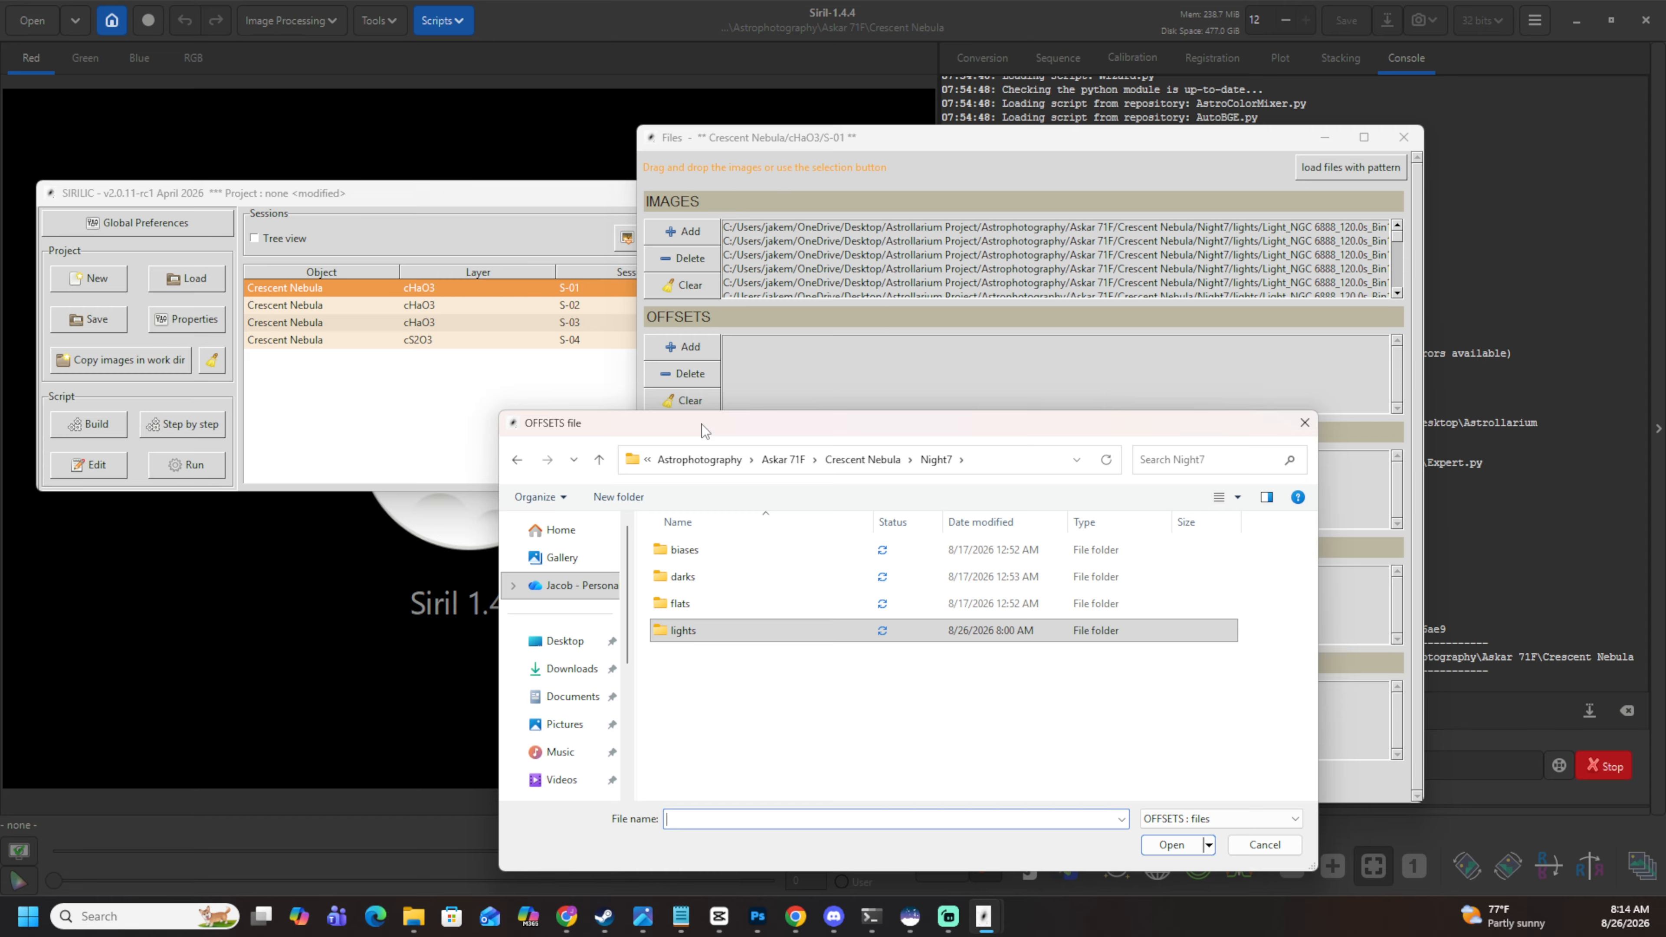
pyautogui.doubleClick(695, 556)
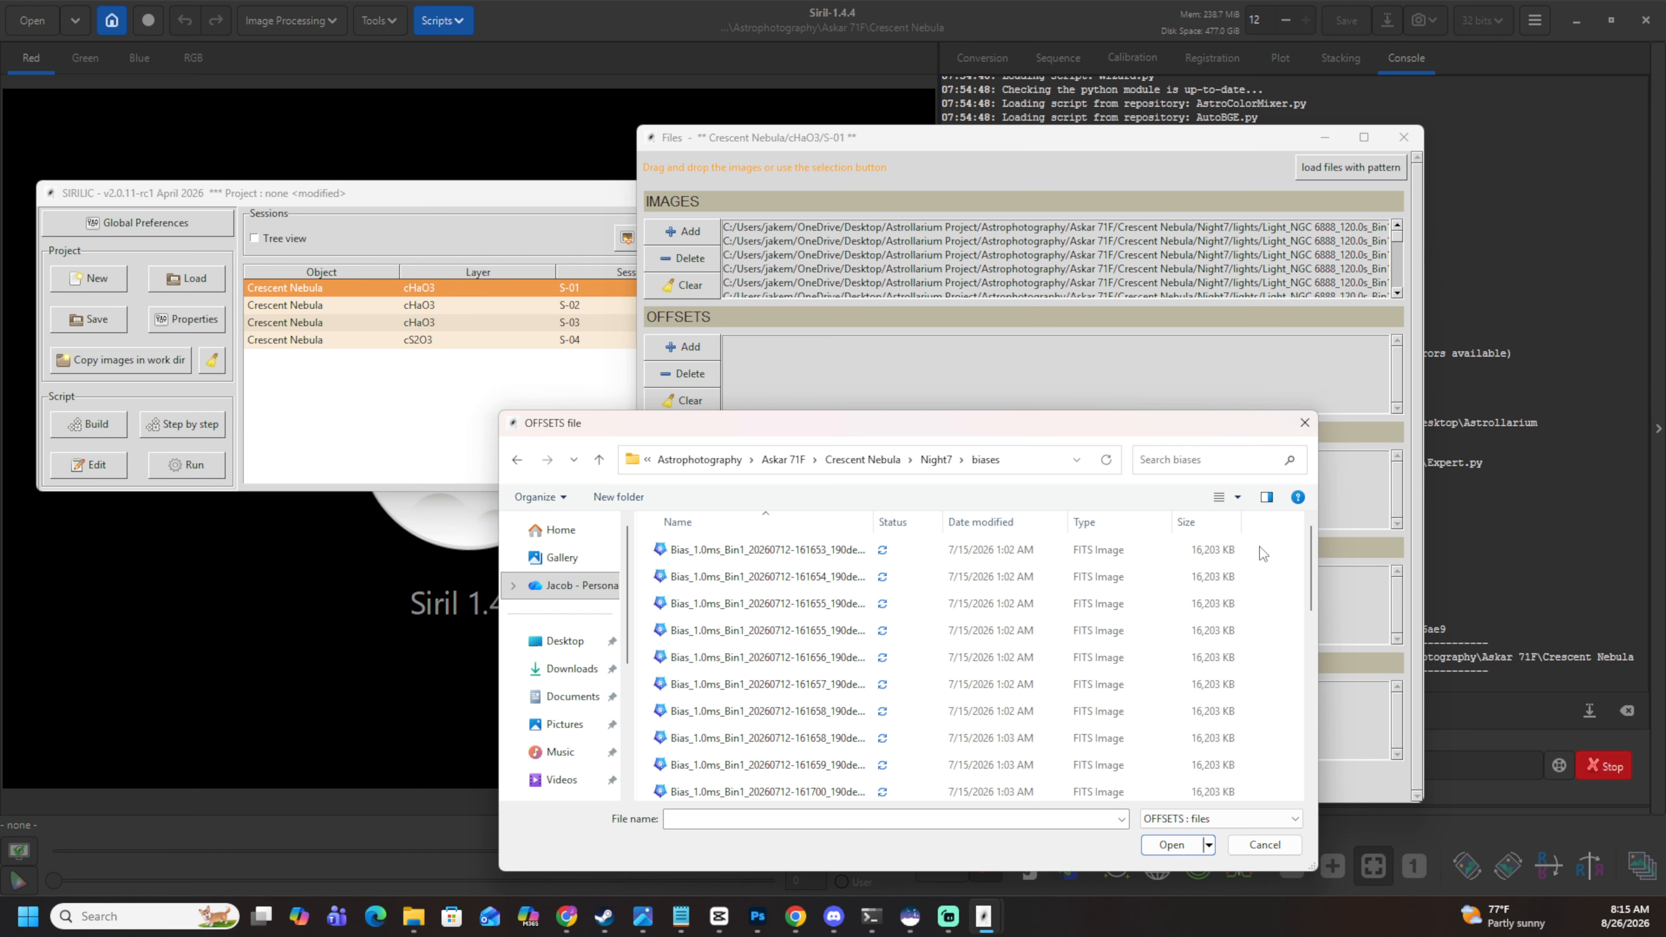
pyautogui.moveTo(1231, 552); pyautogui.dragTo(851, 899)
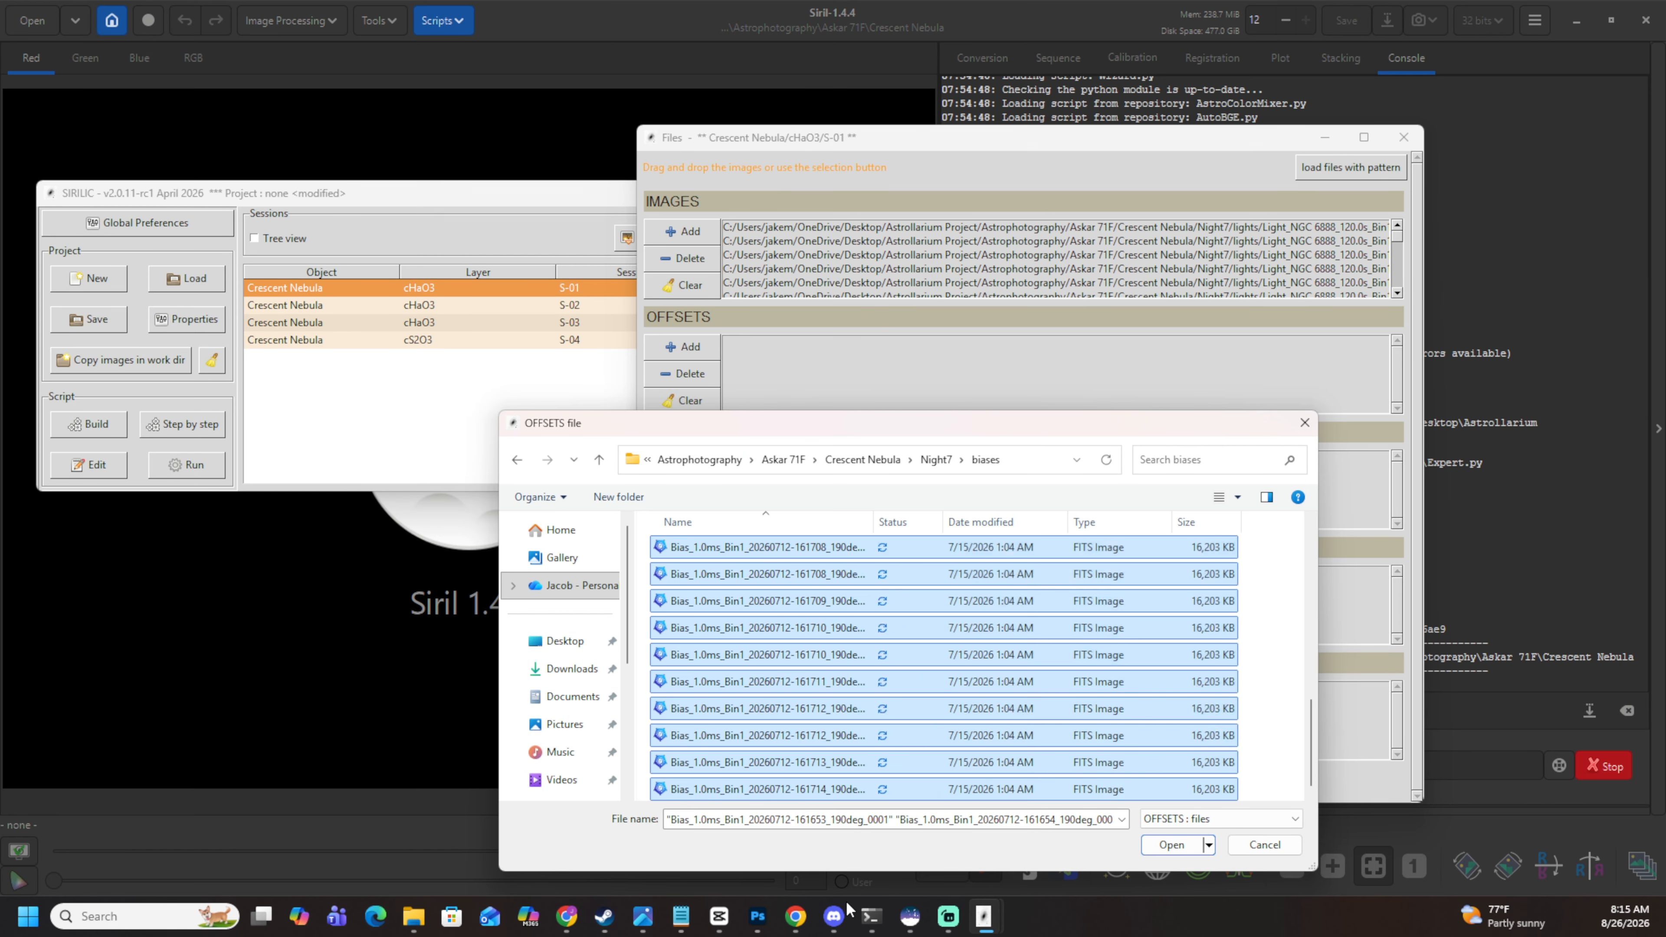
pyautogui.click(1172, 845)
# Add all dark frames from the Night7\darks folder as the darks of the cHaO3 session S-01.
pyautogui.click(682, 462)
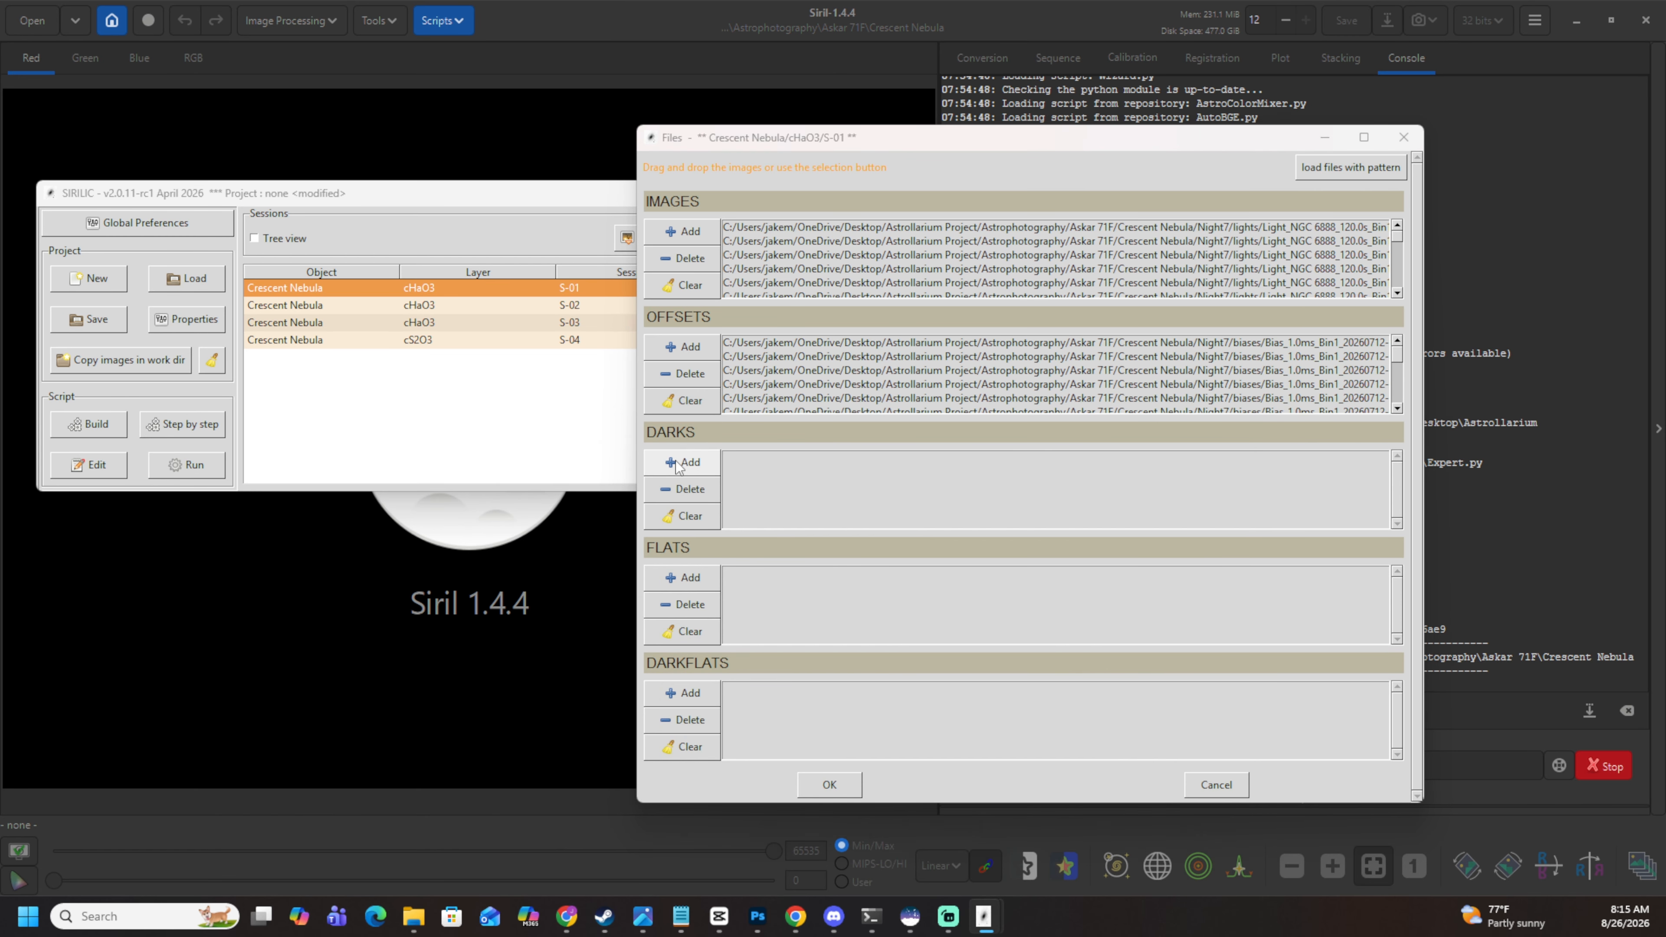
pyautogui.click(599, 459)
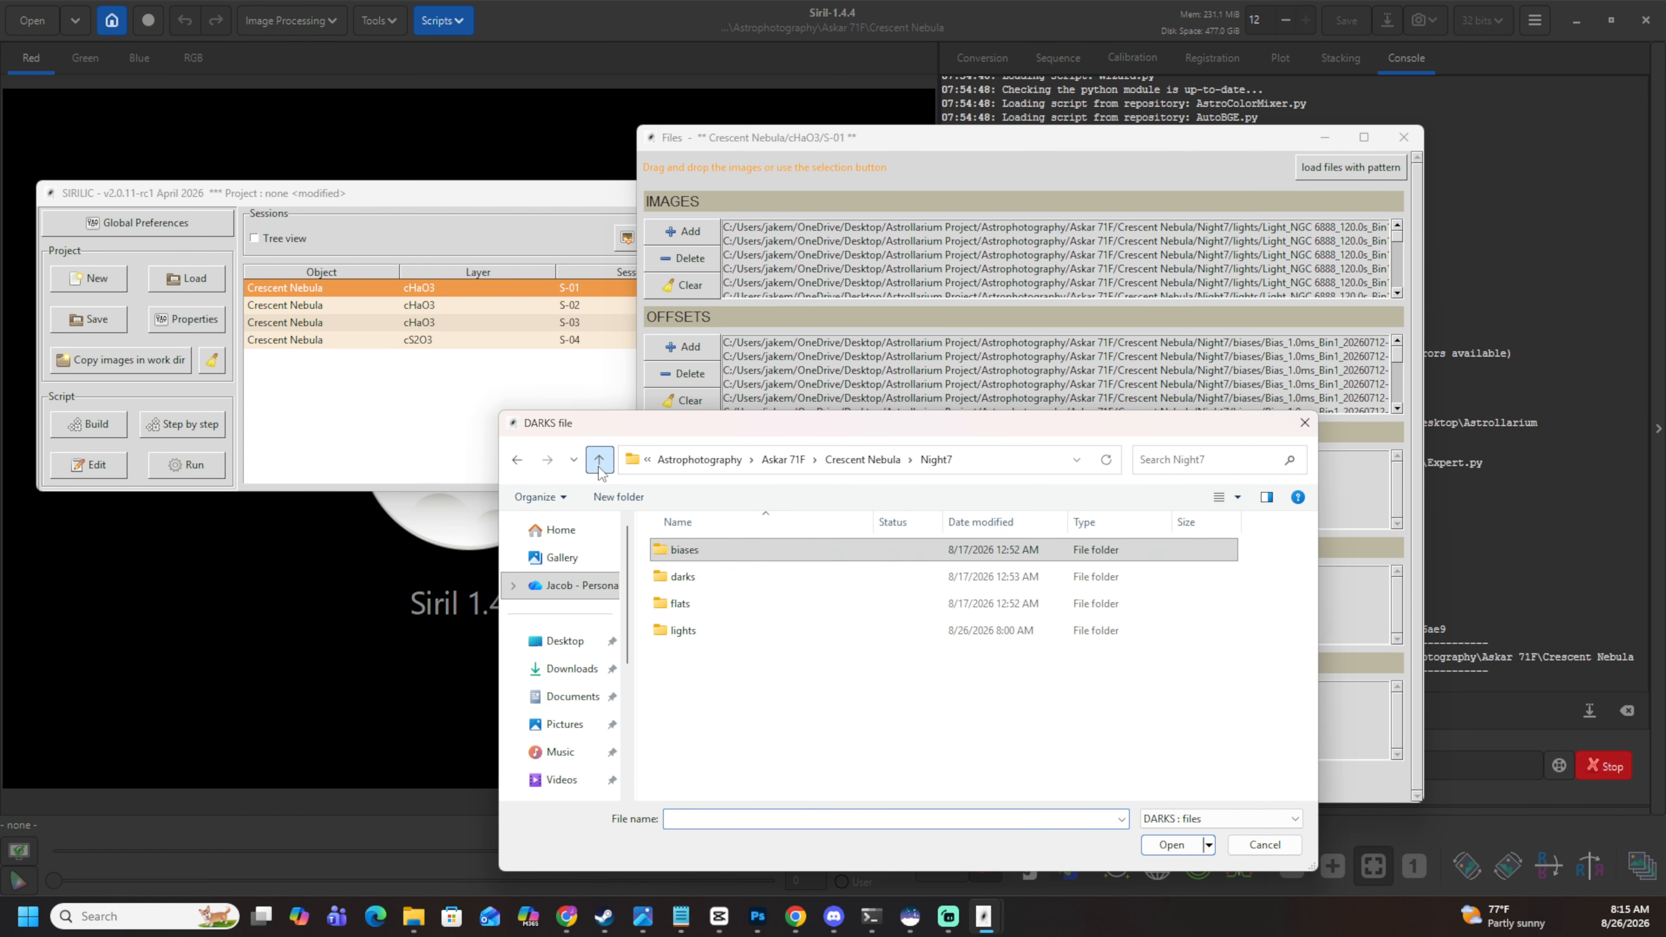
pyautogui.doubleClick(700, 579)
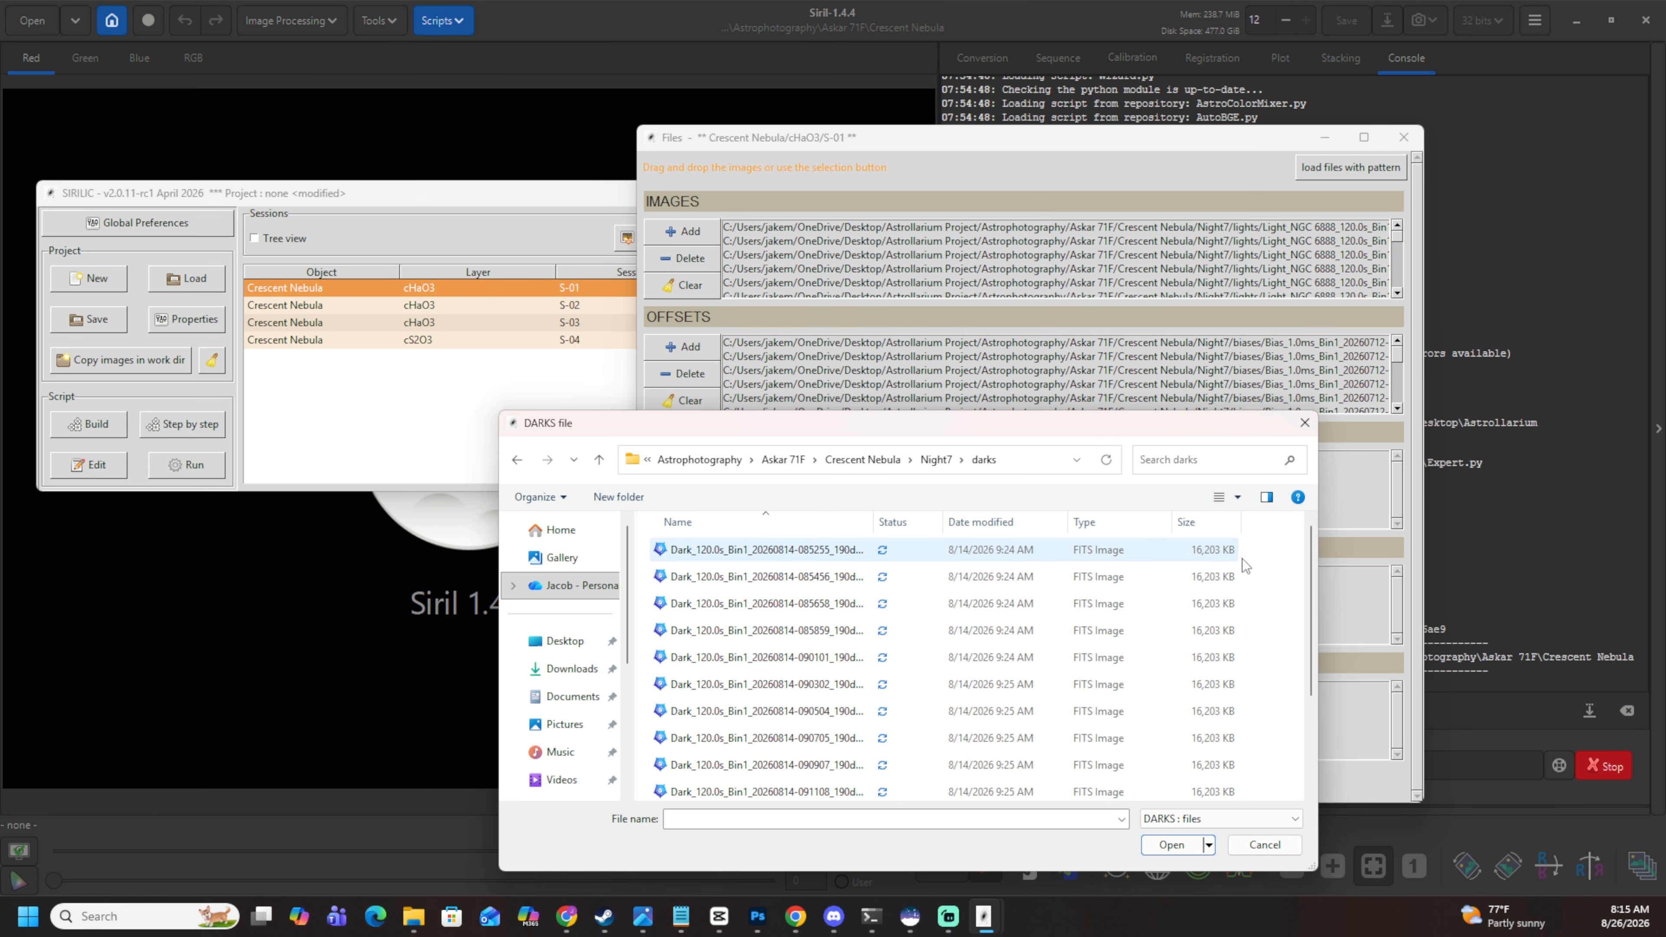
pyautogui.moveTo(1266, 543); pyautogui.dragTo(784, 874)
pyautogui.click(1172, 845)
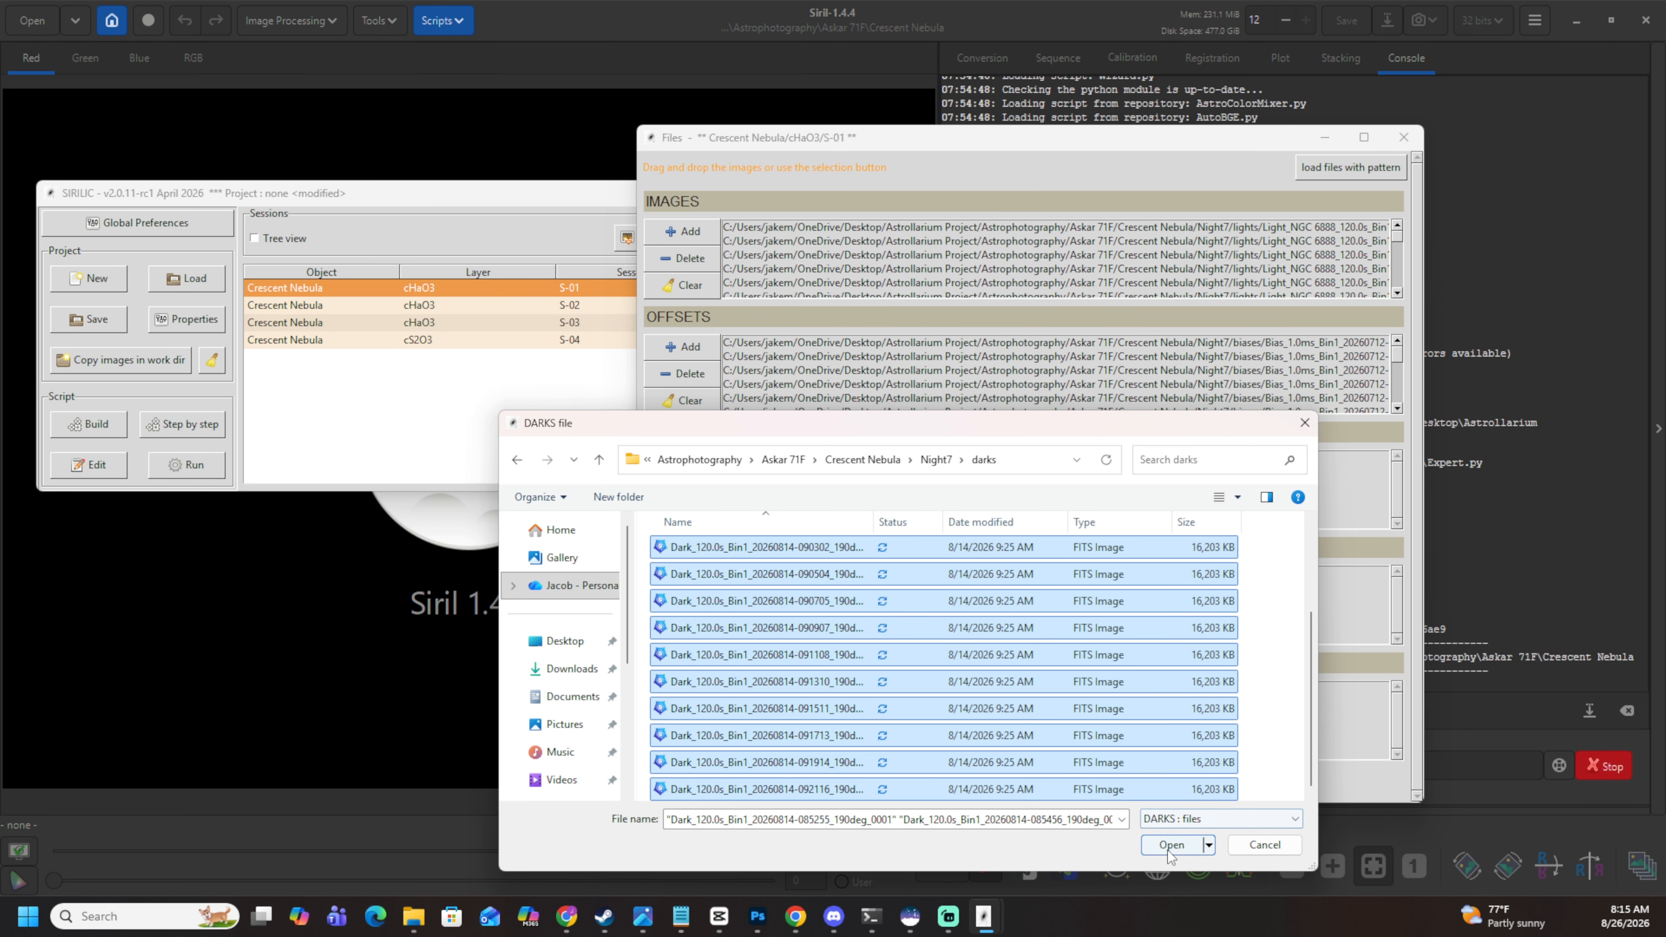
# Add all flat frames from the Night7\flats folder as the flats of session S-01 and confirm the session's file lists.
pyautogui.click(712, 578)
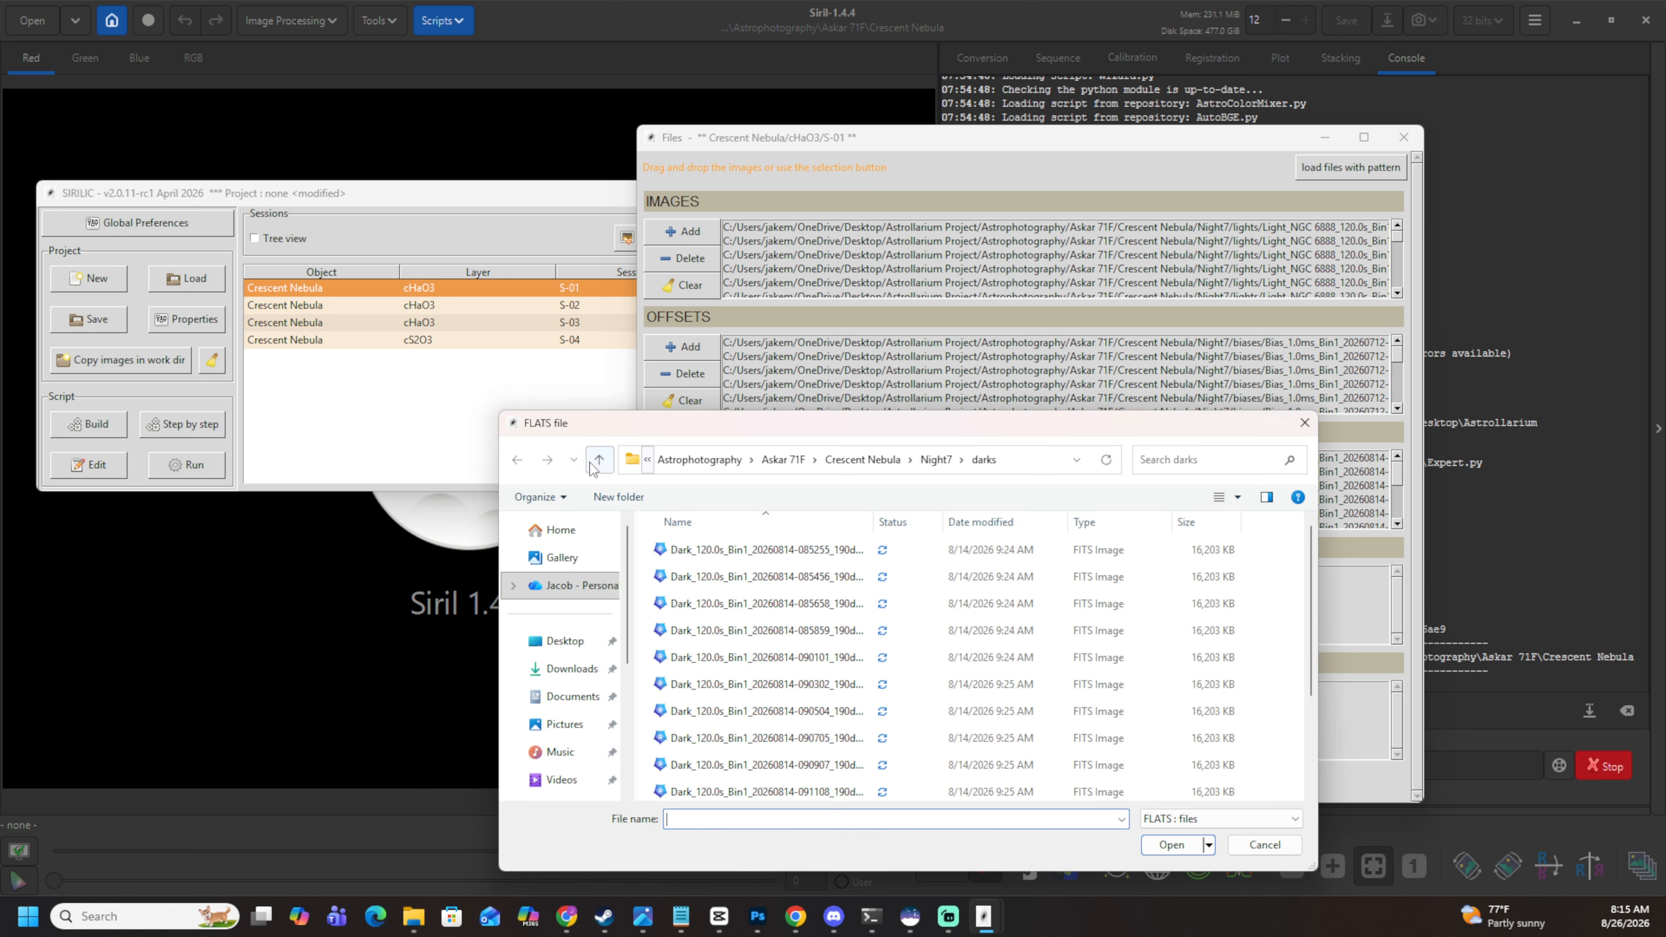
pyautogui.click(599, 460)
pyautogui.doubleClick(681, 604)
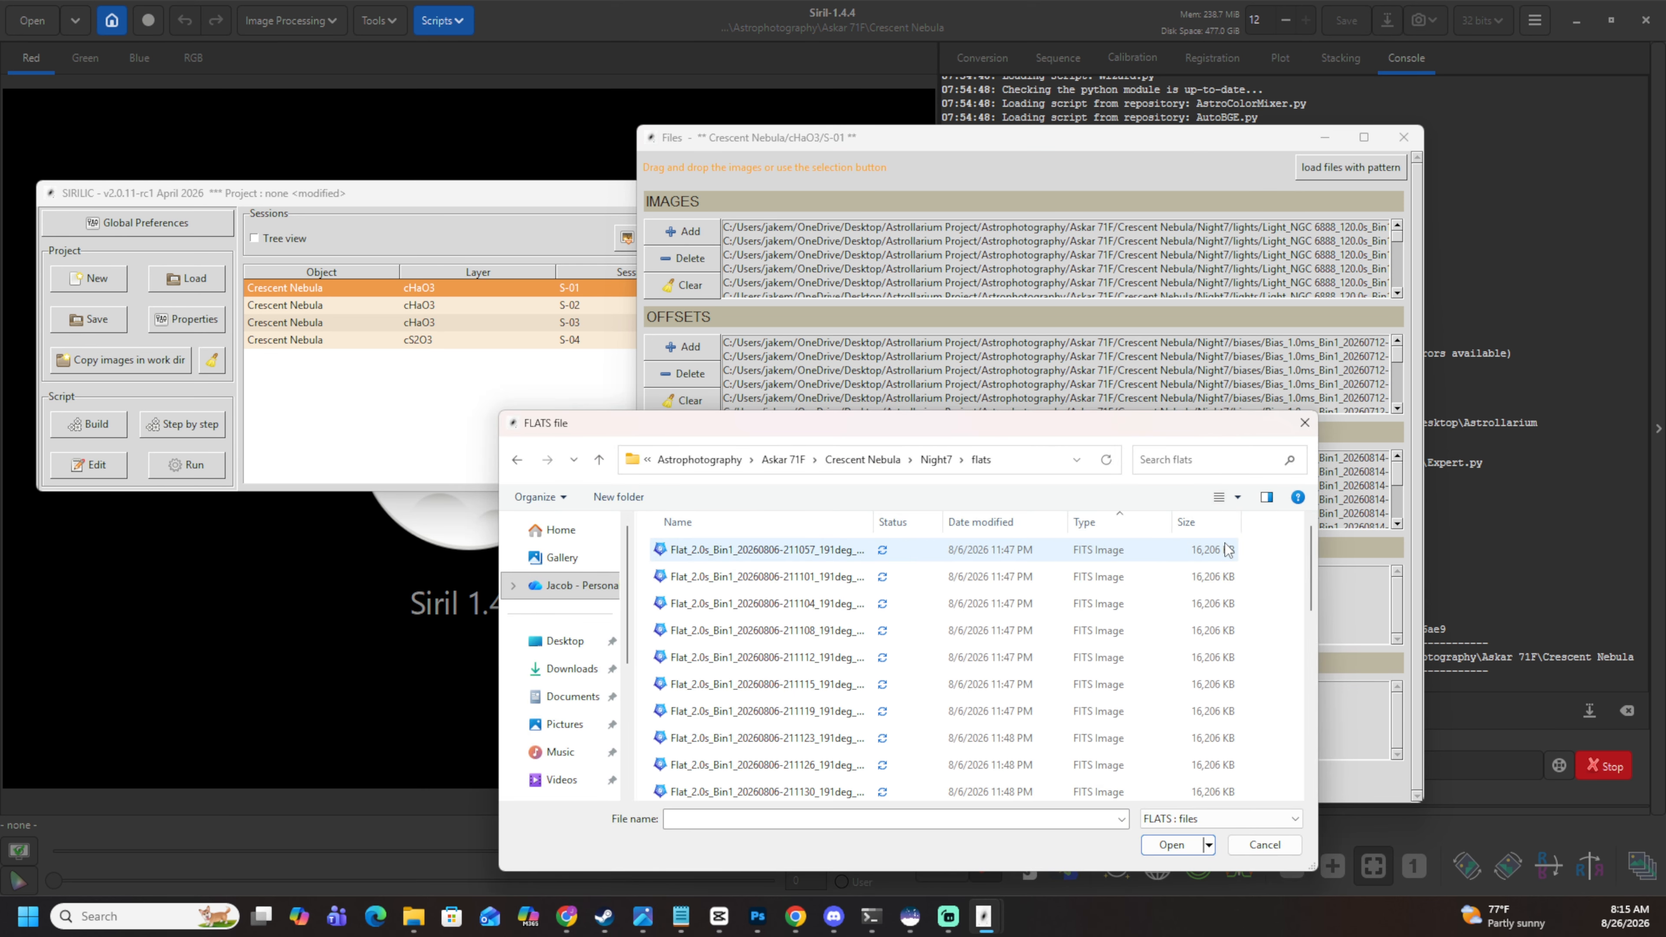
pyautogui.moveTo(1255, 546); pyautogui.dragTo(814, 888)
pyautogui.click(1188, 846)
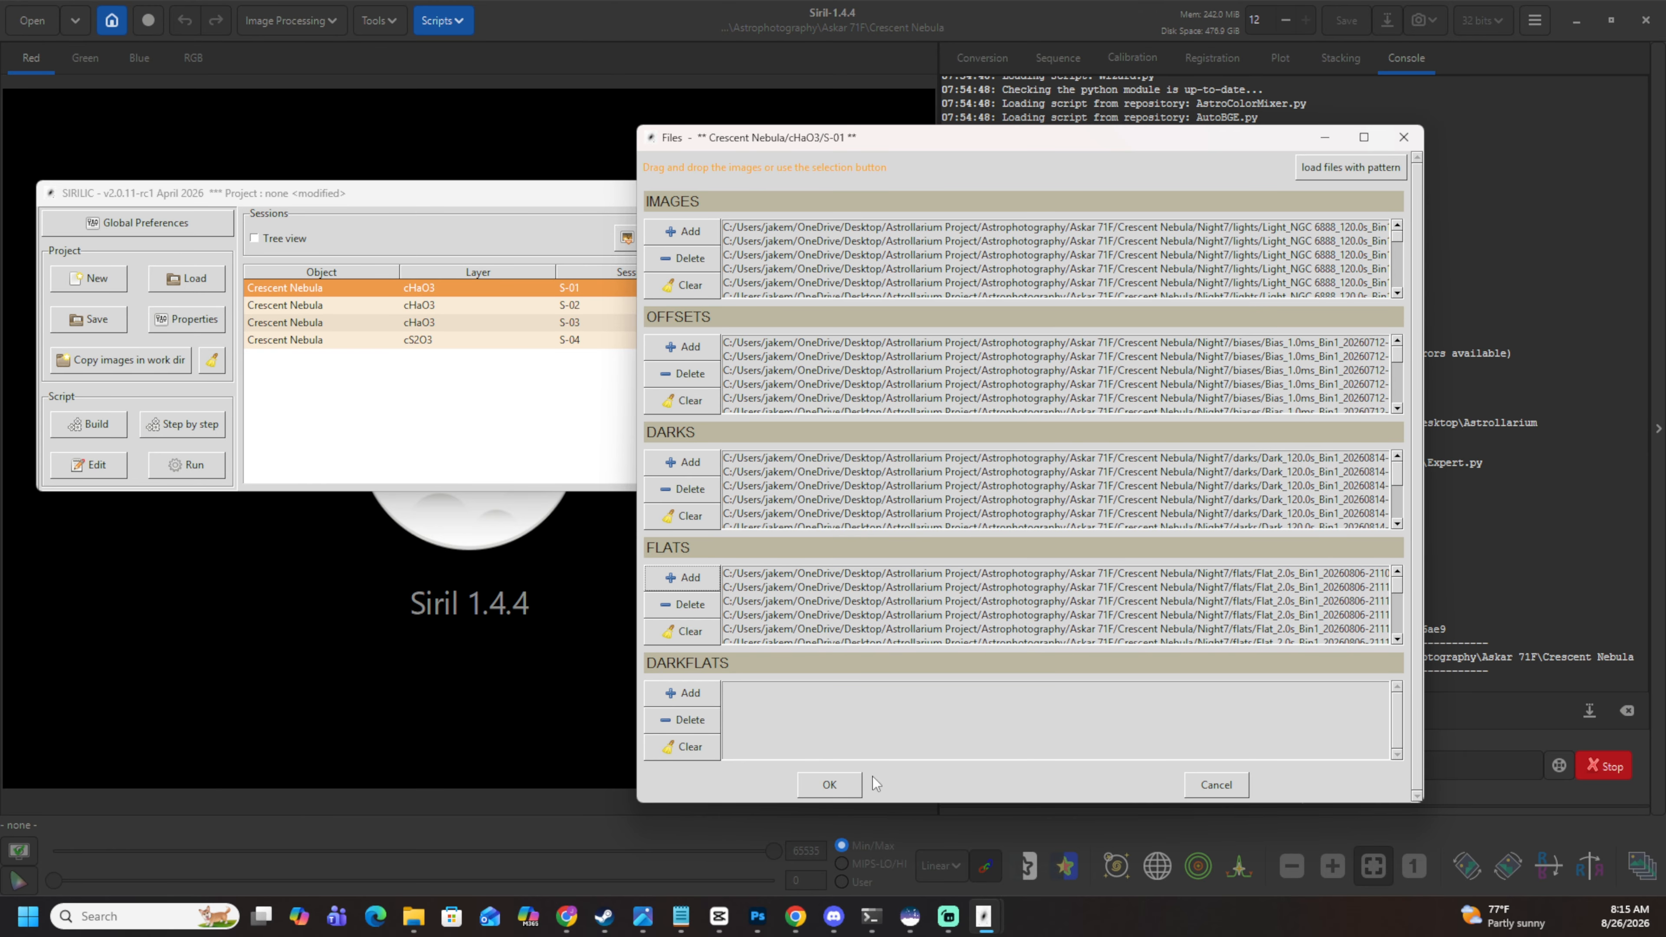
pyautogui.click(829, 784)
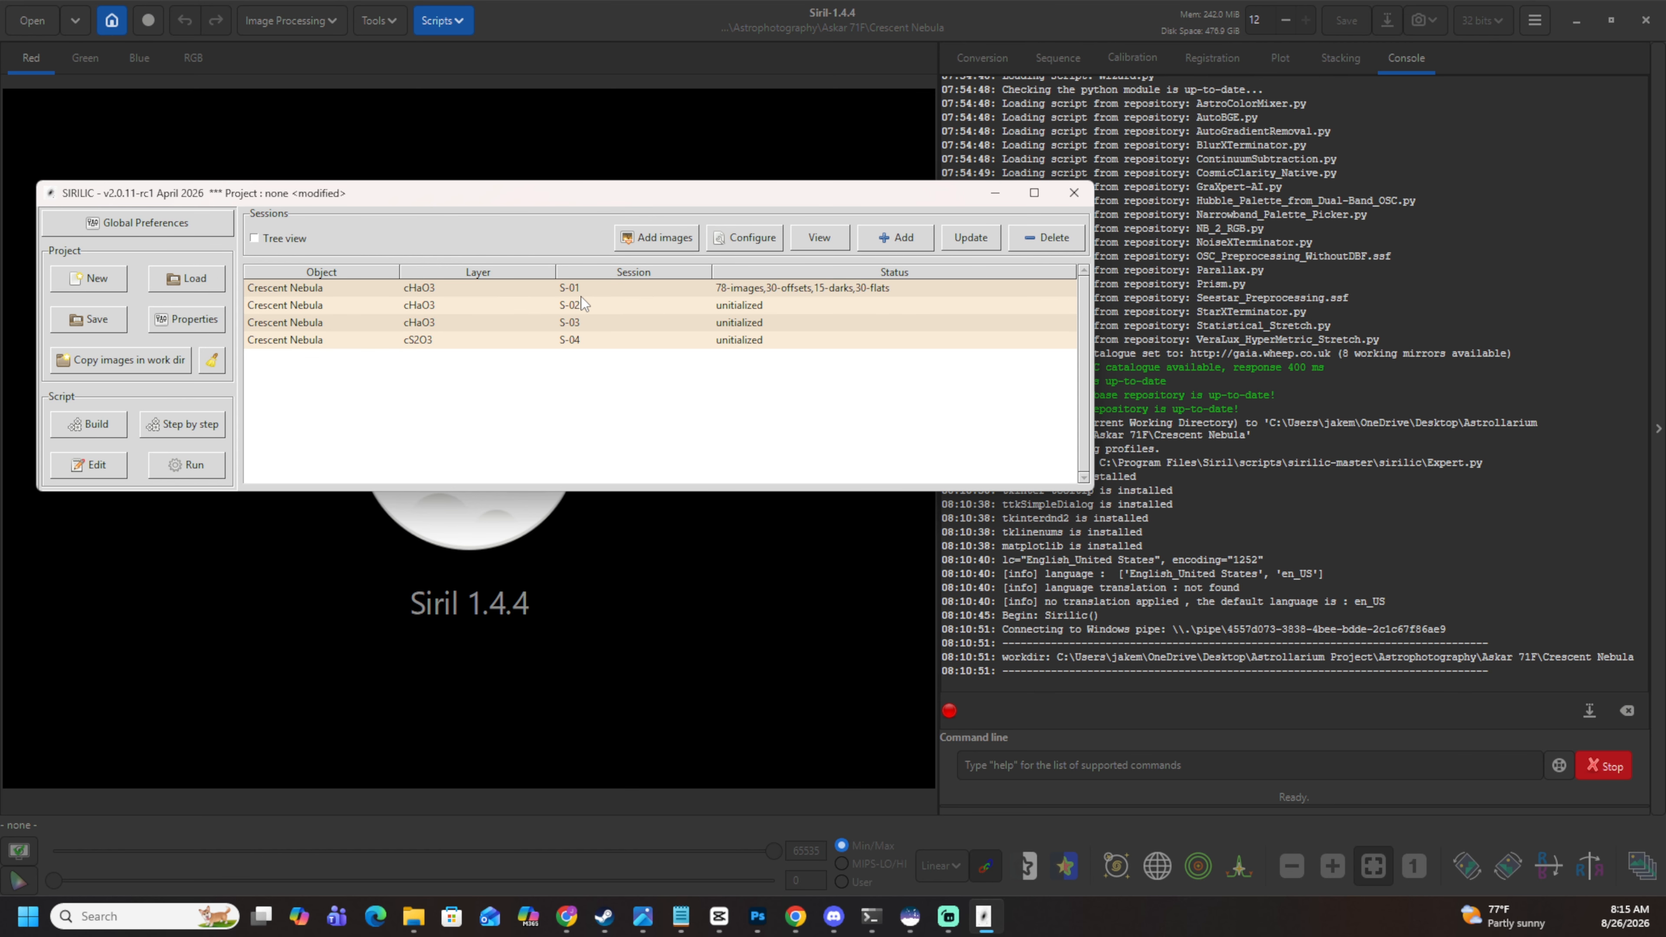
# Copy the images of all four Crescent Nebula sessions into the work directory.
pyautogui.click(603, 307)
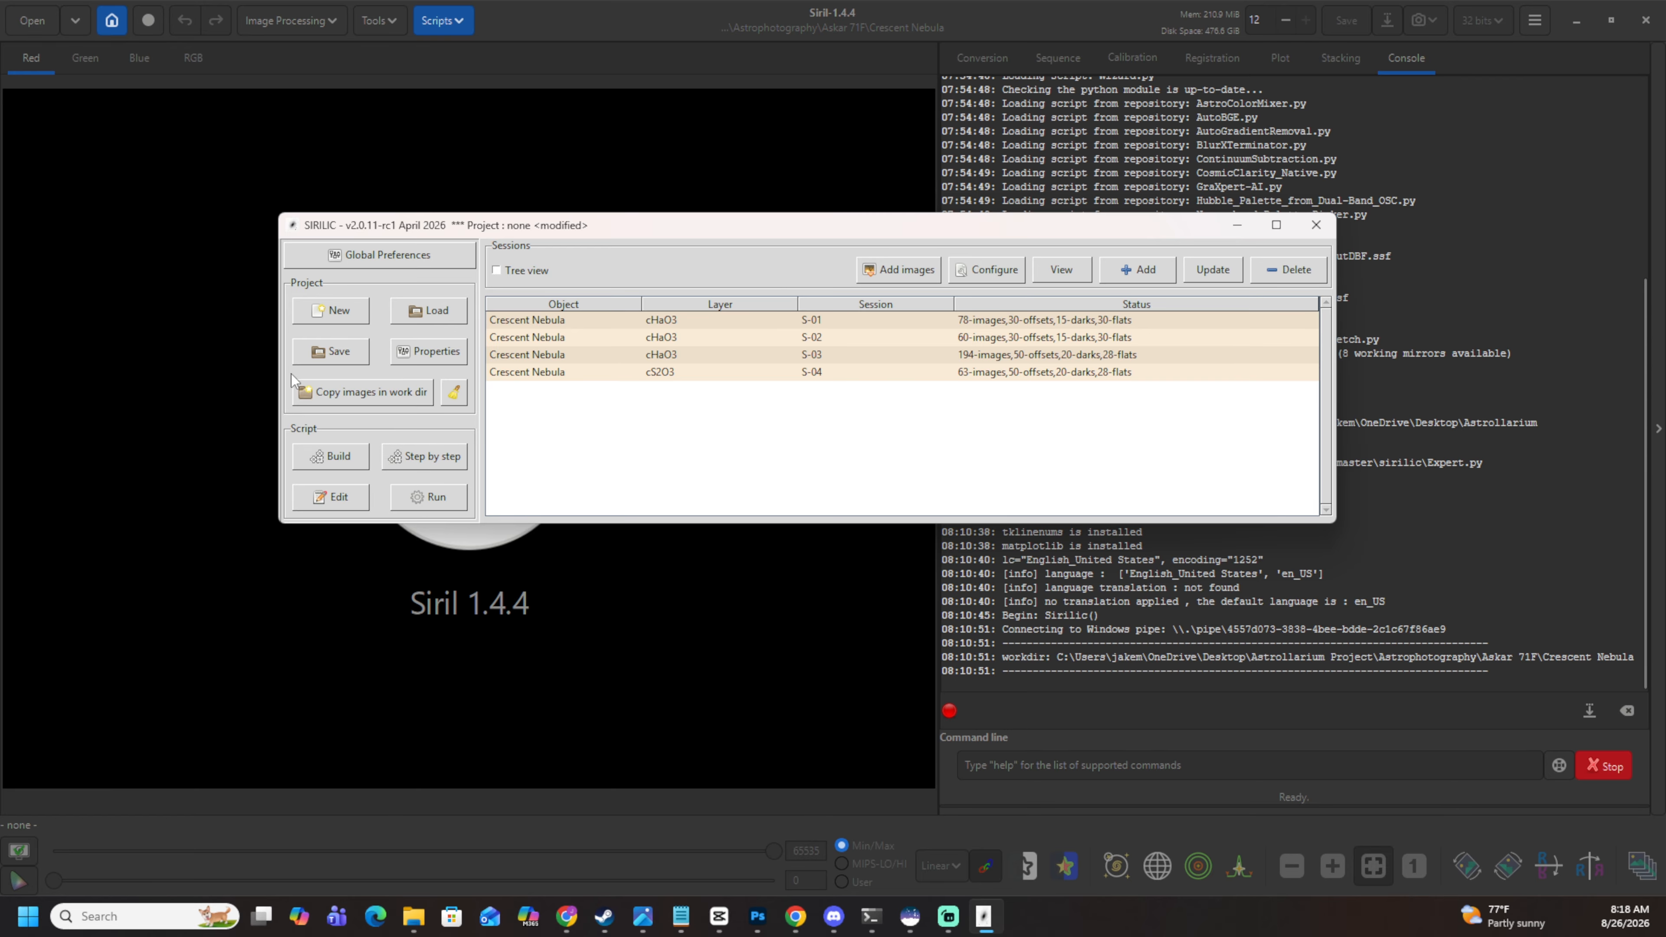
pyautogui.click(346, 402)
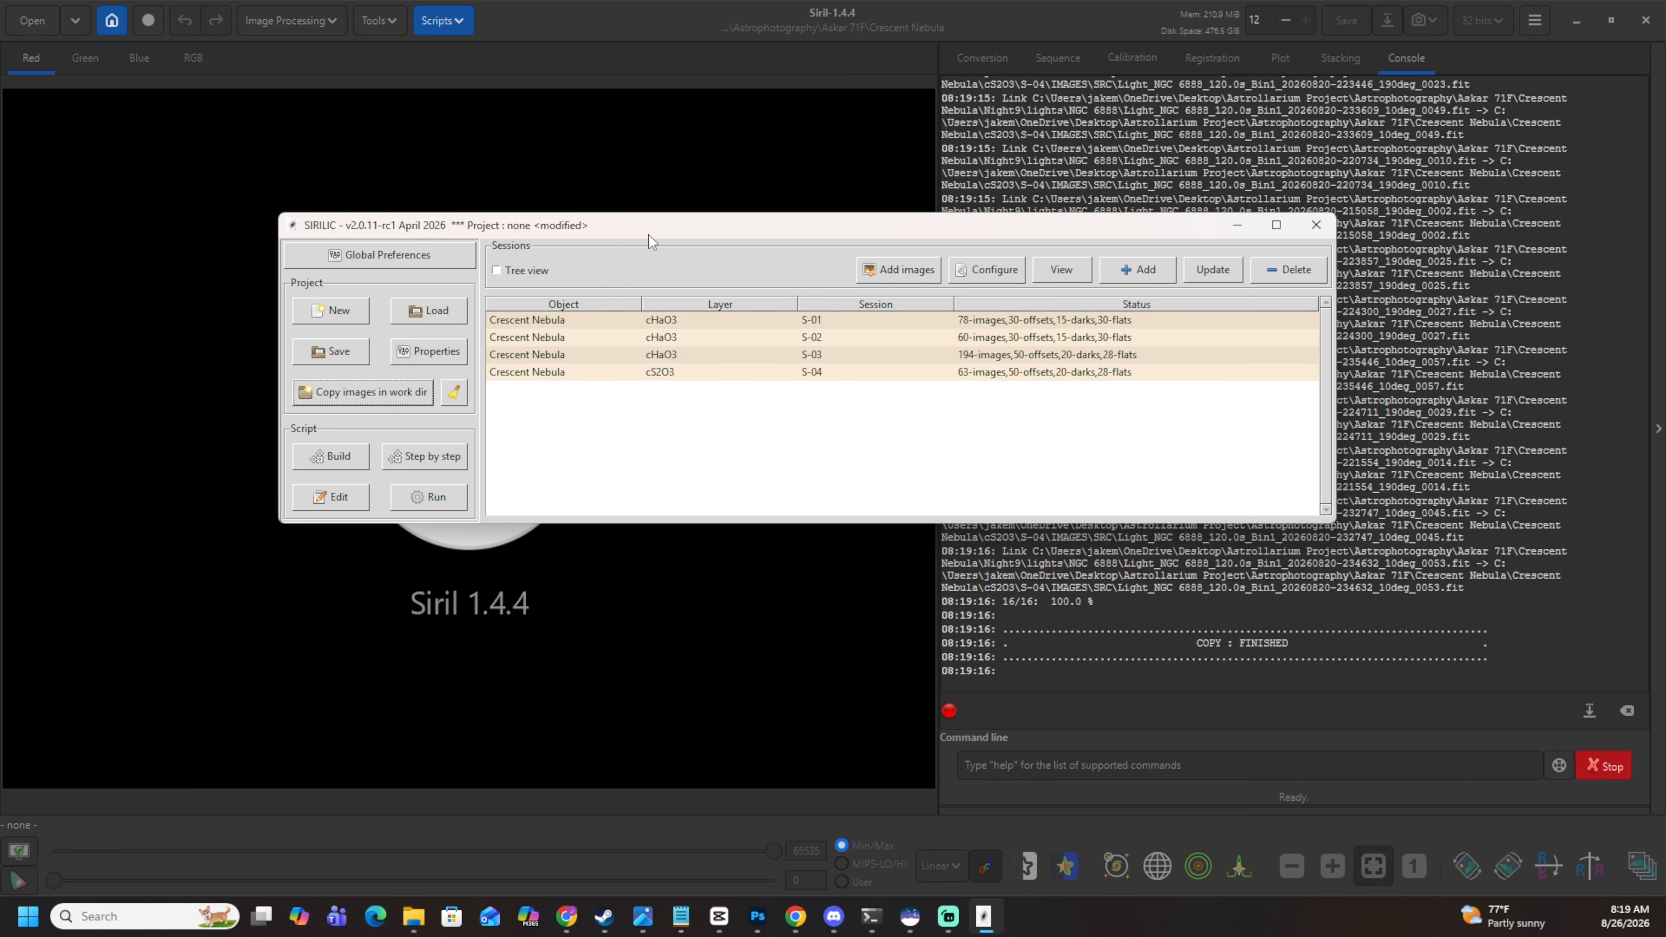
pyautogui.moveTo(648, 234); pyautogui.dragTo(632, 197)
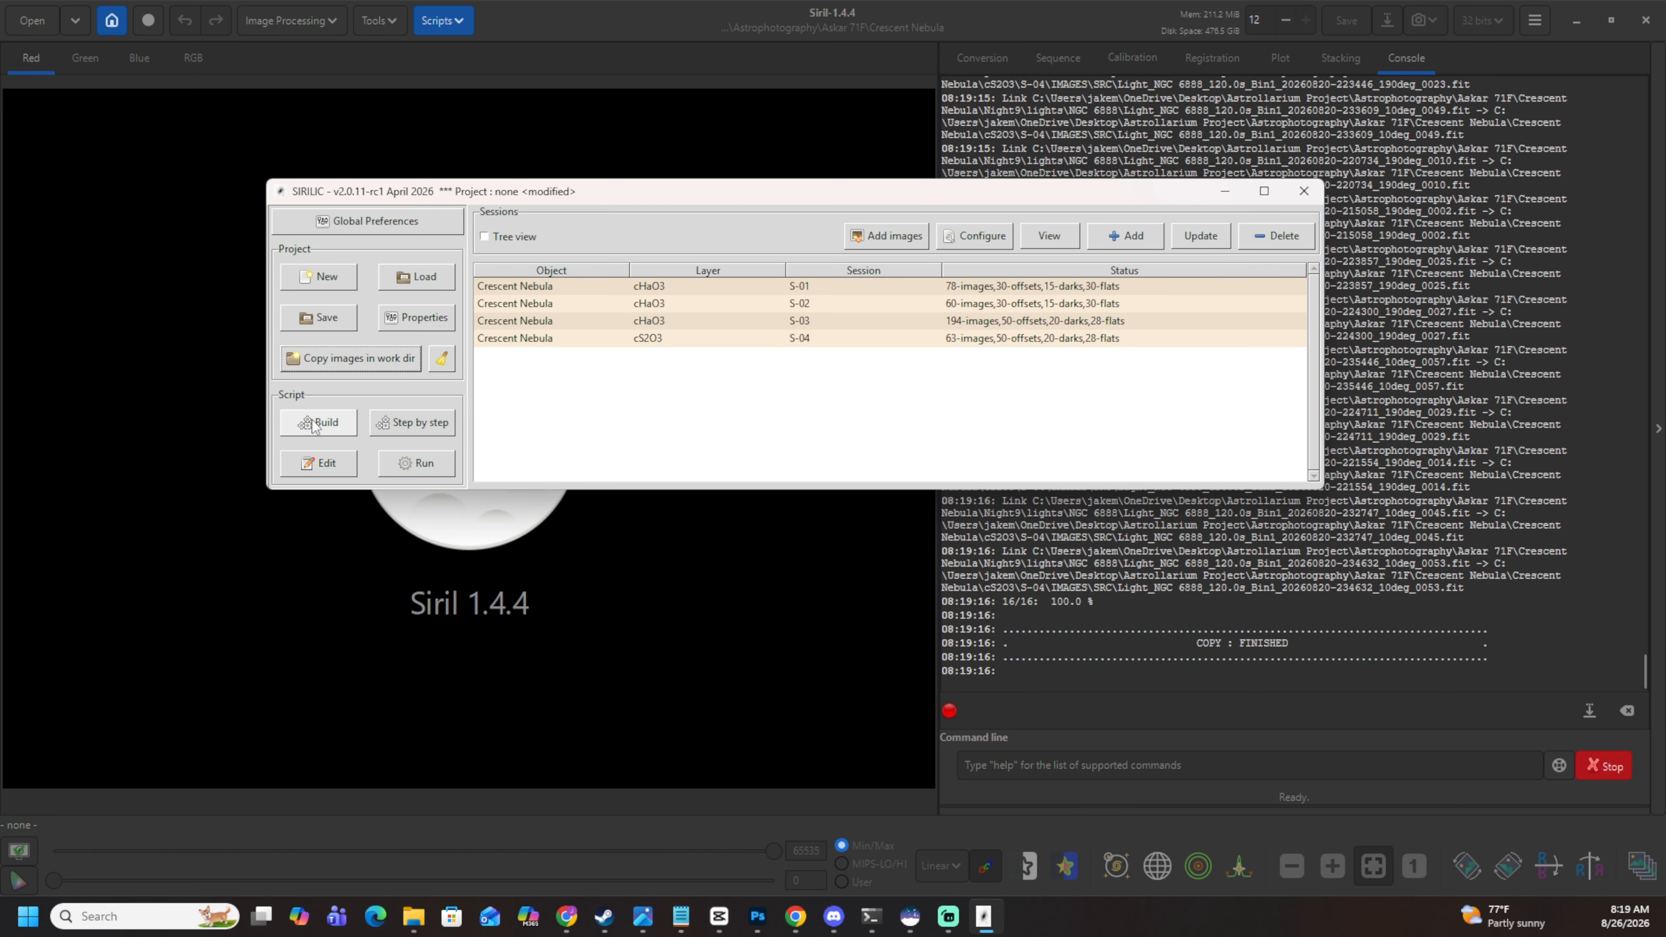
# Try to open the project's script for step-by-step execution and in the script editor.
pyautogui.click(407, 424)
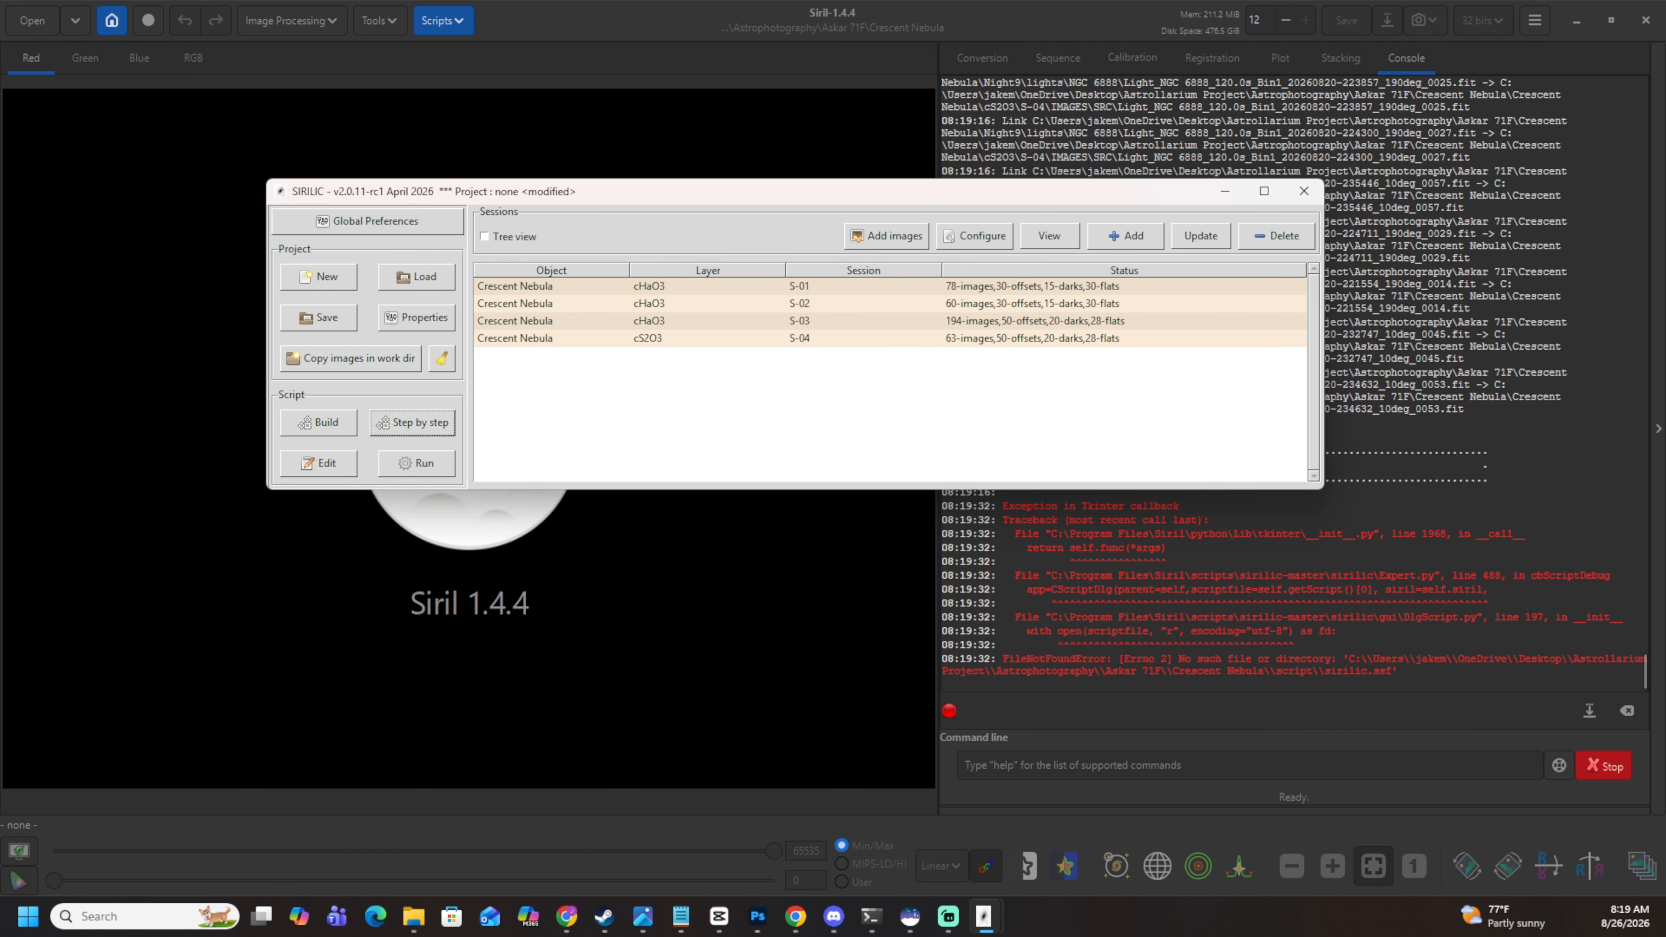
pyautogui.click(318, 463)
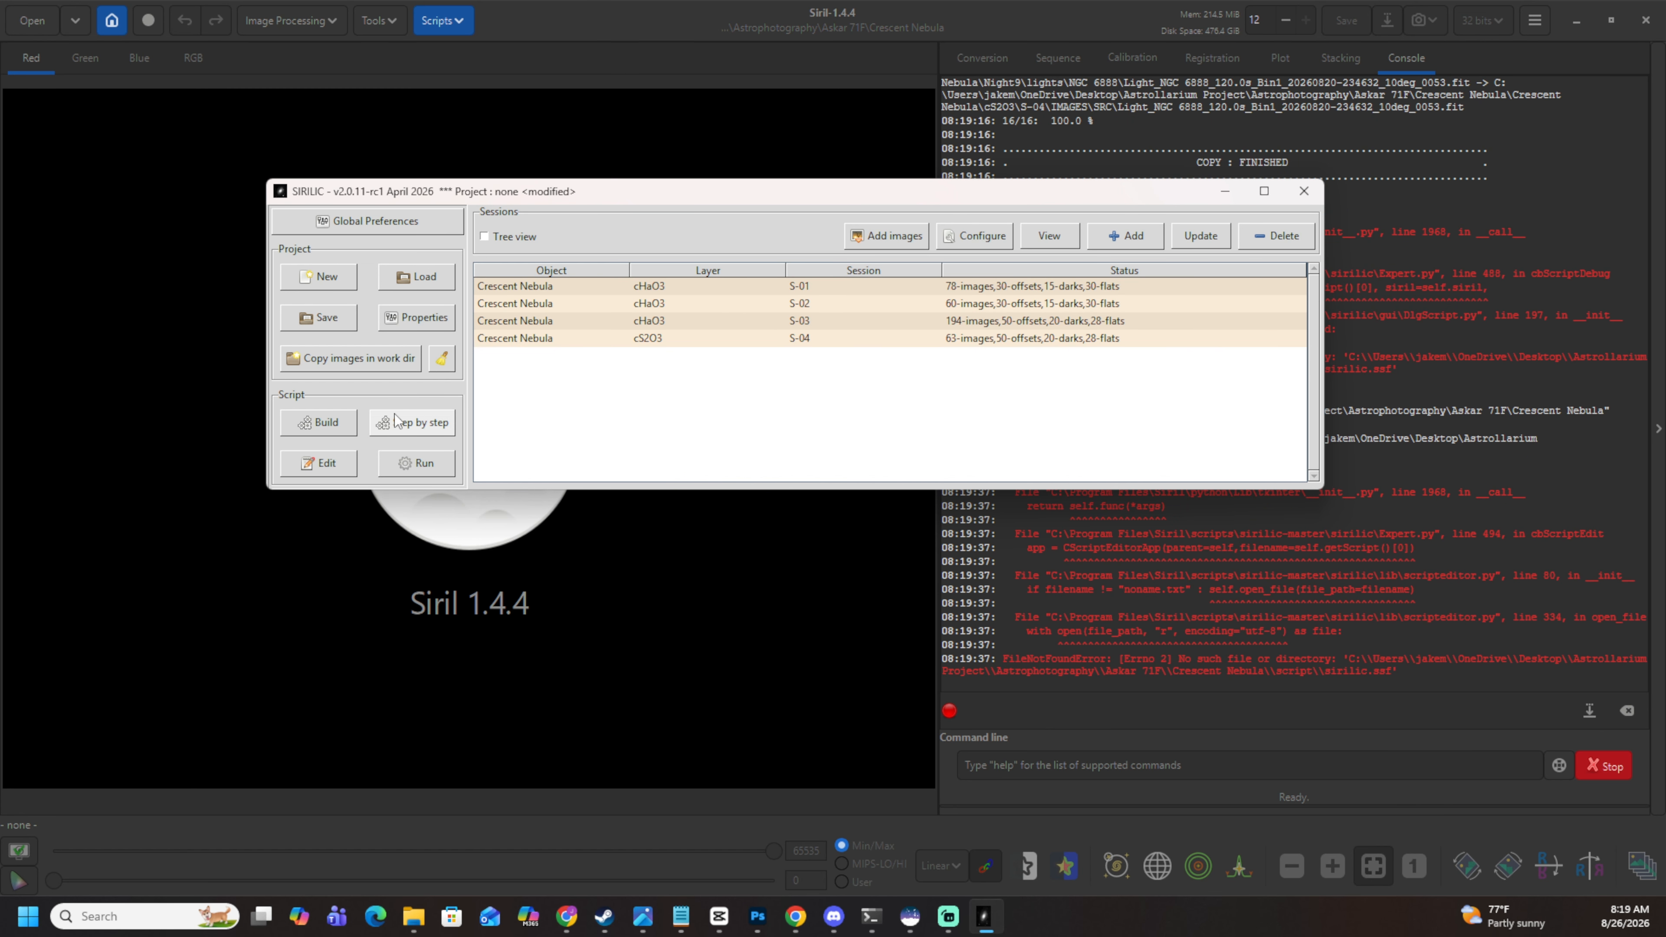
# Build the processing script for the Crescent Nebula project and run it.
pyautogui.click(325, 423)
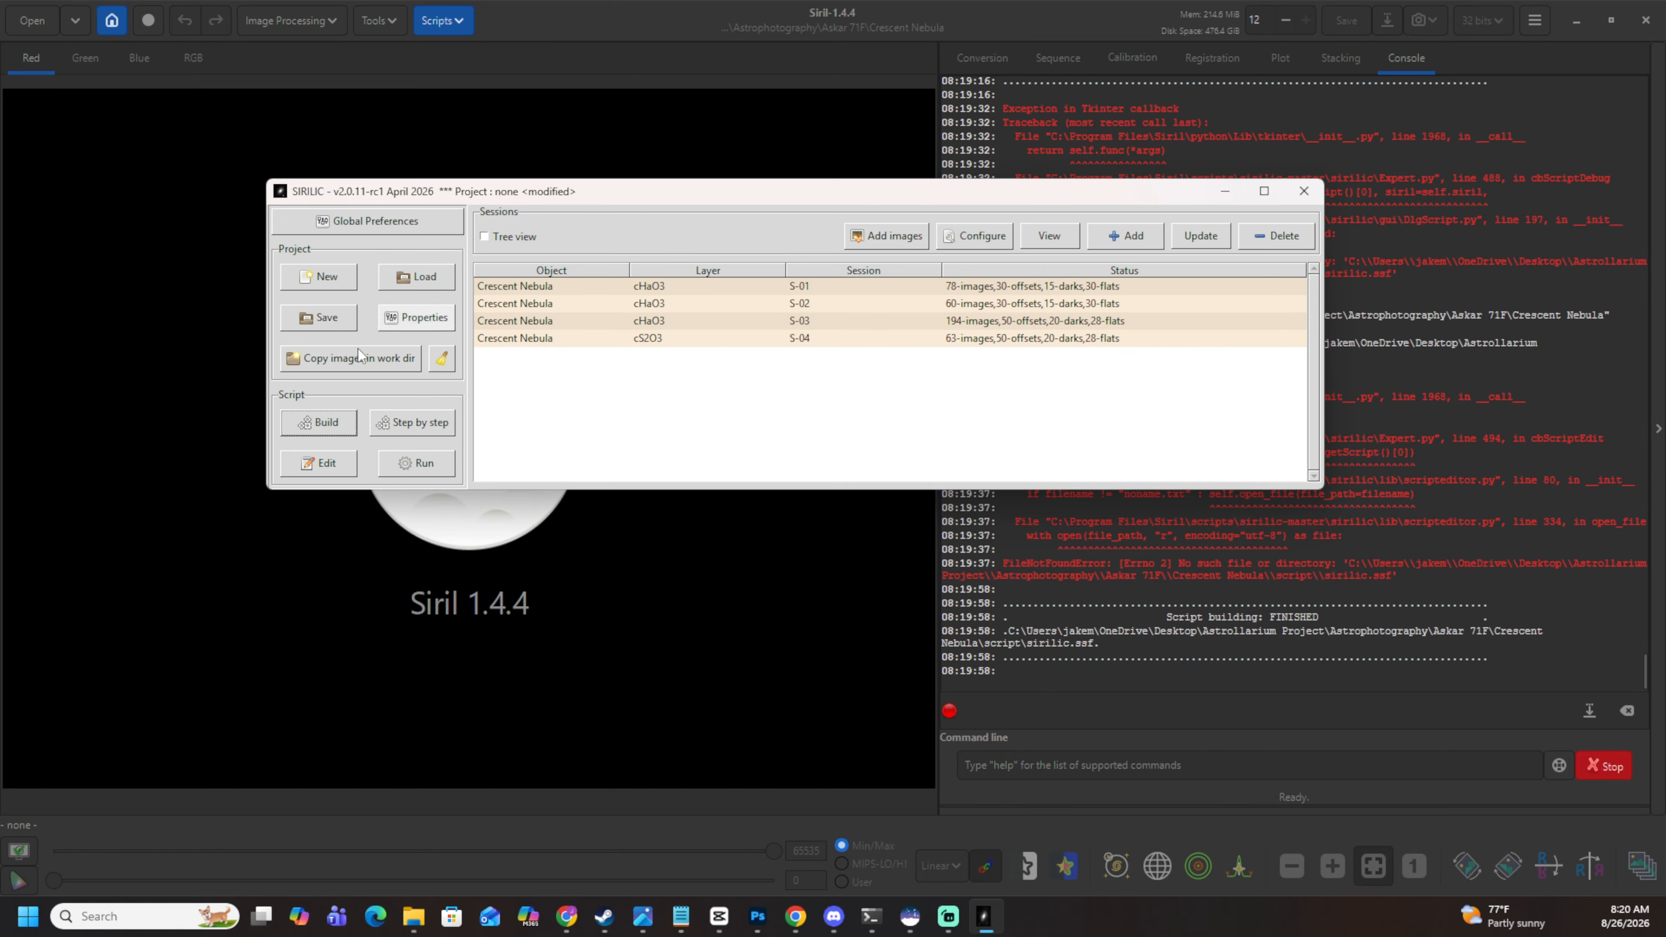
pyautogui.click(422, 467)
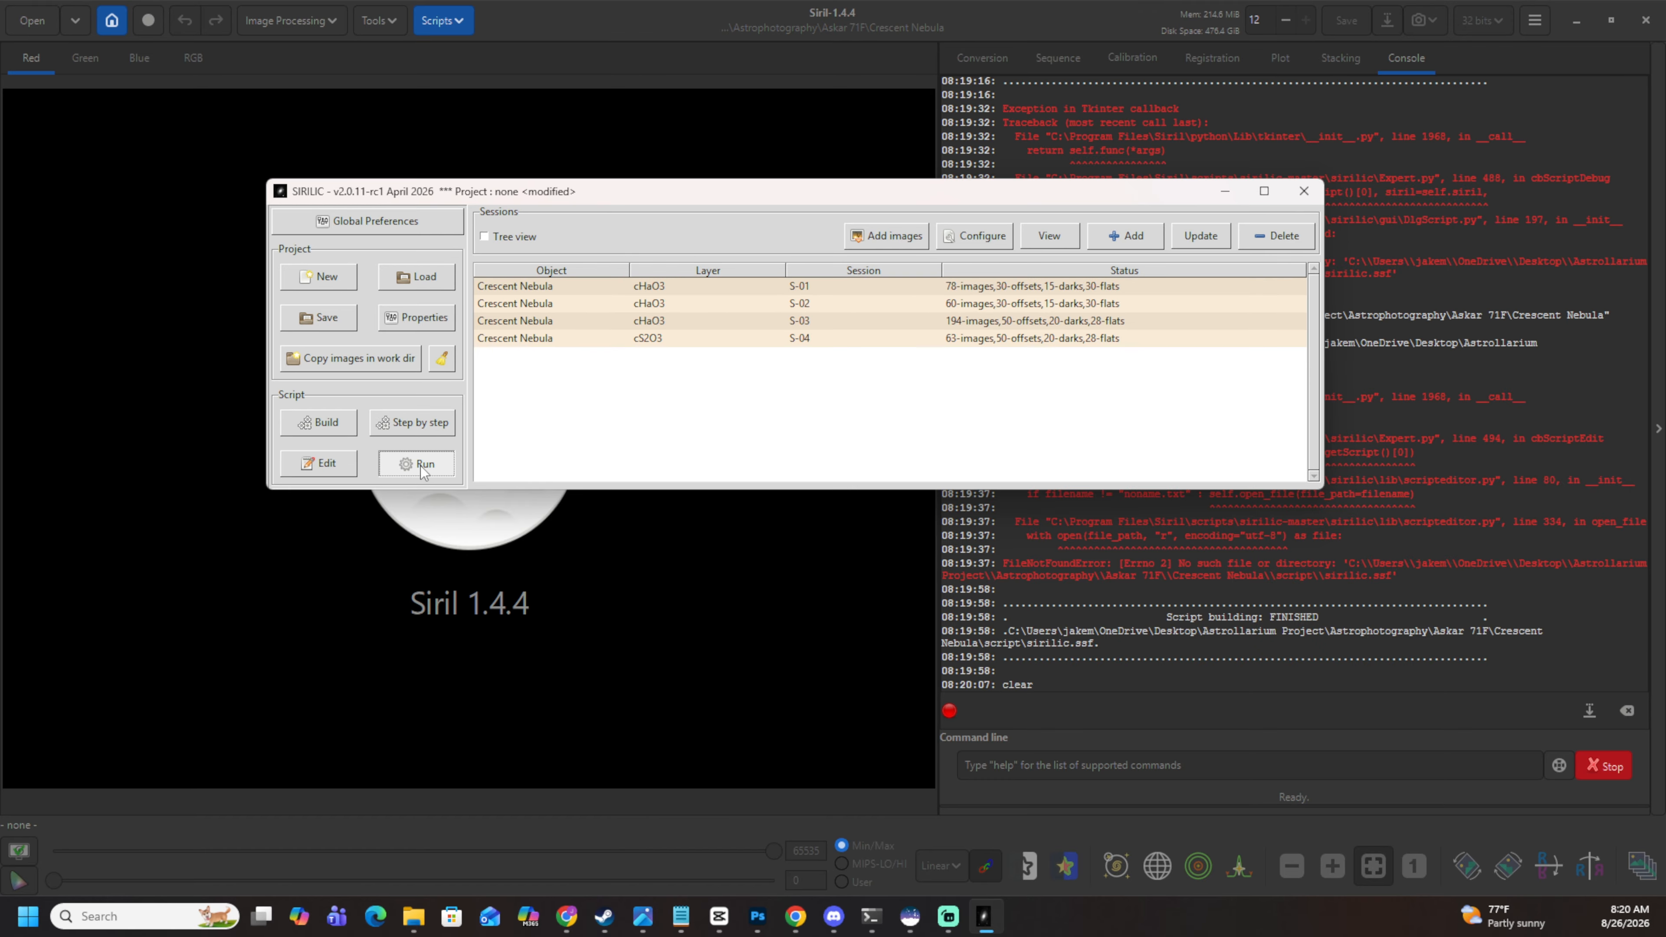
pyautogui.click(1105, 772)
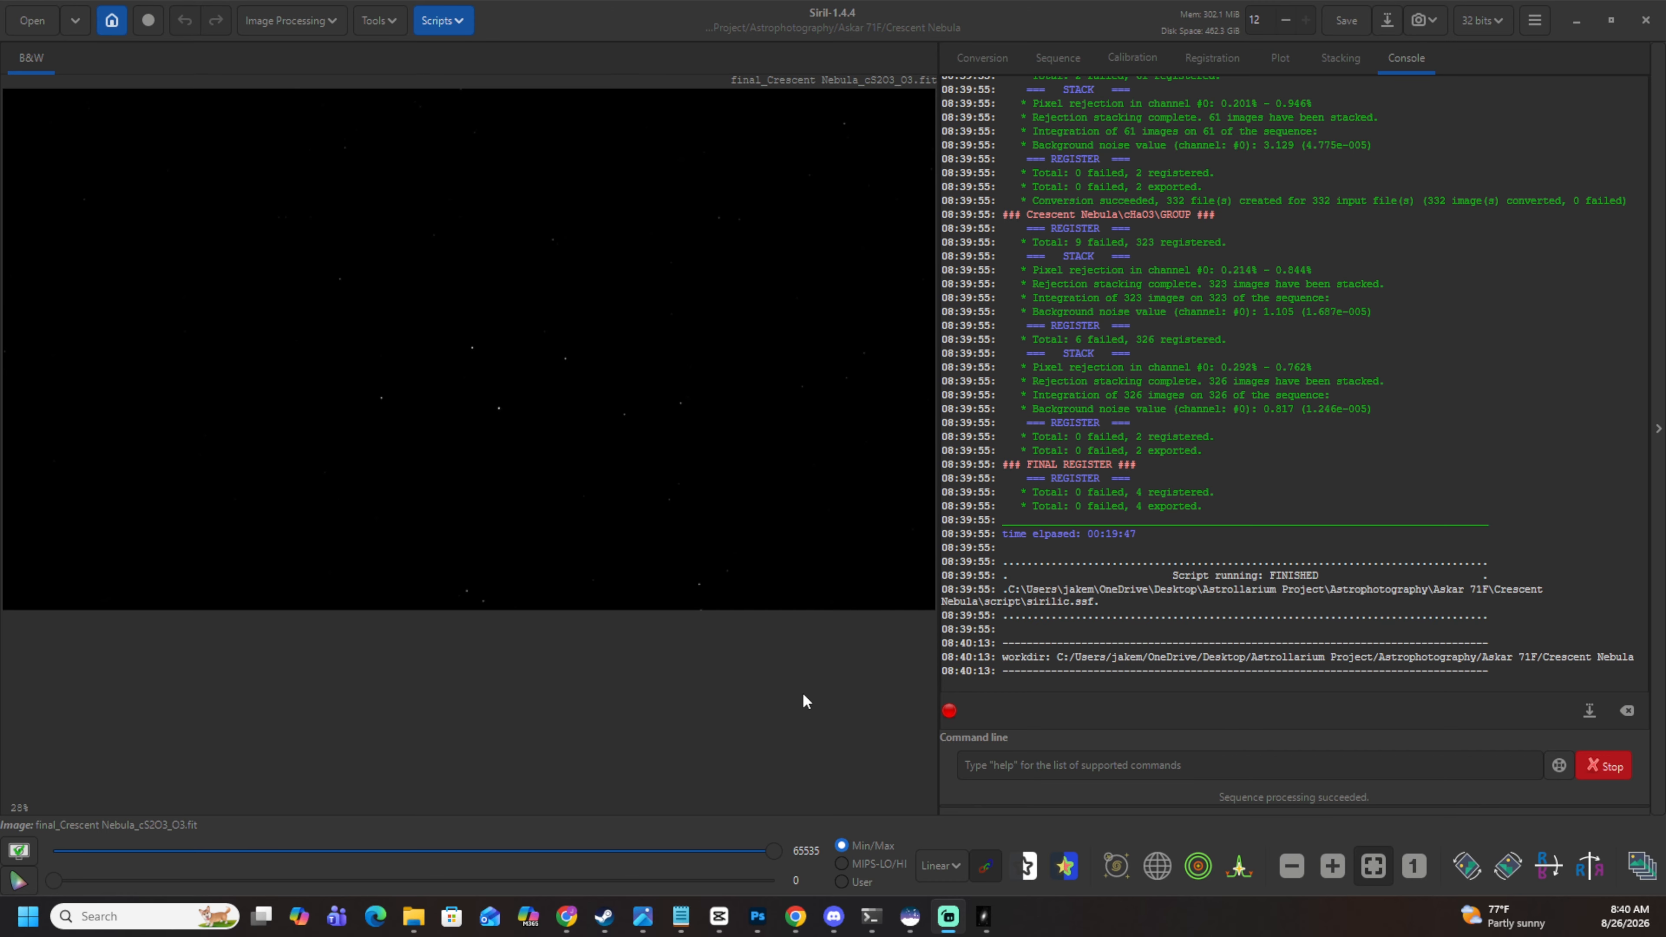
# Bring Sirilic back up, check the compression settings in its global preferences, accept them and close Sirilic.
pyautogui.moveTo(992, 929)
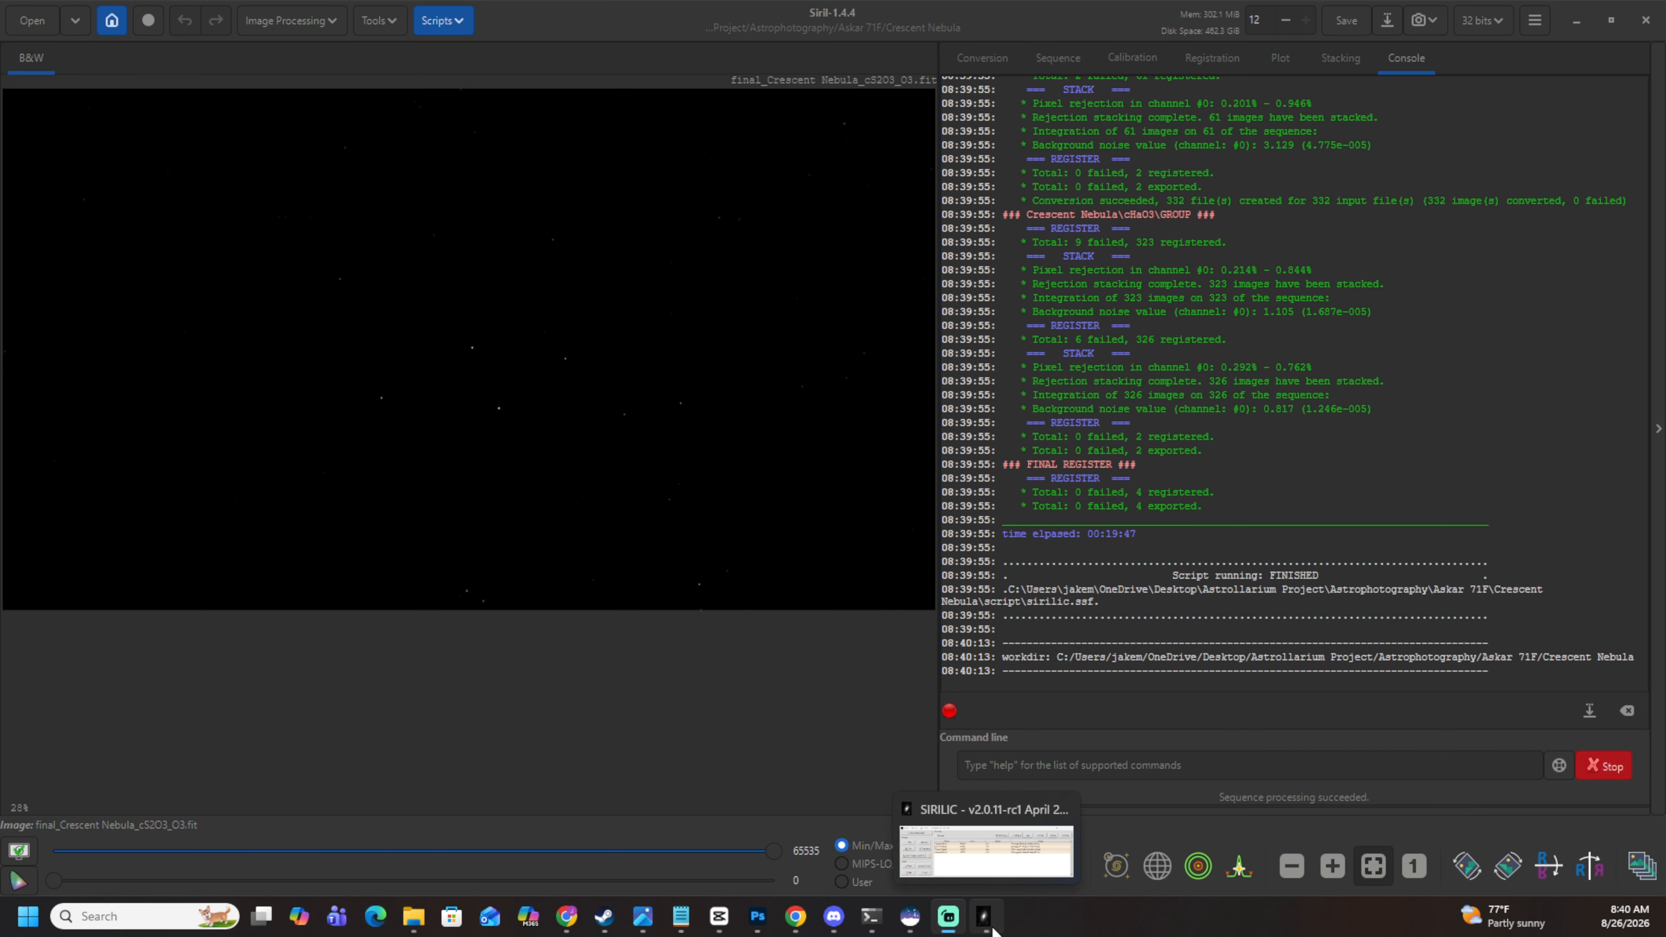
pyautogui.click(992, 930)
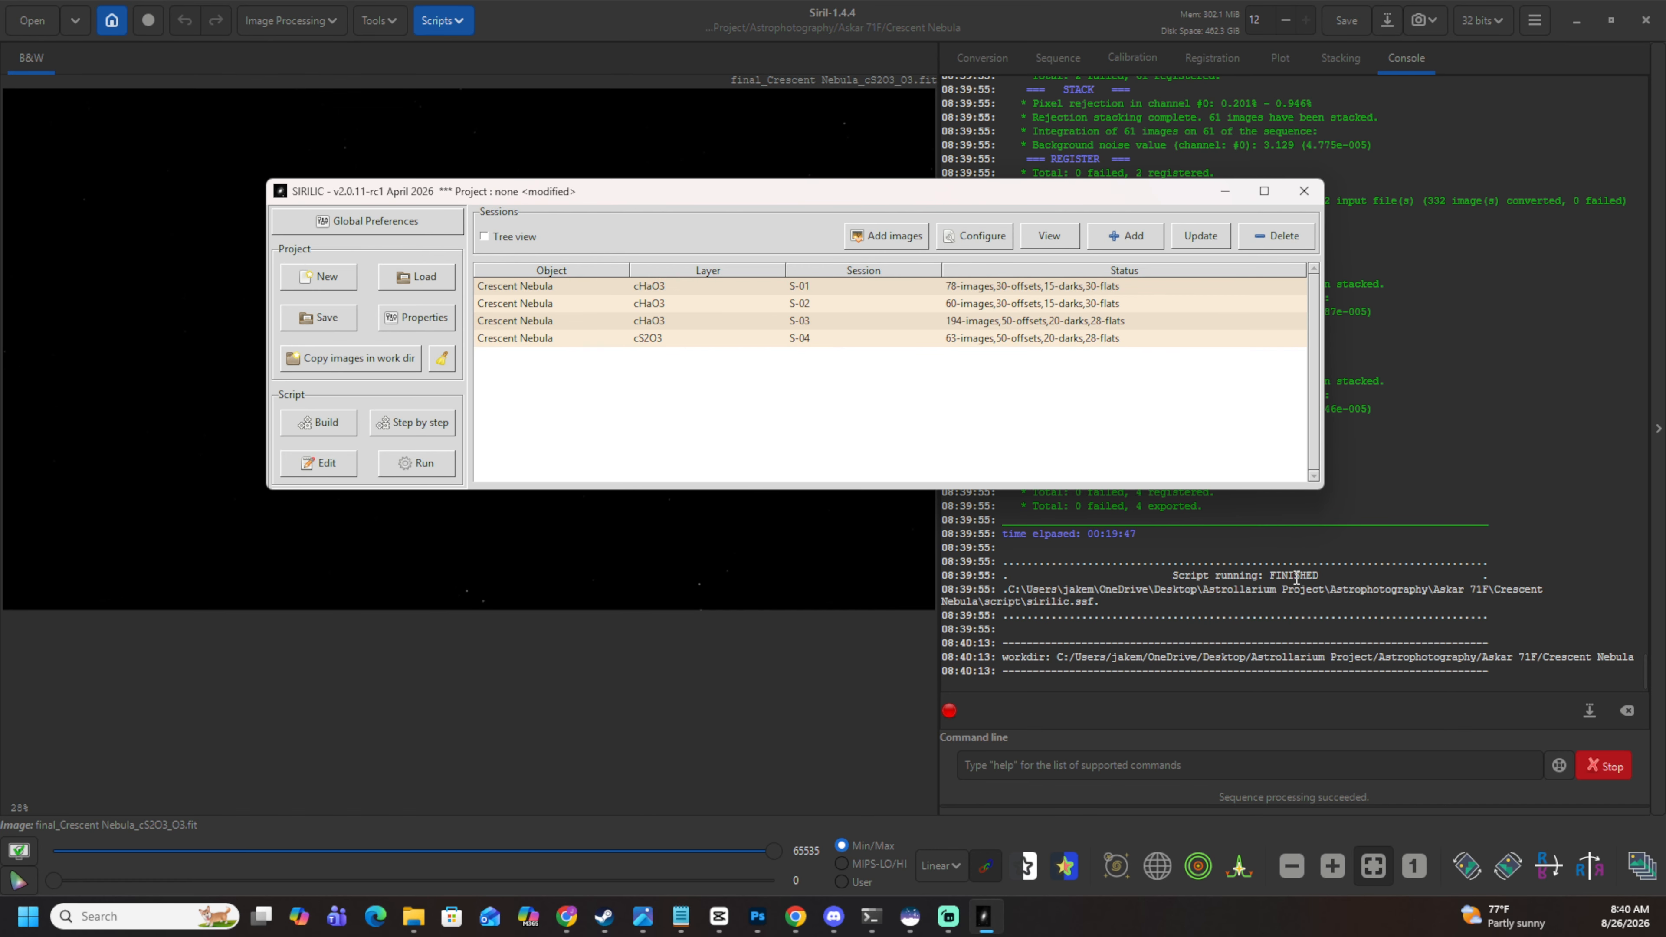
pyautogui.click(413, 227)
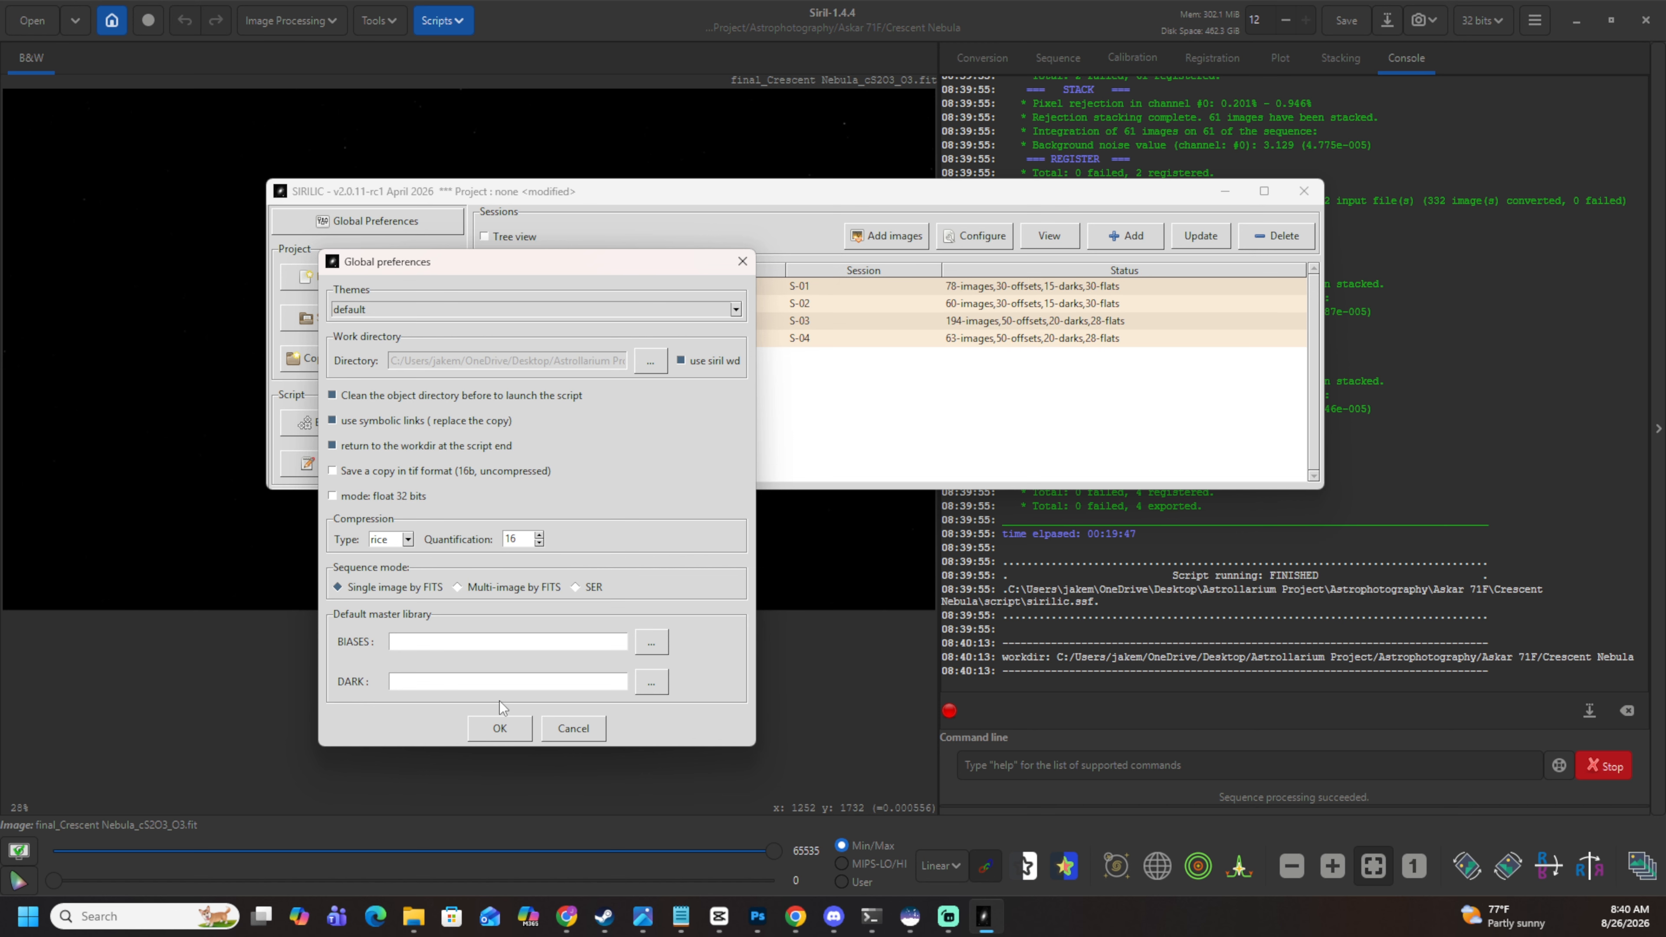
pyautogui.click(500, 727)
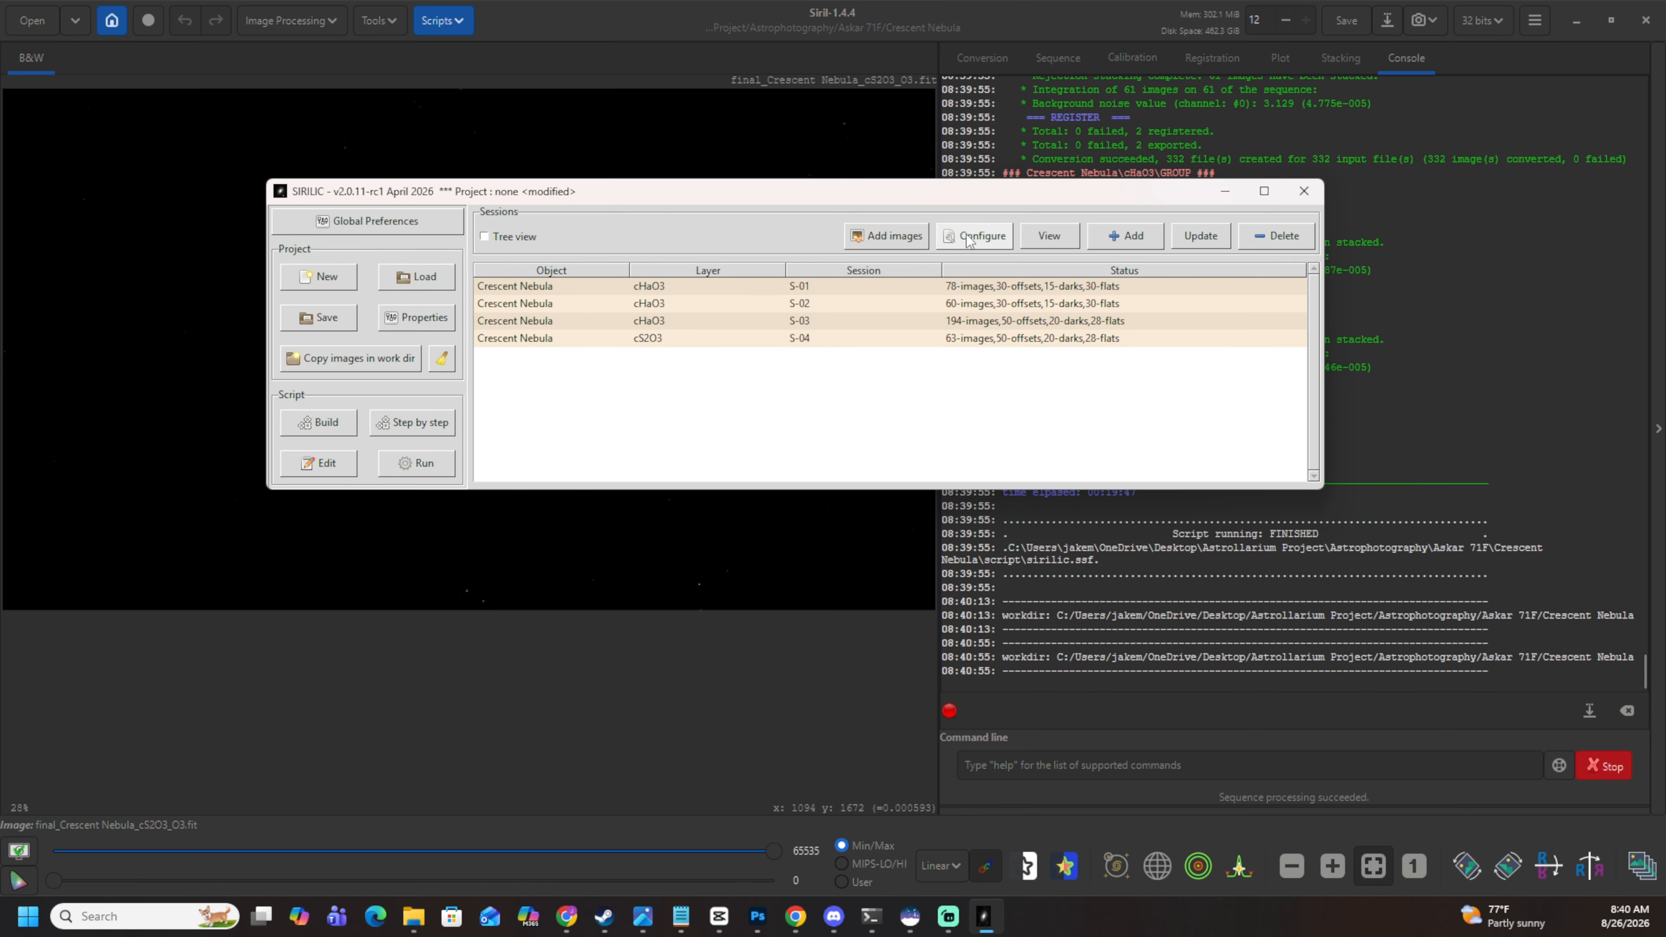
pyautogui.click(1308, 194)
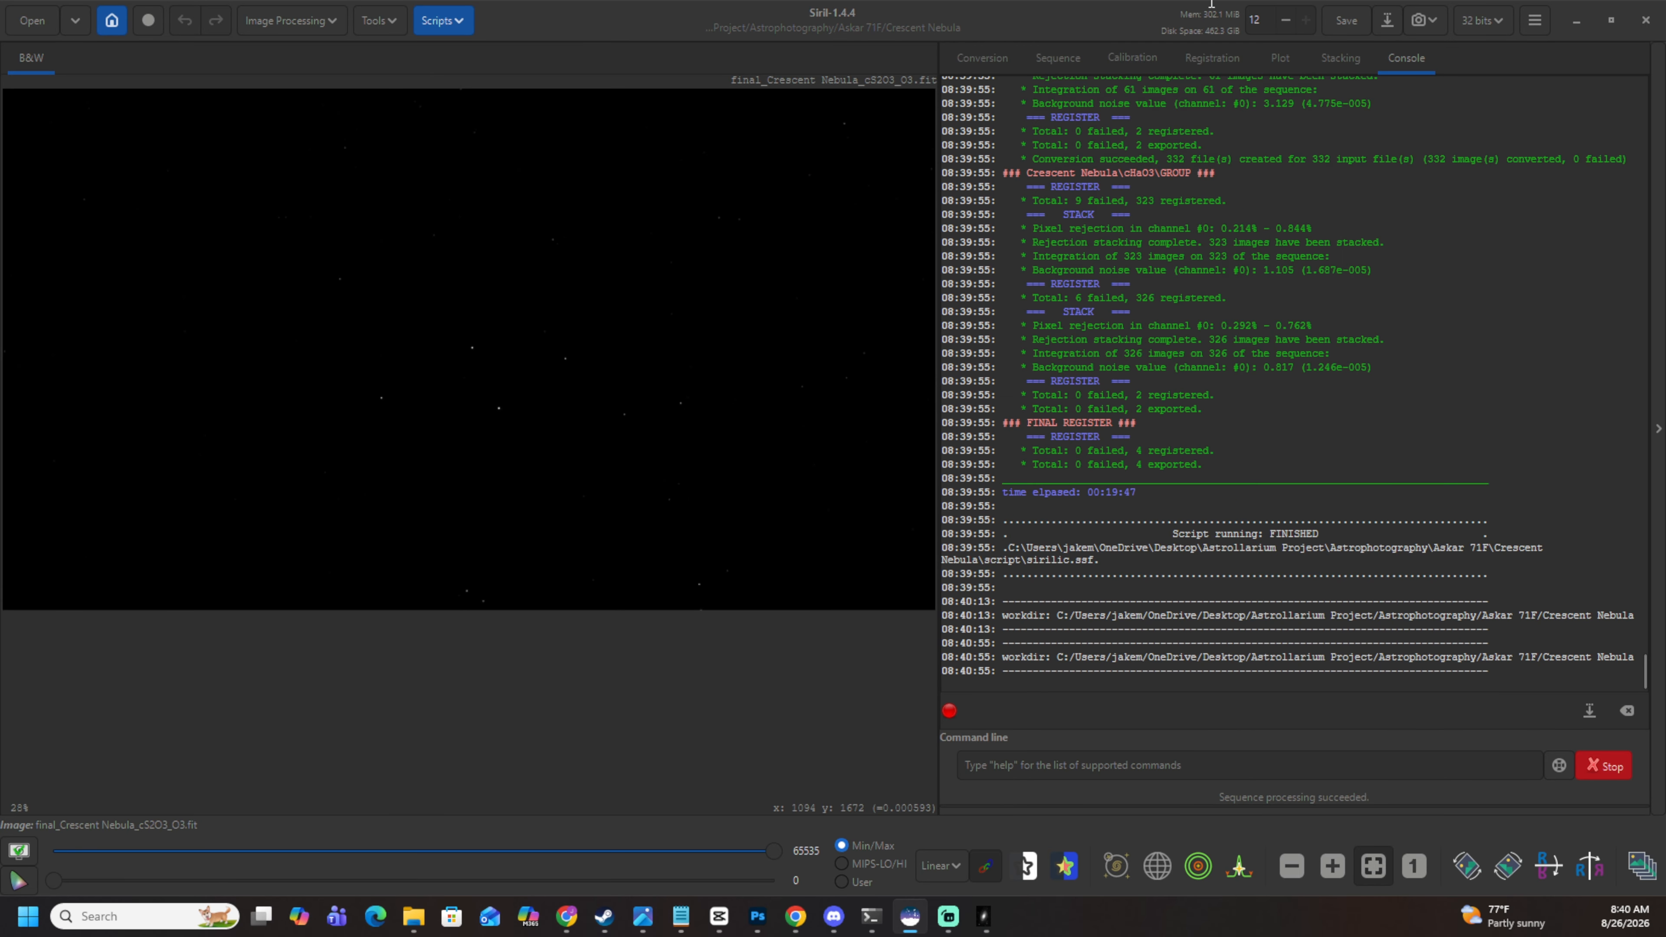
# Set FITS compression to None in Siril's FITS options and apply the preferences.
pyautogui.click(1535, 25)
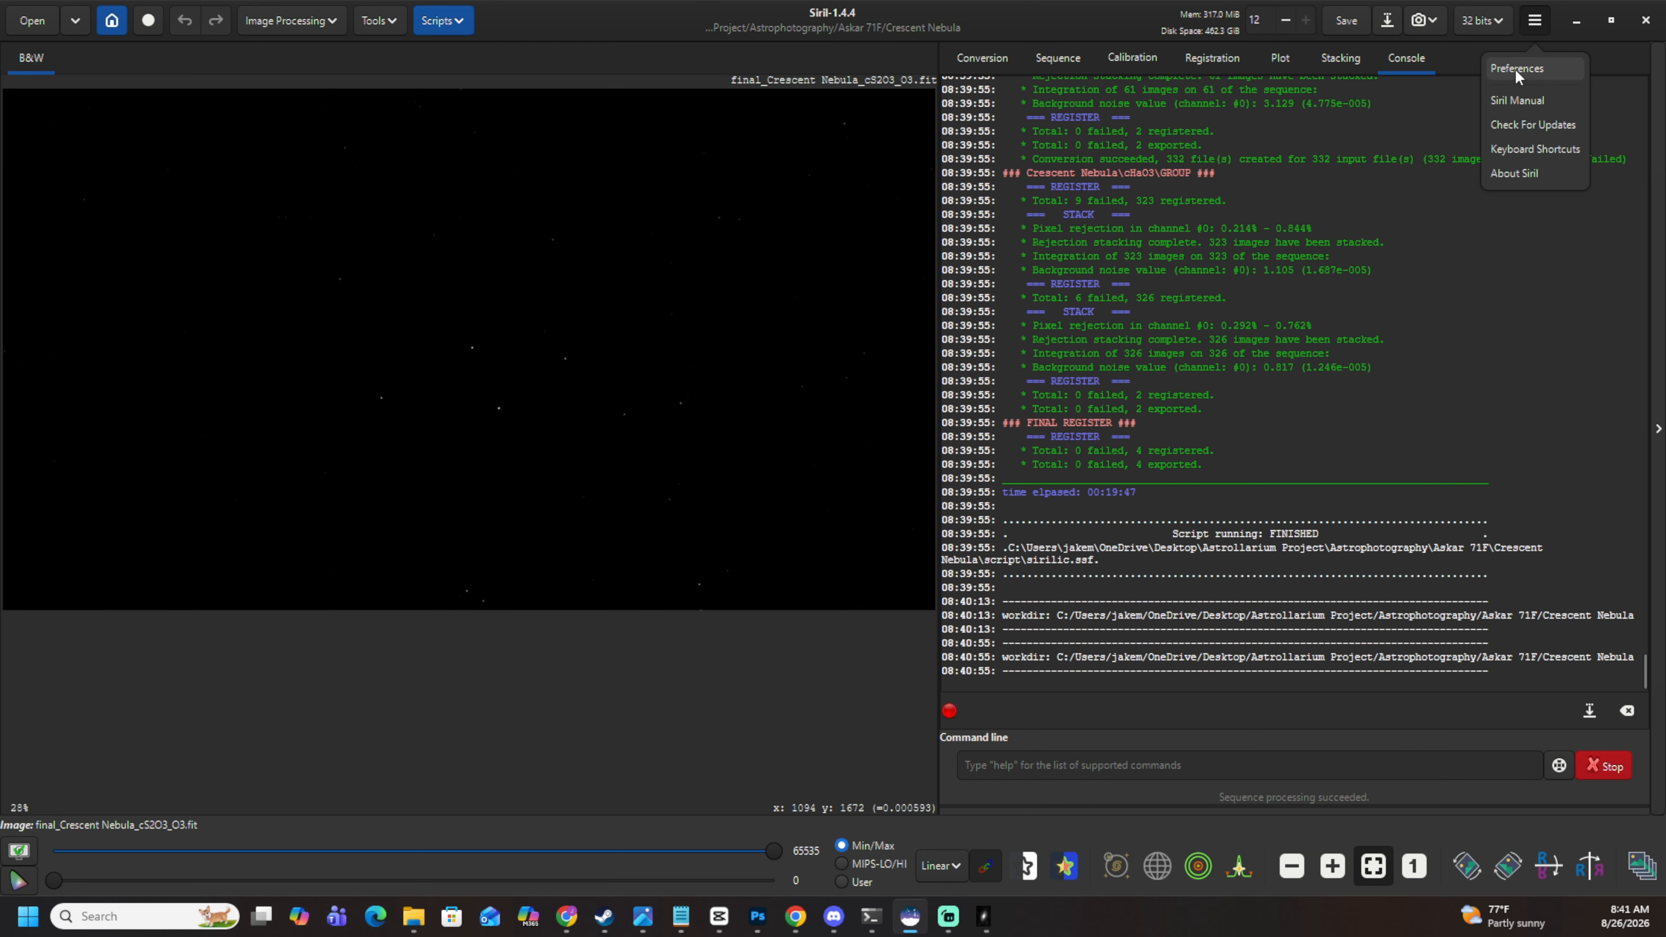
pyautogui.click(1542, 68)
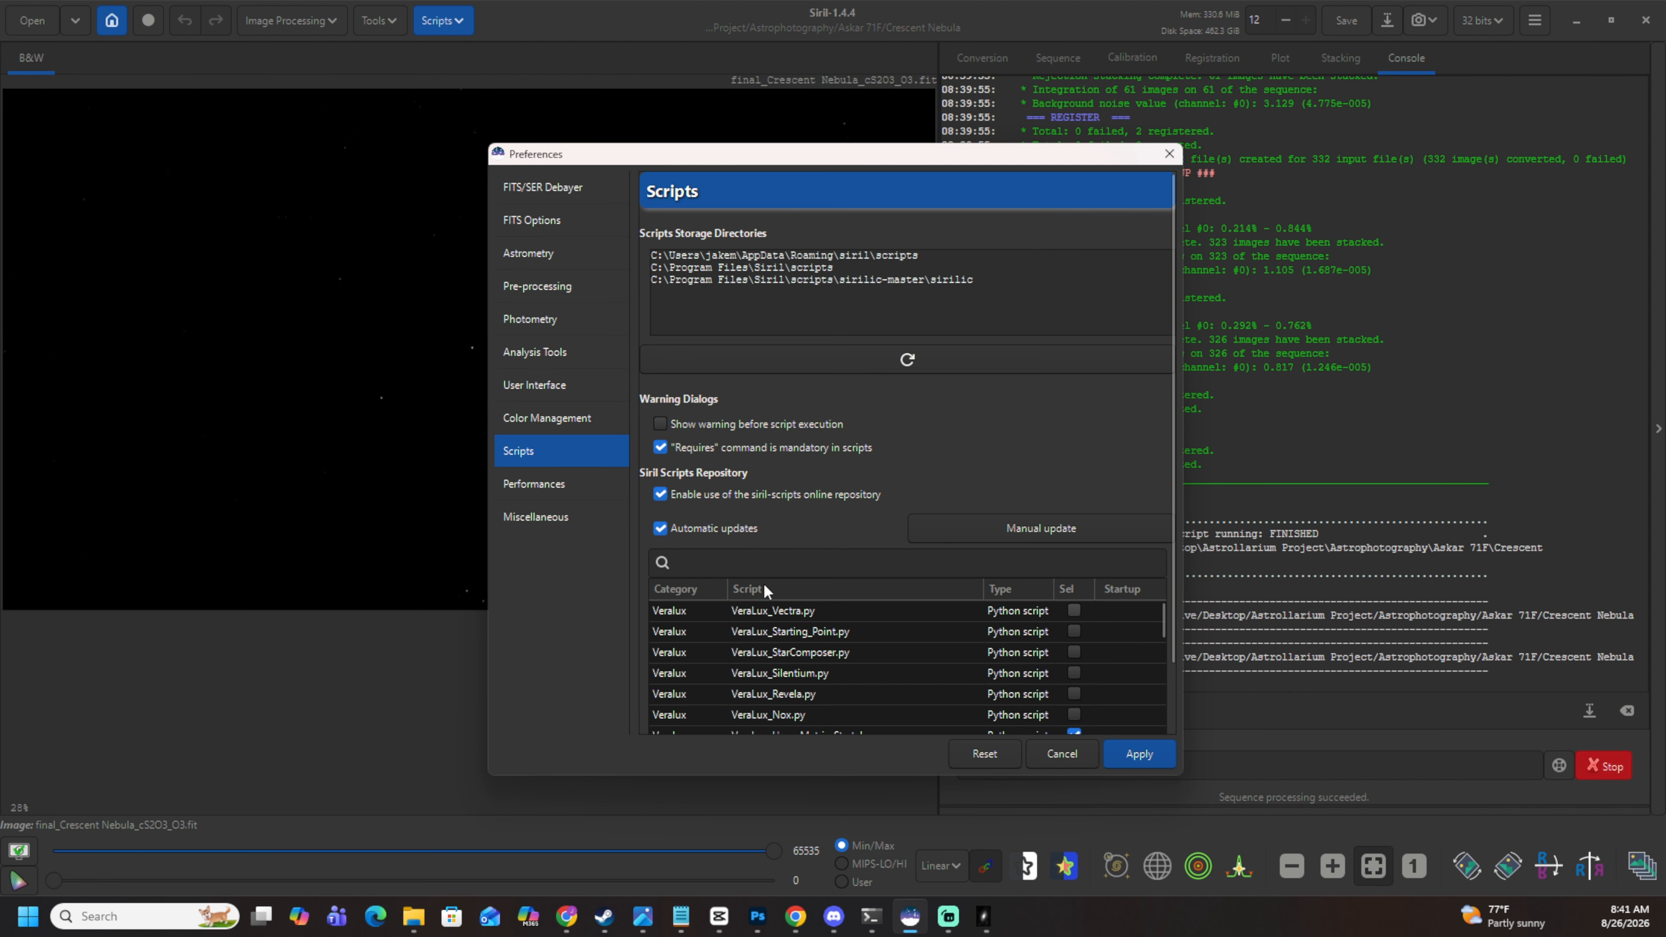
pyautogui.click(575, 235)
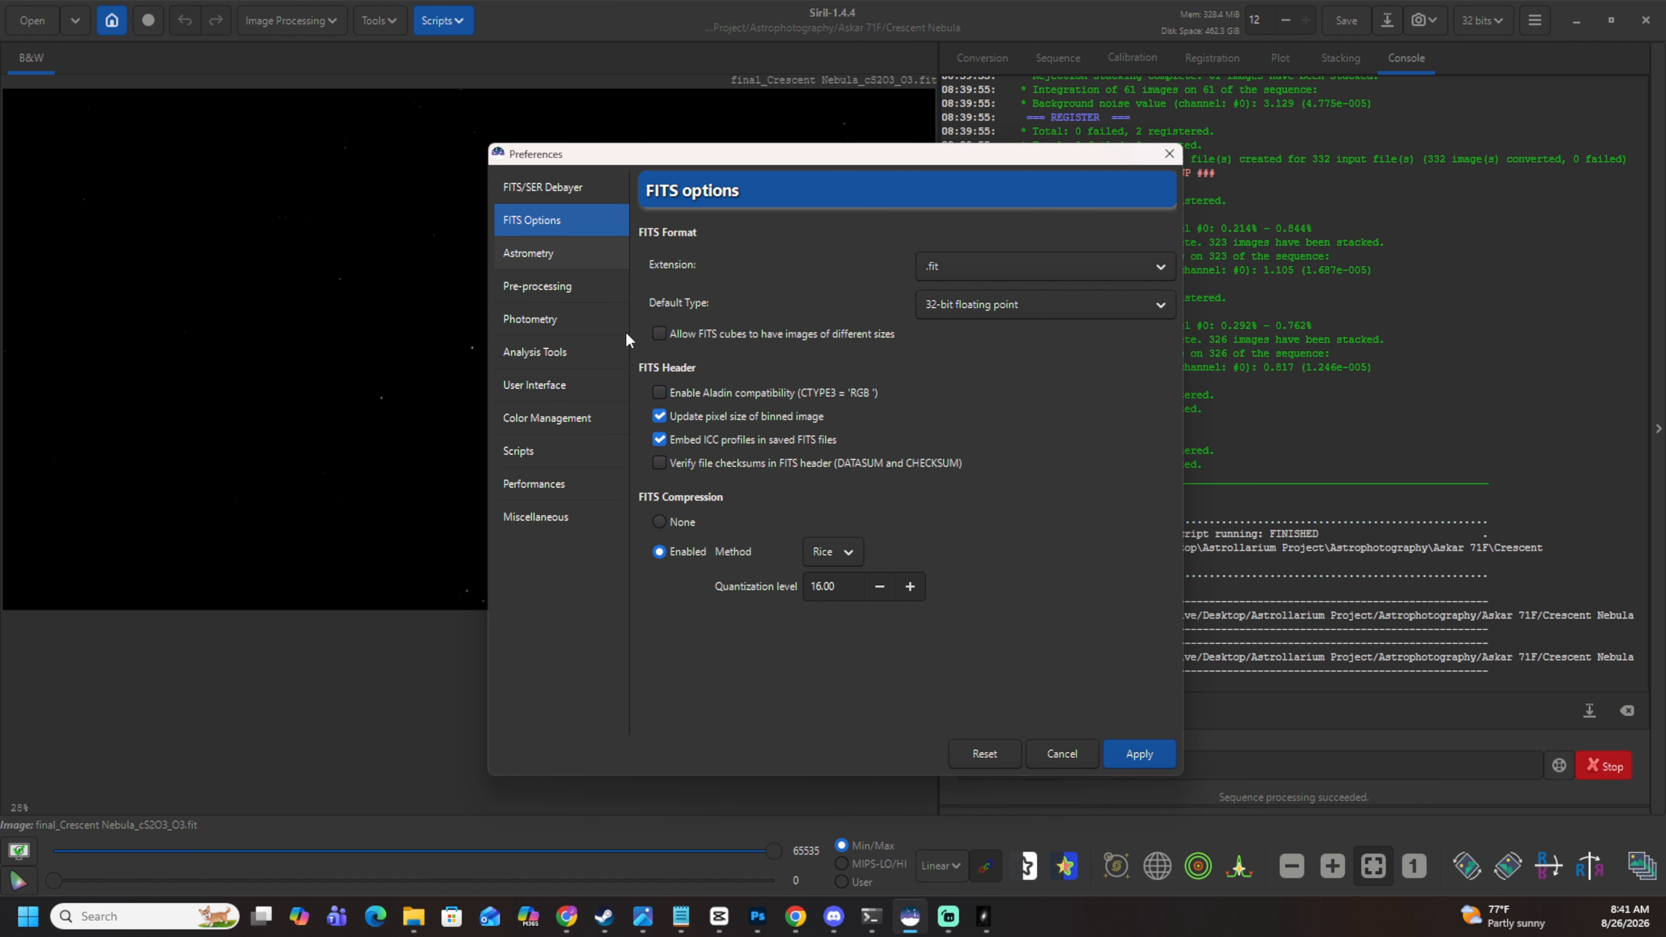
pyautogui.click(661, 520)
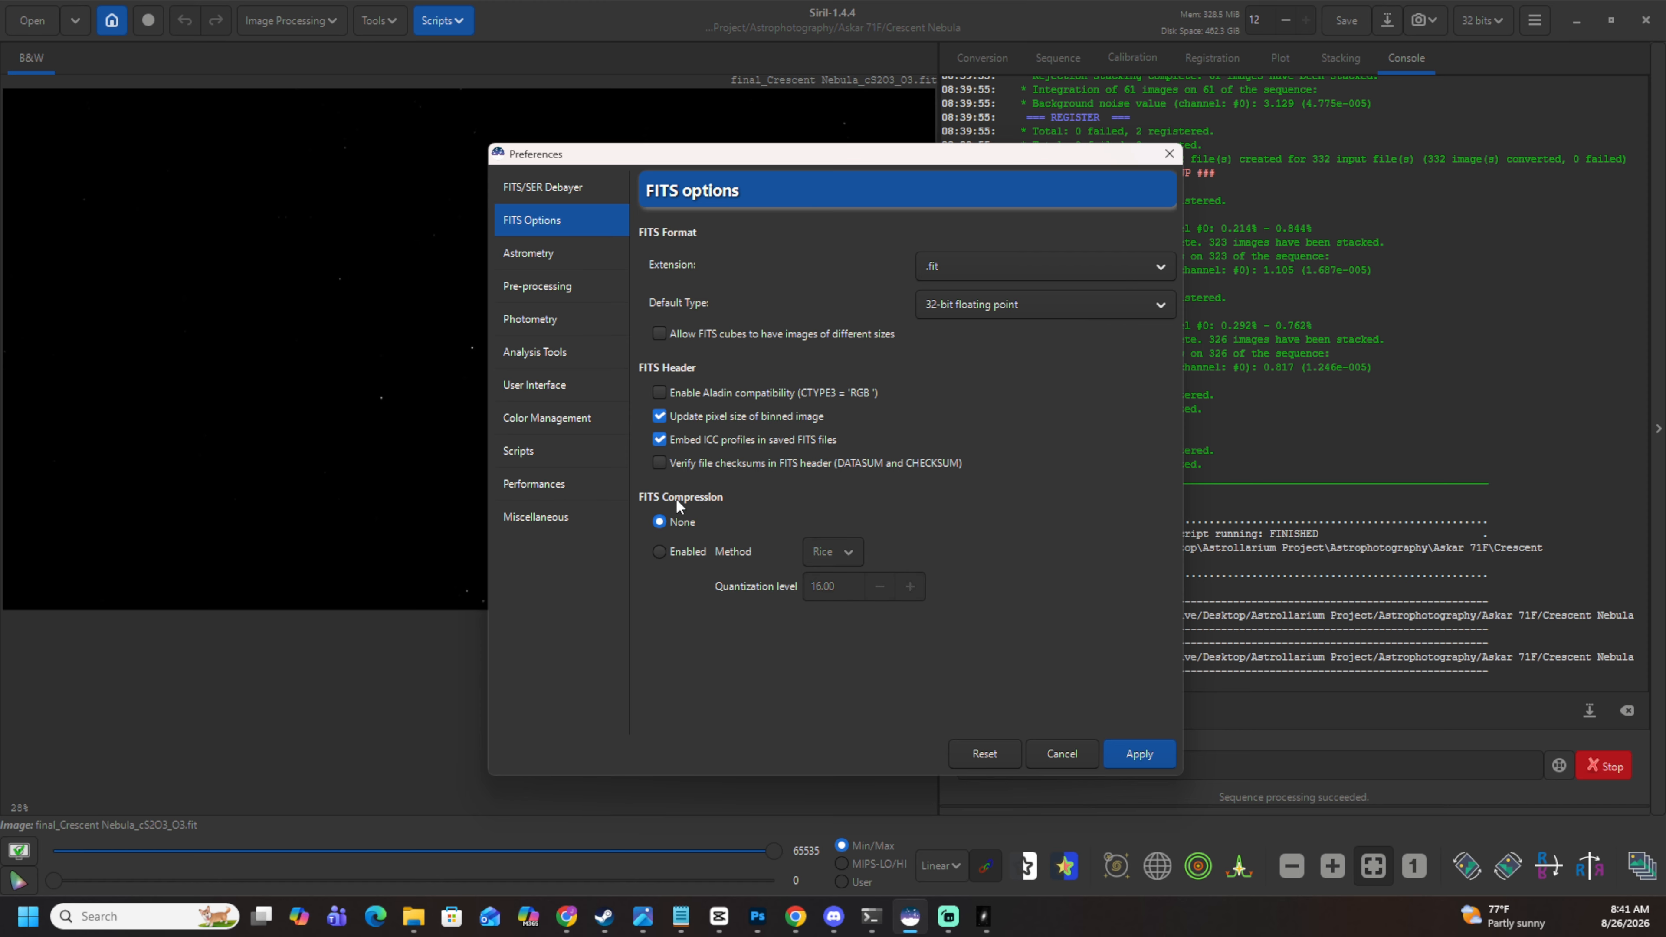
pyautogui.click(1143, 756)
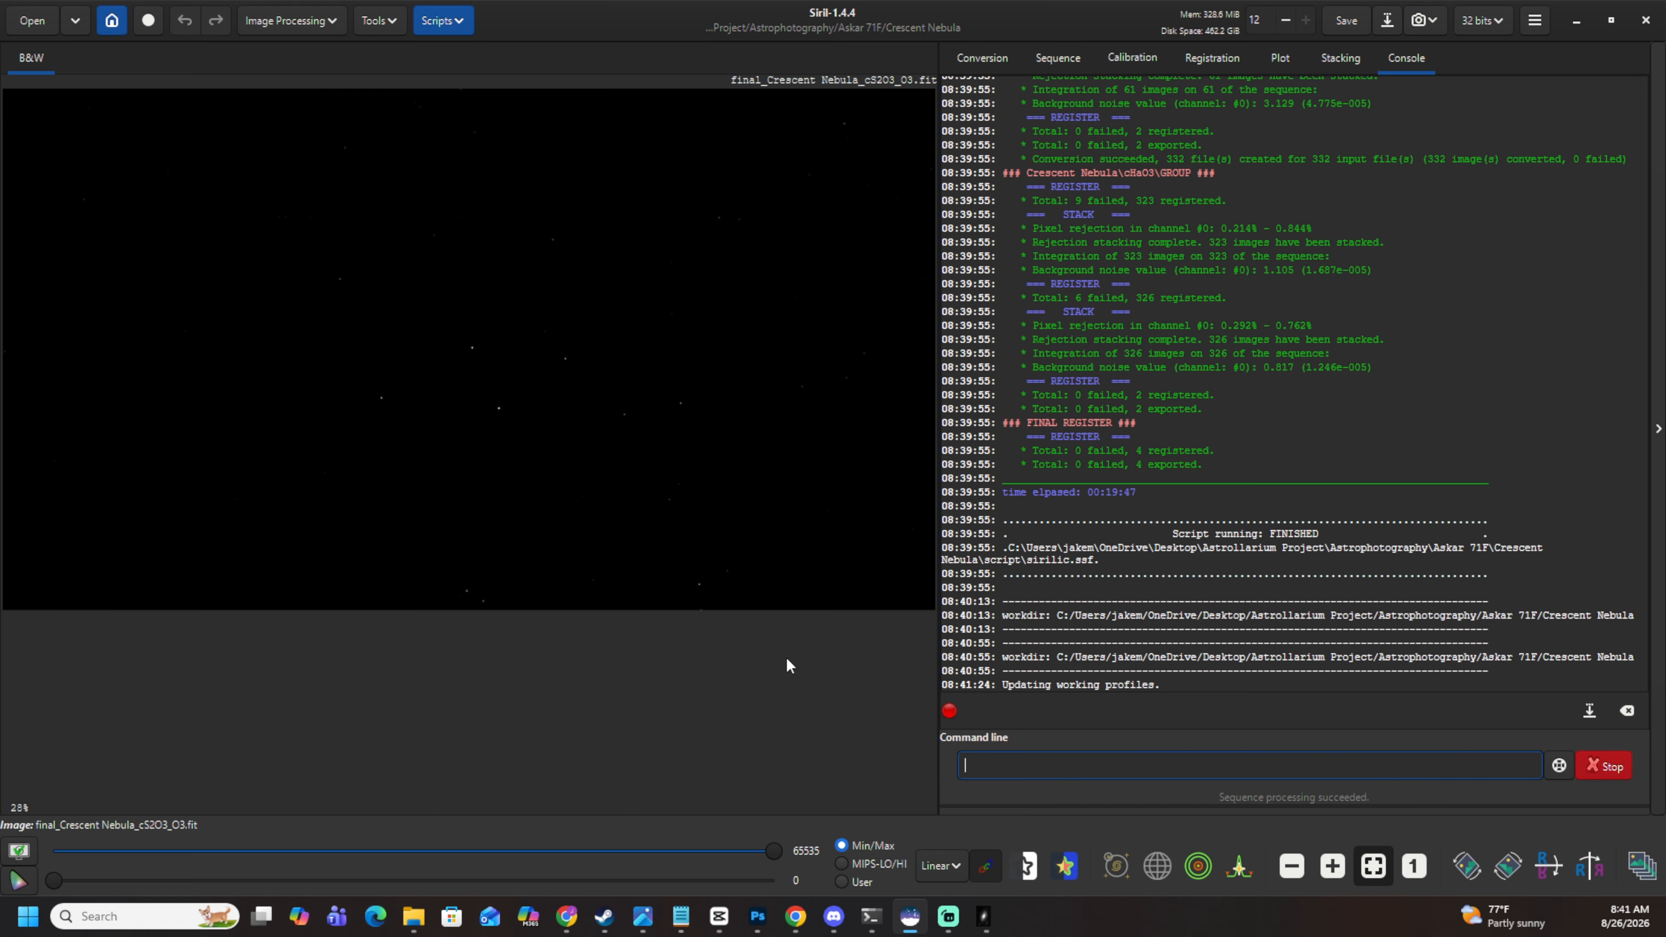
# Examine the console log for the registered and failed frames of the cHaO3 group and the preceding 63-image session.
pyautogui.scroll(-1, 1298, 538)
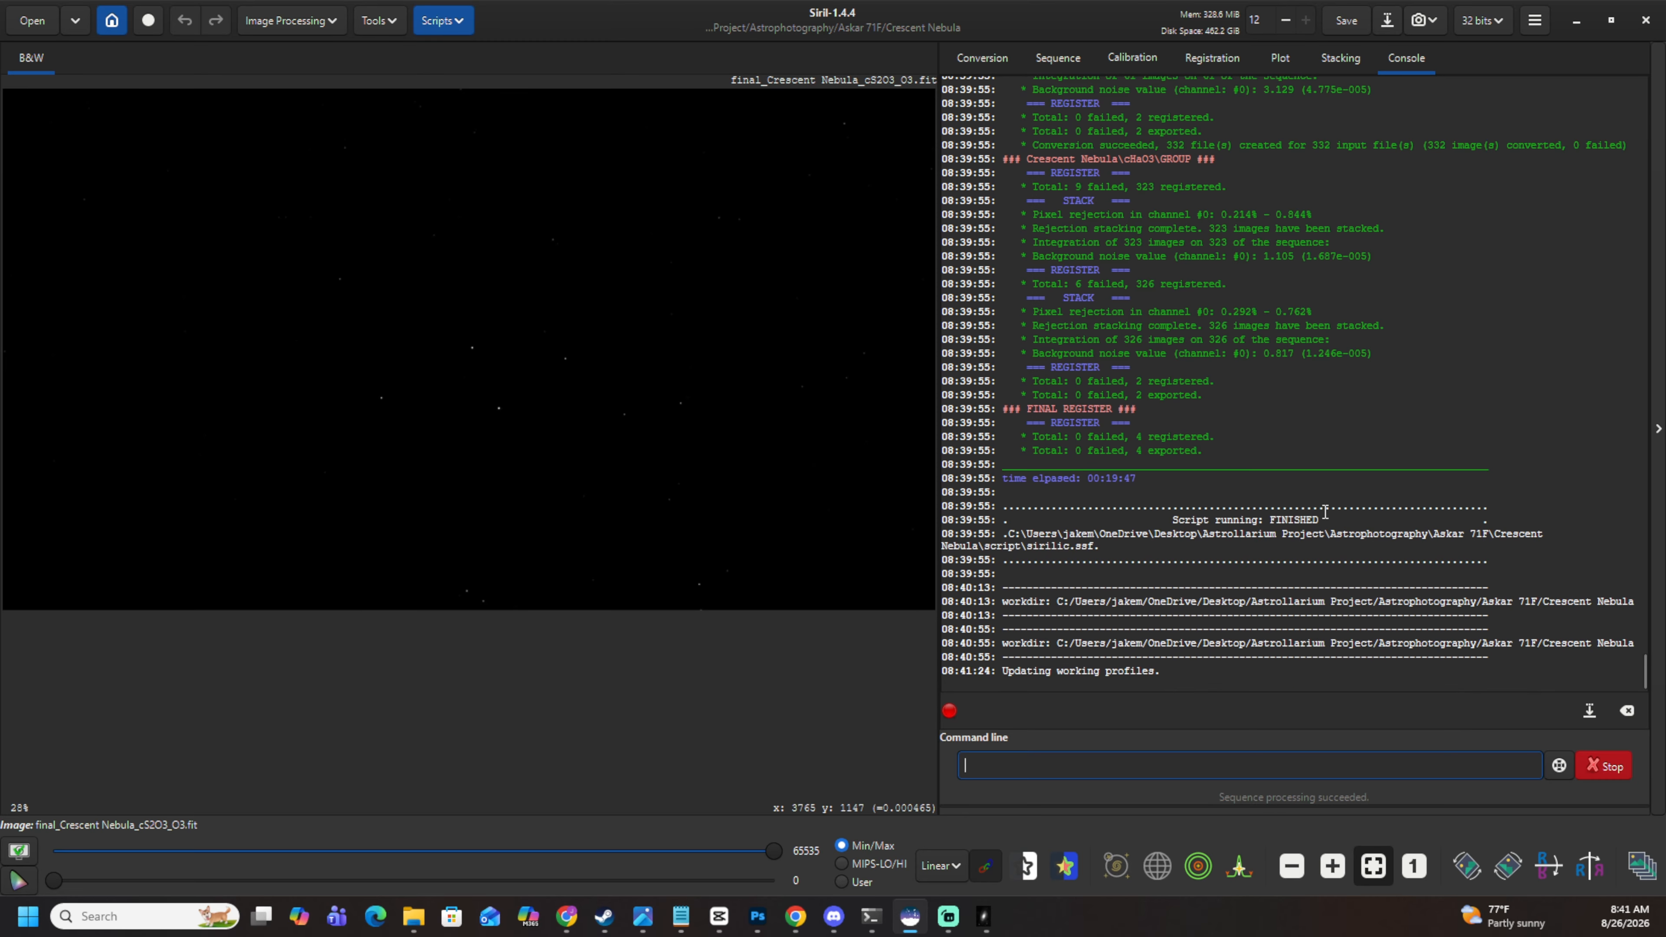
pyautogui.scroll(5, 1325, 512)
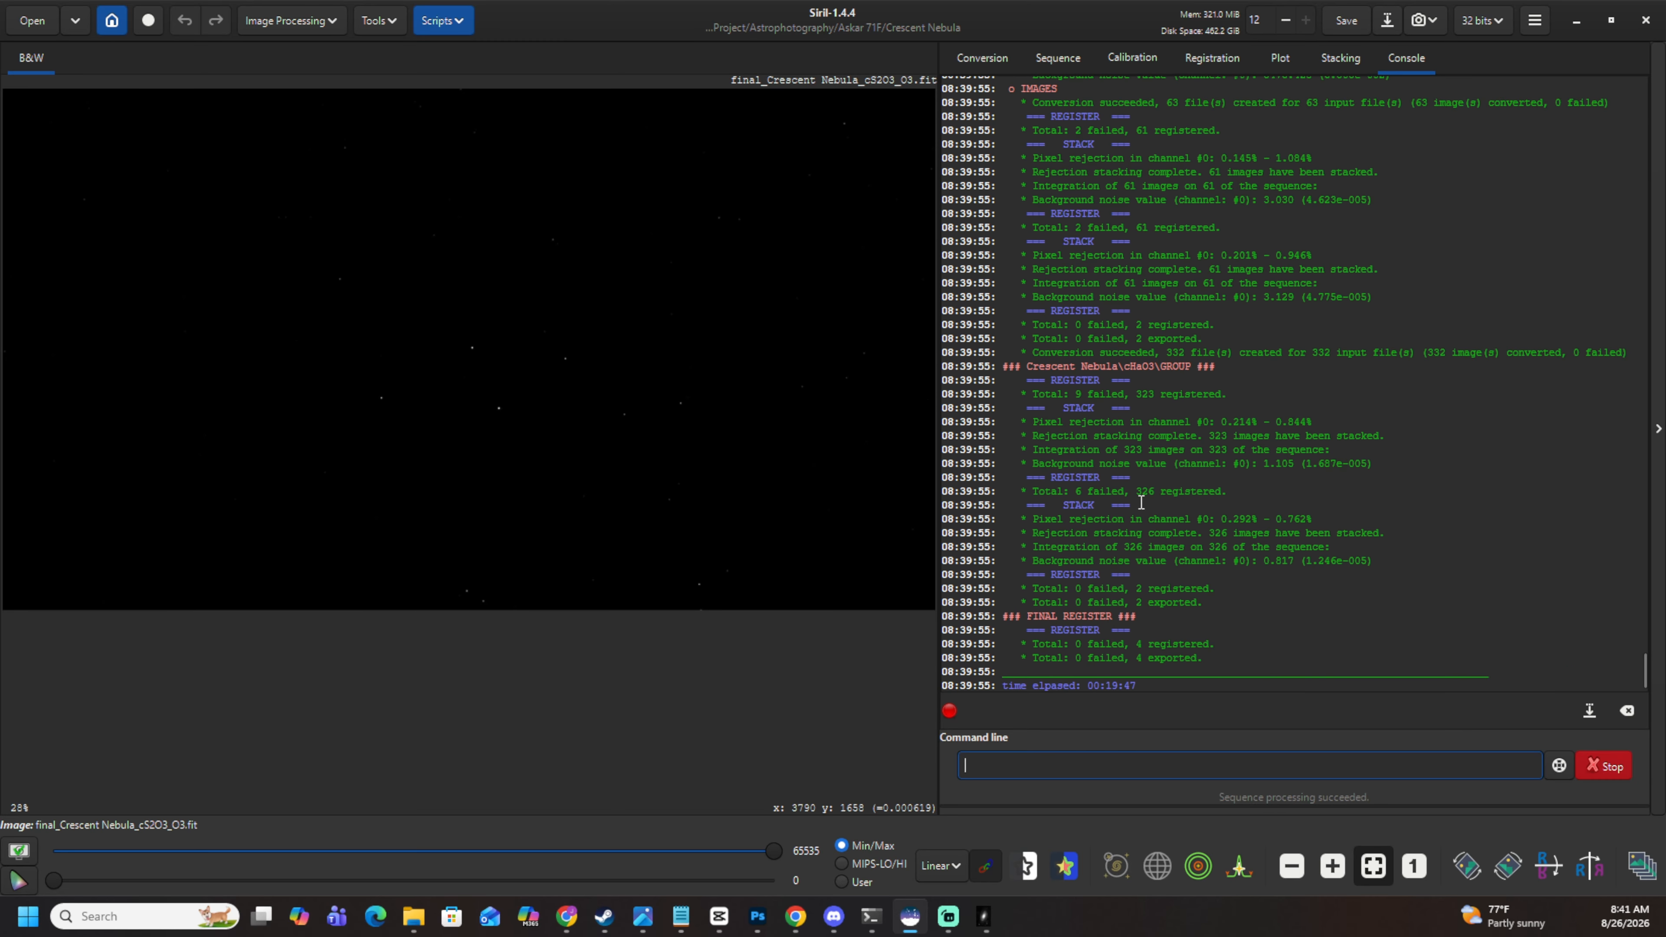
pyautogui.moveTo(1237, 498); pyautogui.dragTo(1105, 489)
pyautogui.click(1066, 287)
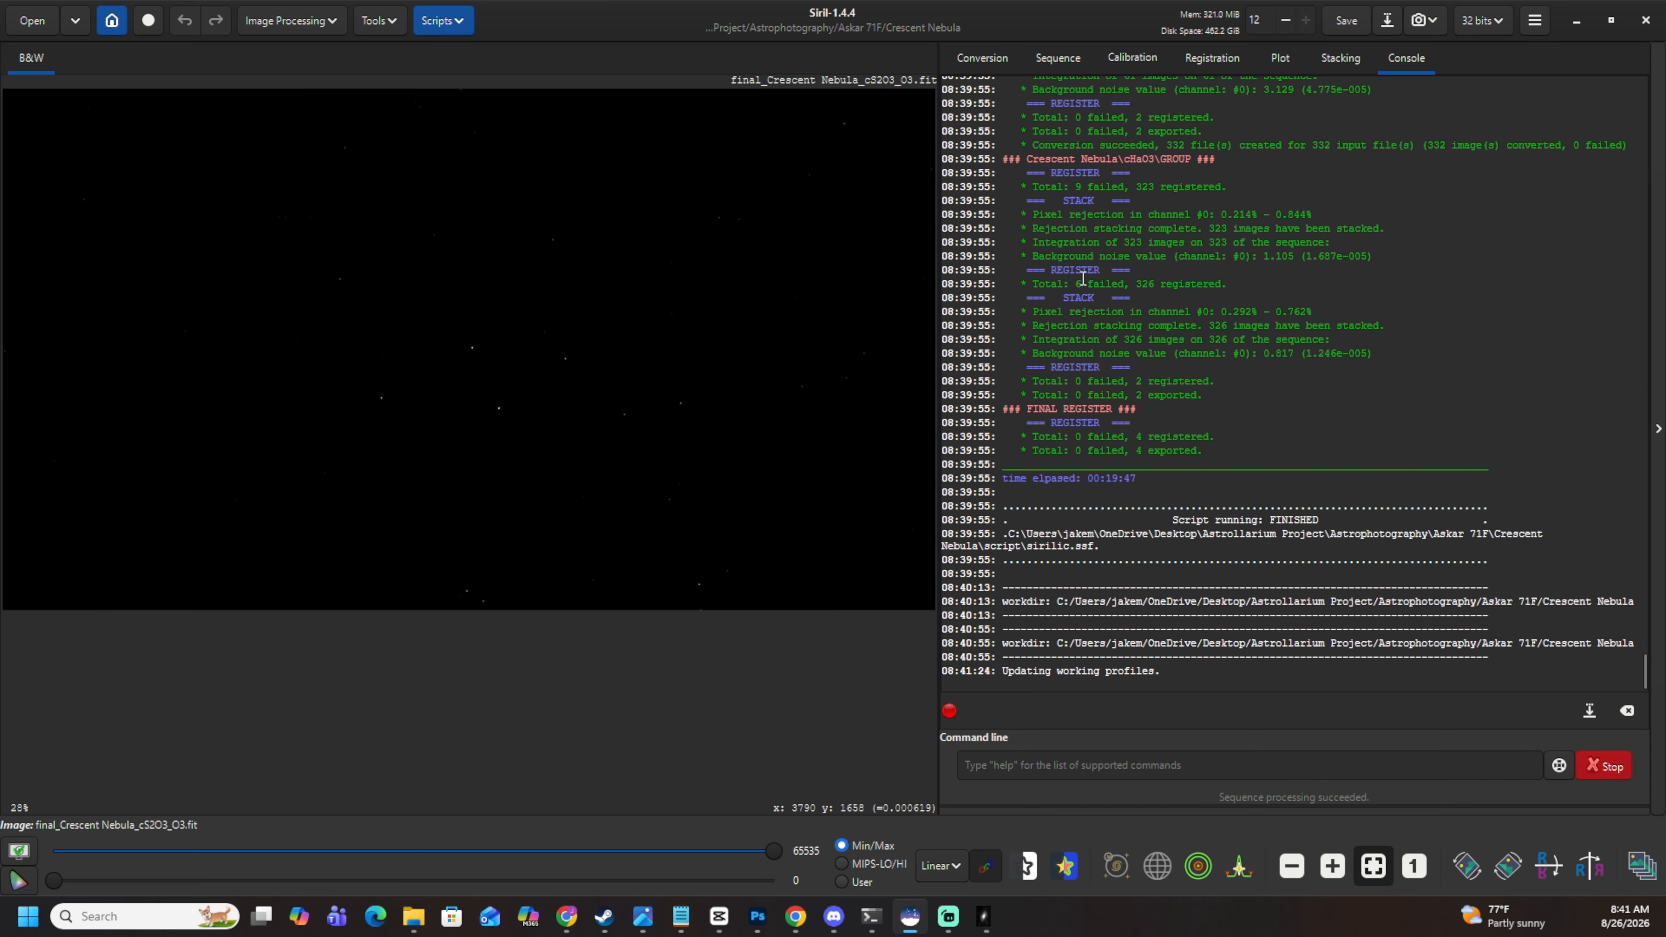
pyautogui.moveTo(1077, 283); pyautogui.dragTo(1238, 281)
pyautogui.click(1238, 292)
pyautogui.scroll(4, 1273, 419)
pyautogui.scroll(2, 1273, 418)
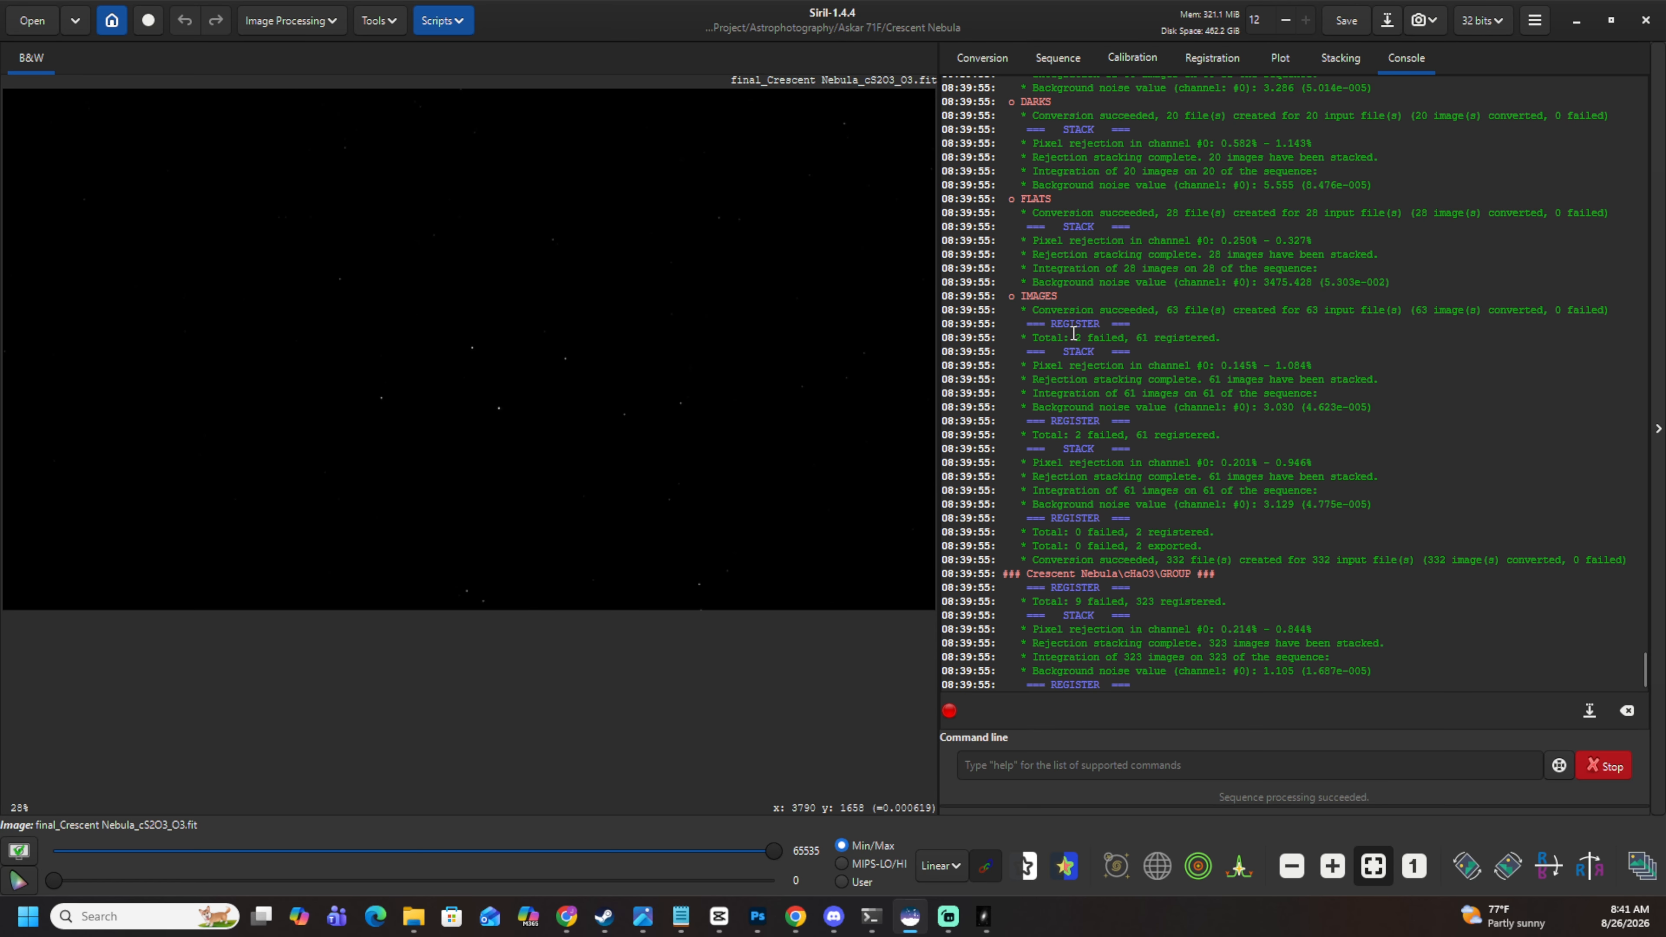
# Examine the console summary for cHaO3 sessions S-01 to S-03 and cS2O3 session S-04, covering their calibration stacks and converted images.
pyautogui.scroll(1, 1191, 367)
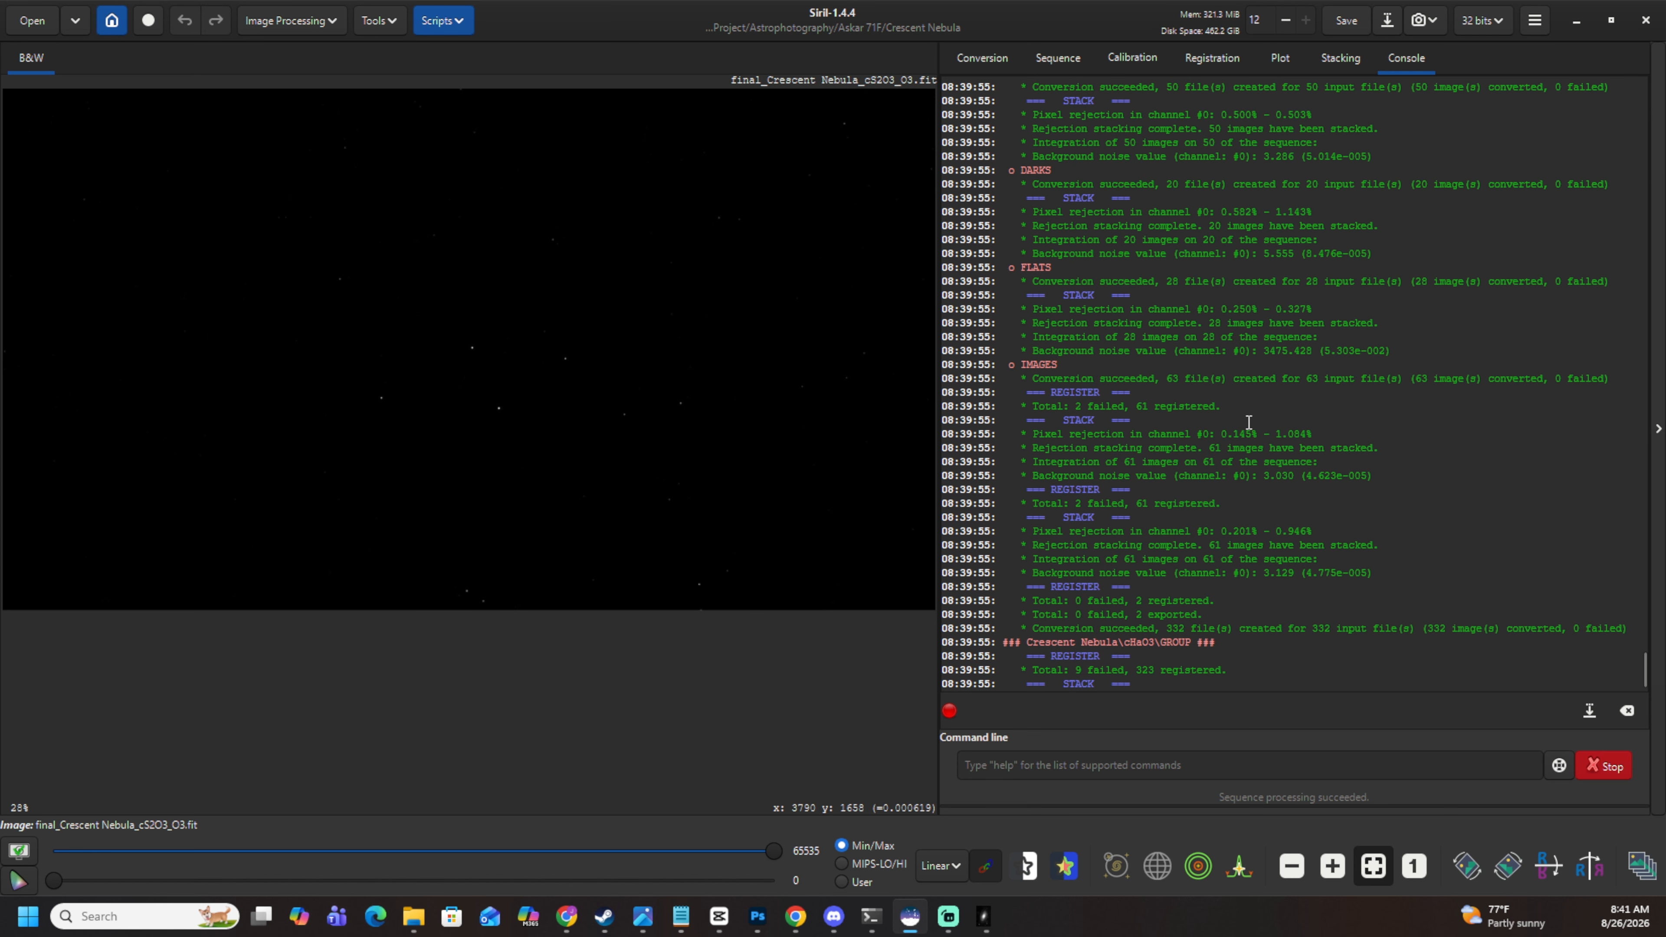
pyautogui.scroll(3, 1207, 459)
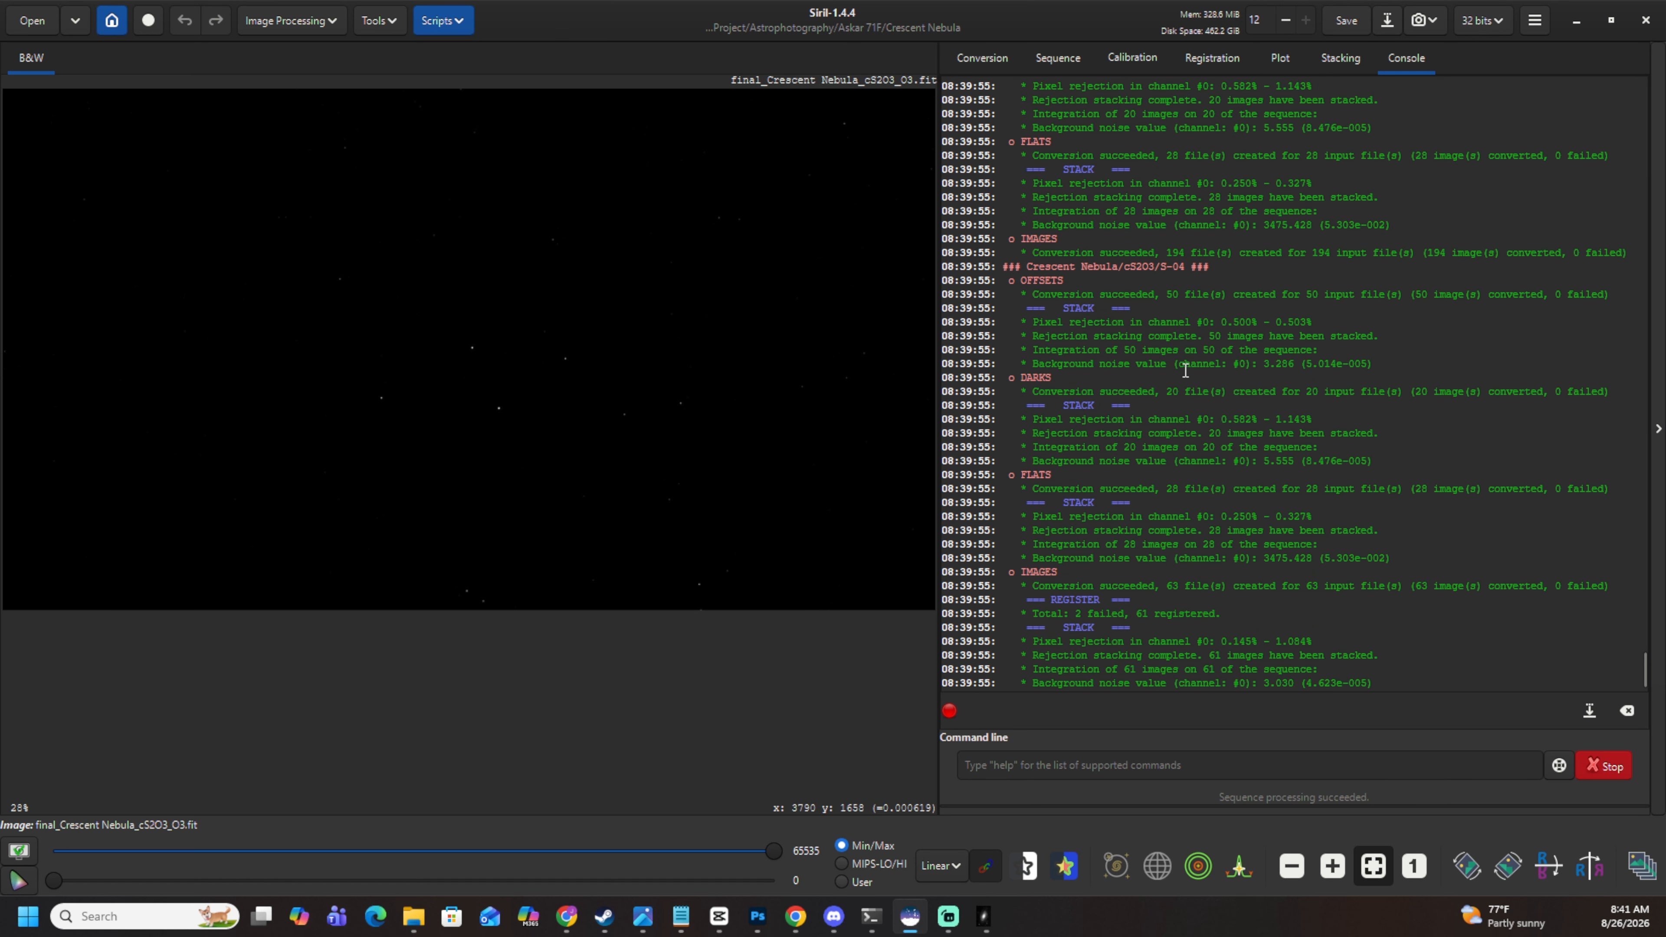
pyautogui.scroll(-6, 1186, 371)
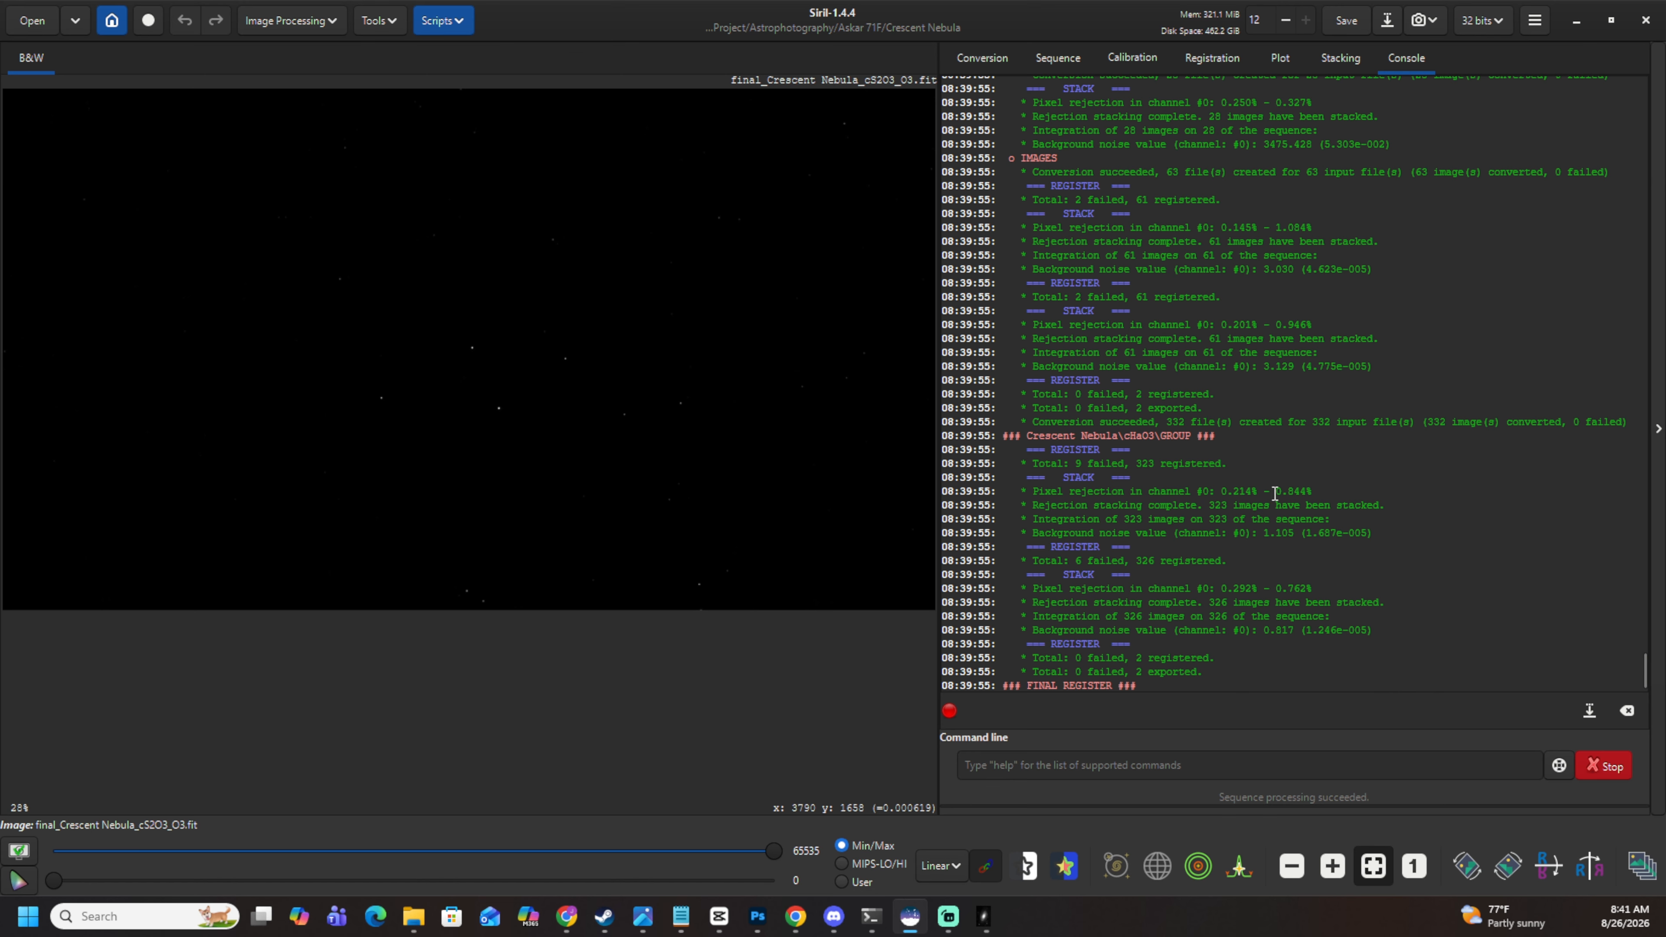
pyautogui.scroll(10, 1155, 407)
pyautogui.scroll(8, 1138, 438)
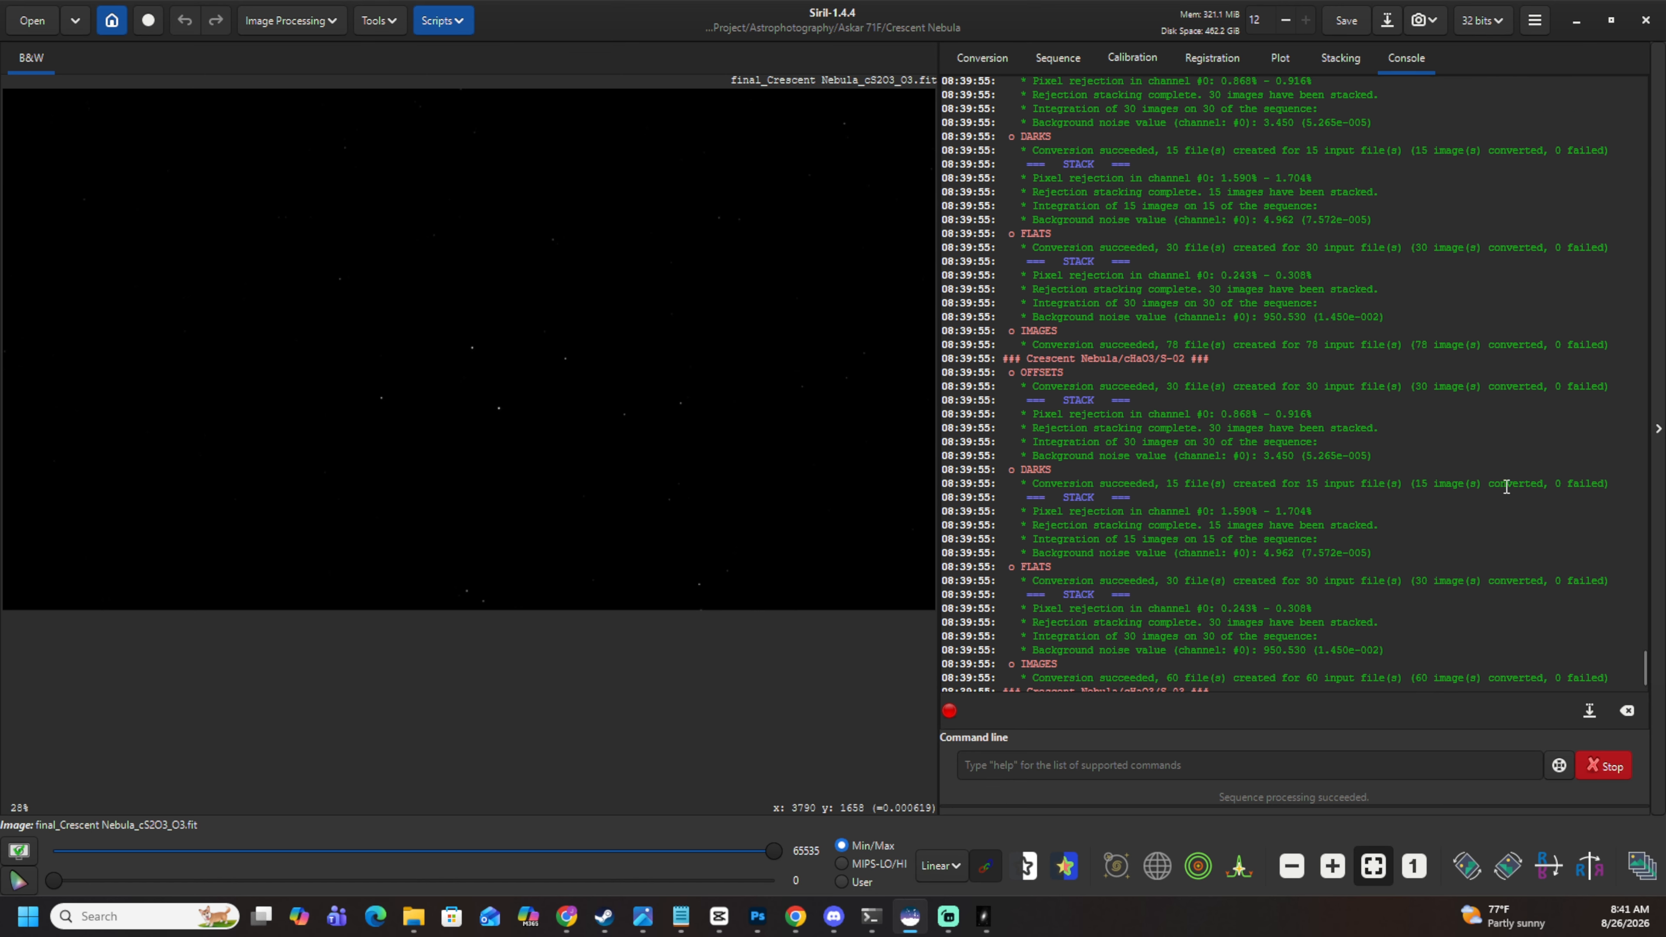
pyautogui.scroll(3, 1153, 401)
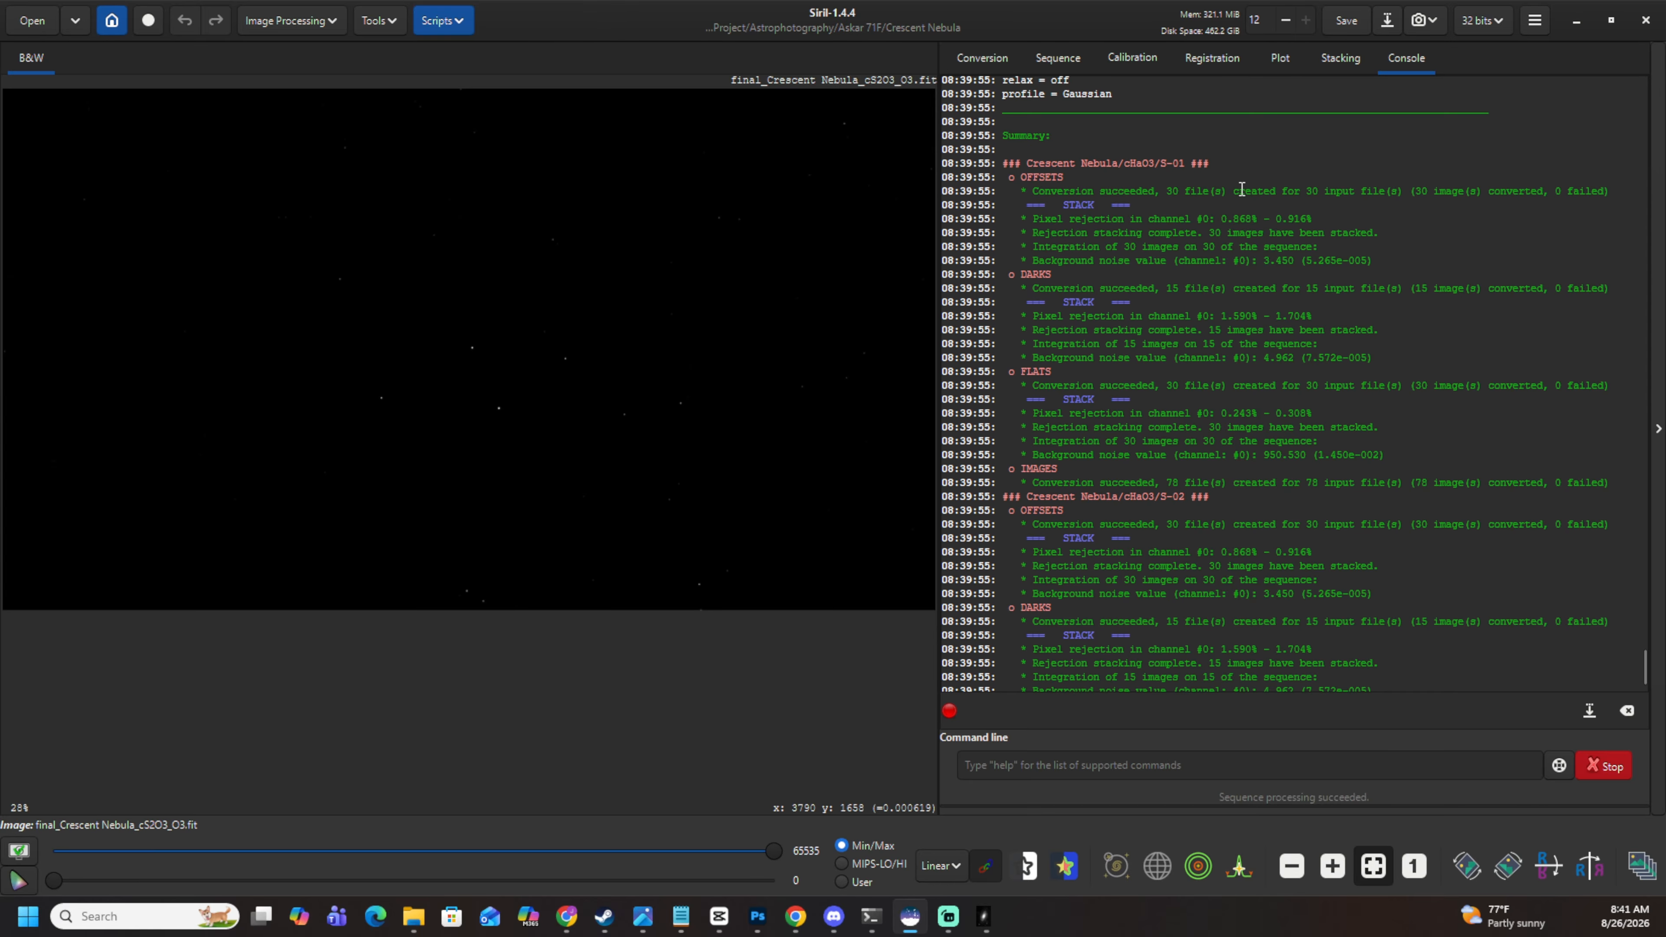
pyautogui.scroll(-3, 1242, 189)
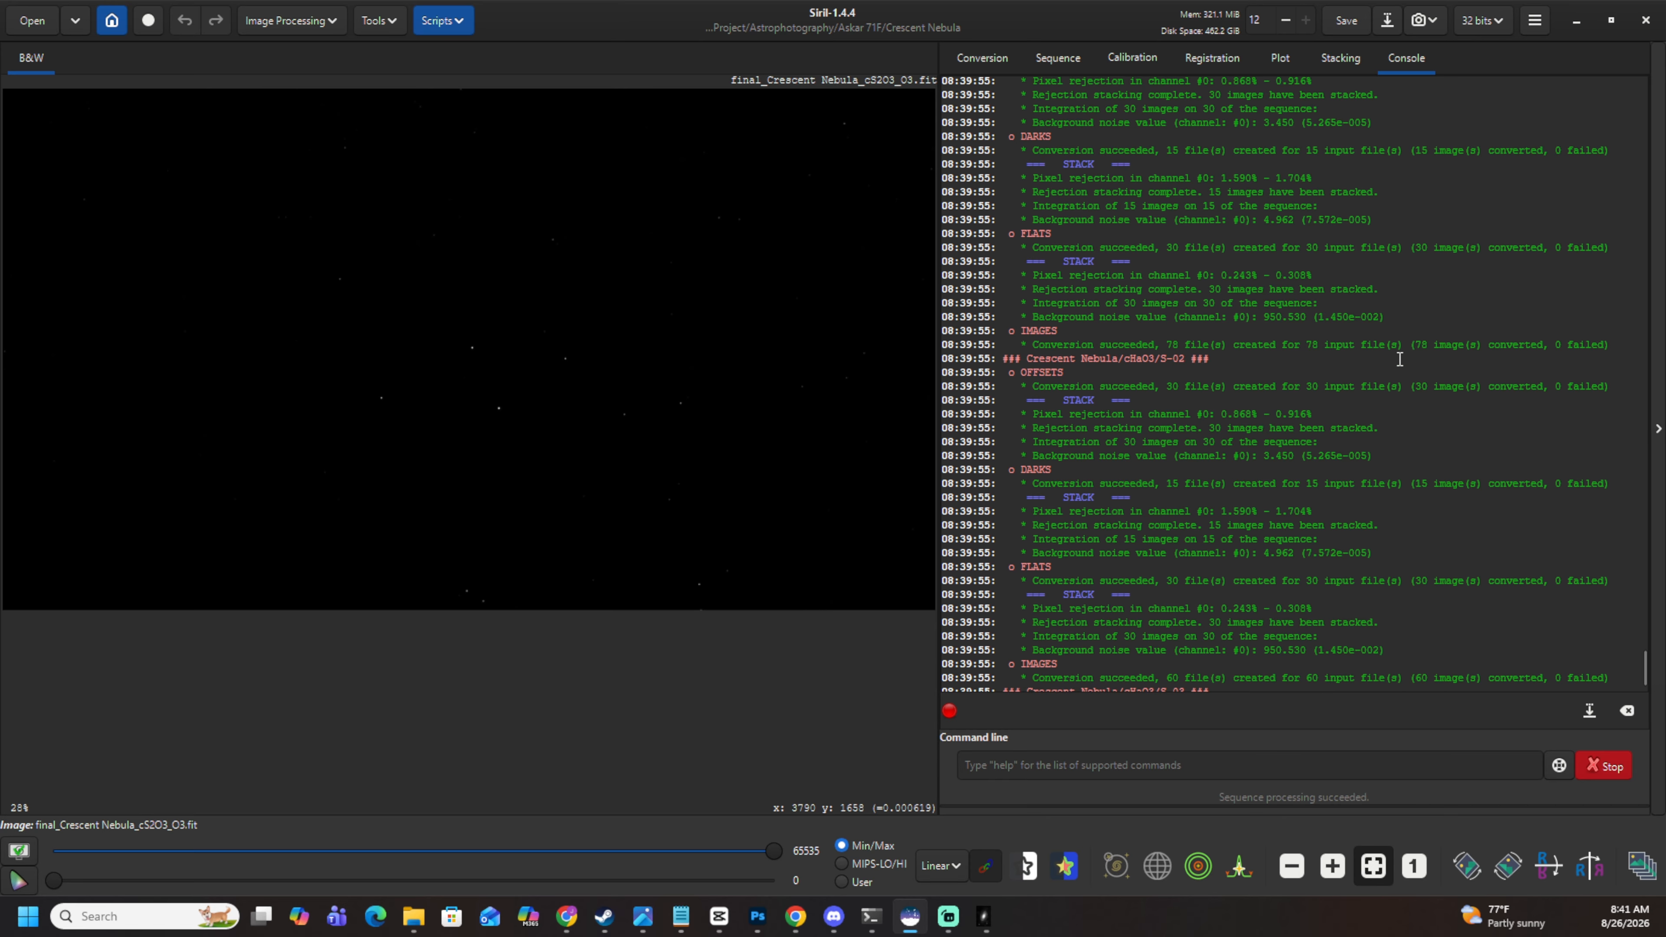
pyautogui.scroll(-5, 1399, 359)
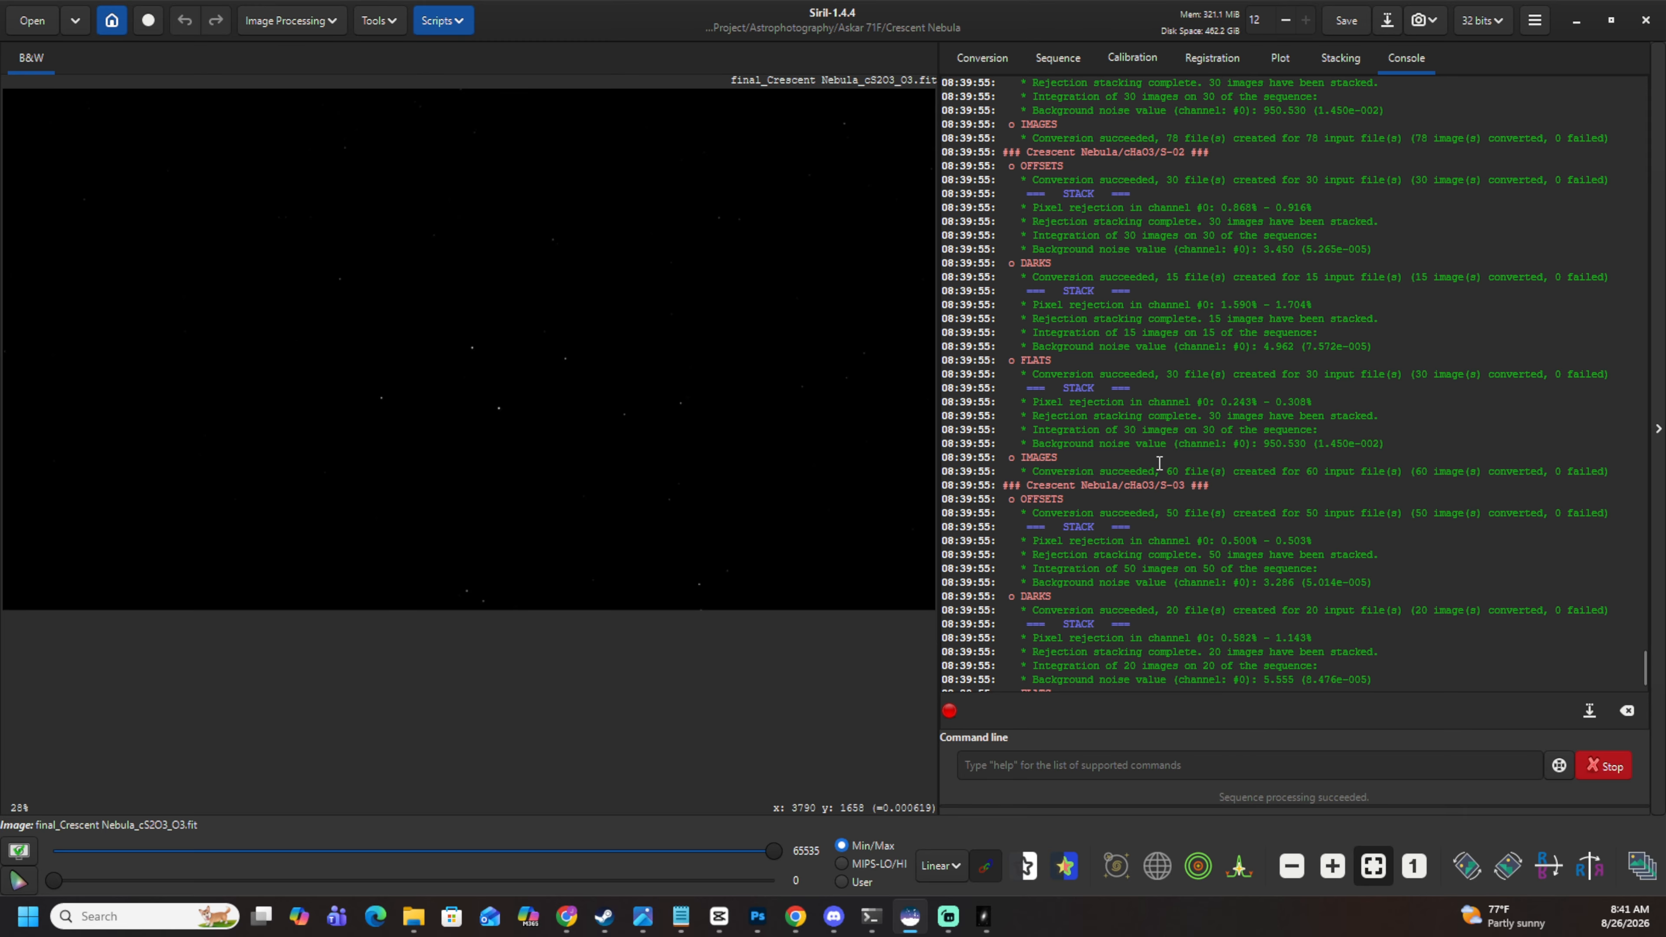
pyautogui.scroll(8, 1152, 197)
pyautogui.scroll(-13, 1152, 197)
pyautogui.scroll(-3, 1149, 368)
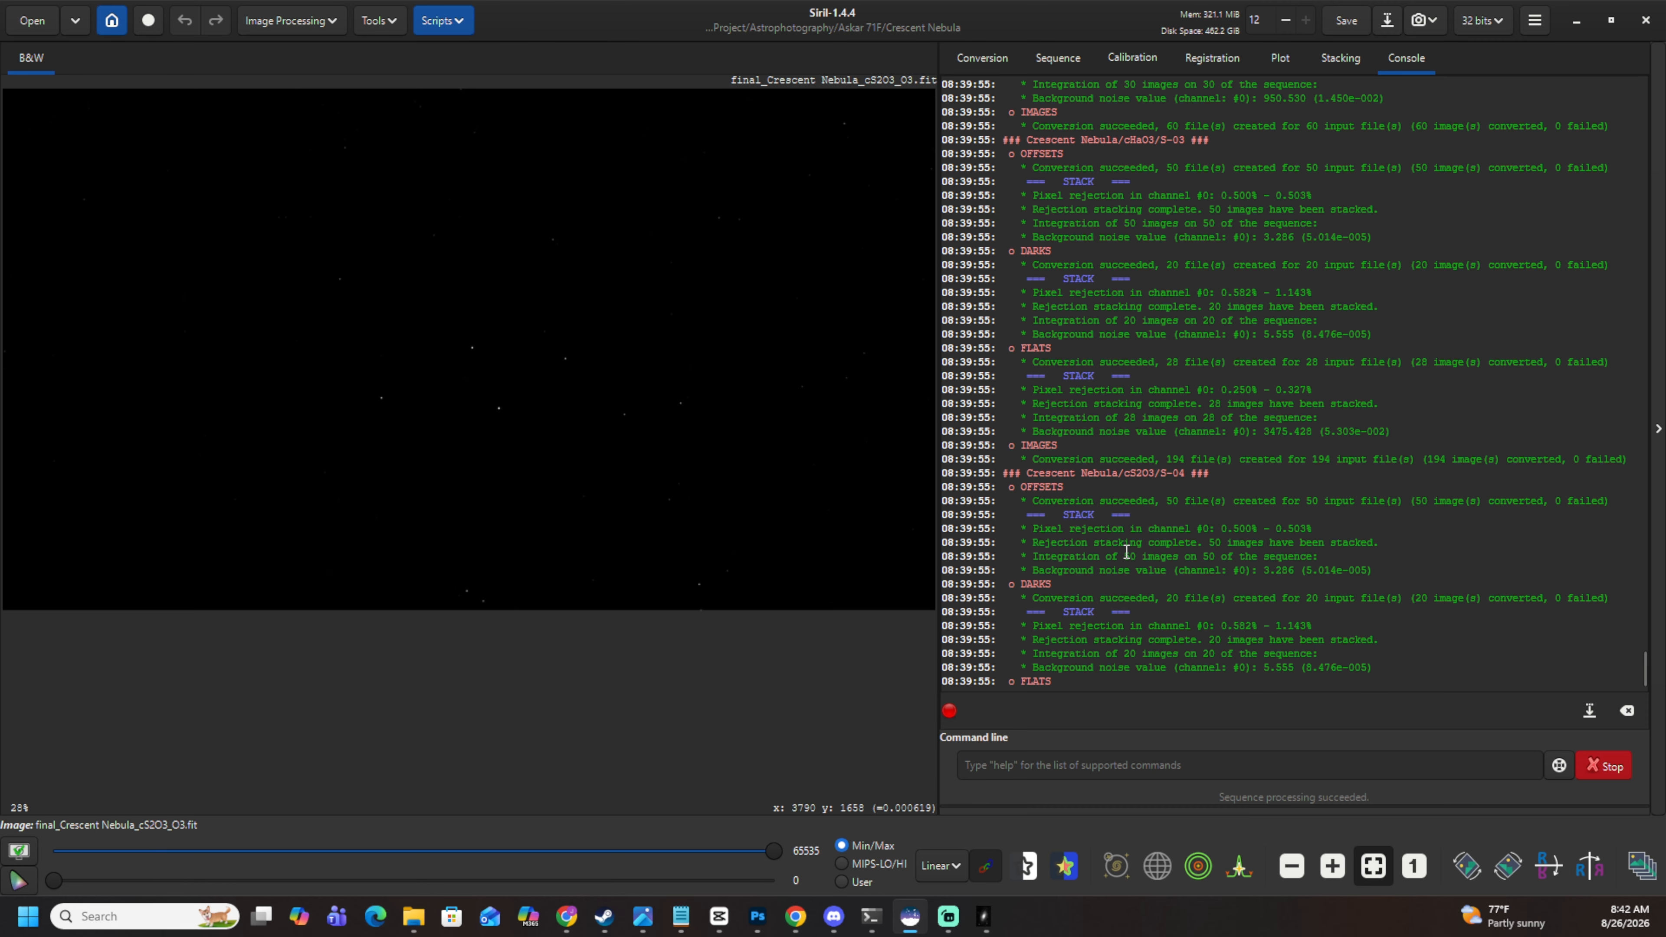
pyautogui.scroll(-5, 1127, 552)
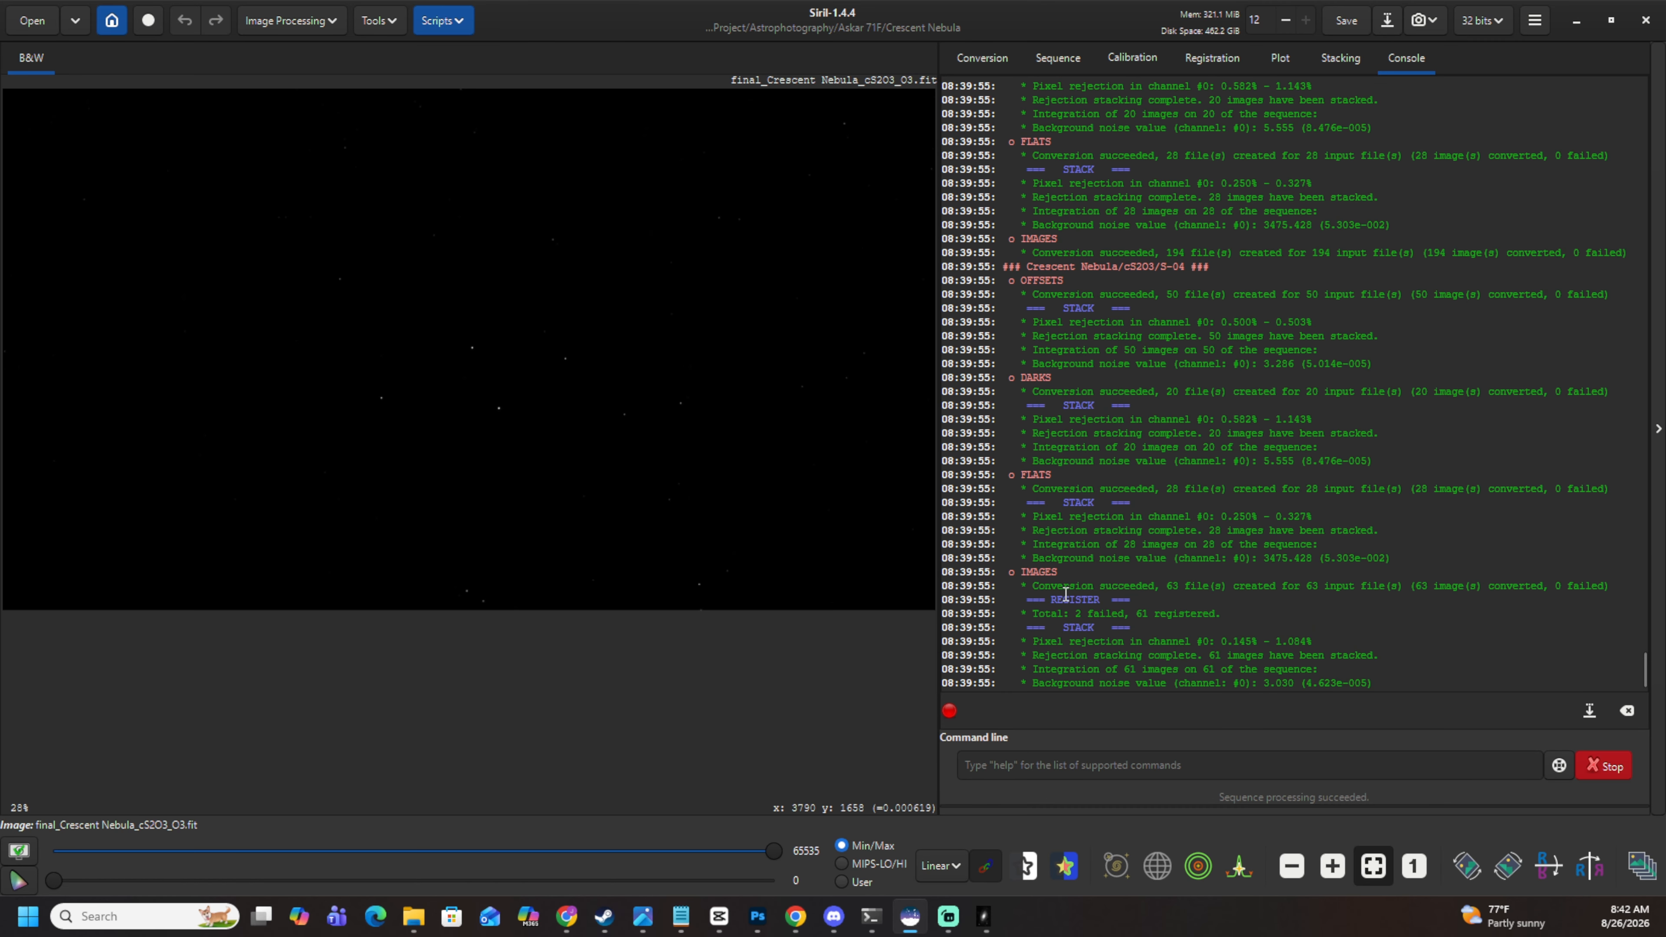
# Check the registration totals of the S-04 images, the cHaO3 group and the final register in the console log.
pyautogui.moveTo(1068, 615); pyautogui.dragTo(1137, 612)
pyautogui.click(1219, 614)
pyautogui.click(1136, 613)
pyautogui.click(1178, 609)
pyautogui.scroll(-20, 1320, 636)
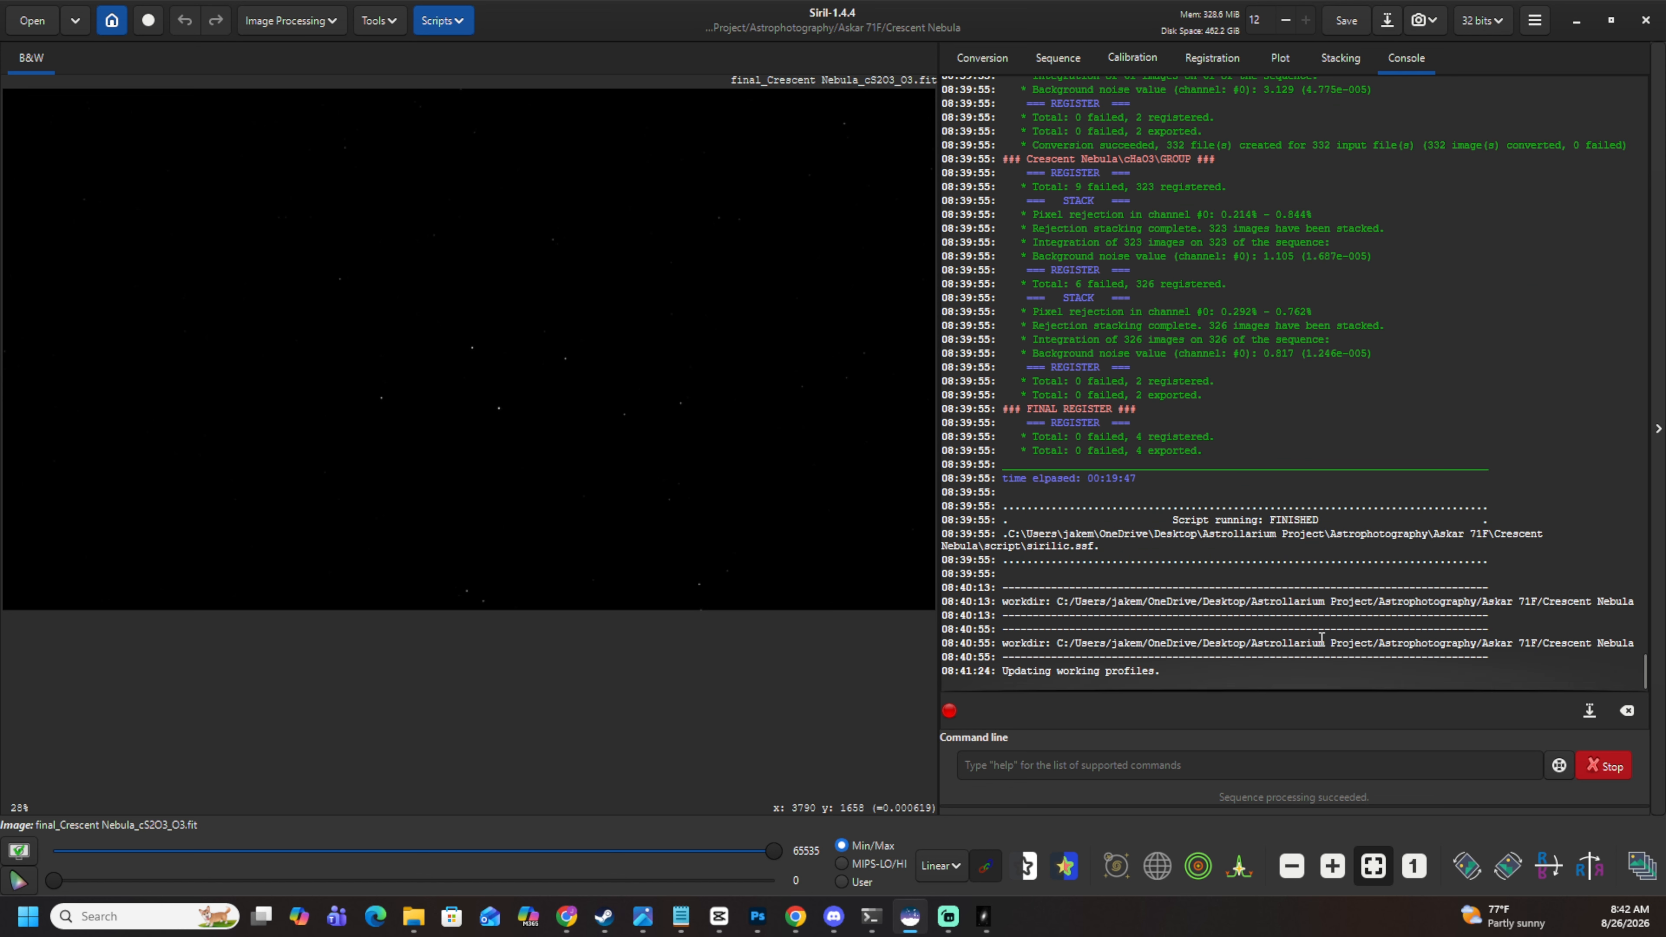
pyautogui.scroll(5, 1321, 637)
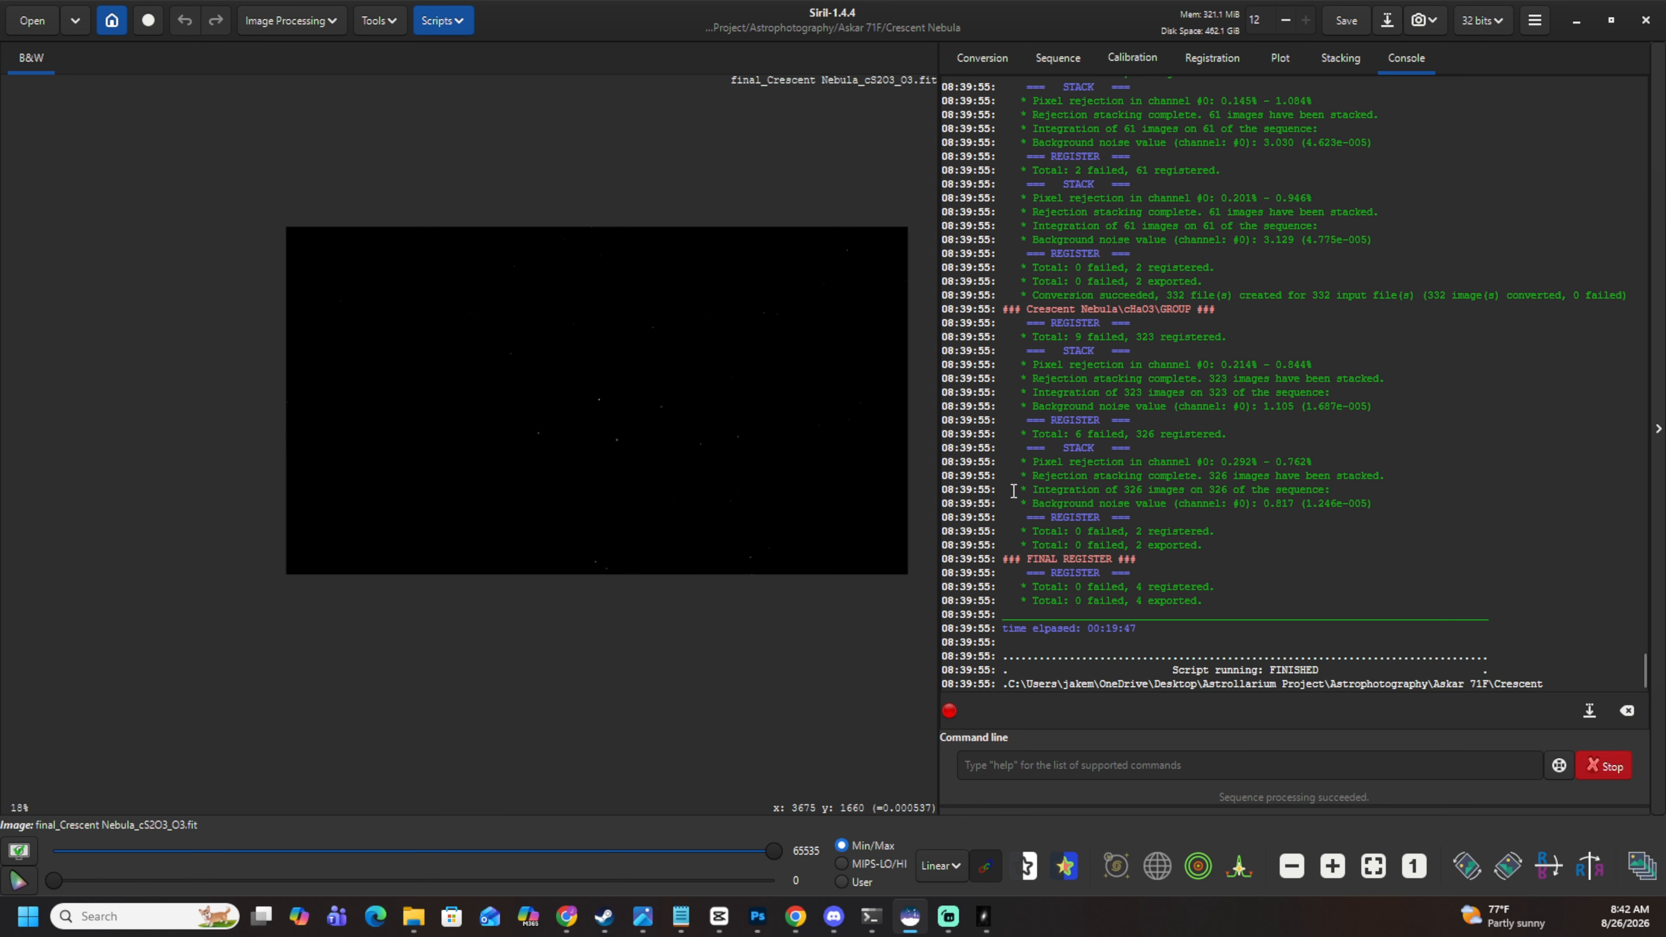
pyautogui.scroll(1, 757, 474)
pyautogui.scroll(-1, 294, 510)
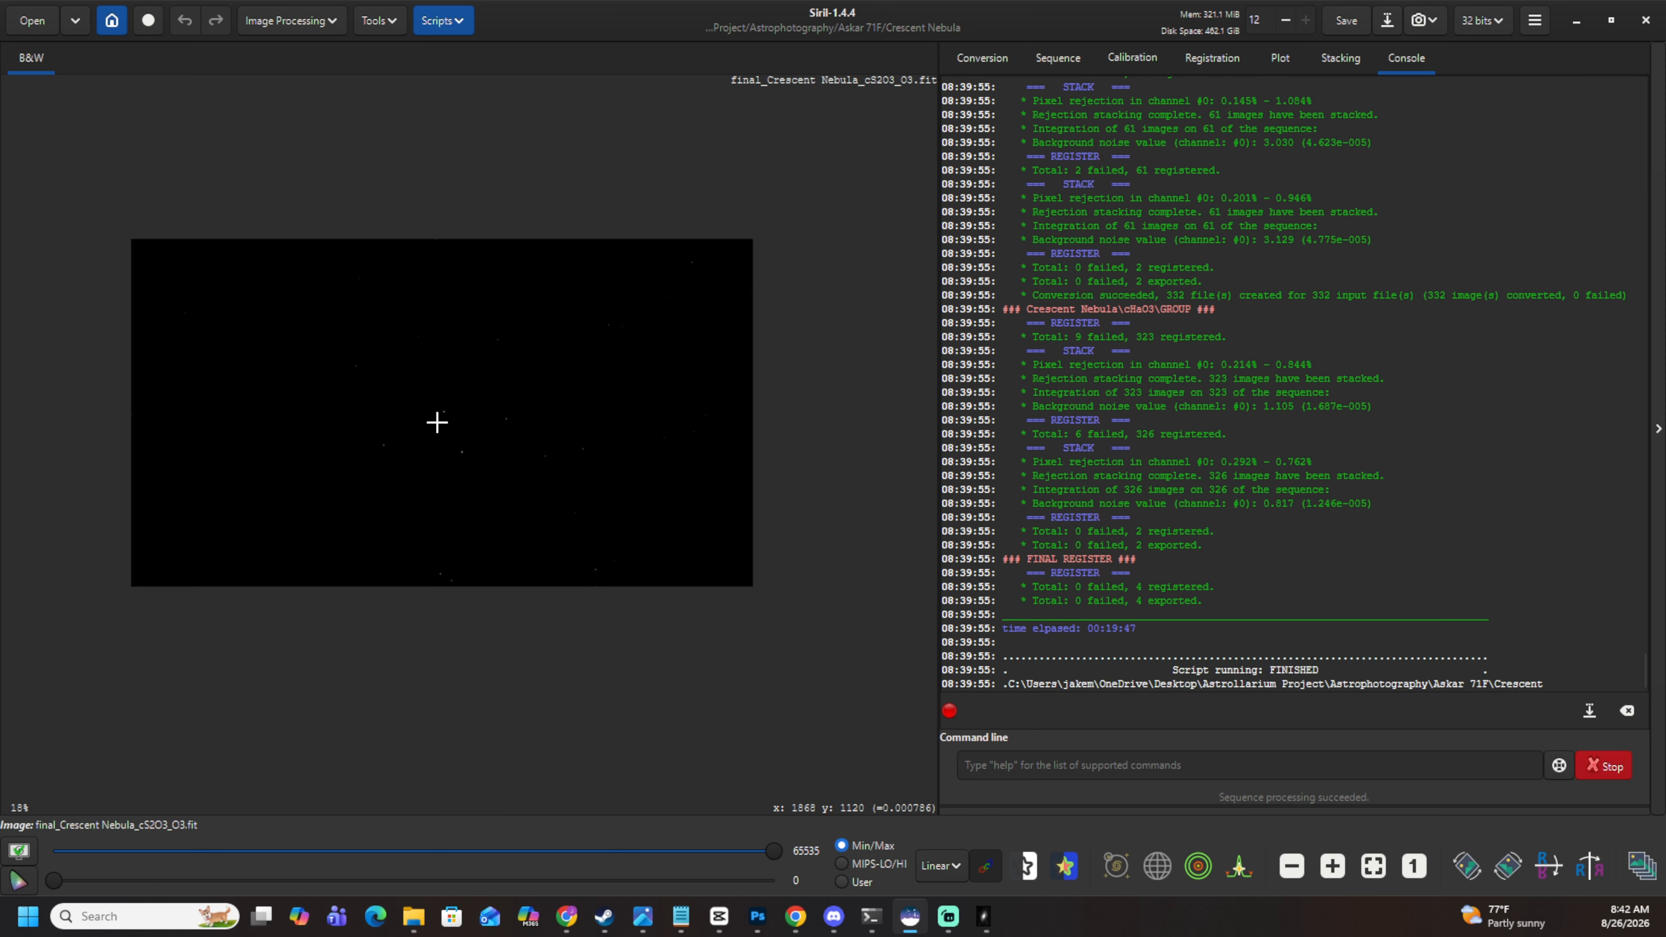
pyautogui.scroll(1, 437, 422)
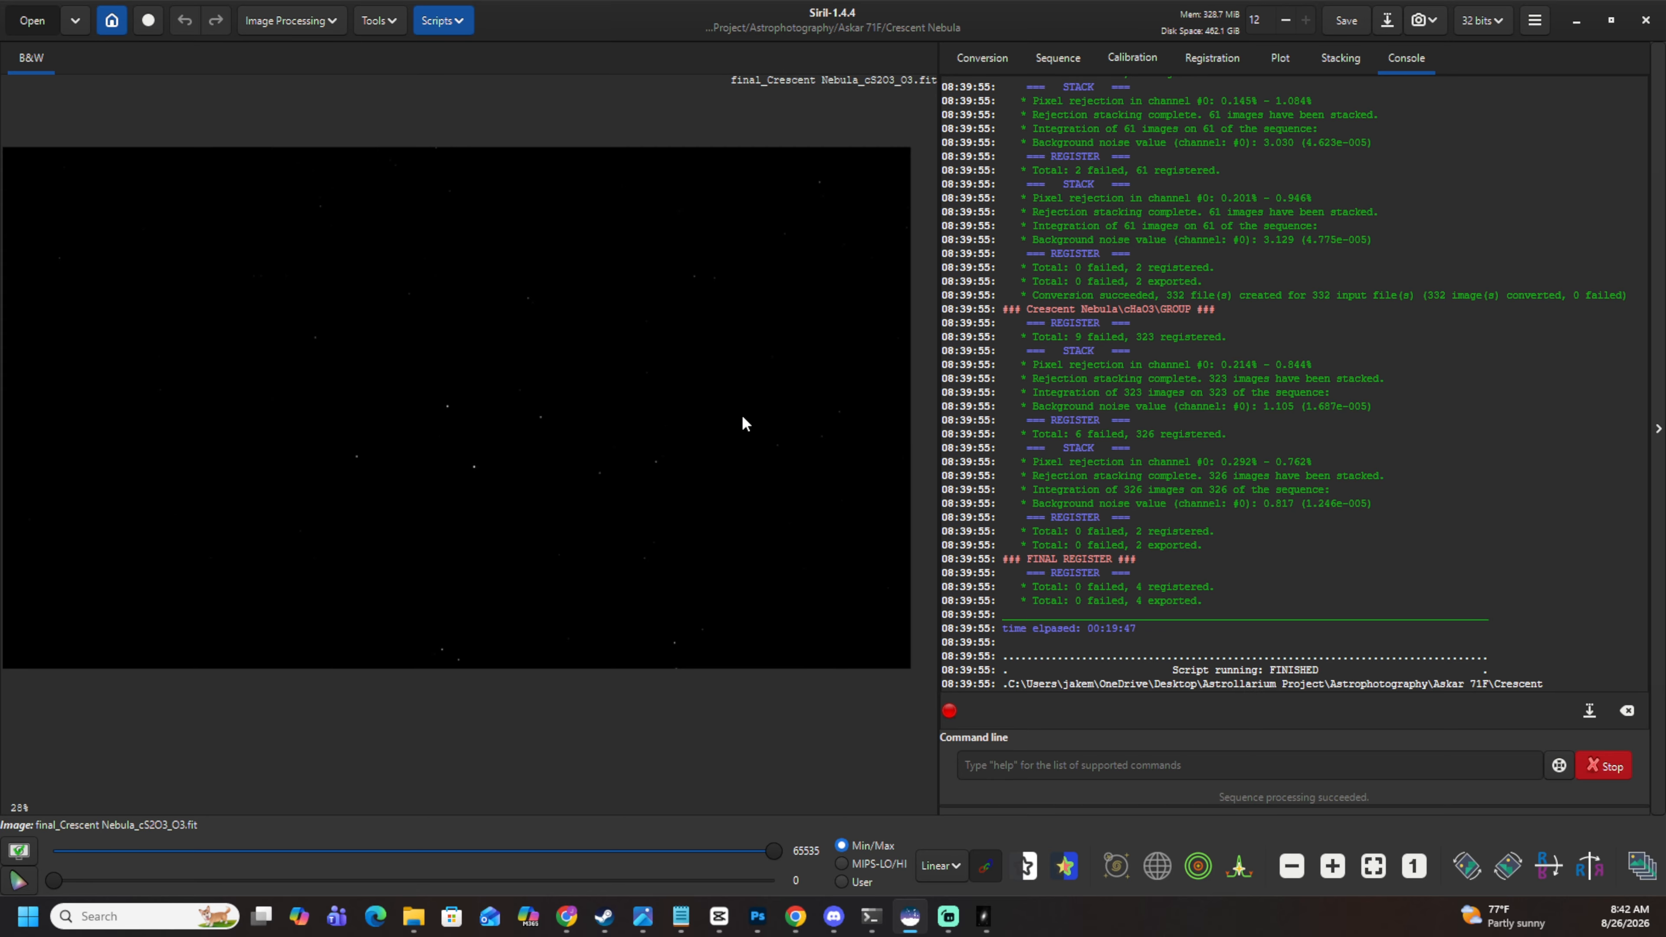
# Compare the previews of the final cS2O3 and cHaO3 channel stacks in the inner Crescent Nebula folder.
pyautogui.hotkey('ctrl', 'o')
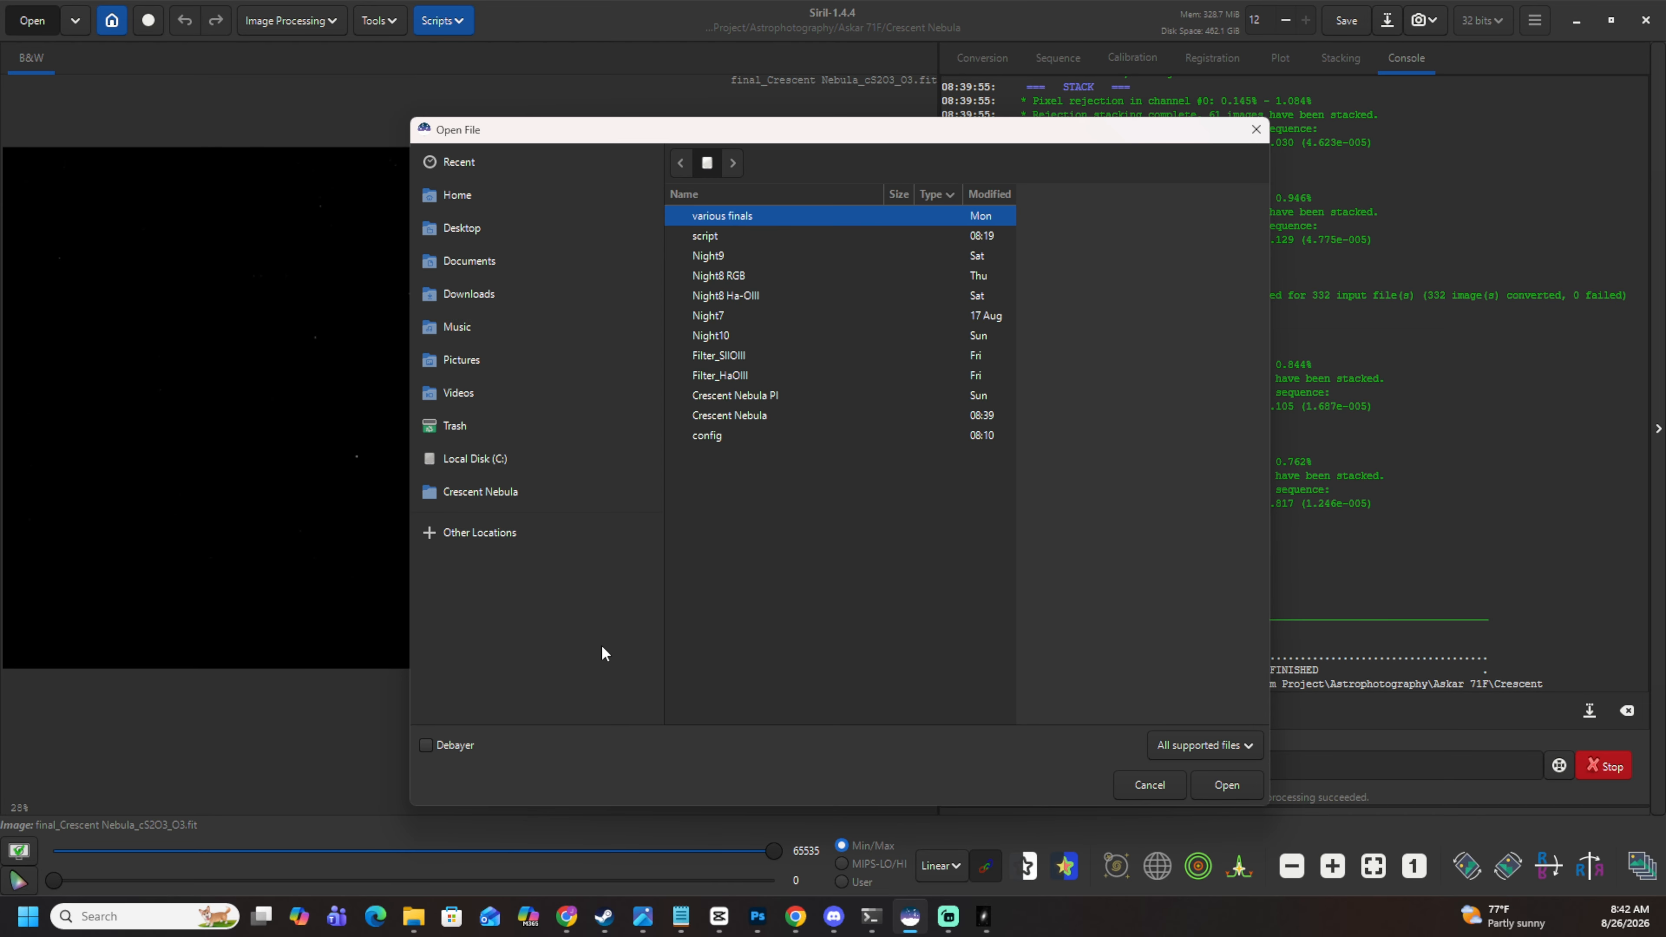
pyautogui.doubleClick(761, 414)
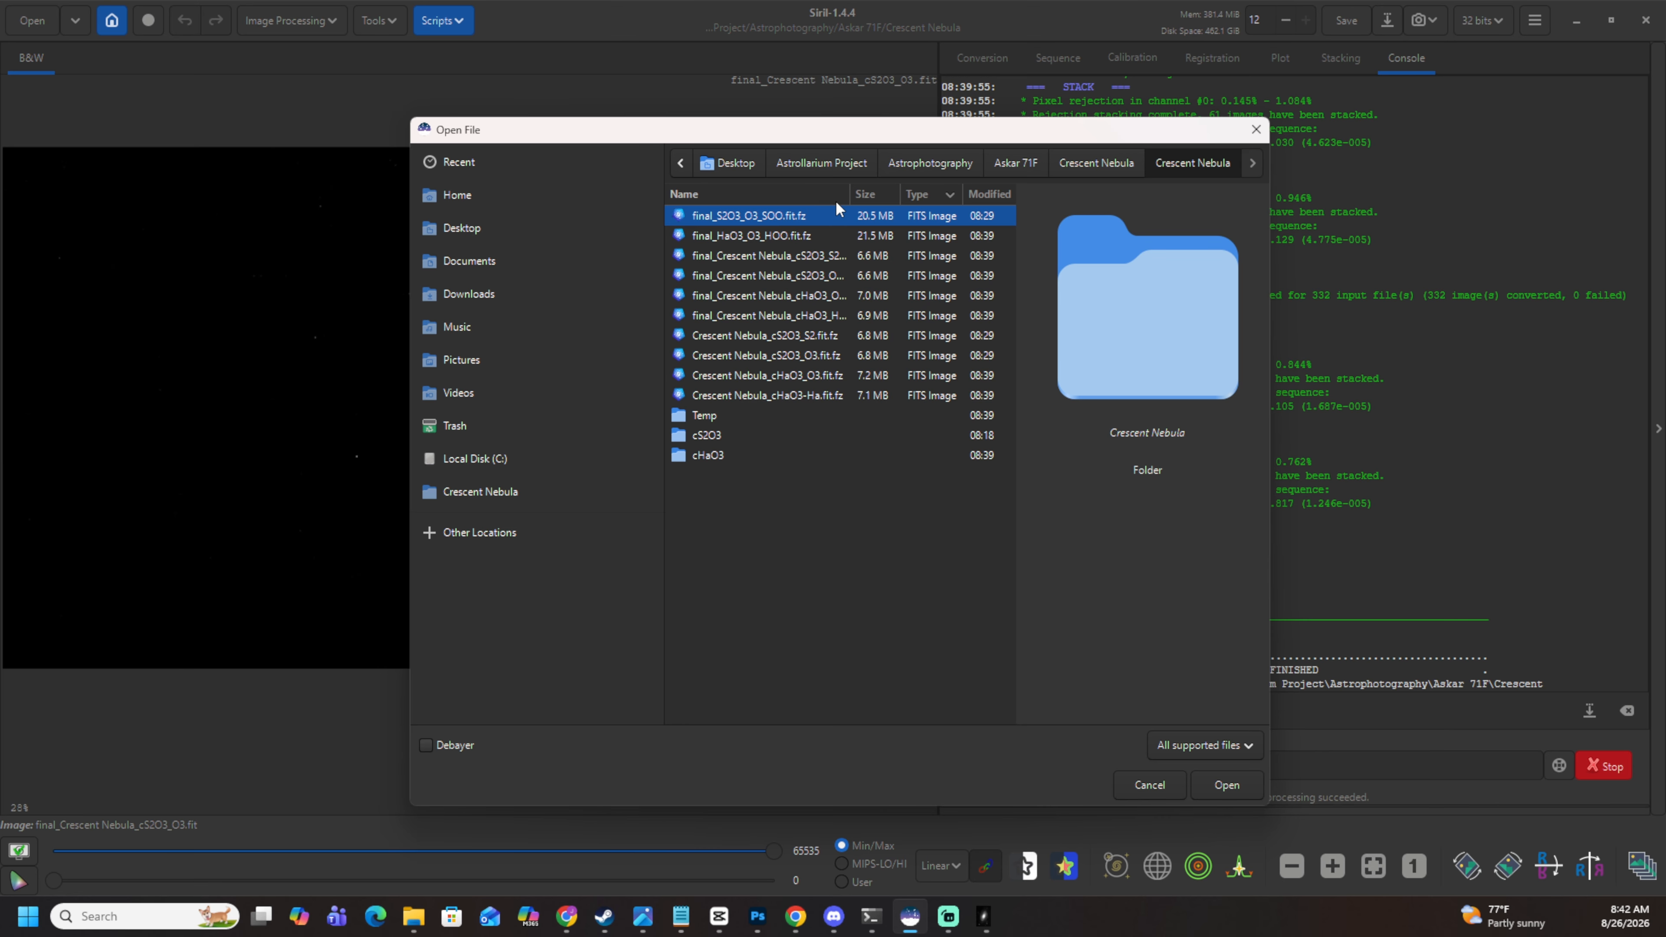
pyautogui.click(820, 257)
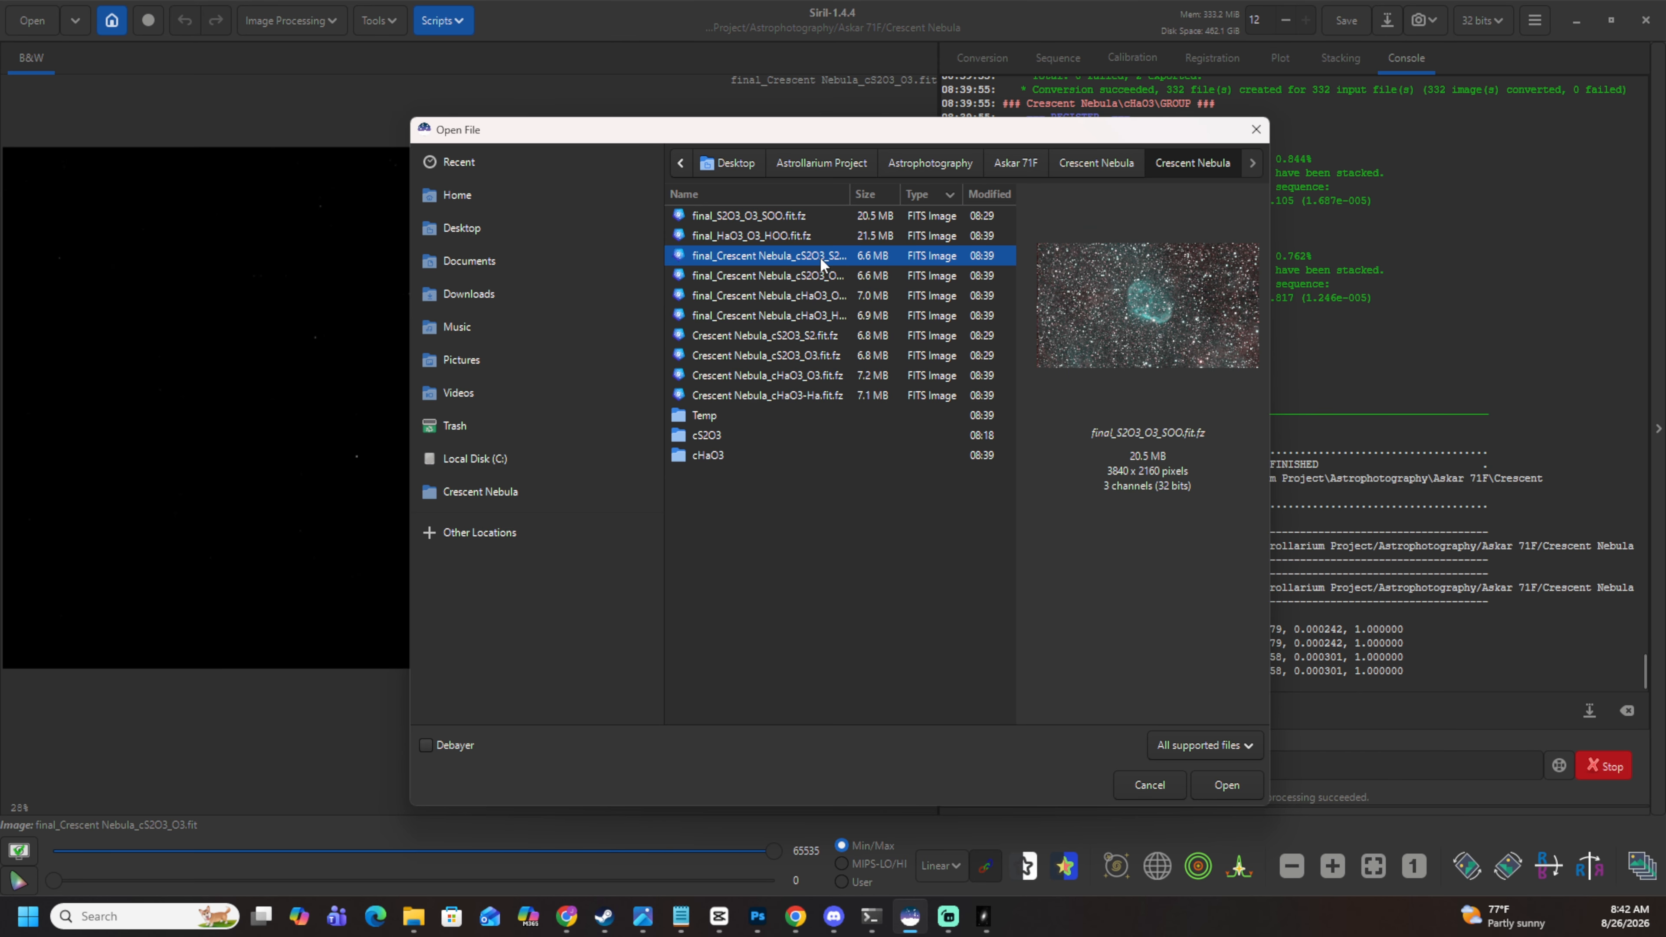
pyautogui.click(821, 276)
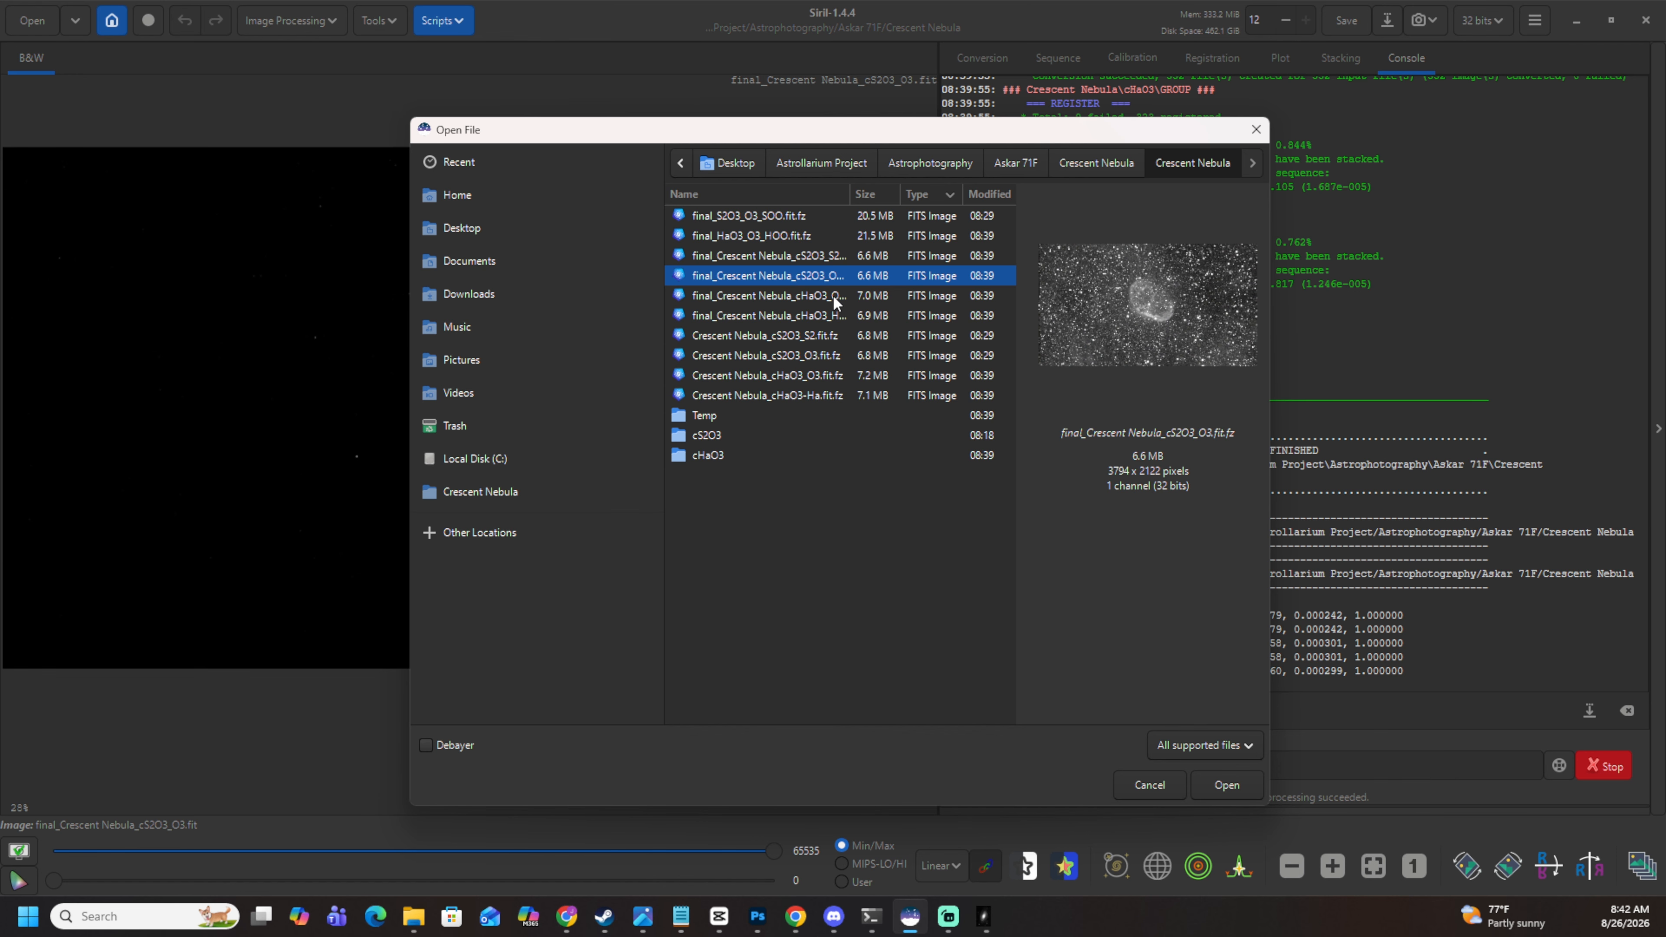
pyautogui.click(834, 296)
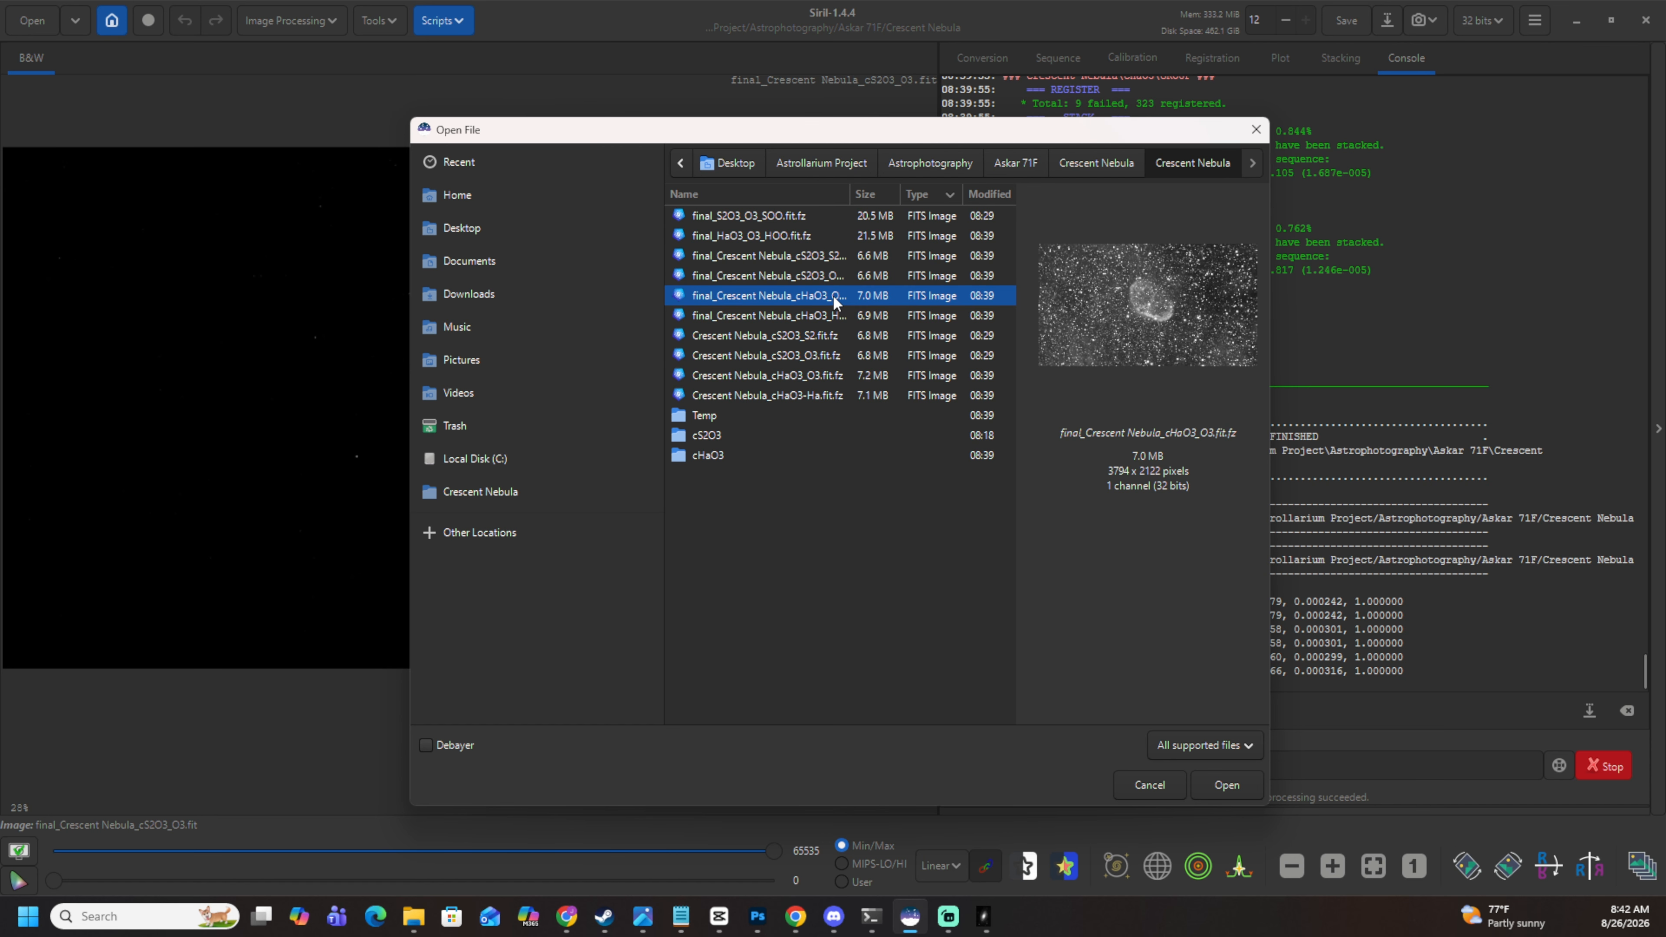
pyautogui.click(830, 258)
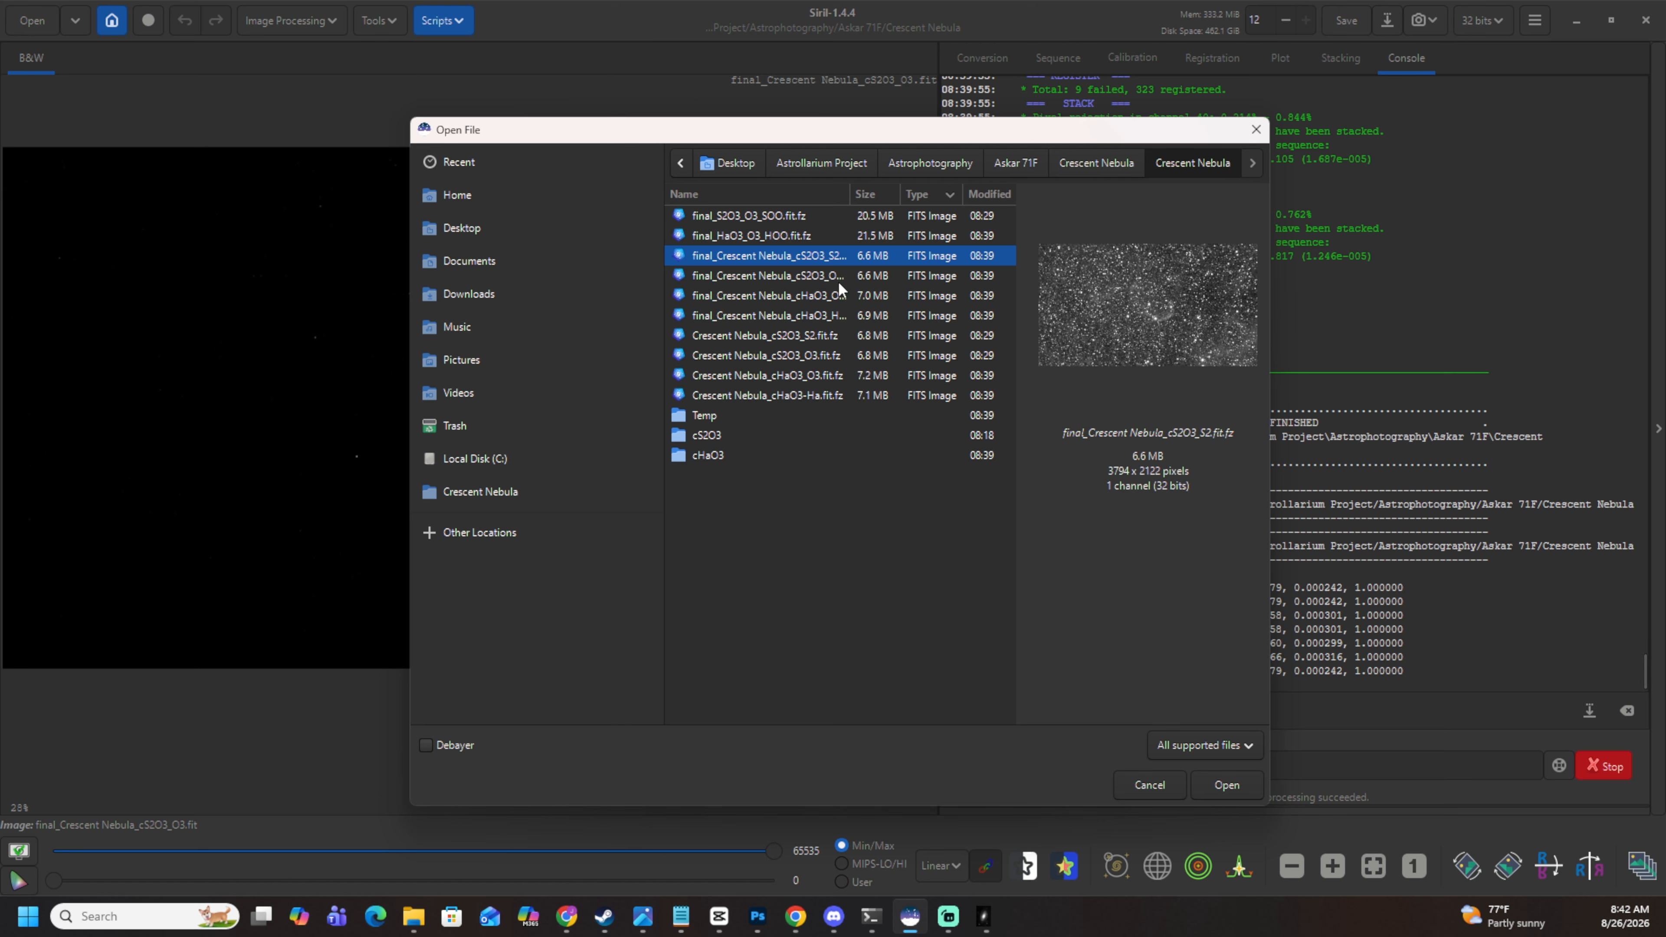
pyautogui.click(828, 277)
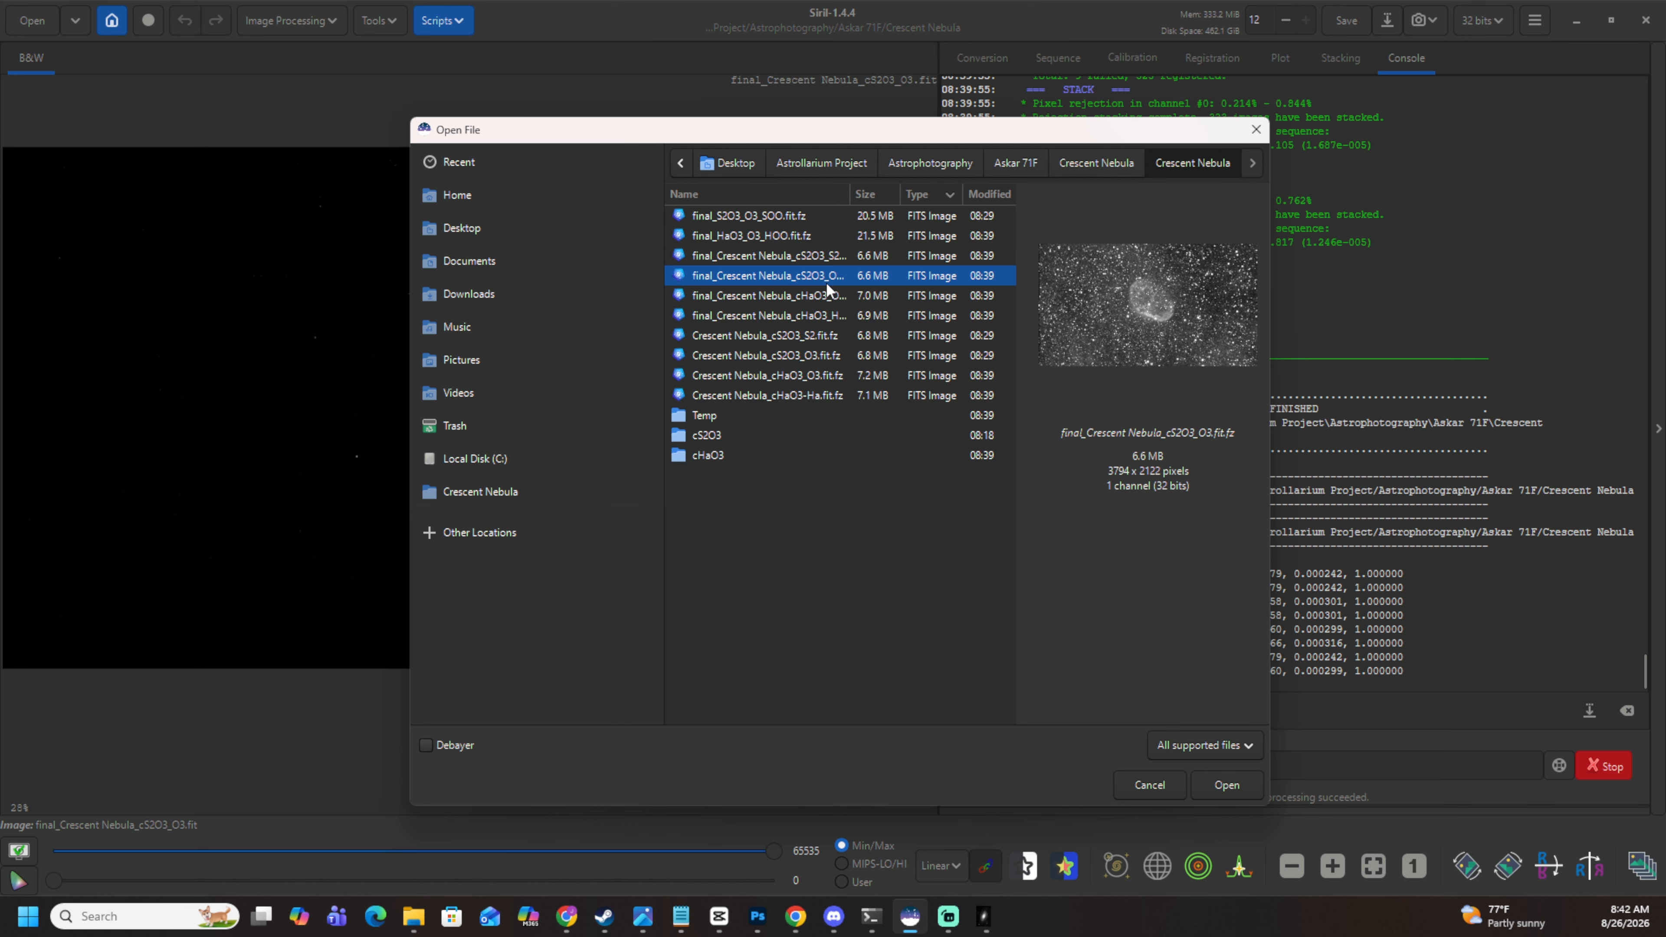
pyautogui.click(836, 297)
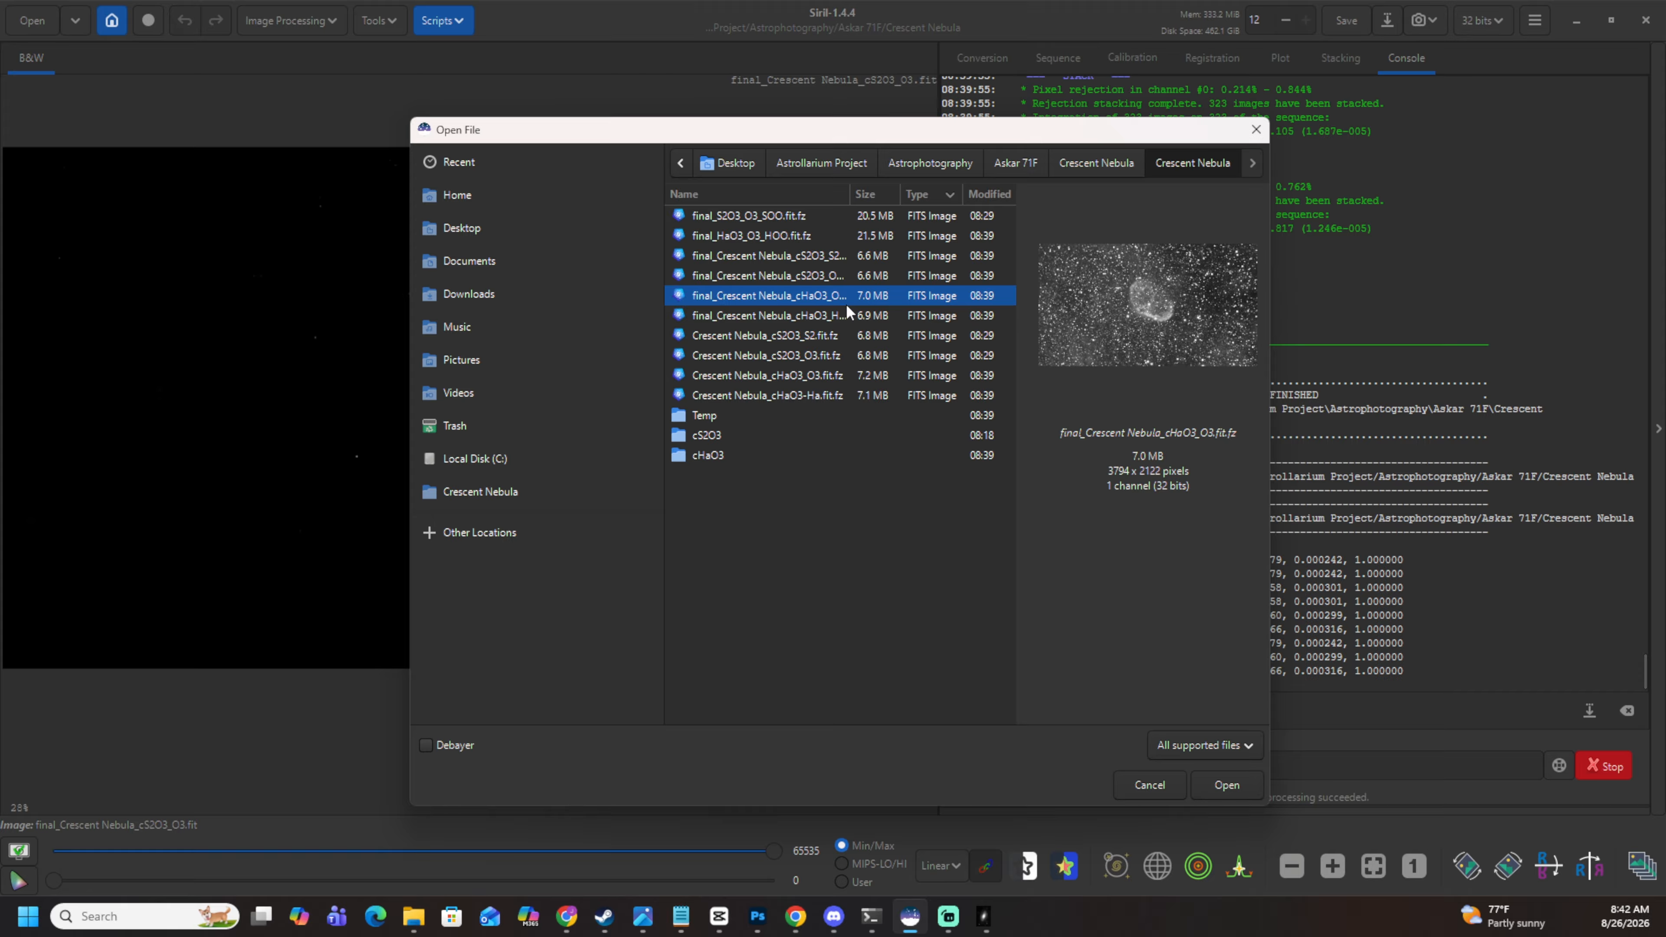
pyautogui.click(838, 314)
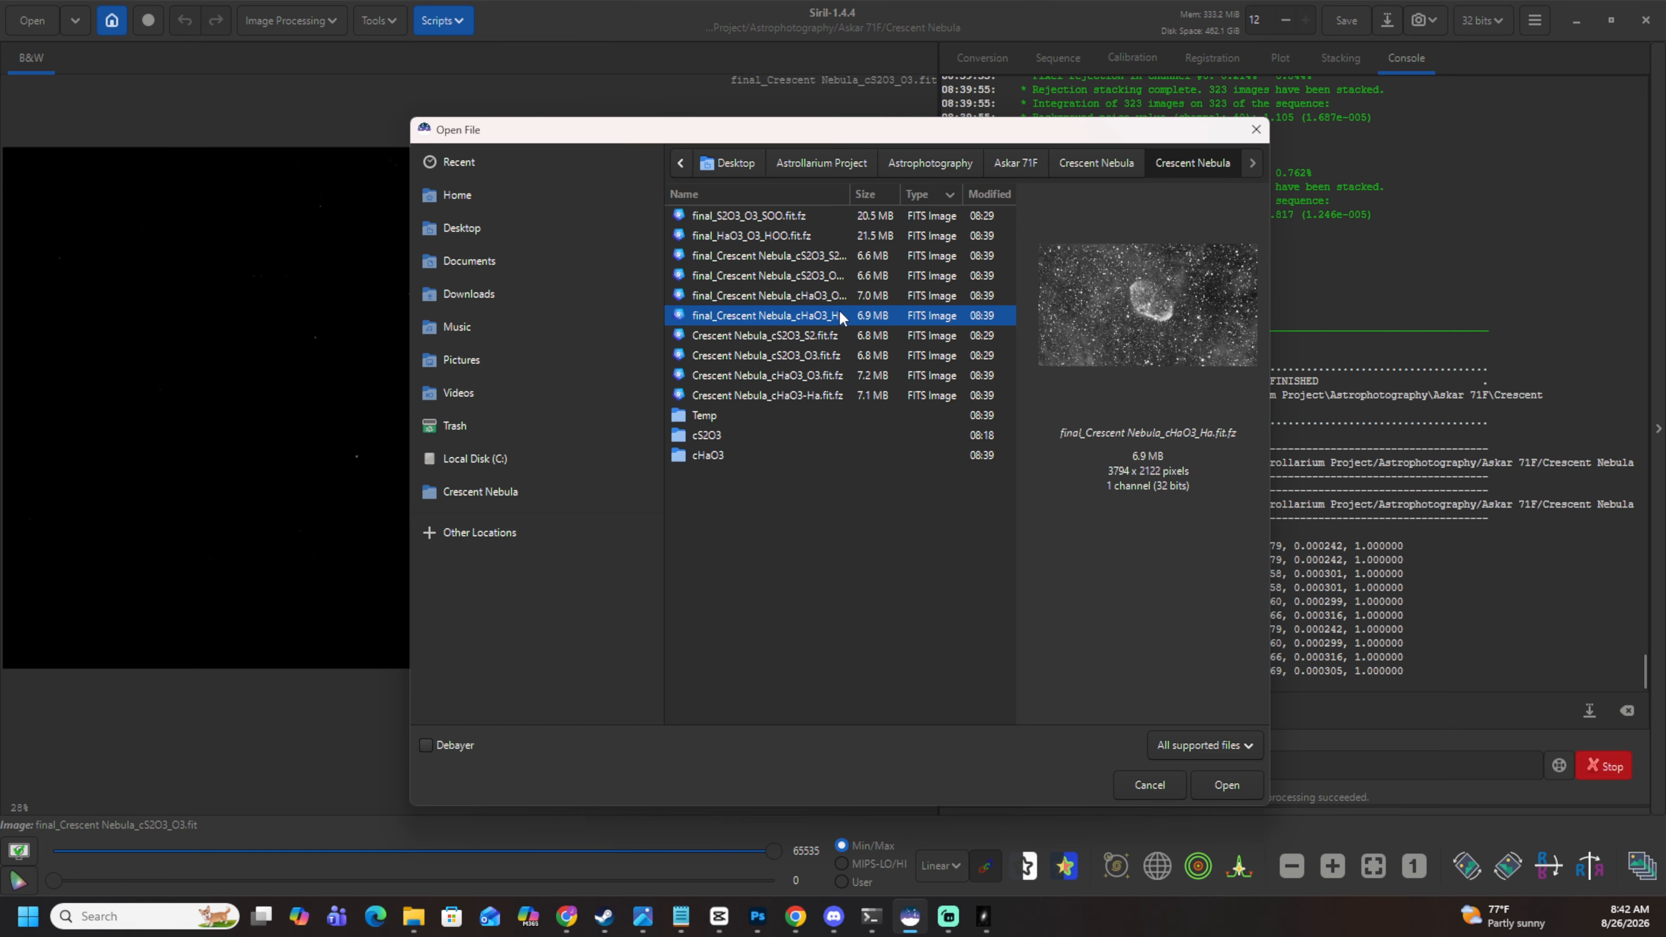
# Open final_Crescent Nebula_cS2O3_S2.fit.fz, display it with AutoStretch and inspect the nebula.
pyautogui.click(810, 259)
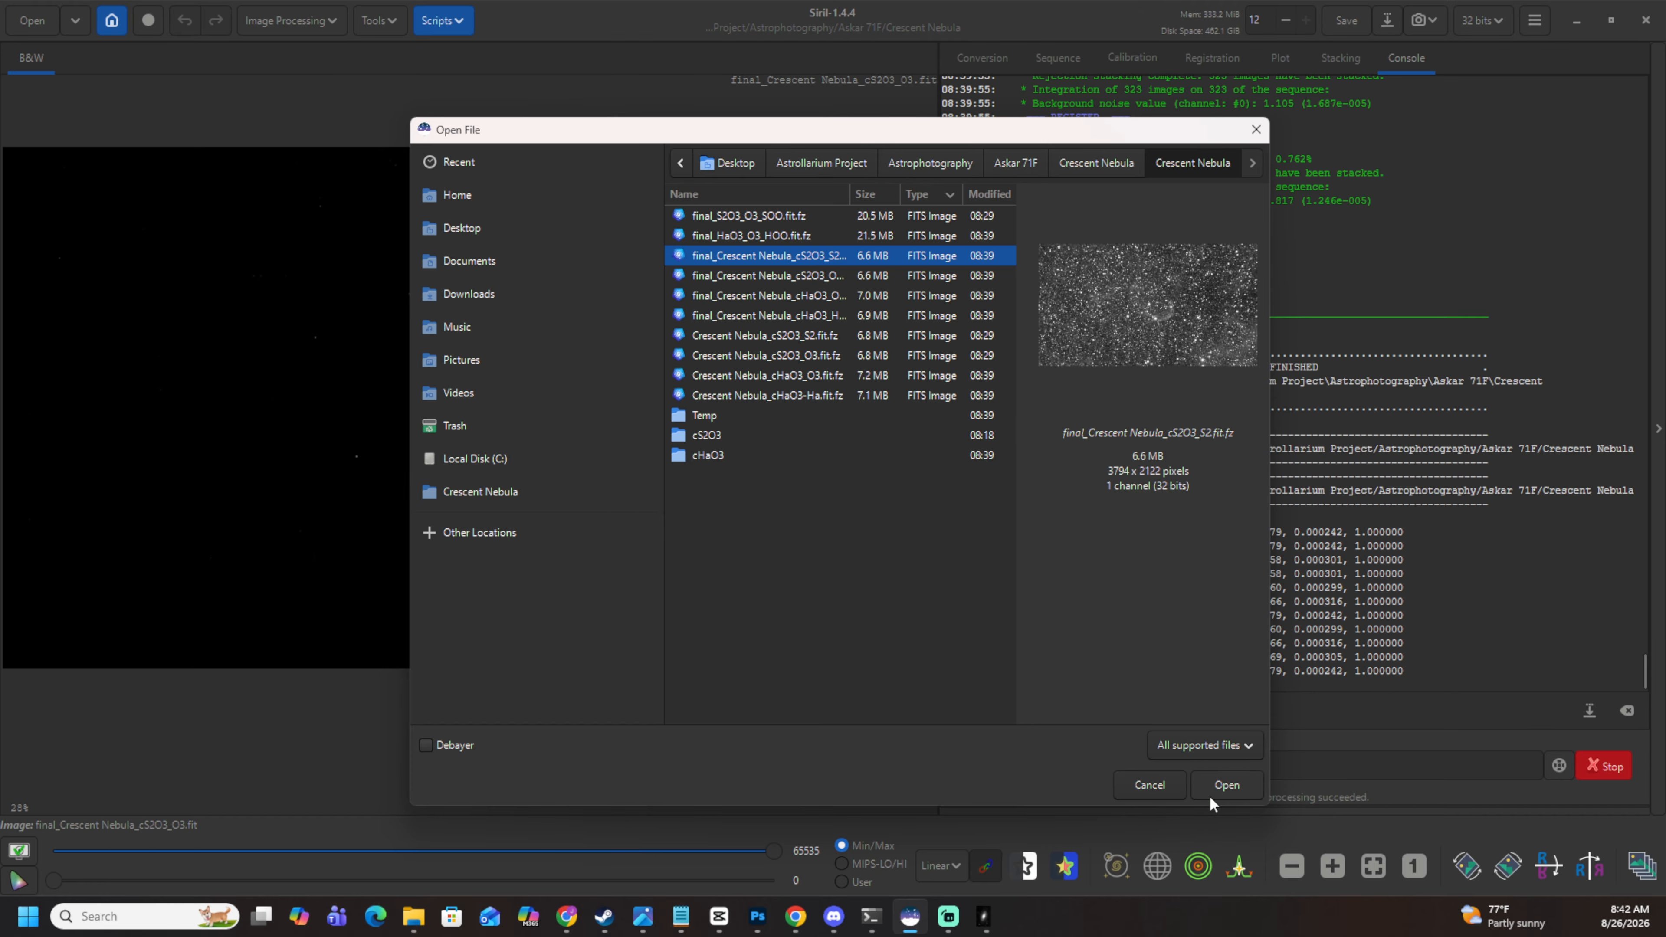
pyautogui.click(1200, 776)
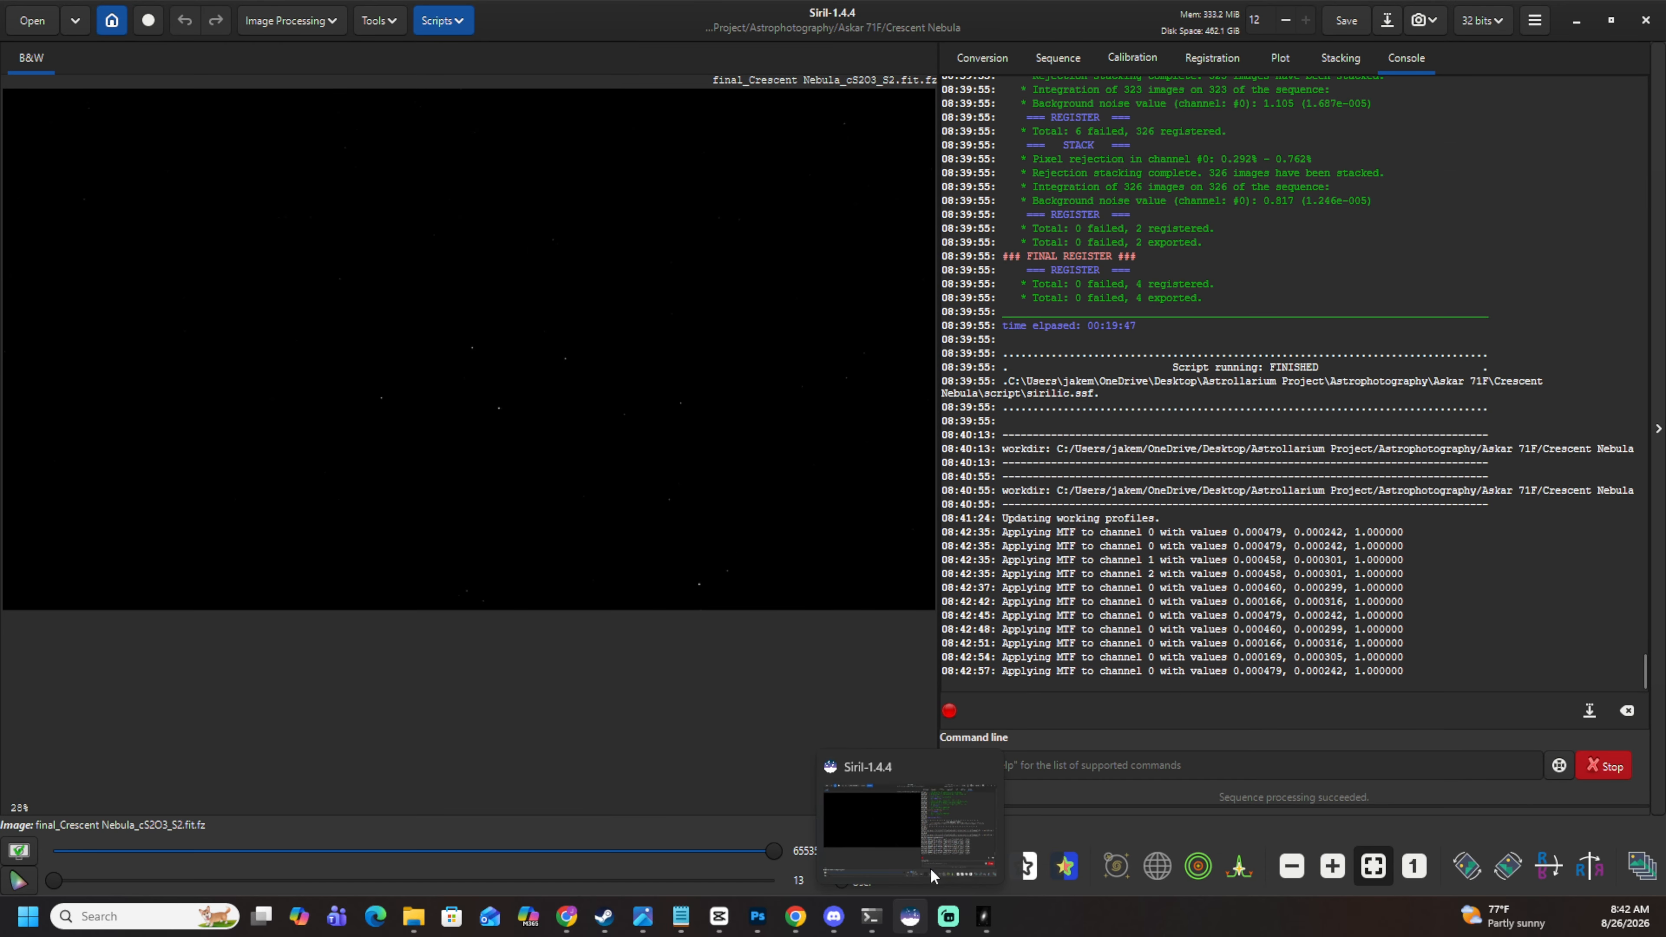
pyautogui.click(930, 866)
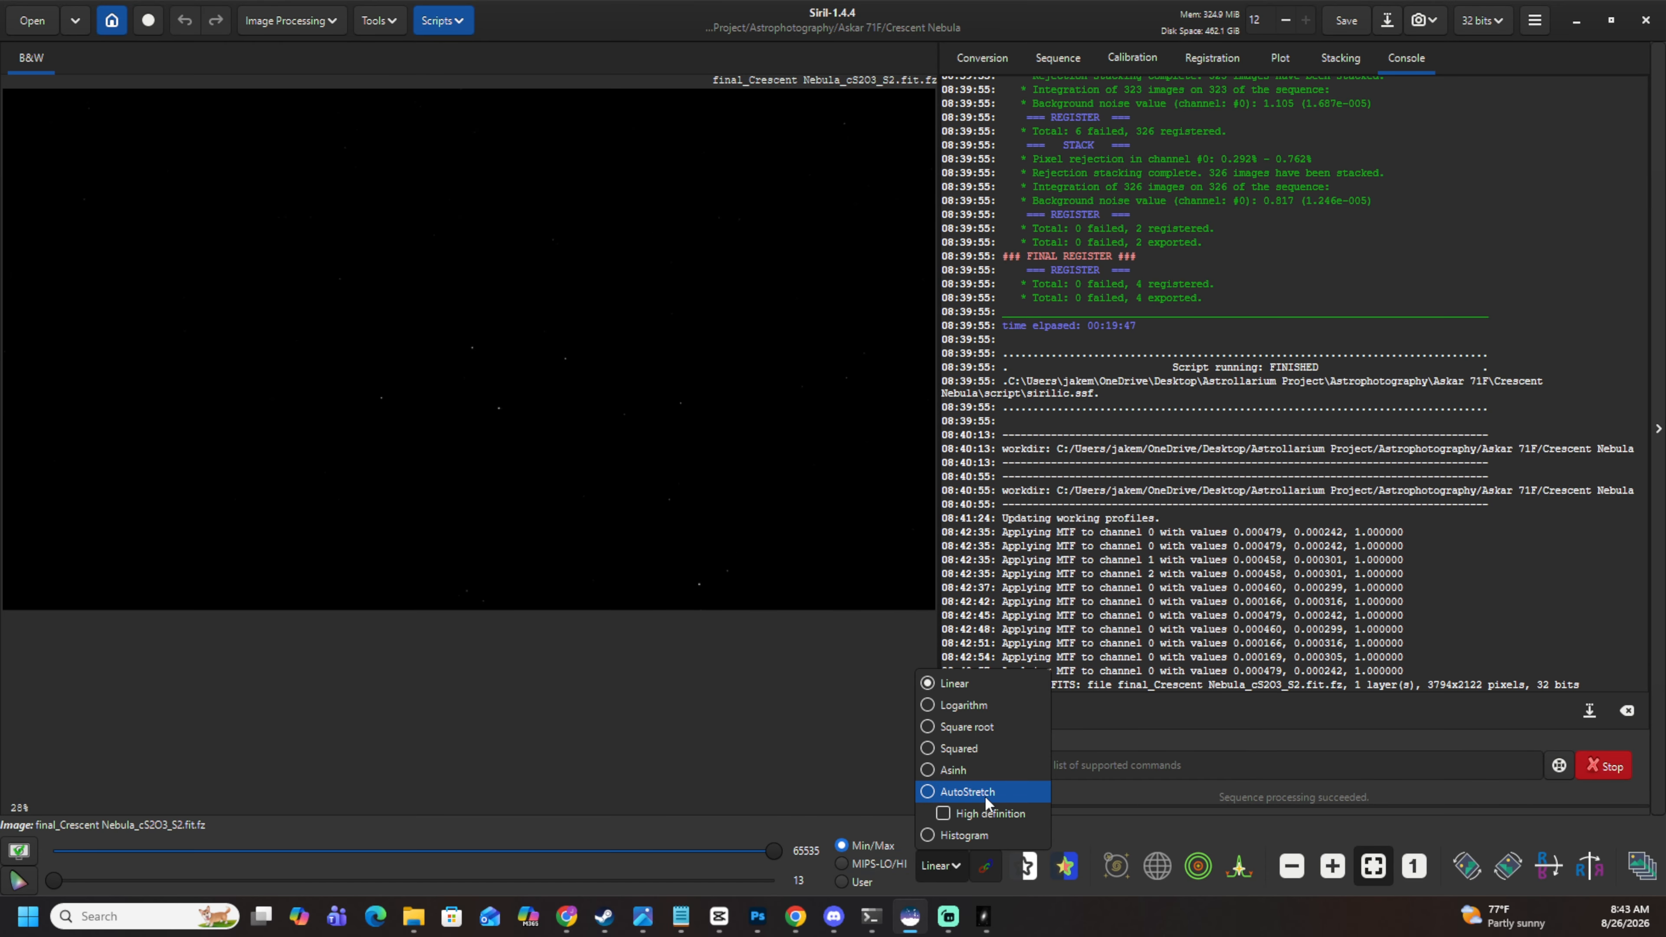
pyautogui.click(986, 793)
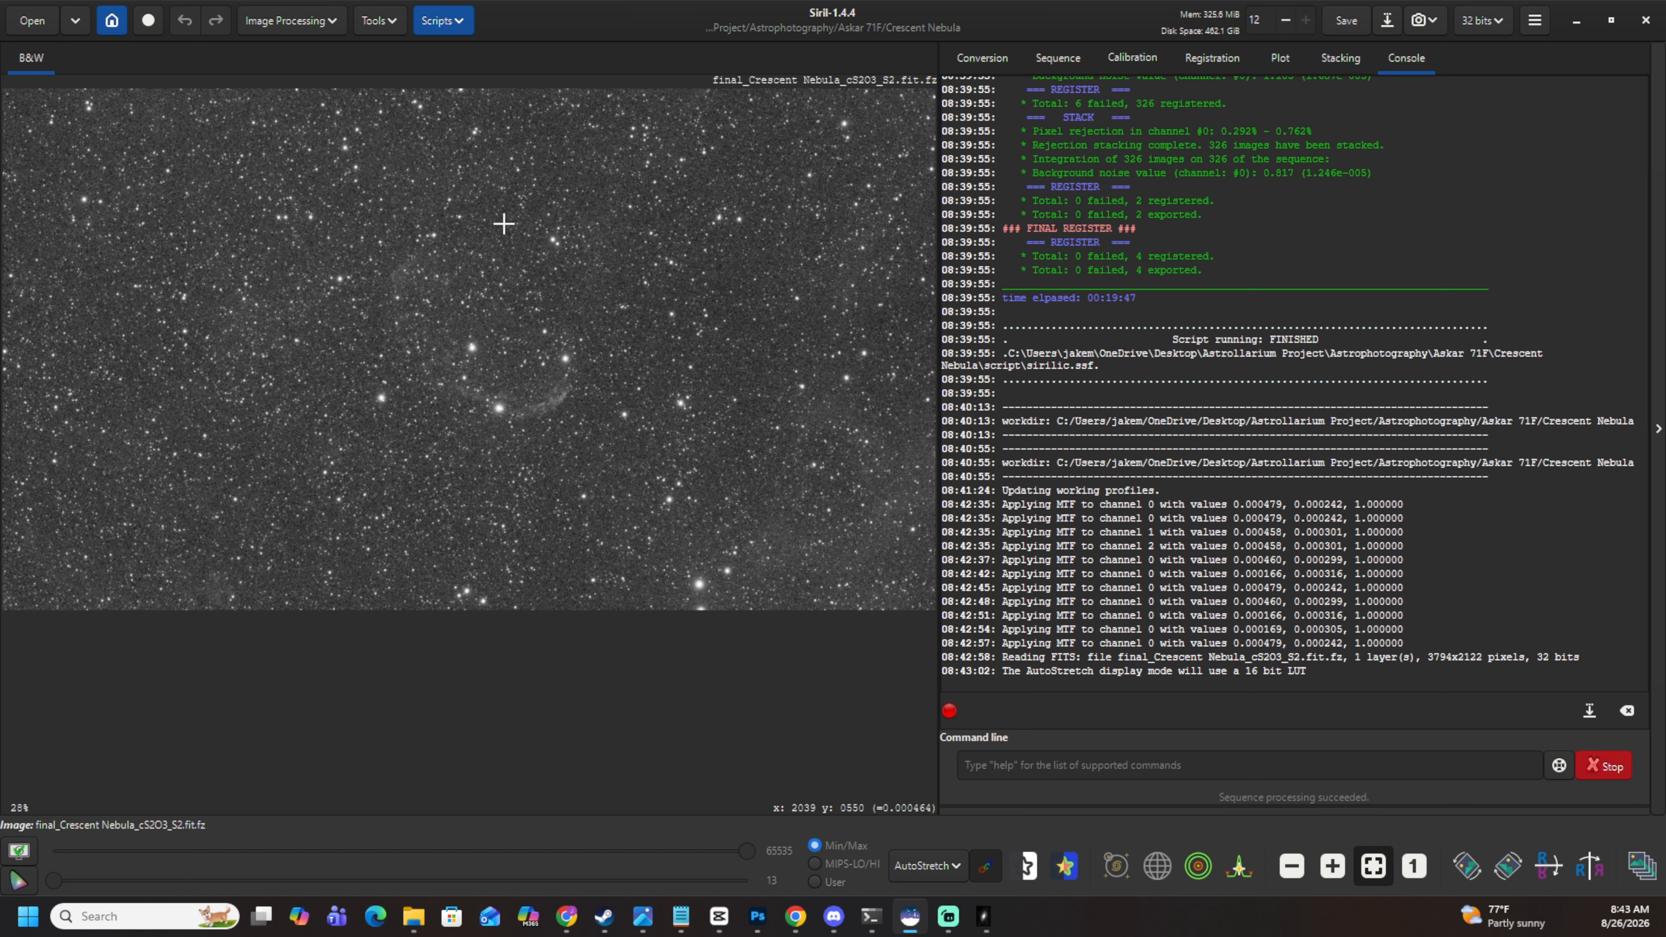
pyautogui.scroll(2, 460, 302)
pyautogui.scroll(-2, 477, 329)
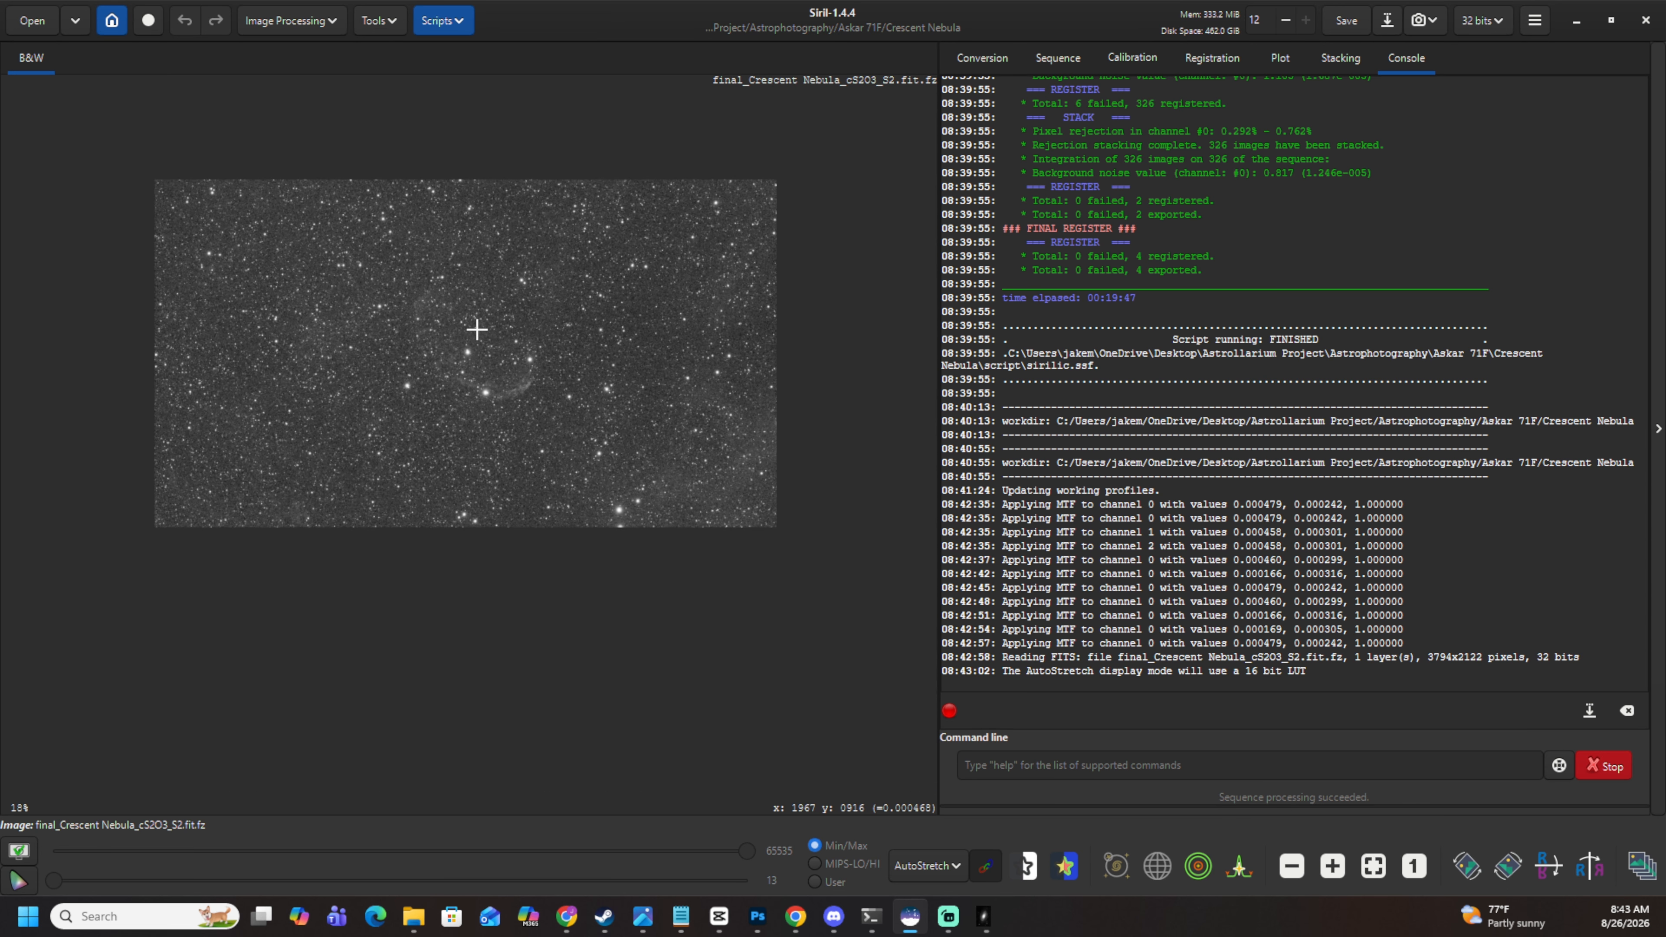
pyautogui.scroll(-1, 446, 520)
pyautogui.scroll(1, 455, 421)
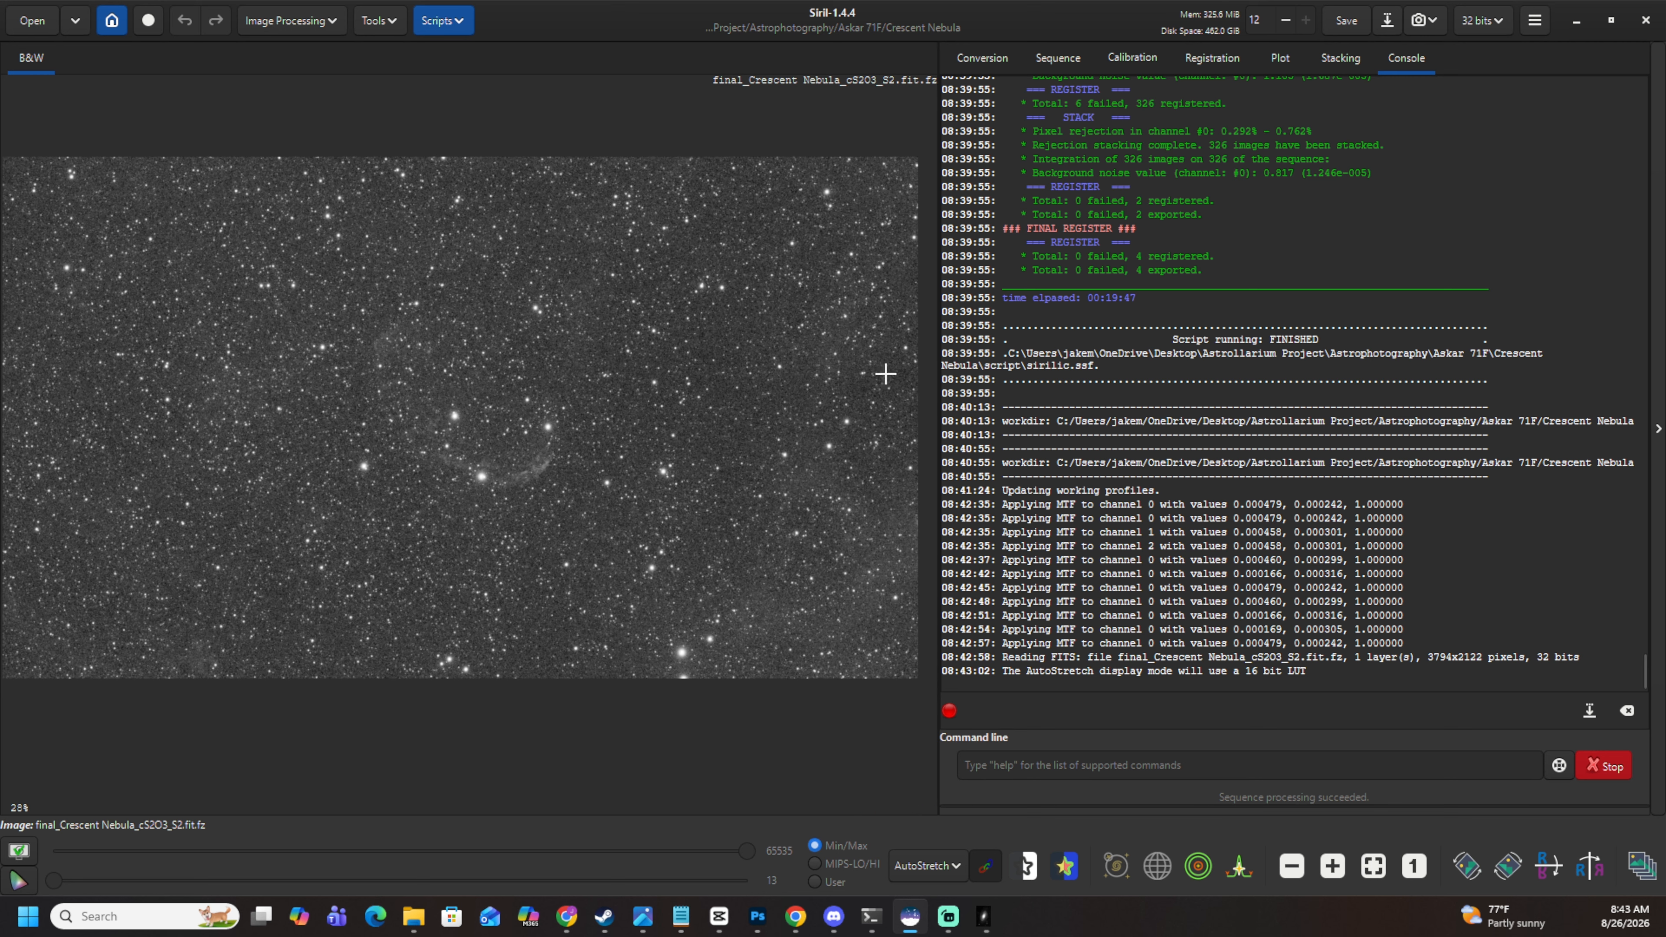
# Open final_Crescent Nebula_cHaO3_O3.fit.fz from the inner Crescent Nebula folder.
pyautogui.click(33, 18)
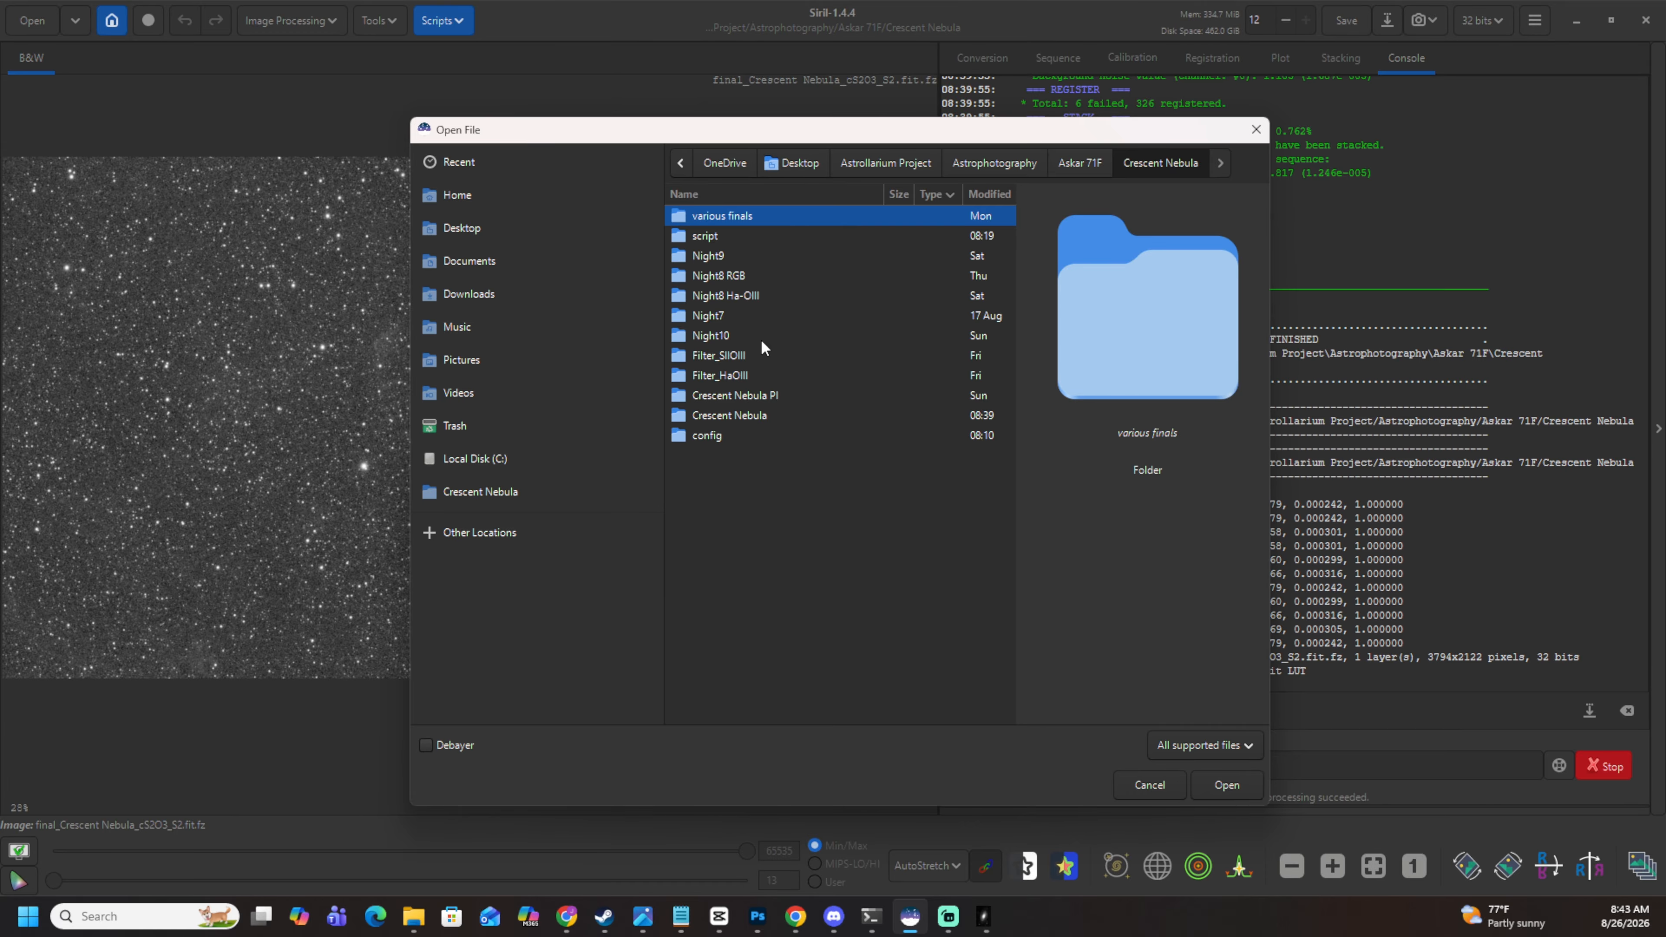
pyautogui.doubleClick(751, 411)
pyautogui.click(822, 295)
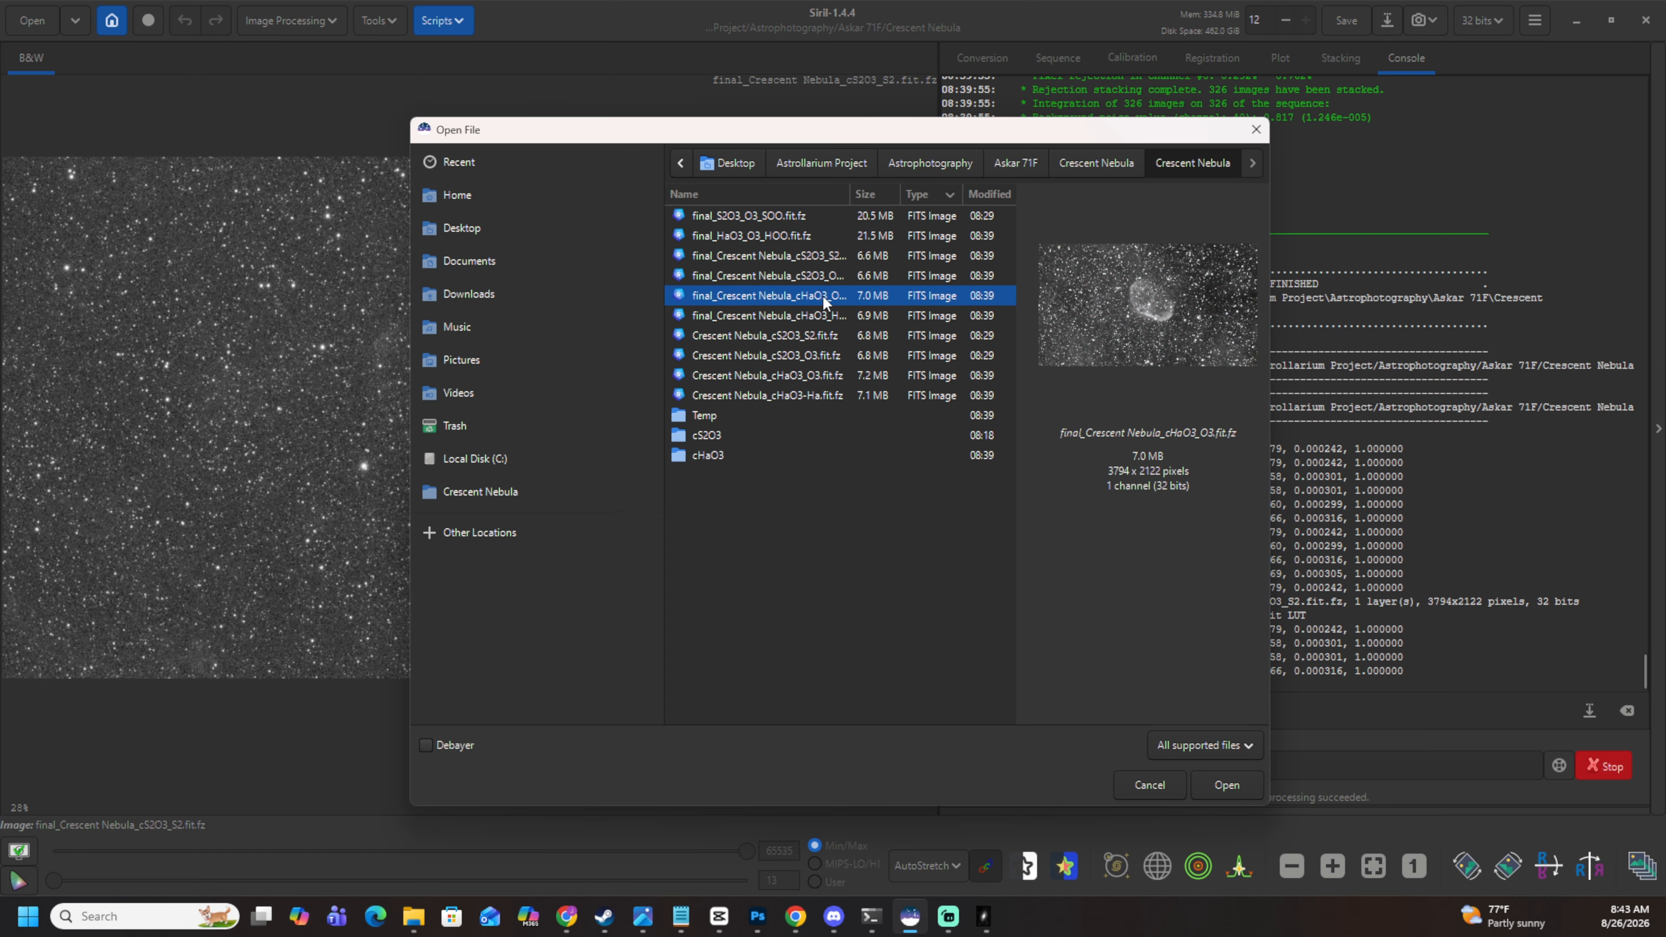
pyautogui.click(1229, 782)
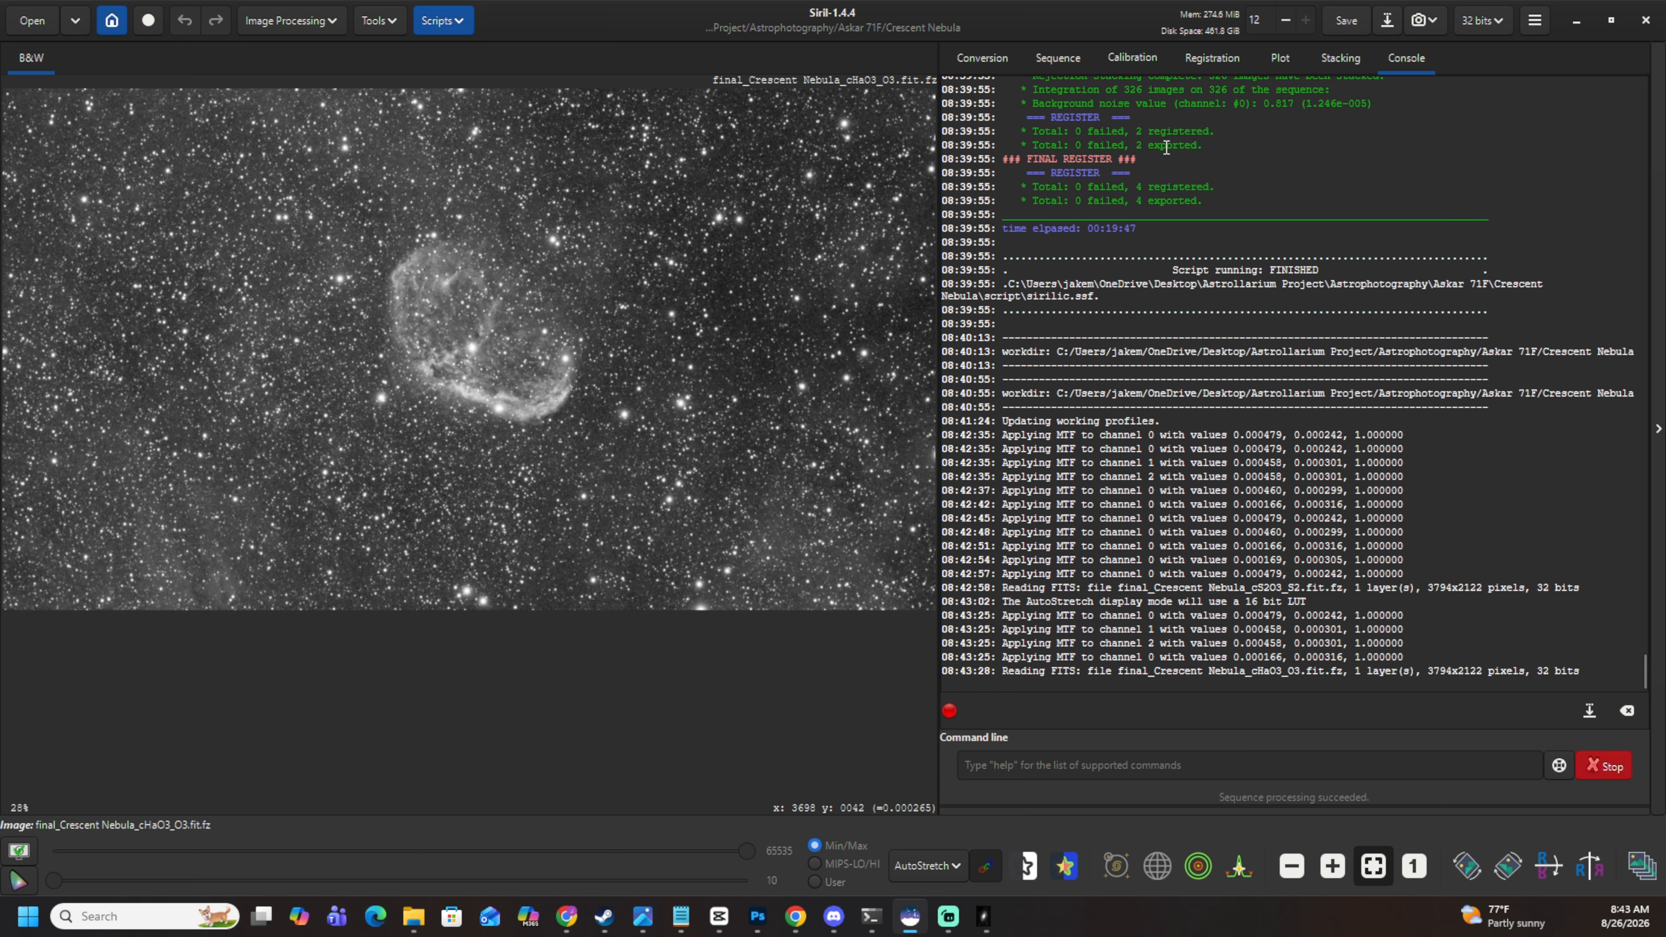
# Open Pixel Math and load final_Crescent Nebula_cS2O3_O3.fit.fz and final_Crescent Nebula_cHaO3_O3.fit.fz from the inner Crescent Nebula folder.
pyautogui.click(301, 23)
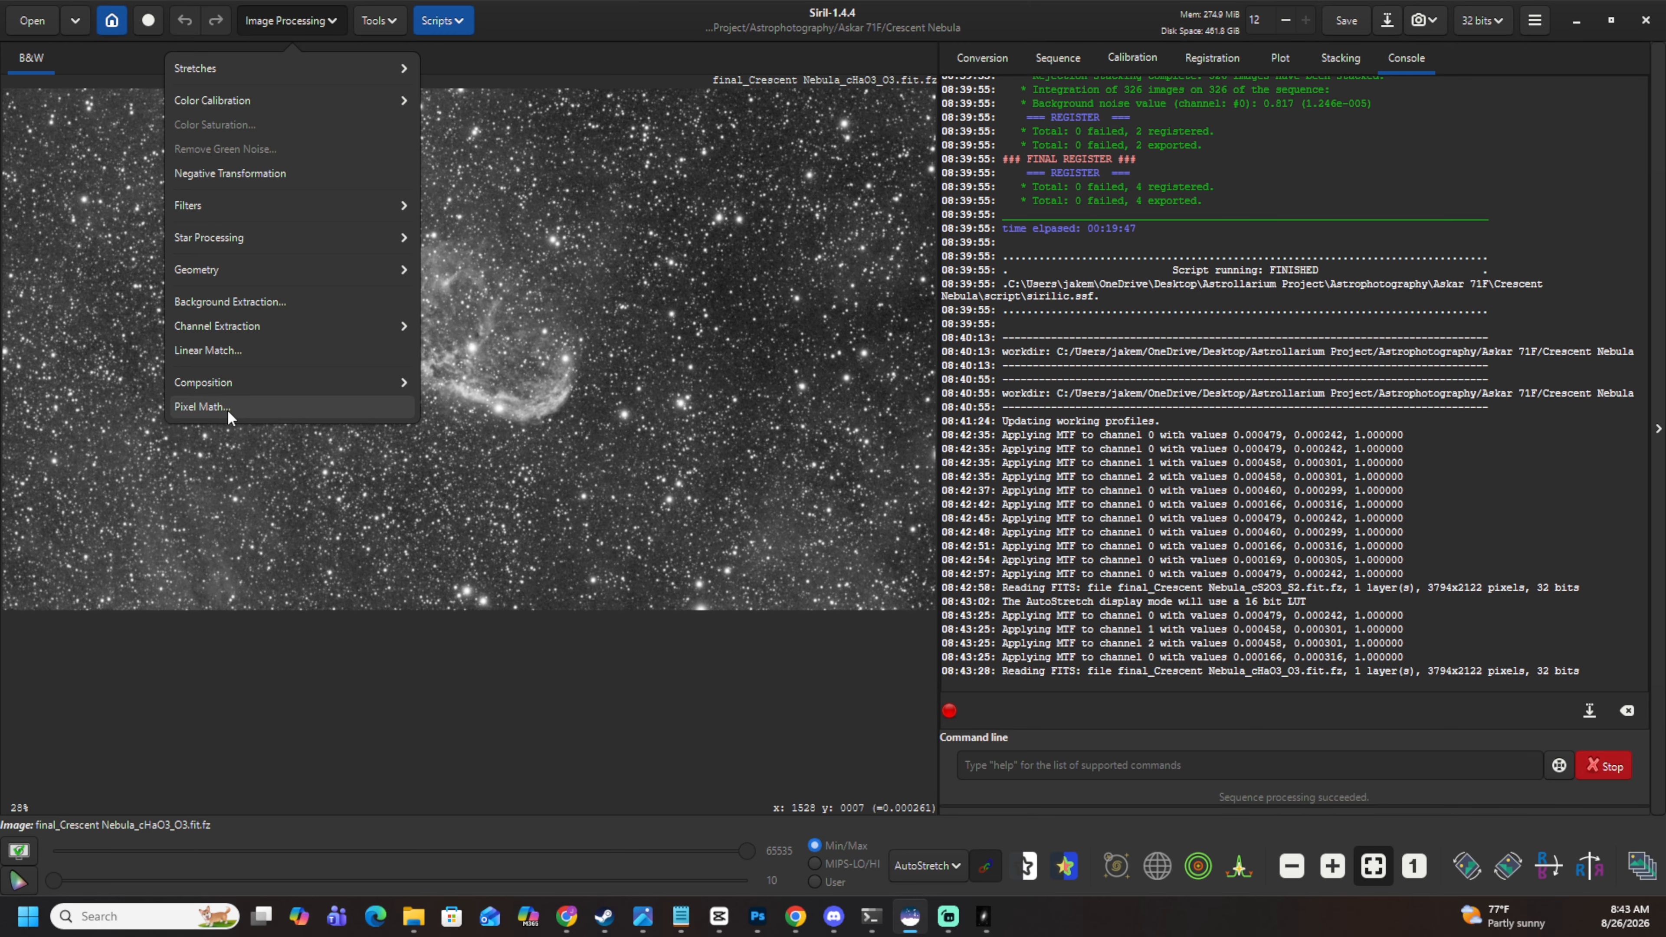
pyautogui.click(202, 407)
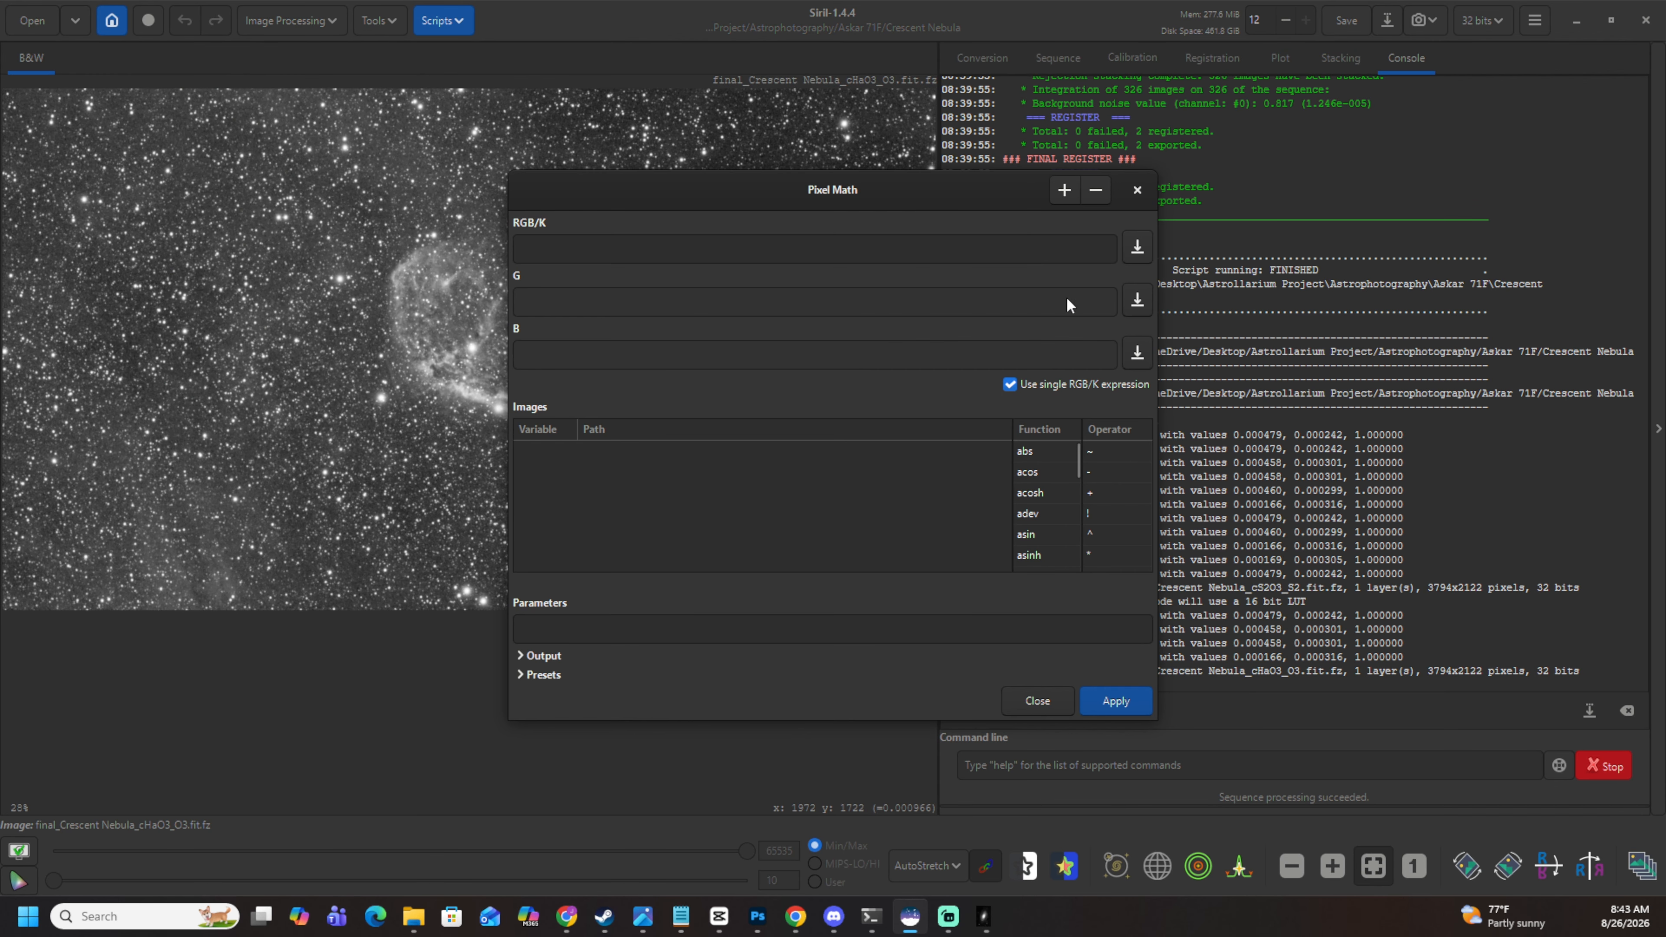
pyautogui.click(1065, 190)
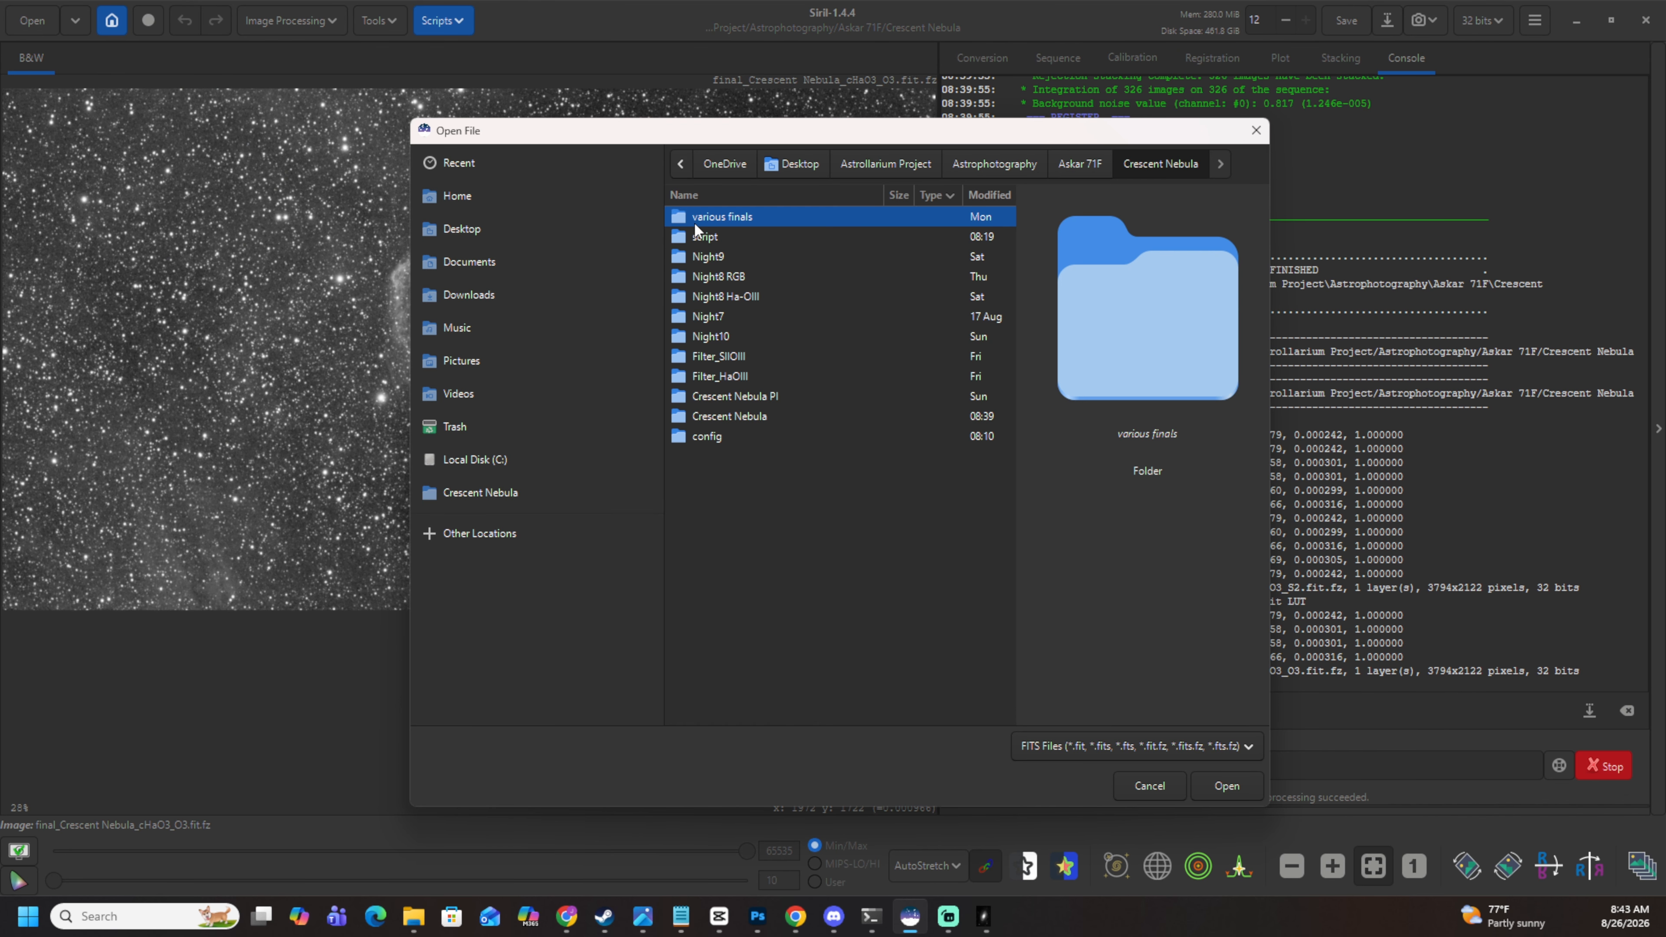
pyautogui.doubleClick(738, 415)
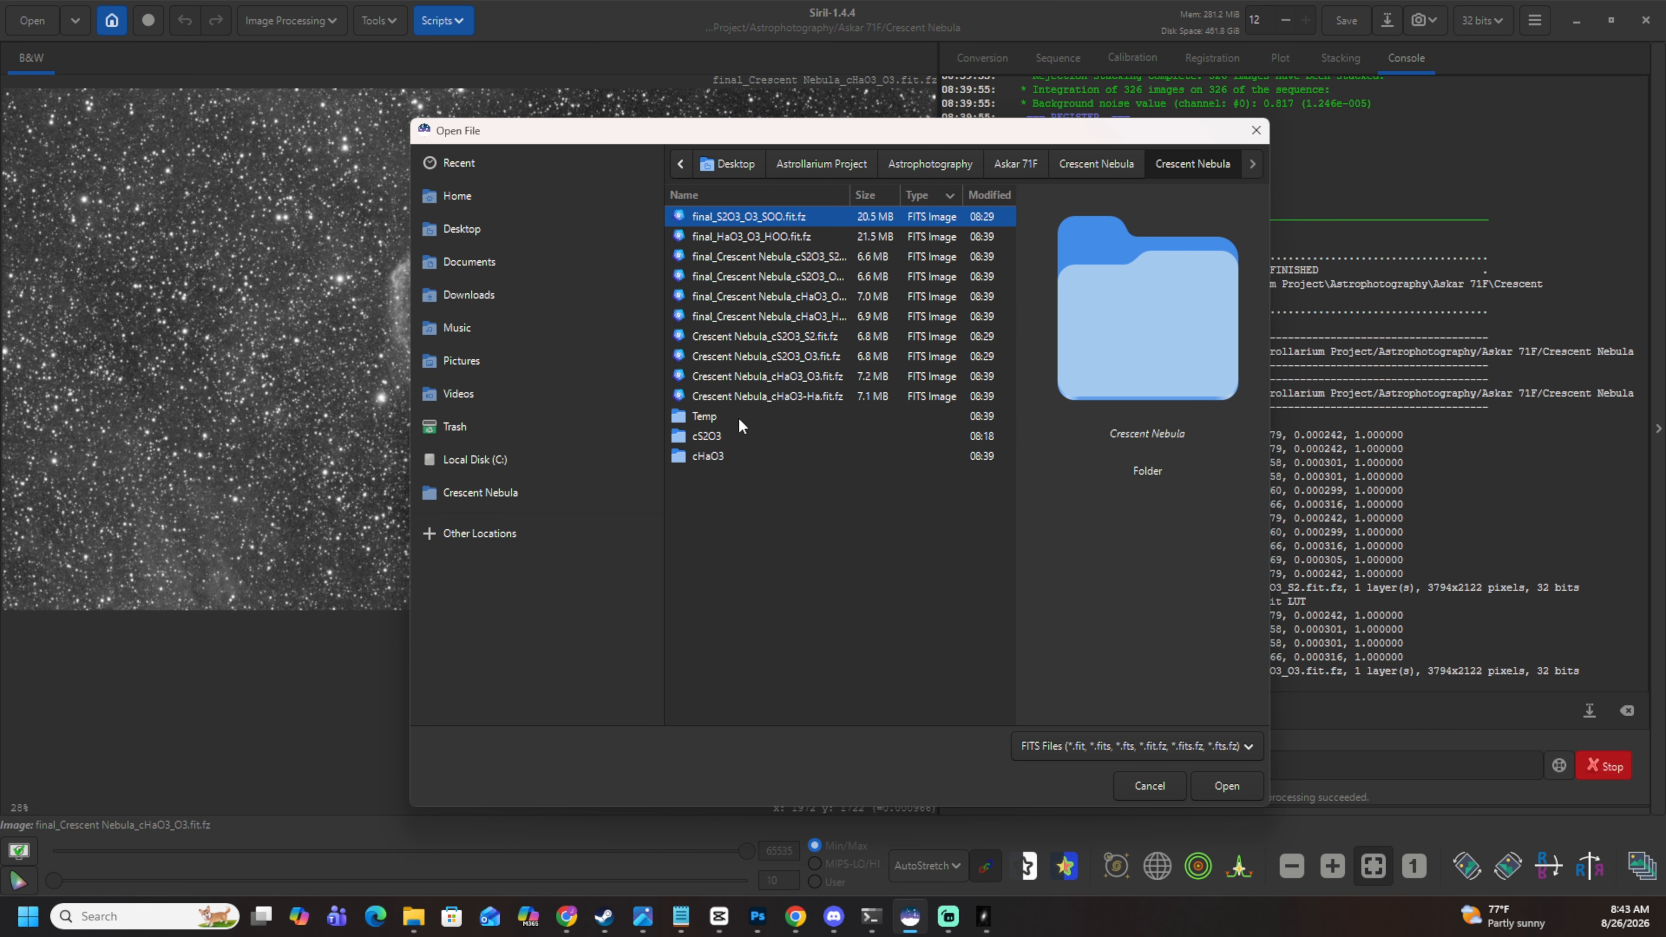
pyautogui.click(835, 279)
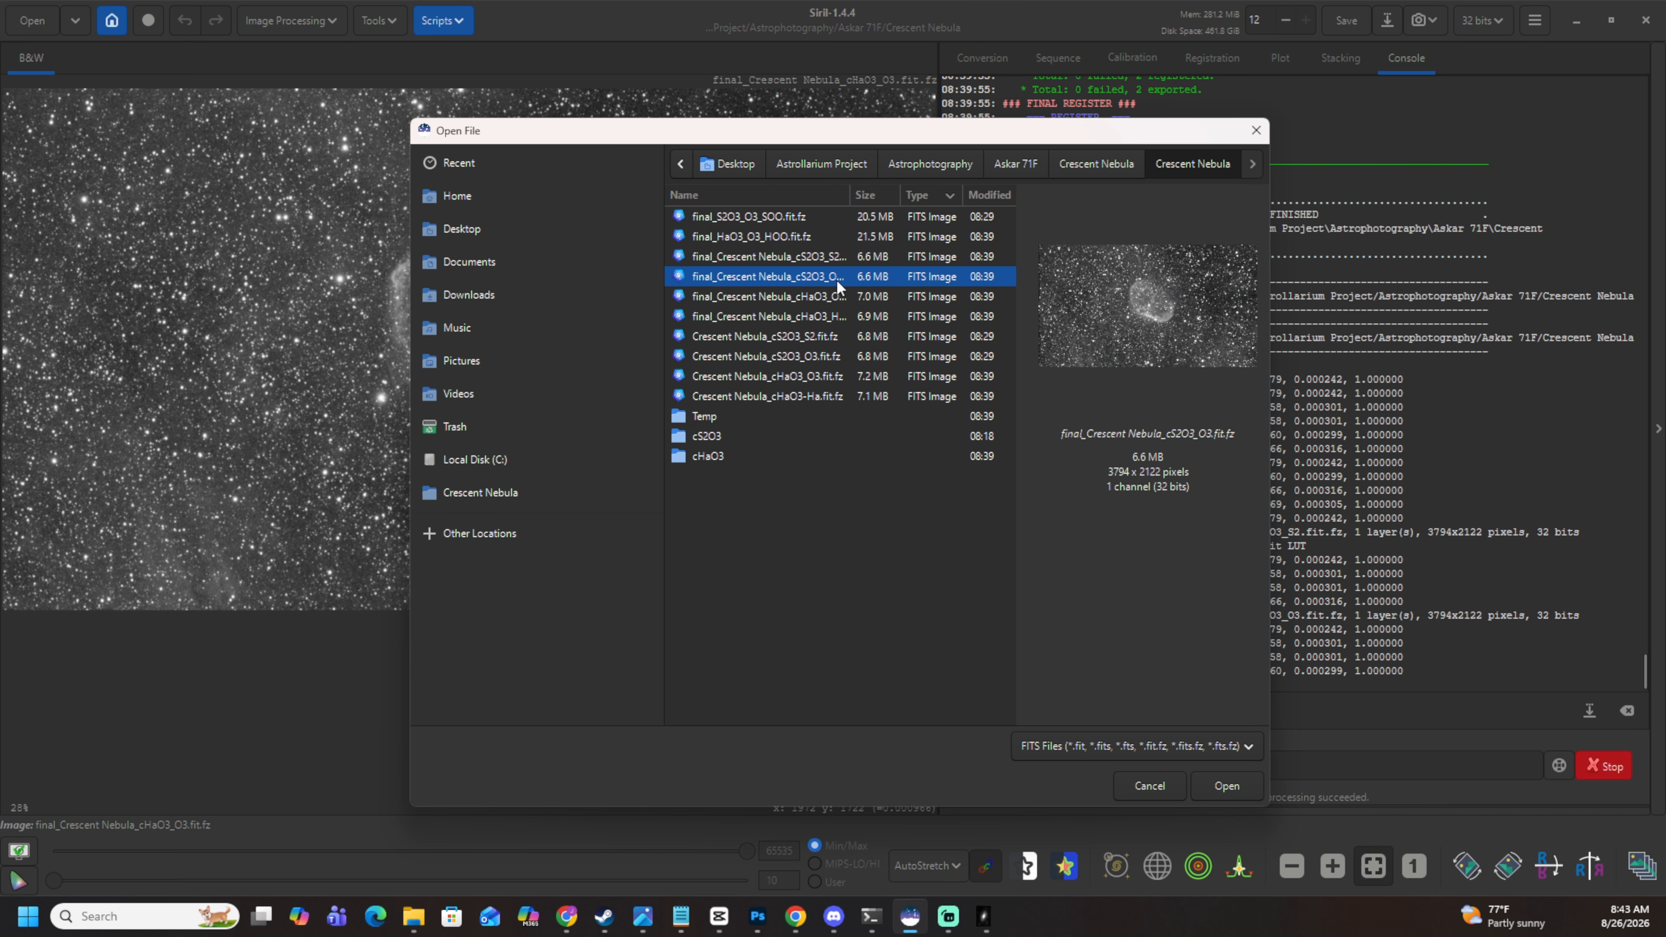
pyautogui.keyDown('ctrl'); pyautogui.click(830, 297); pyautogui.keyUp('ctrl')
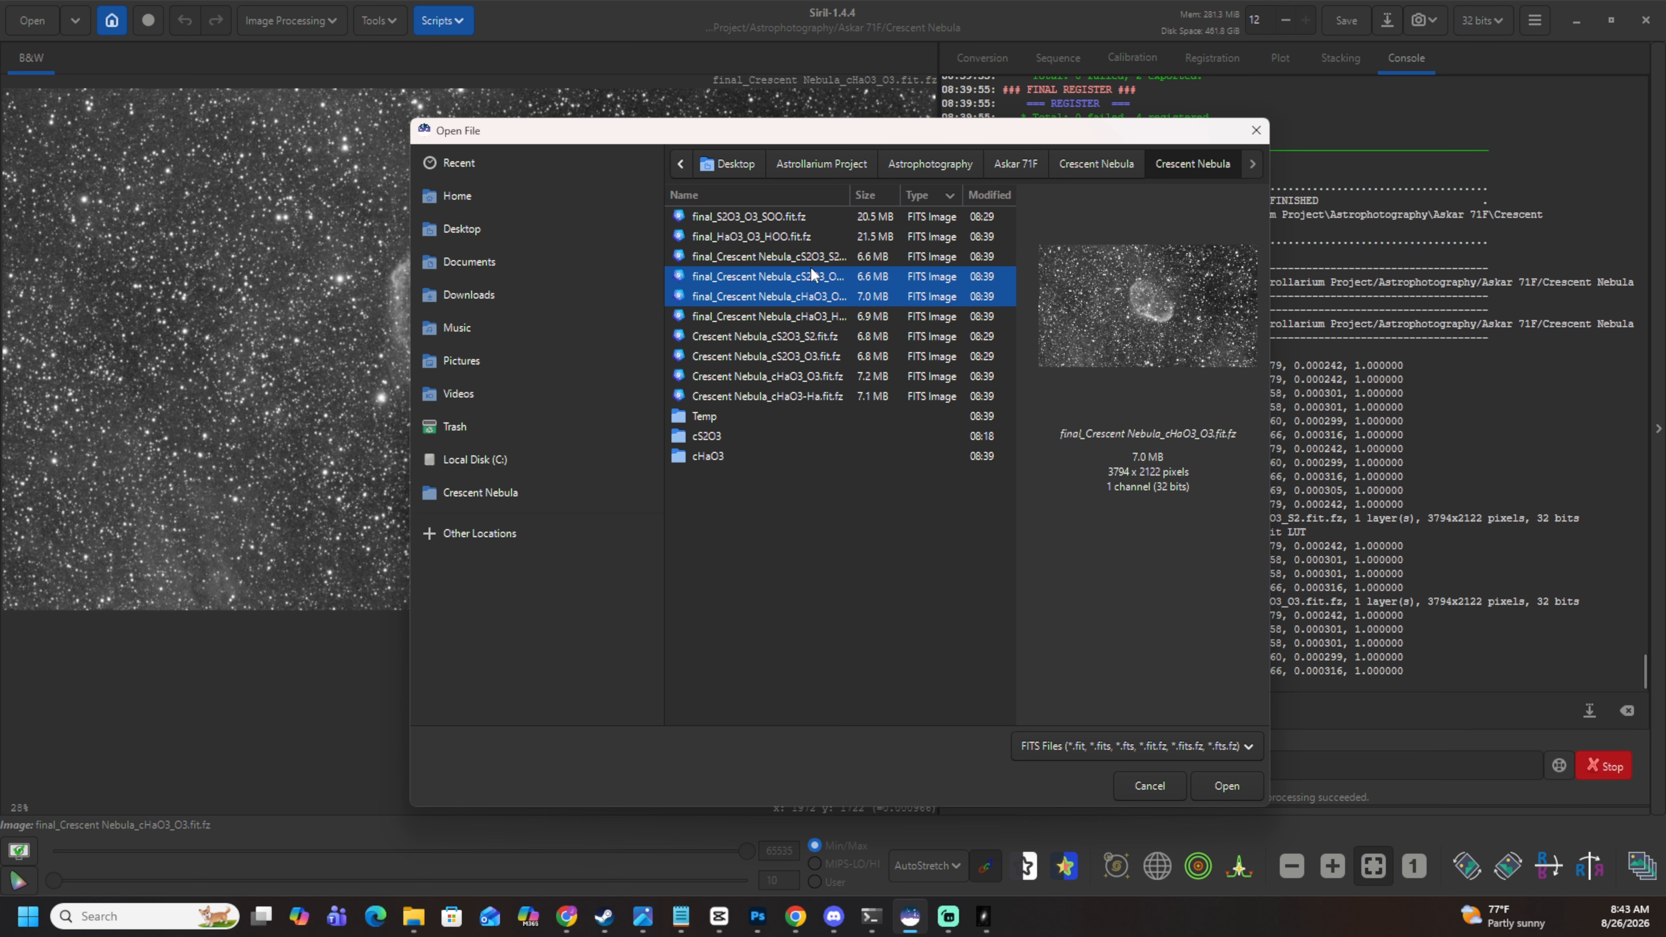
pyautogui.click(1227, 786)
# Name the first image's variable OIII_Ha and the second's OIII_SII, and check which file each one refers to.
pyautogui.doubleClick(553, 453)
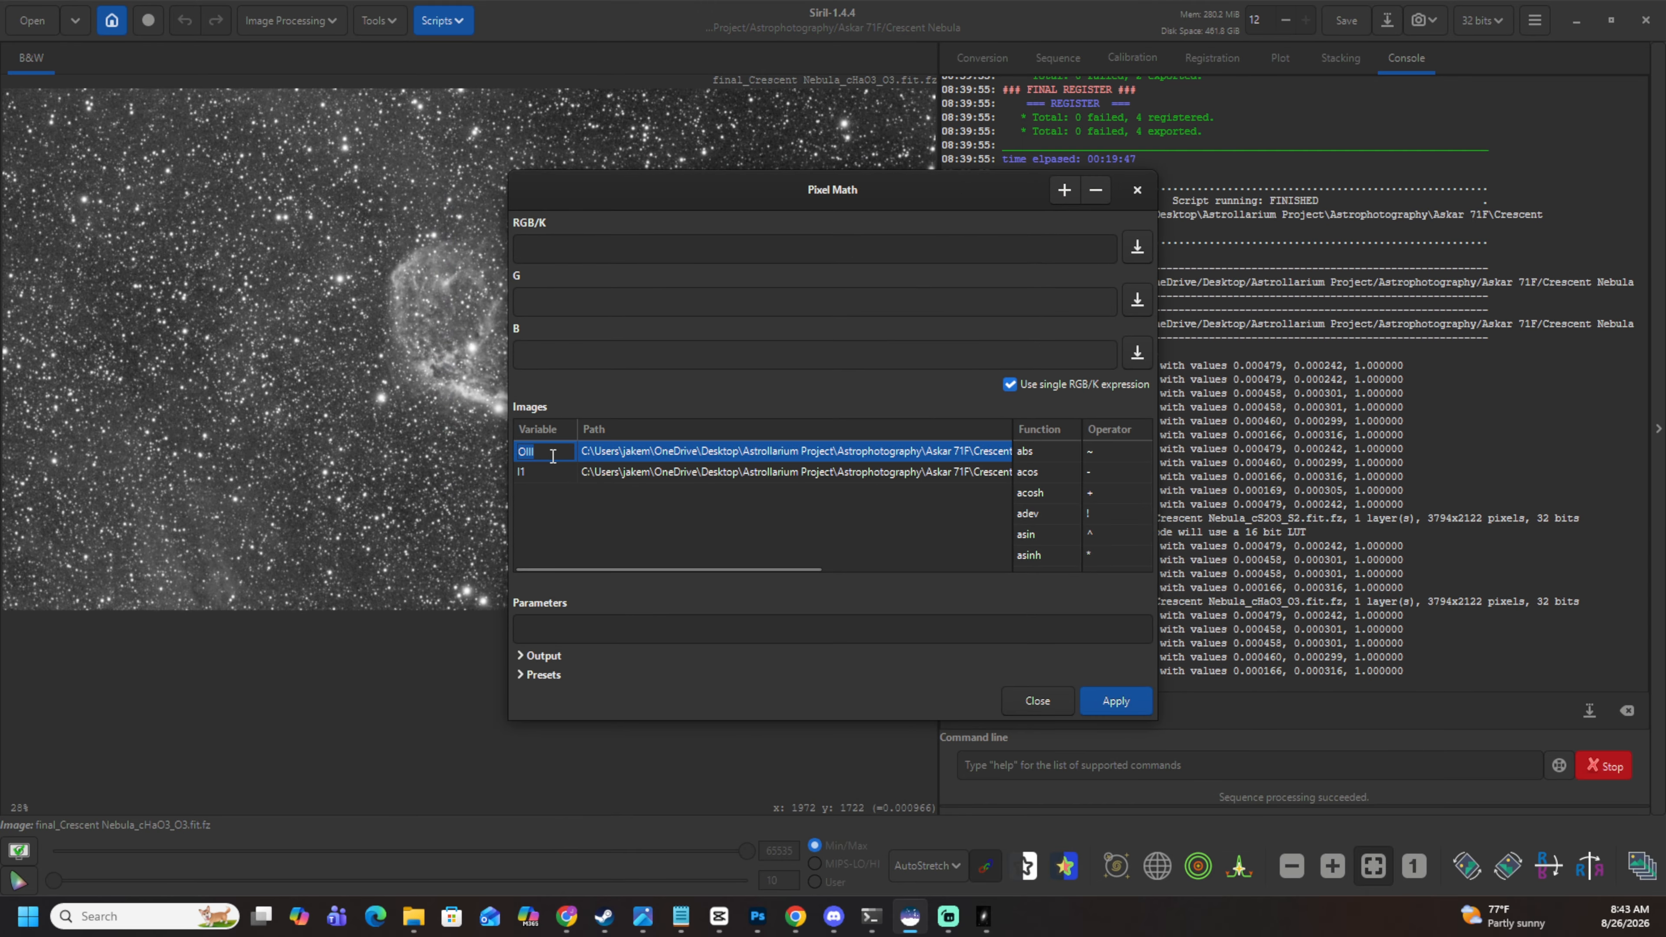
pyautogui.click(552, 453)
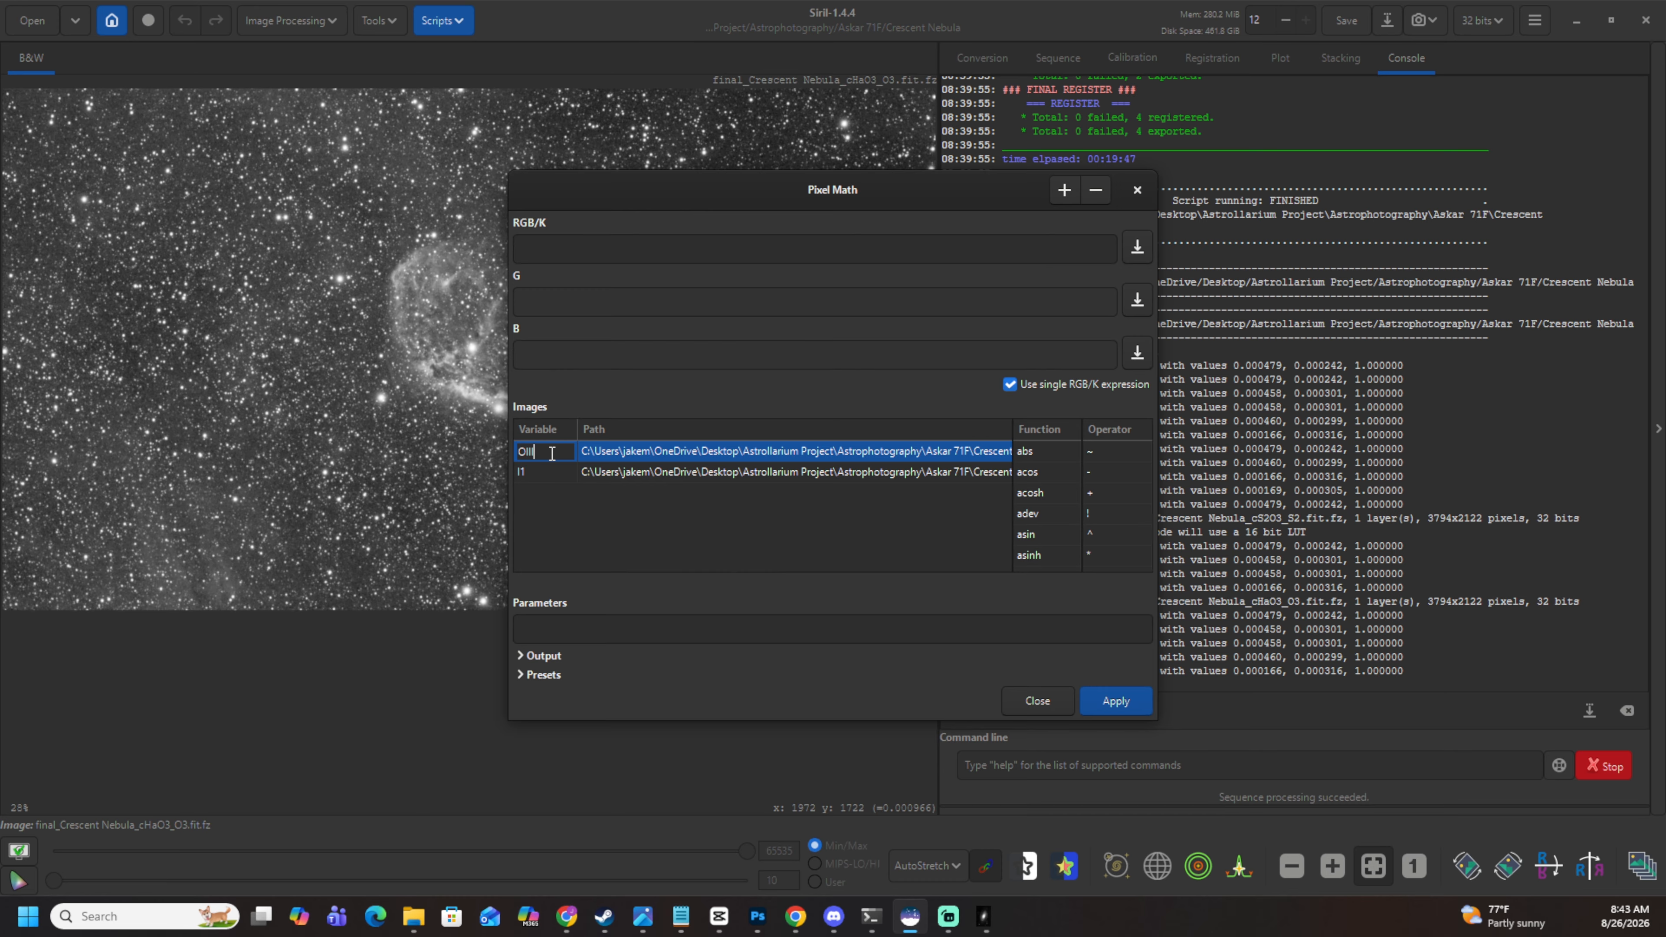
pyautogui.write('_Ha')
pyautogui.doubleClick(544, 472)
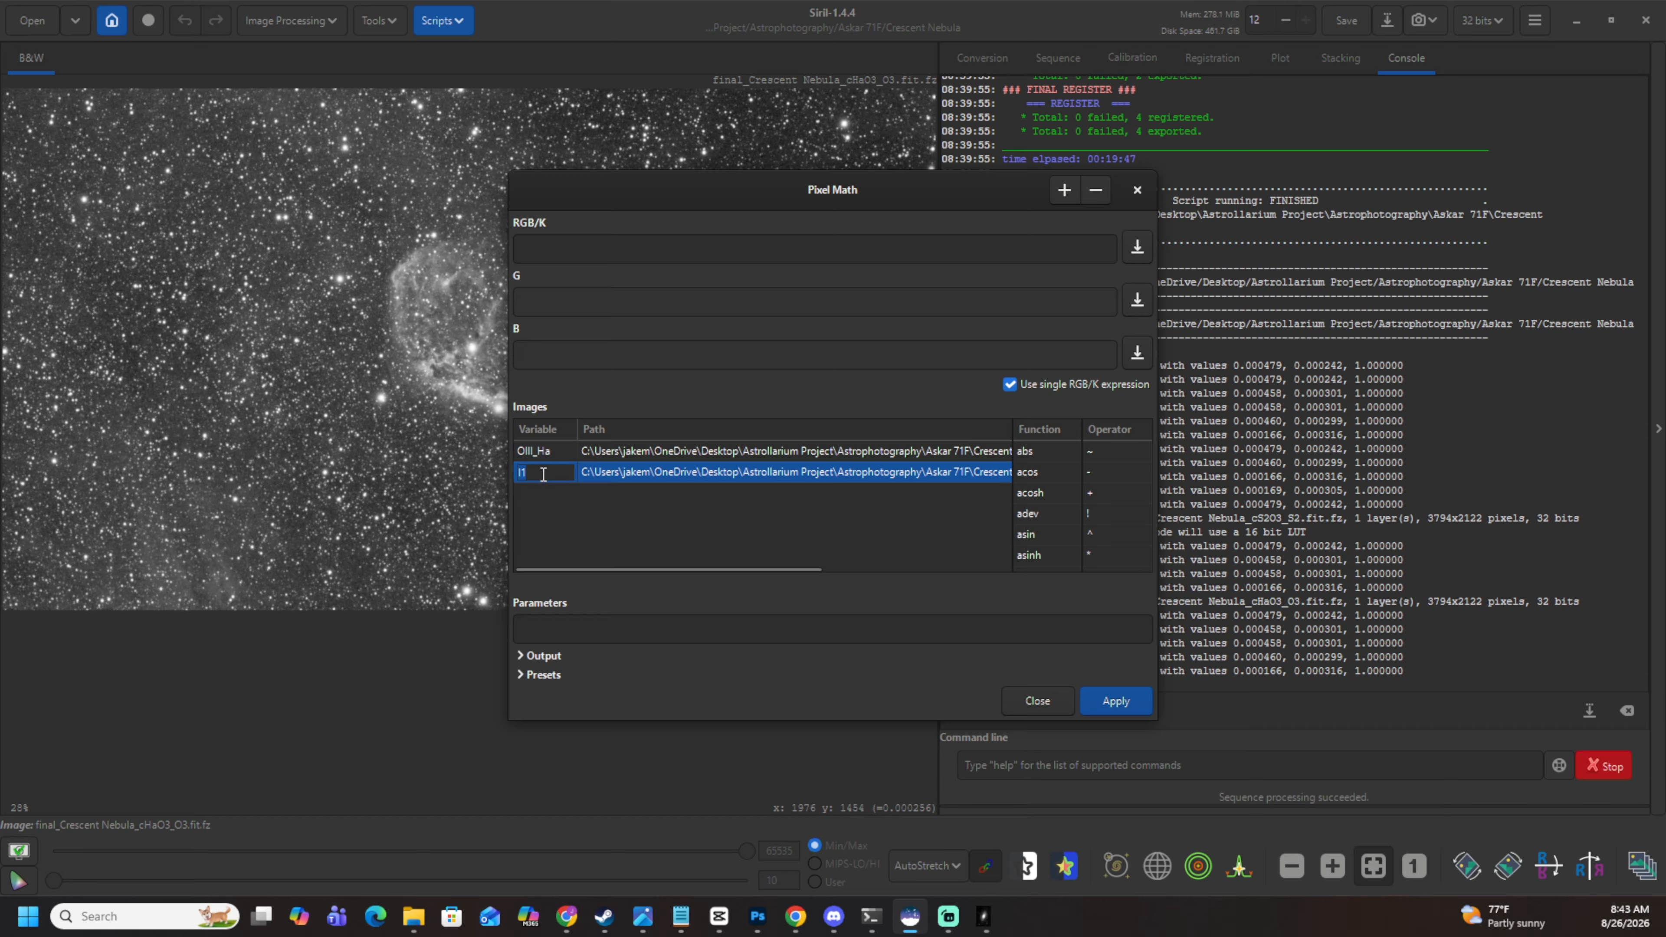
pyautogui.write('OIII_SII')
pyautogui.click(914, 525)
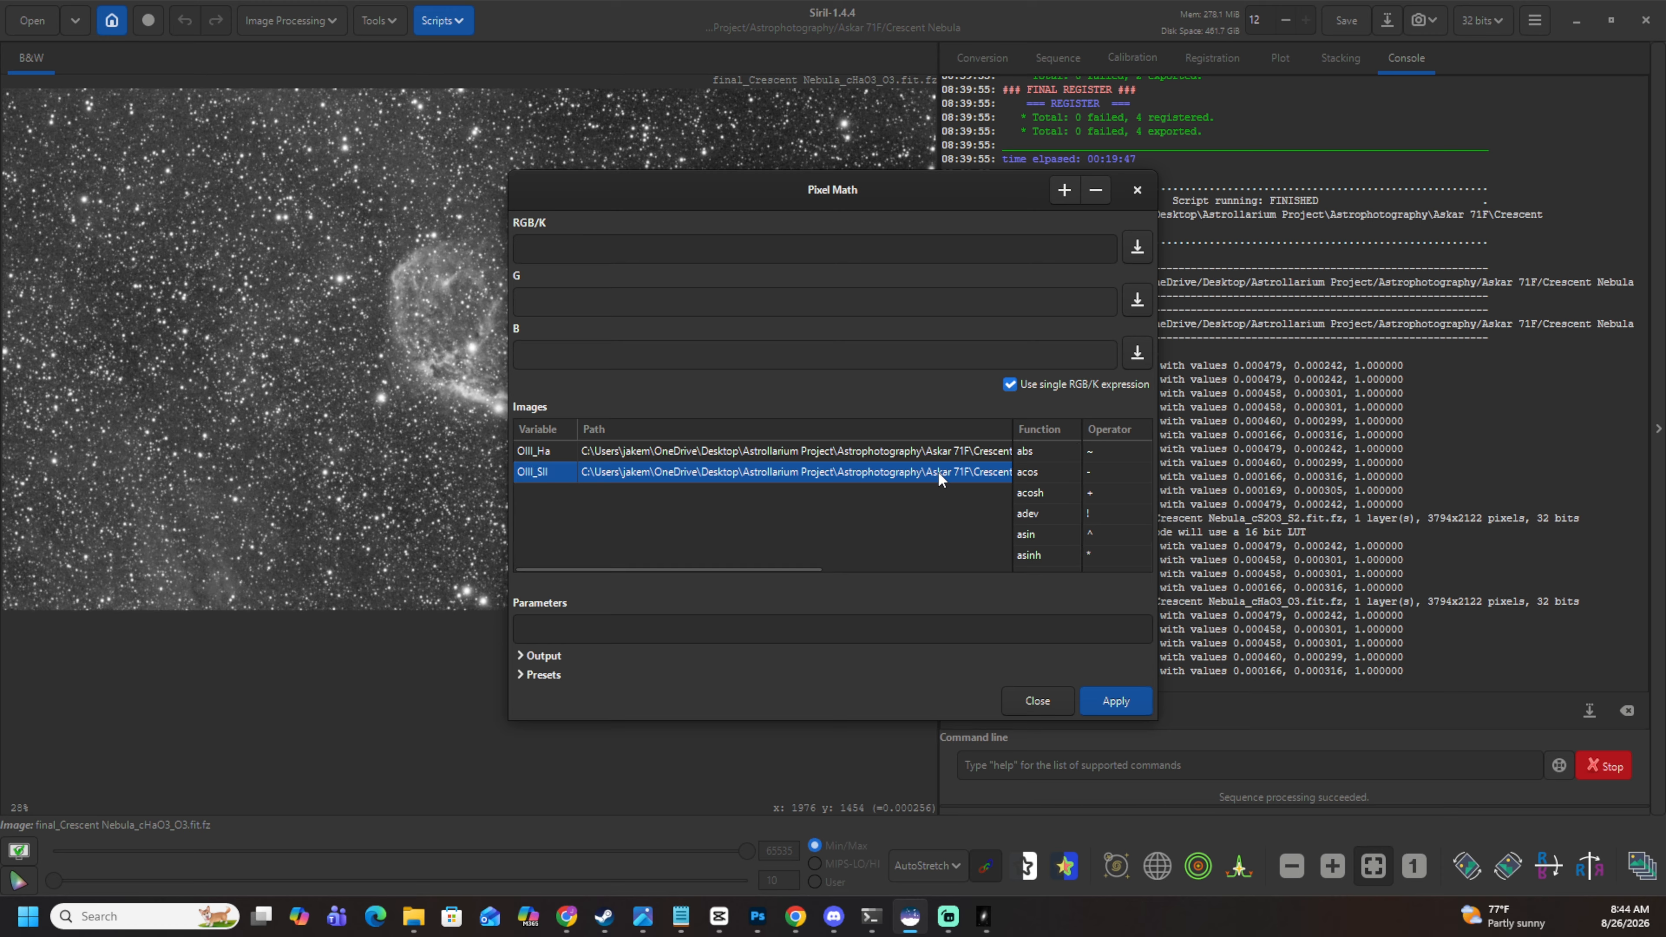
pyautogui.moveTo(677, 566)
pyautogui.mouseDown()
pyautogui.moveTo(896, 570)
pyautogui.moveTo(679, 562)
pyautogui.moveTo(852, 552)
pyautogui.moveTo(669, 564)
pyautogui.mouseUp()
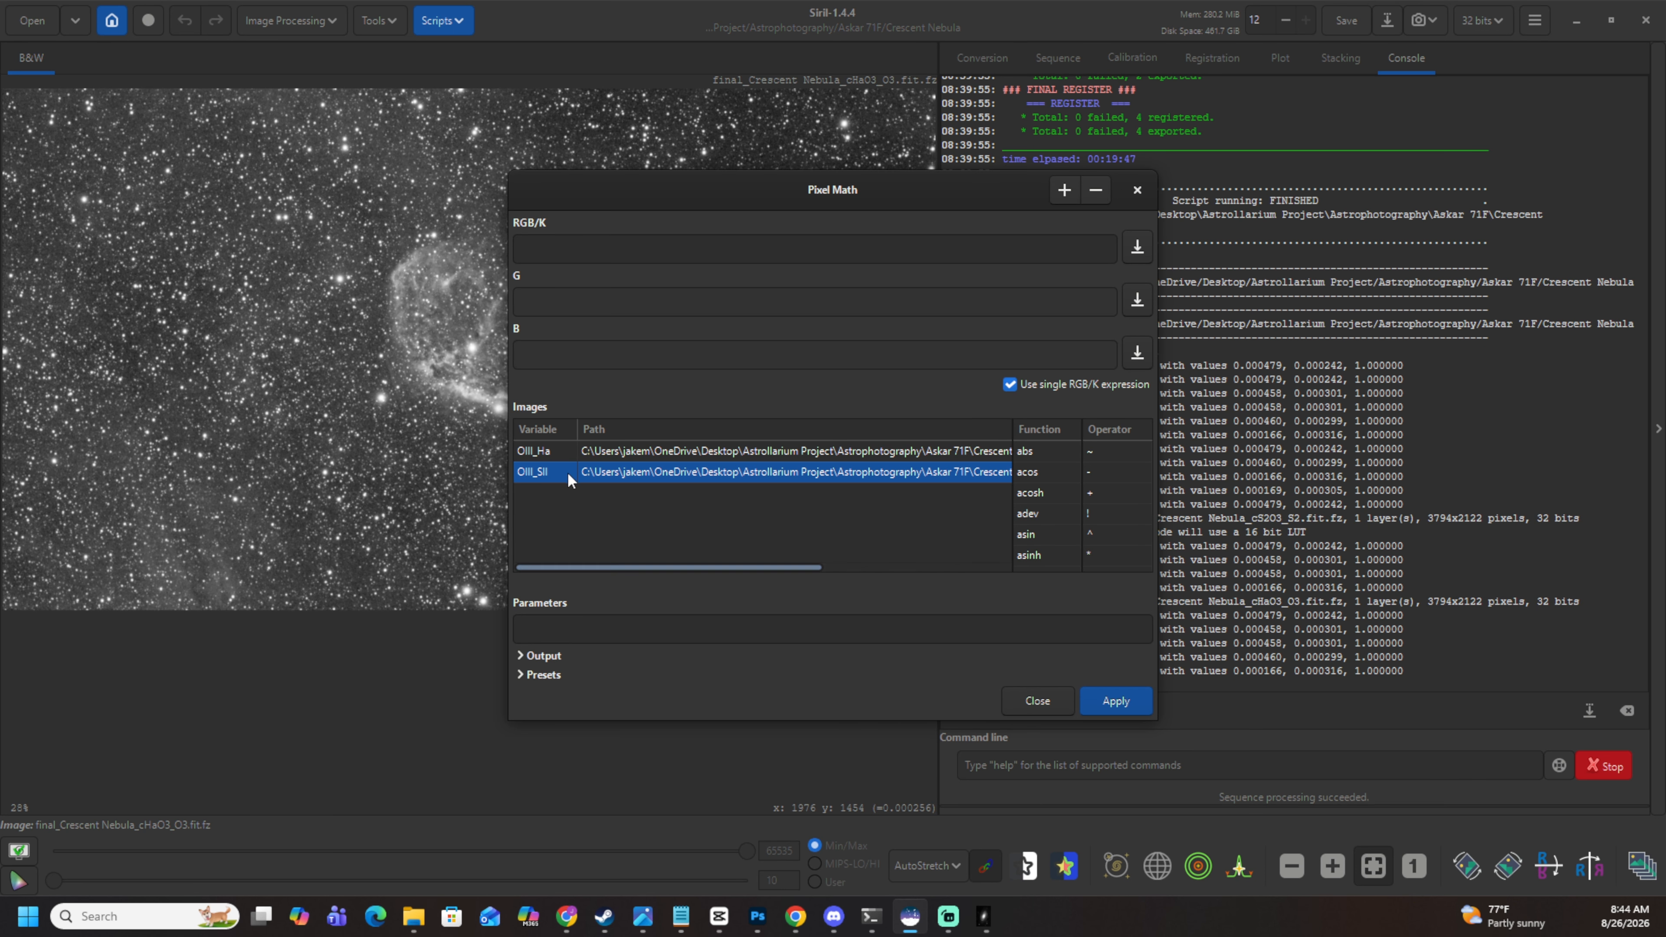
# Try to rename the first image's variable to OIII_SII, and shorten the second's to OIII_S.
pyautogui.click(554, 452)
pyautogui.click(558, 453)
pyautogui.press('BackSpace')
pyautogui.press('BackSpace')
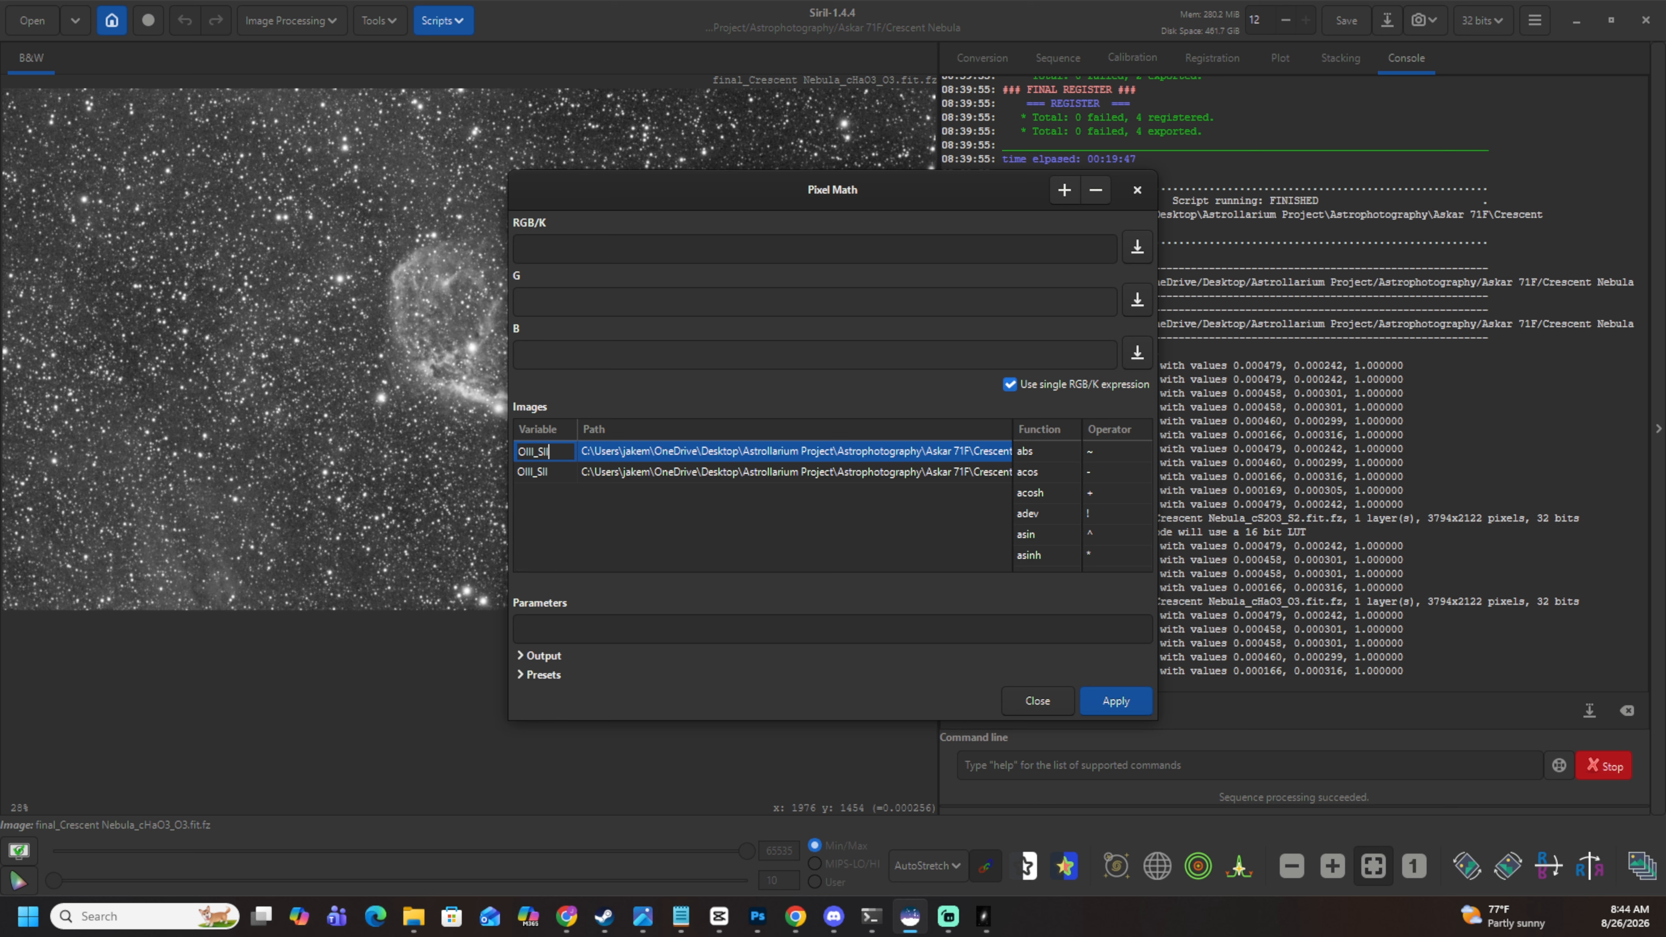
pyautogui.click(551, 473)
pyautogui.click(551, 473)
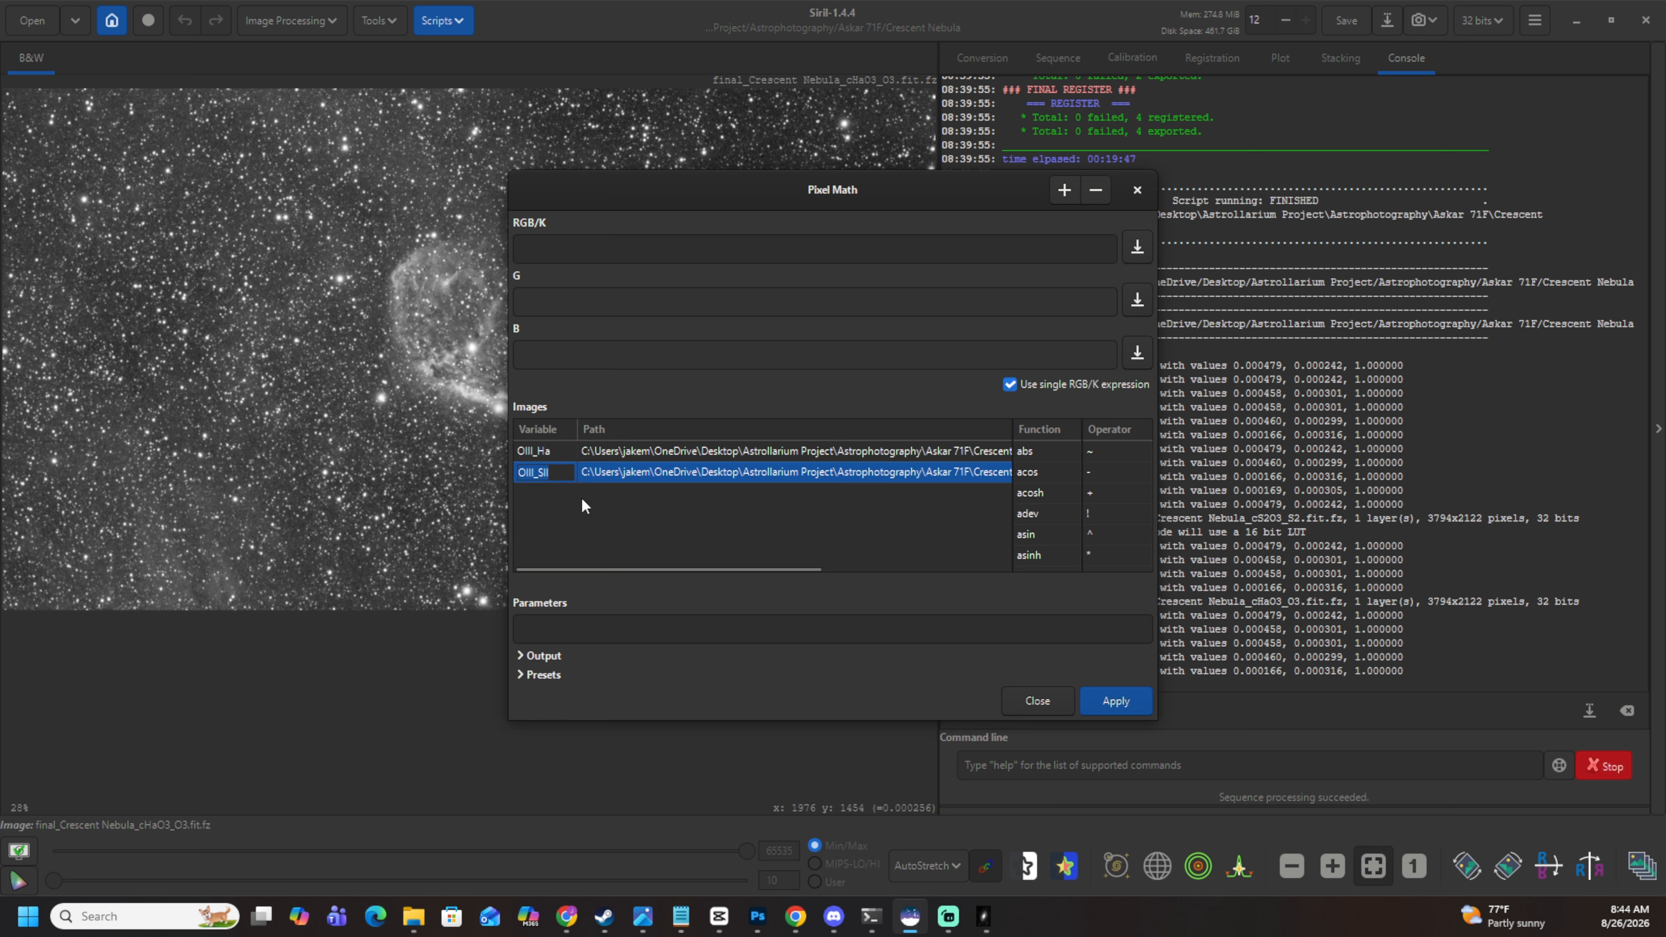
pyautogui.press('Right')
pyautogui.press('Return')
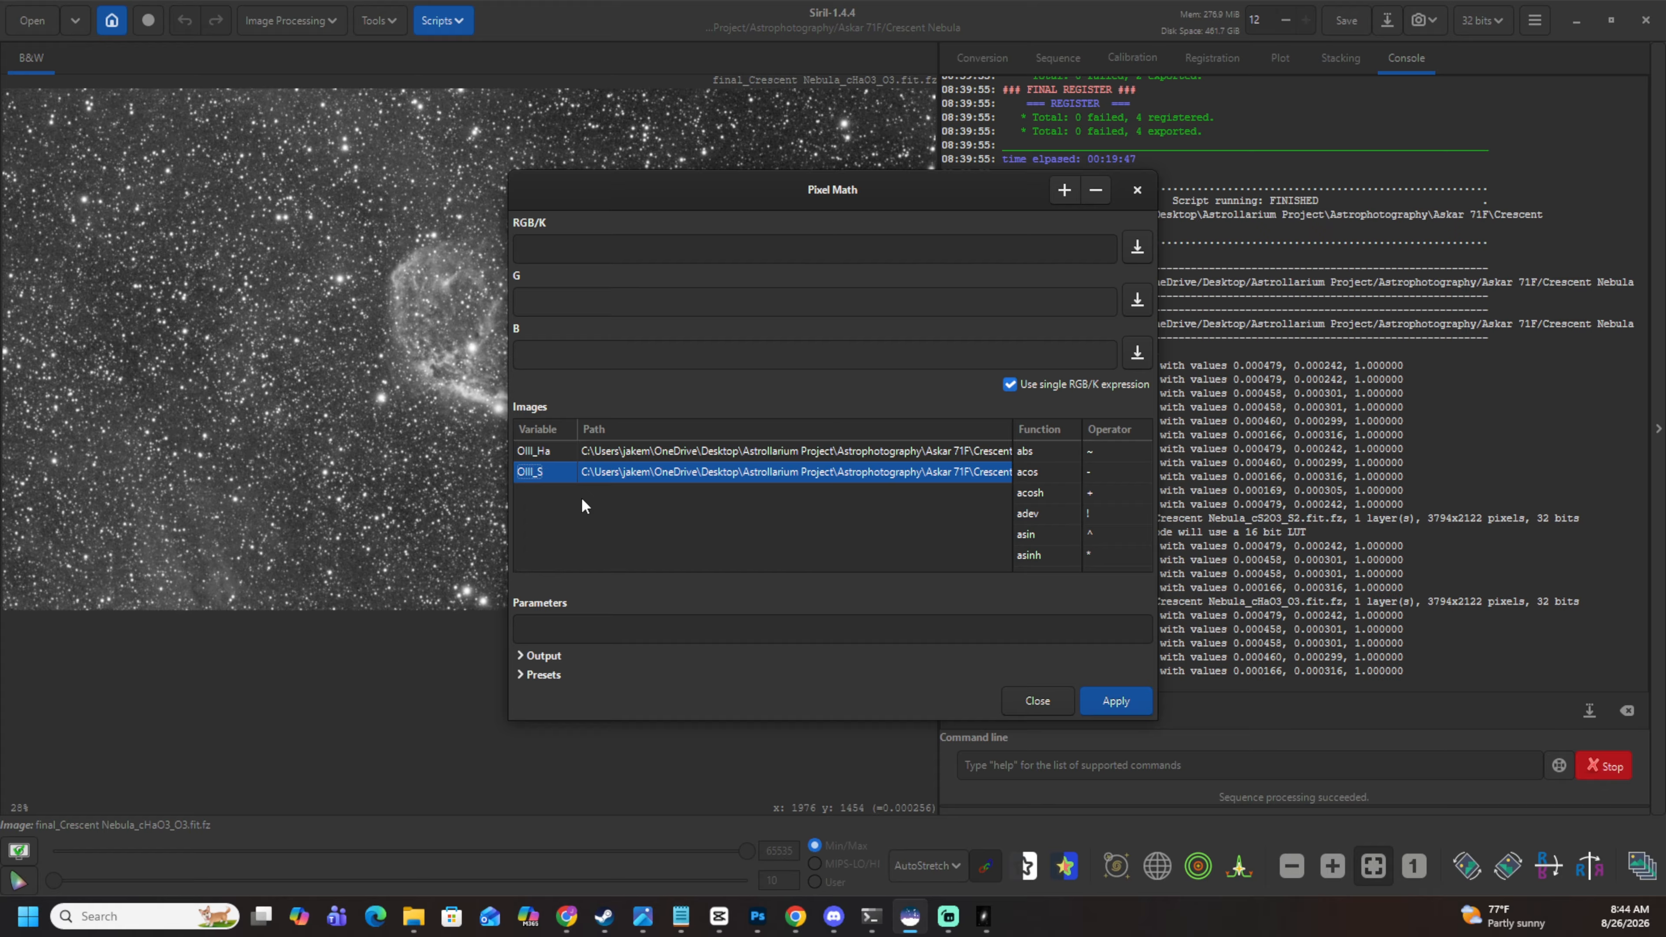
# Rename the first image's variable to OIII_SII and the second's to OIII_Ha.
pyautogui.click(552, 452)
pyautogui.click(554, 454)
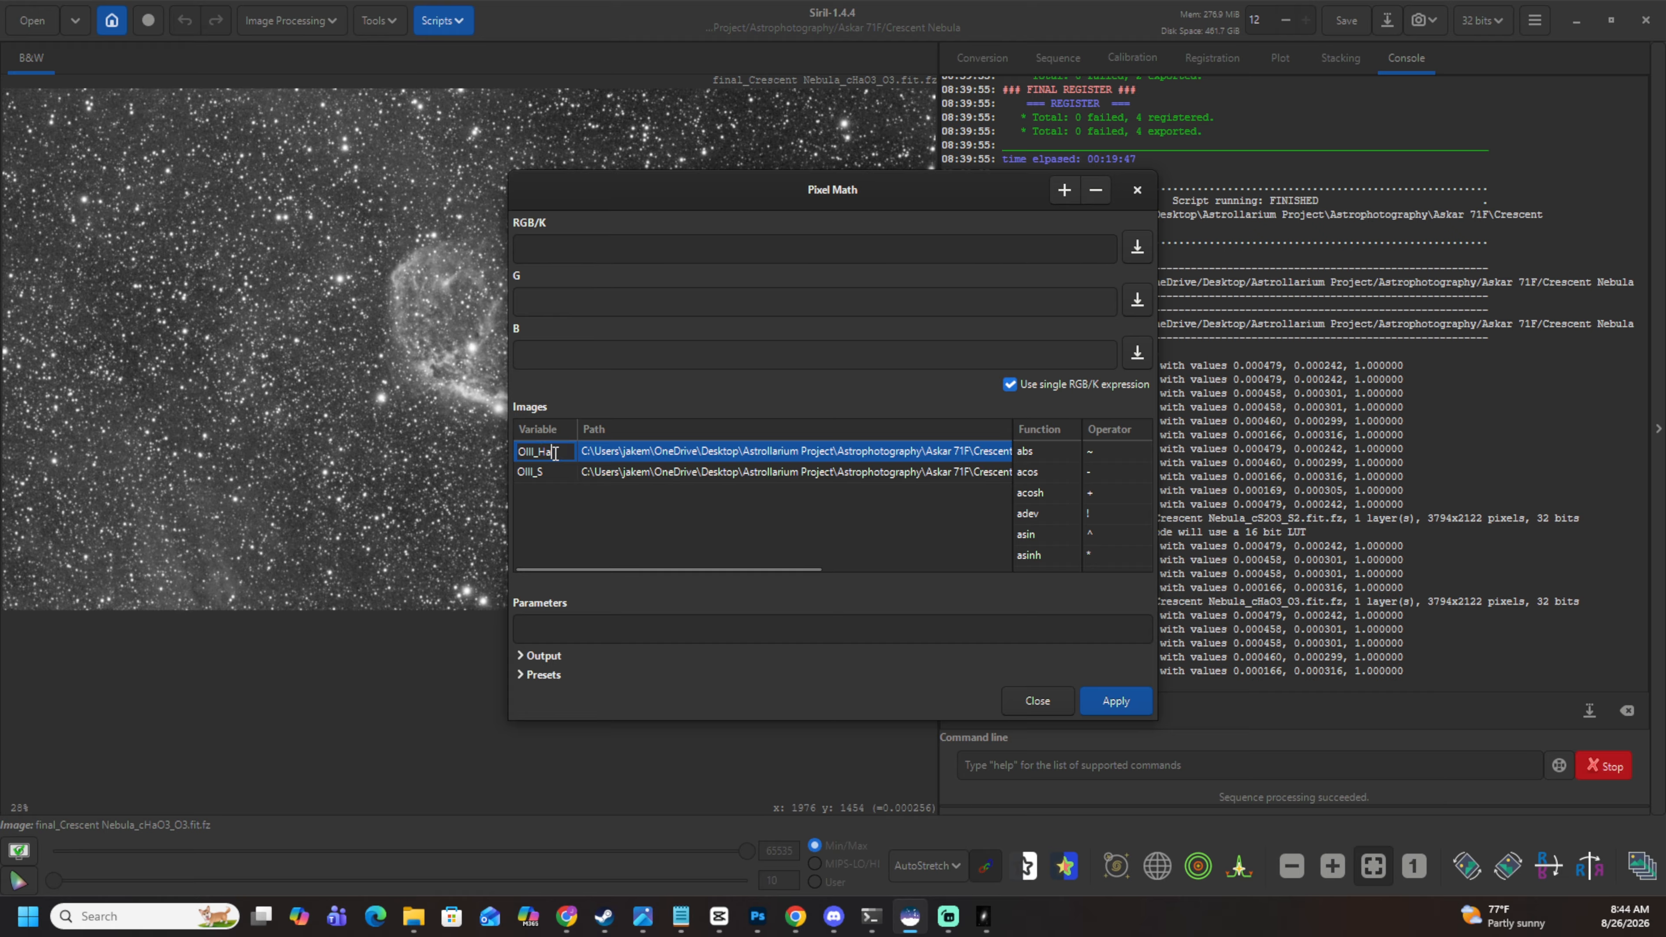
pyautogui.press('BackSpace')
pyautogui.press('BackSpace')
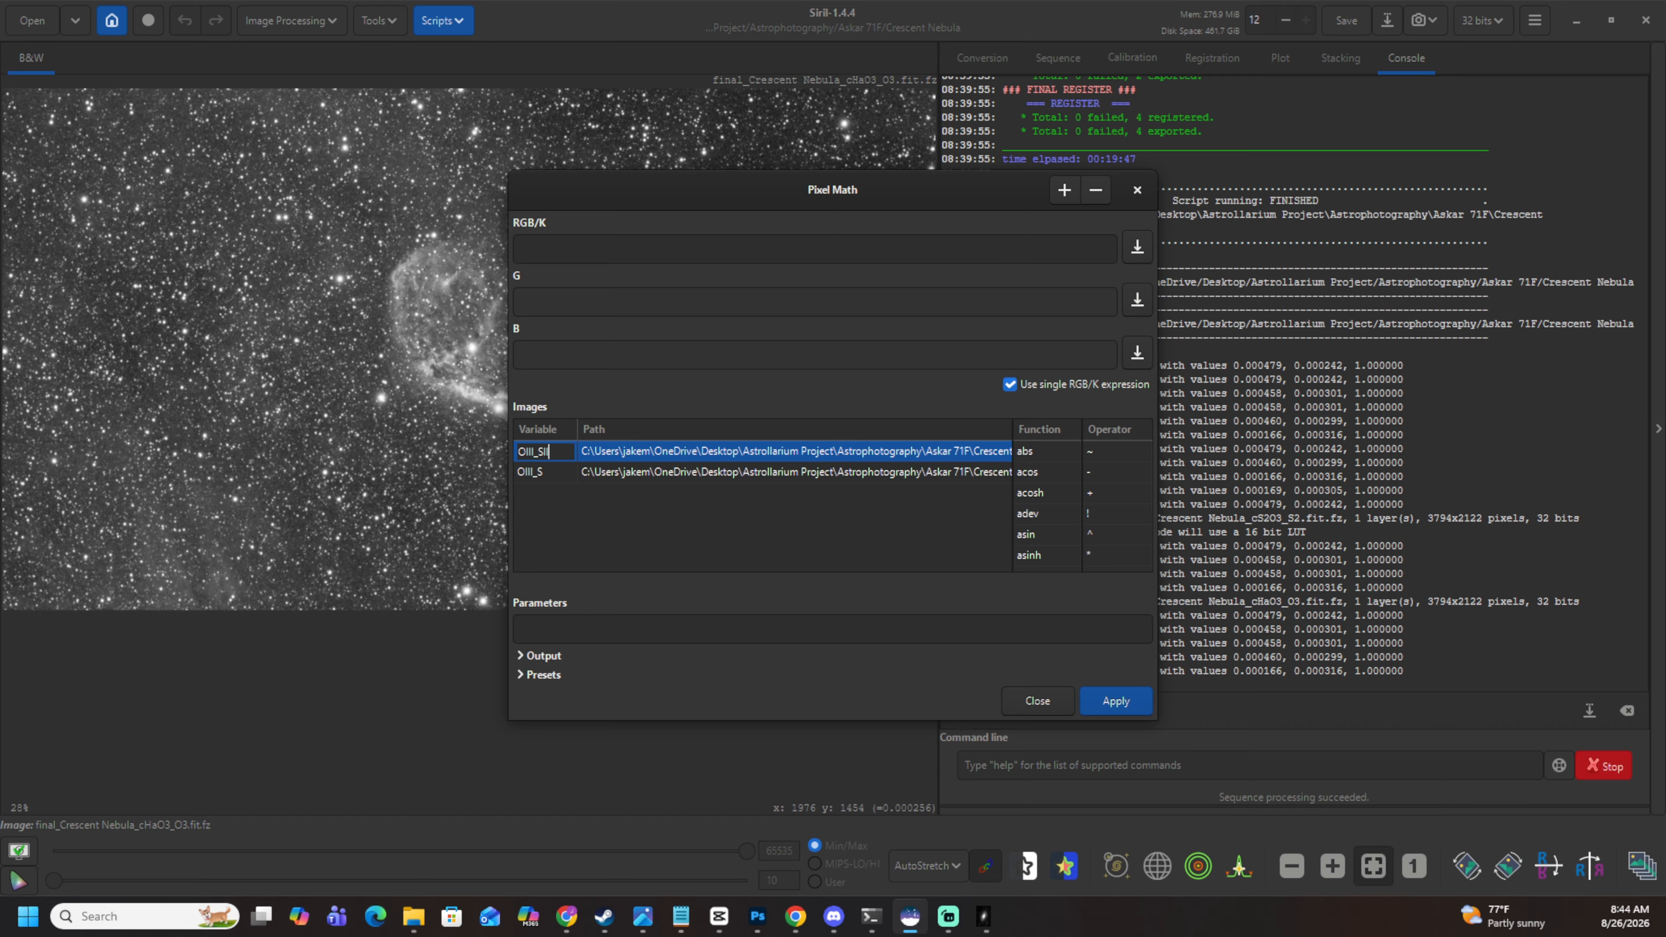
pyautogui.write('SII')
pyautogui.press('Return')
pyautogui.click(545, 473)
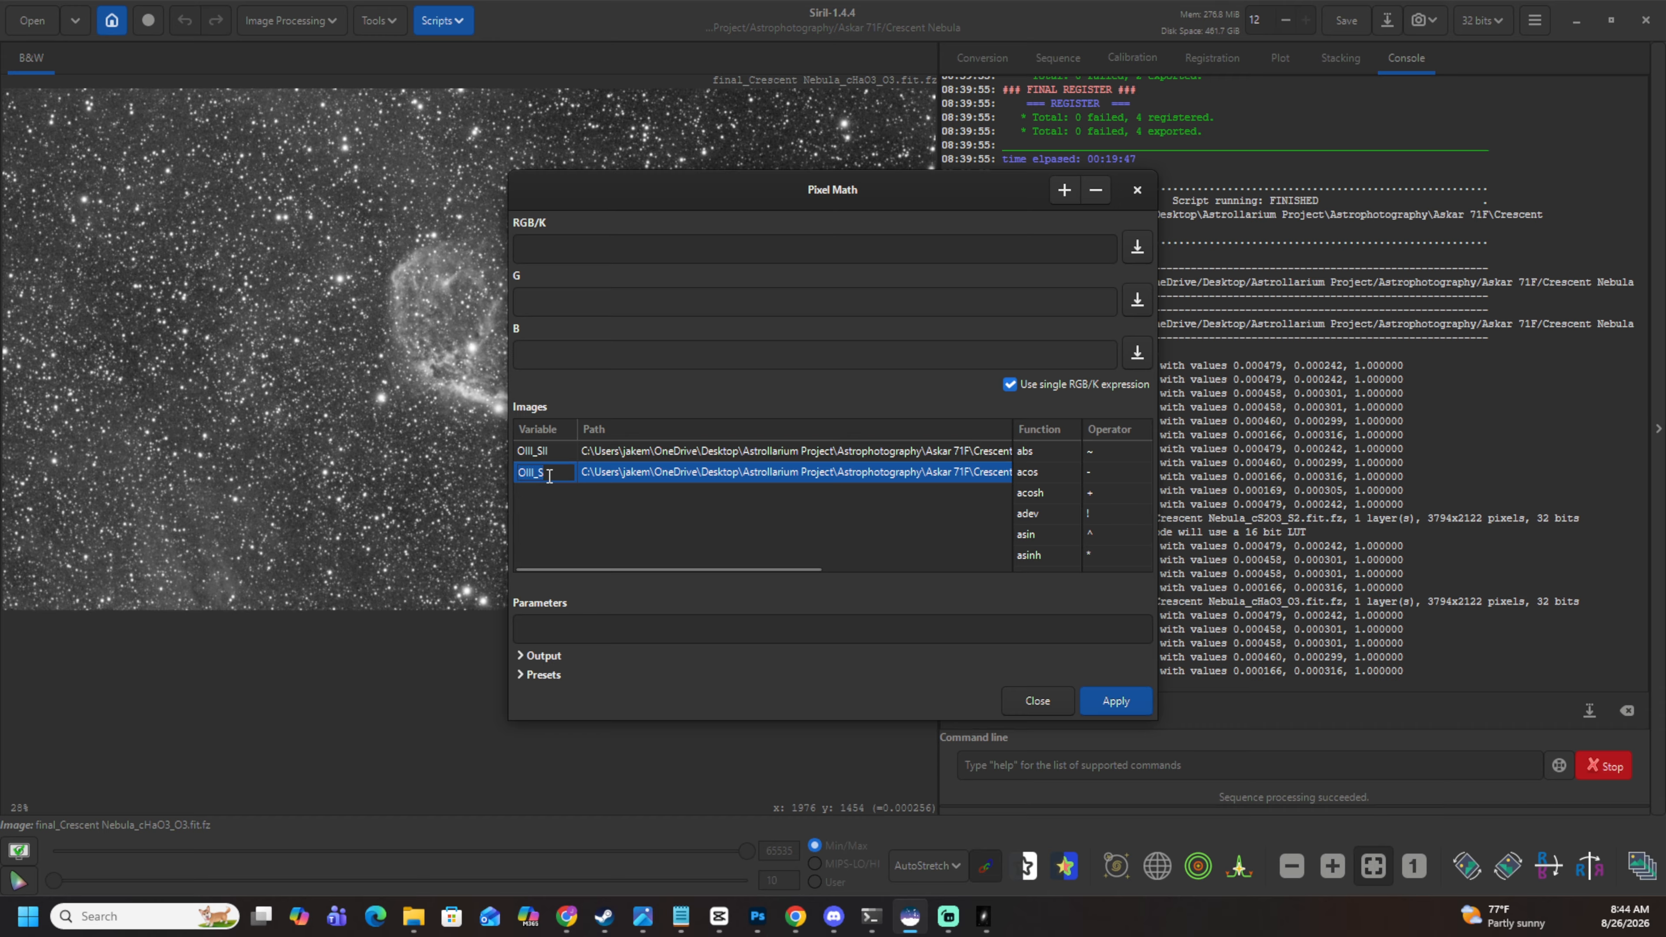
pyautogui.click(545, 472)
pyautogui.press('BackSpace')
pyautogui.write('Ha')
pyautogui.press('Return')
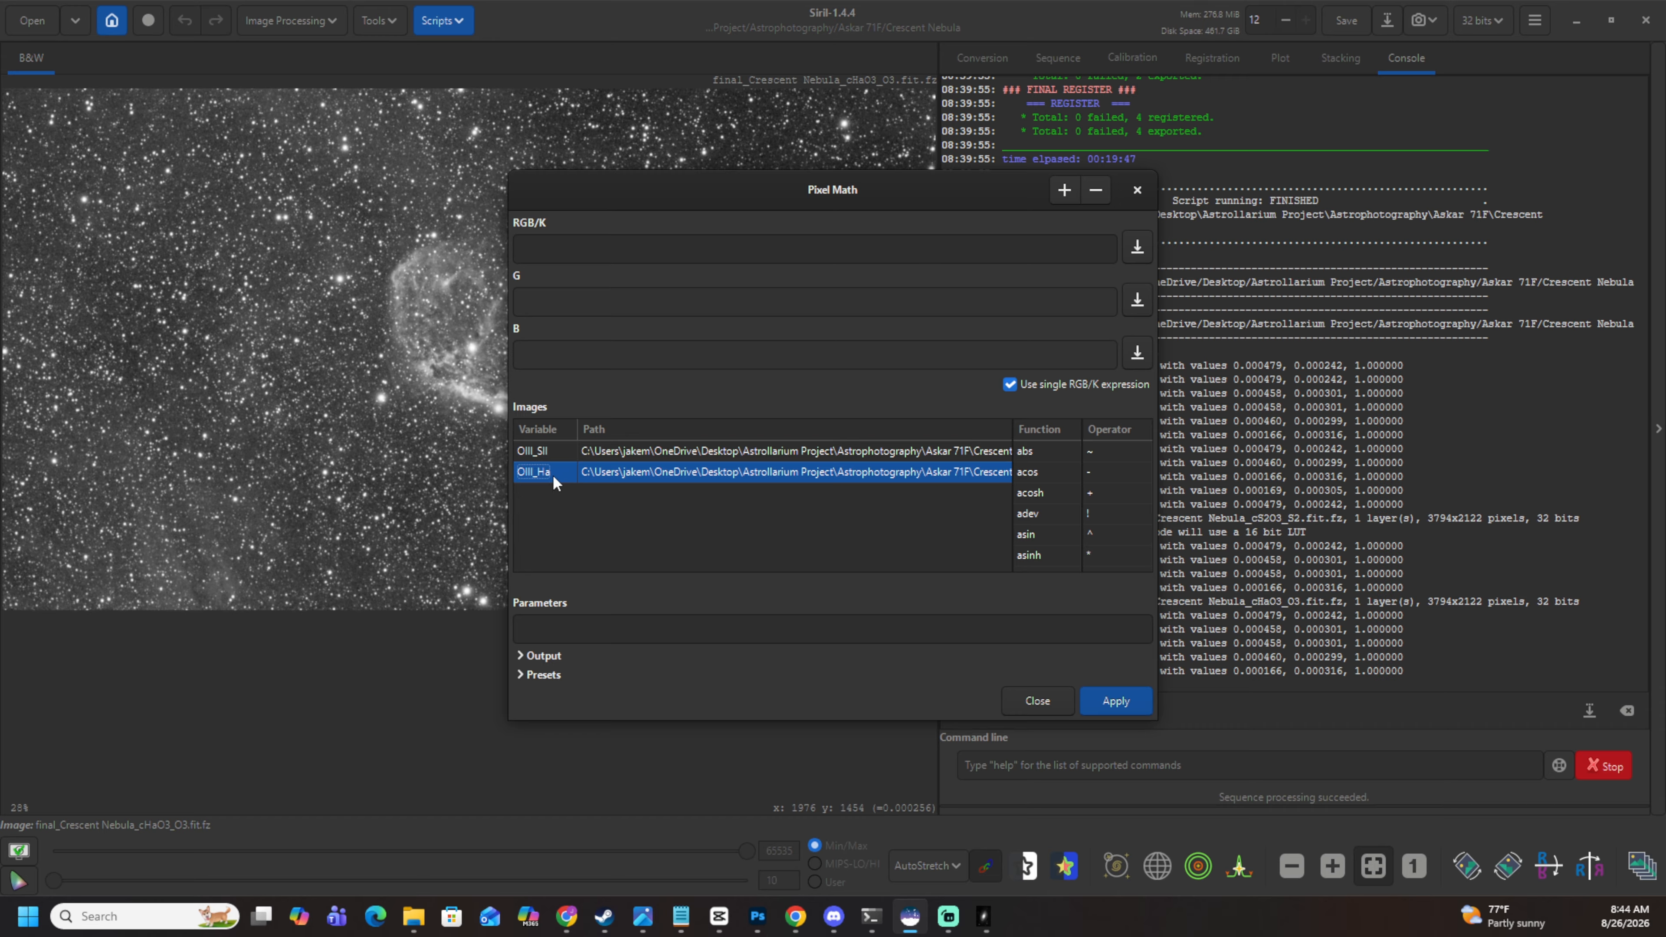
# Apply the single RGB/K expression OIII_Ha*0.75 + OIII_SII*0.25 and close Pixel Math.
pyautogui.click(651, 252)
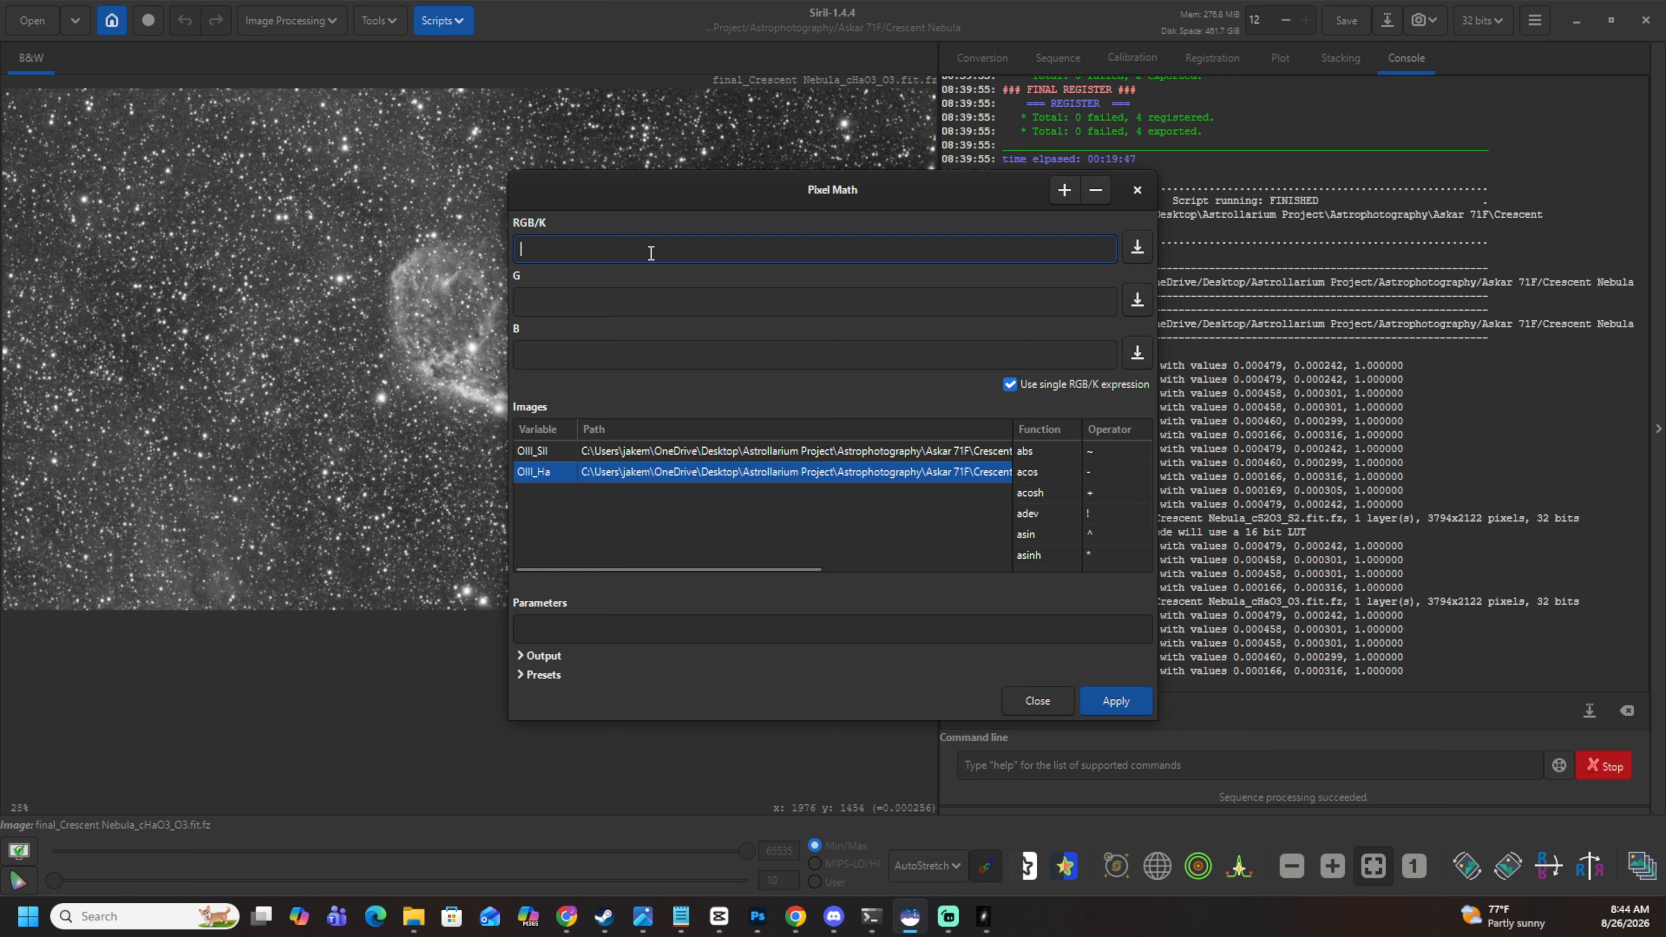
pyautogui.write('OIII')
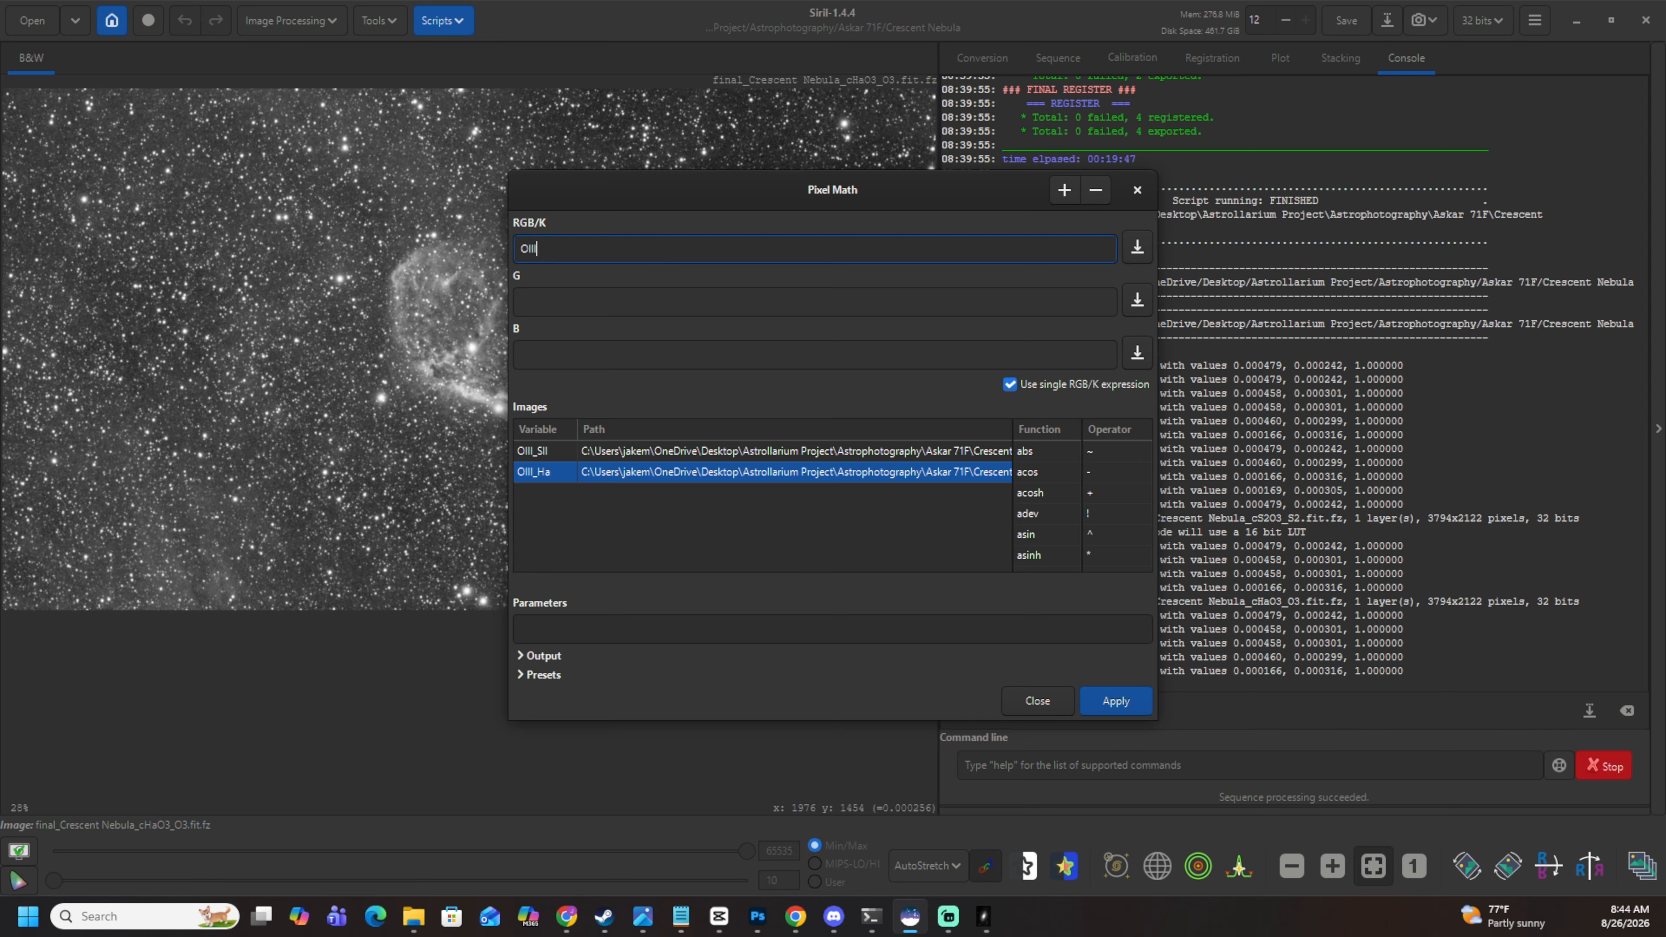
pyautogui.write('_Ha*0.75 + OIII_SII*0.')
pyautogui.write('25')
pyautogui.click(1130, 701)
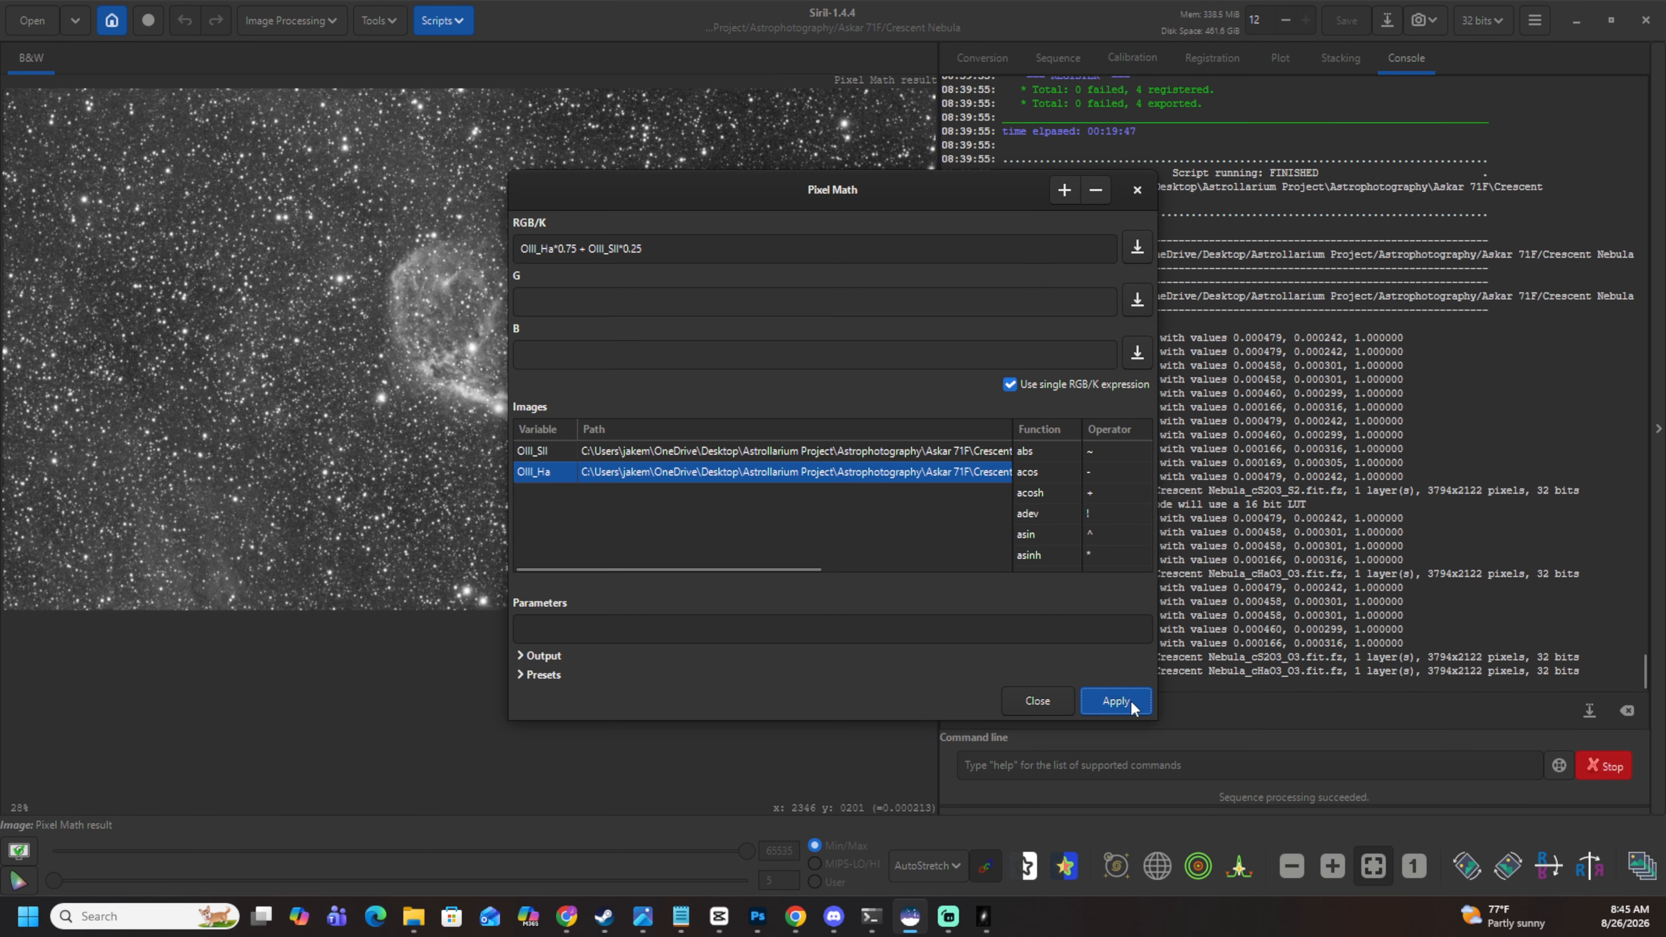
pyautogui.click(1056, 700)
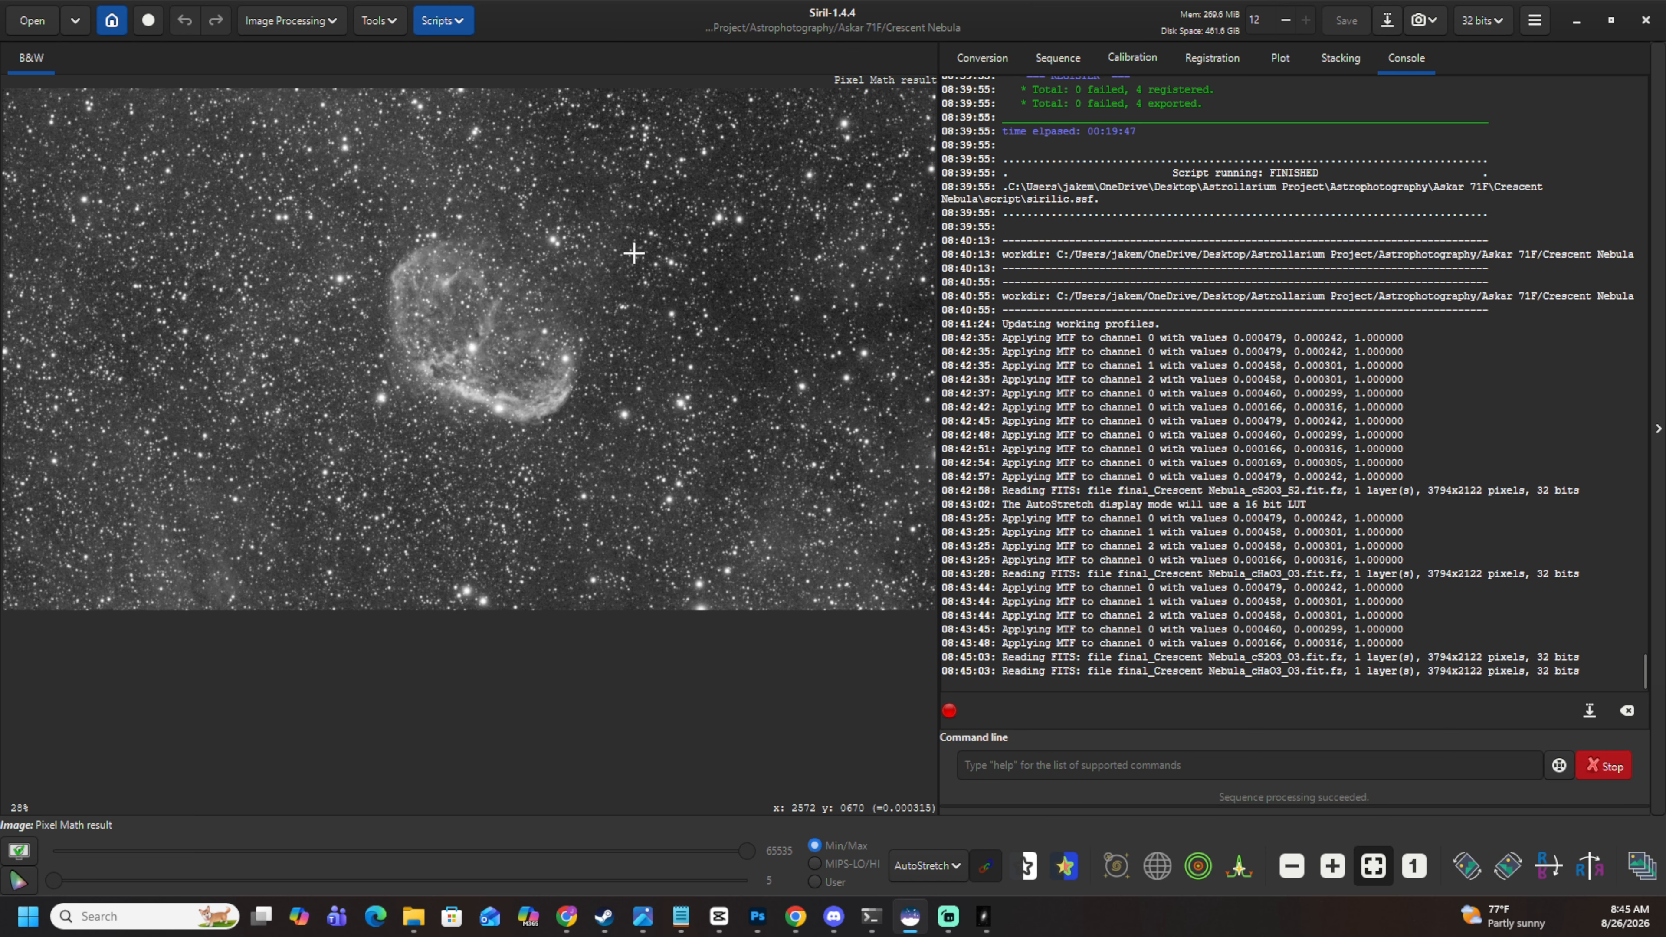
# Start a Background Extraction on the combined OIII image and generate its grid of background samples.
pyautogui.scroll(-1, 531, 292)
pyautogui.scroll(2, 529, 293)
pyautogui.scroll(-1, 529, 295)
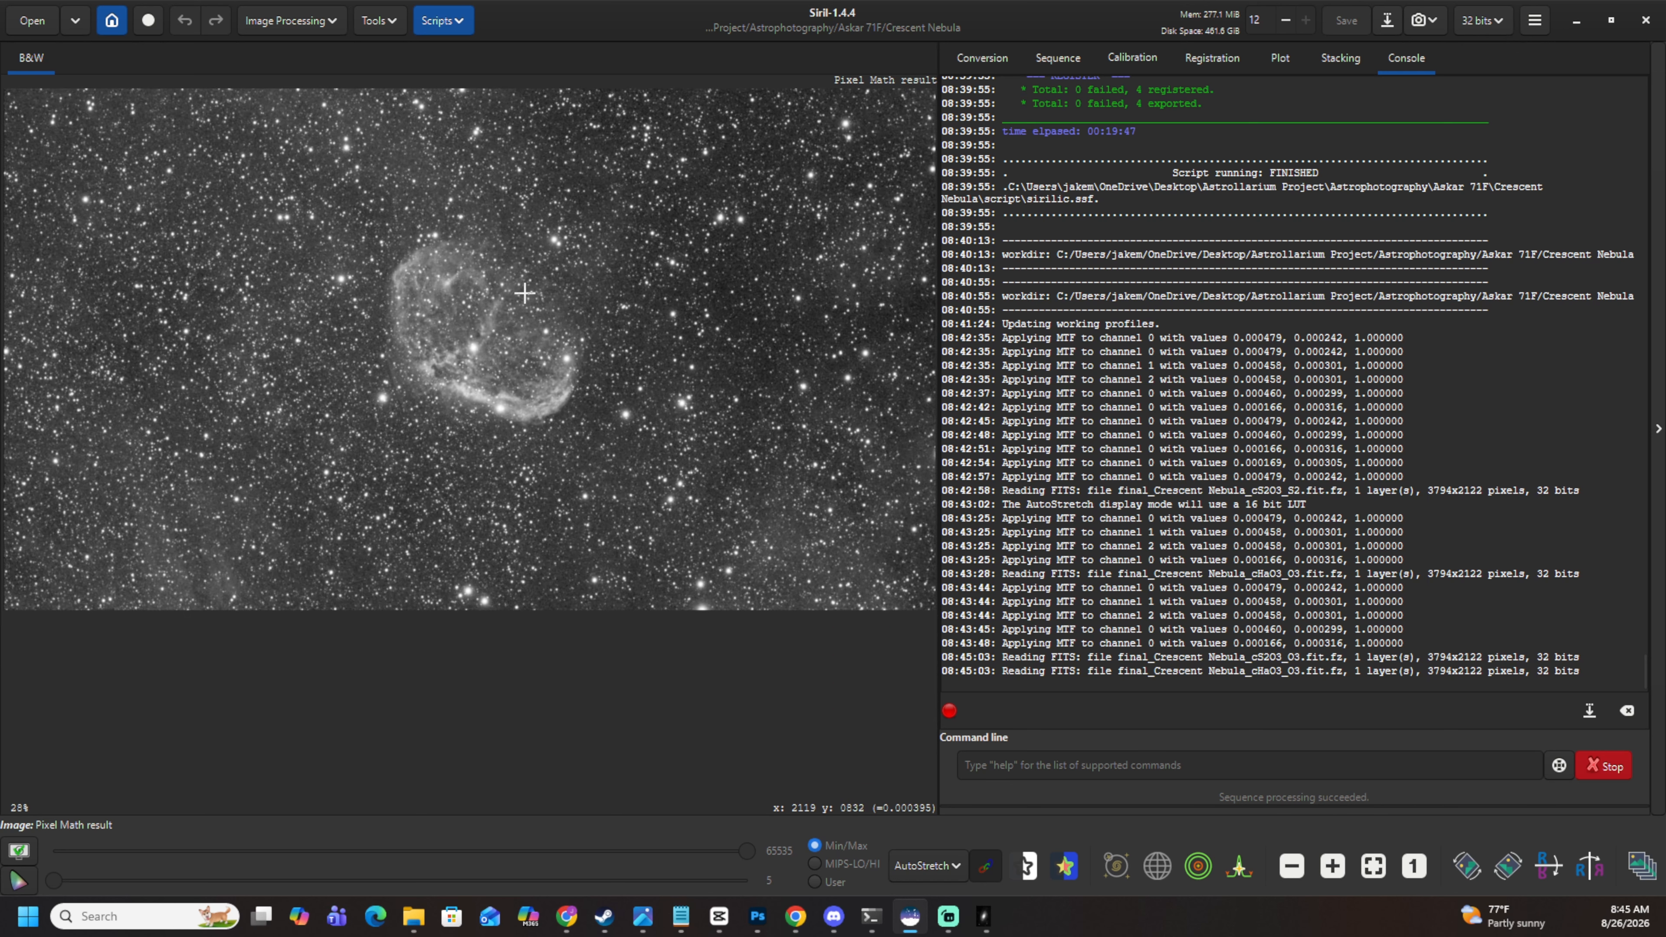
pyautogui.scroll(-1, 526, 538)
pyautogui.scroll(1, 493, 417)
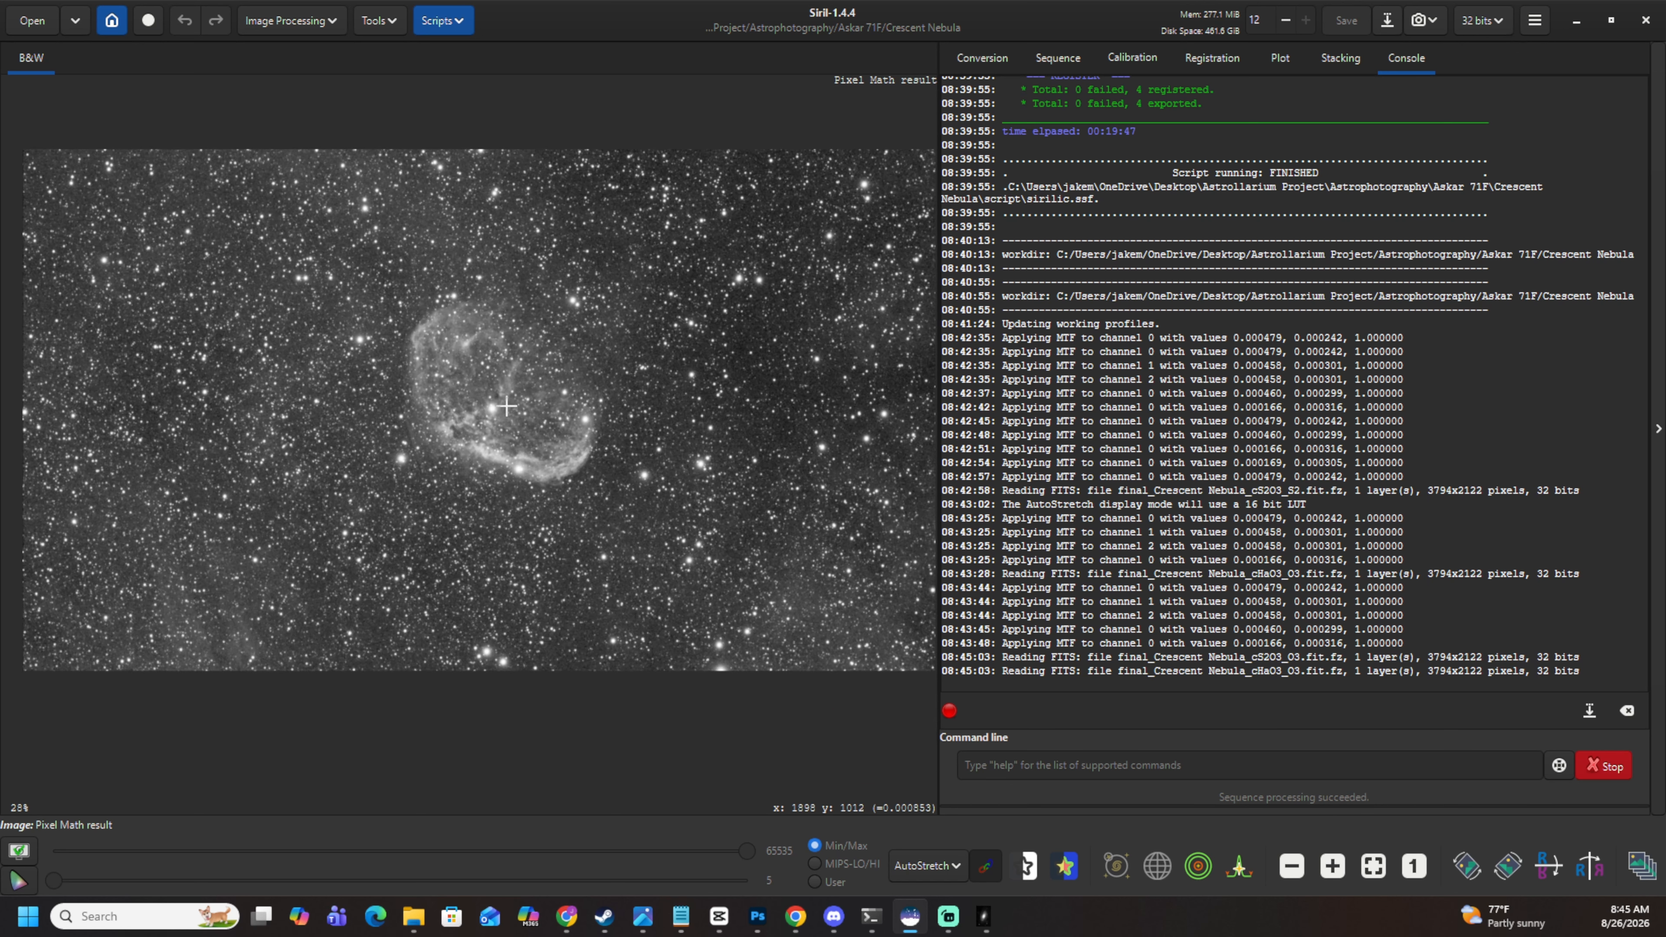
pyautogui.click(296, 22)
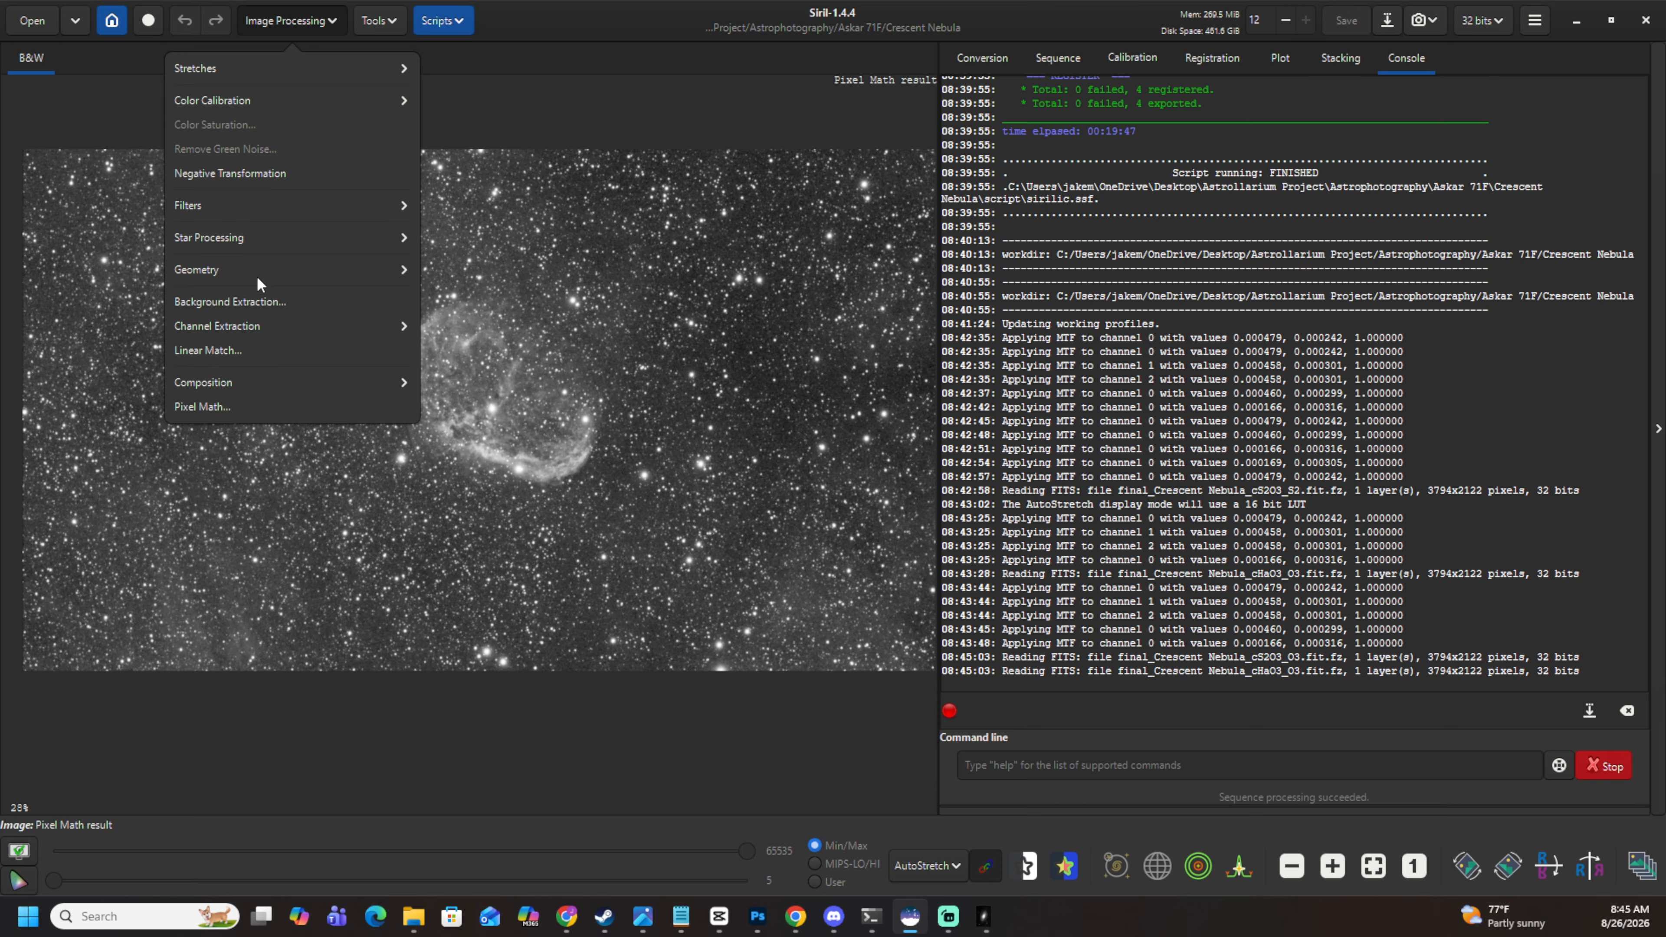
pyautogui.click(255, 304)
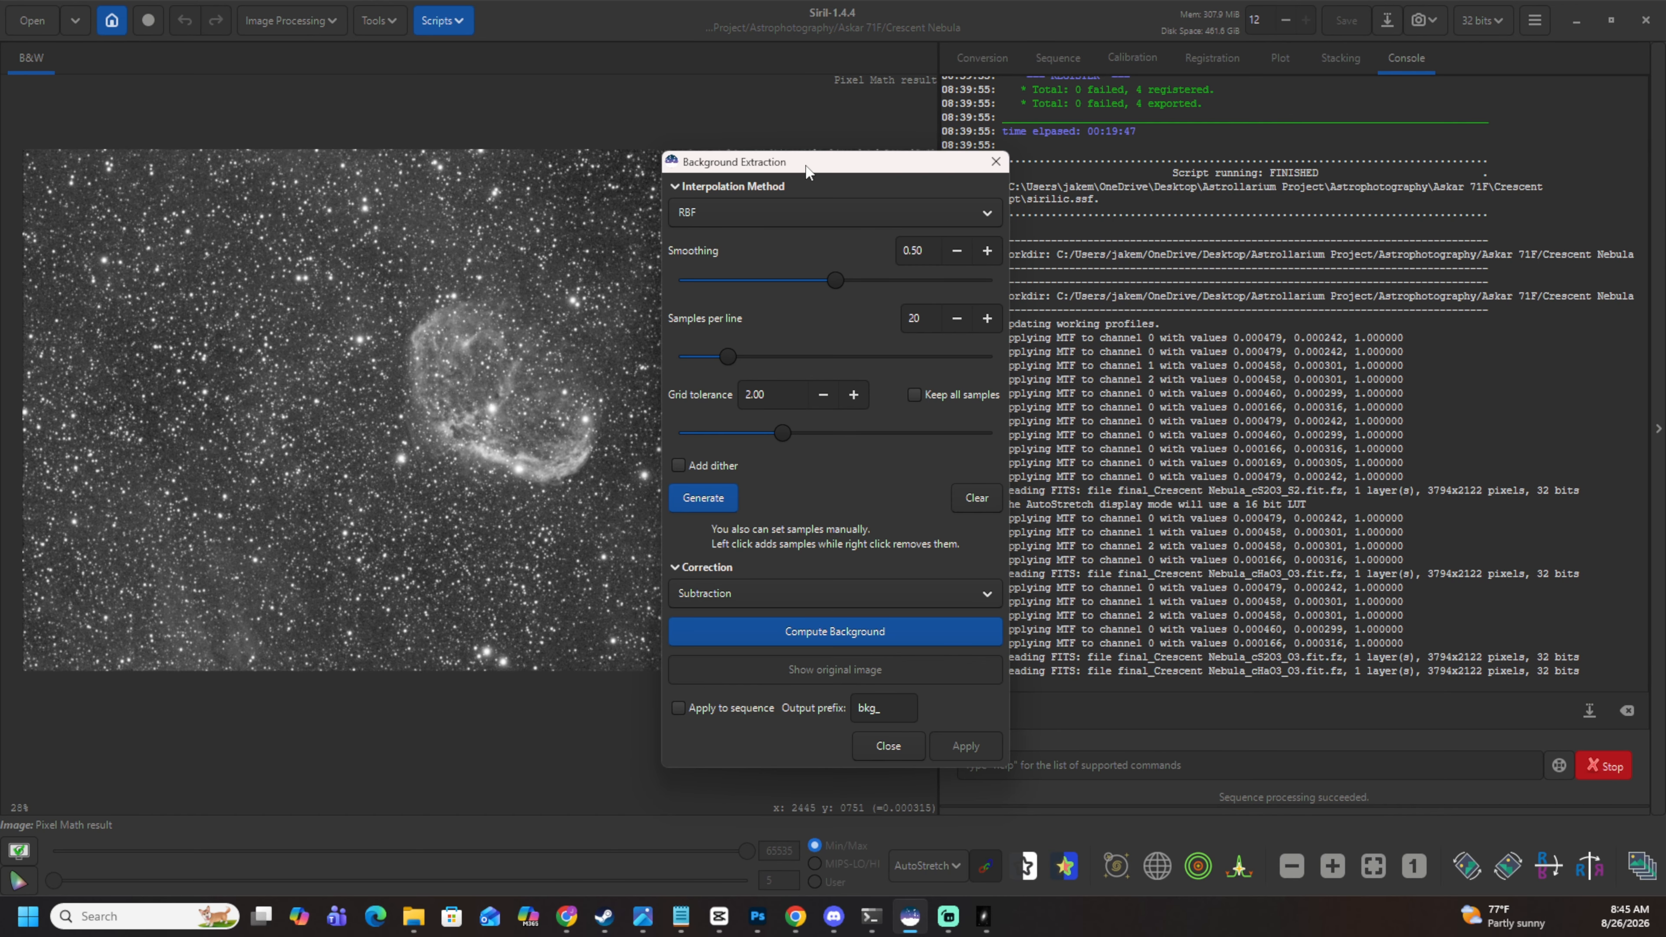
pyautogui.moveTo(806, 169); pyautogui.dragTo(1108, 191)
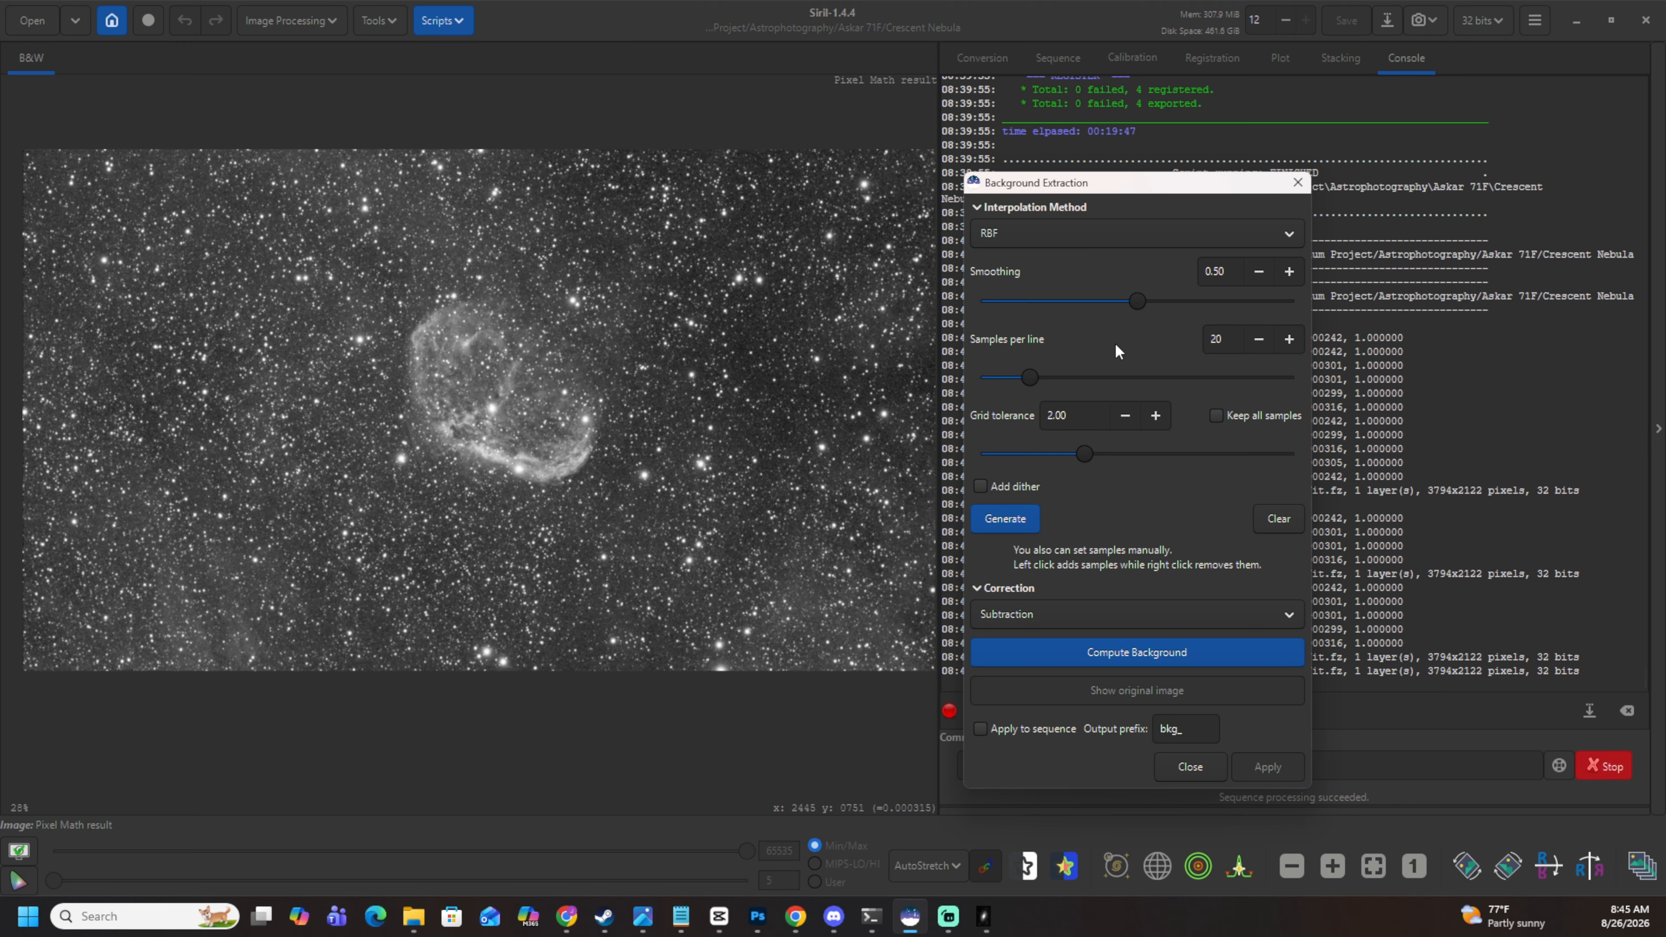
pyautogui.click(1005, 518)
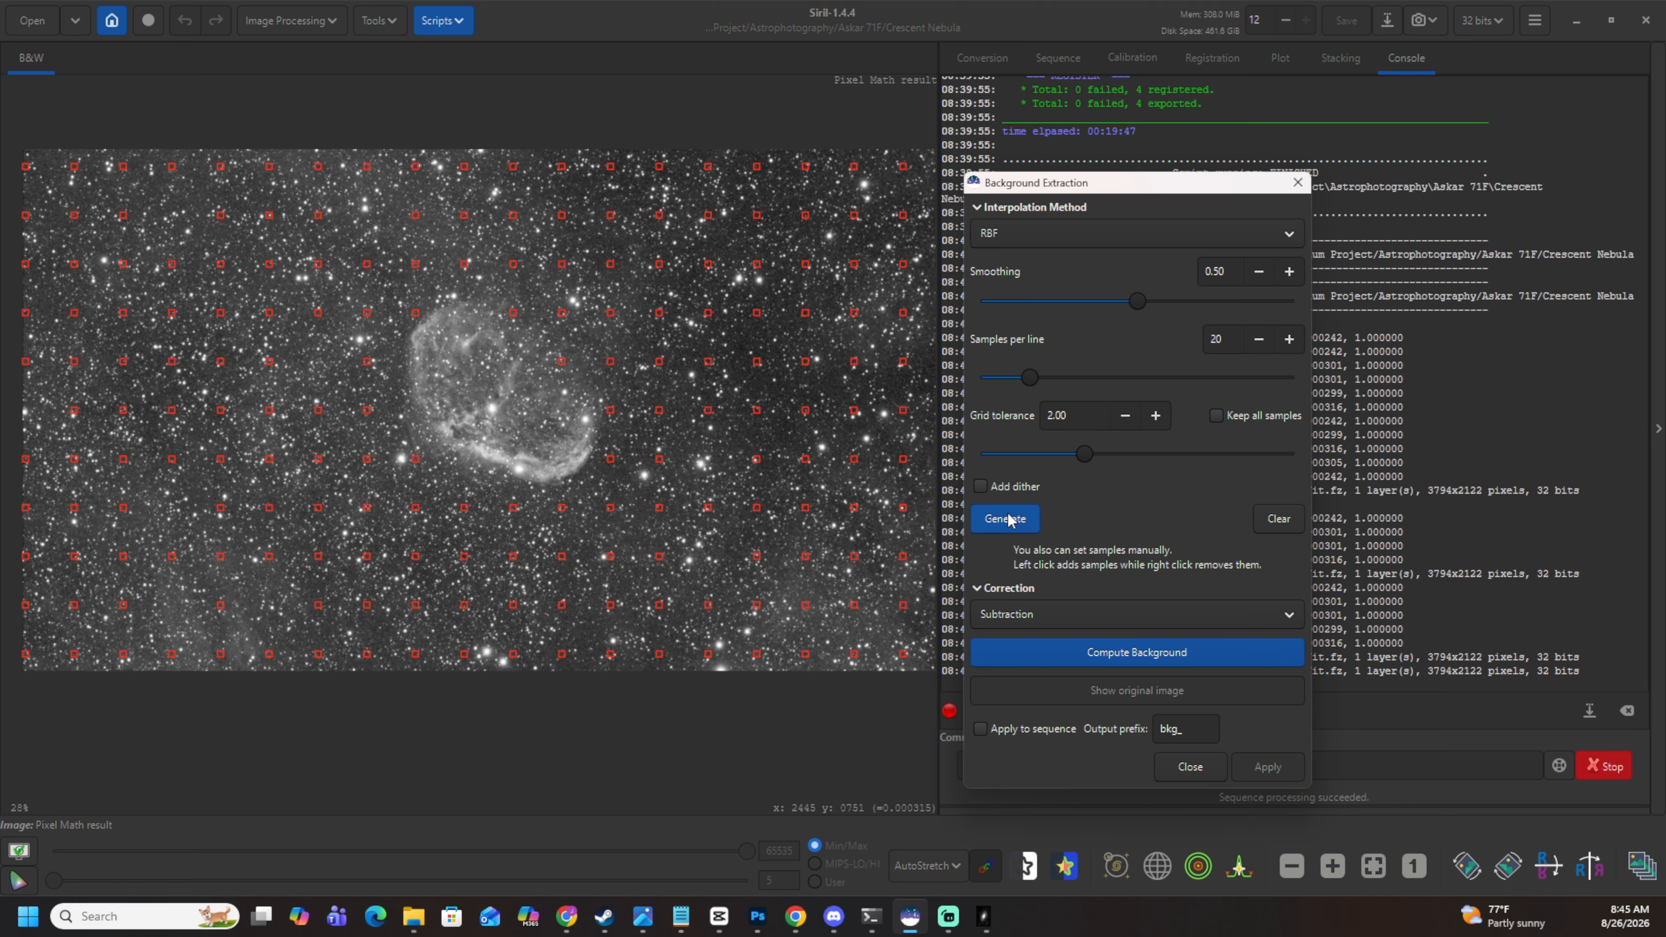
# Remove the background samples lying on the nebula, and compute and apply the RBF background subtraction.
pyautogui.rightClick(416, 458)
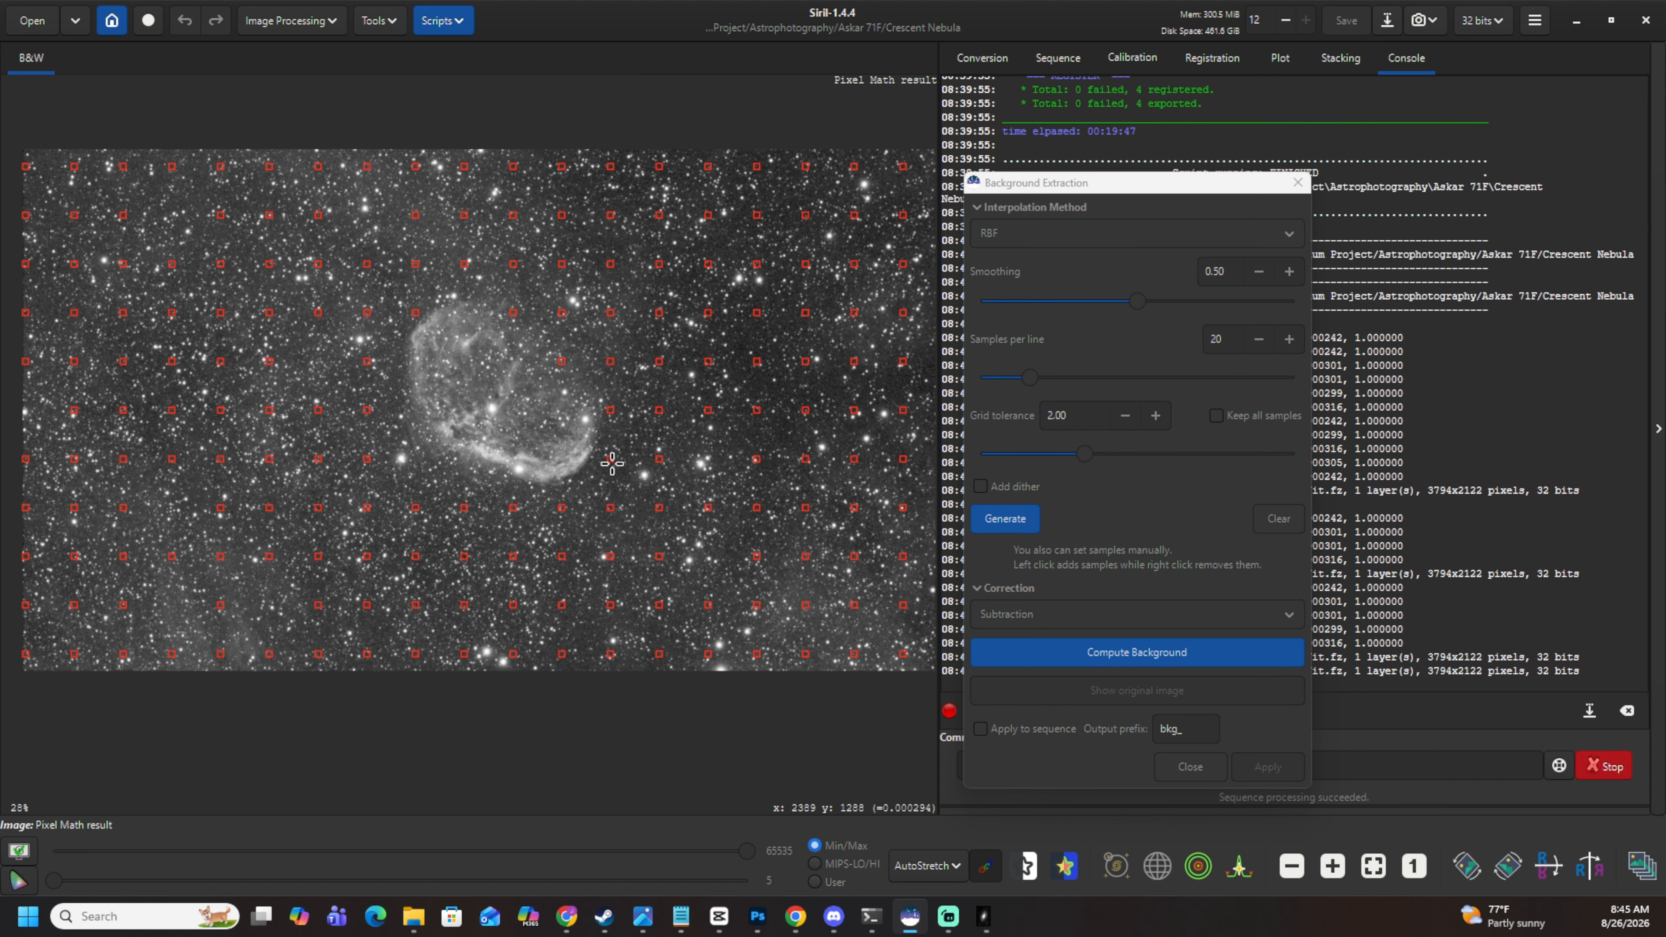
pyautogui.rightClick(561, 362)
pyautogui.rightClick(513, 312)
pyautogui.rightClick(416, 312)
pyautogui.click(1137, 654)
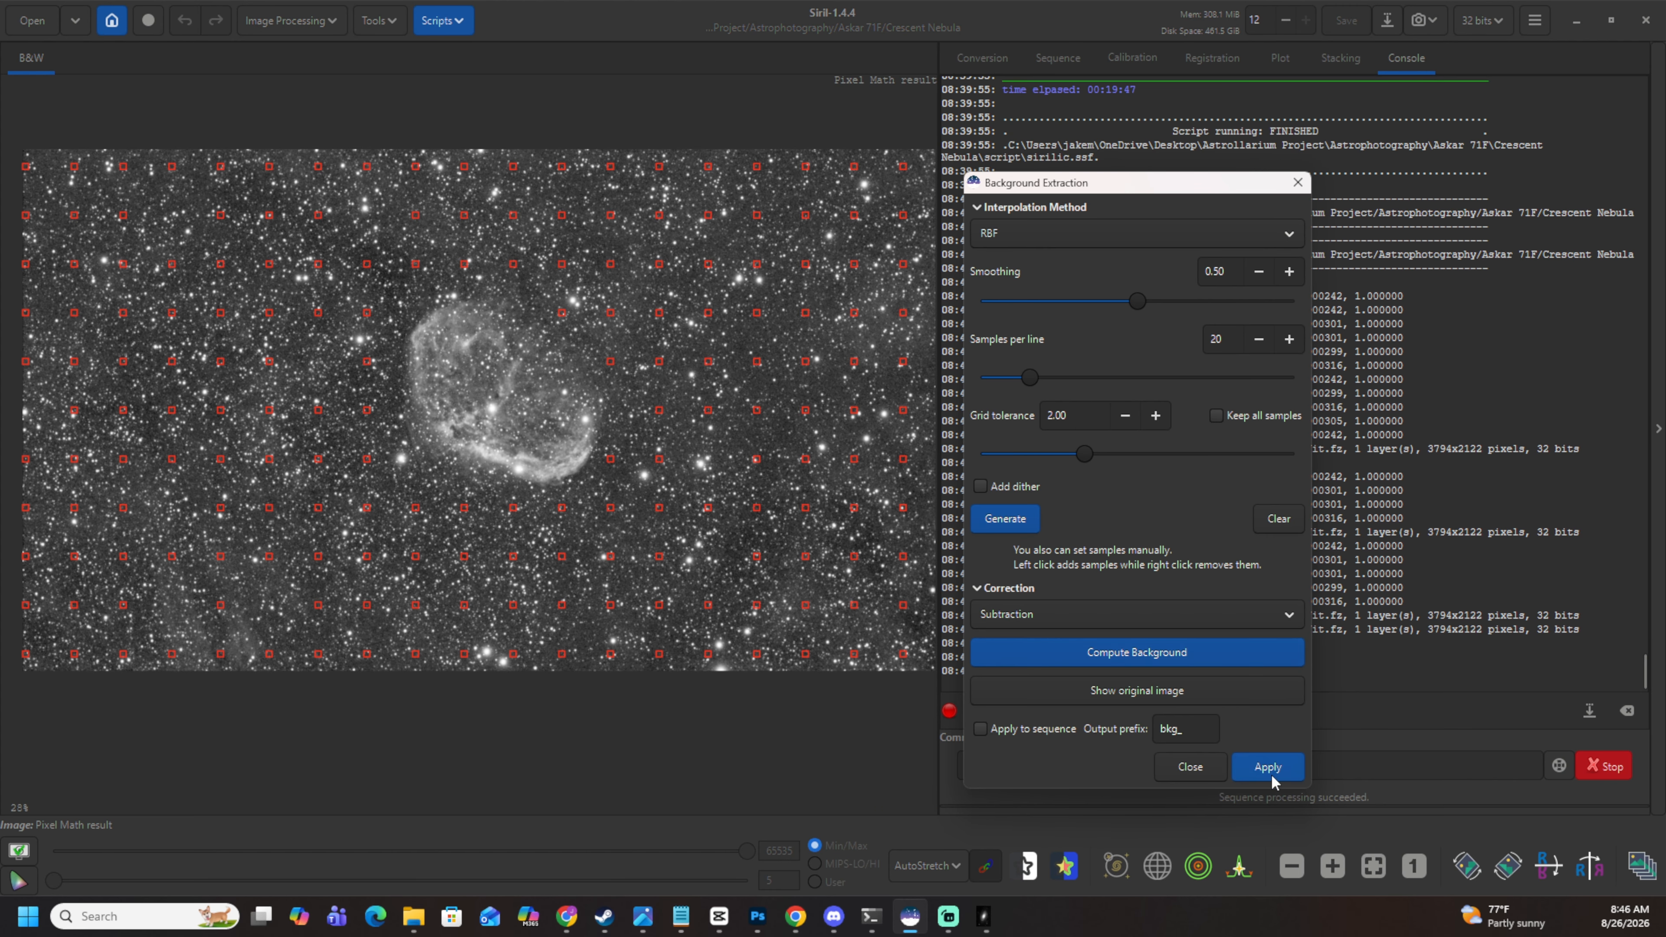
pyautogui.click(1268, 767)
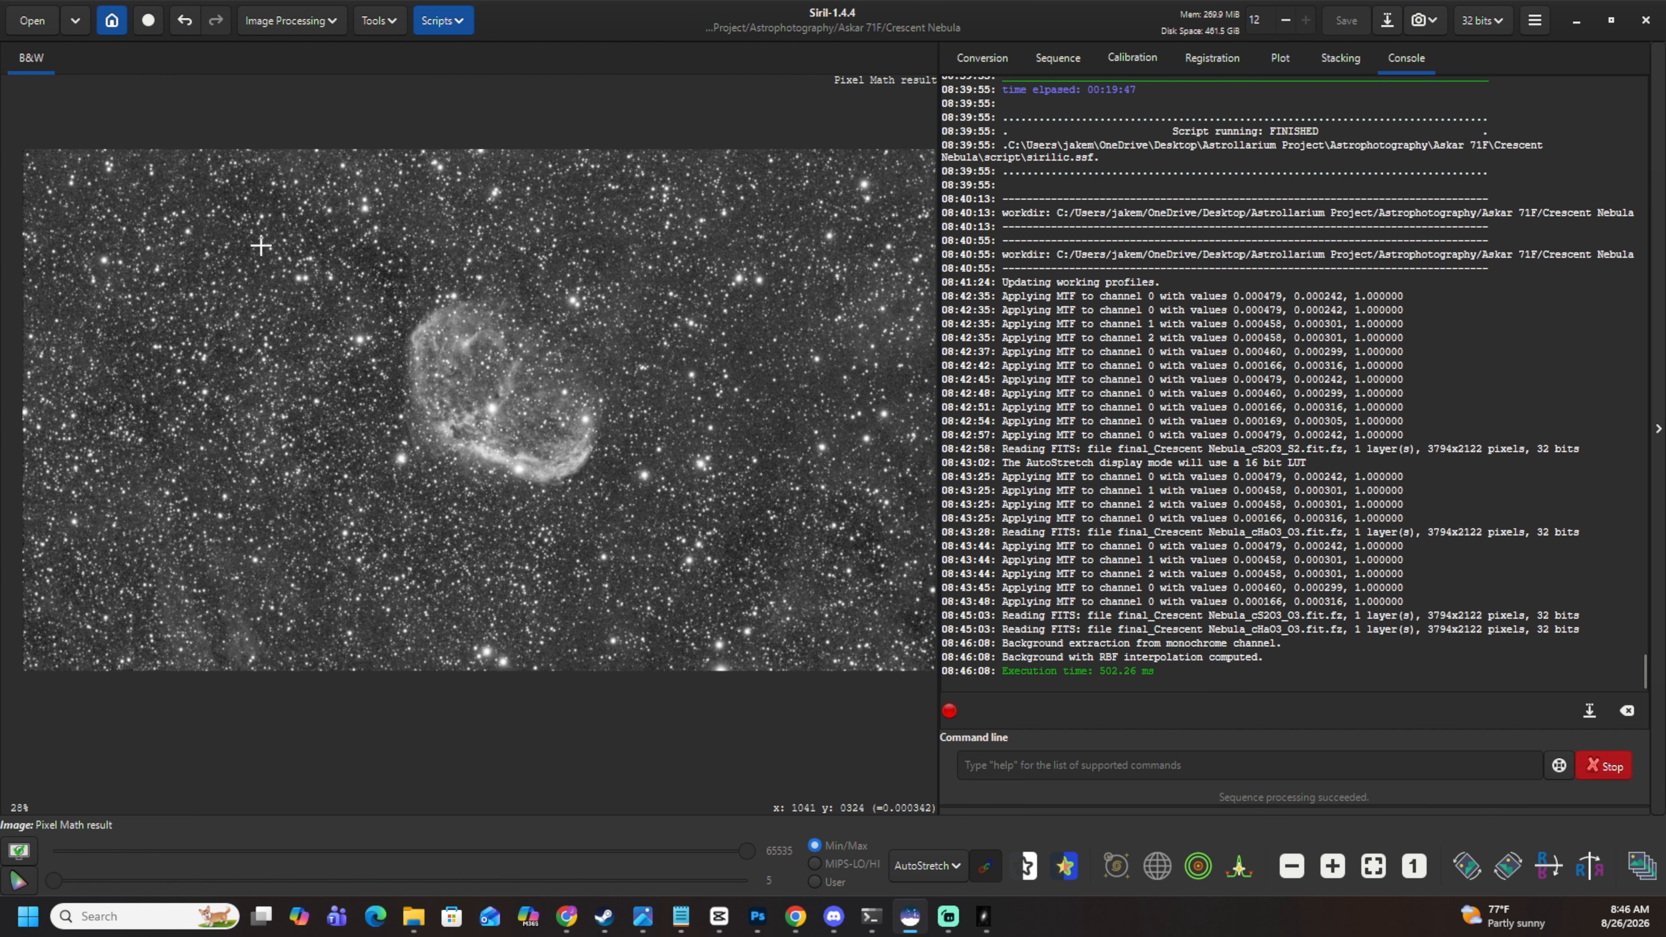
# Compare the image before and after background extraction by undoing and redoing it, and inspect the stars near the image corner.
pyautogui.click(193, 23)
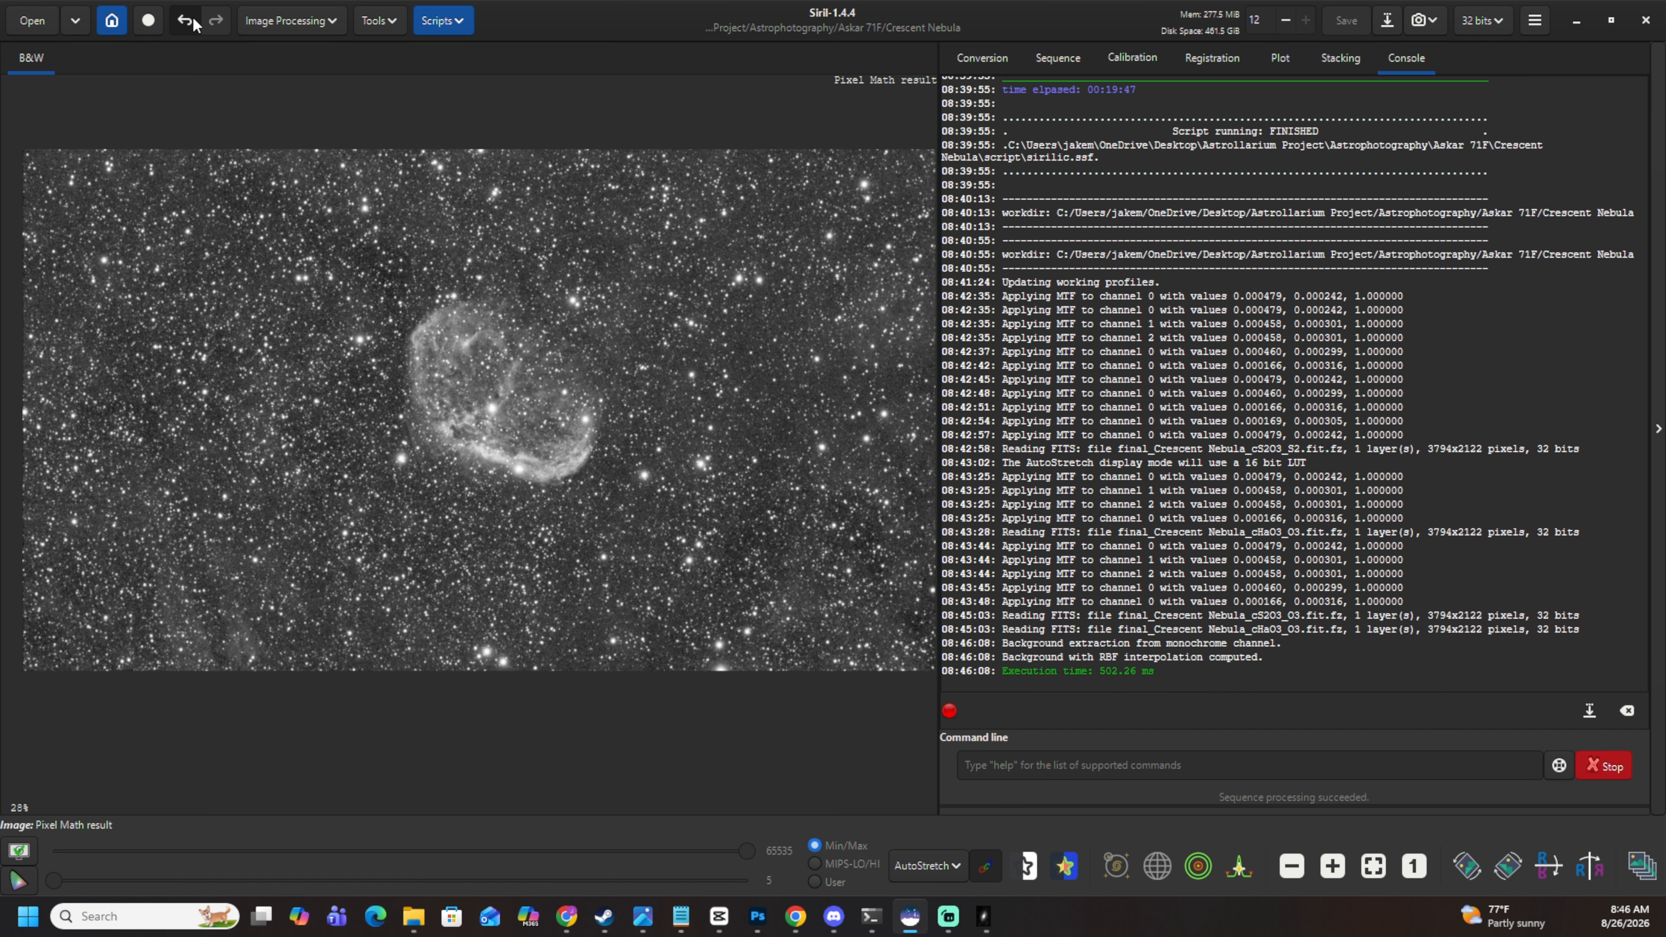
pyautogui.click(227, 27)
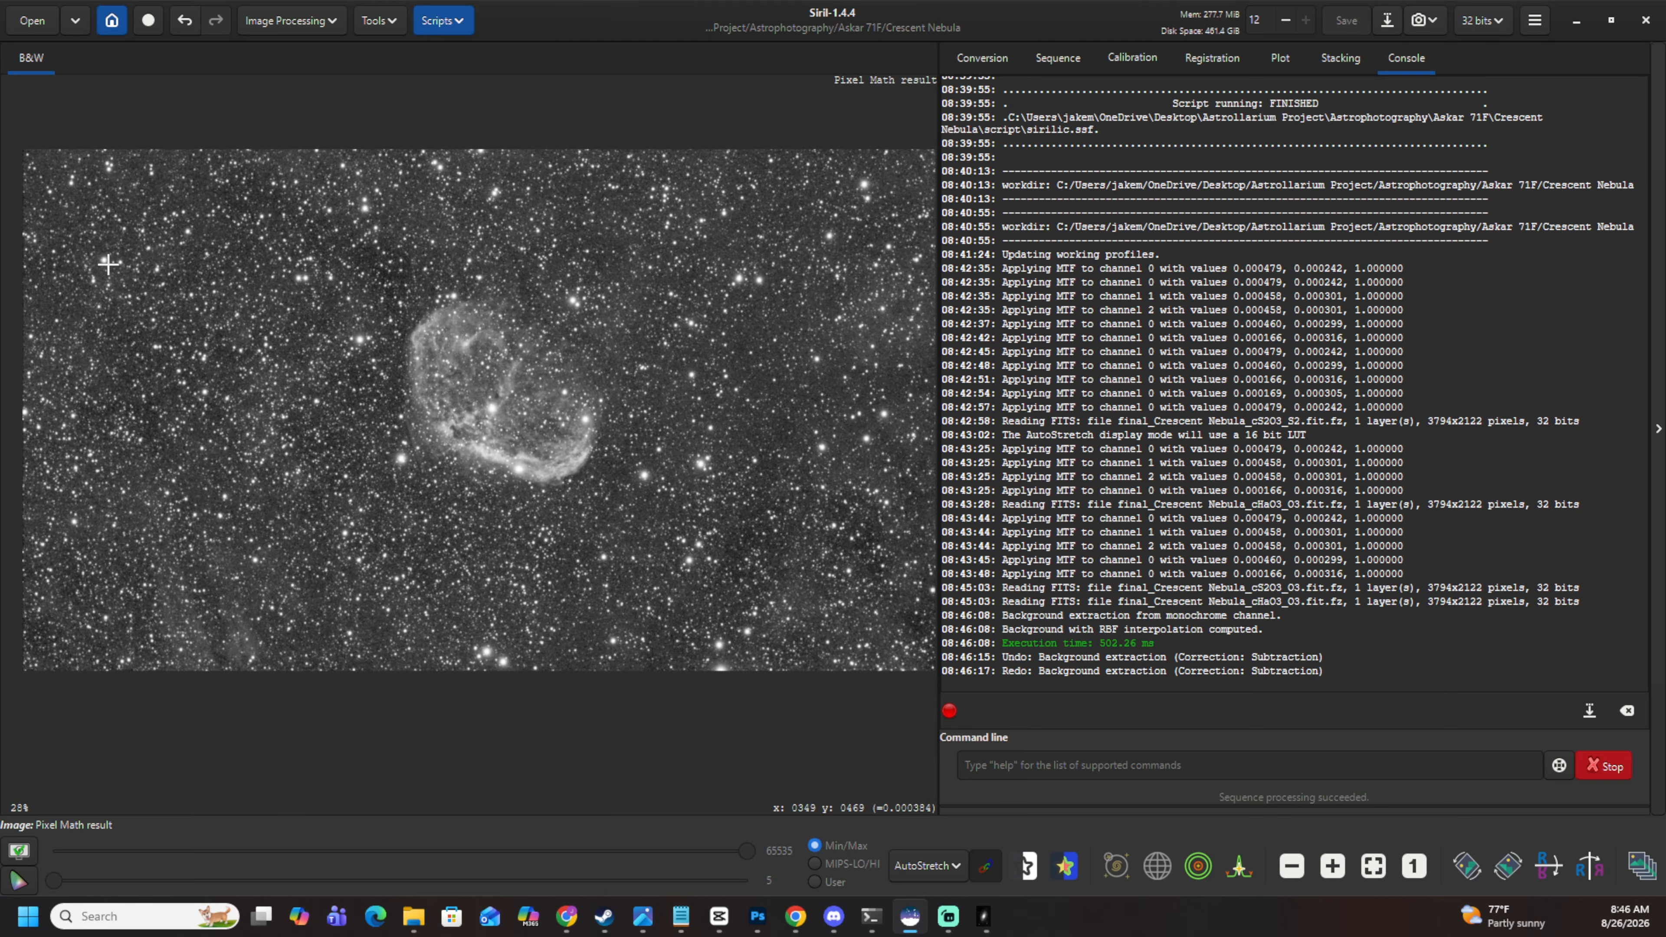
pyautogui.scroll(3, 44, 162)
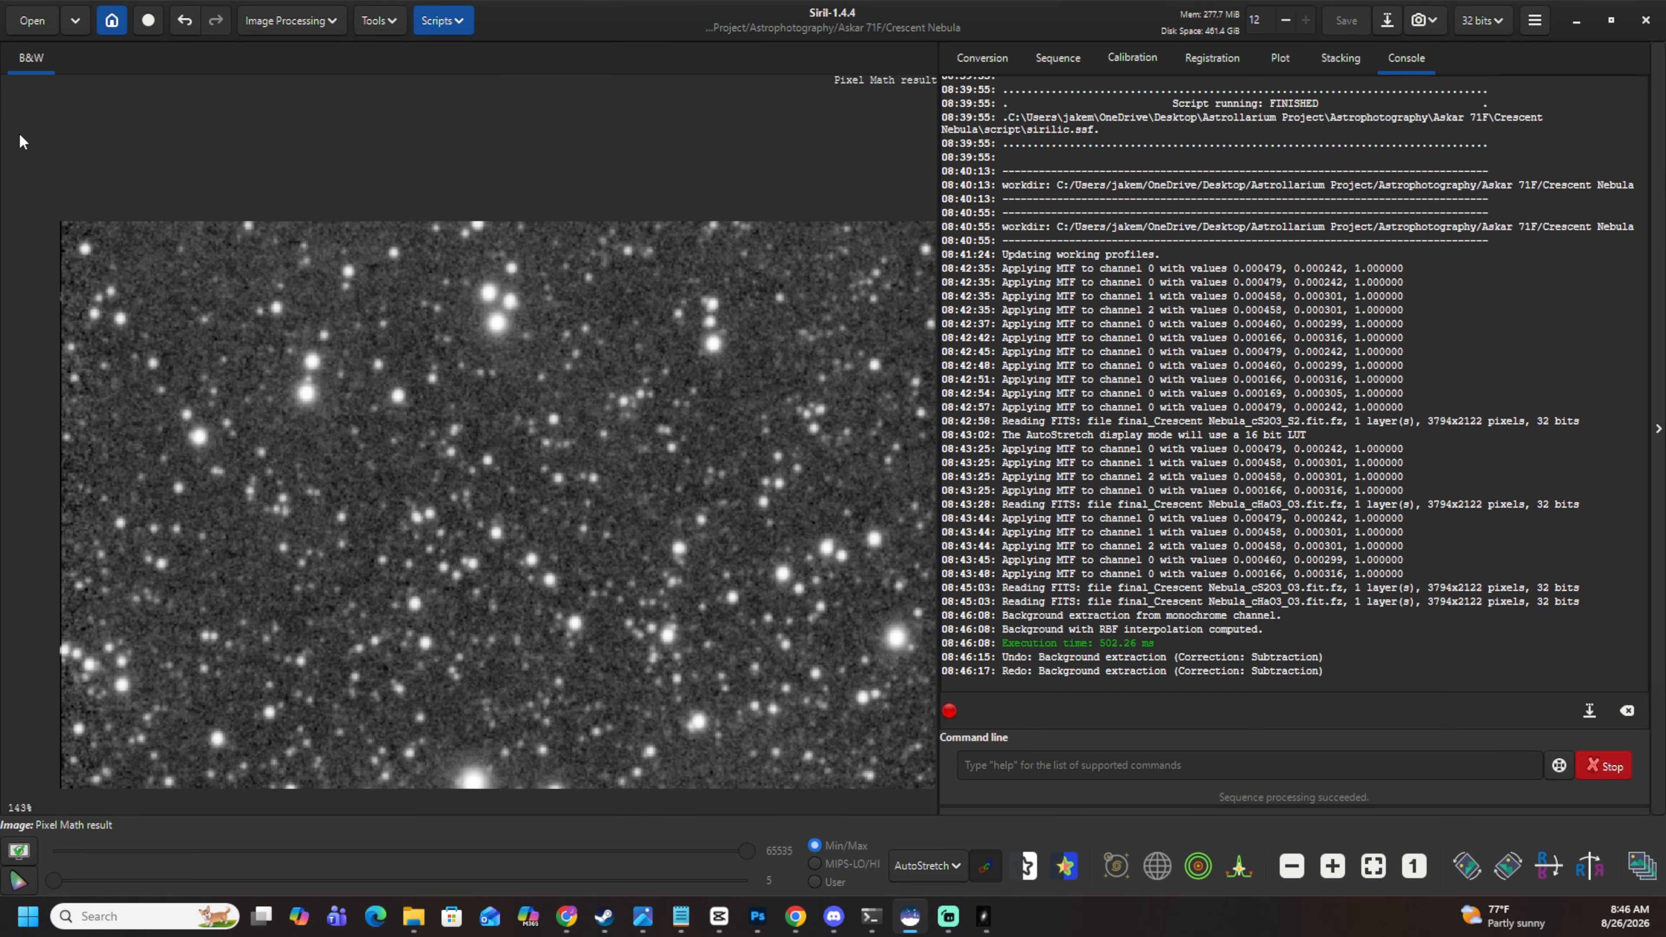
pyautogui.scroll(-3, 44, 162)
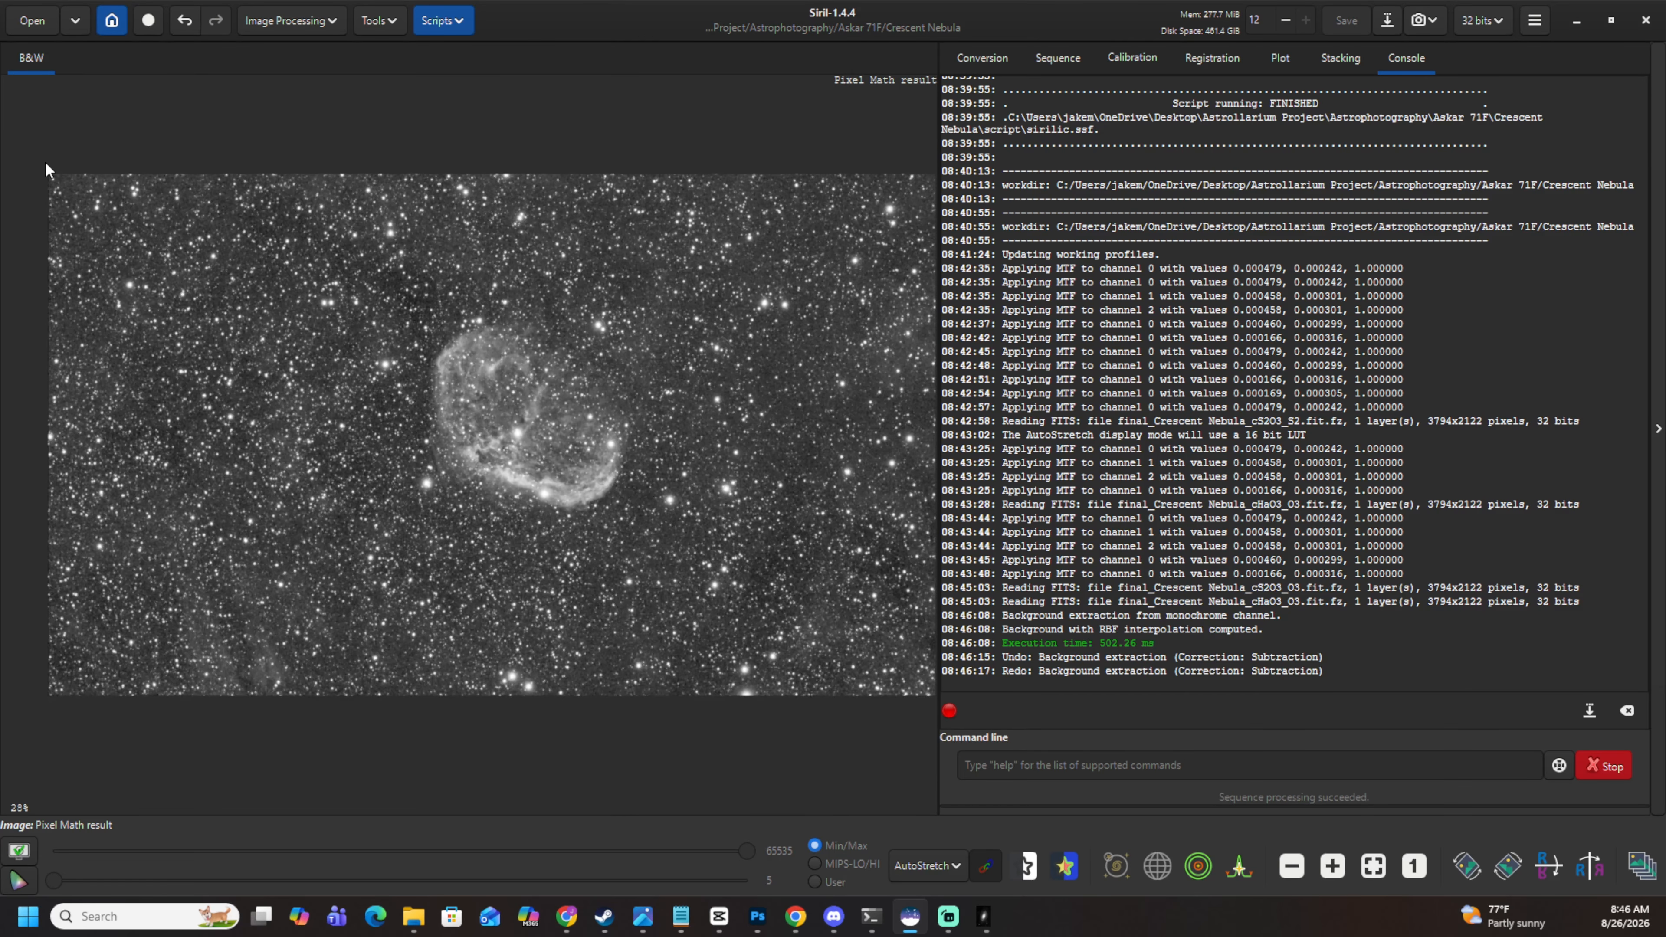
# Crop the uneven borders off the image, using a selection of about 3687 x 2046 px drawn just inside its edges.
pyautogui.scroll(2, 683, 518)
pyautogui.scroll(-4, 682, 518)
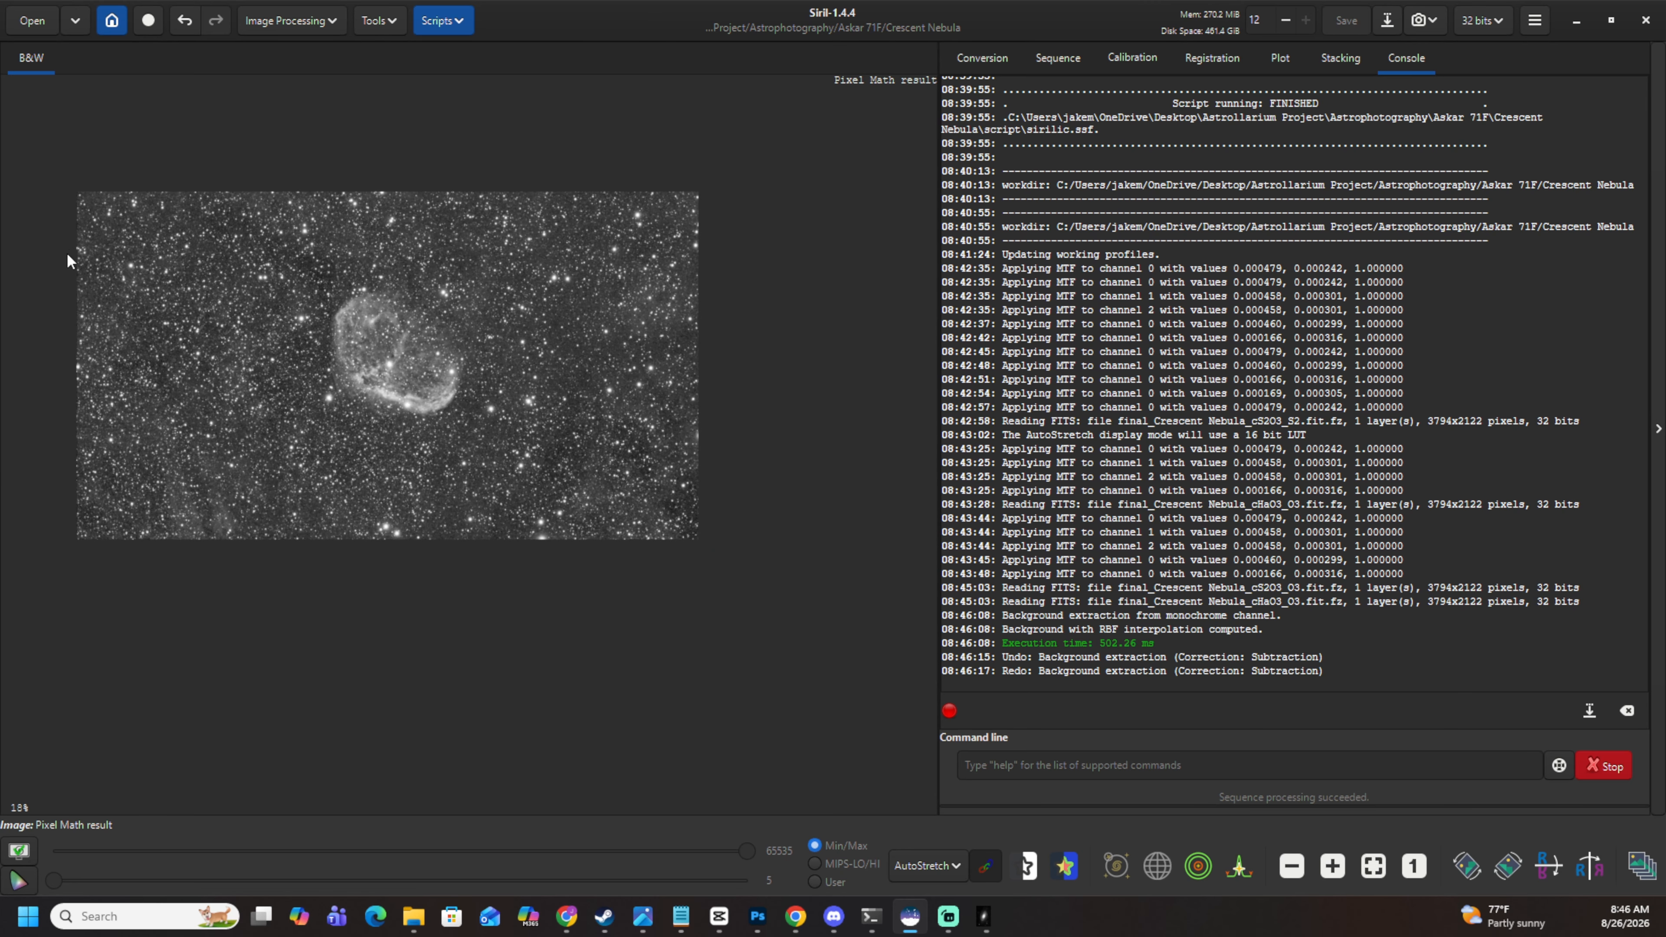
pyautogui.scroll(3, 111, 235)
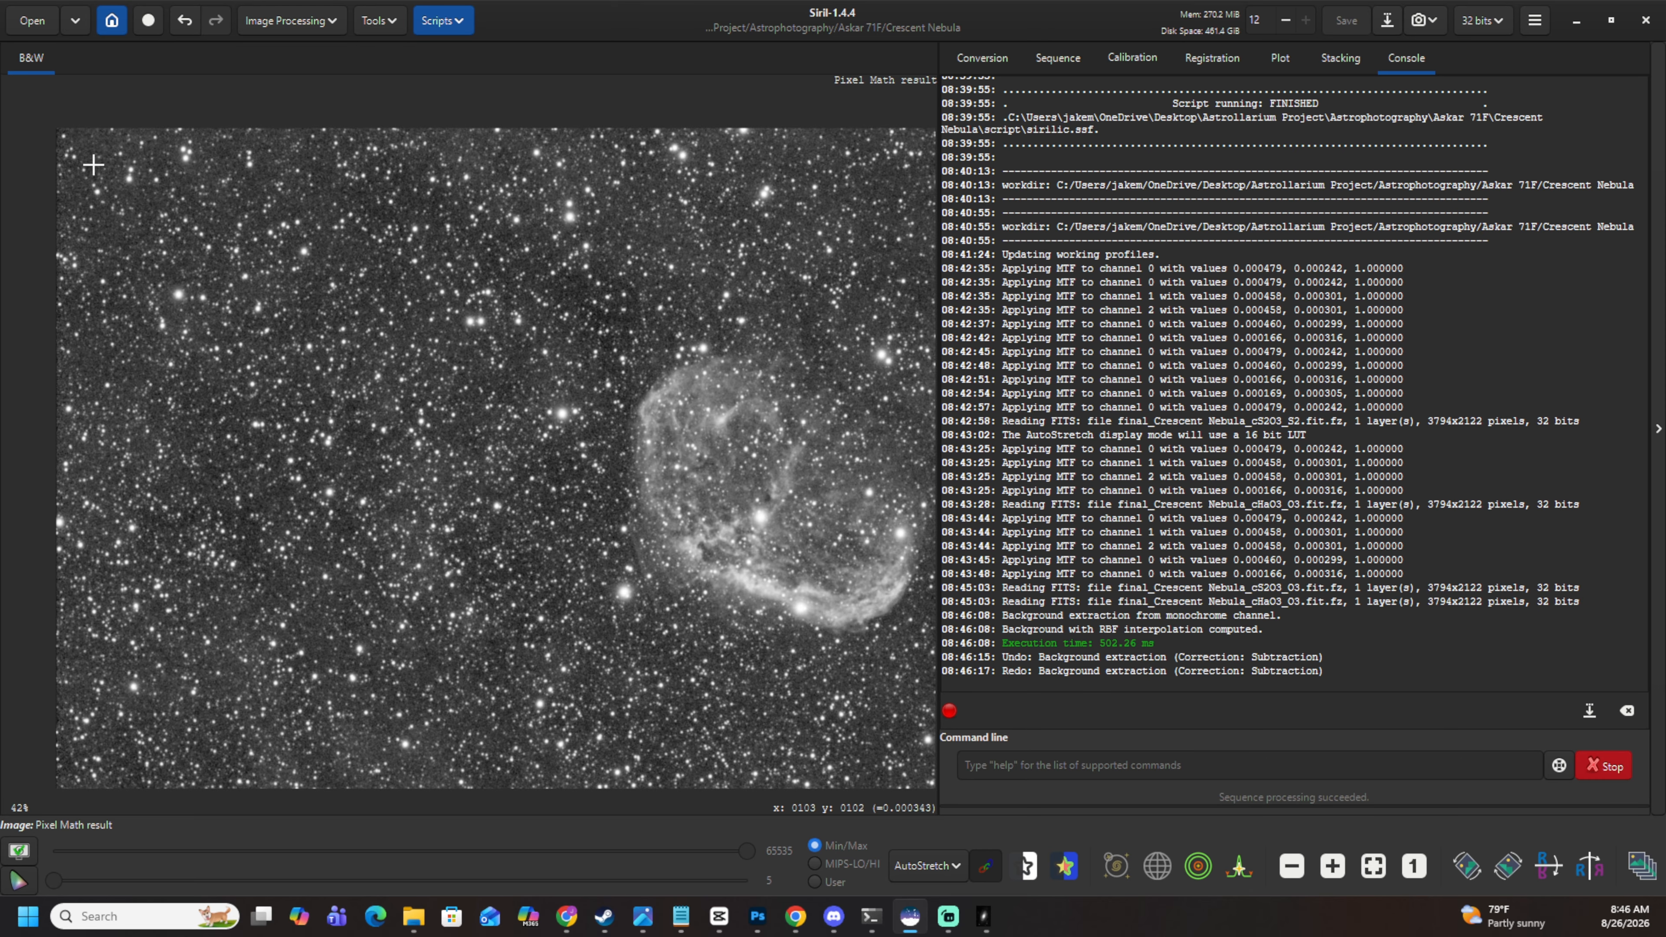
pyautogui.scroll(4, 52, 117)
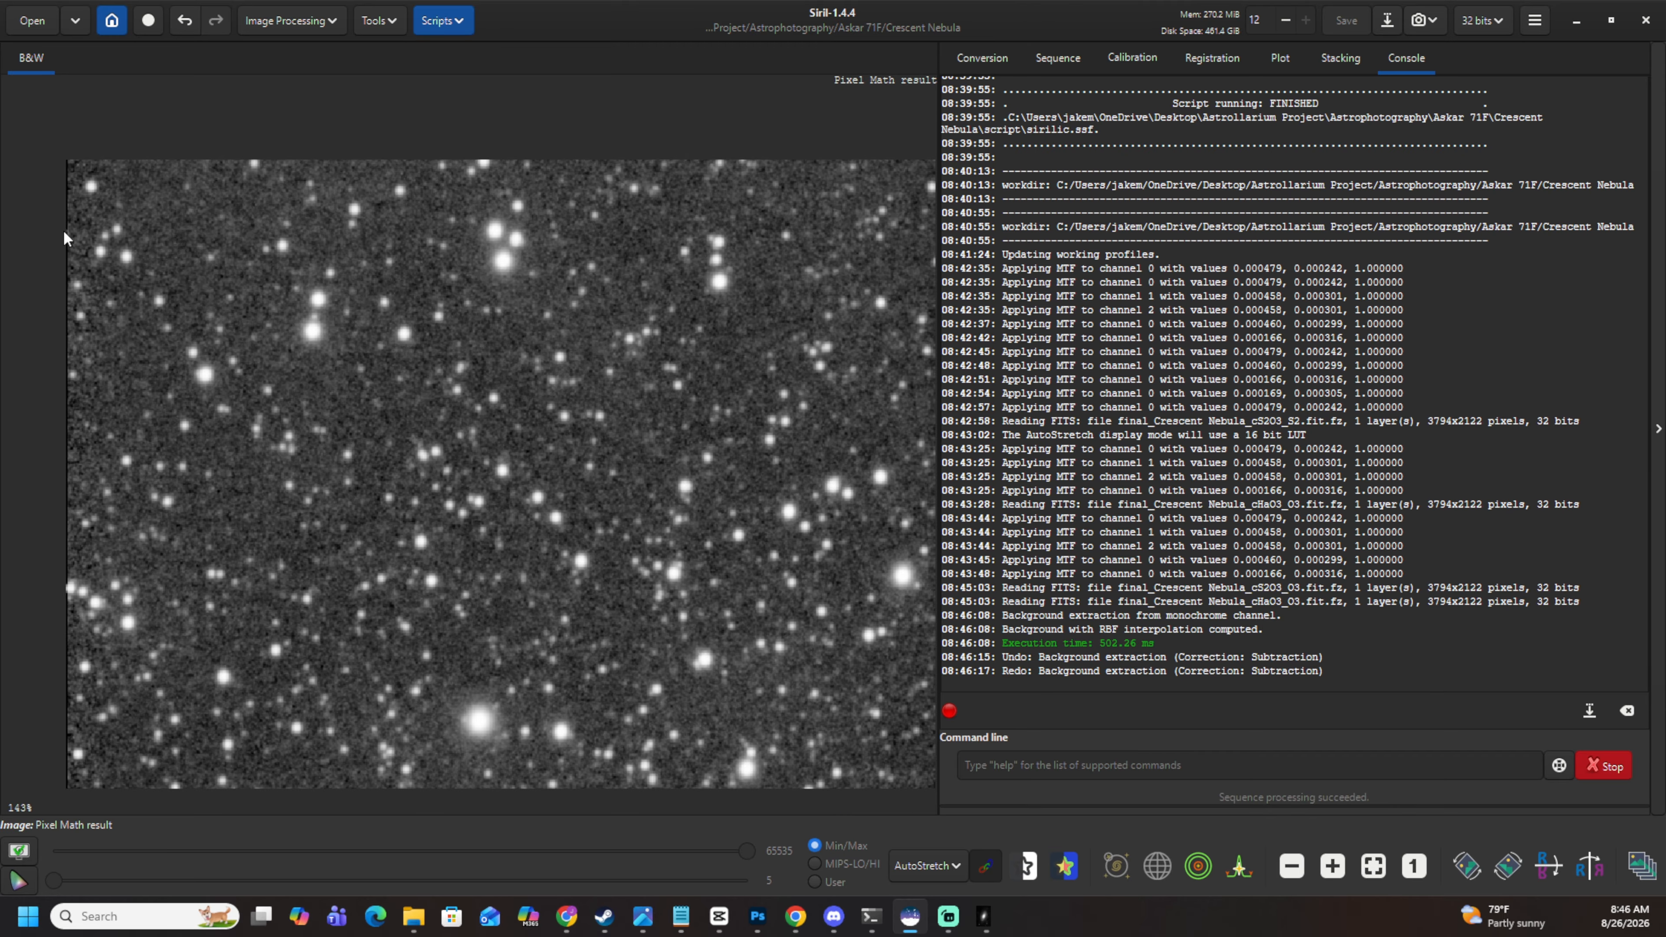
pyautogui.scroll(3, 69, 229)
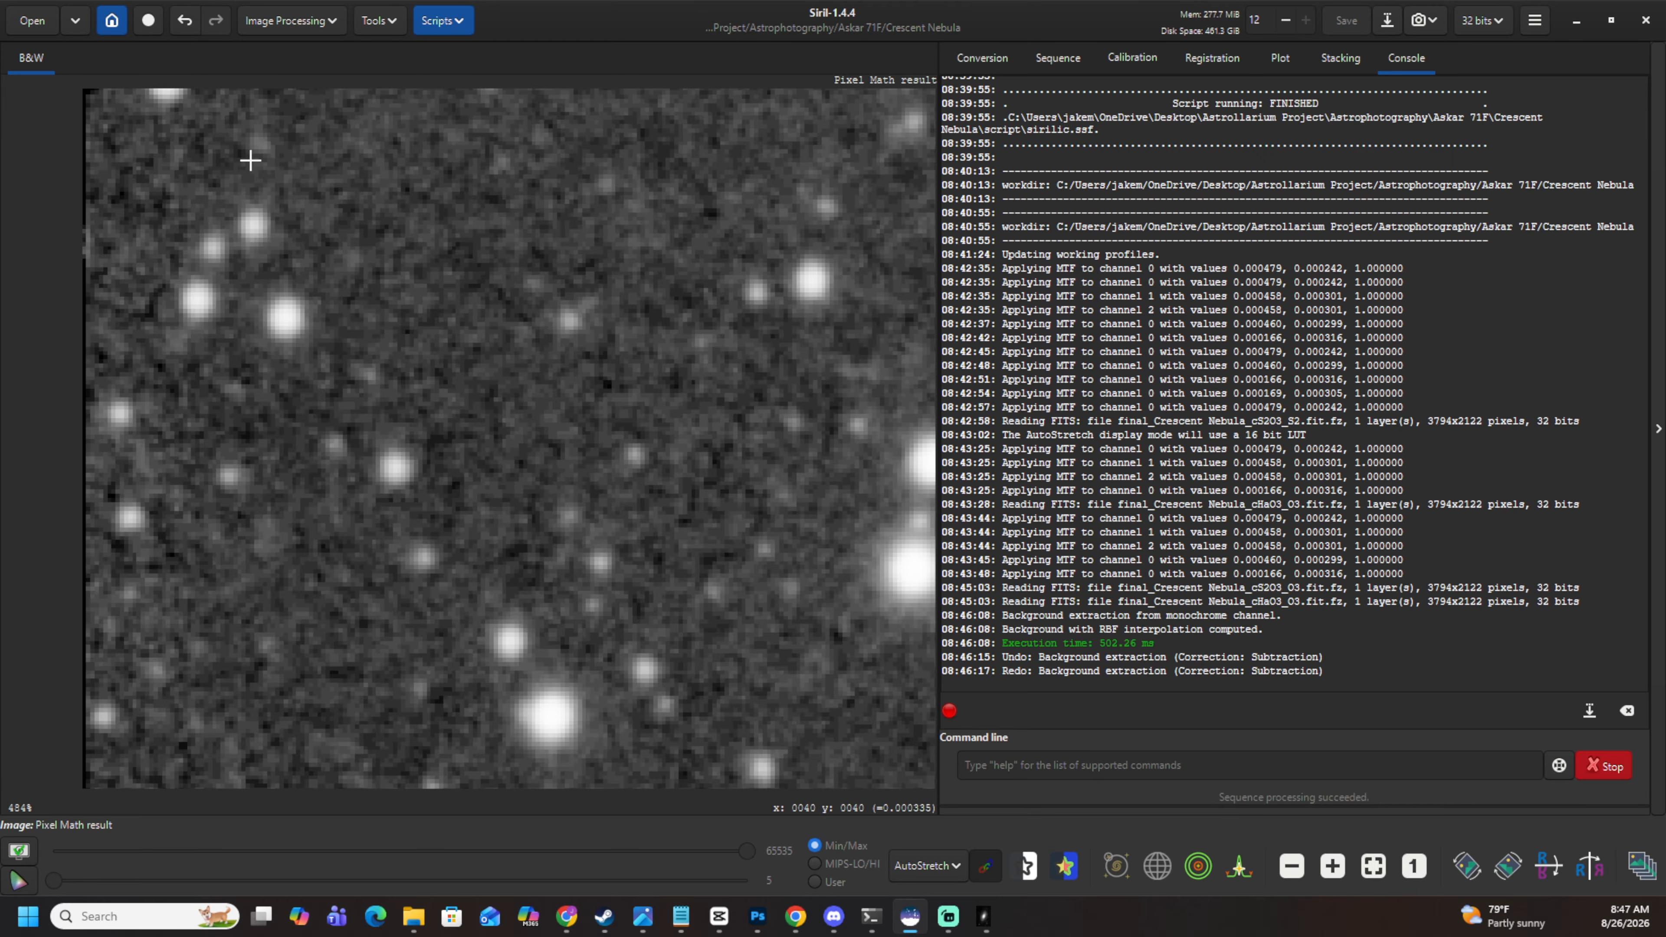
pyautogui.moveTo(251, 160); pyautogui.dragTo(476, 580)
pyautogui.scroll(-6, 597, 341)
pyautogui.scroll(-4, 393, 249)
pyautogui.scroll(8, 683, 361)
pyautogui.scroll(-4, 674, 581)
pyautogui.scroll(-1, 697, 727)
pyautogui.scroll(-2, 800, 808)
pyautogui.scroll(3, 805, 793)
pyautogui.scroll(6, 699, 789)
pyautogui.scroll(-2, 432, 703)
pyautogui.scroll(2, 412, 791)
pyautogui.scroll(2, 411, 792)
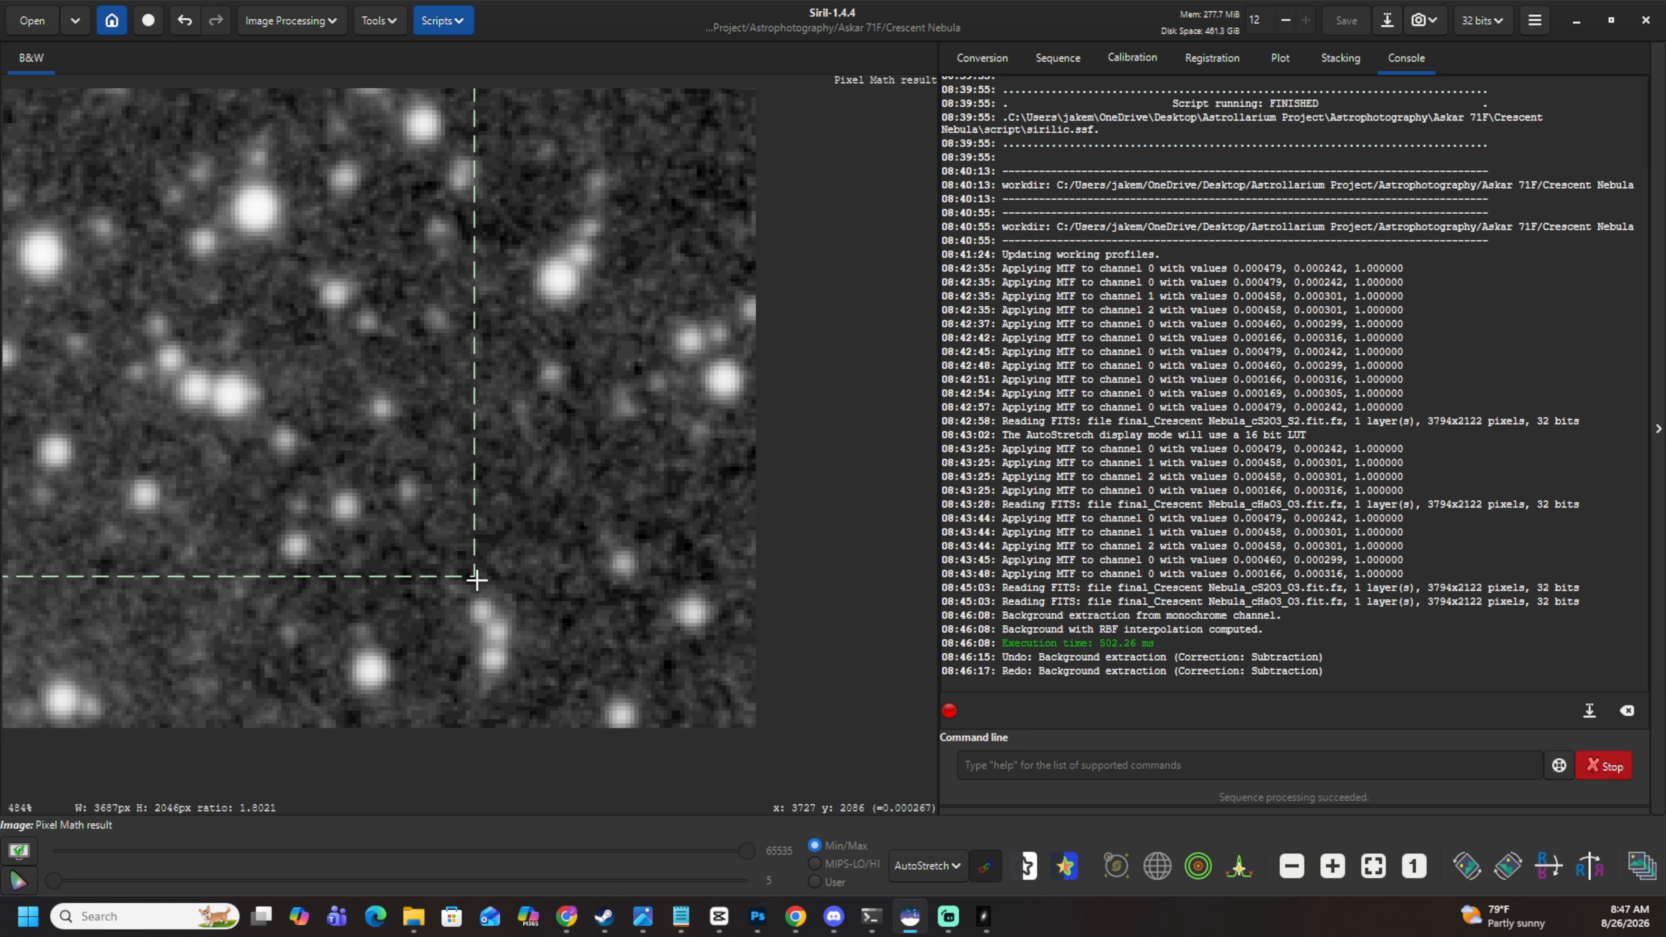
pyautogui.moveTo(476, 580); pyautogui.dragTo(477, 580)
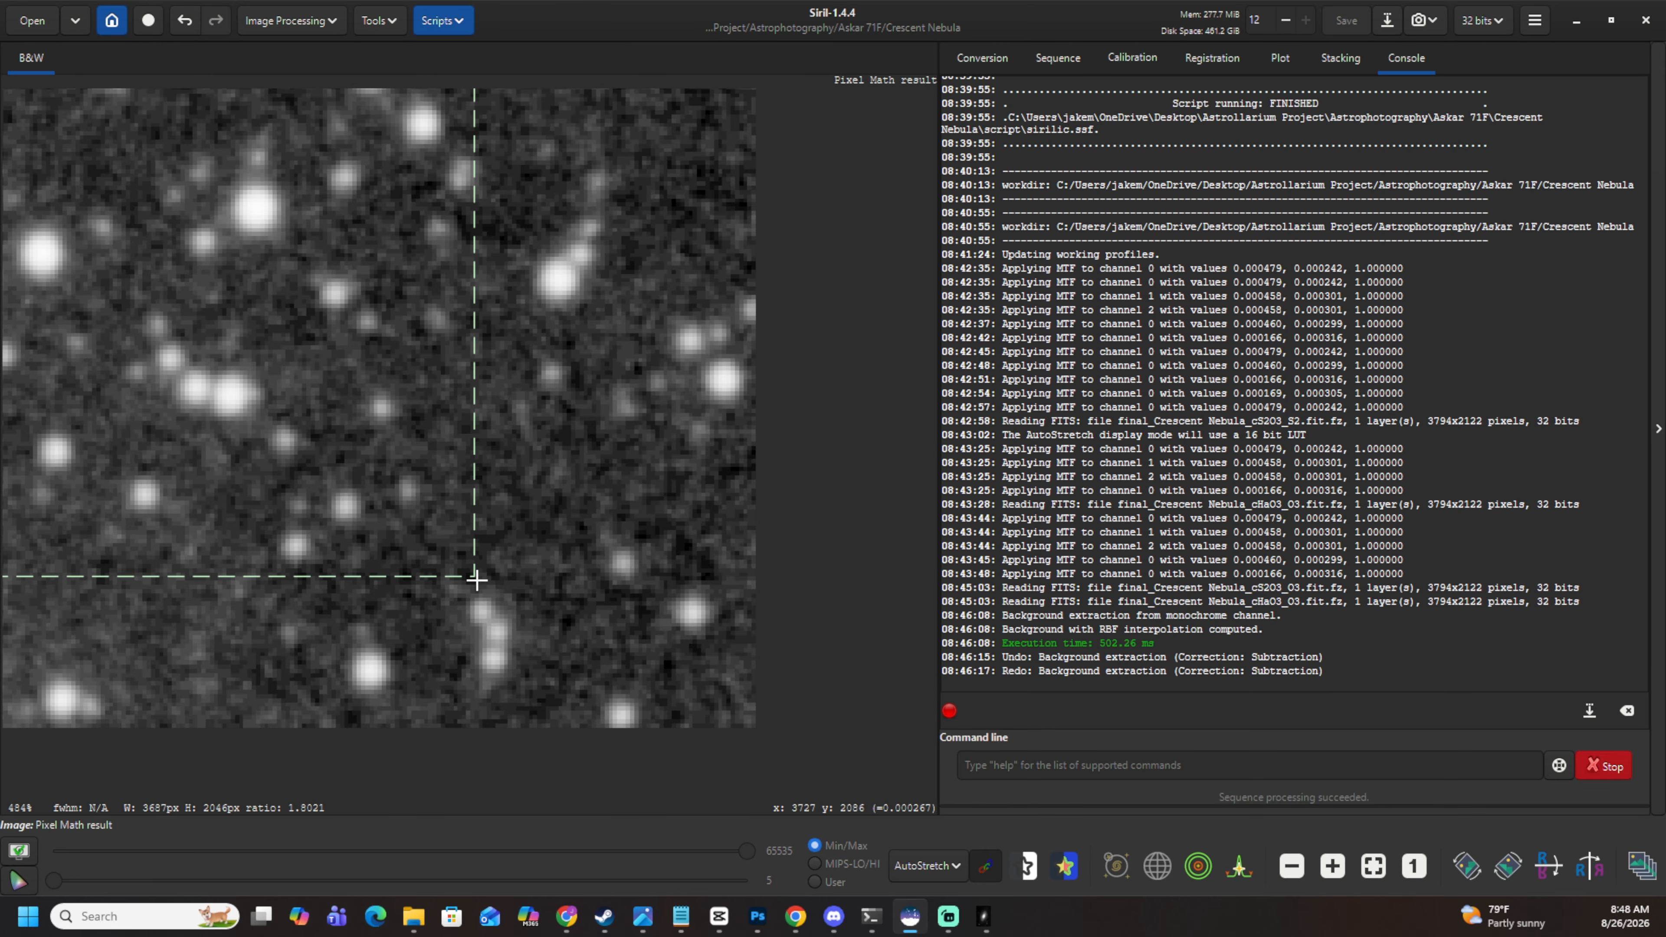
pyautogui.scroll(-8, 476, 579)
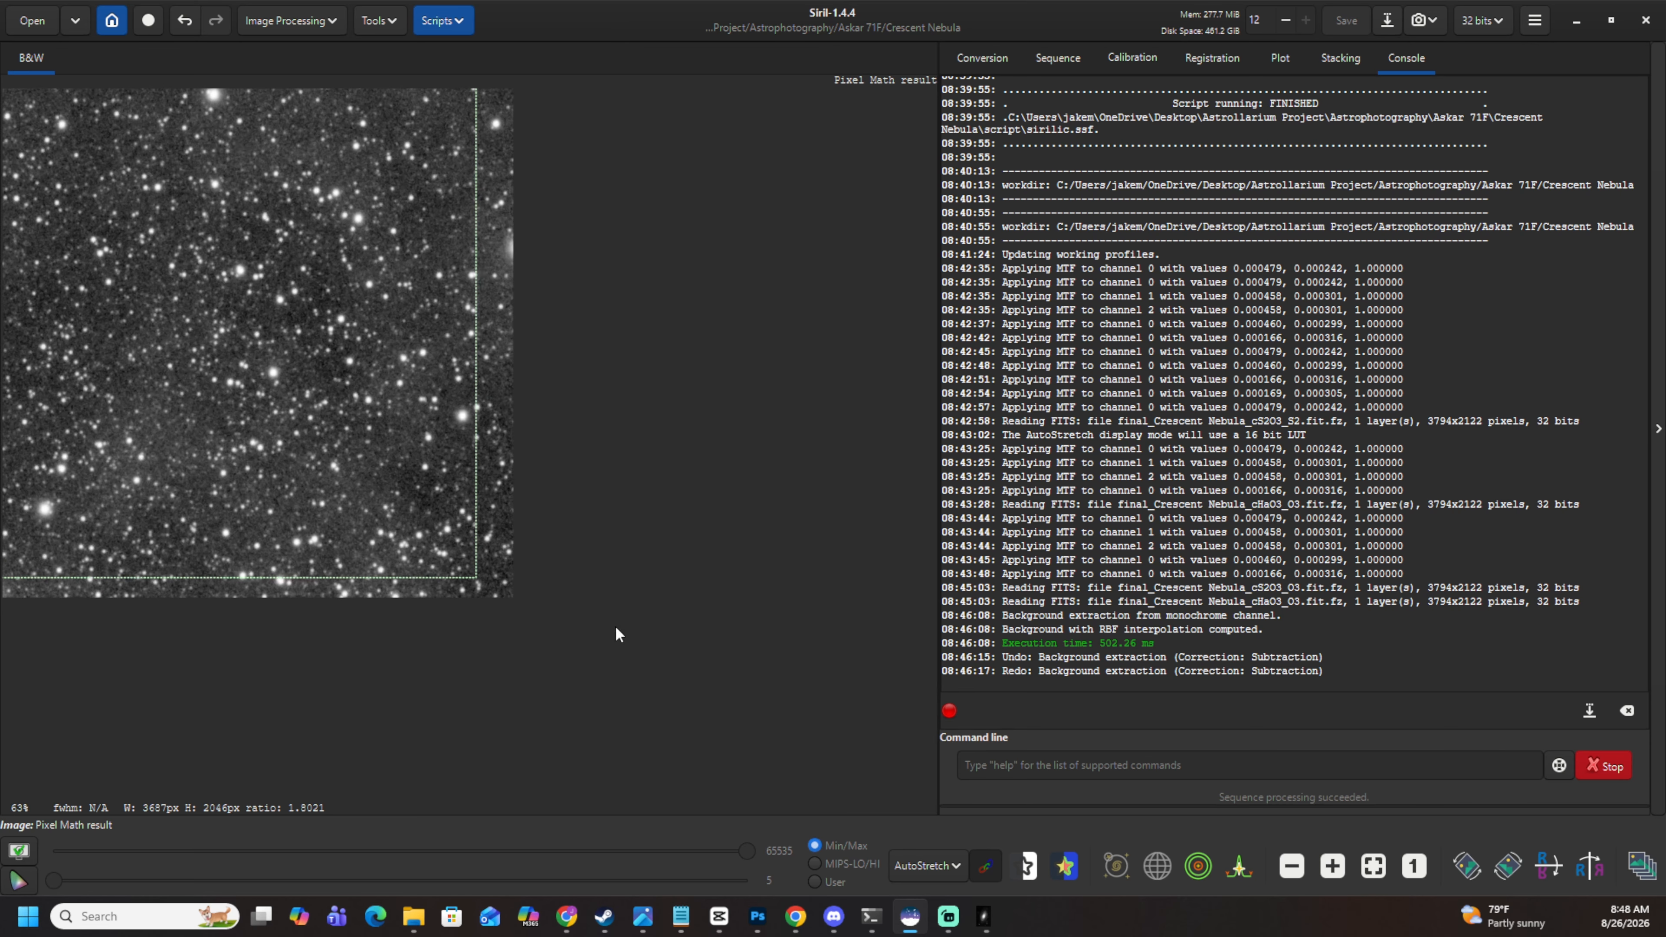
pyautogui.scroll(-1, 733, 672)
pyautogui.scroll(2, 518, 585)
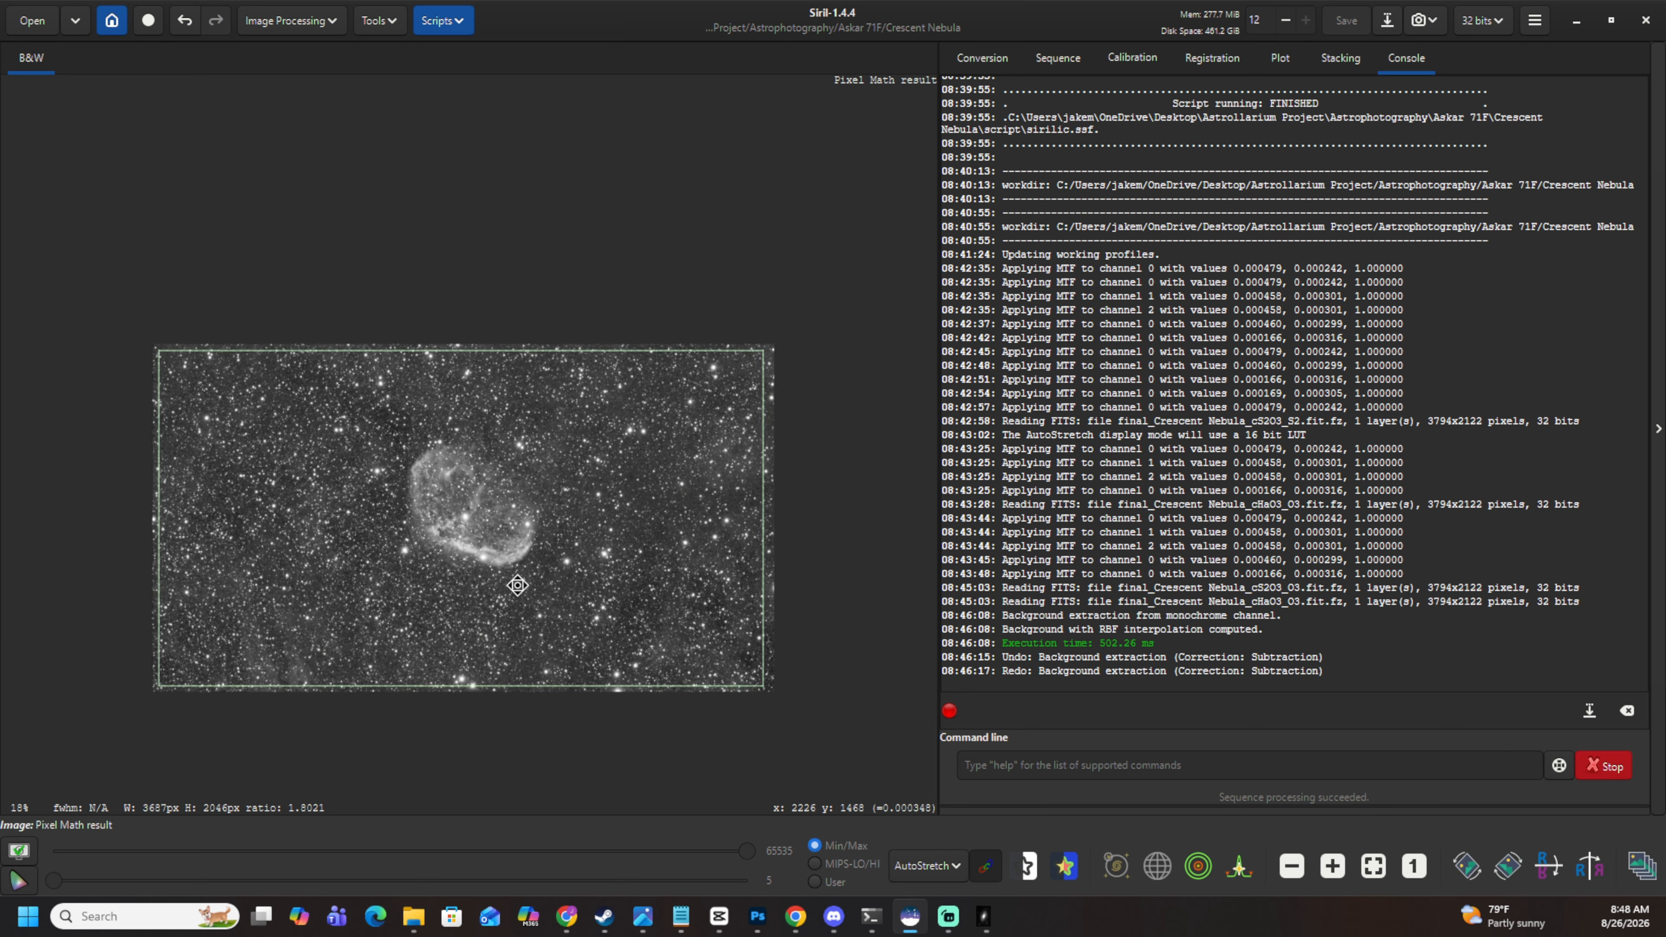
pyautogui.rightClick(479, 557)
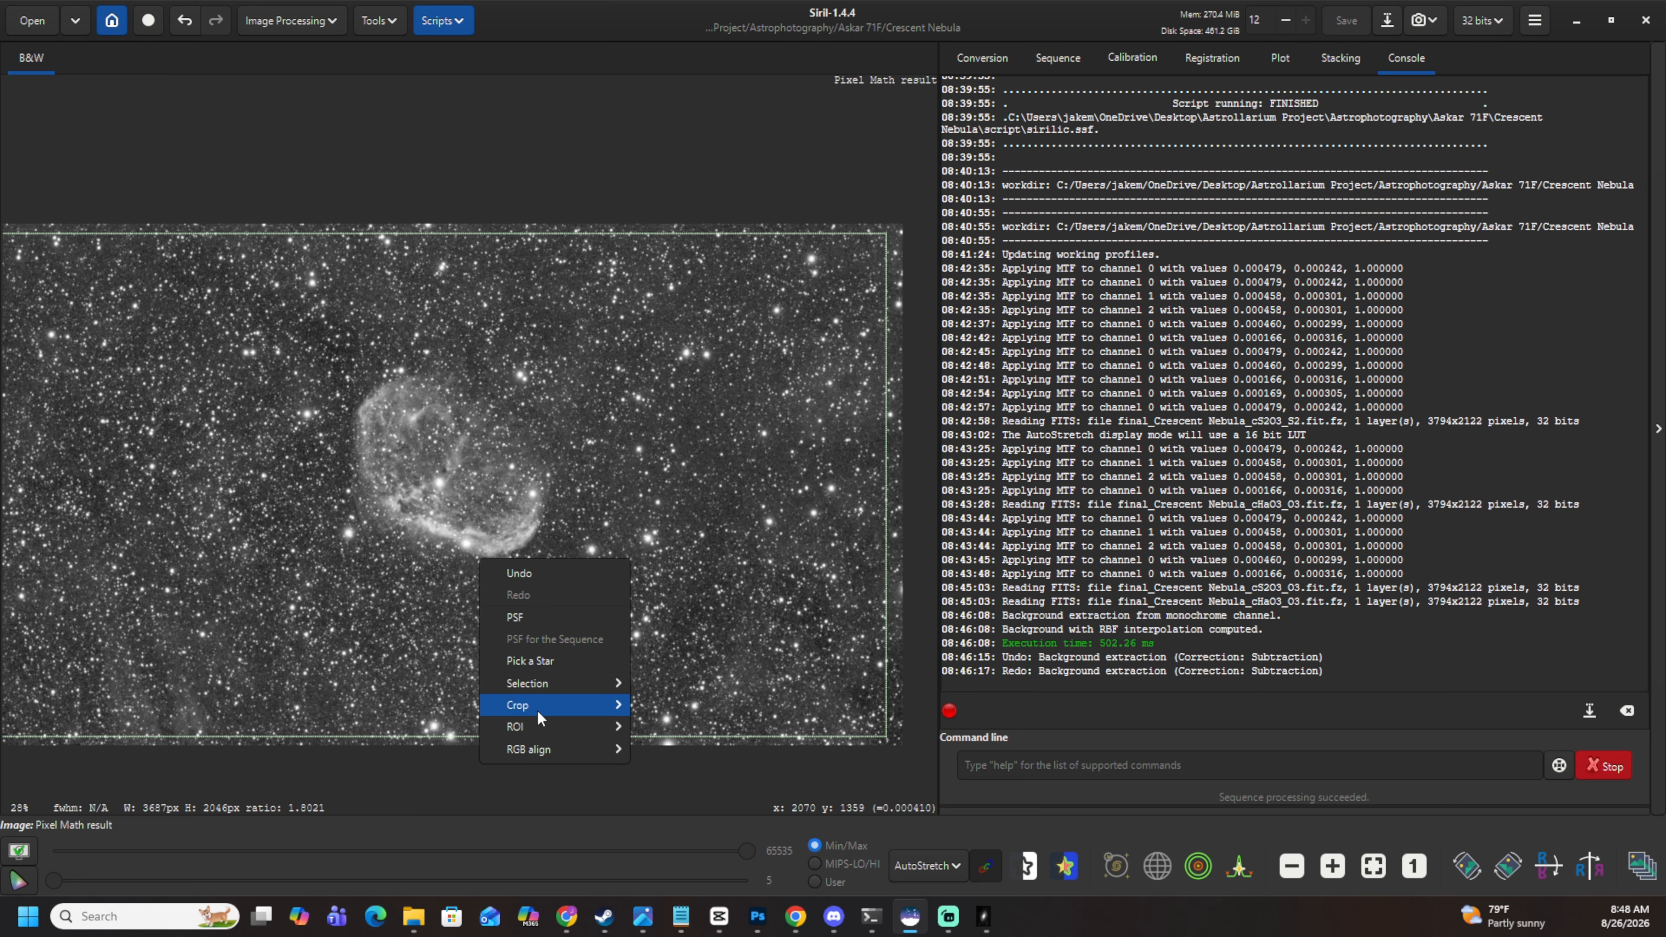
pyautogui.moveTo(537, 708)
pyautogui.click(677, 710)
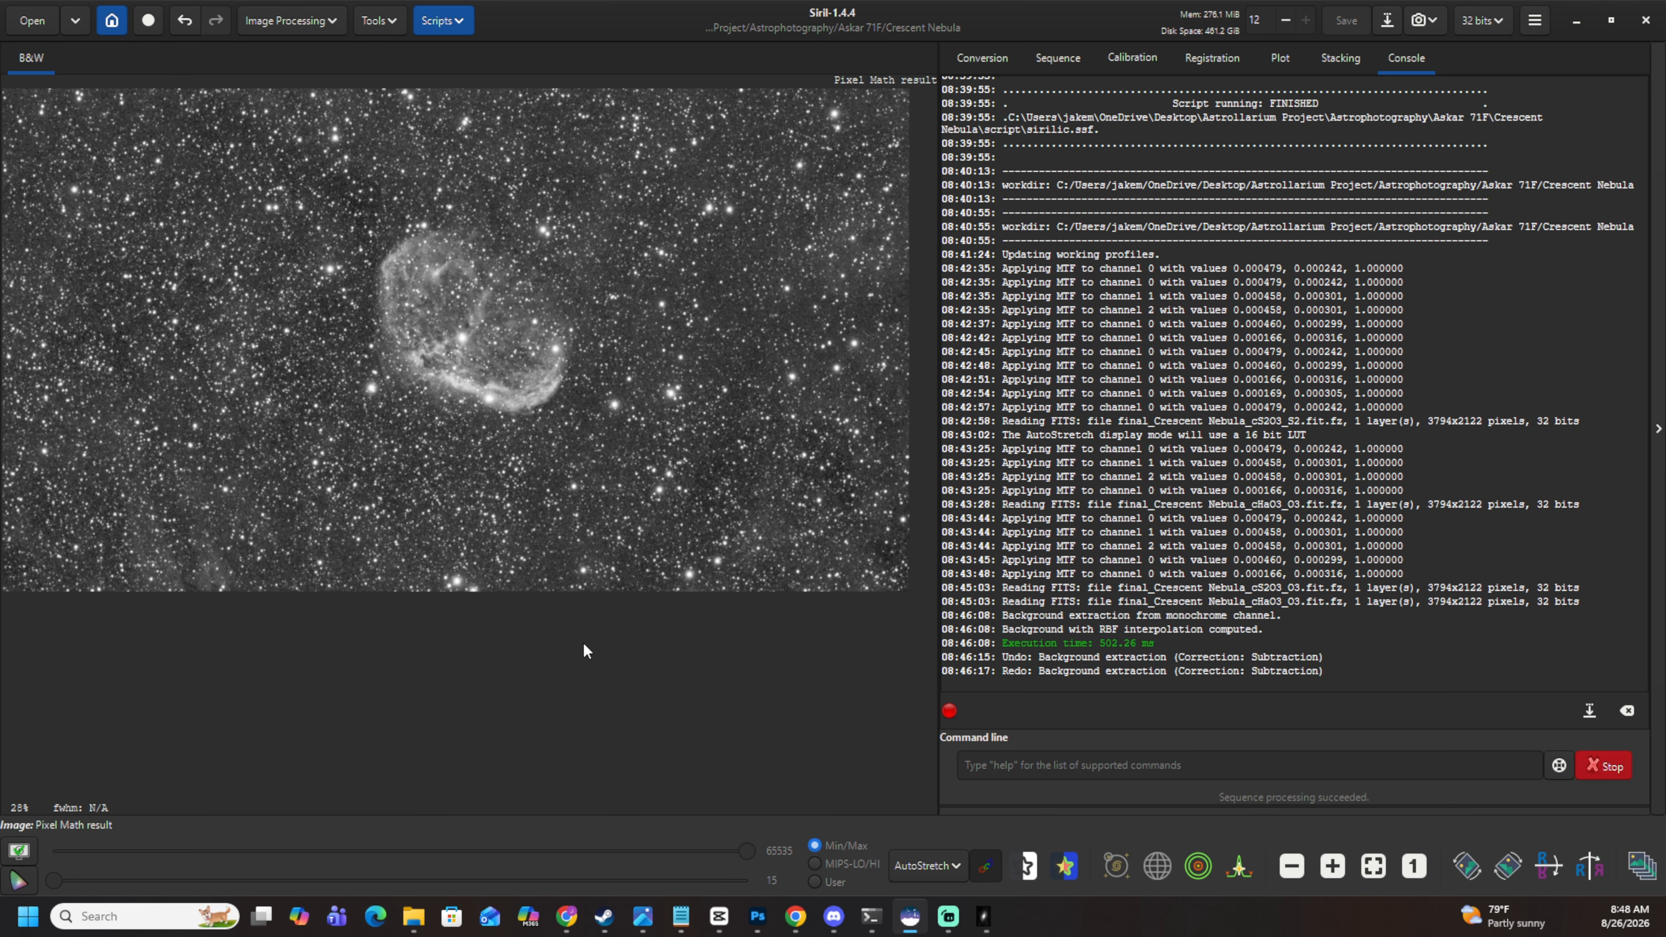
pyautogui.scroll(-1, 490, 615)
pyautogui.scroll(1, 469, 434)
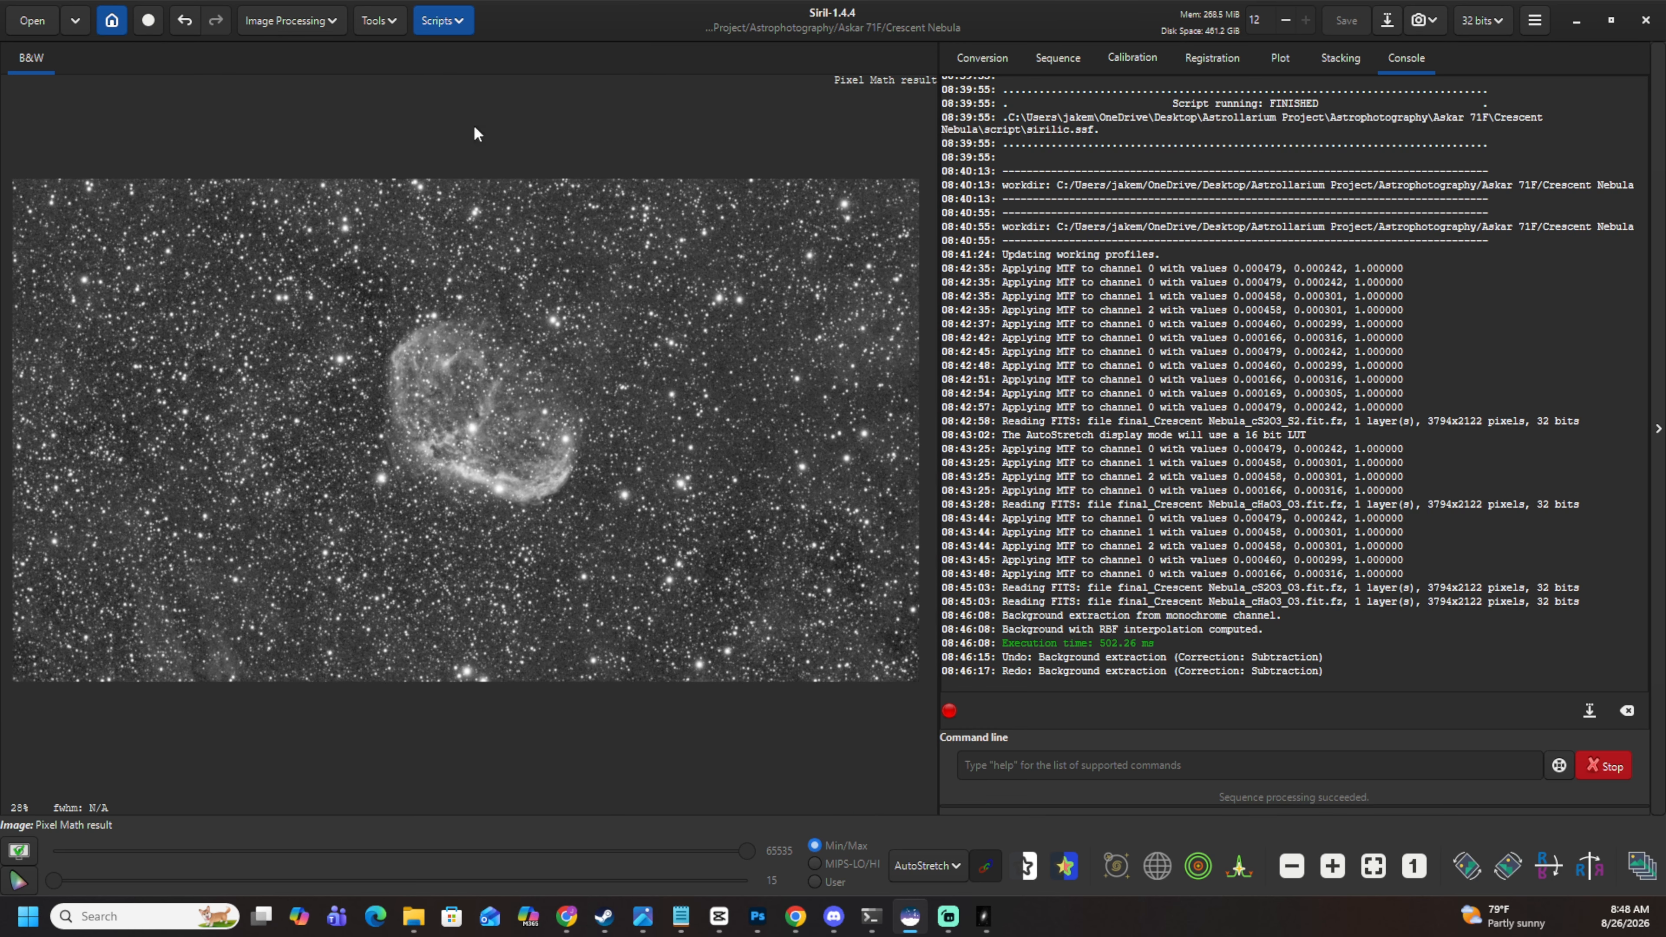
# Launch the SyQon Parallax Python script, bring its window forward and widen its settings area.
pyautogui.click(442, 24)
pyautogui.moveTo(496, 81)
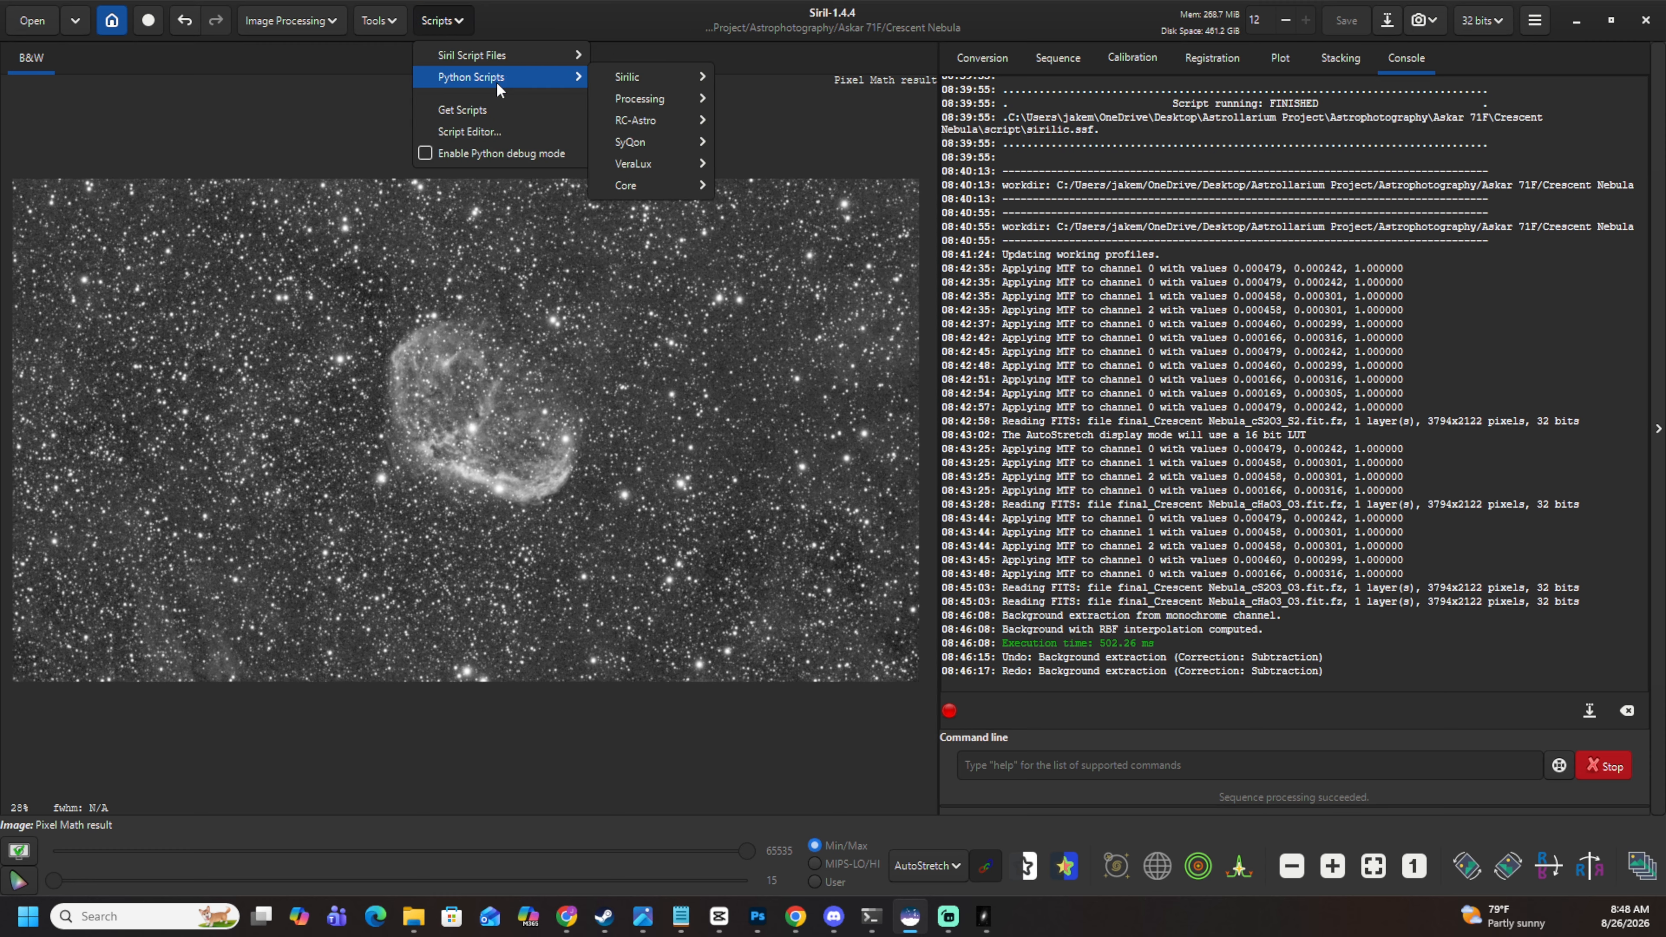
pyautogui.moveTo(653, 141)
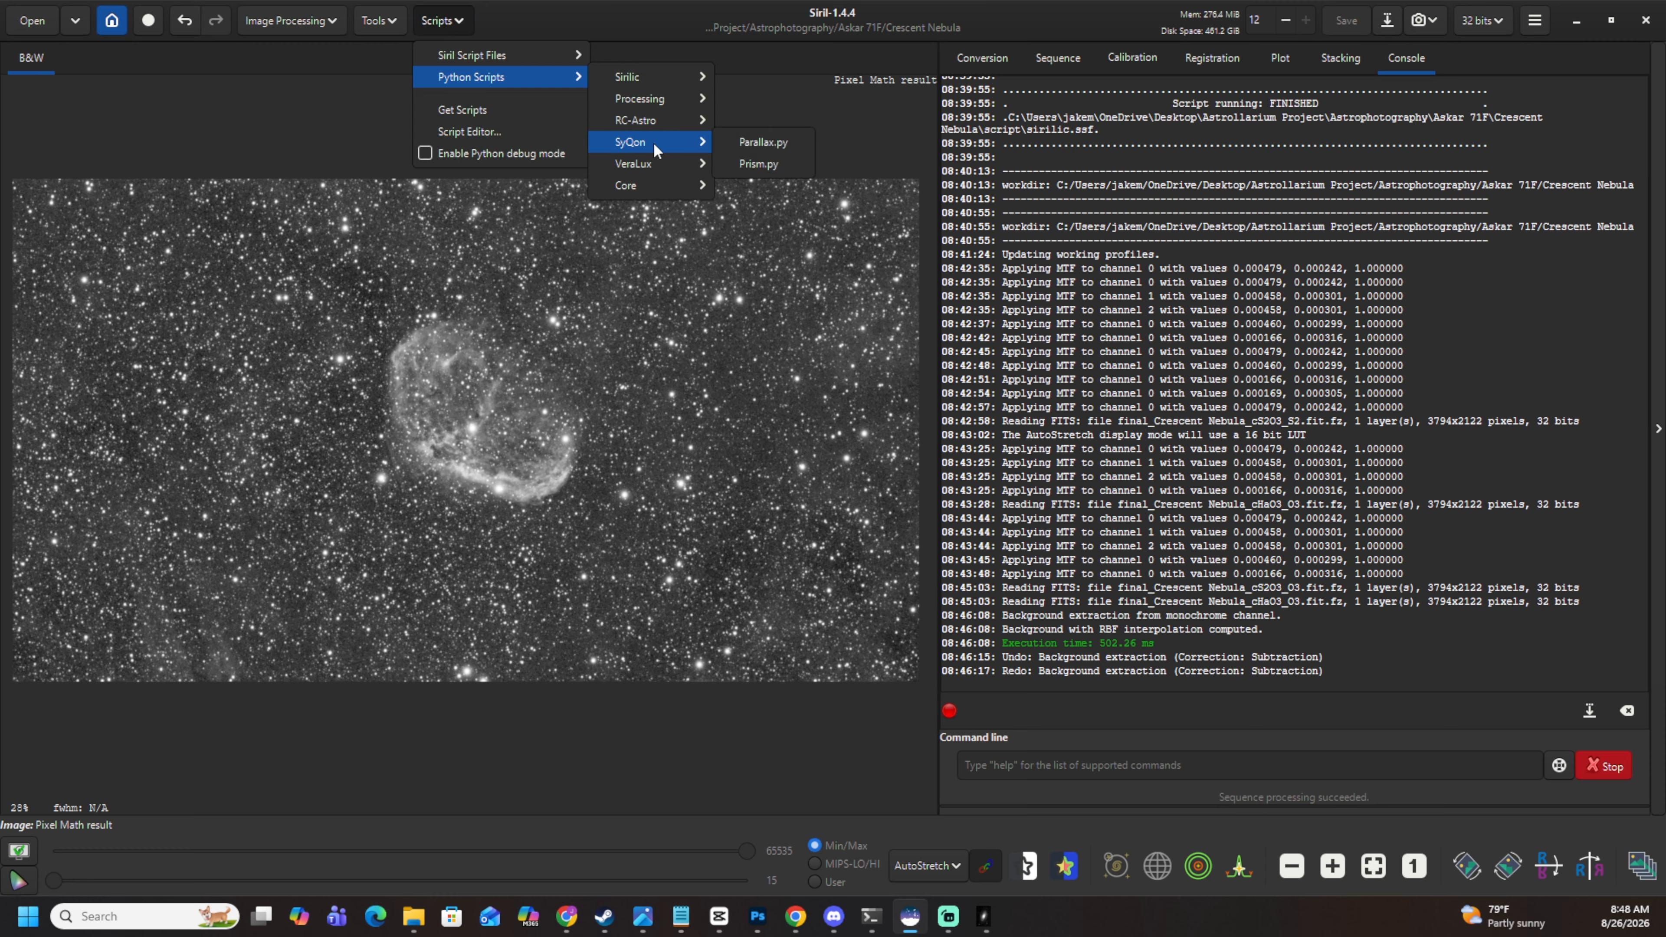
pyautogui.click(772, 142)
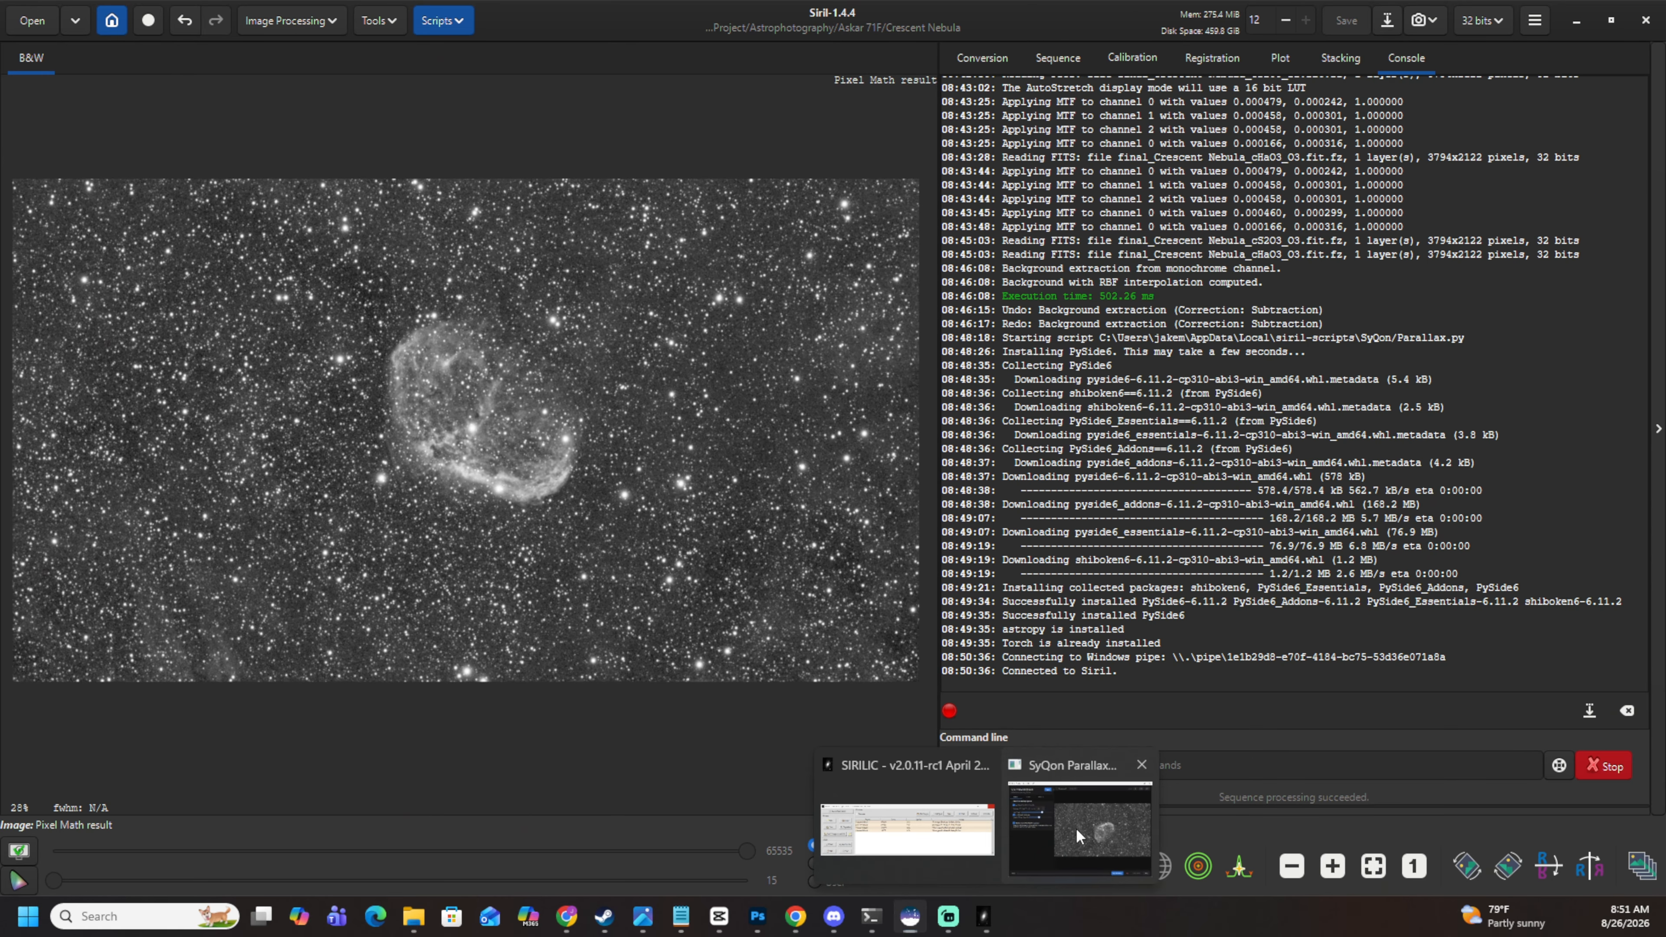
pyautogui.click(1075, 829)
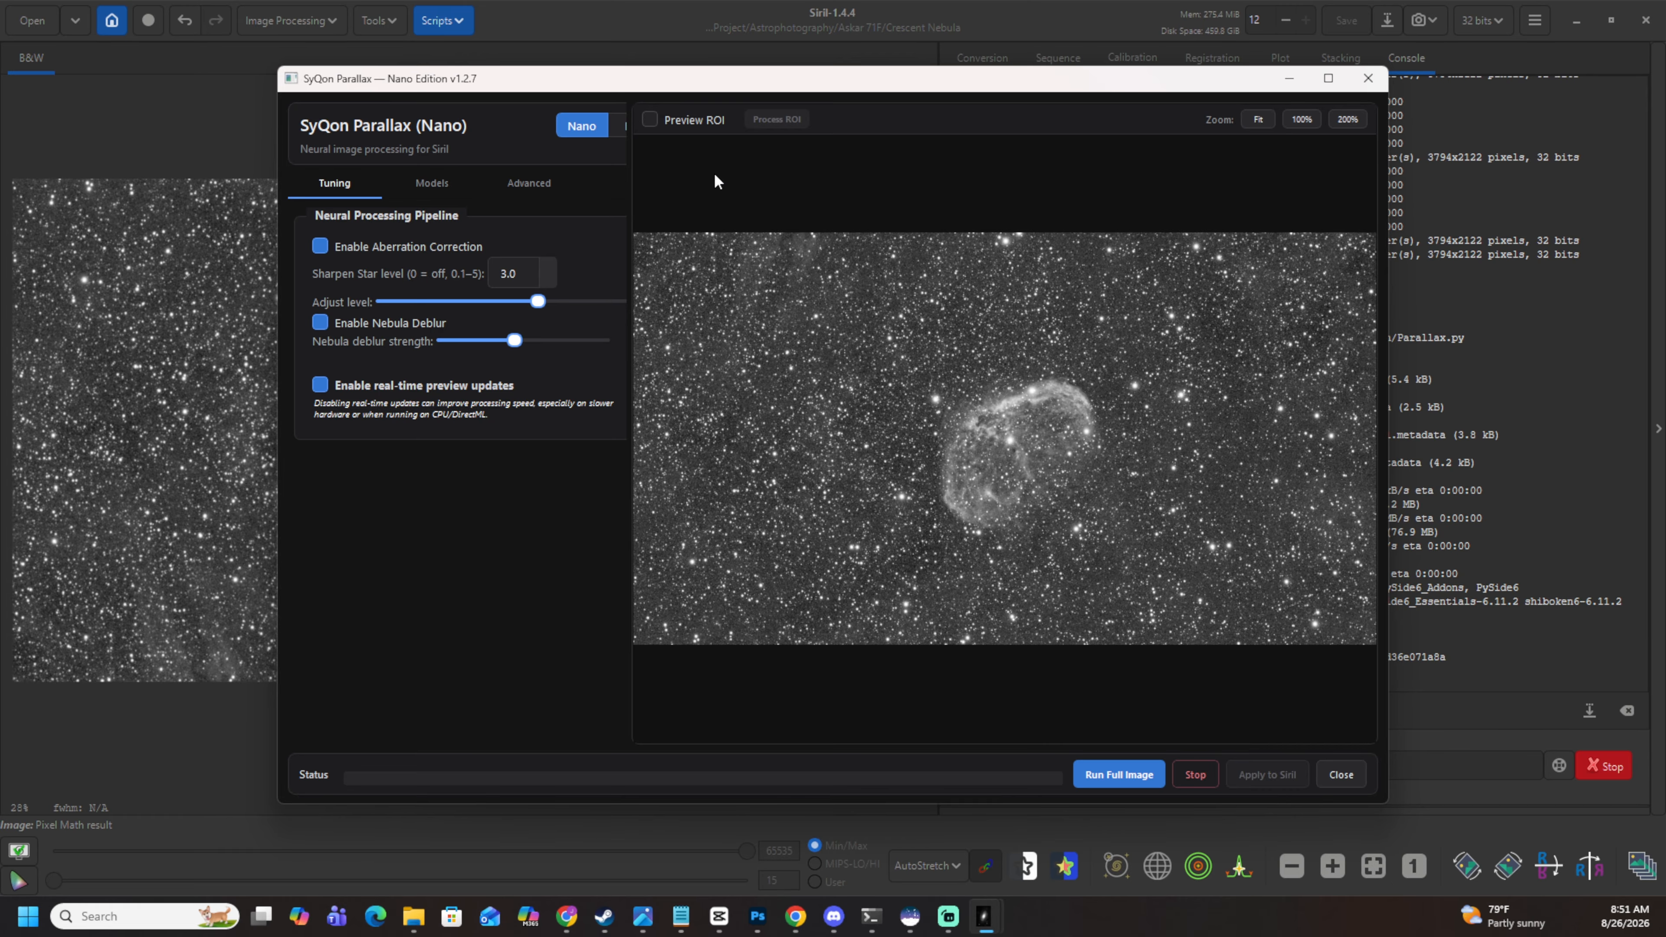
pyautogui.moveTo(750, 84); pyautogui.dragTo(689, 119)
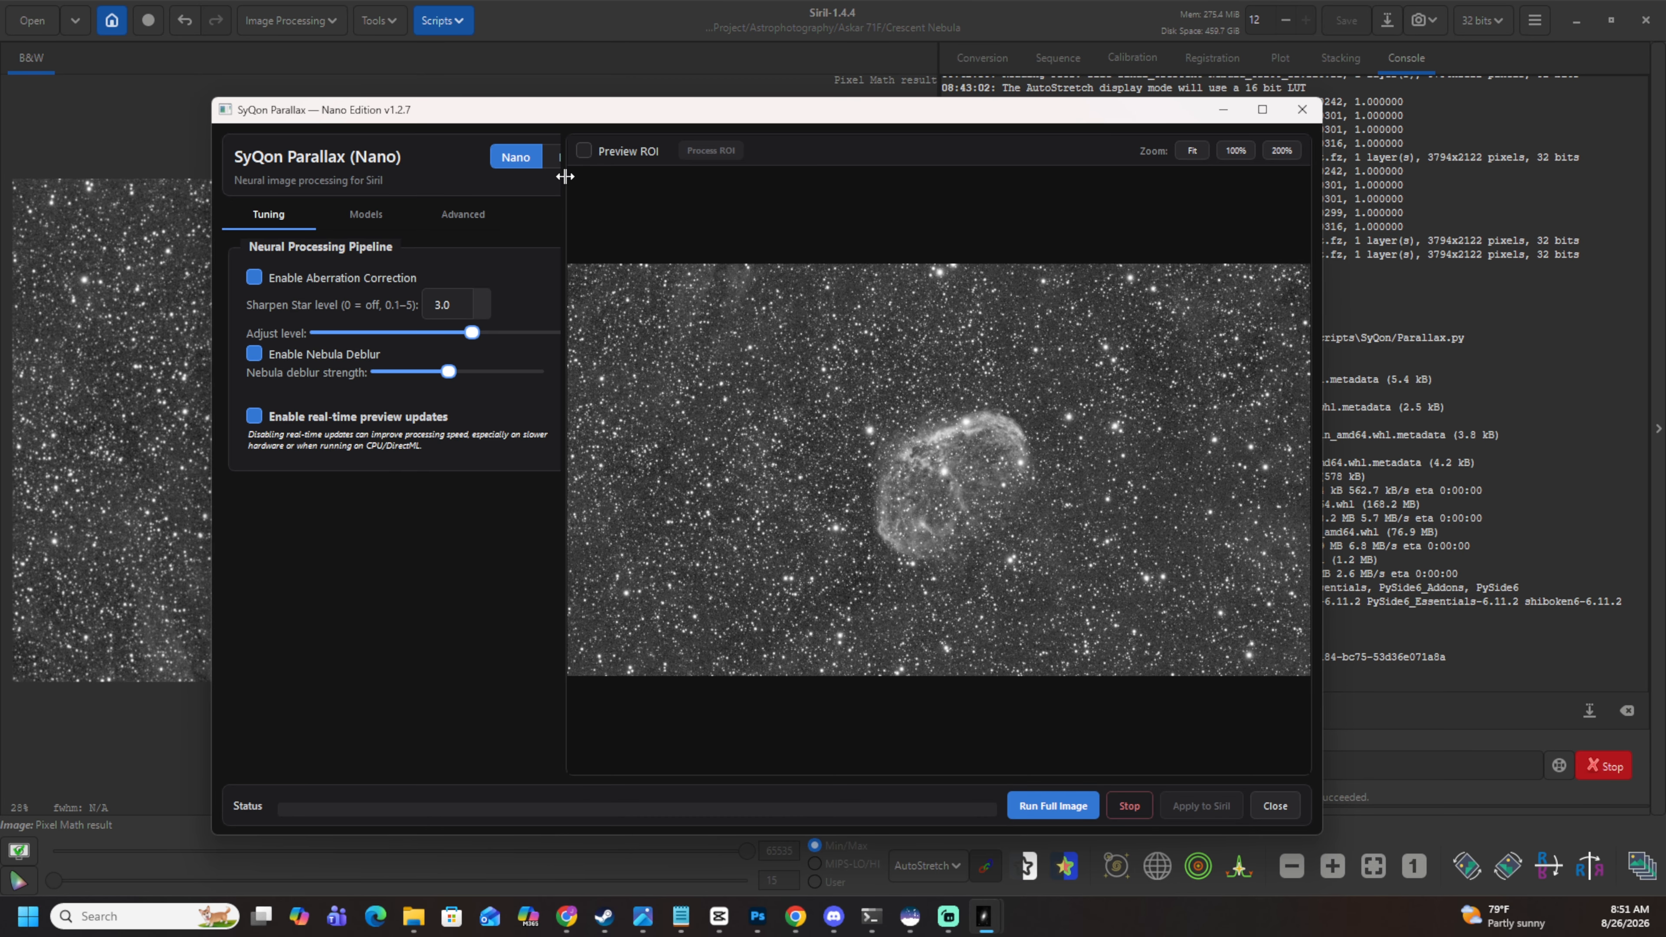
pyautogui.moveTo(565, 175); pyautogui.dragTo(629, 195)
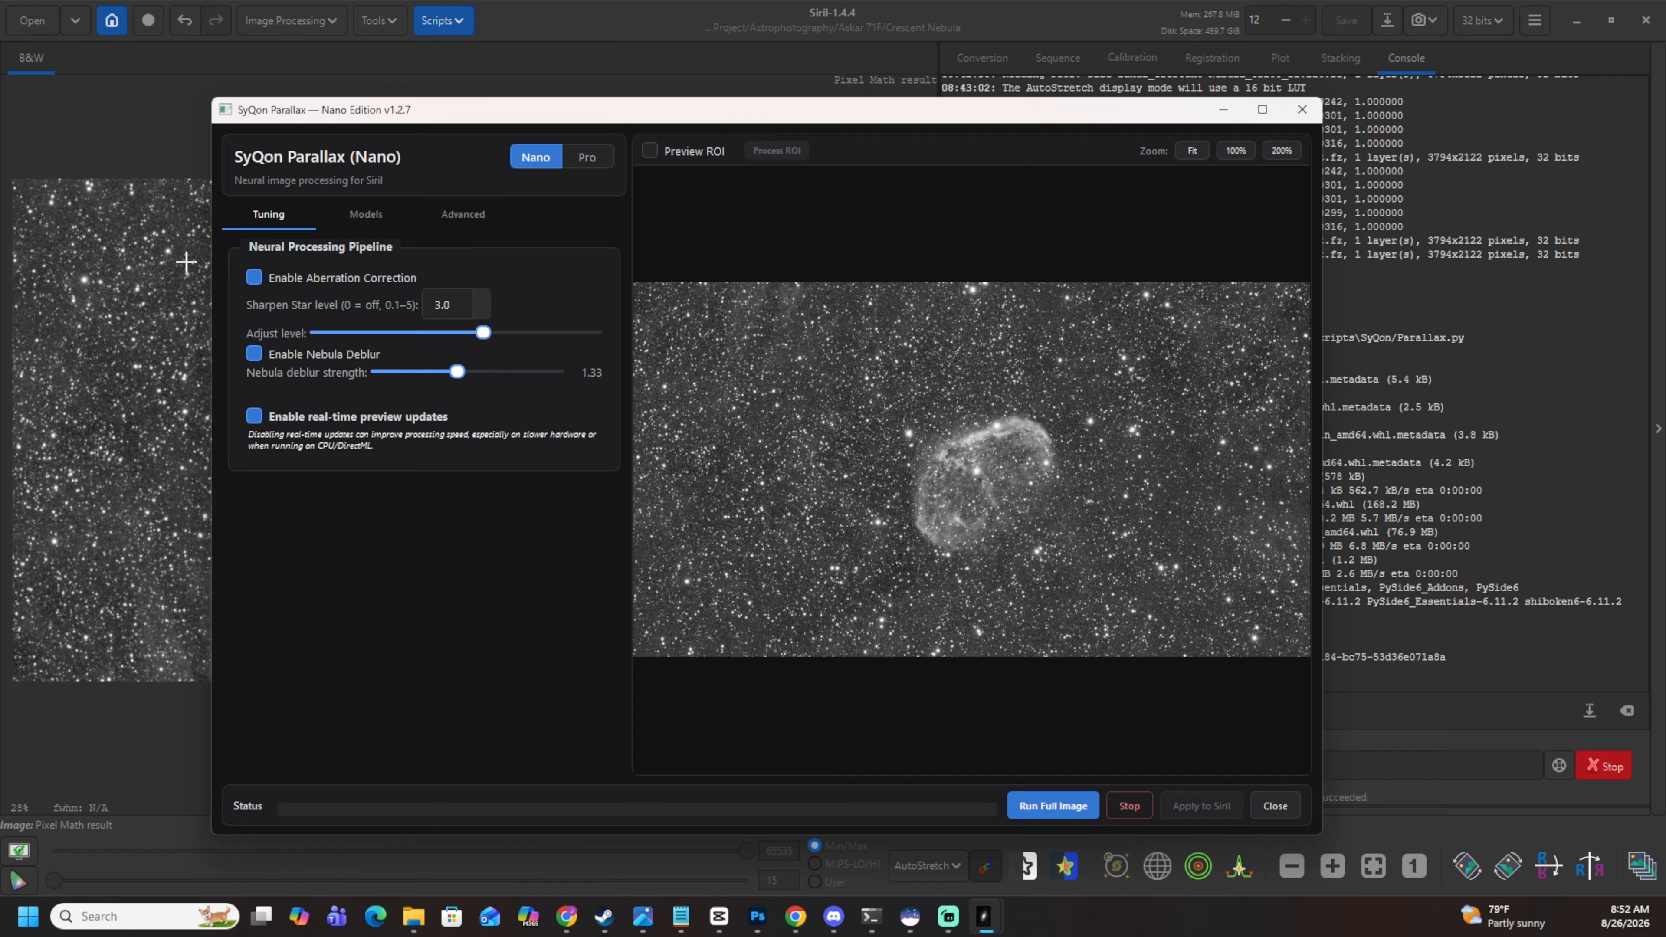
# Try to run Parallax on the full image, and turn off Nebula Deblur.
pyautogui.click(1053, 808)
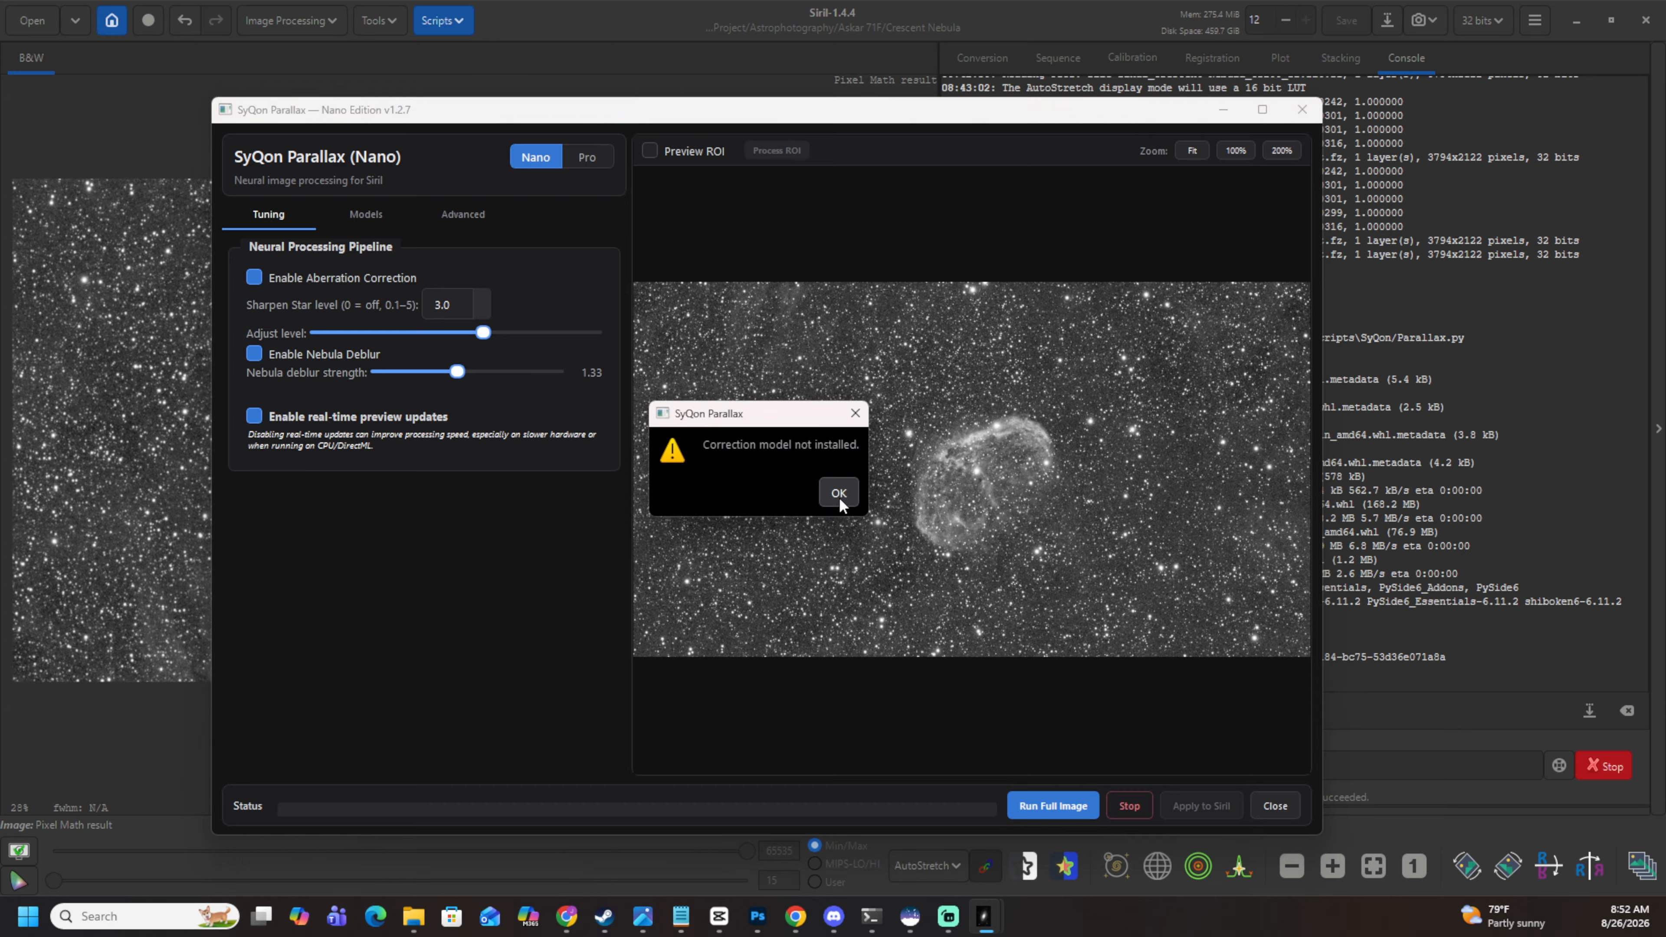
pyautogui.click(839, 494)
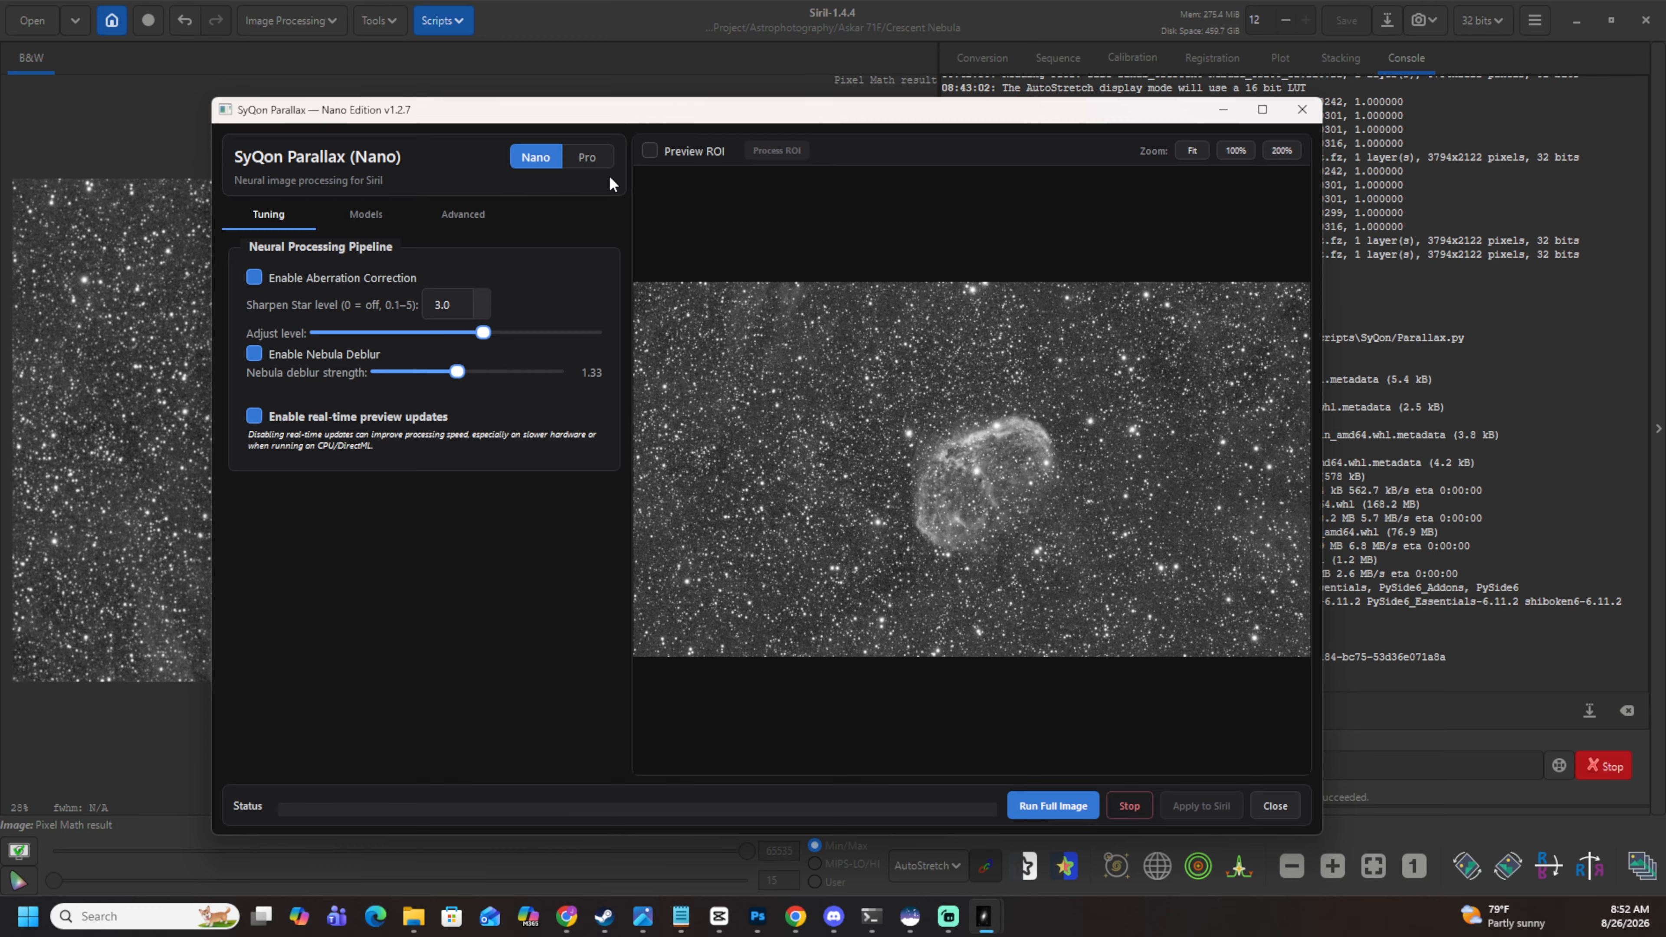
pyautogui.click(254, 355)
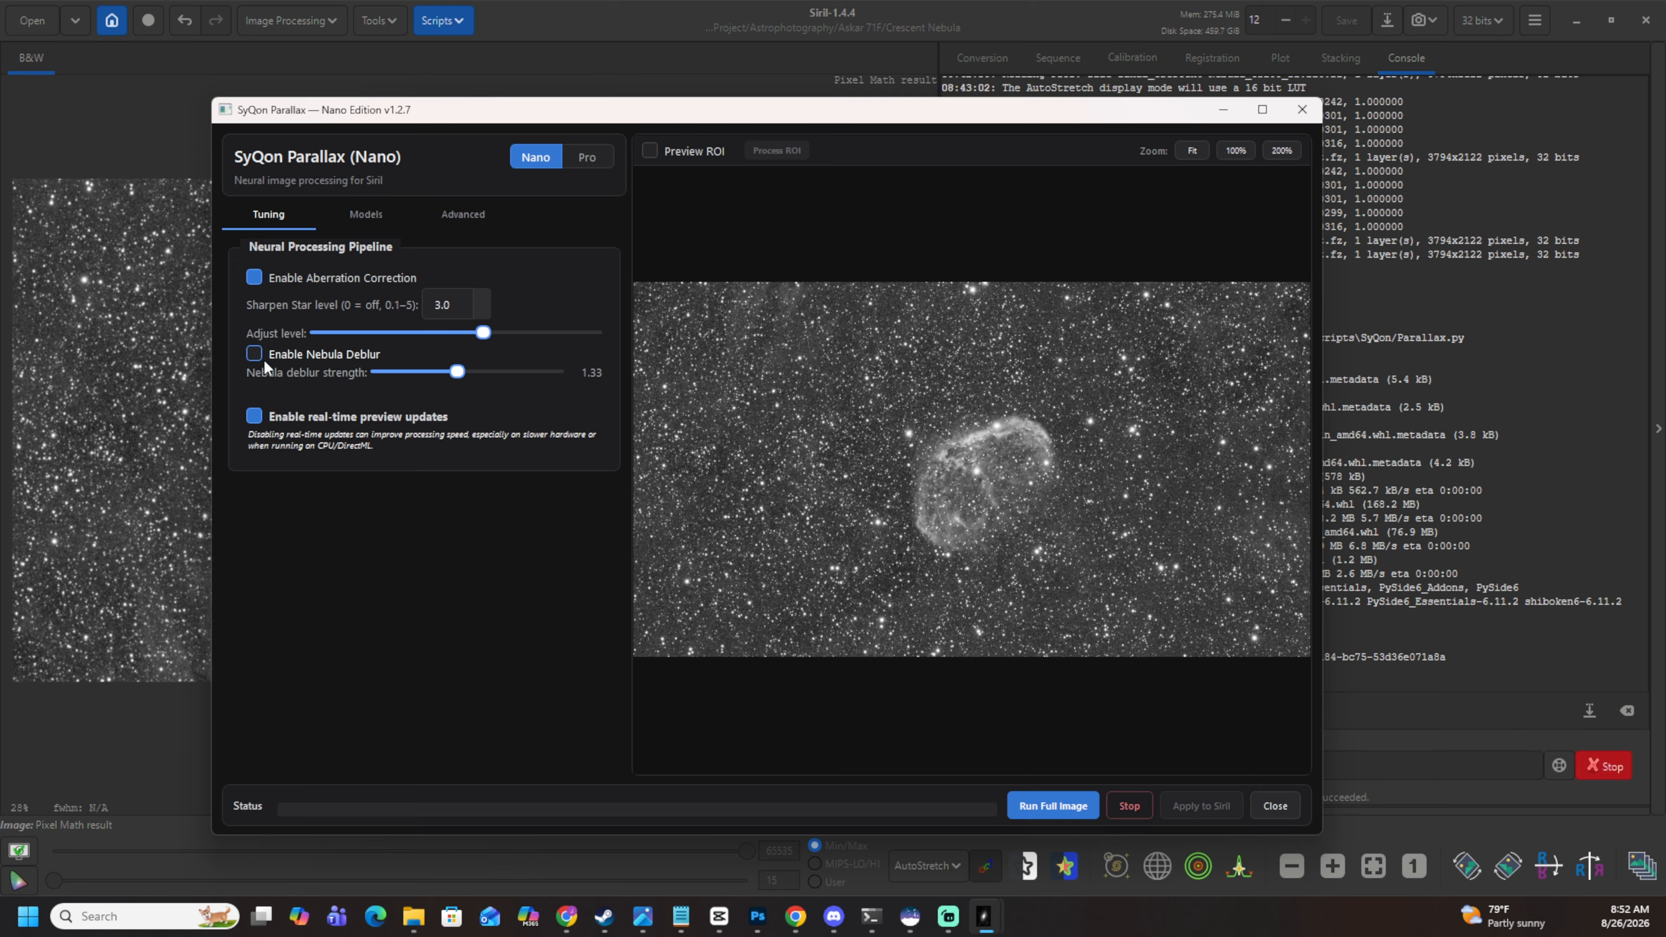
# Get the free Parallax models and install f_nano_corrector.pt, f_nano_reduce.pth and f_nano_sharp.pth from the SyQon folder.
pyautogui.click(382, 215)
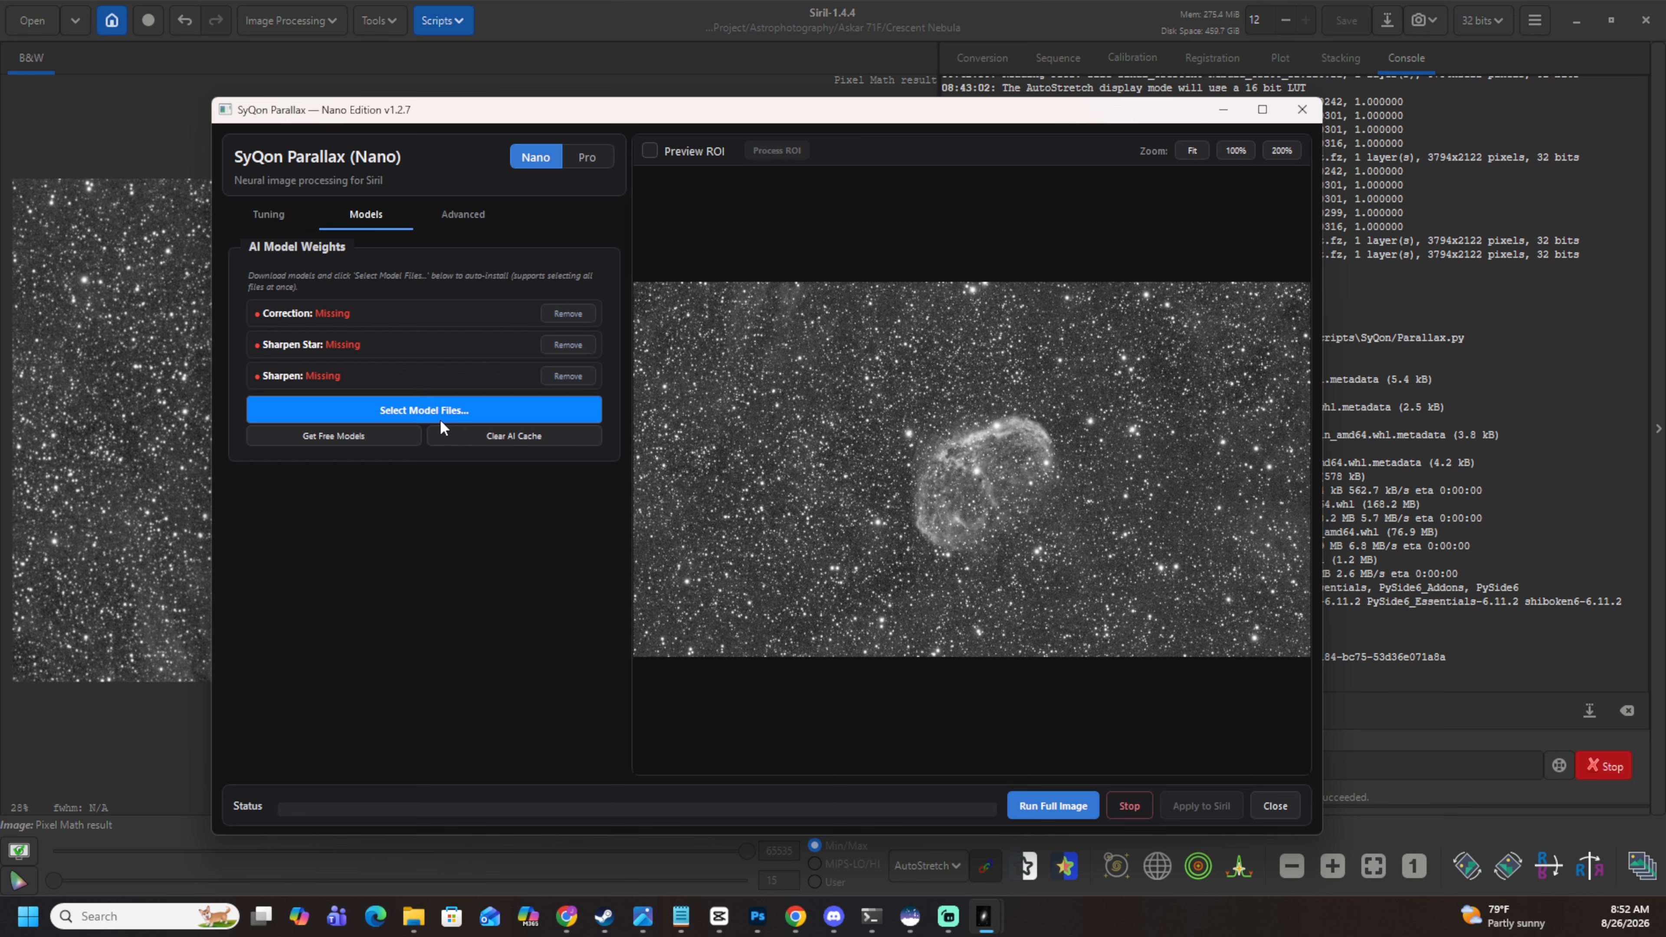
pyautogui.click(381, 438)
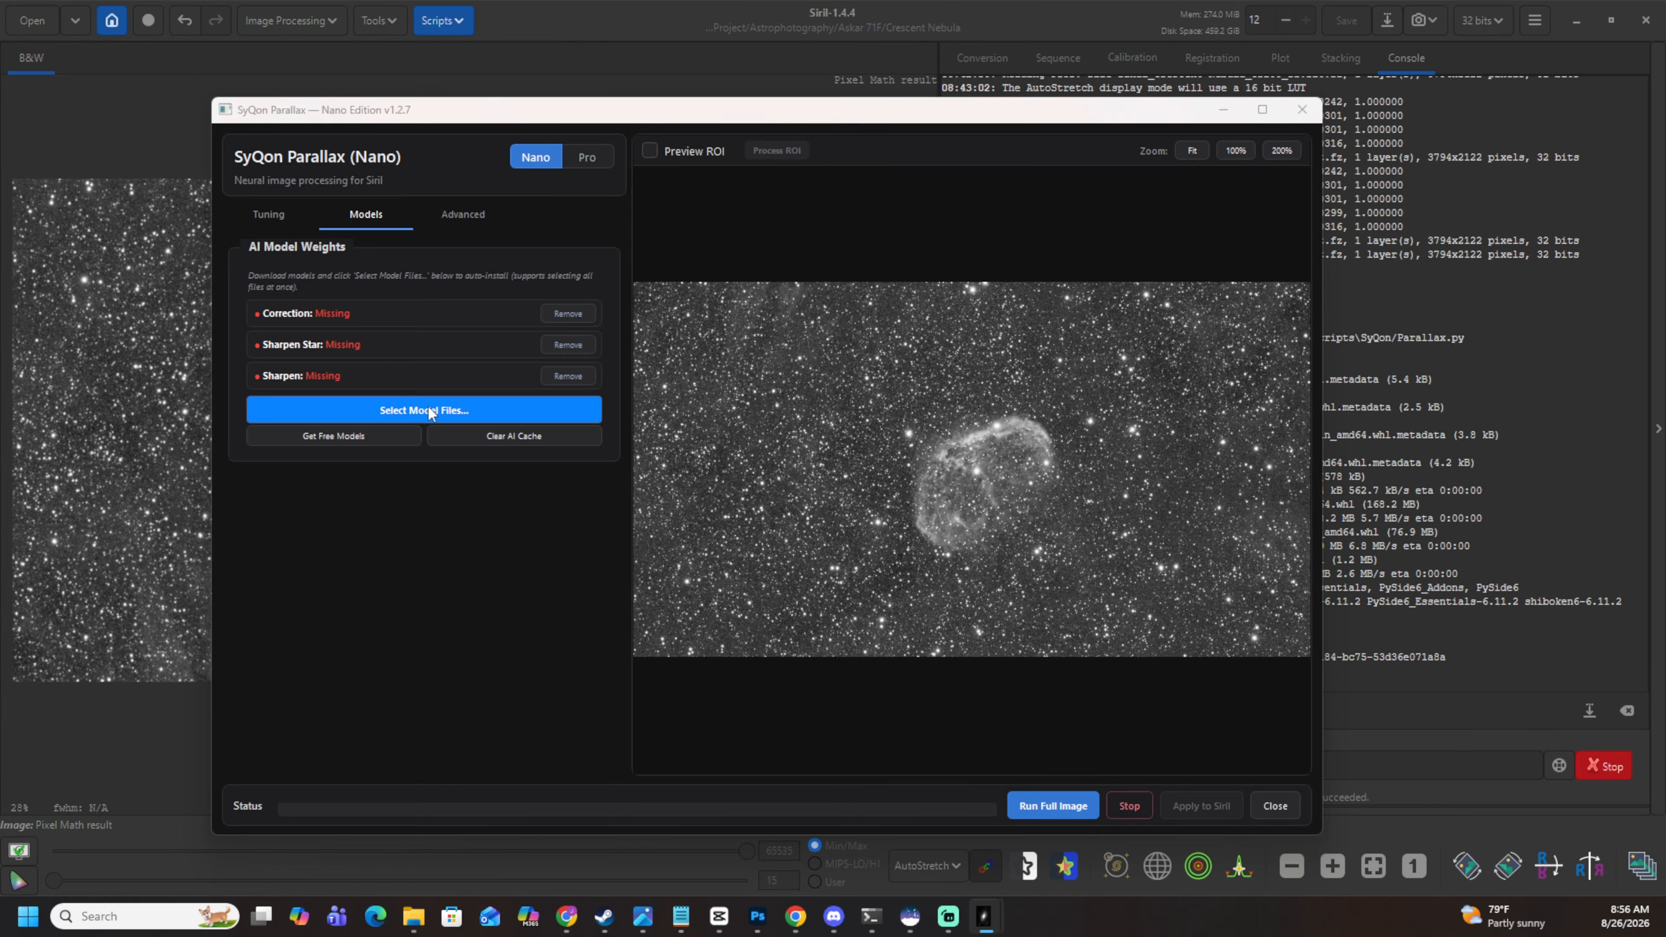
pyautogui.click(426, 411)
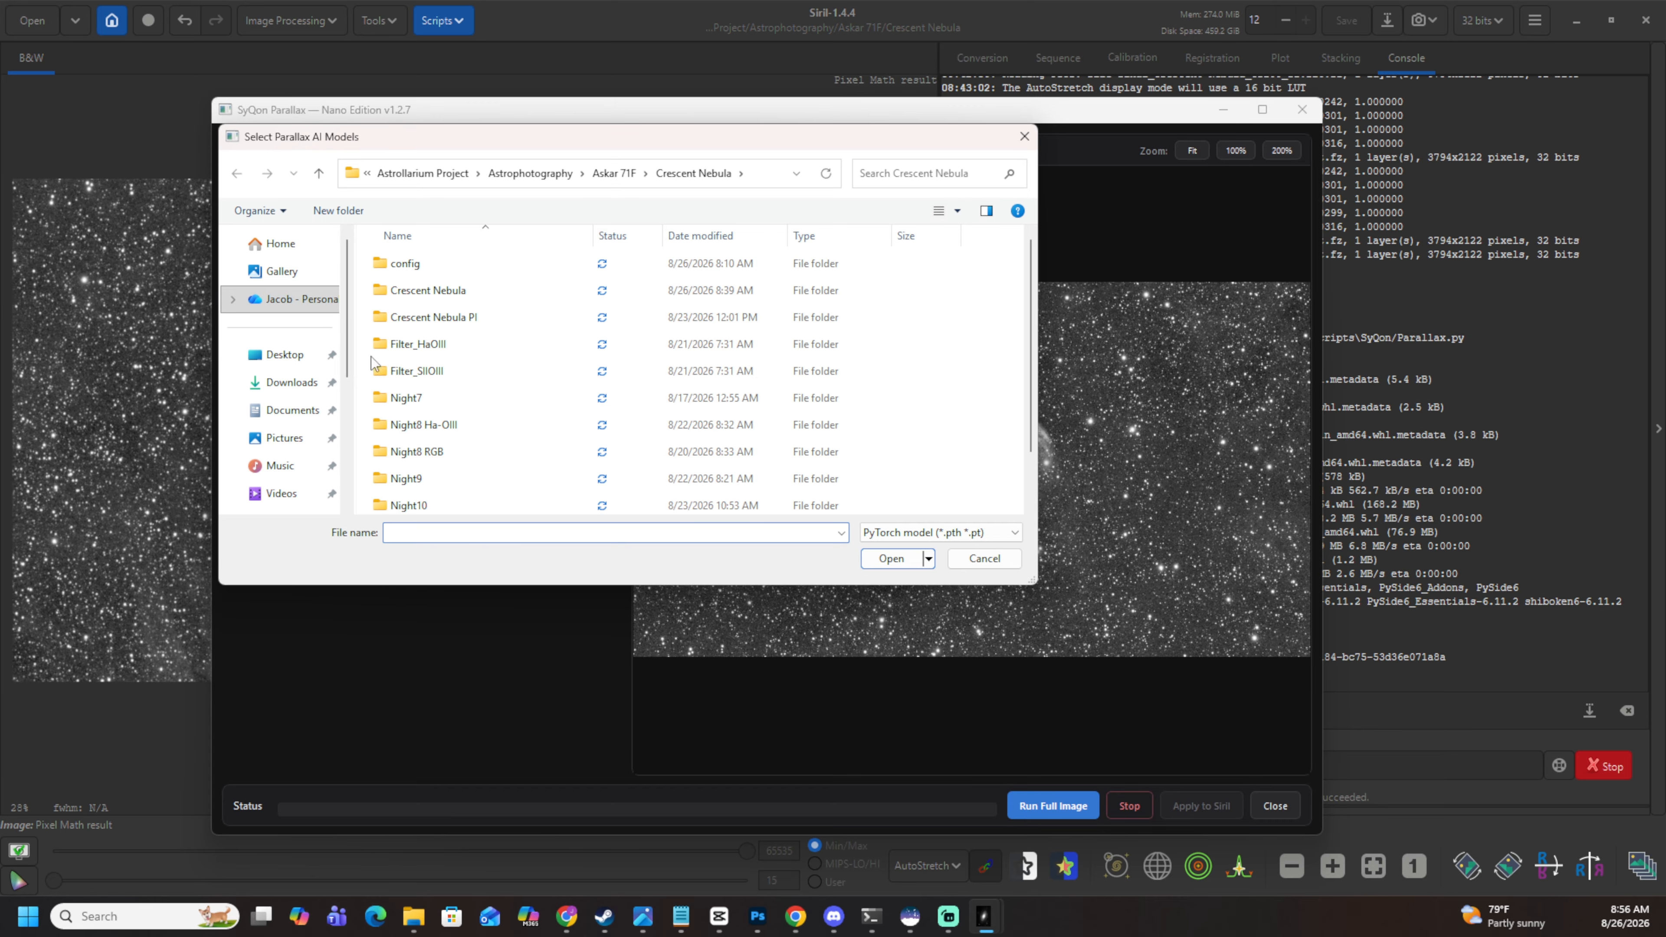
pyautogui.scroll(-2, 473, 302)
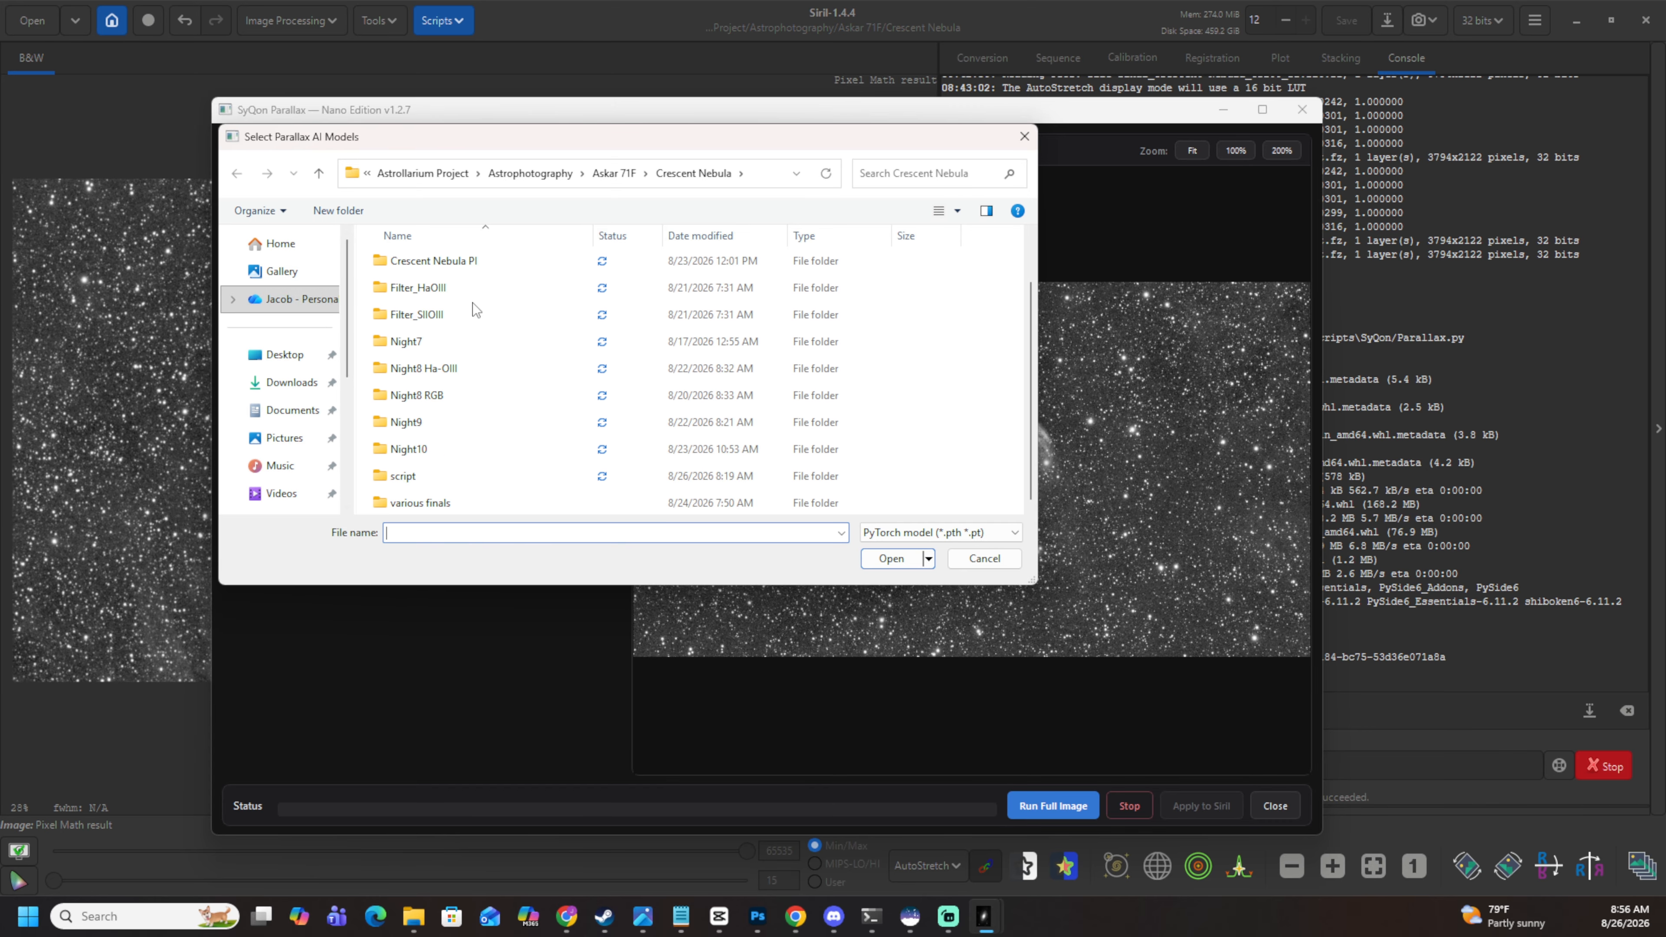
pyautogui.click(613, 173)
pyautogui.click(593, 174)
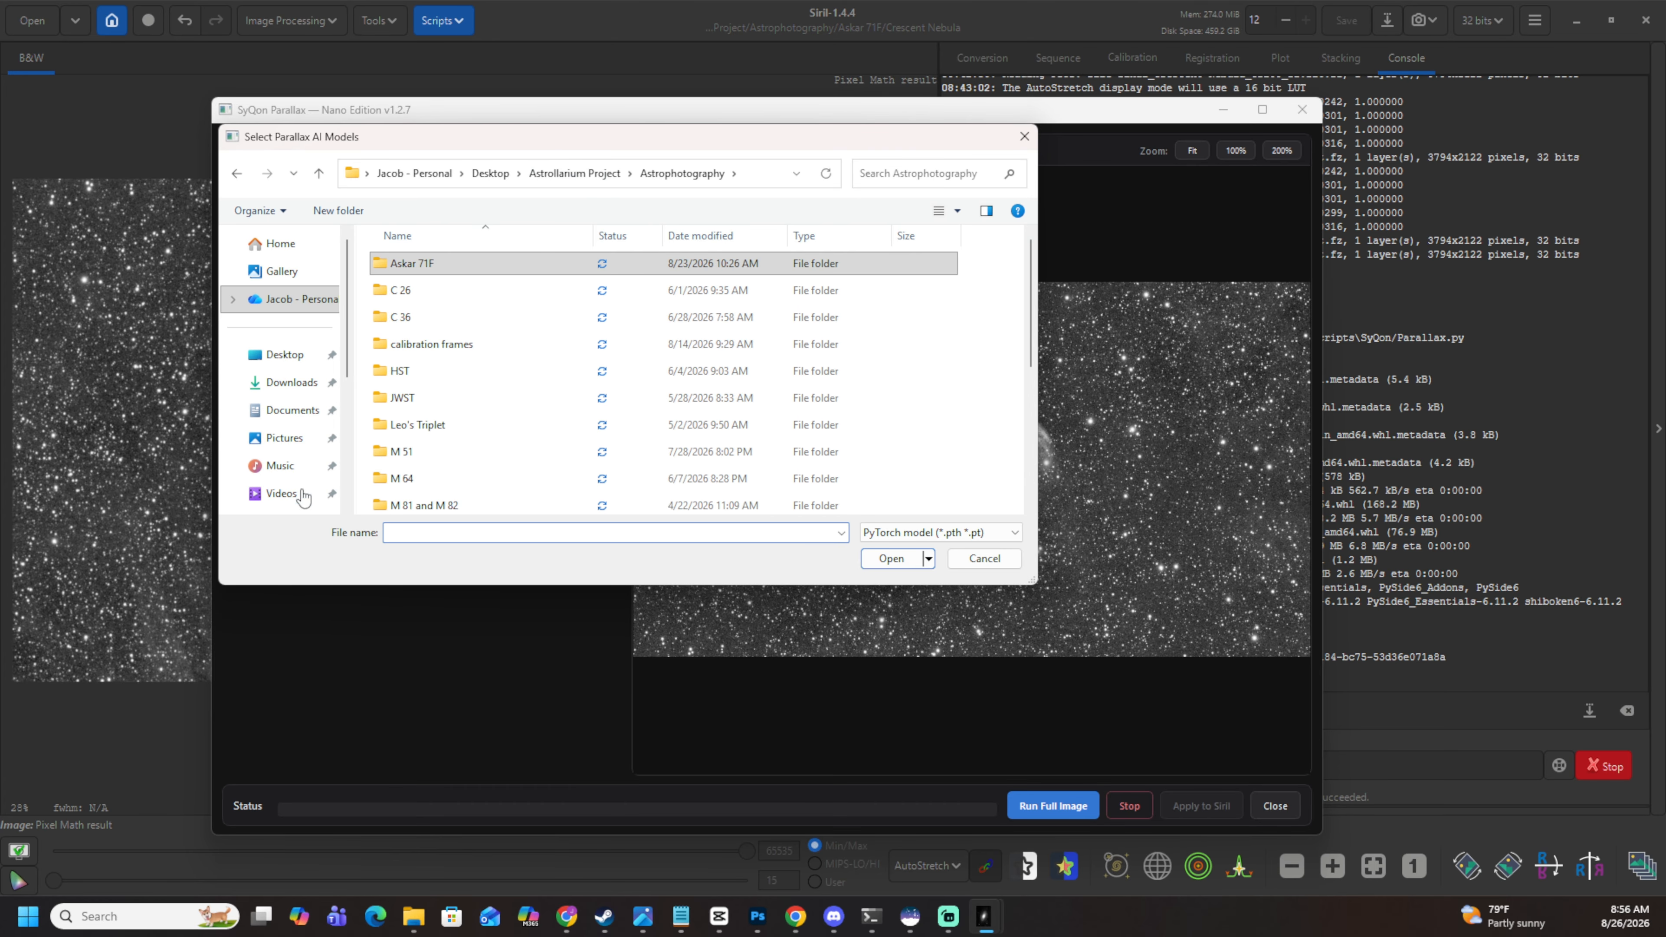
pyautogui.scroll(-4, 540, 372)
pyautogui.click(410, 453)
pyautogui.doubleClick(410, 453)
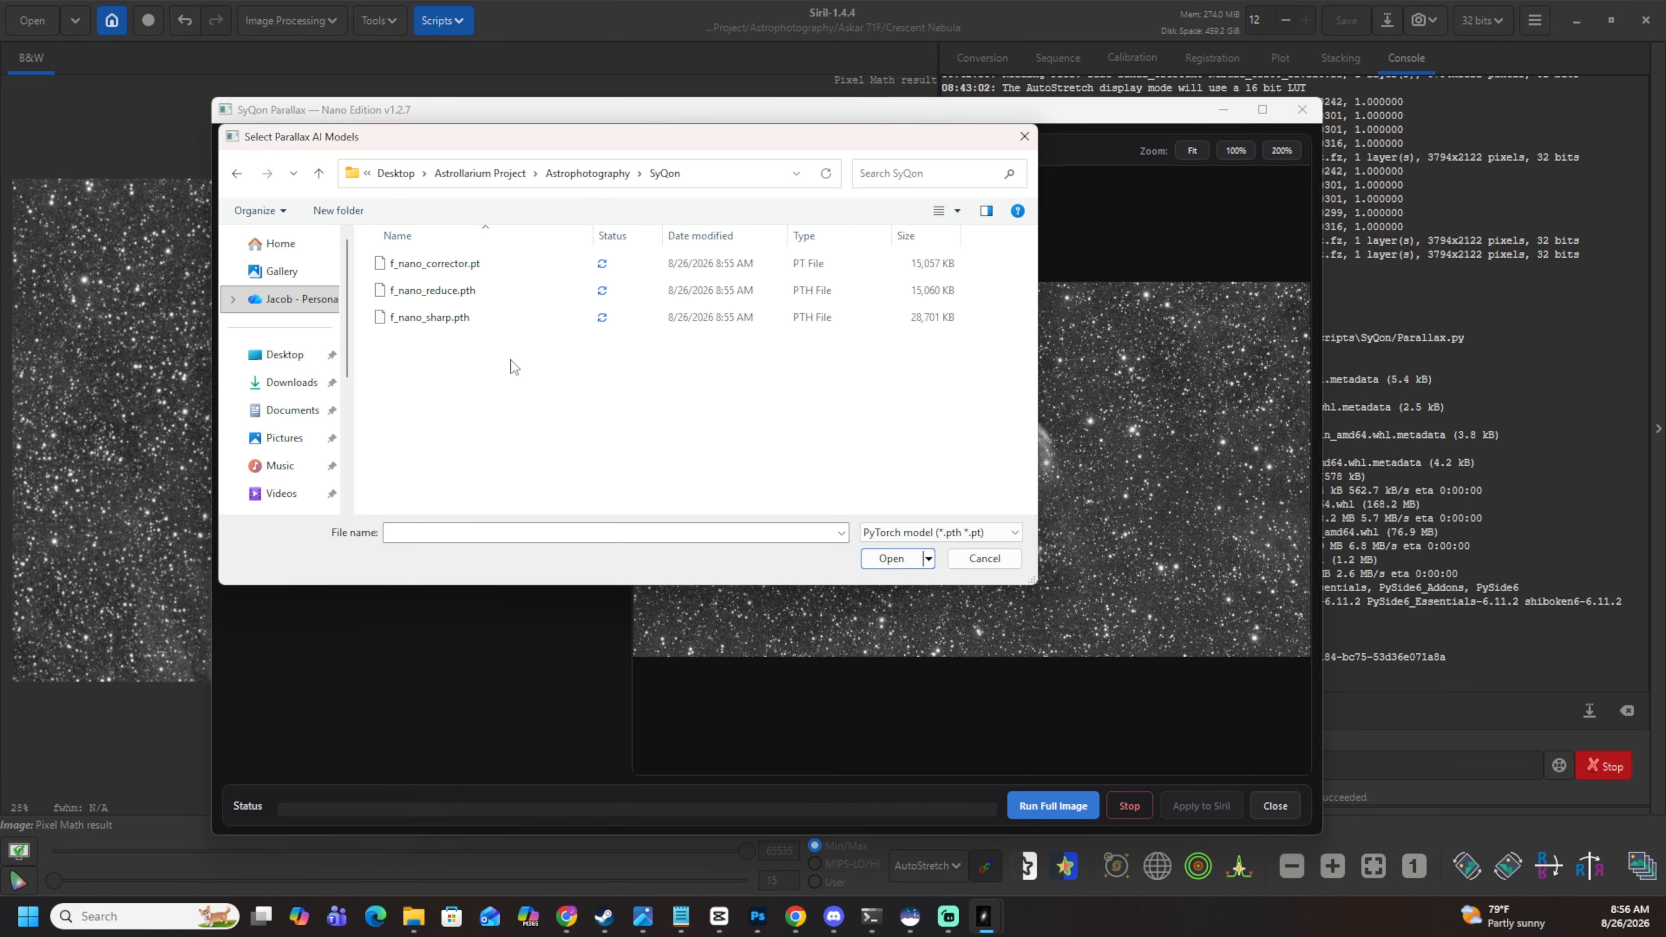
pyautogui.moveTo(515, 372); pyautogui.dragTo(436, 251)
pyautogui.click(912, 560)
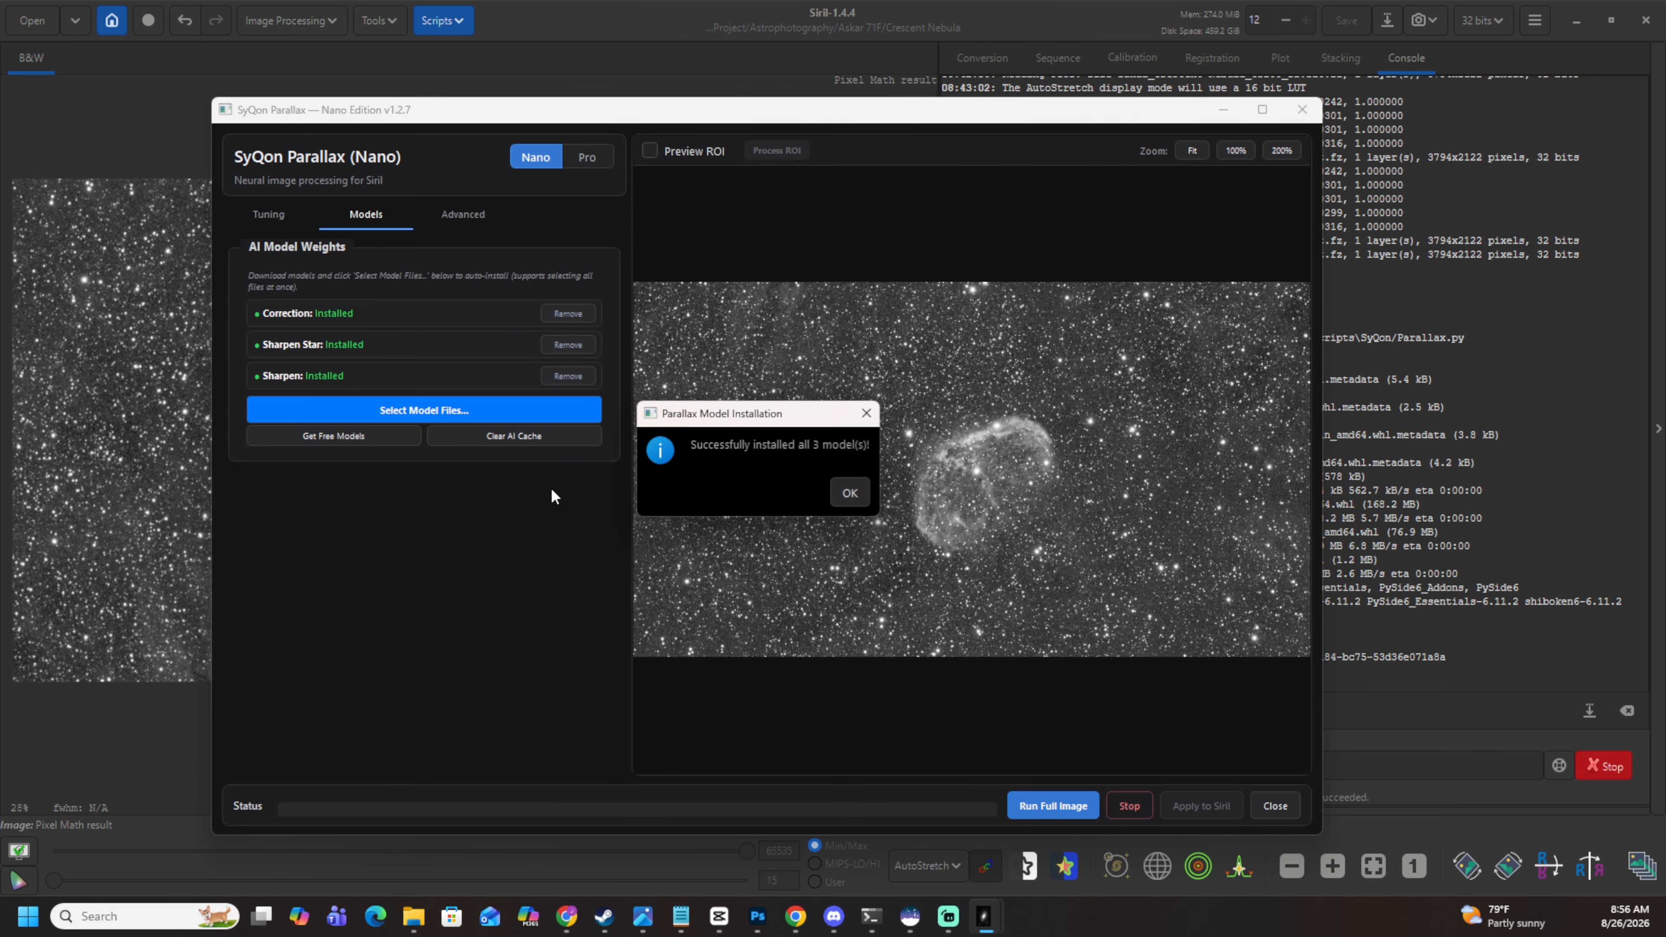
pyautogui.click(836, 499)
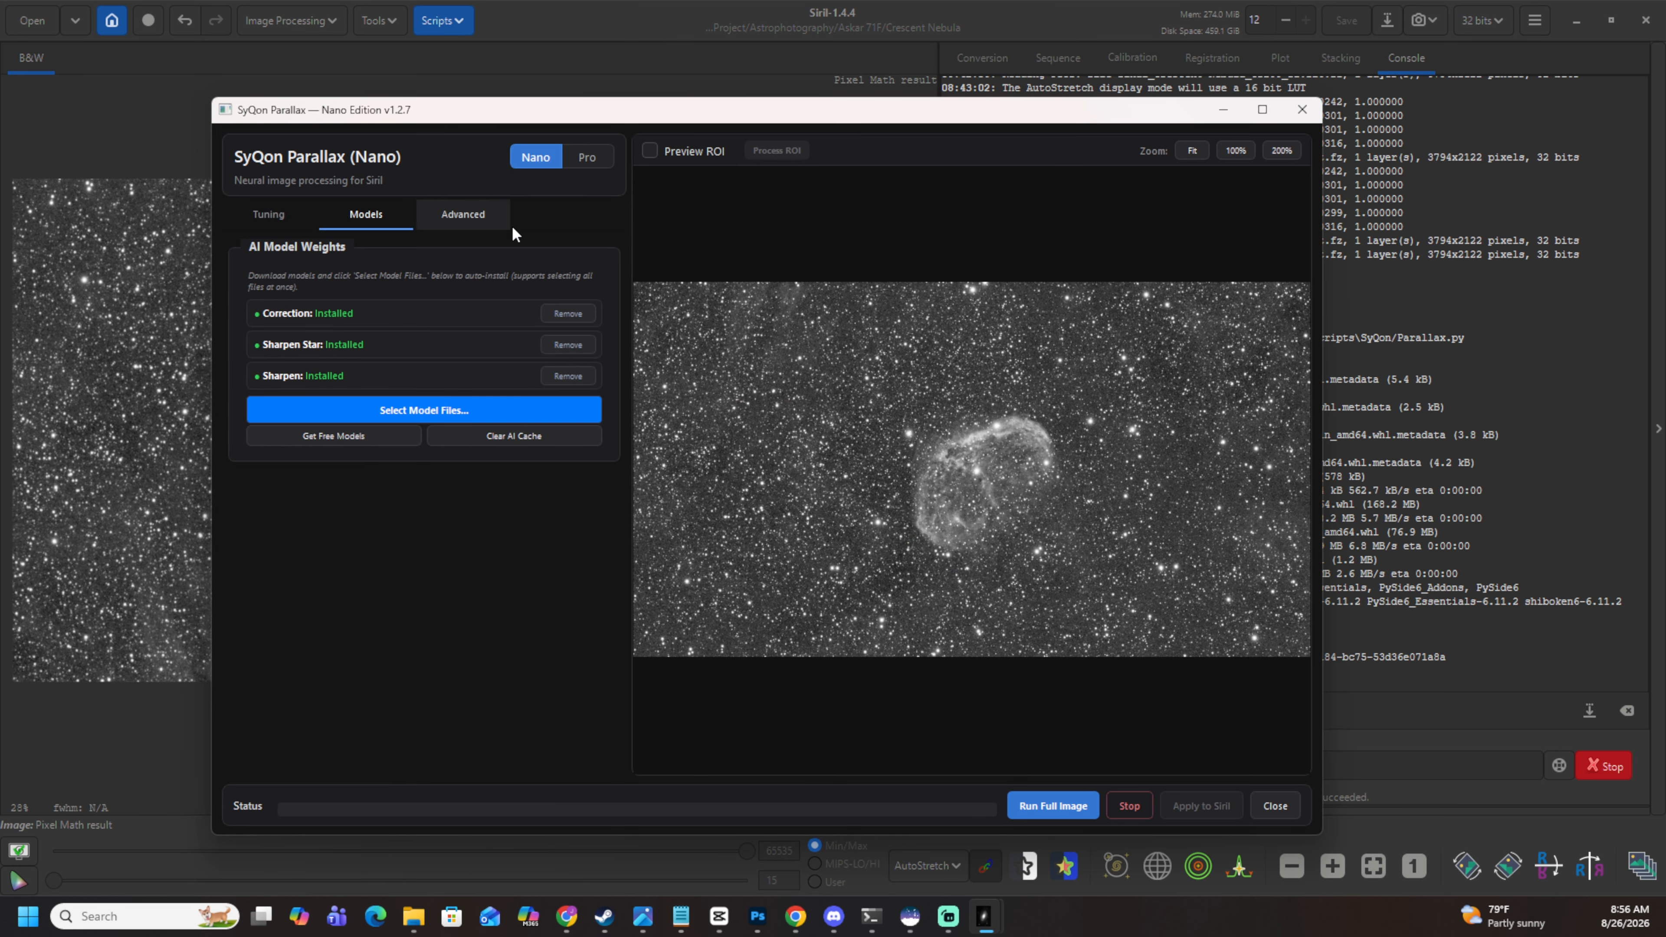
# Run Parallax on the full image with Aberration Correction and Nebula Deblur enabled and the Sharpen Star level at 3.0.
pyautogui.click(258, 217)
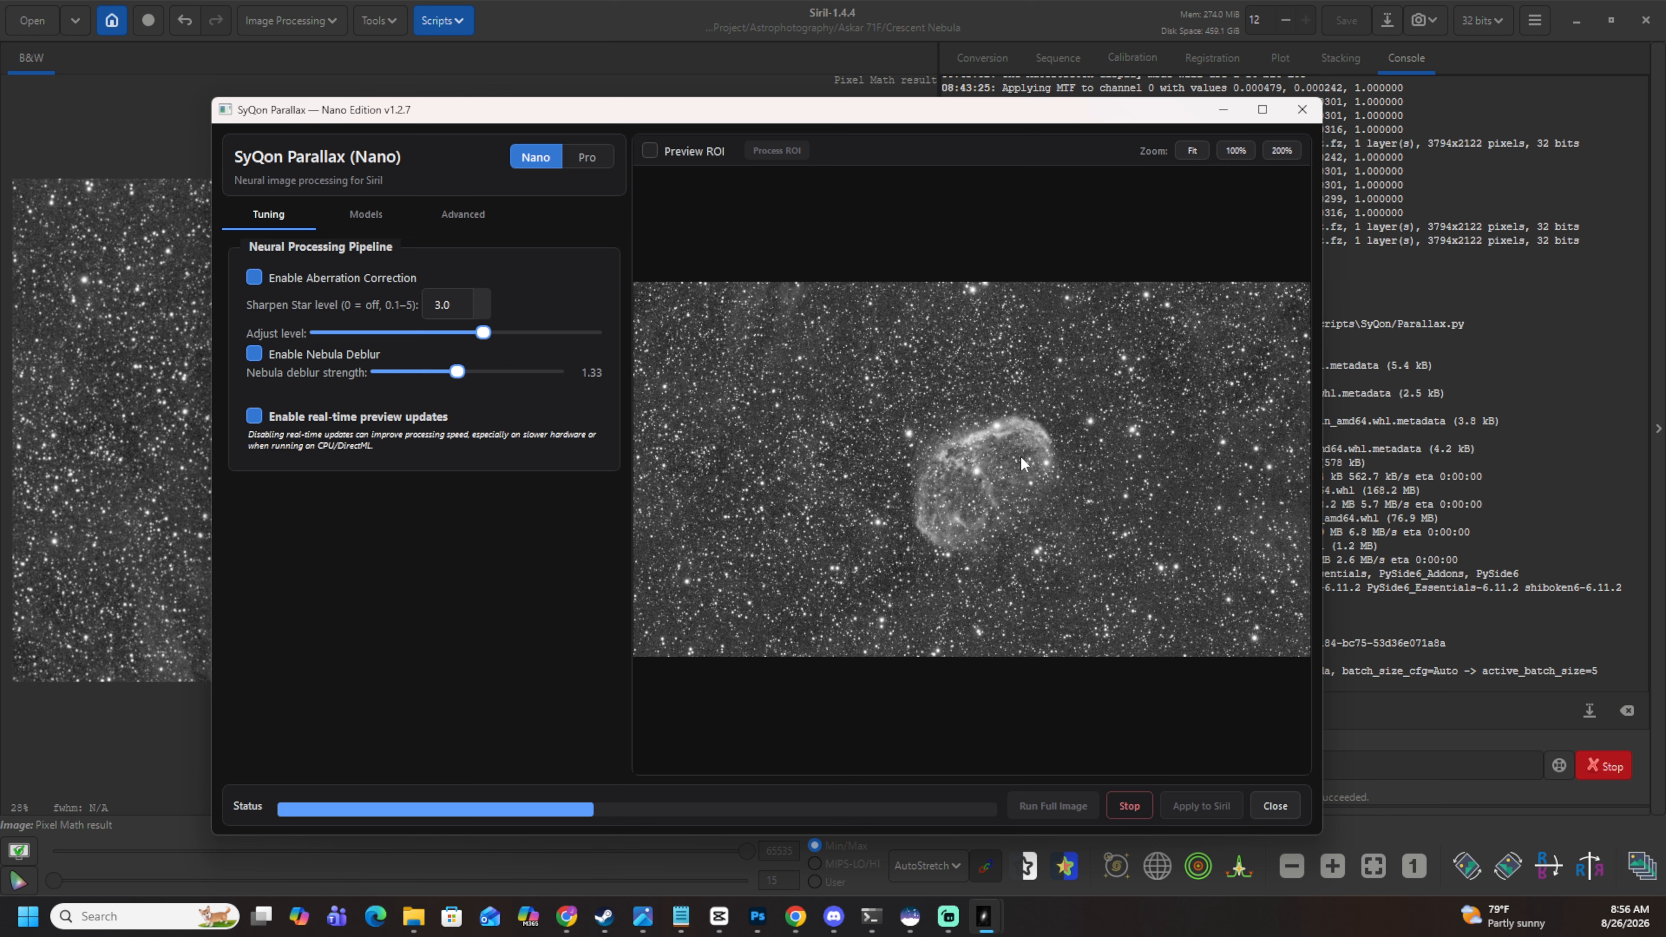
pyautogui.scroll(1, 1017, 456)
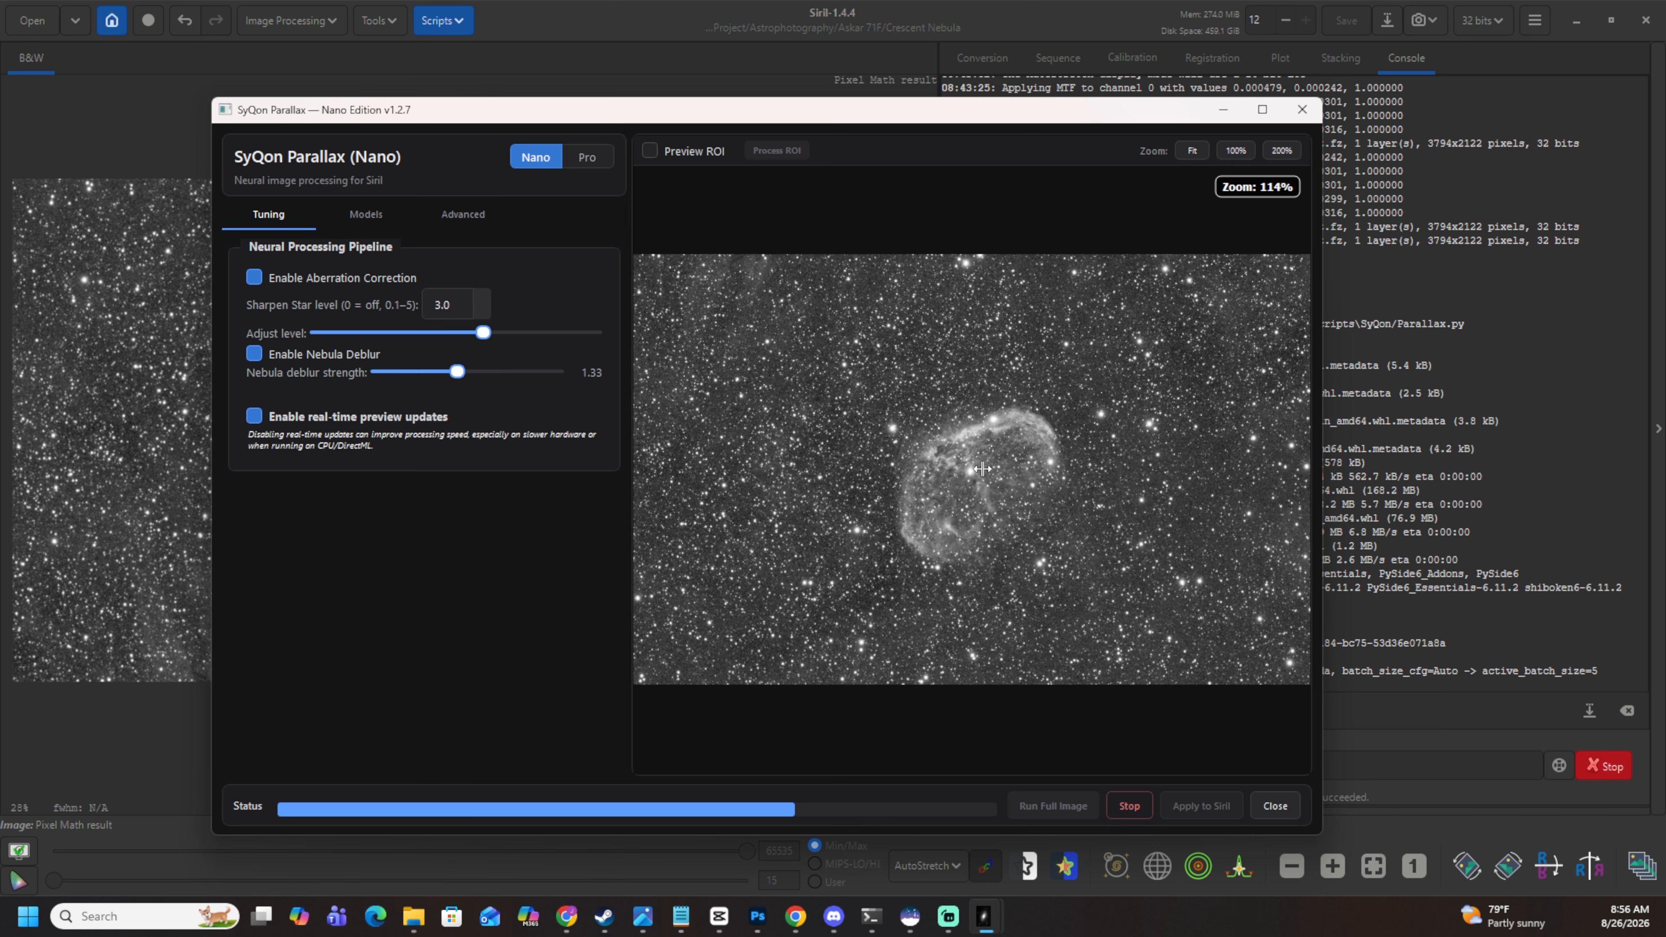
pyautogui.scroll(-1, 982, 470)
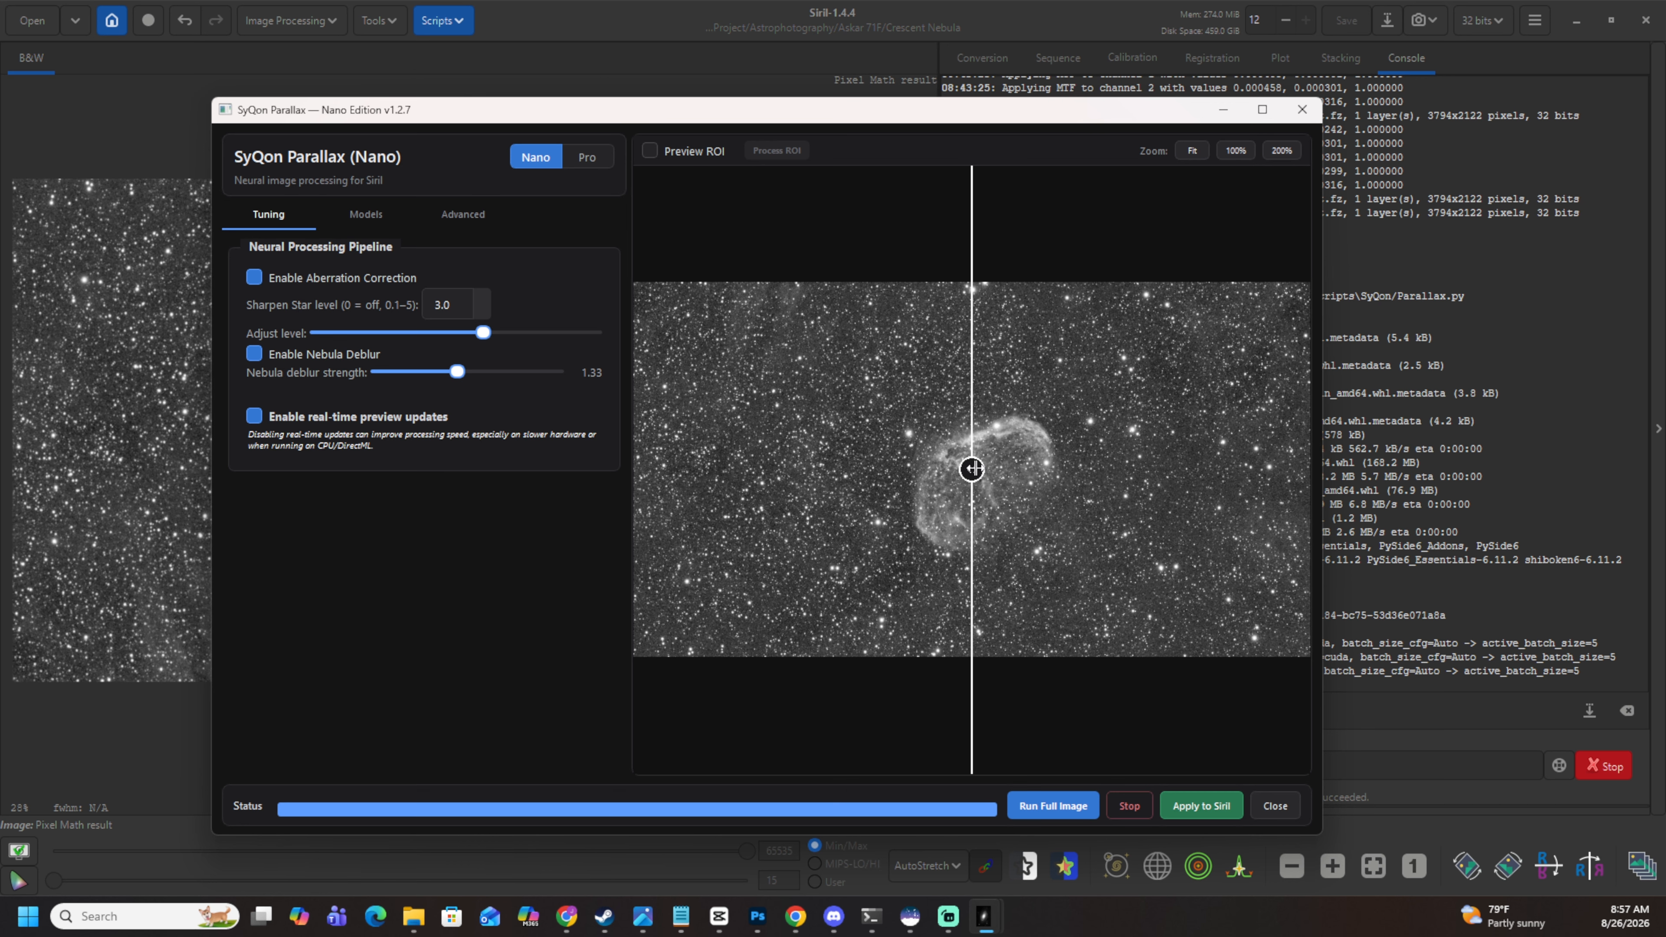
# Compare the nebula and stars before and after Parallax processing by sweeping the divider across enlarged areas of the preview.
pyautogui.scroll(1, 971, 470)
pyautogui.scroll(5, 971, 470)
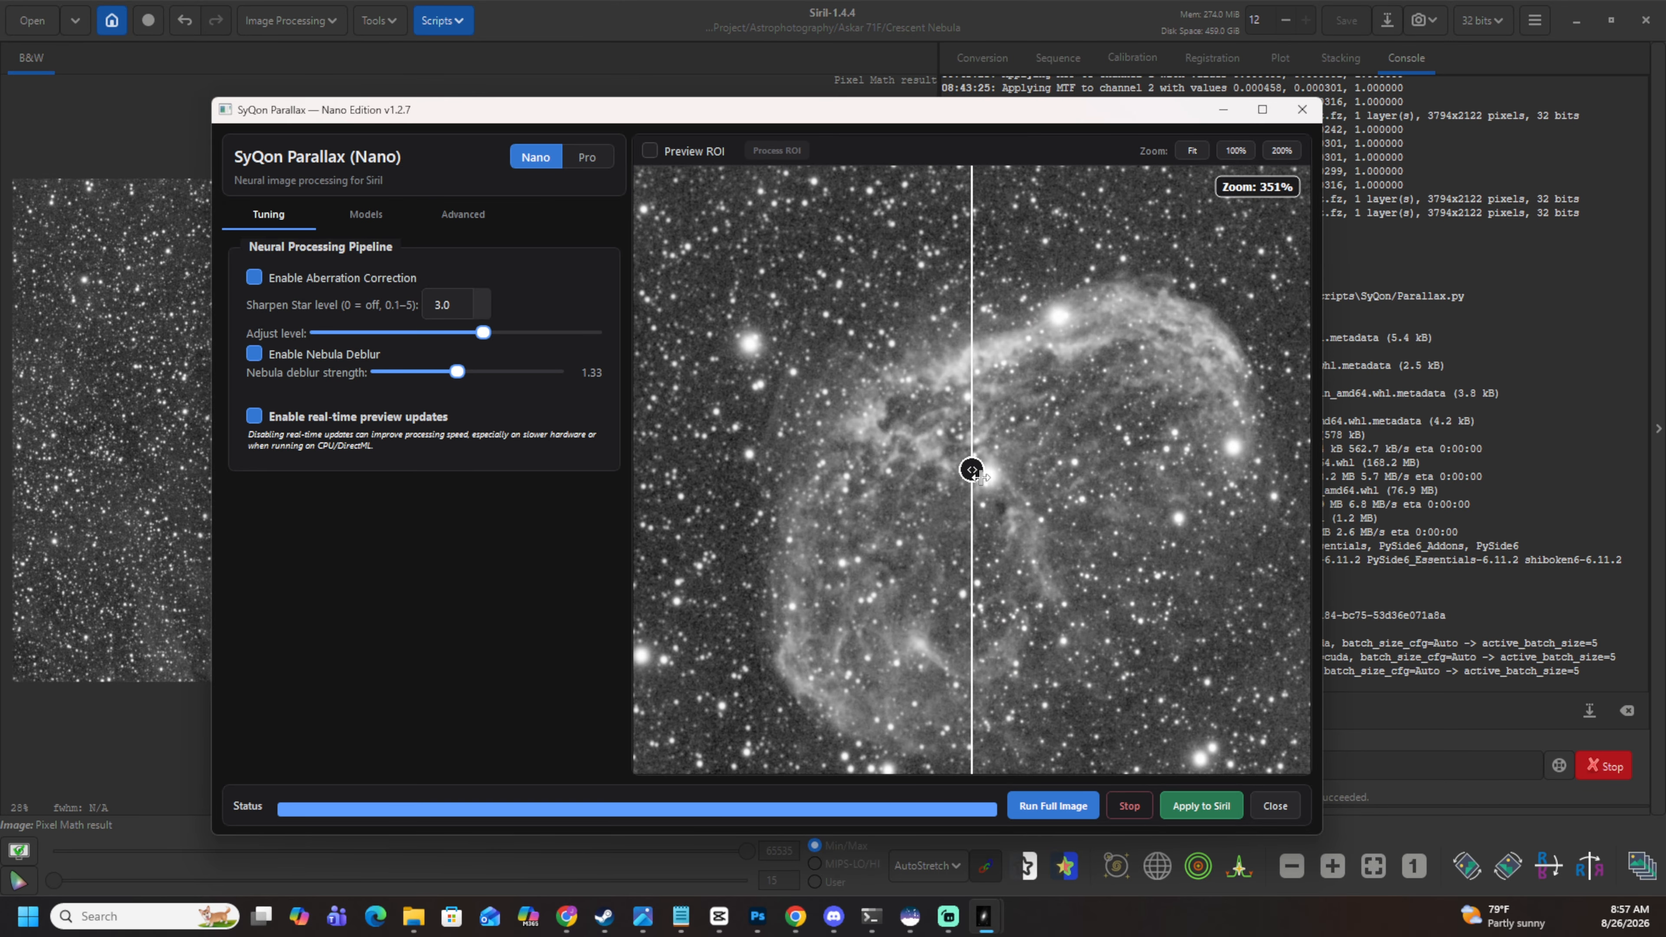
pyautogui.moveTo(971, 470)
pyautogui.mouseDown()
pyautogui.moveTo(1004, 469)
pyautogui.moveTo(944, 470)
pyautogui.moveTo(1086, 470)
pyautogui.moveTo(933, 470)
pyautogui.moveTo(997, 470)
pyautogui.mouseUp()
pyautogui.moveTo(1053, 538); pyautogui.dragTo(996, 629)
pyautogui.scroll(6, 1104, 496)
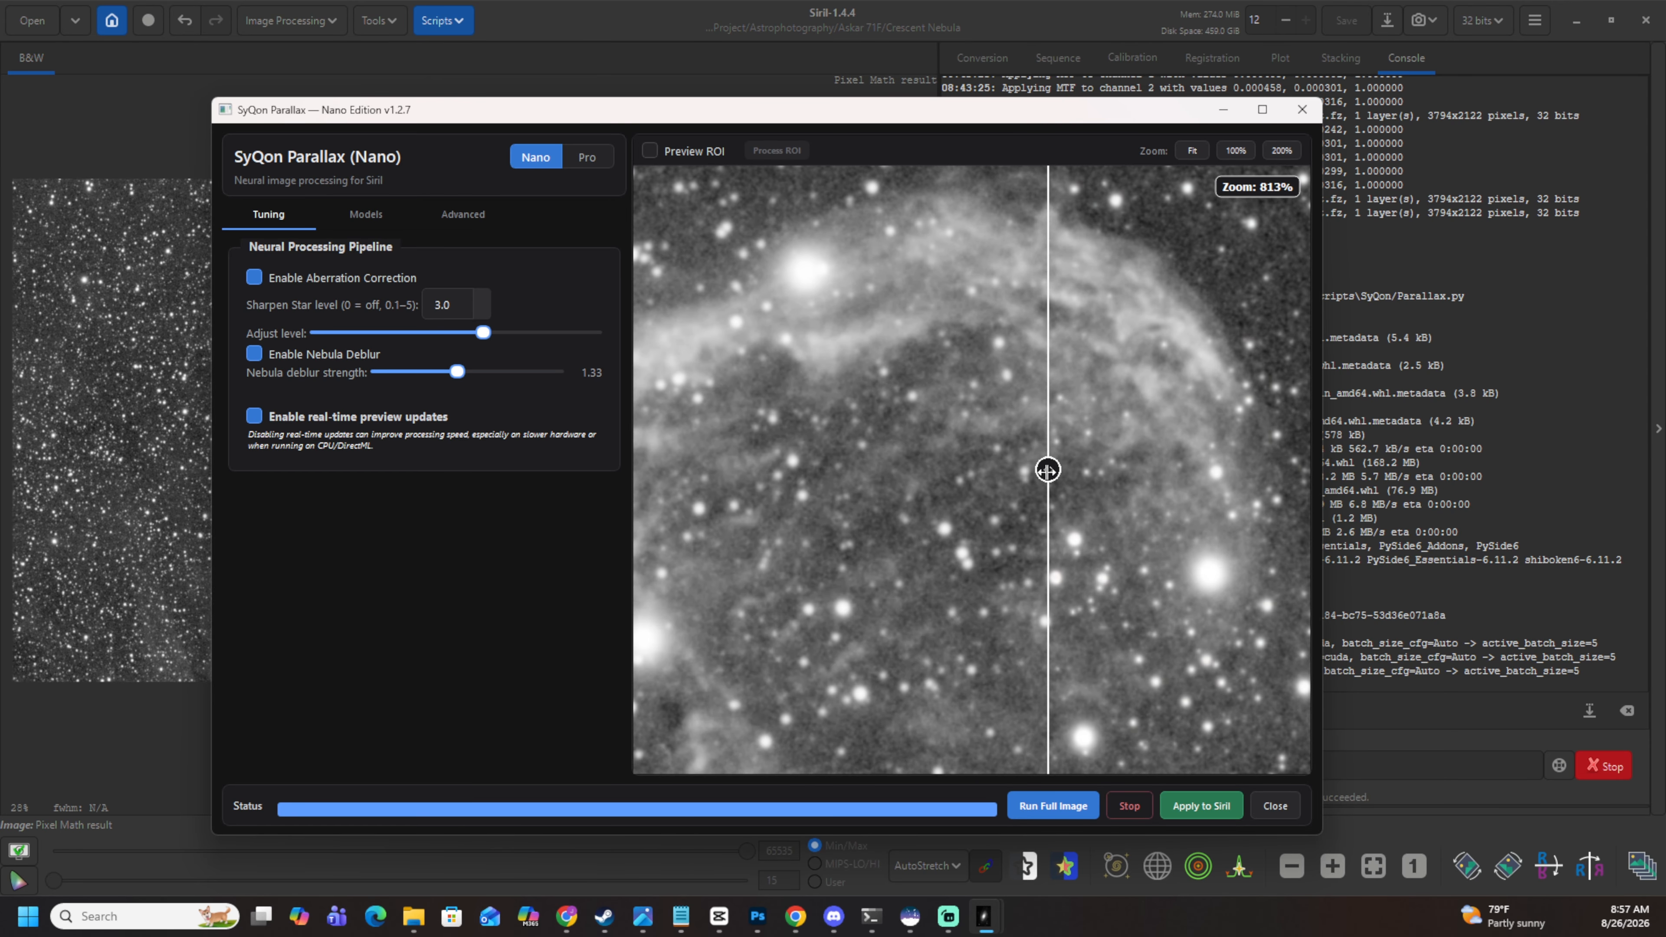
pyautogui.moveTo(1049, 470); pyautogui.dragTo(867, 568)
pyautogui.moveTo(734, 697); pyautogui.dragTo(962, 602)
pyautogui.moveTo(866, 627); pyautogui.dragTo(793, 623)
pyautogui.moveTo(924, 614); pyautogui.dragTo(1128, 563)
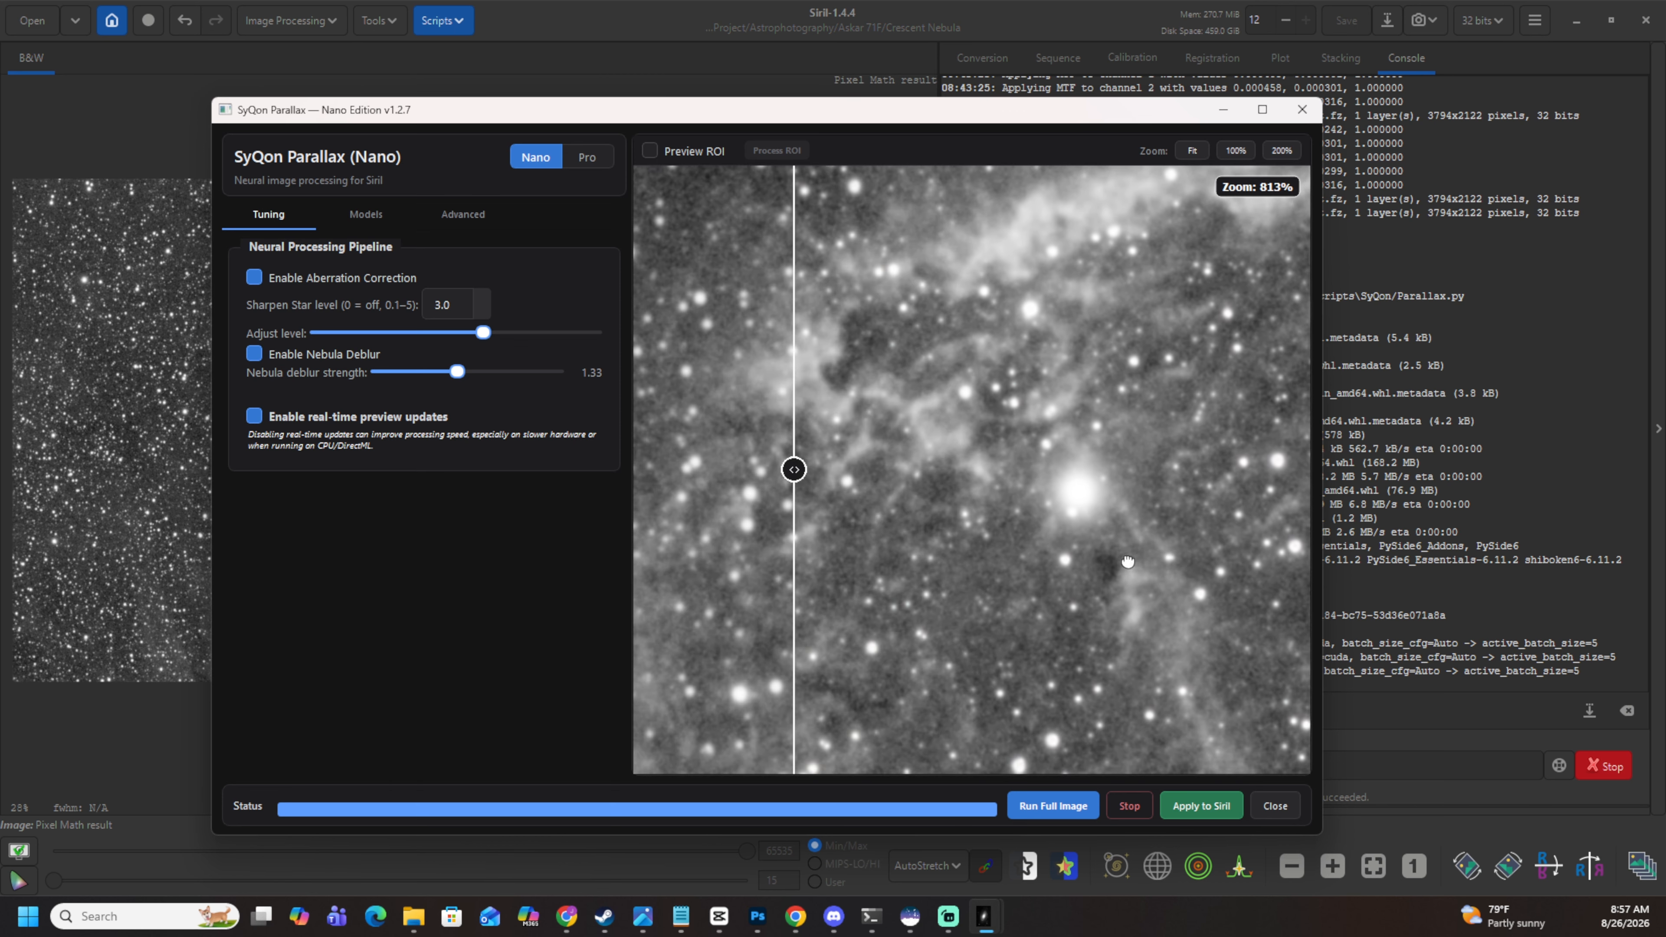
pyautogui.moveTo(794, 472); pyautogui.dragTo(964, 512)
pyautogui.scroll(-1, 964, 513)
pyautogui.scroll(-13, 964, 512)
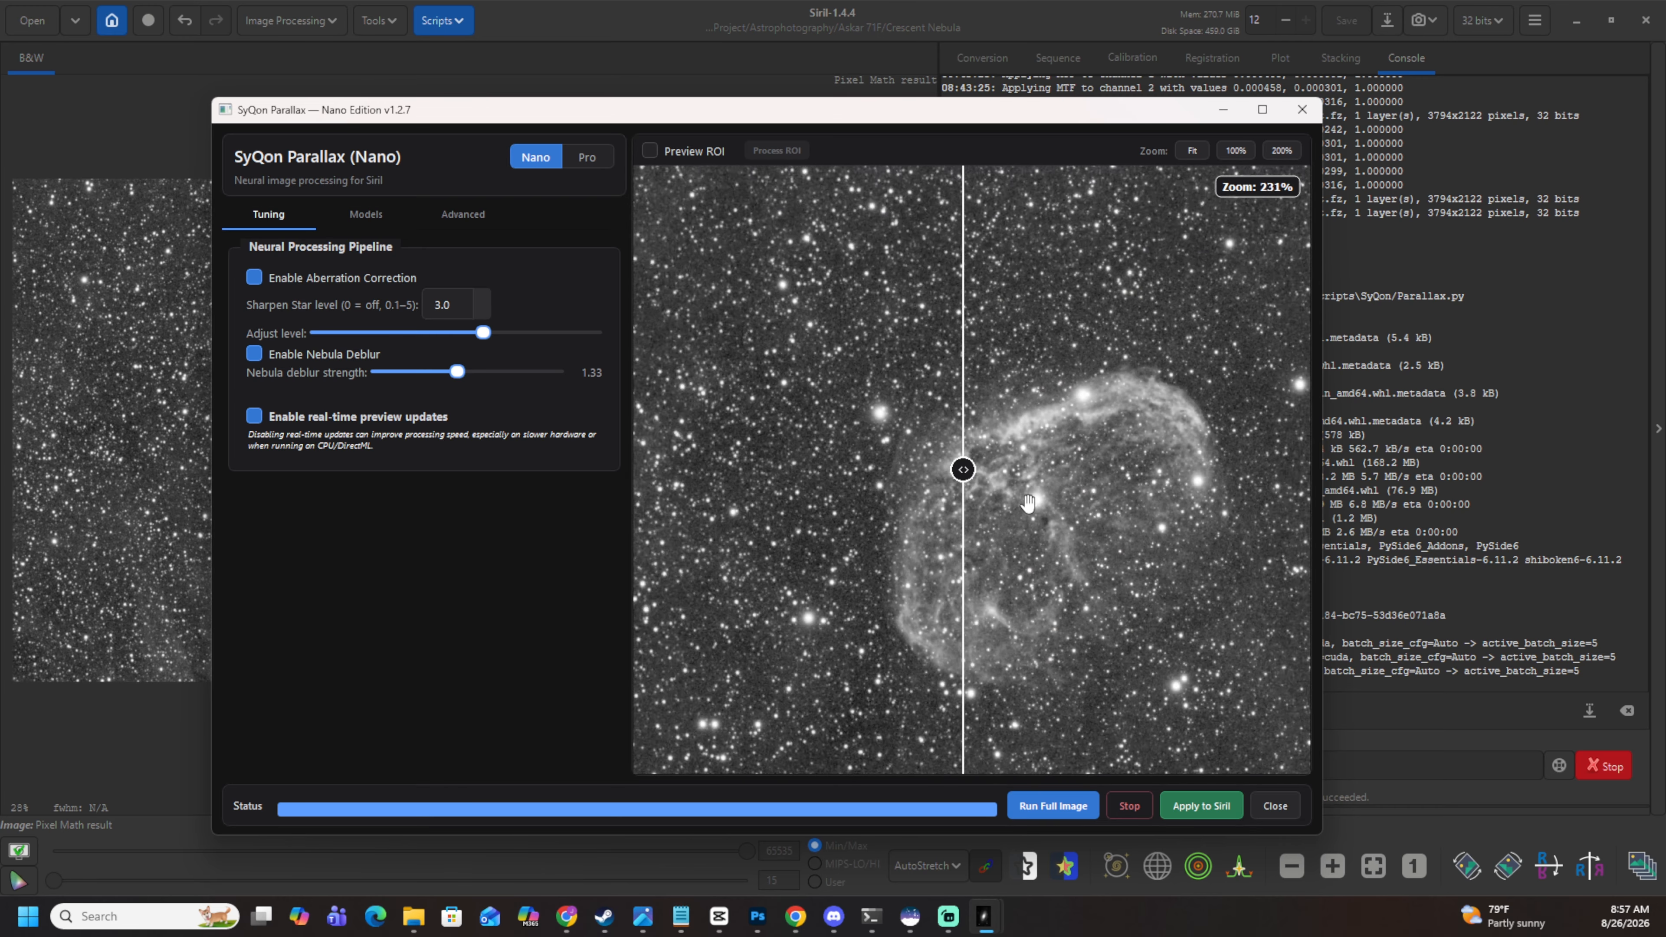
# Compare the nebula before and after processing with the preview divider, and apply the Parallax result to the Siril image.
pyautogui.scroll(-1, 1123, 480)
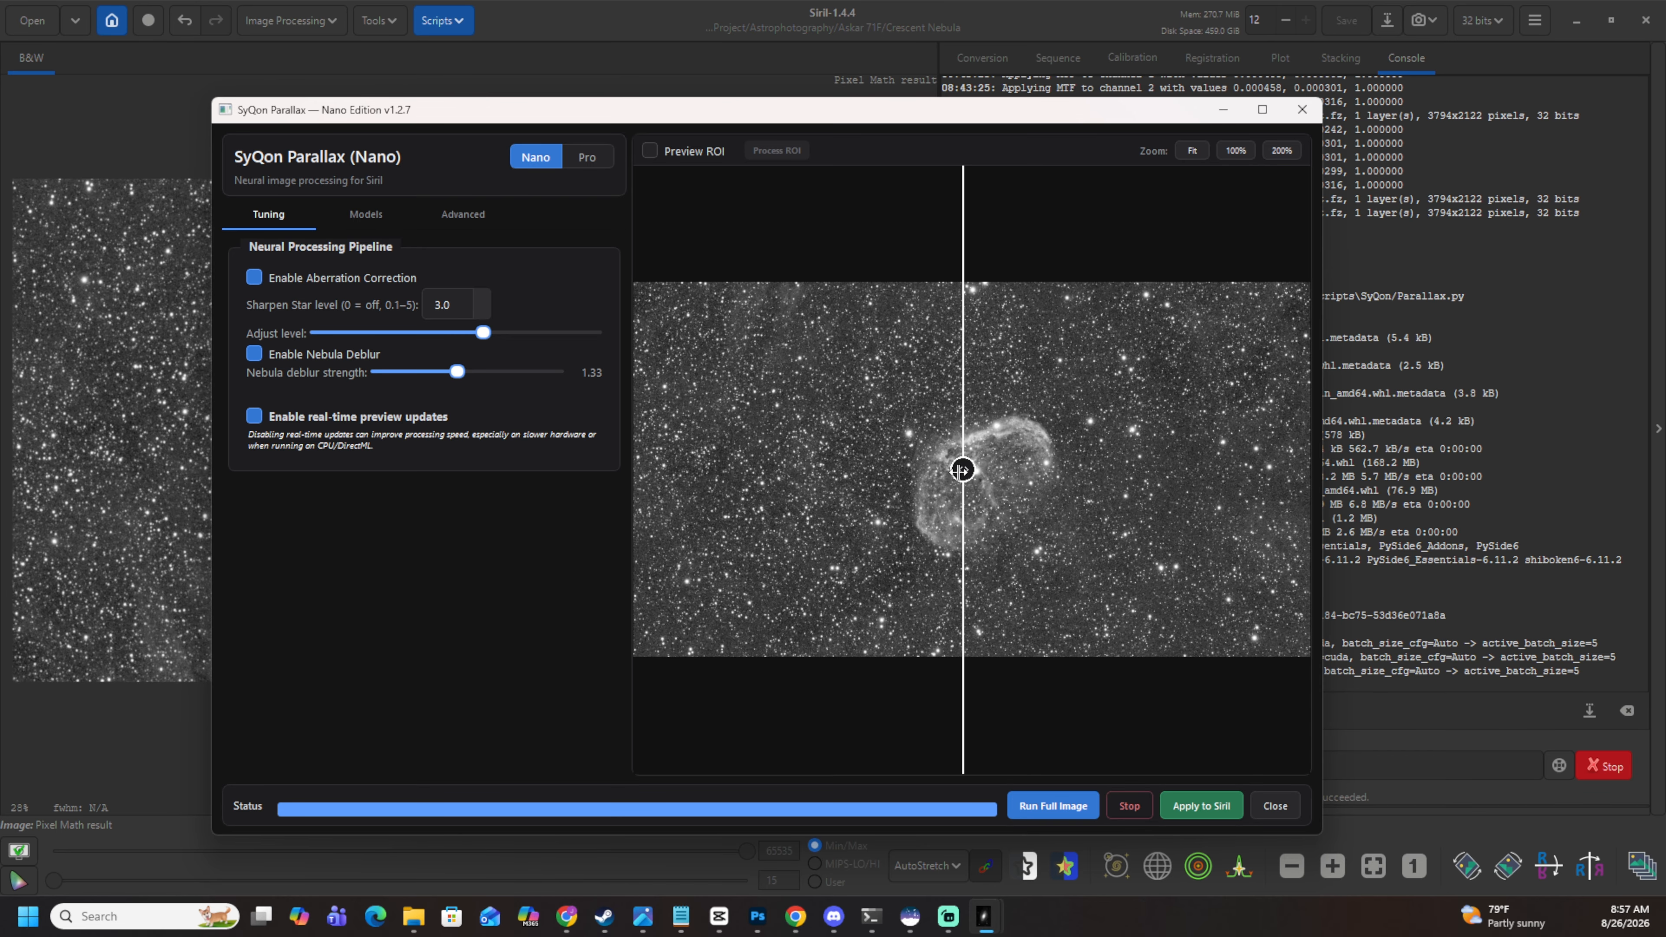
pyautogui.moveTo(963, 469); pyautogui.dragTo(905, 551)
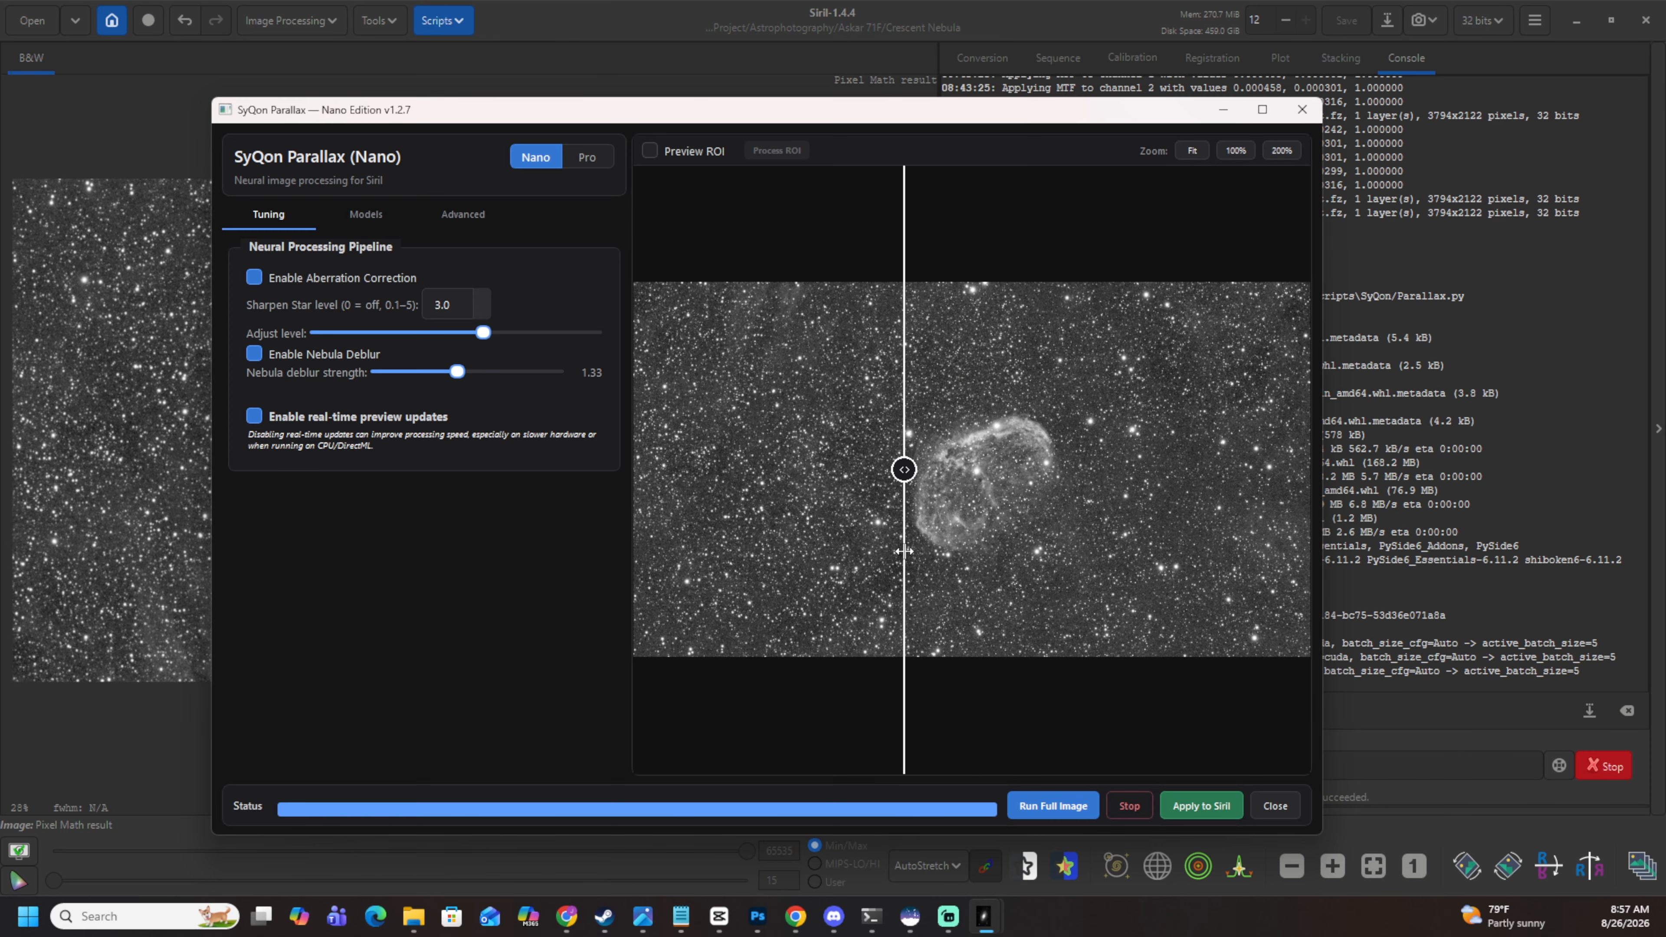
pyautogui.scroll(10, 914, 475)
pyautogui.moveTo(914, 474); pyautogui.dragTo(1010, 521)
pyautogui.scroll(-8, 1096, 499)
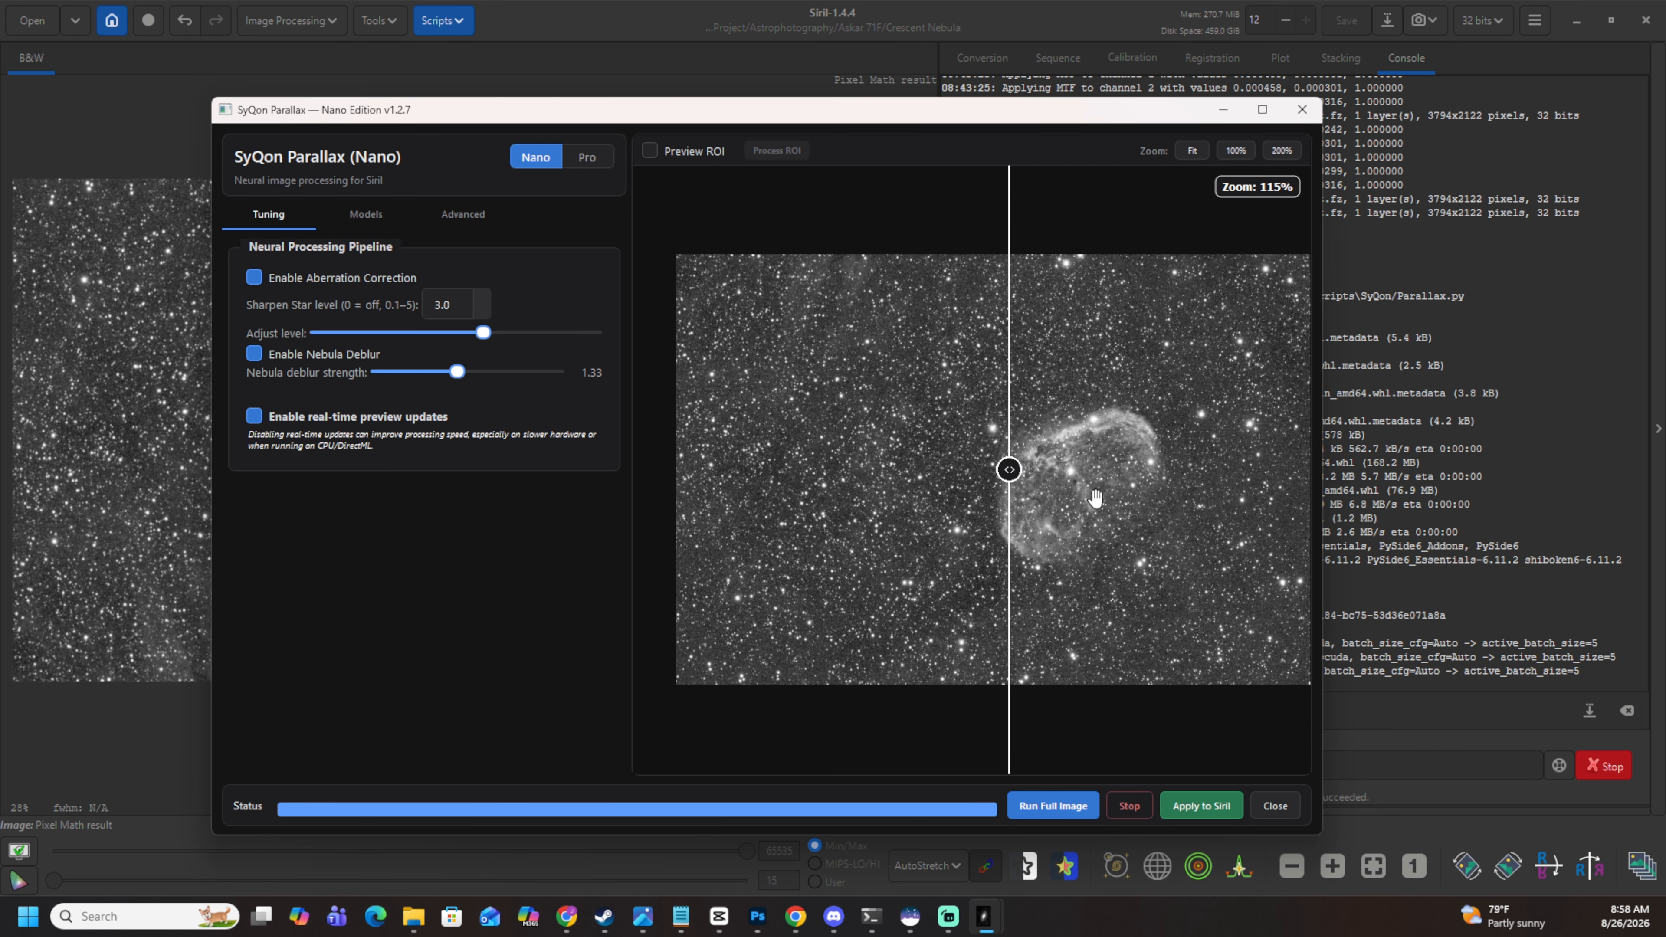
pyautogui.click(1210, 806)
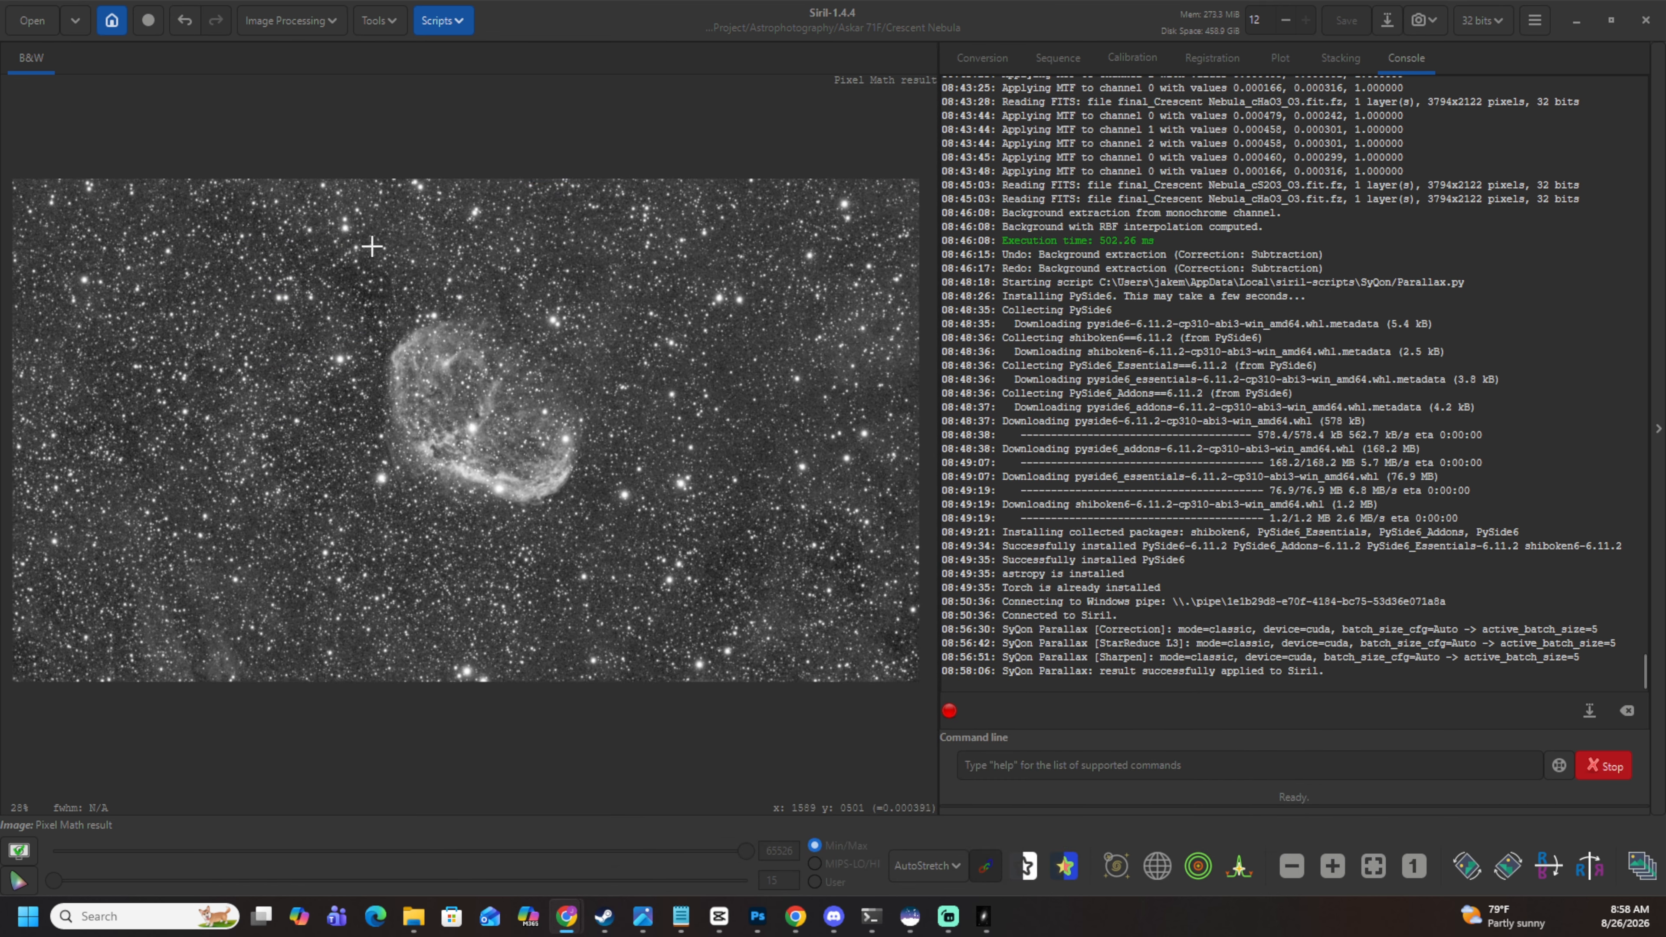
# Compare the full image with and without Parallax by undoing and redoing the processing twice, ending with it applied.
pyautogui.click(185, 21)
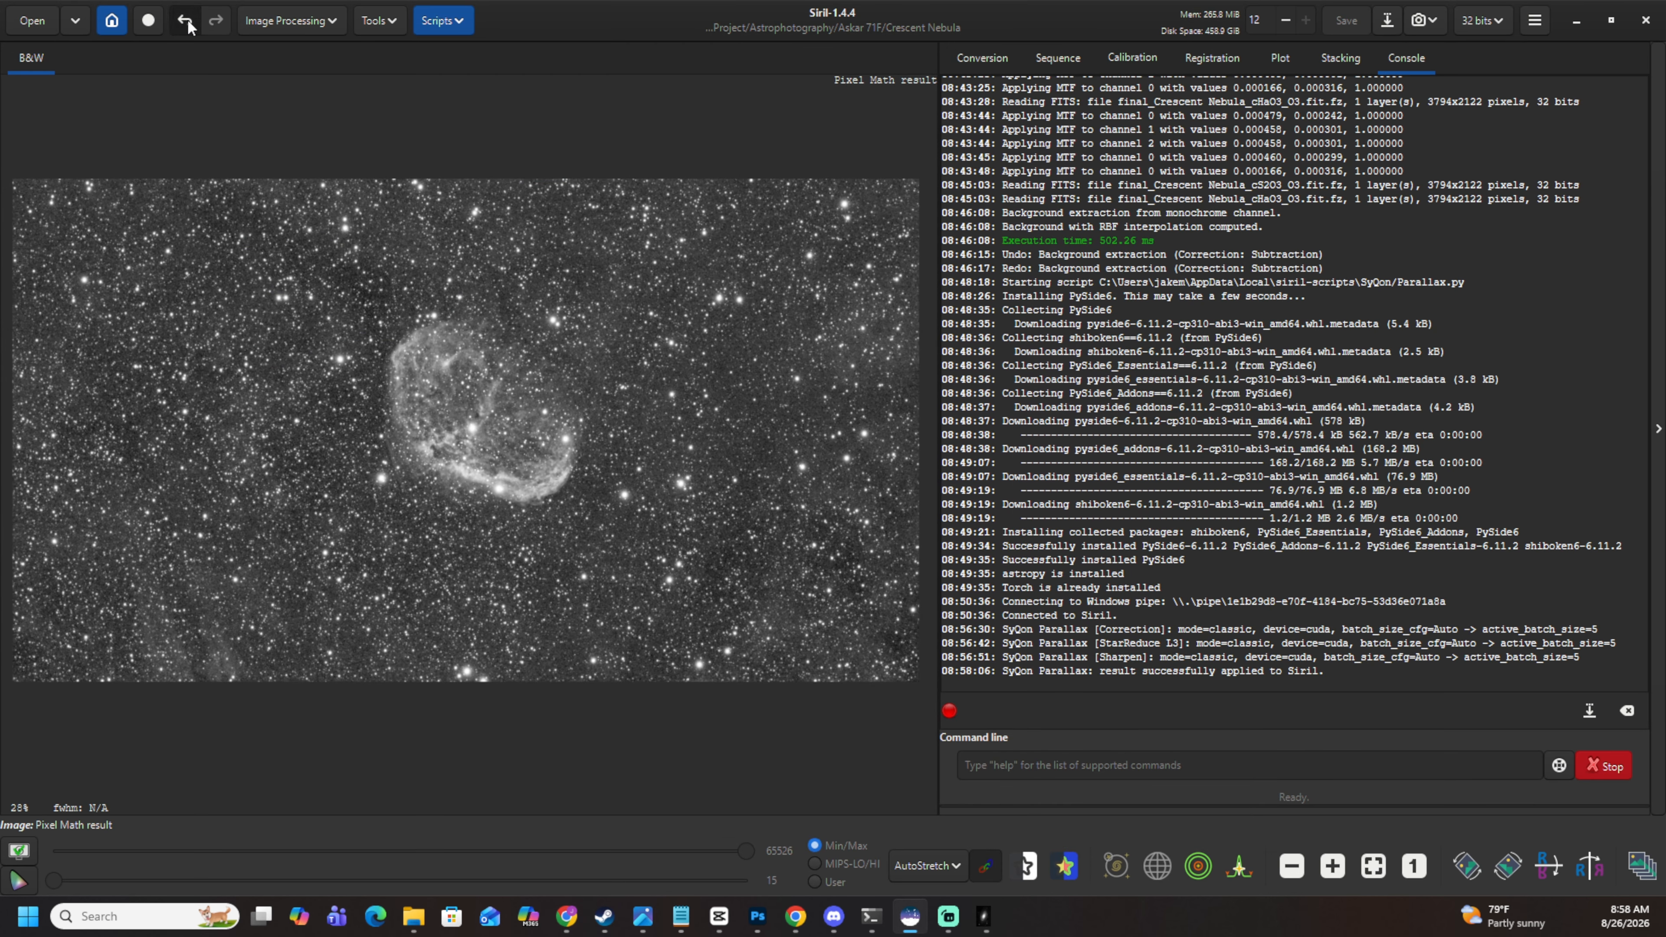
pyautogui.click(215, 20)
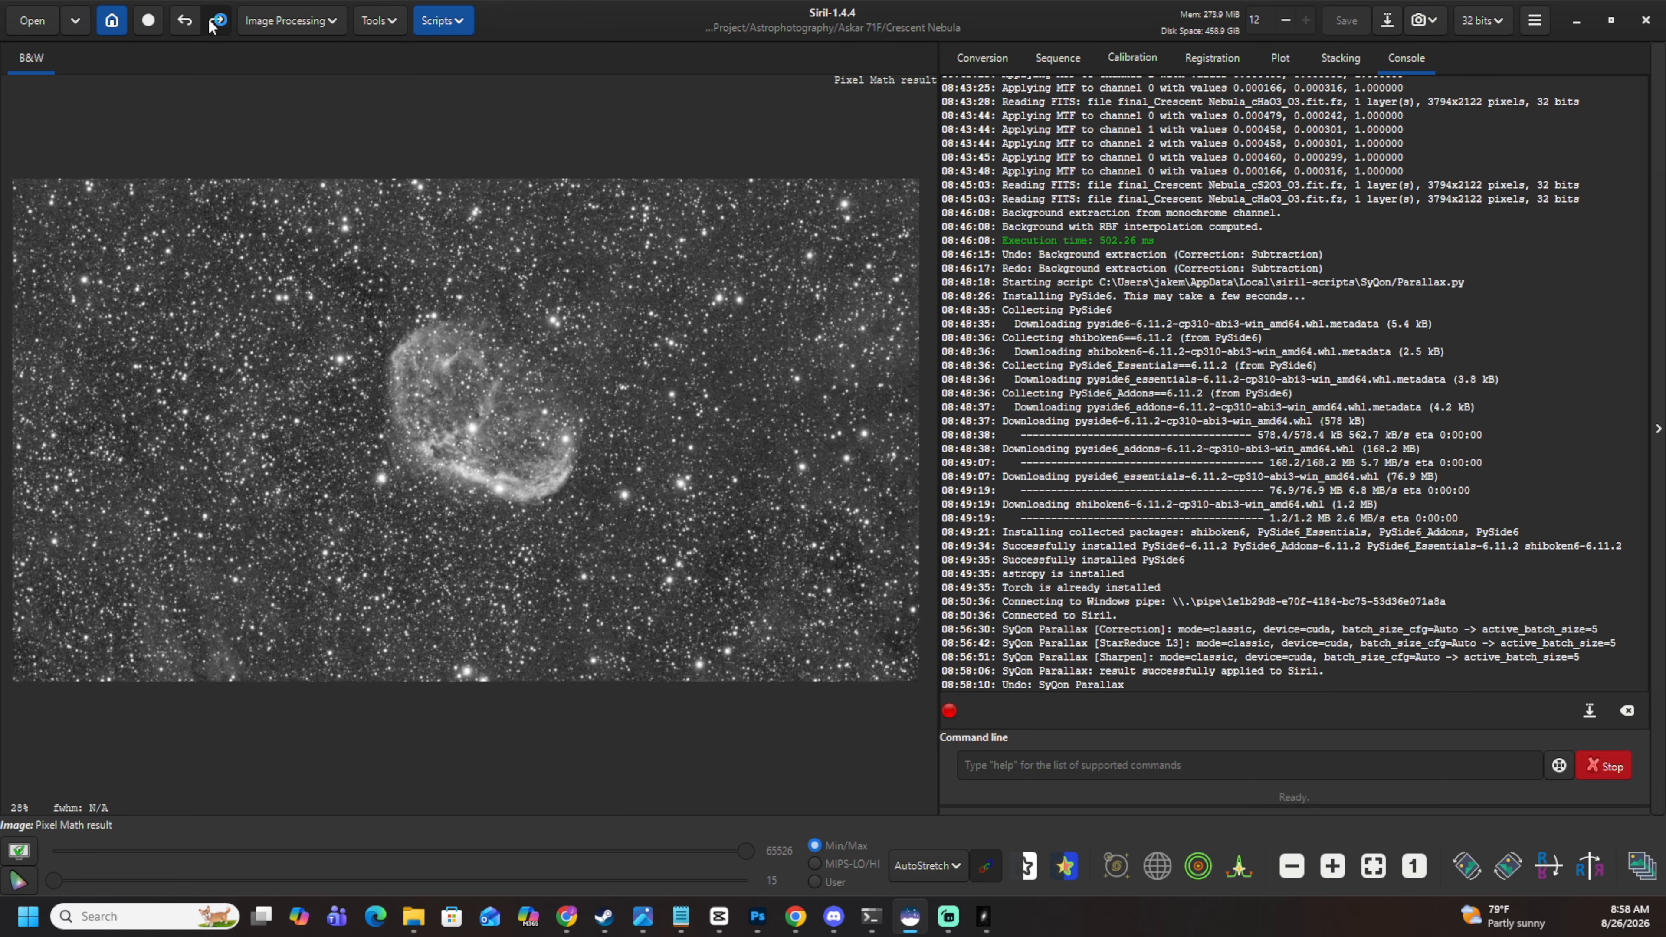
pyautogui.click(185, 22)
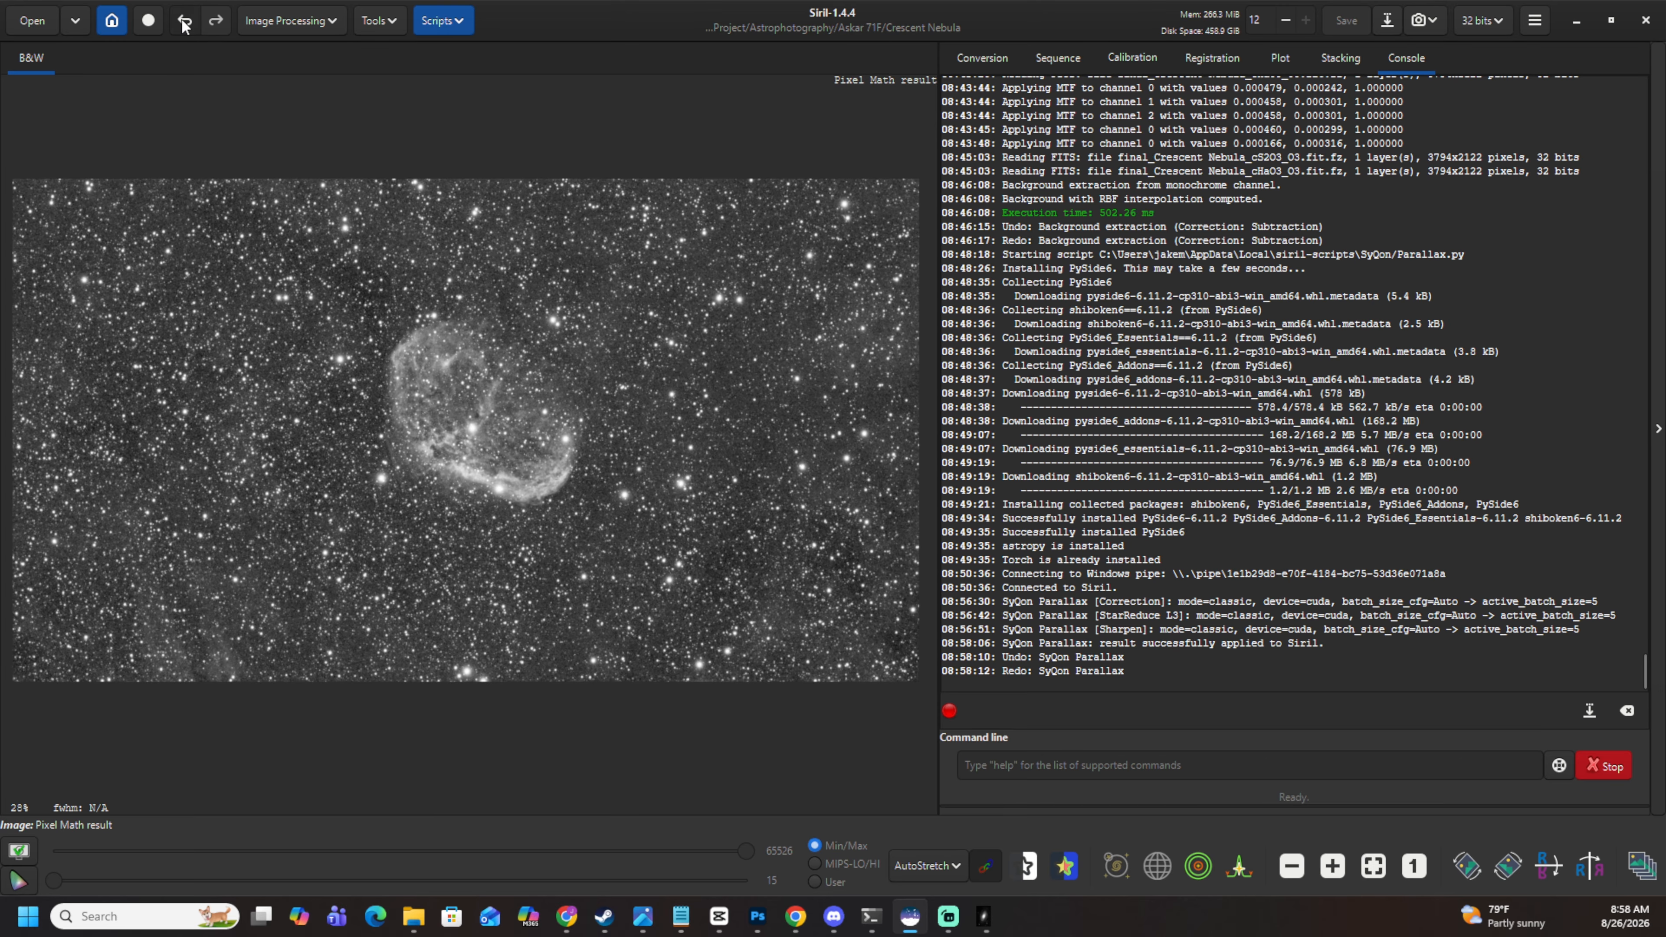
pyautogui.click(217, 20)
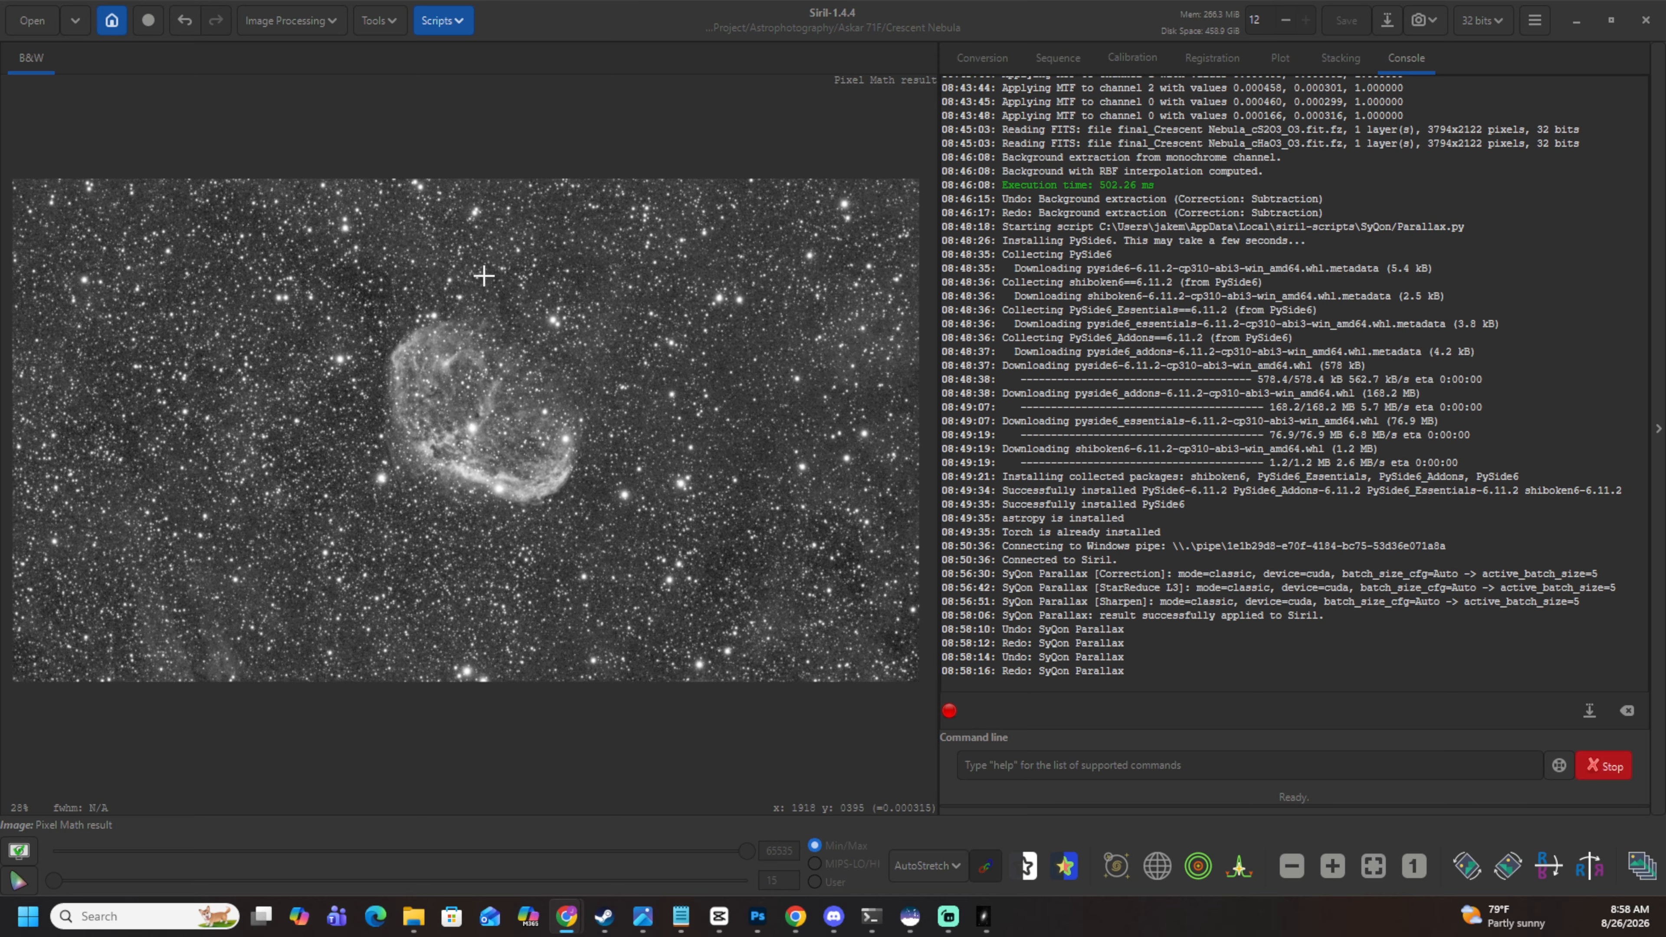
# Launch the SyQon Prism denoising script and get its free models from the model management page.
pyautogui.click(440, 20)
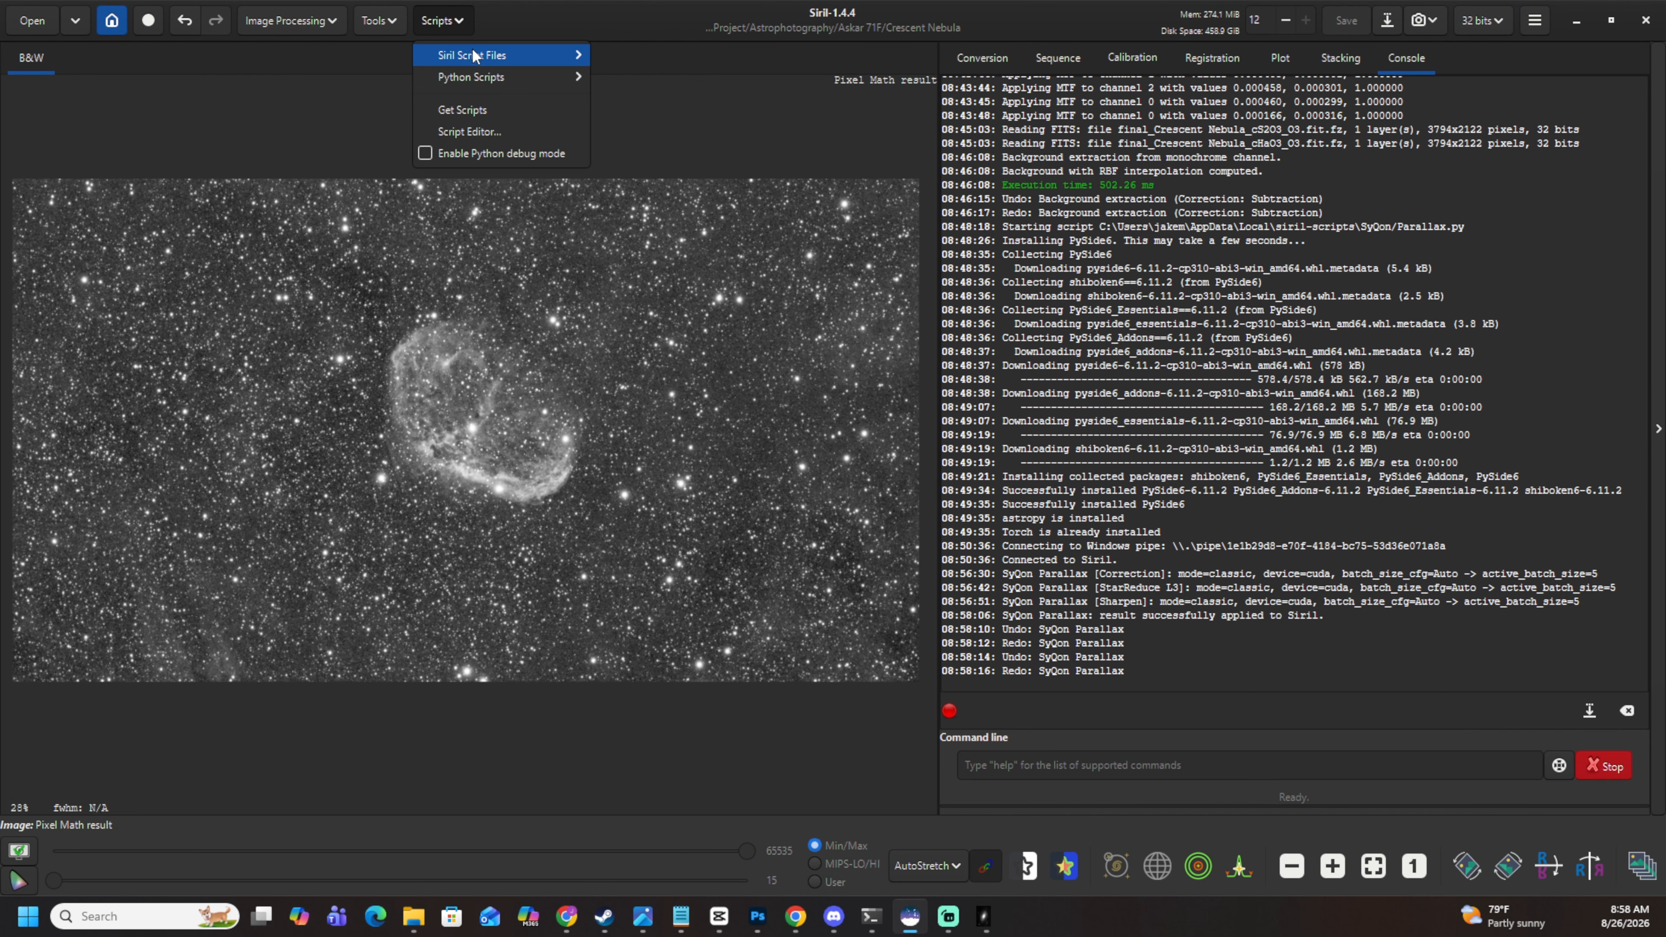
pyautogui.moveTo(547, 55)
pyautogui.moveTo(487, 81)
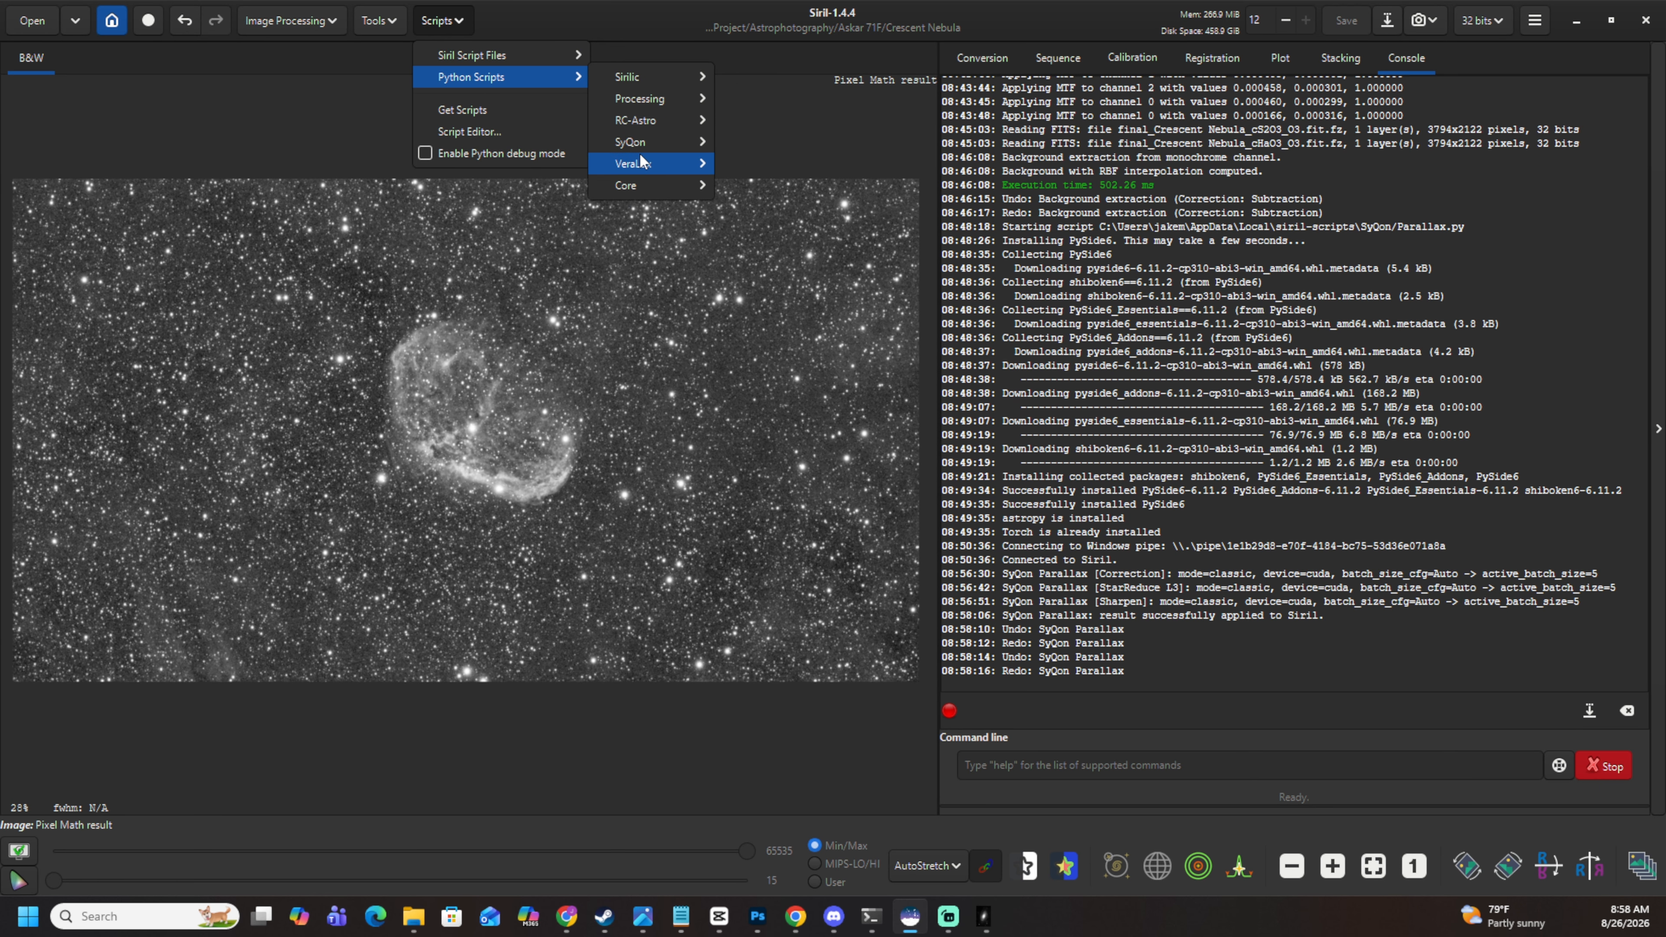
pyautogui.moveTo(638, 147)
pyautogui.click(760, 167)
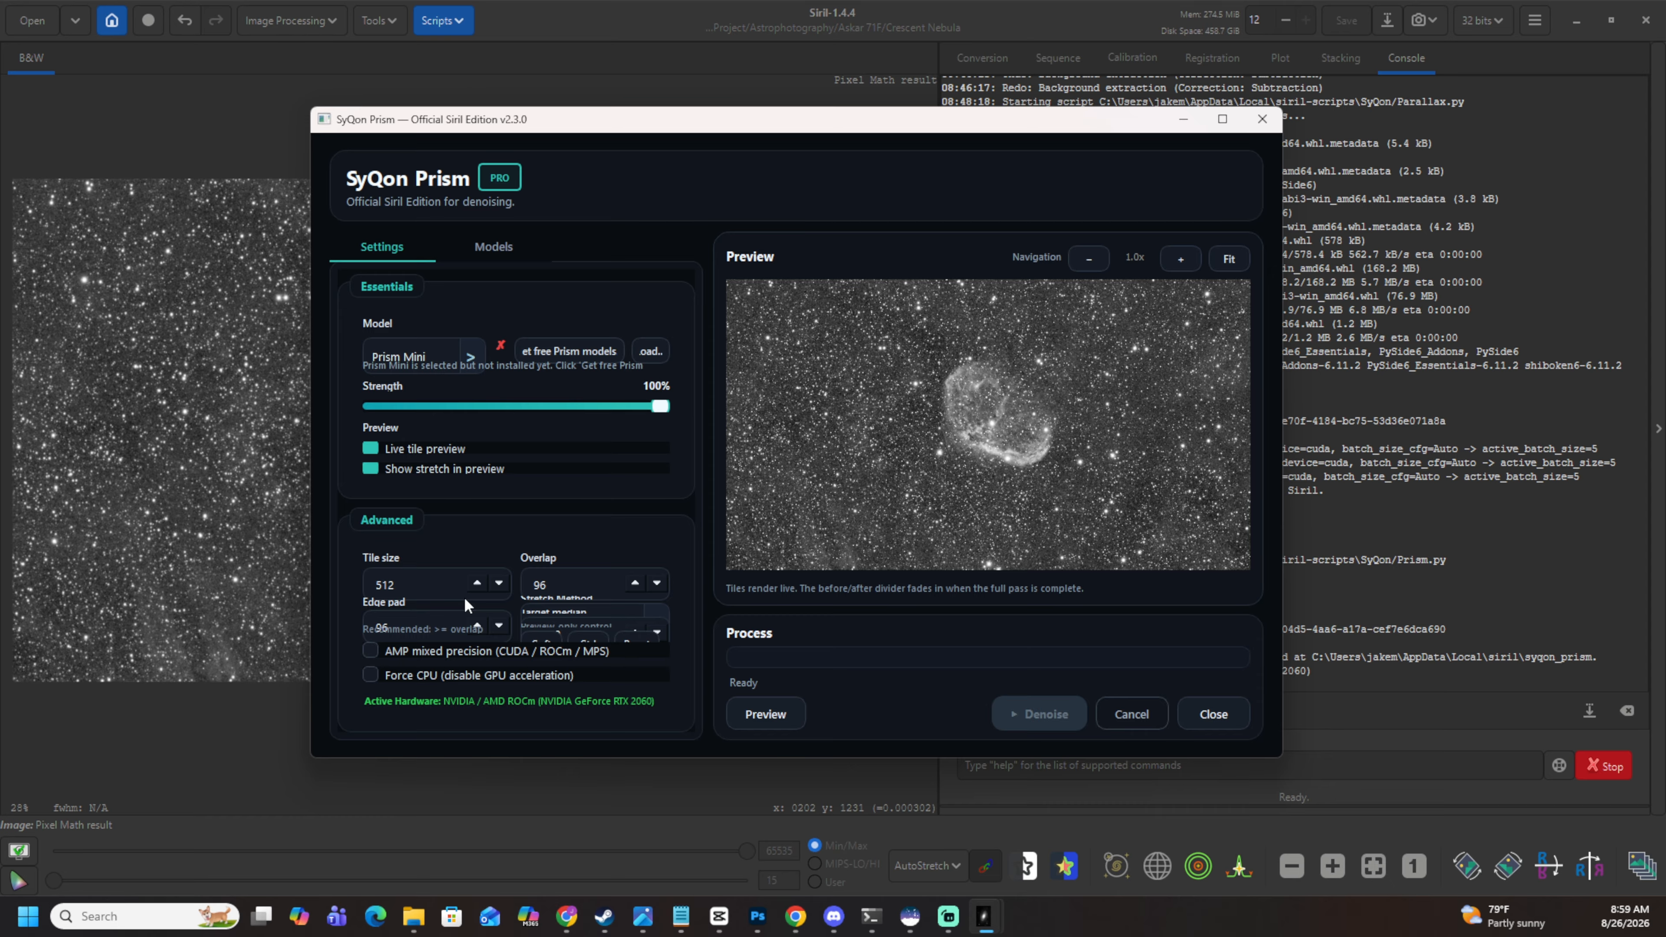
pyautogui.click(482, 246)
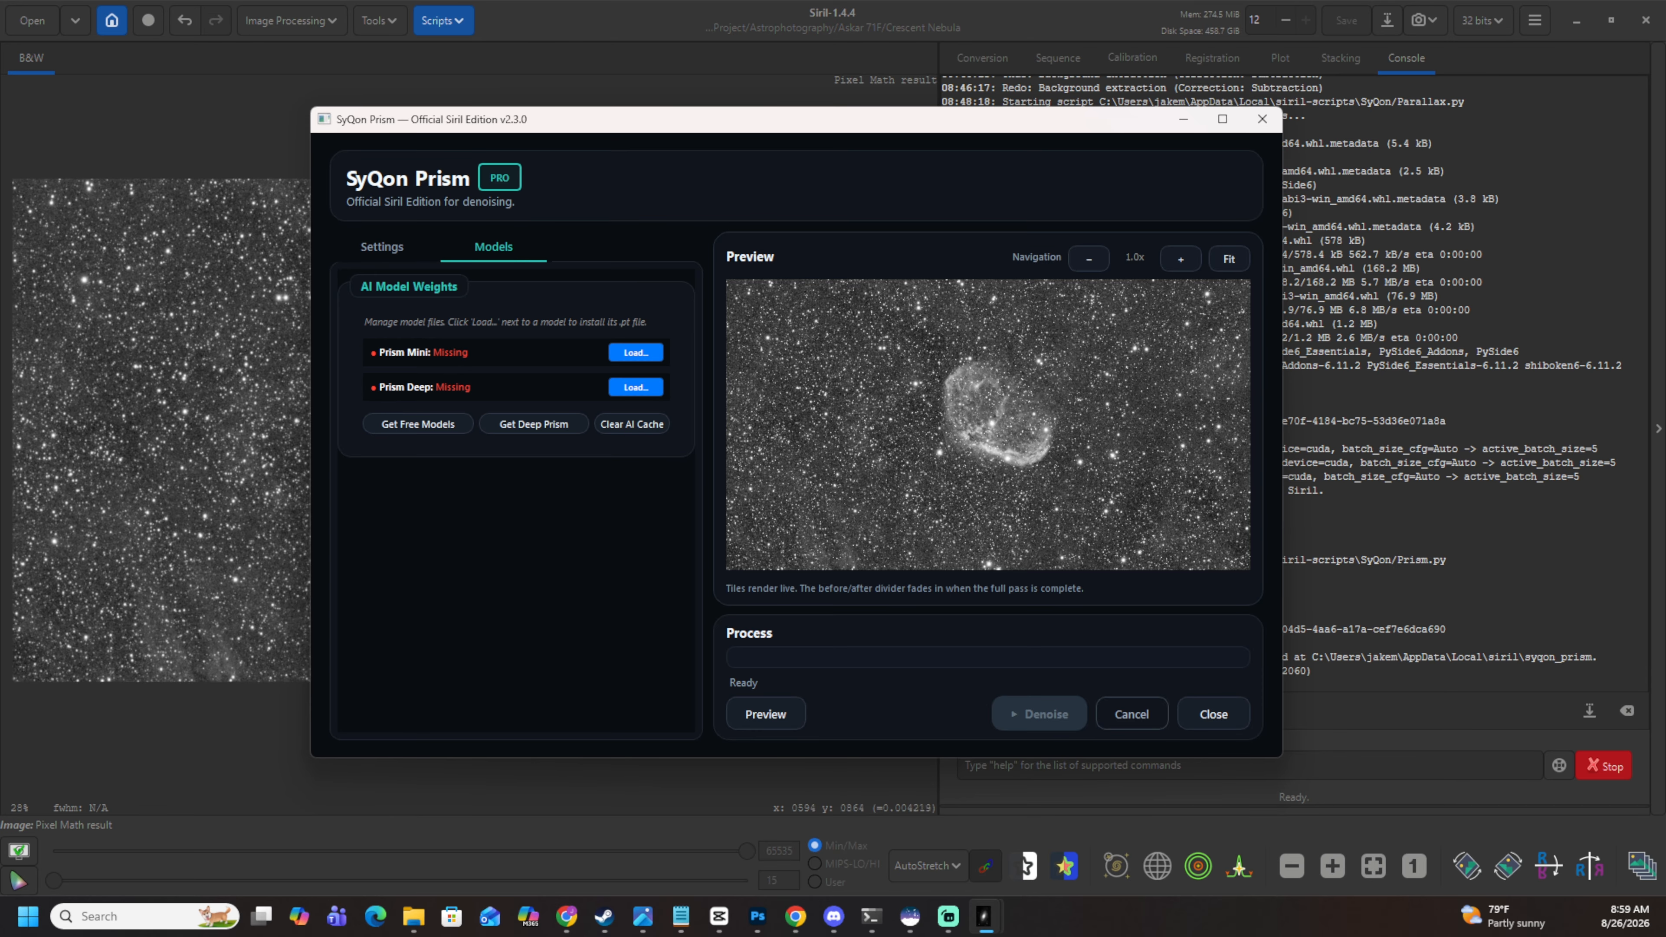
pyautogui.click(420, 427)
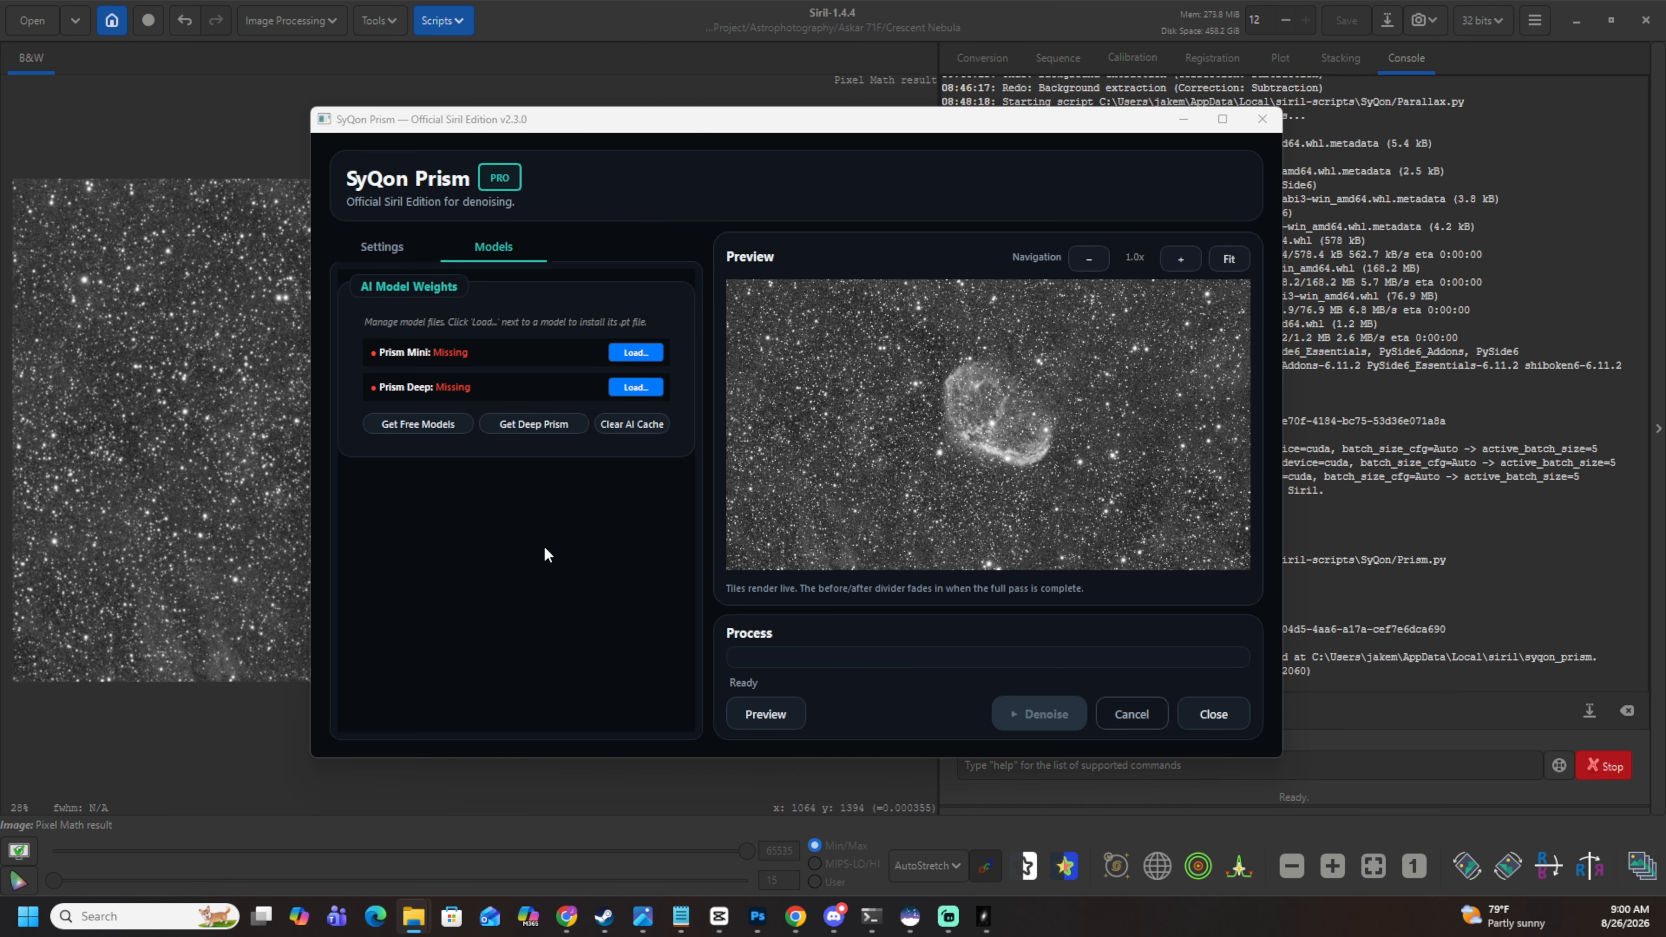
# Install the Prism Mini denoising model from prism_mini.pt in the SyQon folder under Astrophotography.
pyautogui.click(544, 555)
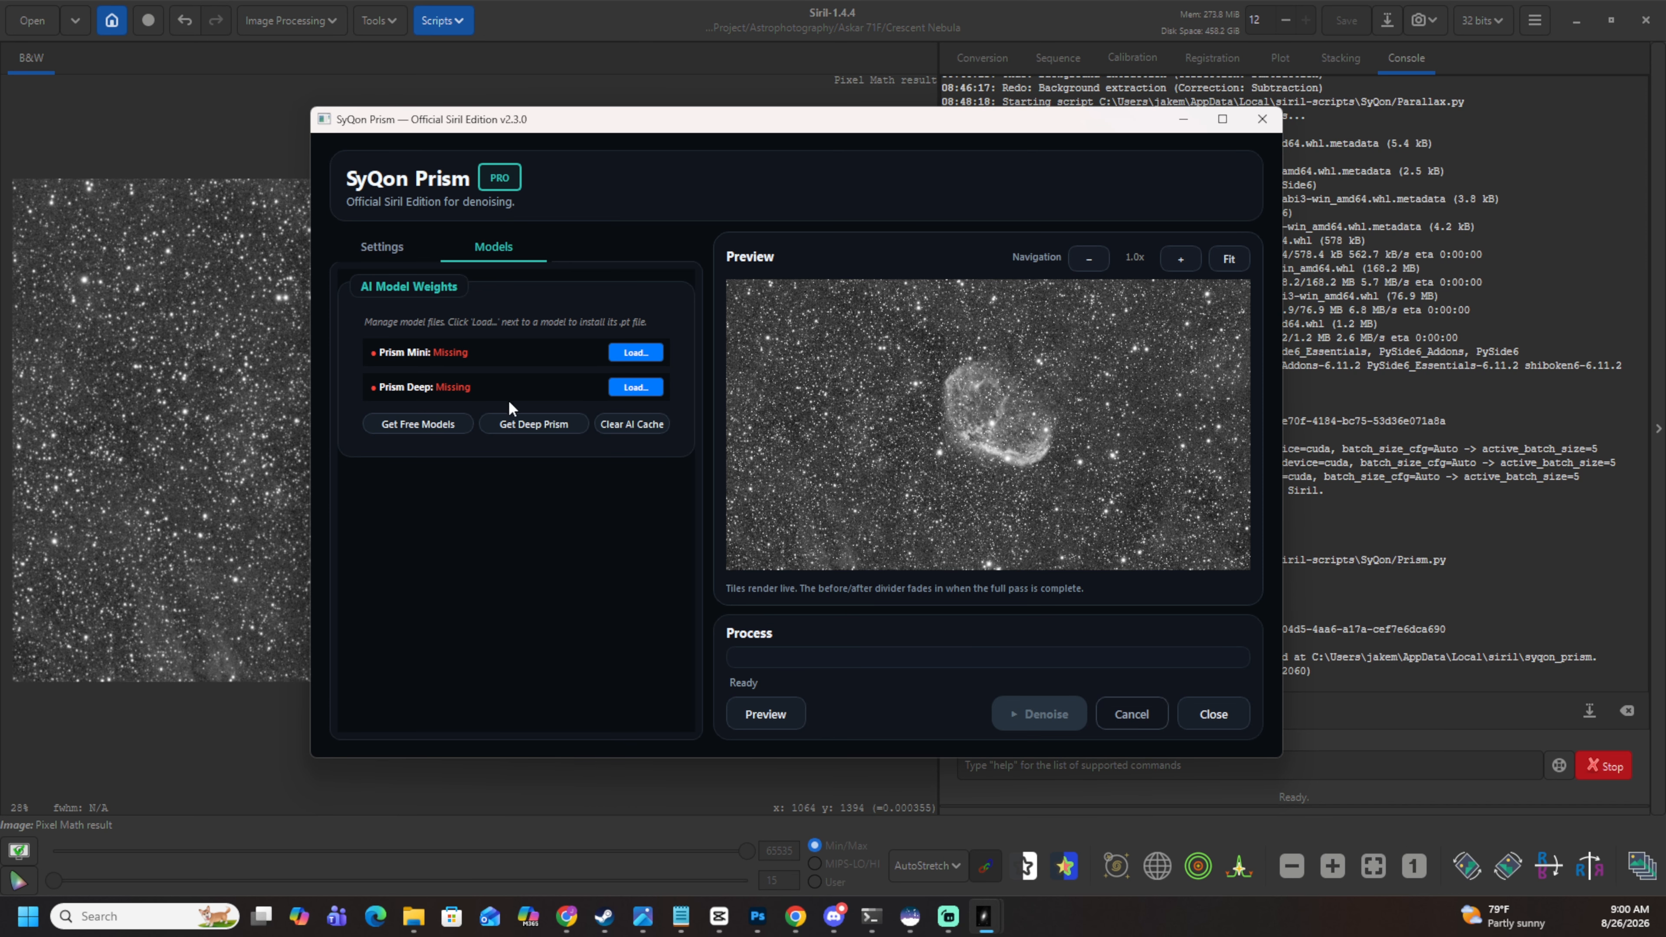
pyautogui.click(647, 357)
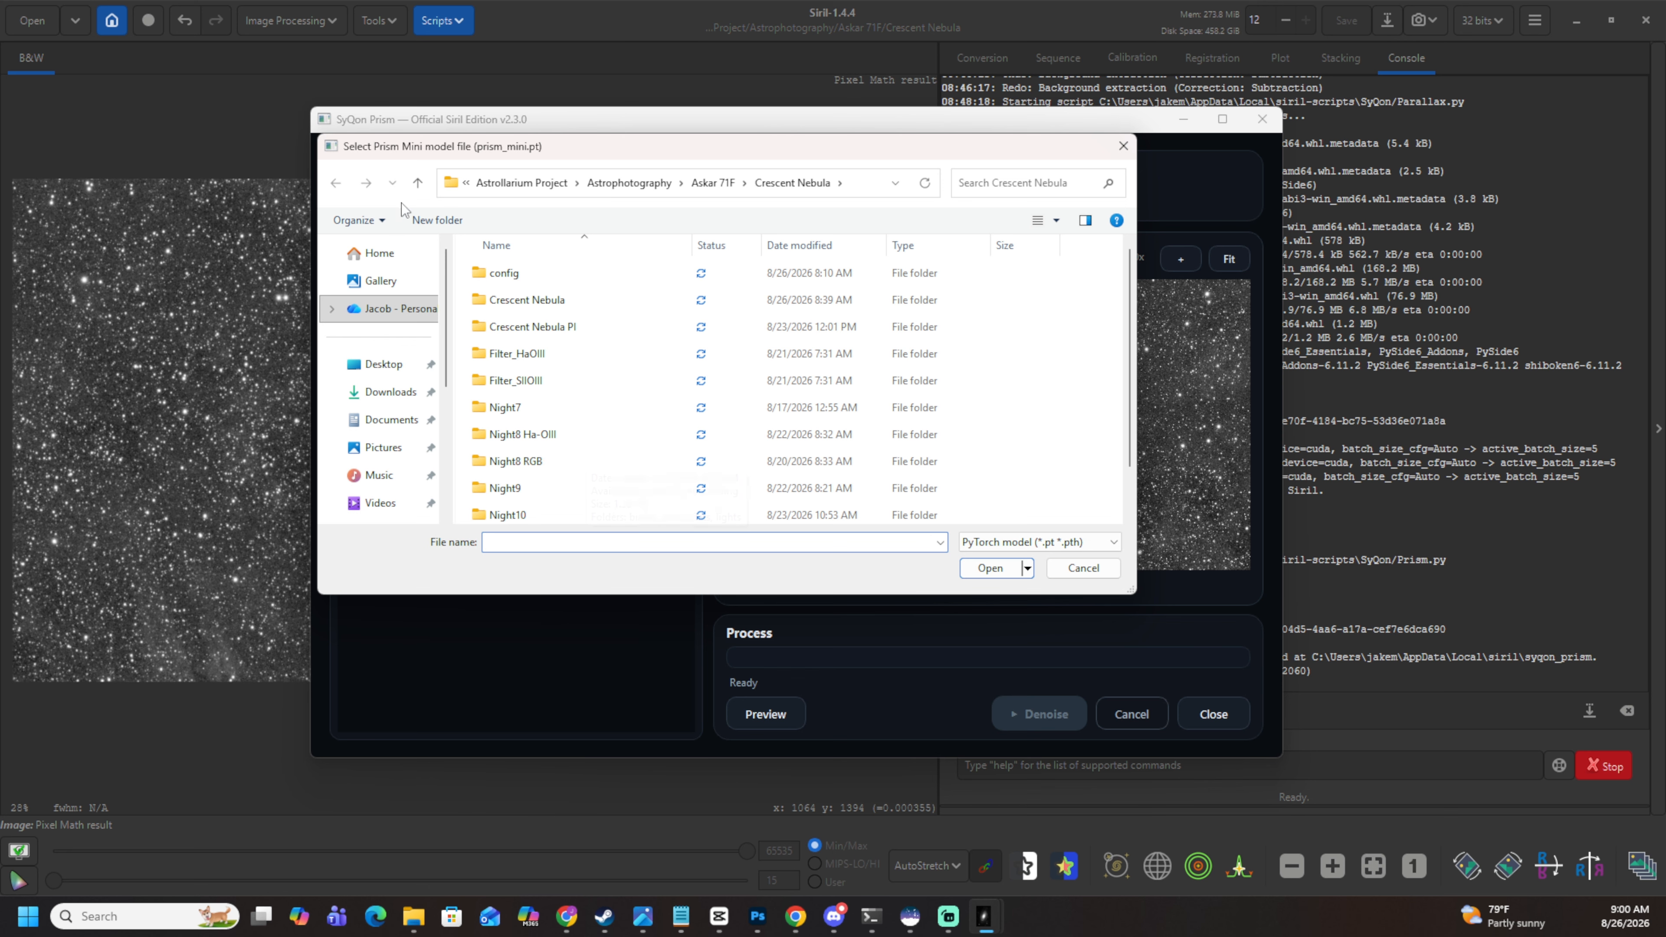
pyautogui.click(418, 184)
pyautogui.click(417, 184)
pyautogui.scroll(-5, 619, 411)
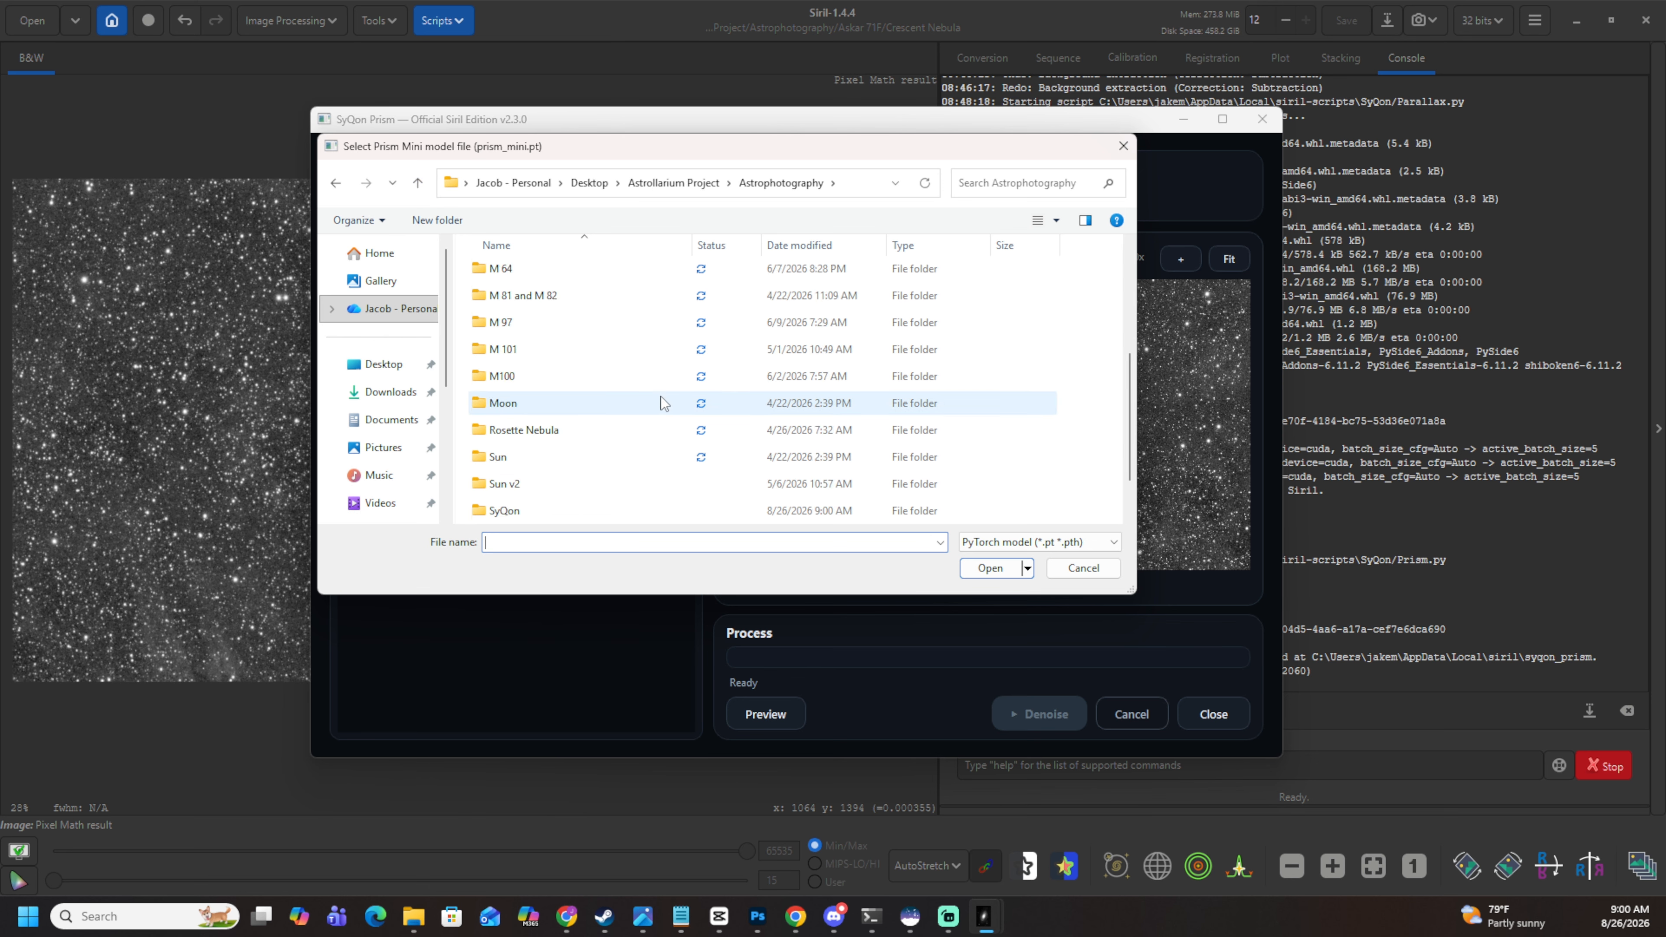
pyautogui.doubleClick(537, 463)
pyautogui.click(534, 357)
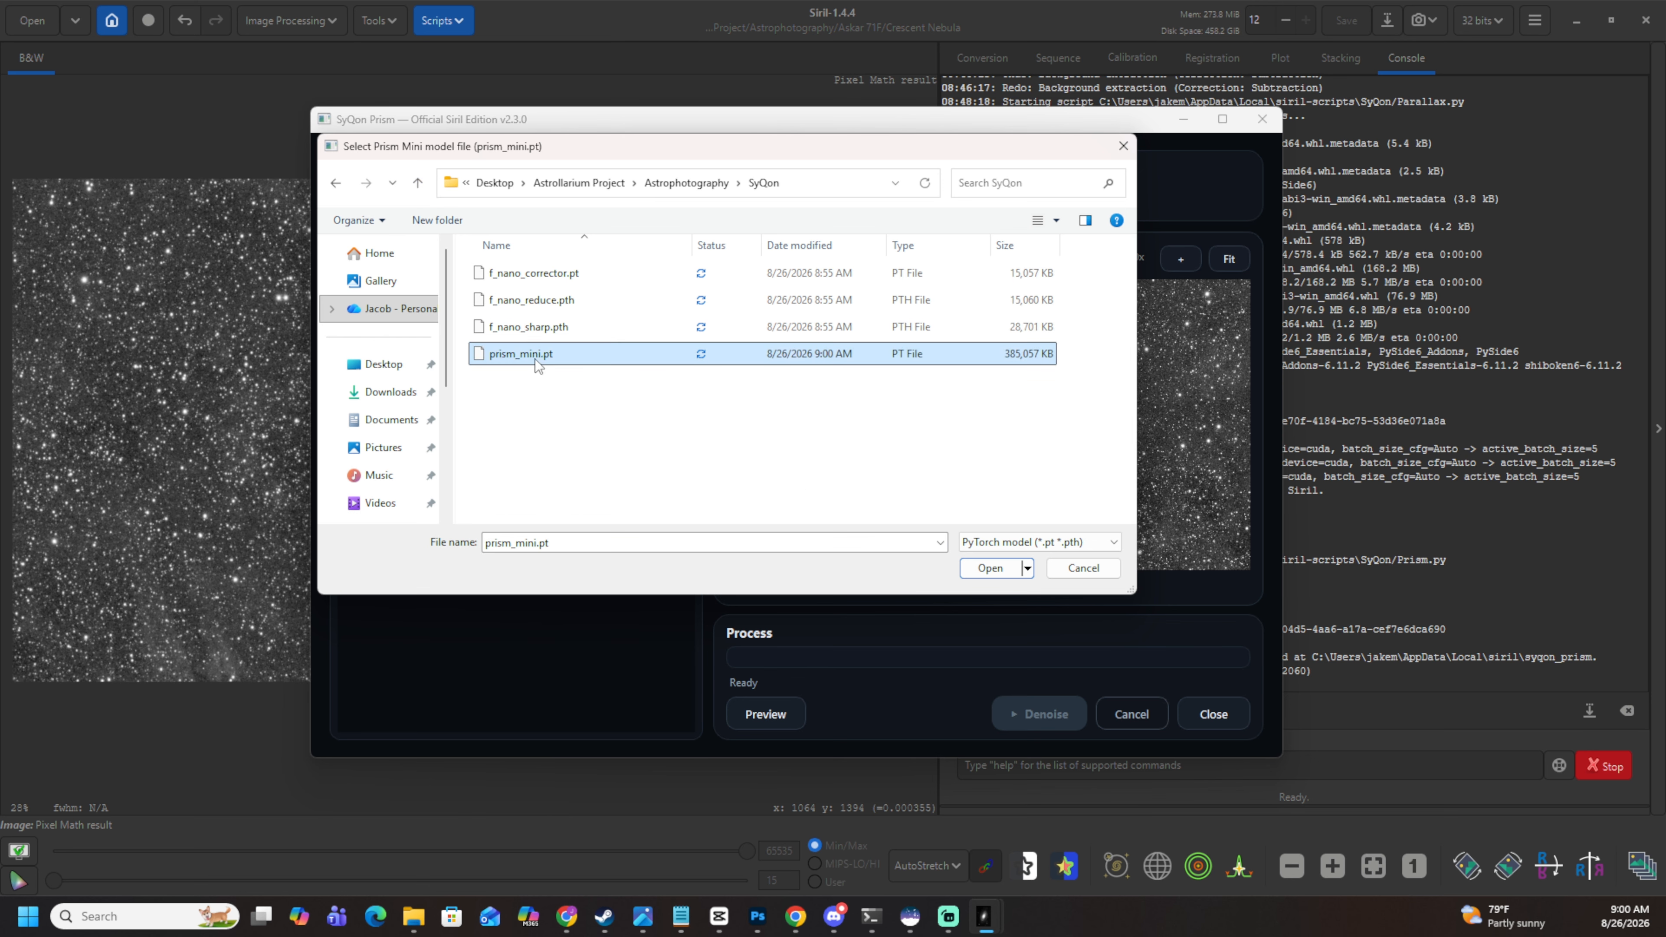
pyautogui.click(987, 568)
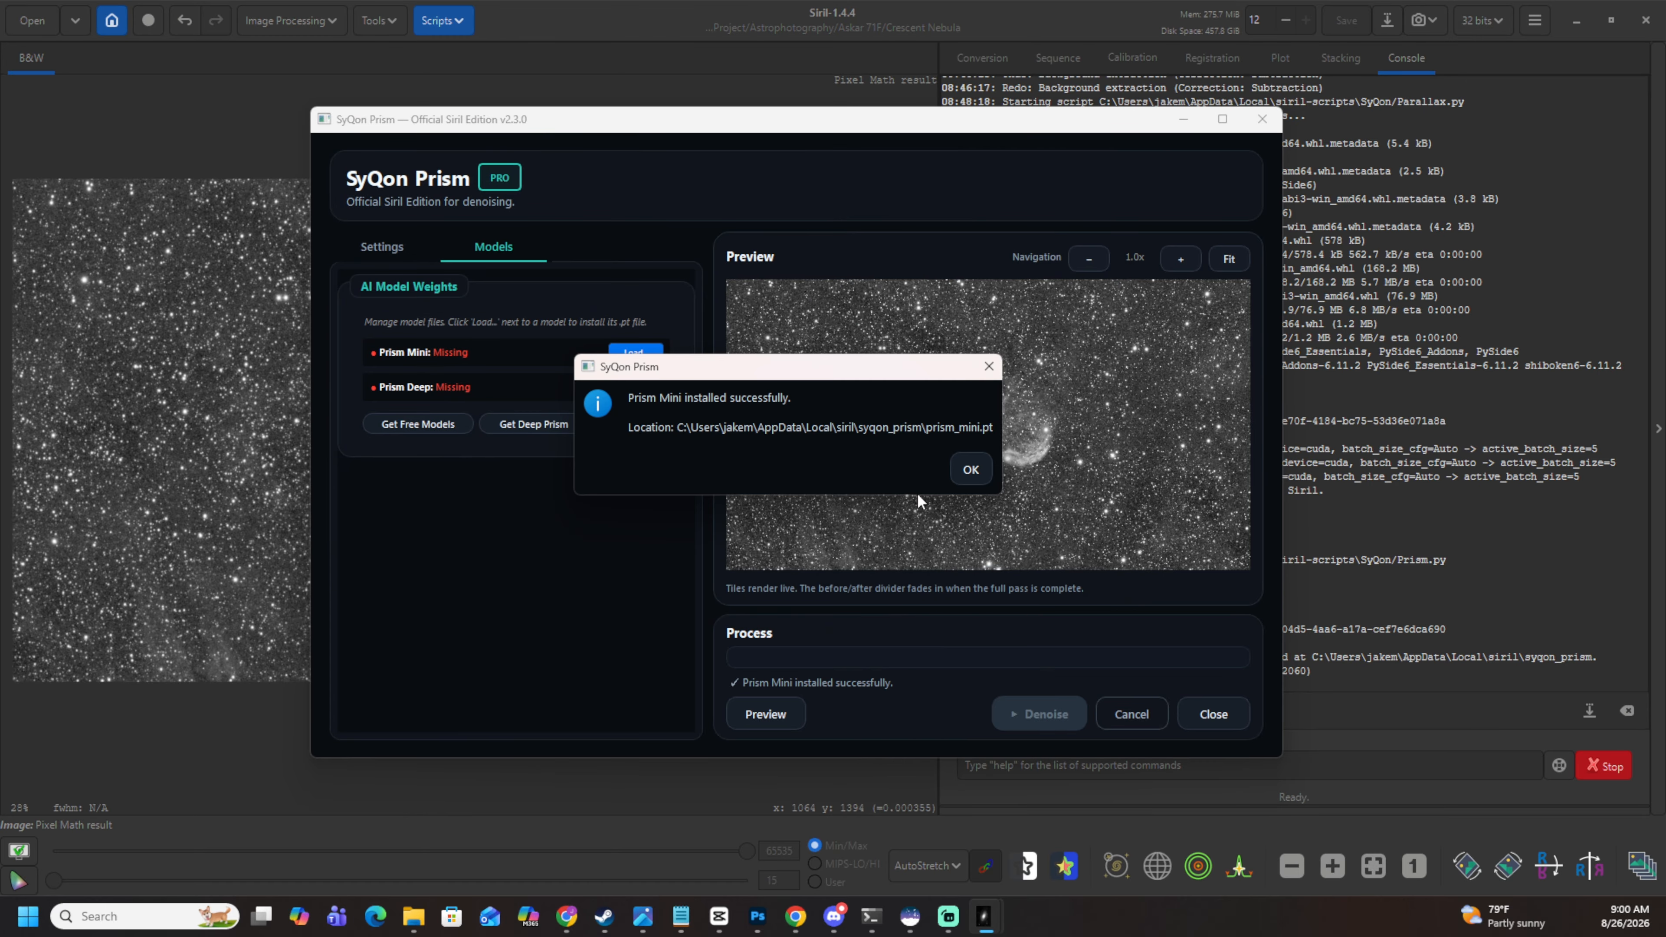
pyautogui.click(963, 469)
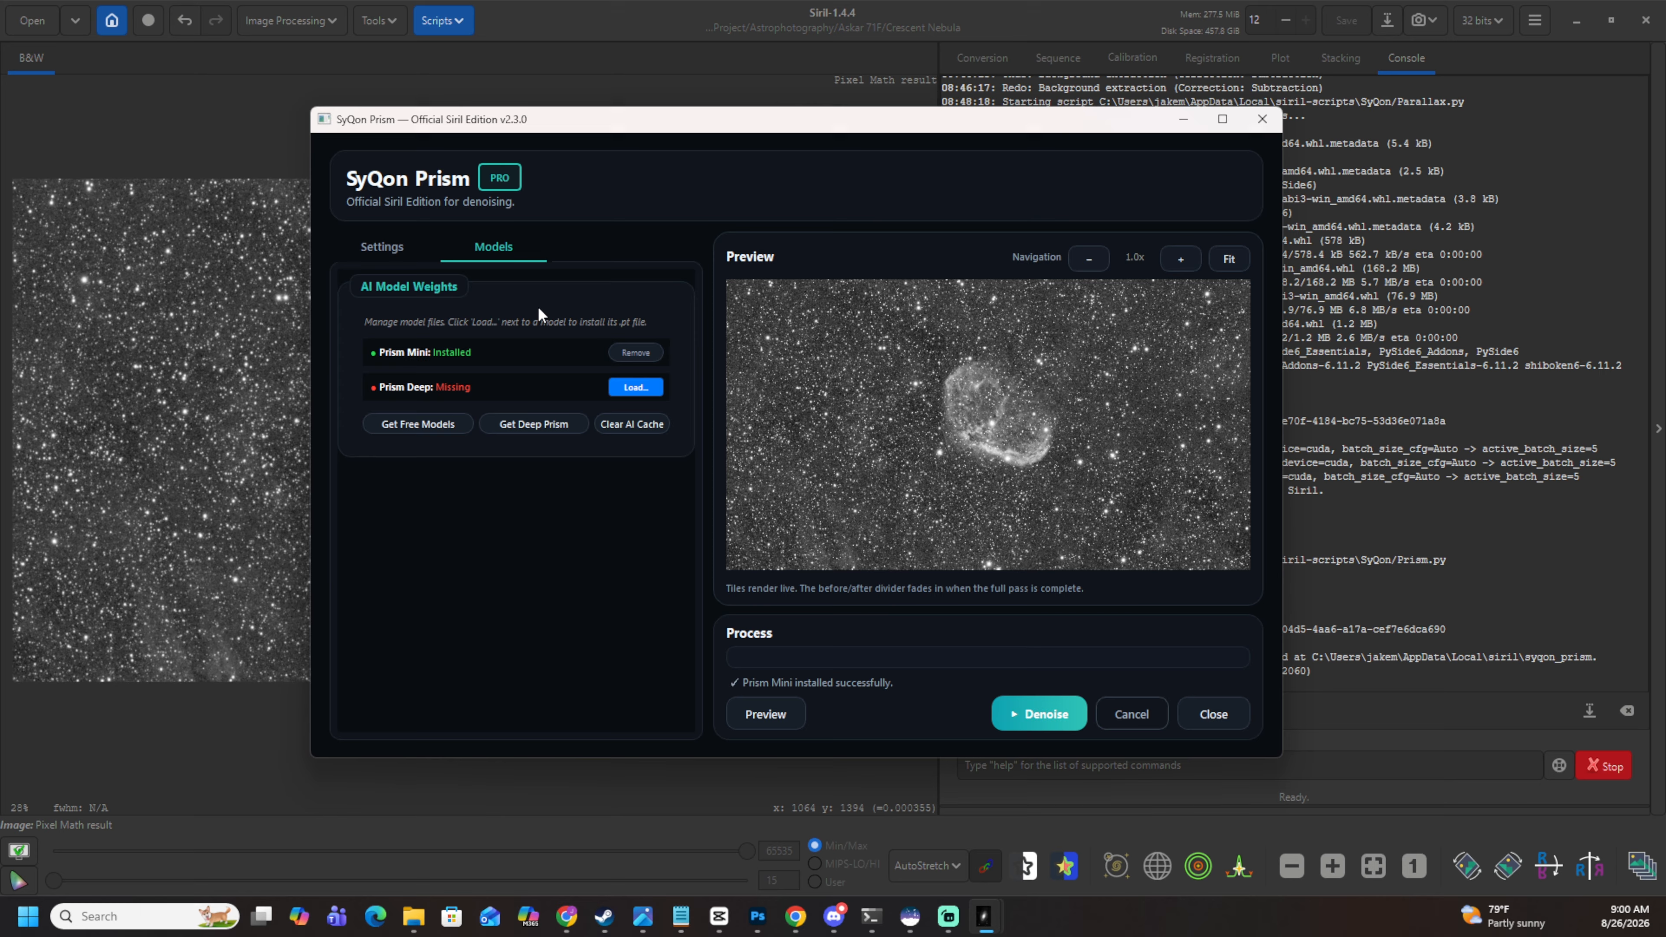
# Run a denoise preview with Prism Mini on a 512 px square over the nebula's right edge.
pyautogui.click(409, 250)
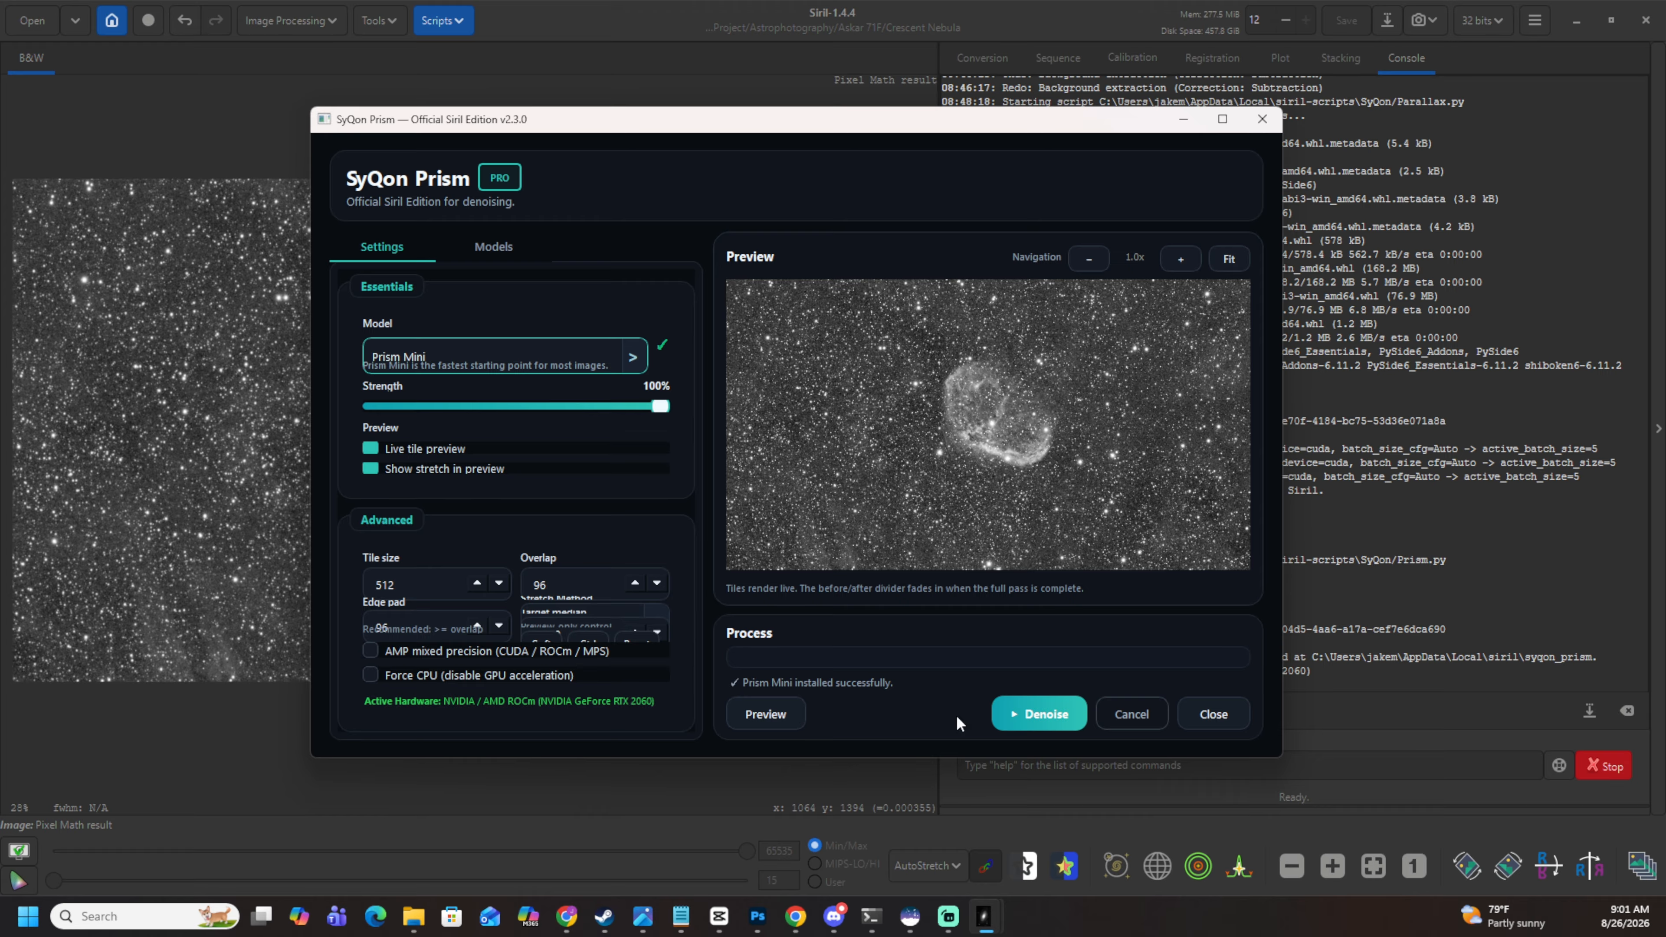
pyautogui.click(773, 713)
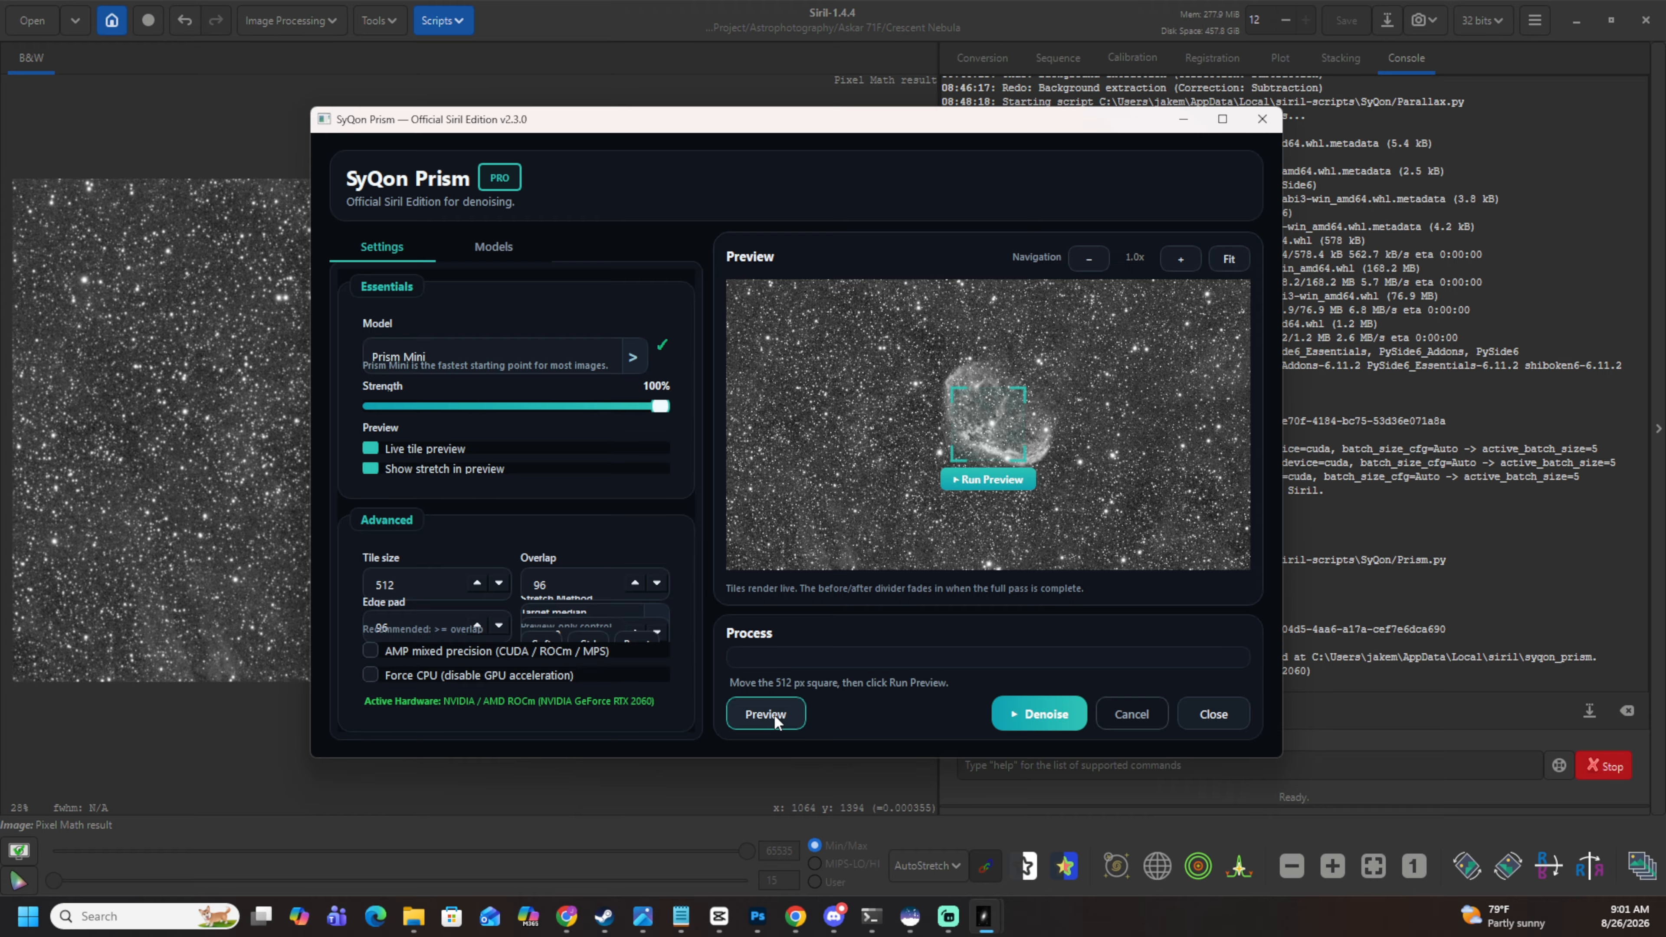
pyautogui.scroll(3, 999, 414)
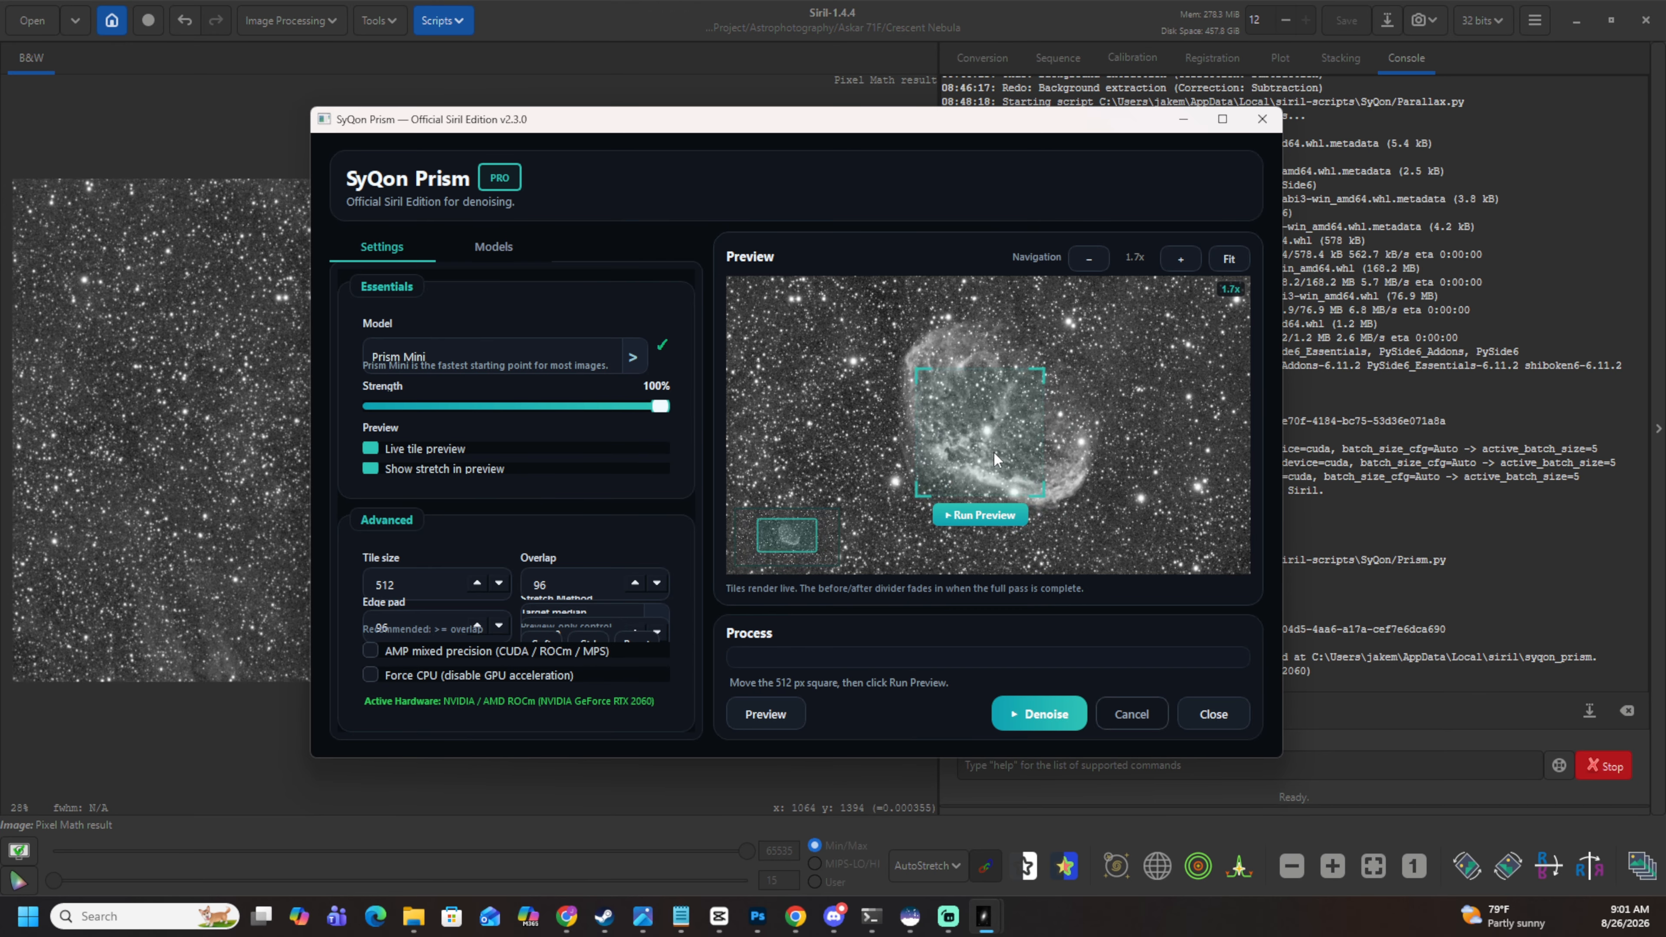
pyautogui.moveTo(1039, 447); pyautogui.dragTo(1146, 419)
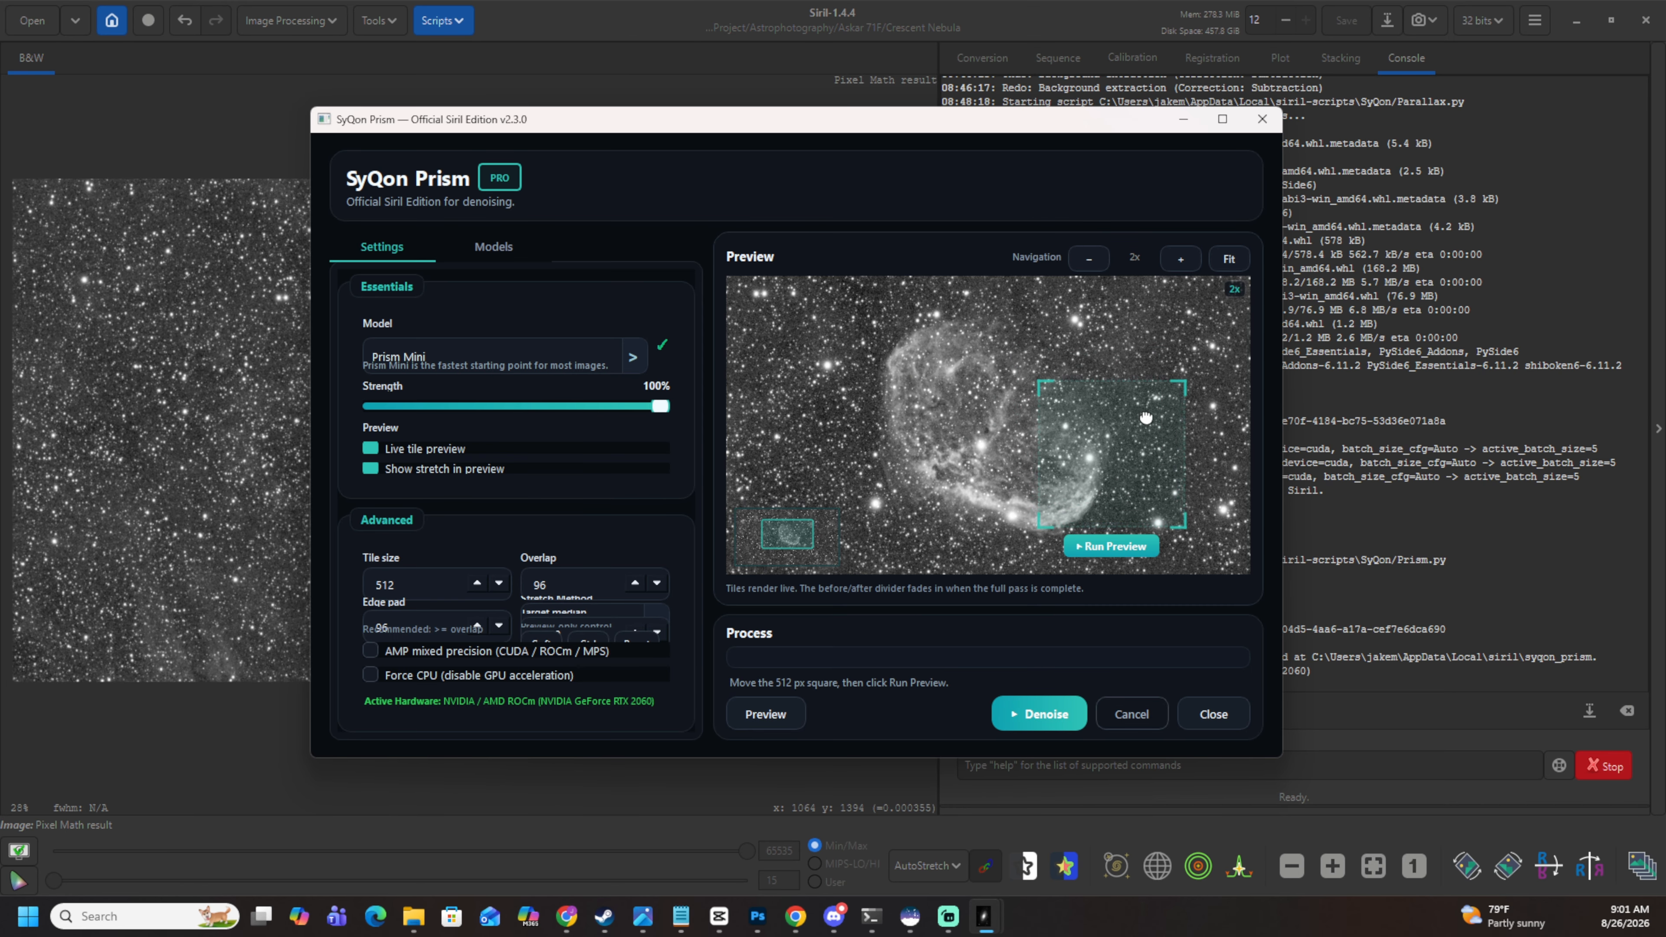
pyautogui.click(1138, 555)
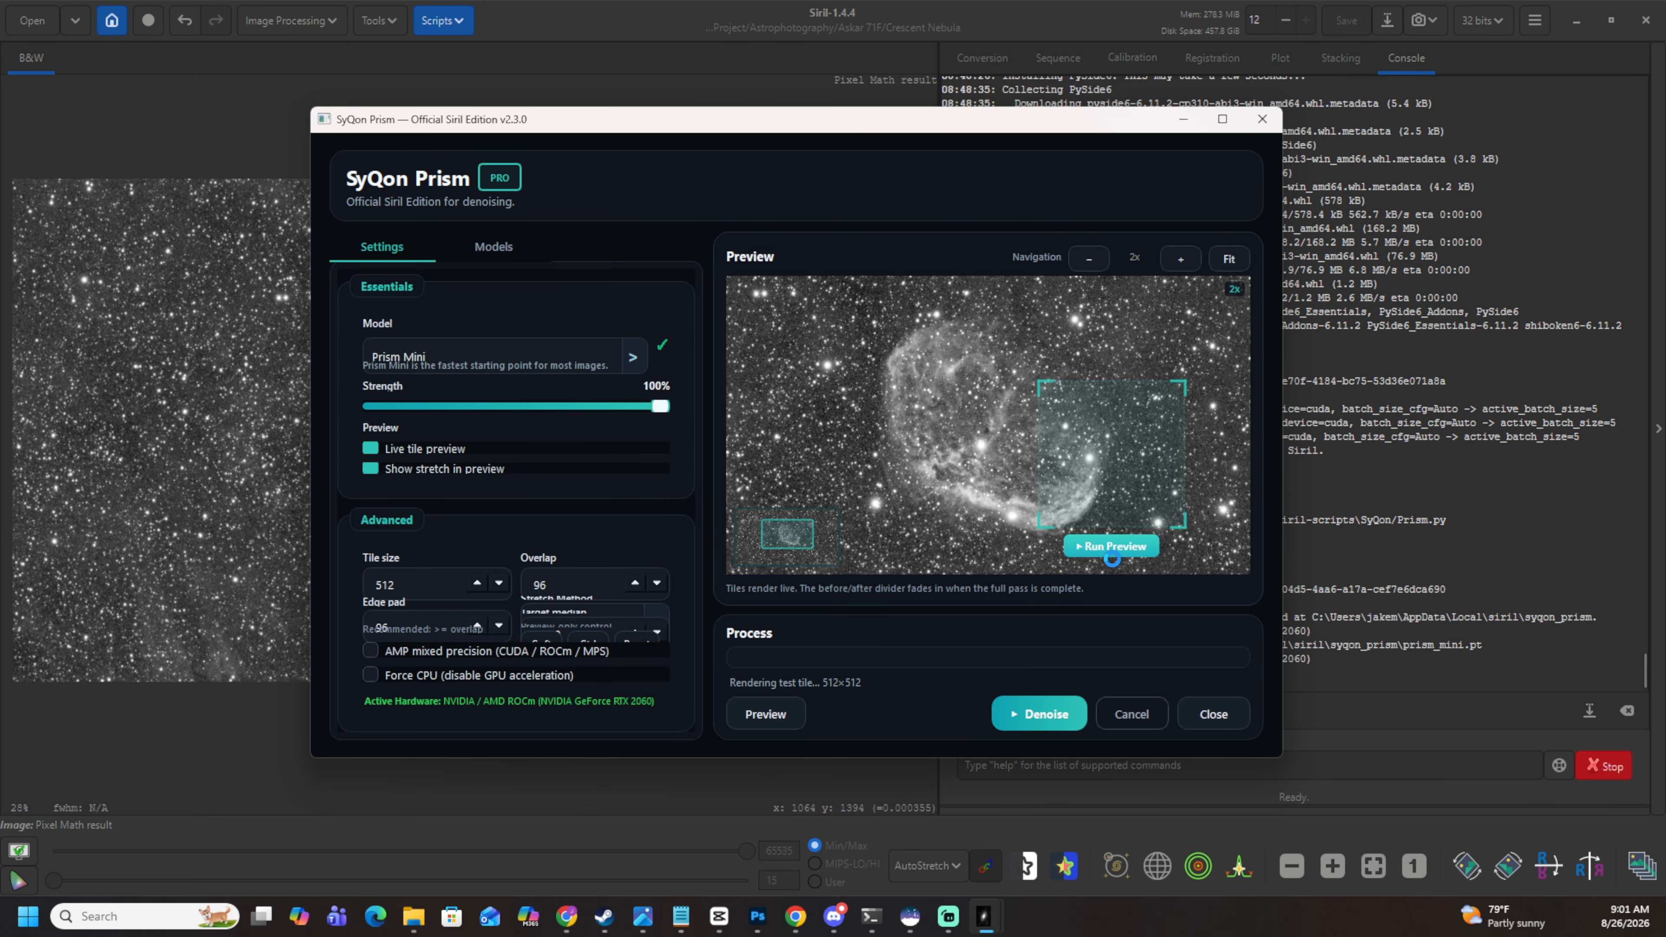
# Compare the test tile with the surrounding starfield and denoise the full image with Prism Mini at 100% strength.
pyautogui.scroll(1, 1115, 554)
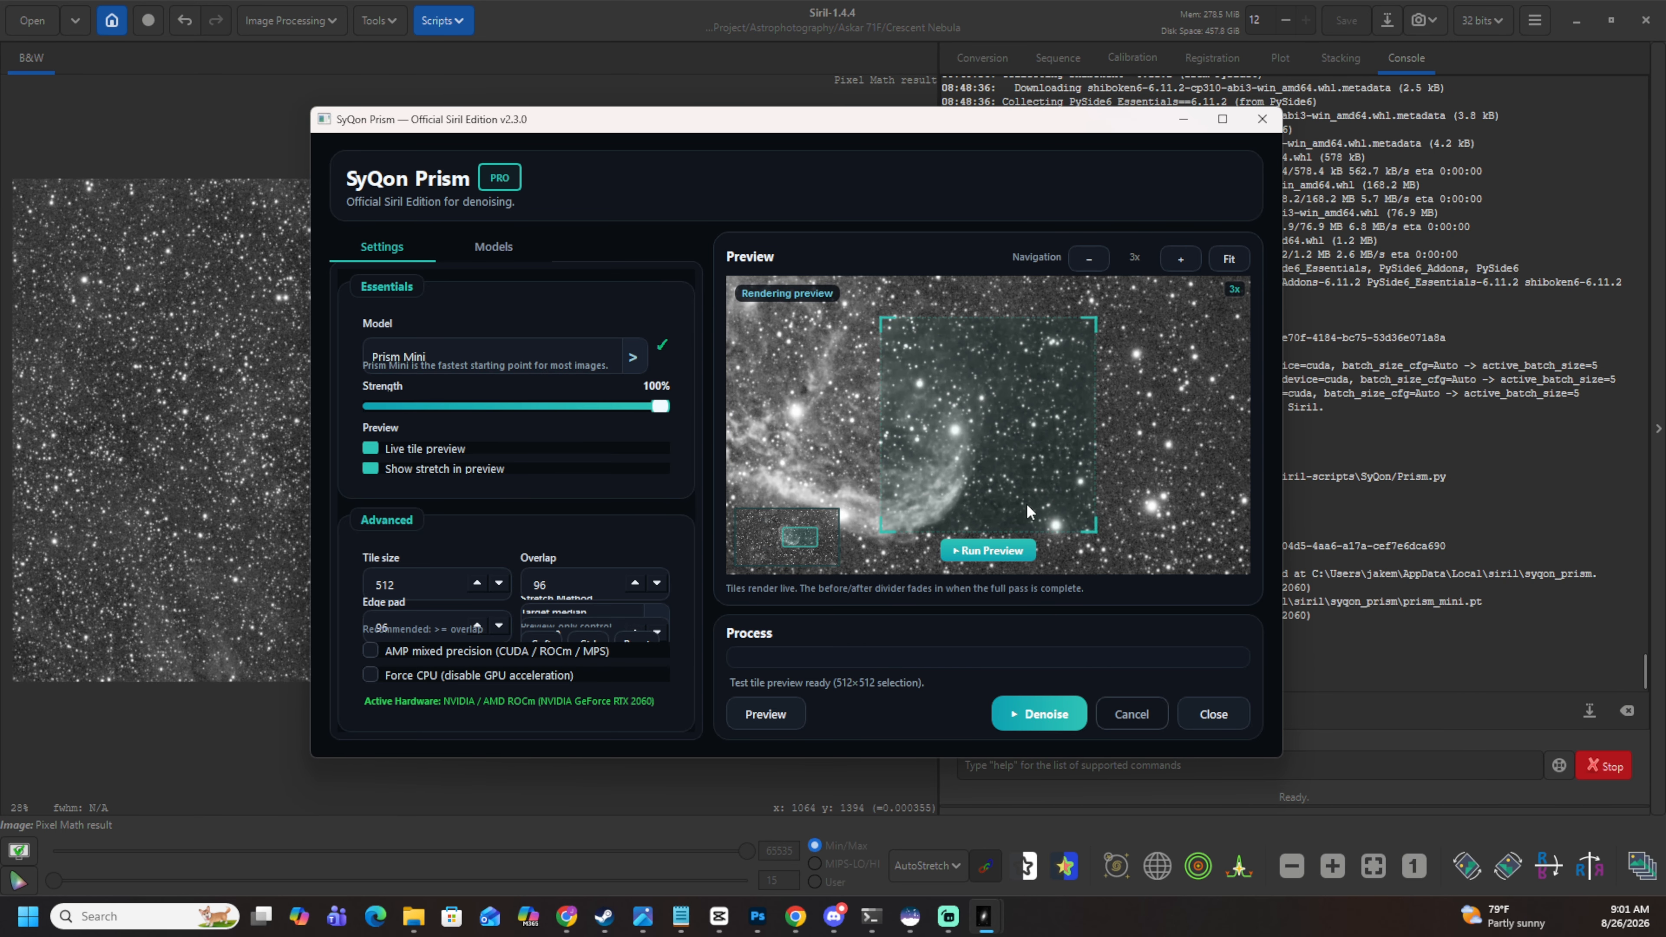
pyautogui.moveTo(989, 444); pyautogui.dragTo(1098, 447)
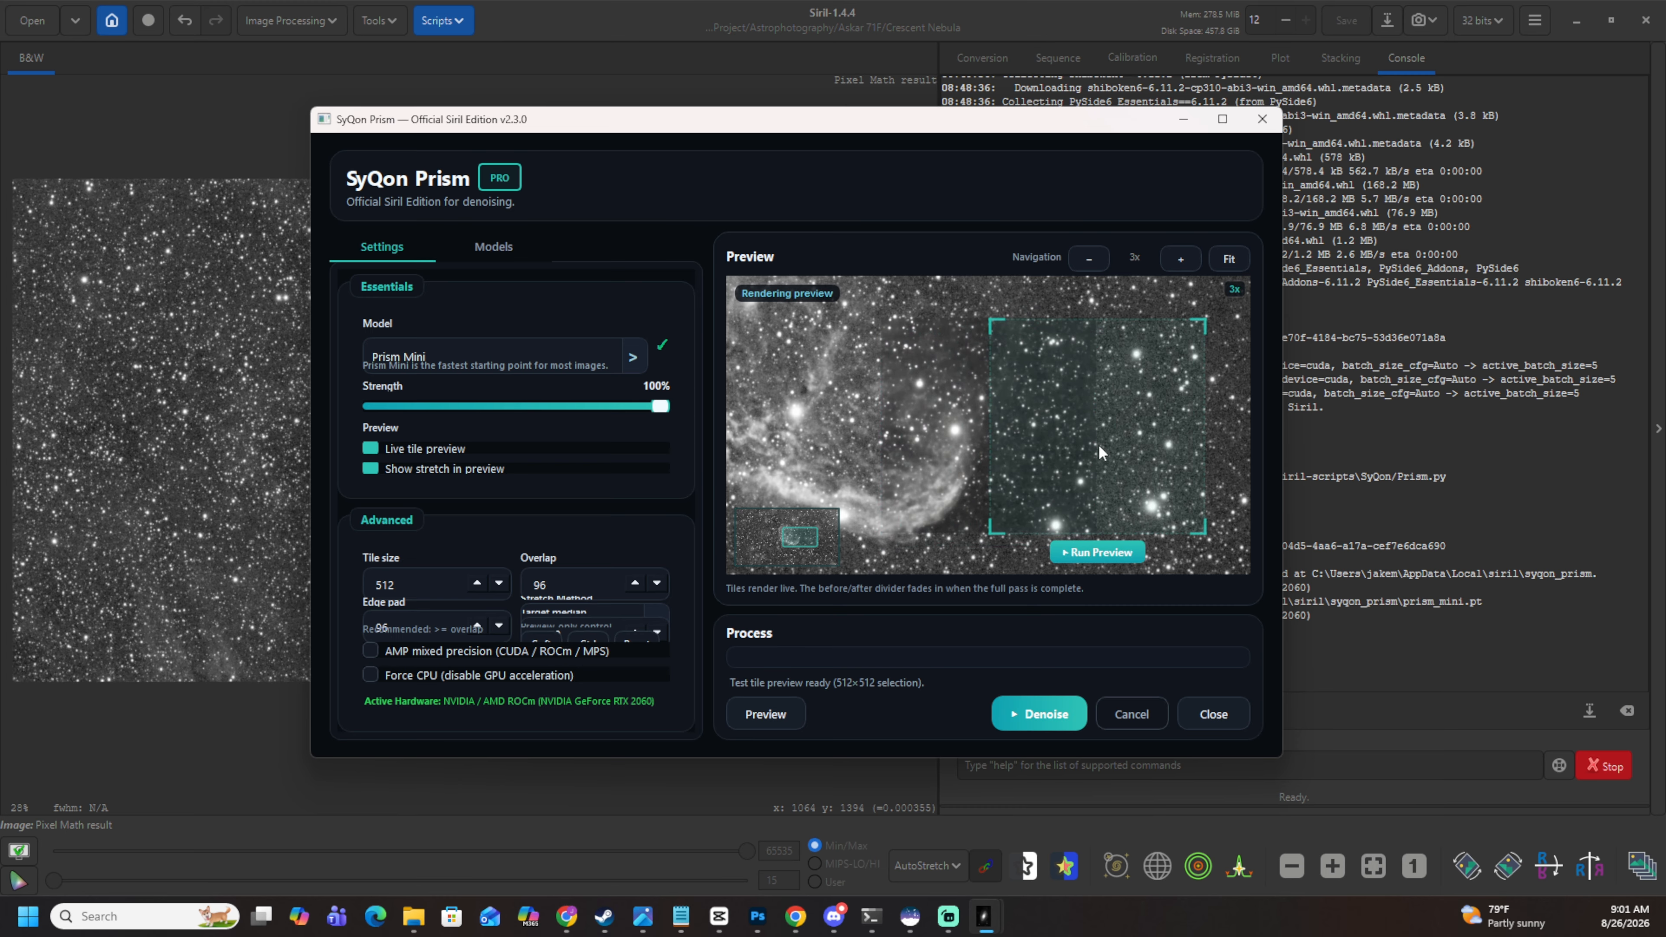
pyautogui.scroll(2, 932, 473)
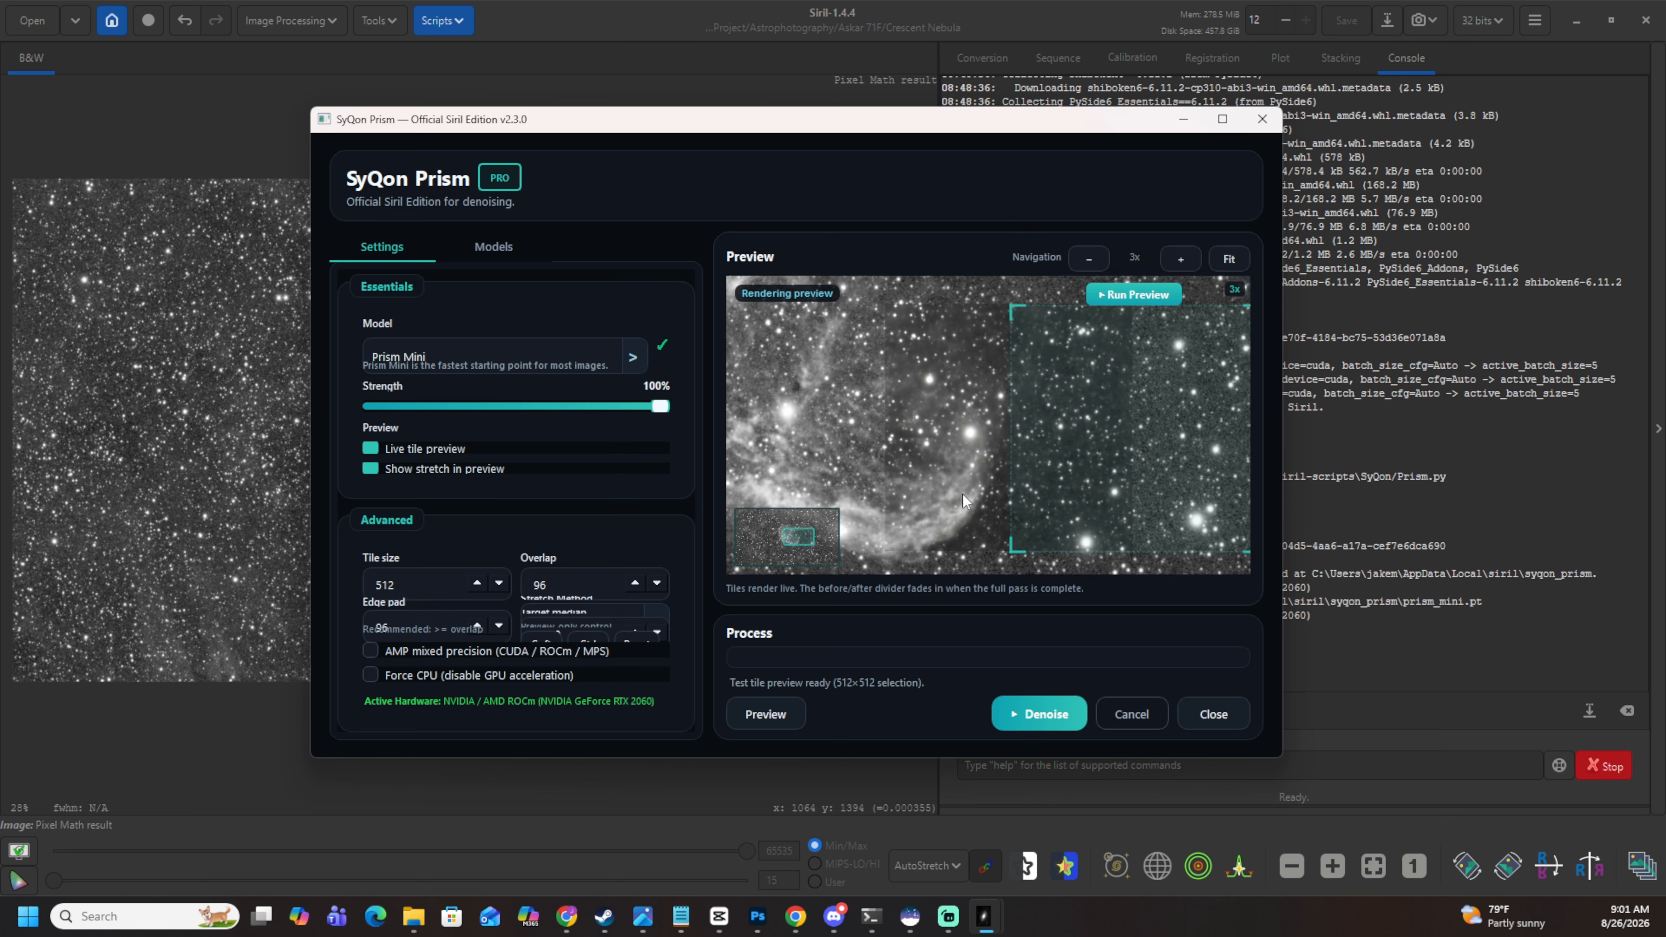
pyautogui.scroll(-1, 963, 495)
pyautogui.moveTo(1087, 452); pyautogui.dragTo(964, 445)
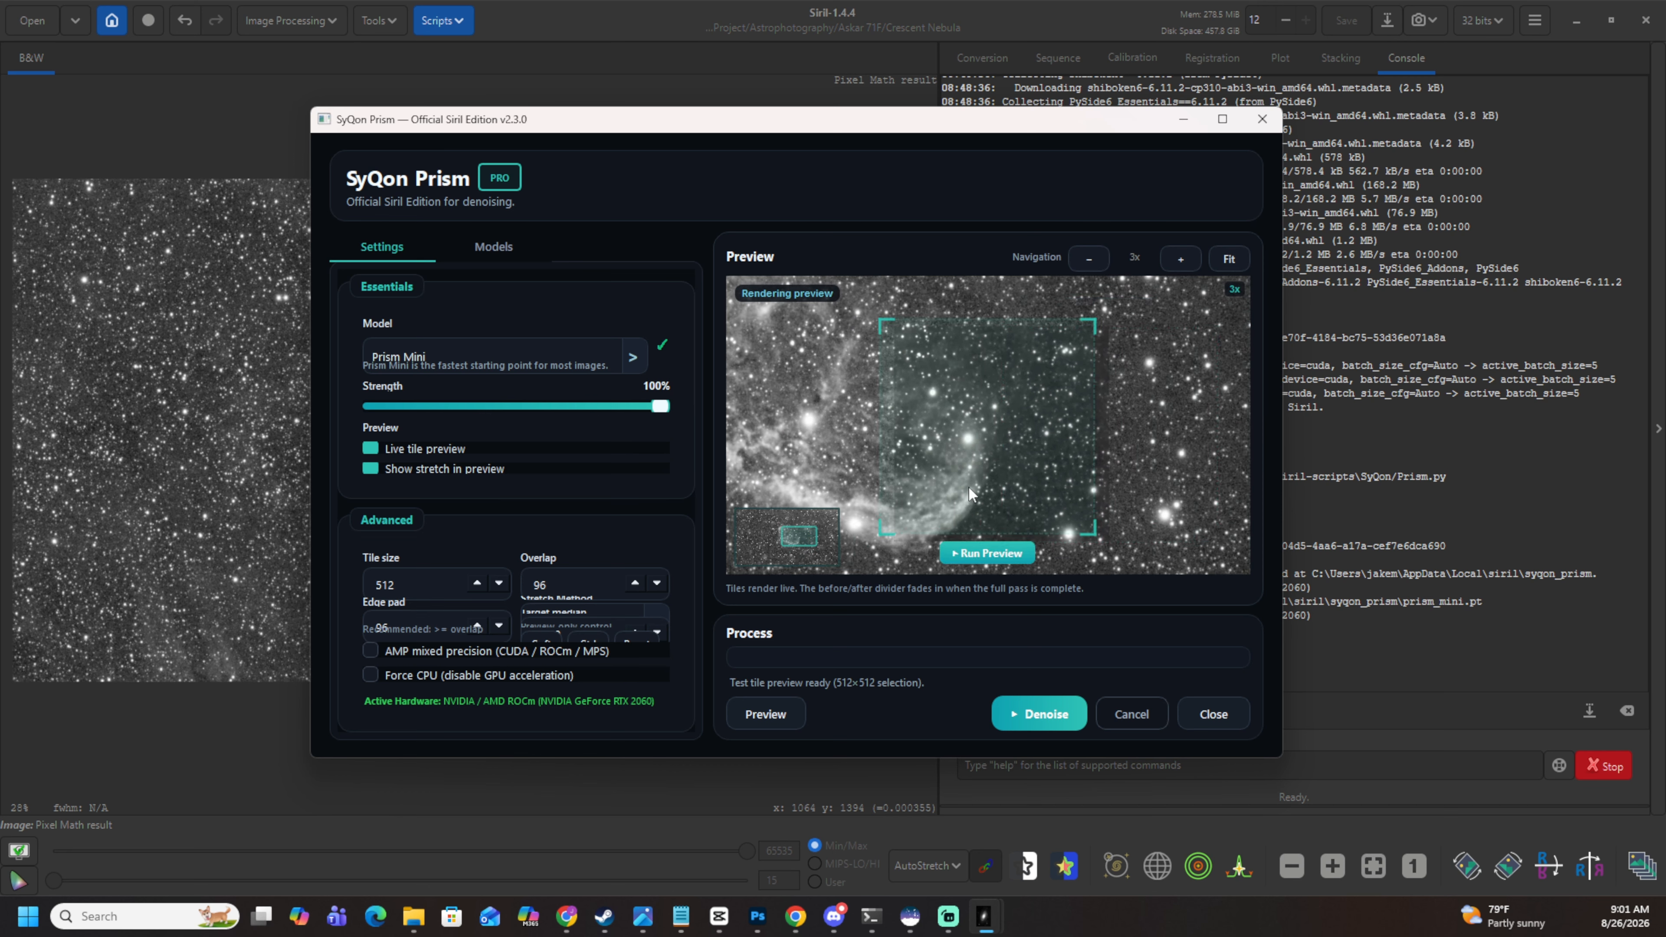
pyautogui.click(1009, 716)
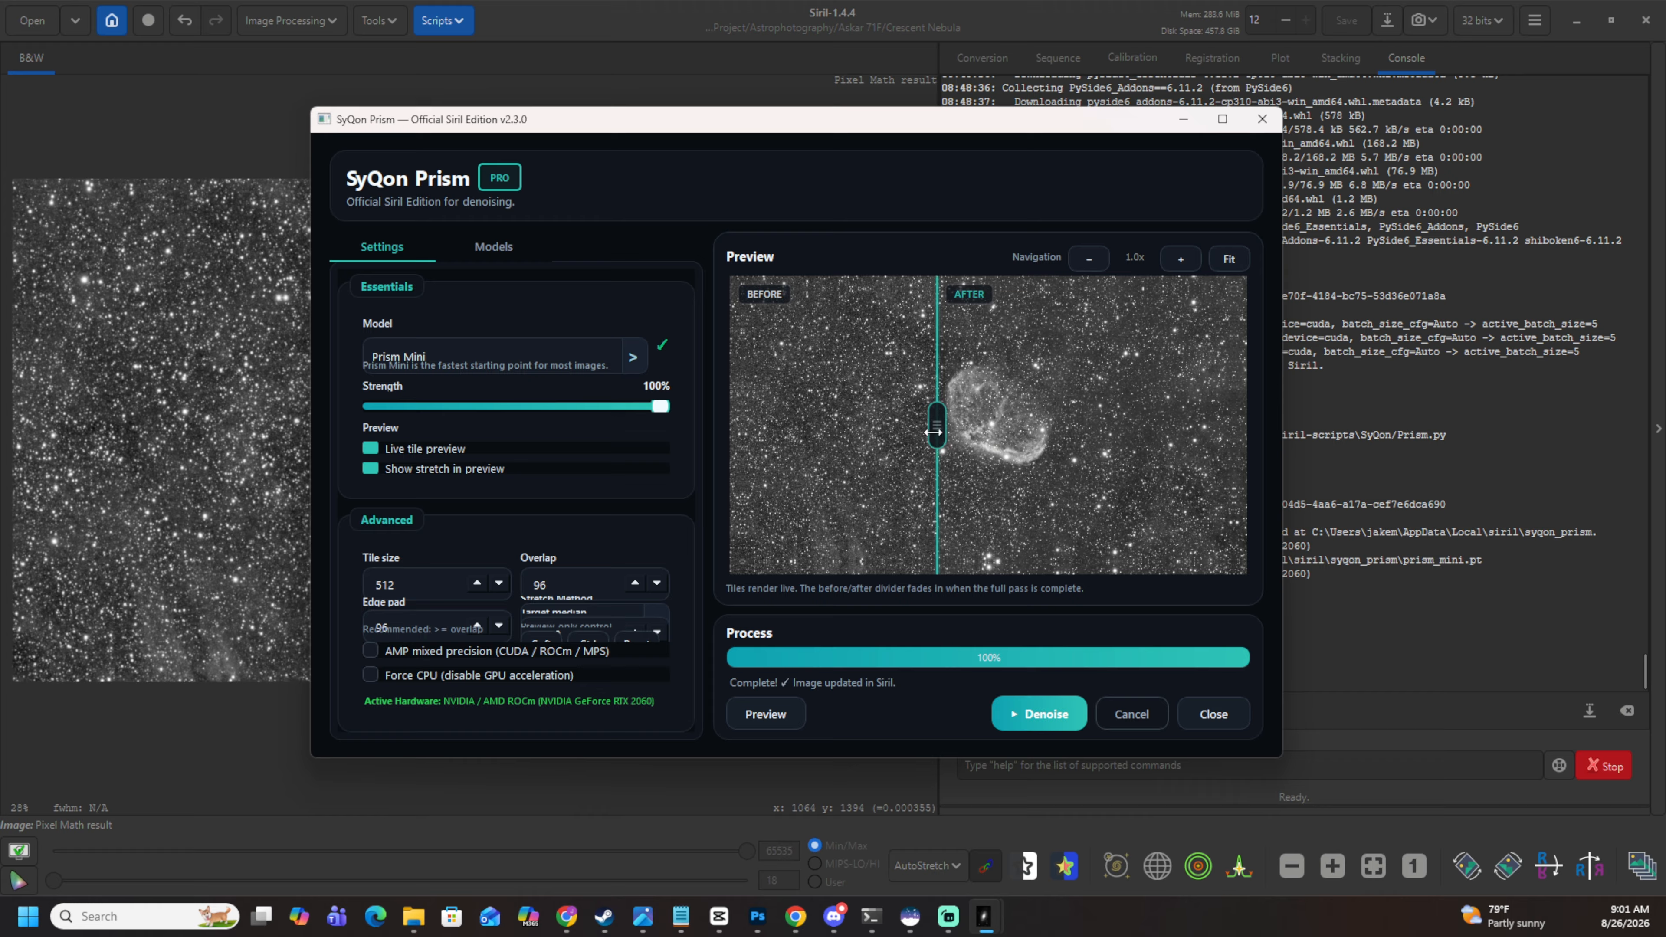
# Compare the before and after denoising results across the nebula and background stars using the preview divider.
pyautogui.moveTo(937, 433); pyautogui.dragTo(1046, 485)
pyautogui.scroll(4, 995, 438)
pyautogui.scroll(-3, 934, 484)
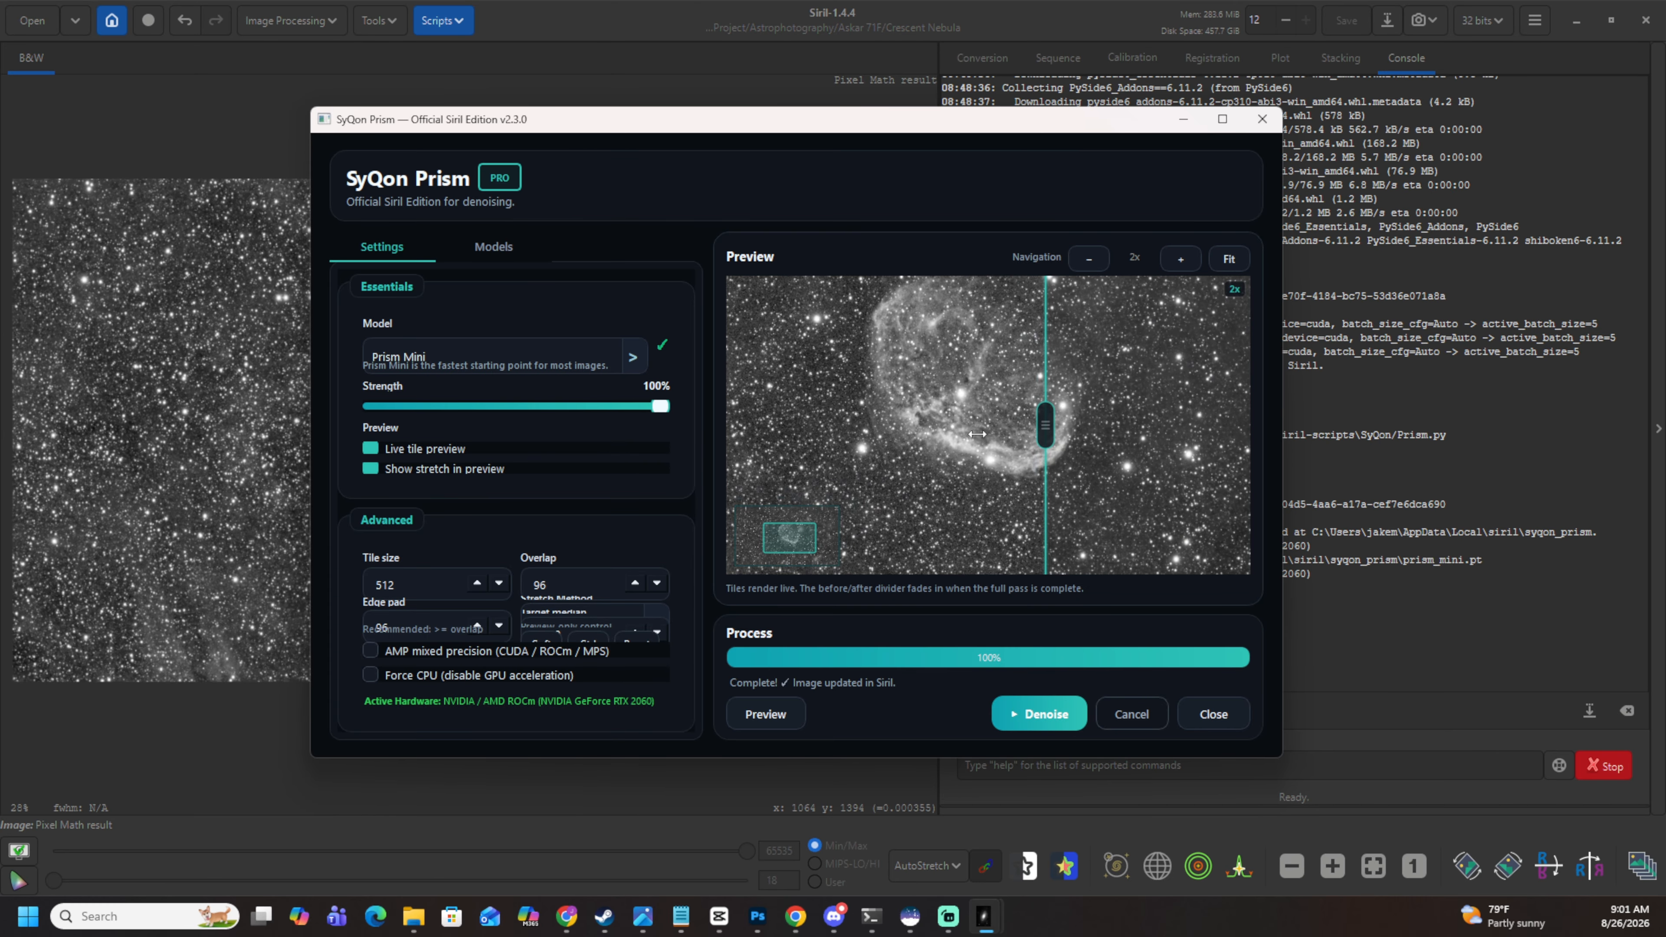
pyautogui.scroll(2, 869, 413)
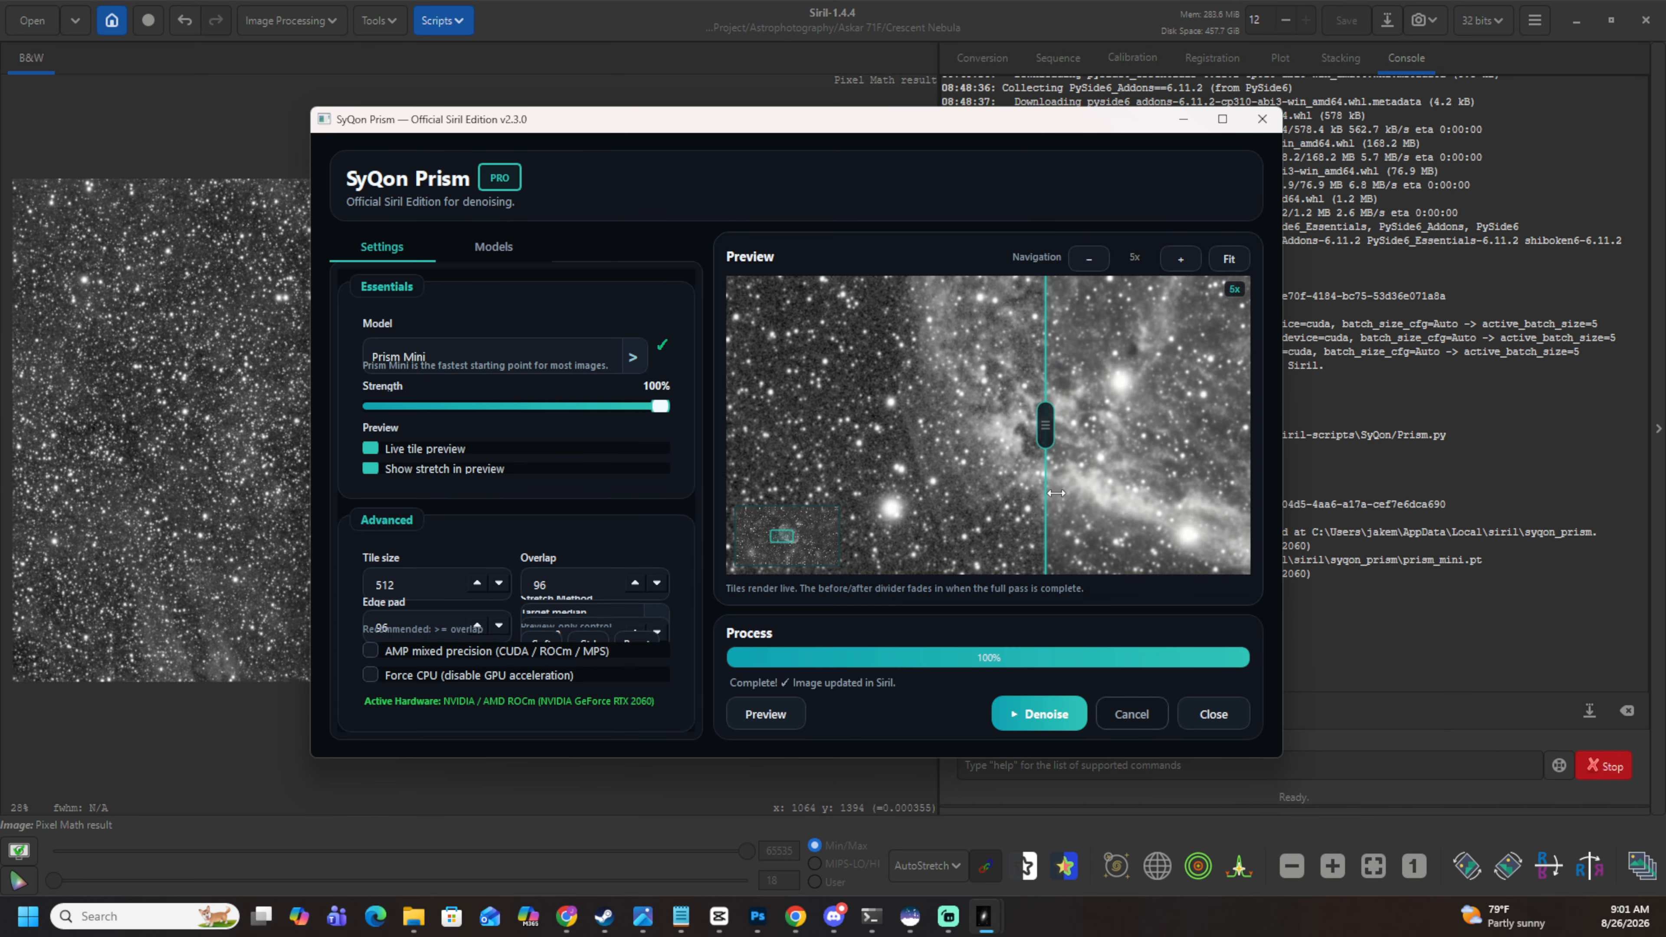
pyautogui.scroll(-2, 1016, 477)
pyautogui.scroll(1, 985, 404)
pyautogui.scroll(-1, 983, 457)
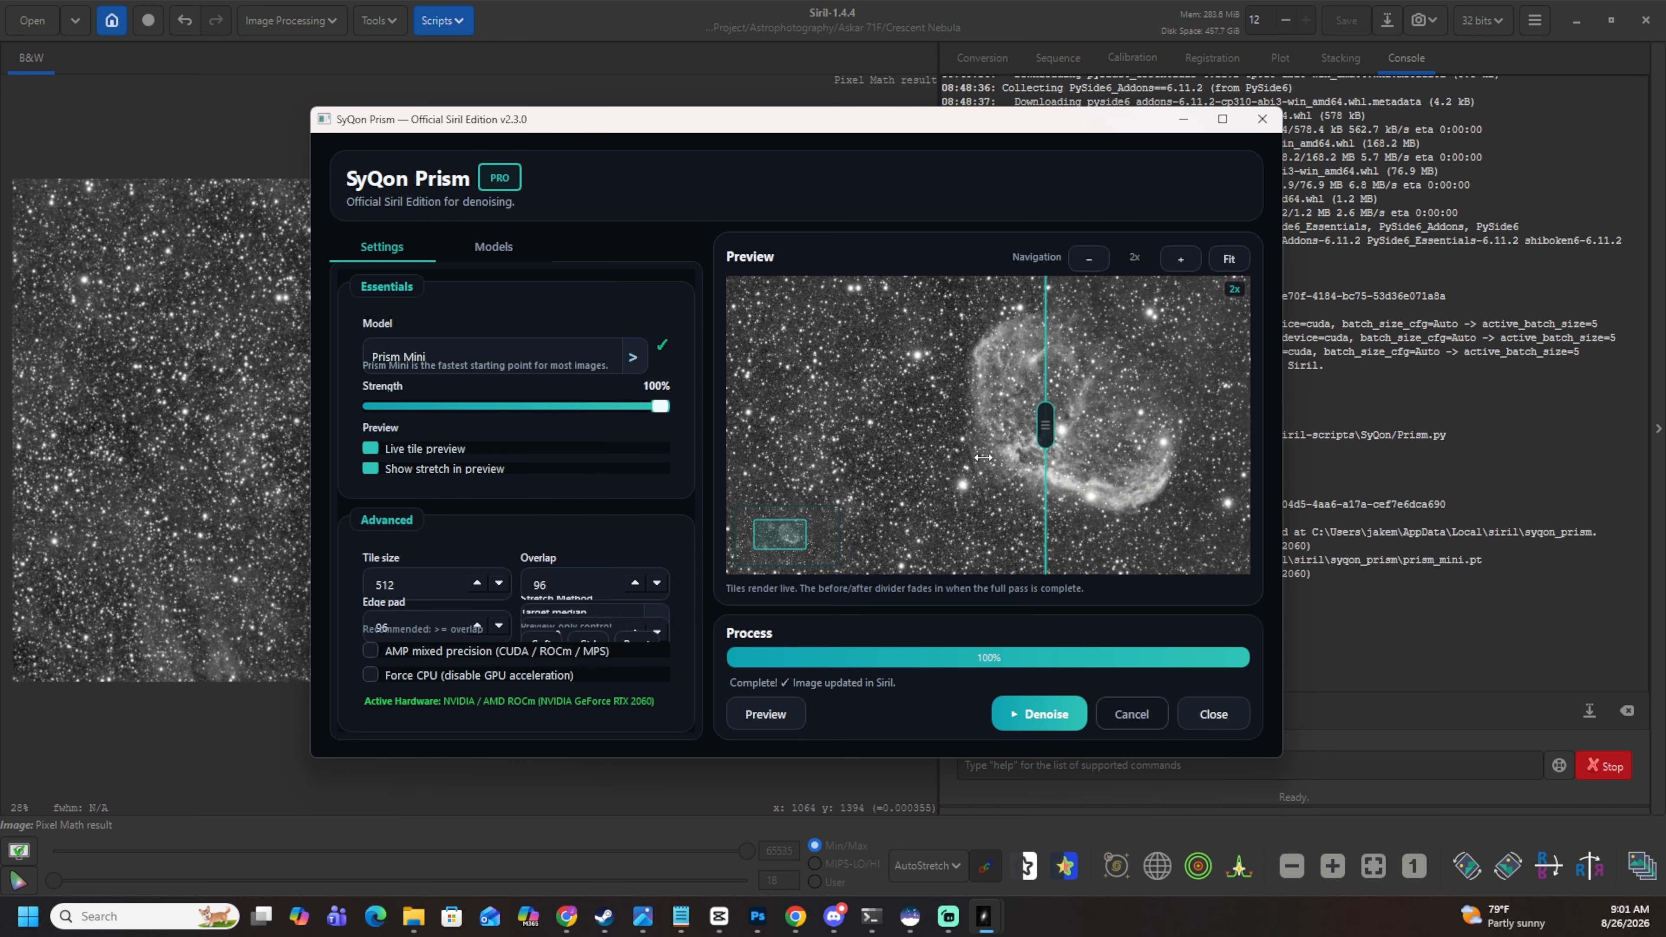
pyautogui.scroll(3, 1023, 523)
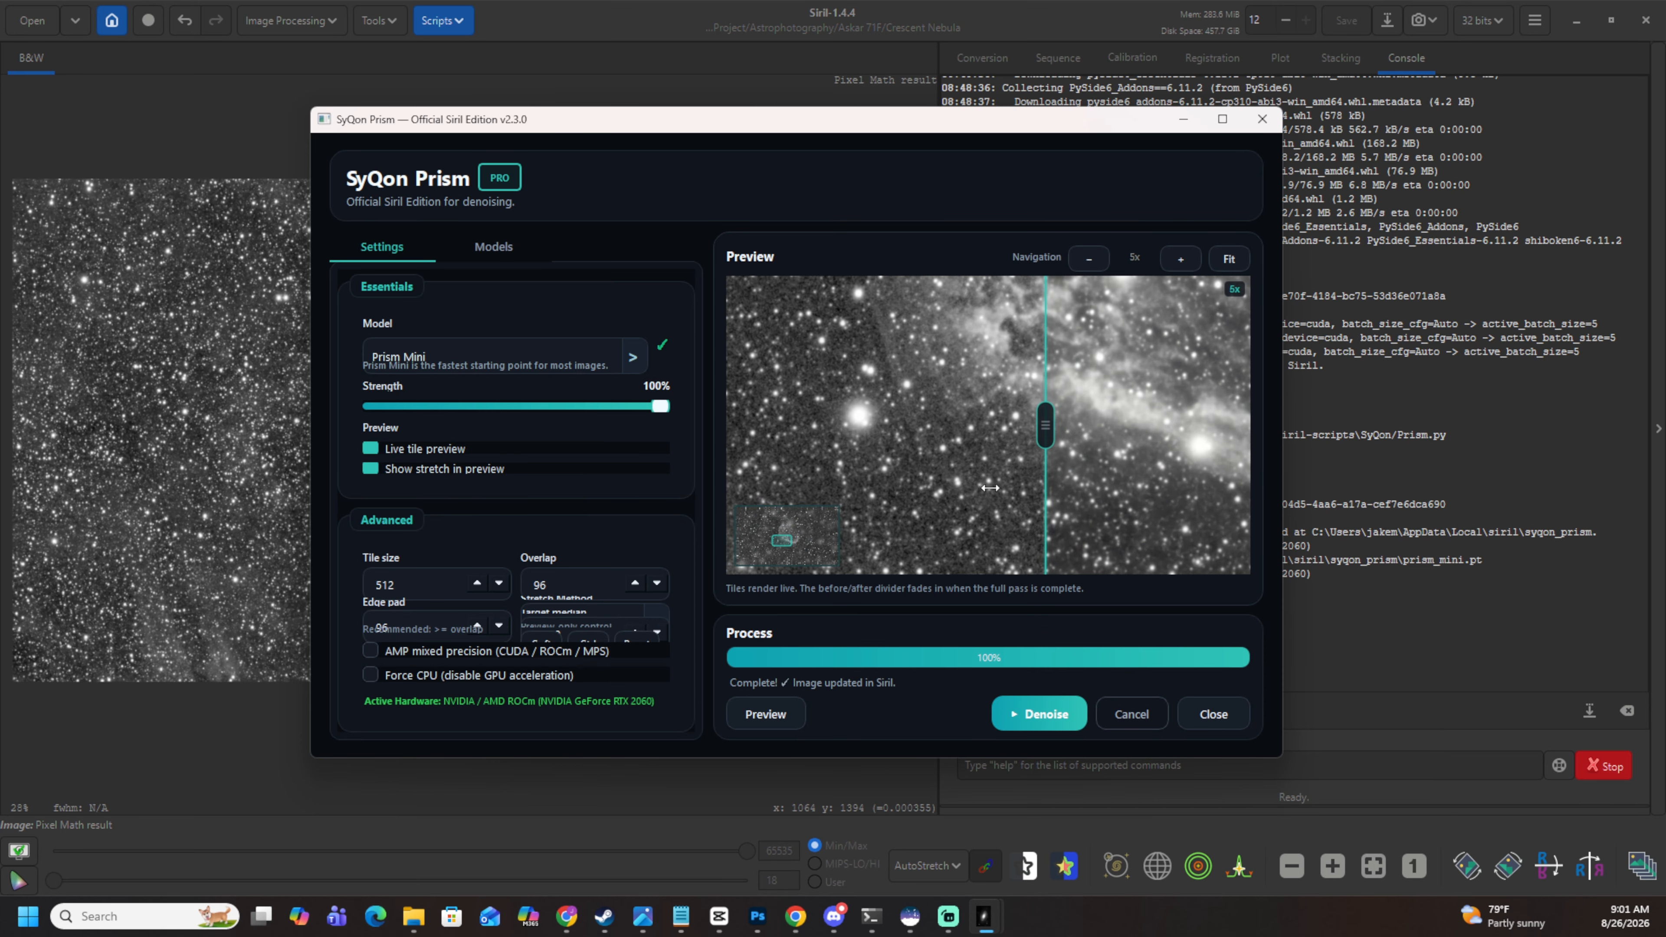
pyautogui.scroll(-1, 990, 488)
pyautogui.scroll(1, 982, 290)
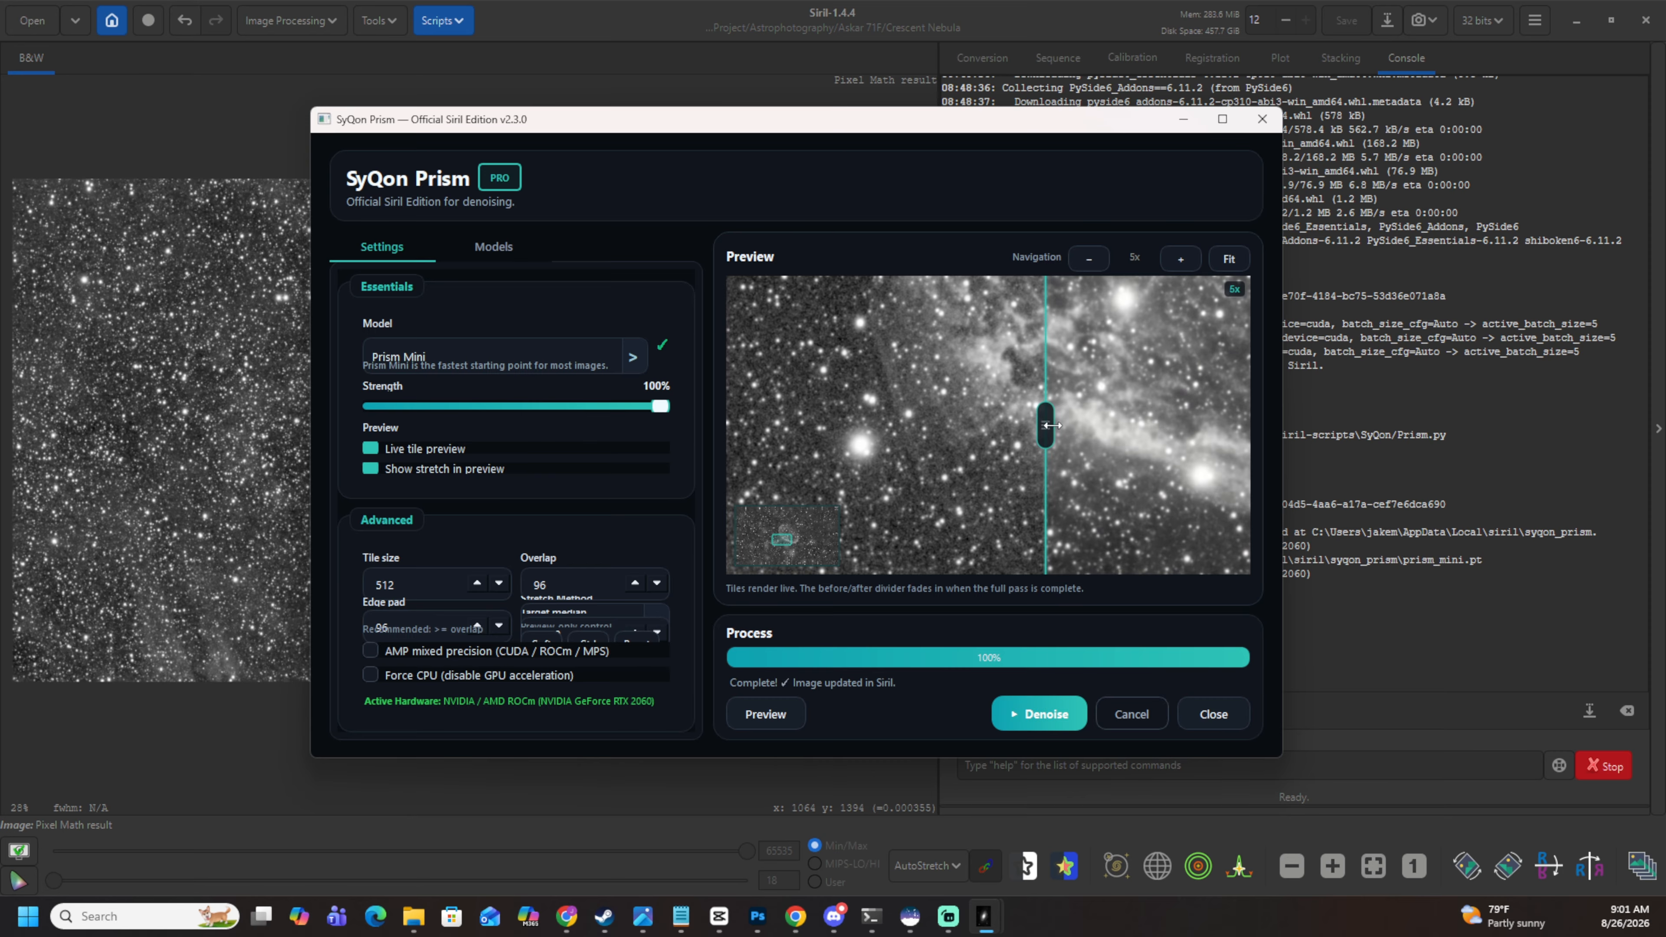
pyautogui.moveTo(1051, 425); pyautogui.dragTo(1114, 453)
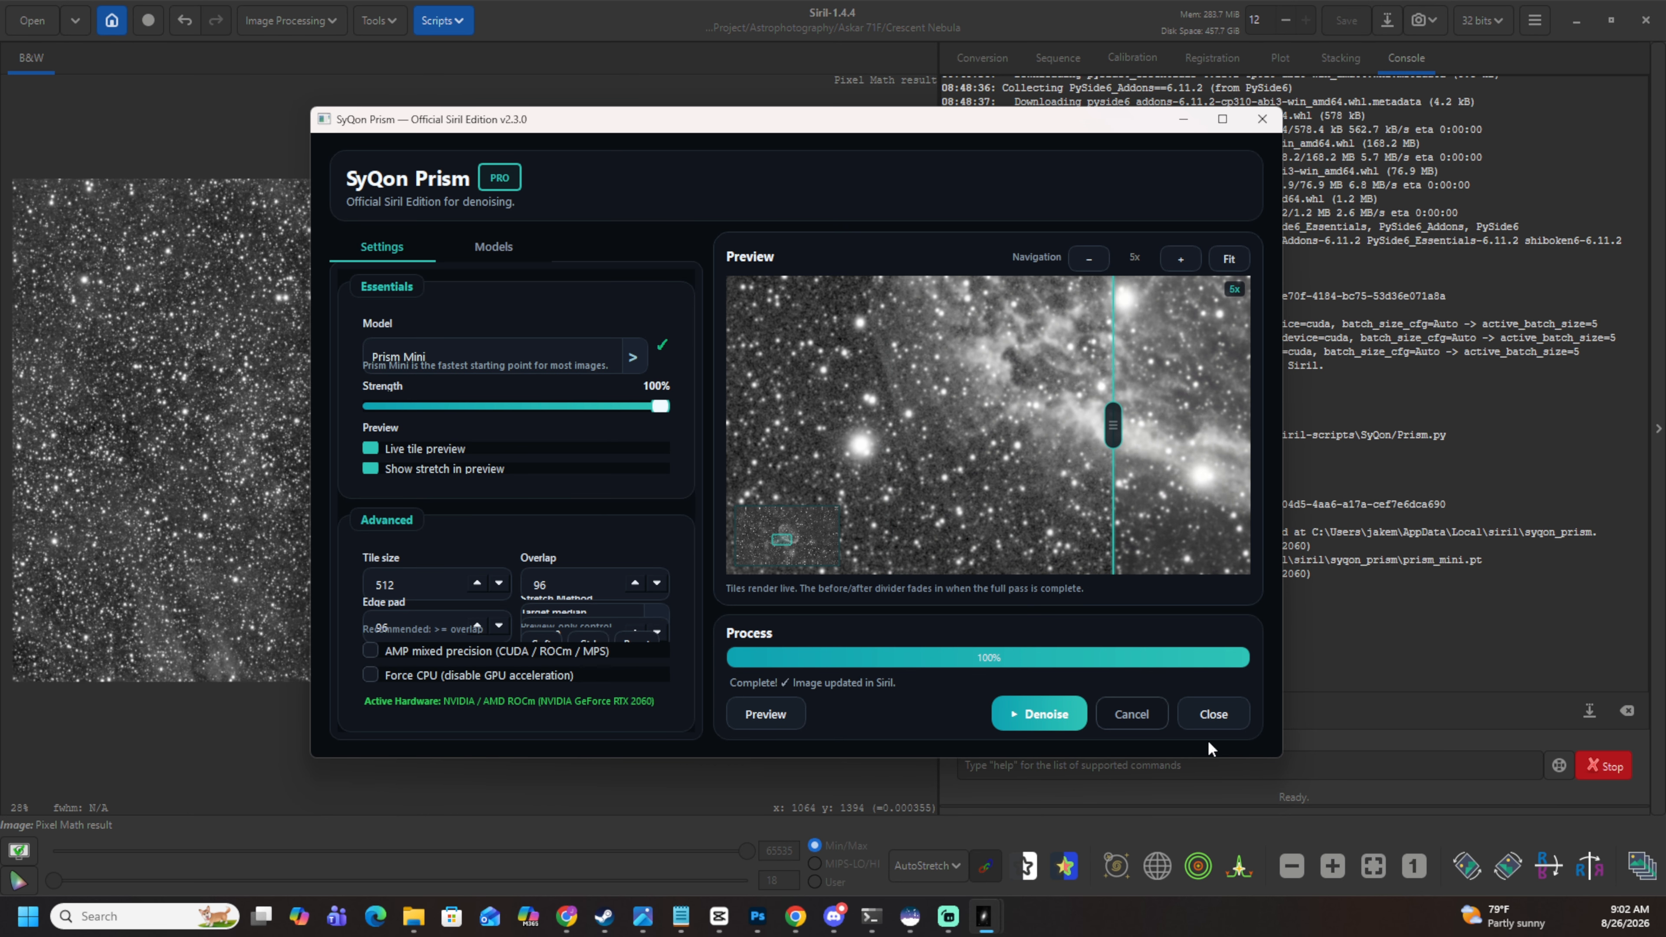
# Close the Prism denoising script and inspect the denoised nebula in the main image view.
pyautogui.click(1209, 716)
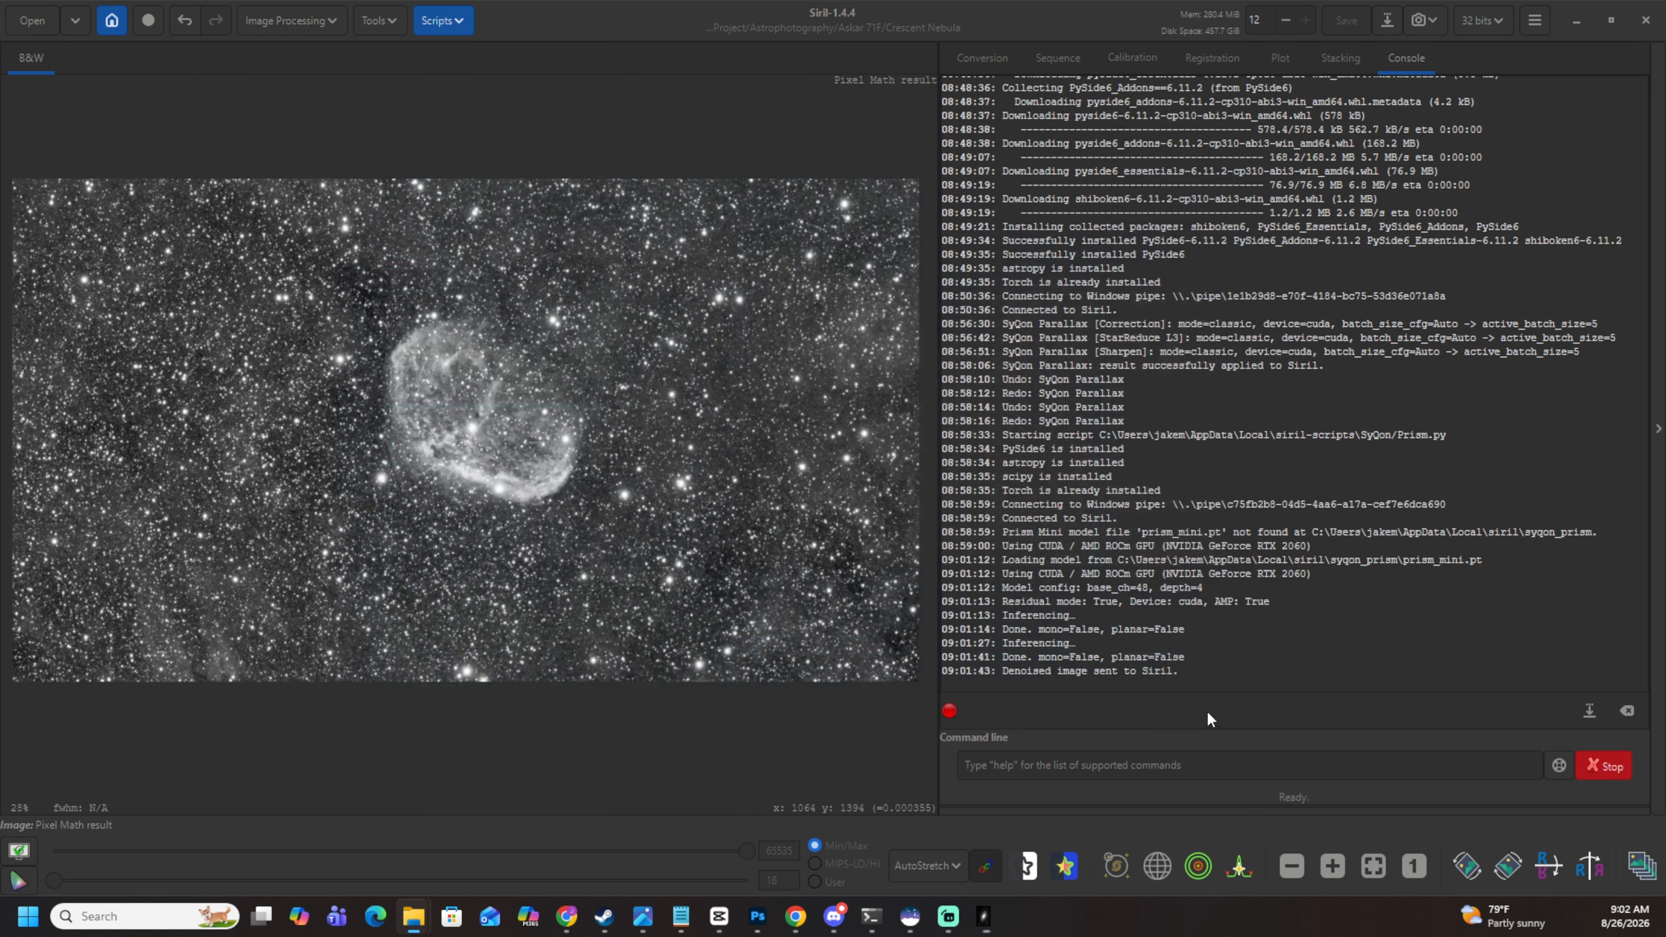
pyautogui.scroll(4, 417, 438)
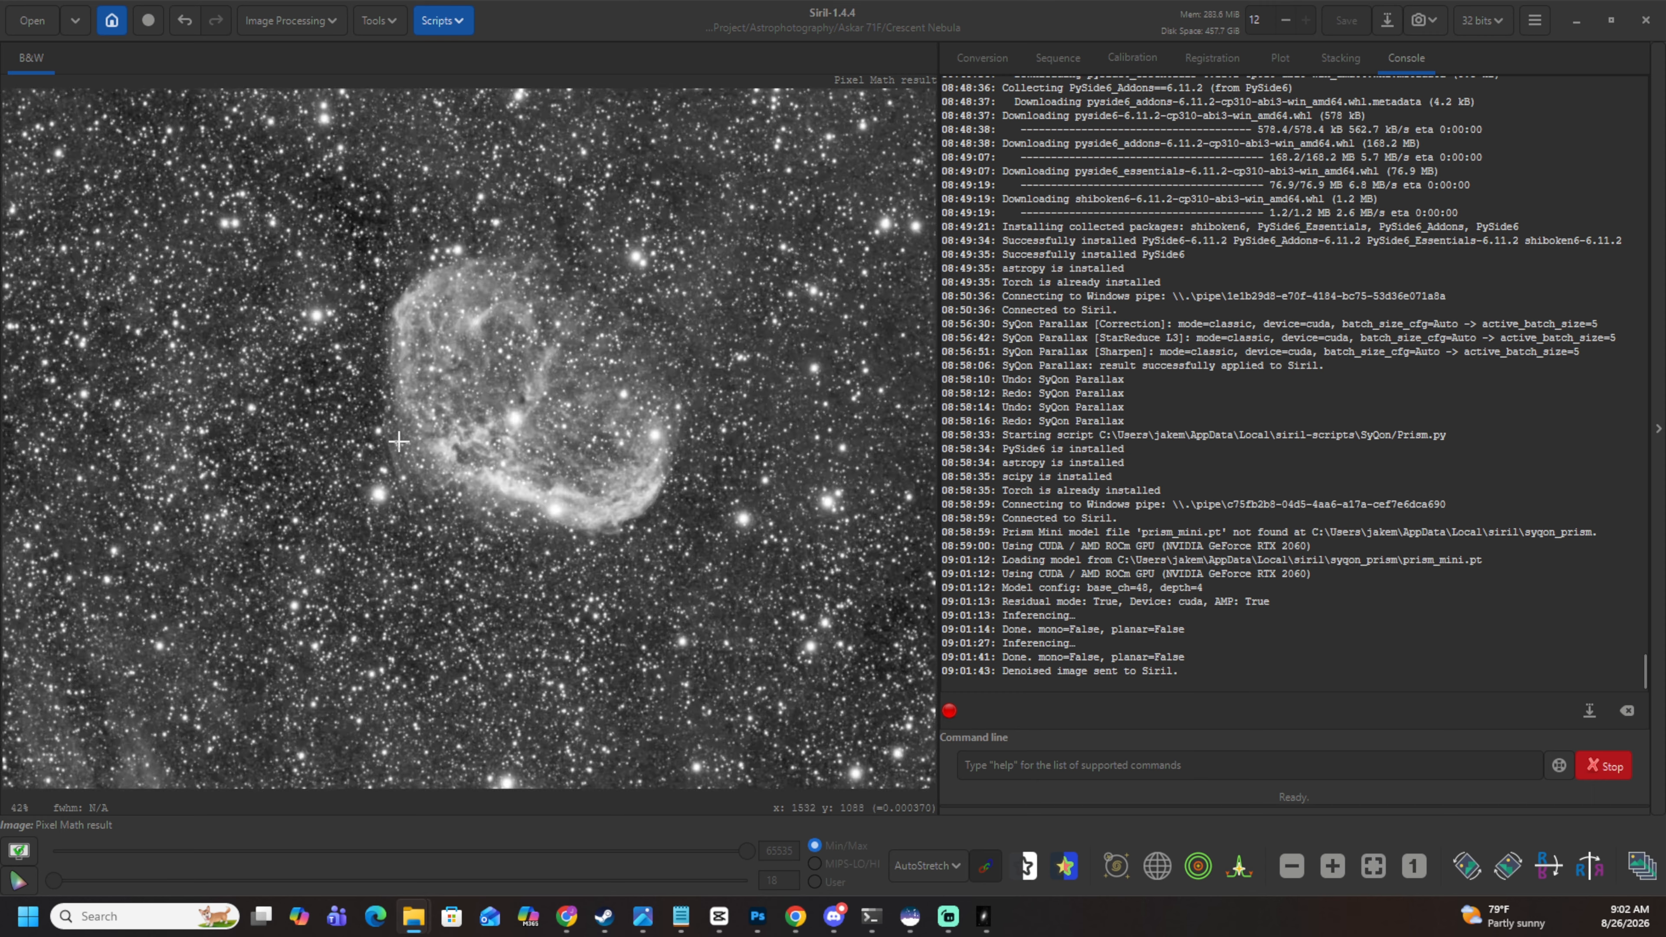
pyautogui.scroll(-4, 417, 438)
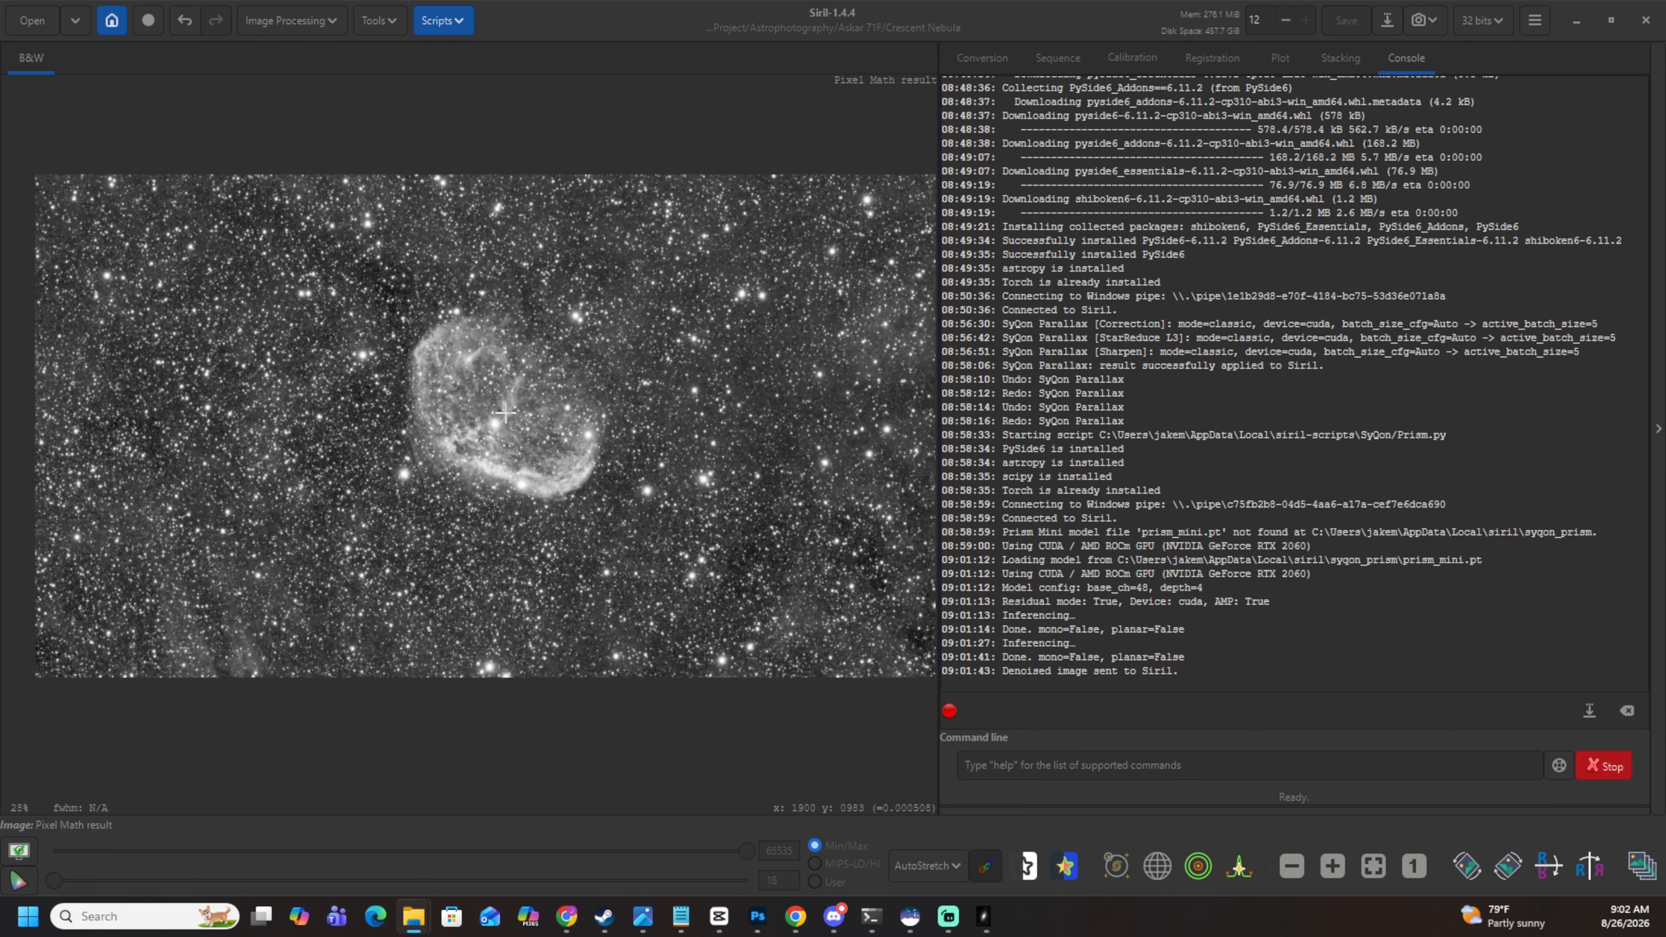
# Remove the stars with StarNet, with linear pre-stretch and star mask generation enabled.
pyautogui.click(306, 23)
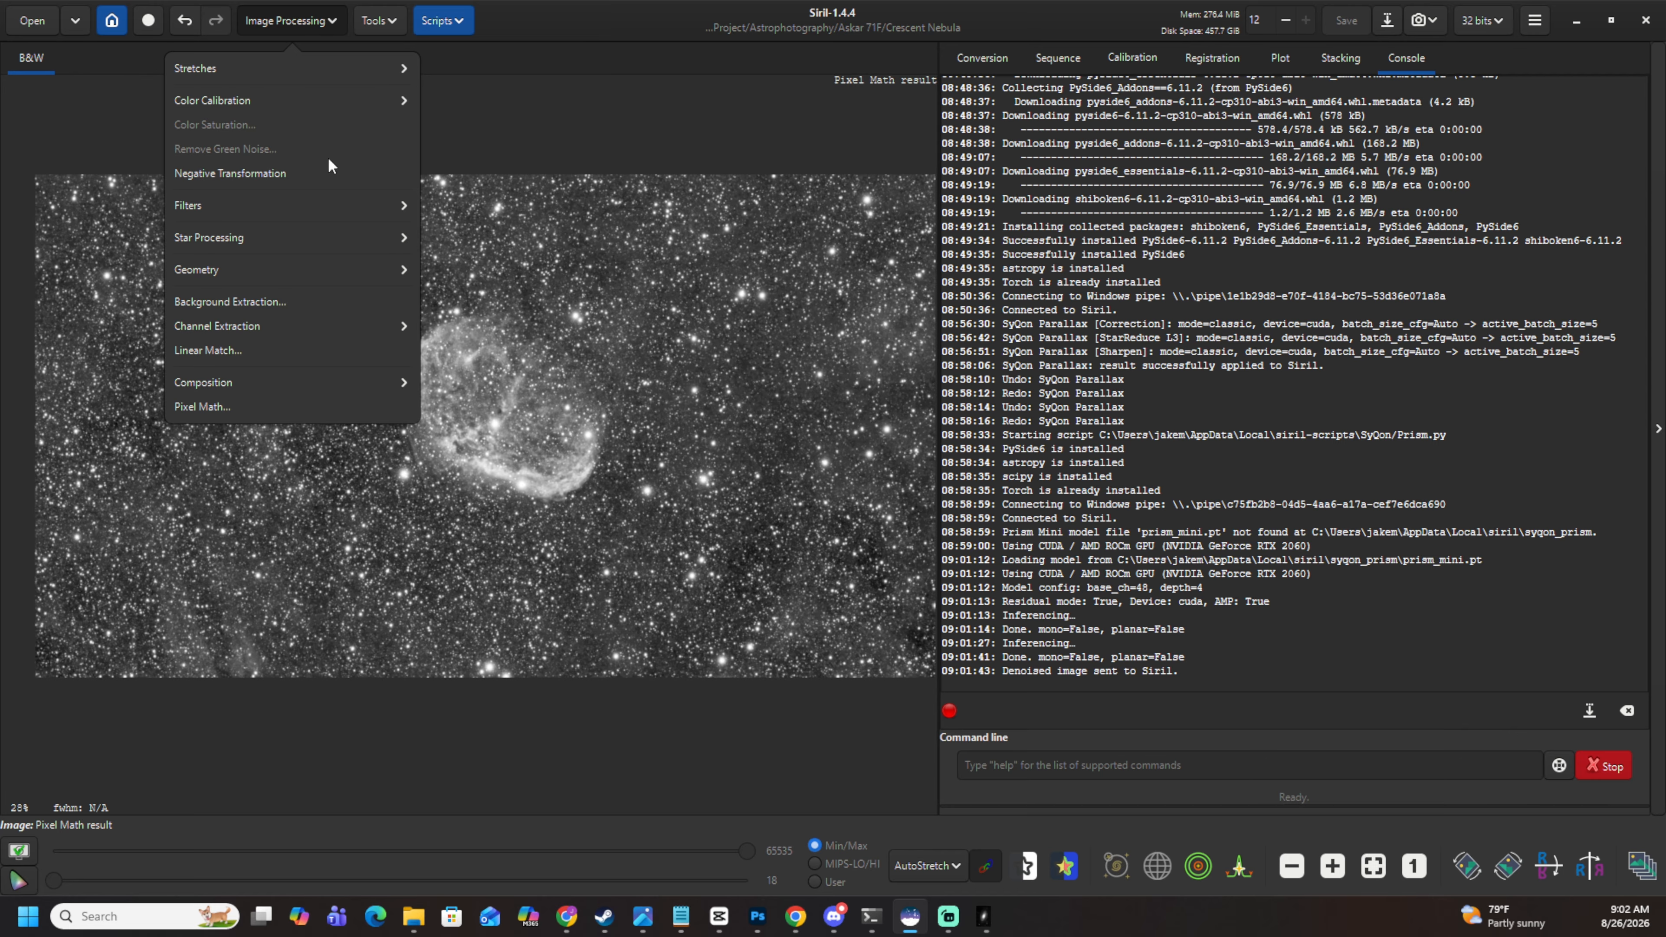
pyautogui.click(248, 239)
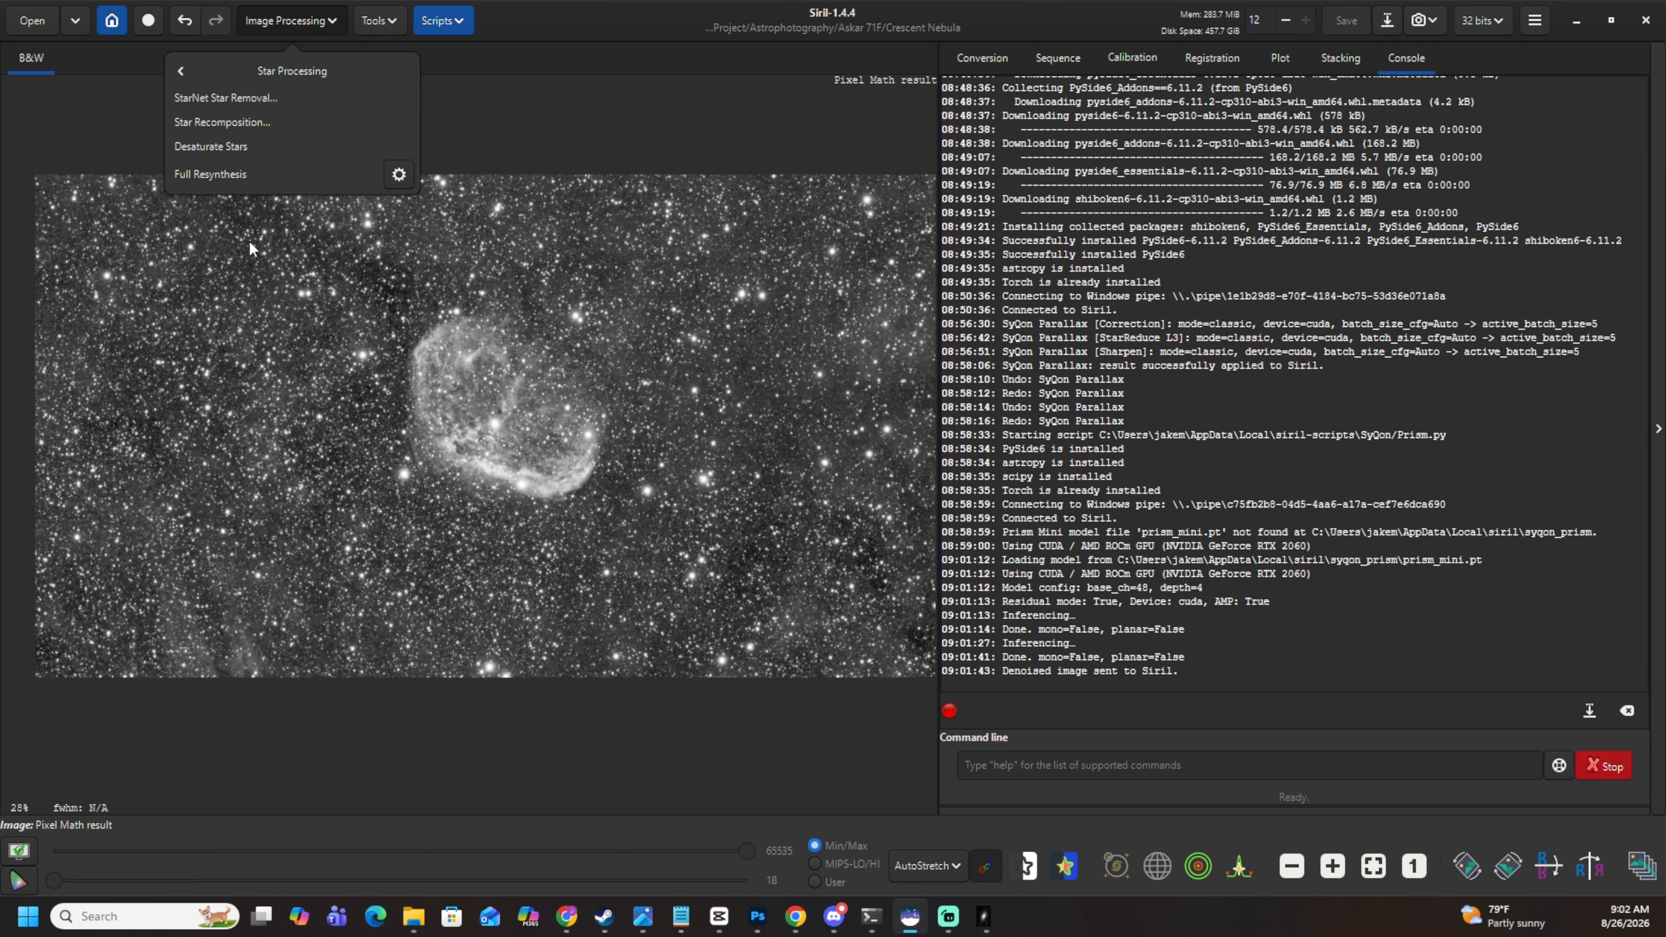
pyautogui.click(250, 99)
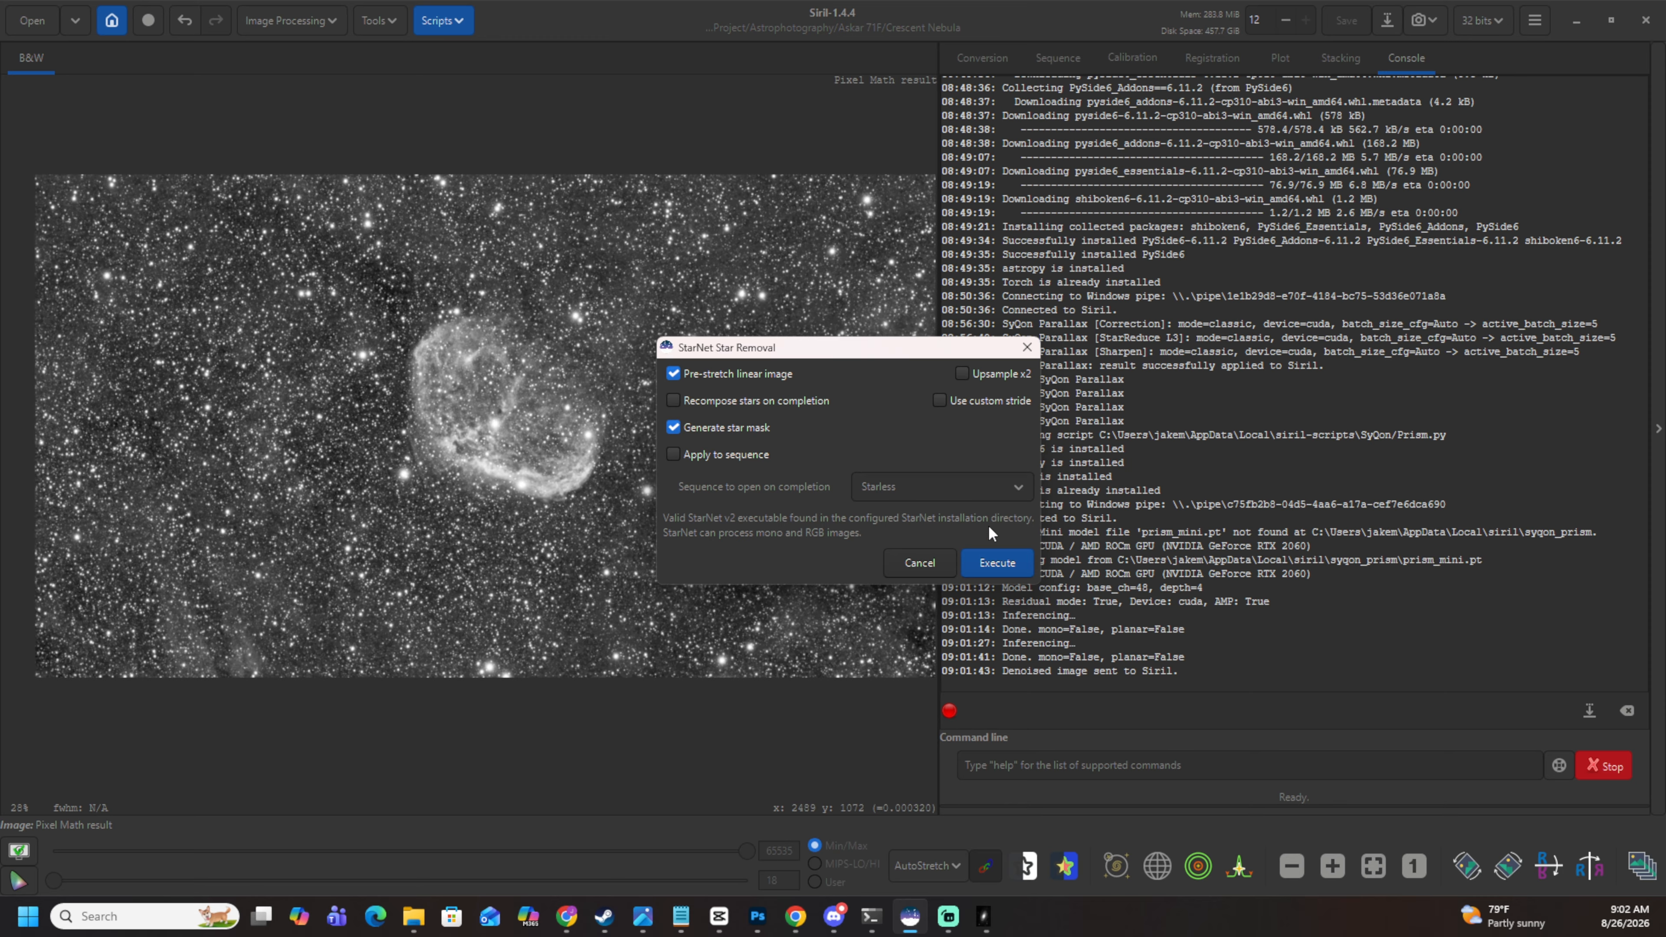
pyautogui.click(996, 563)
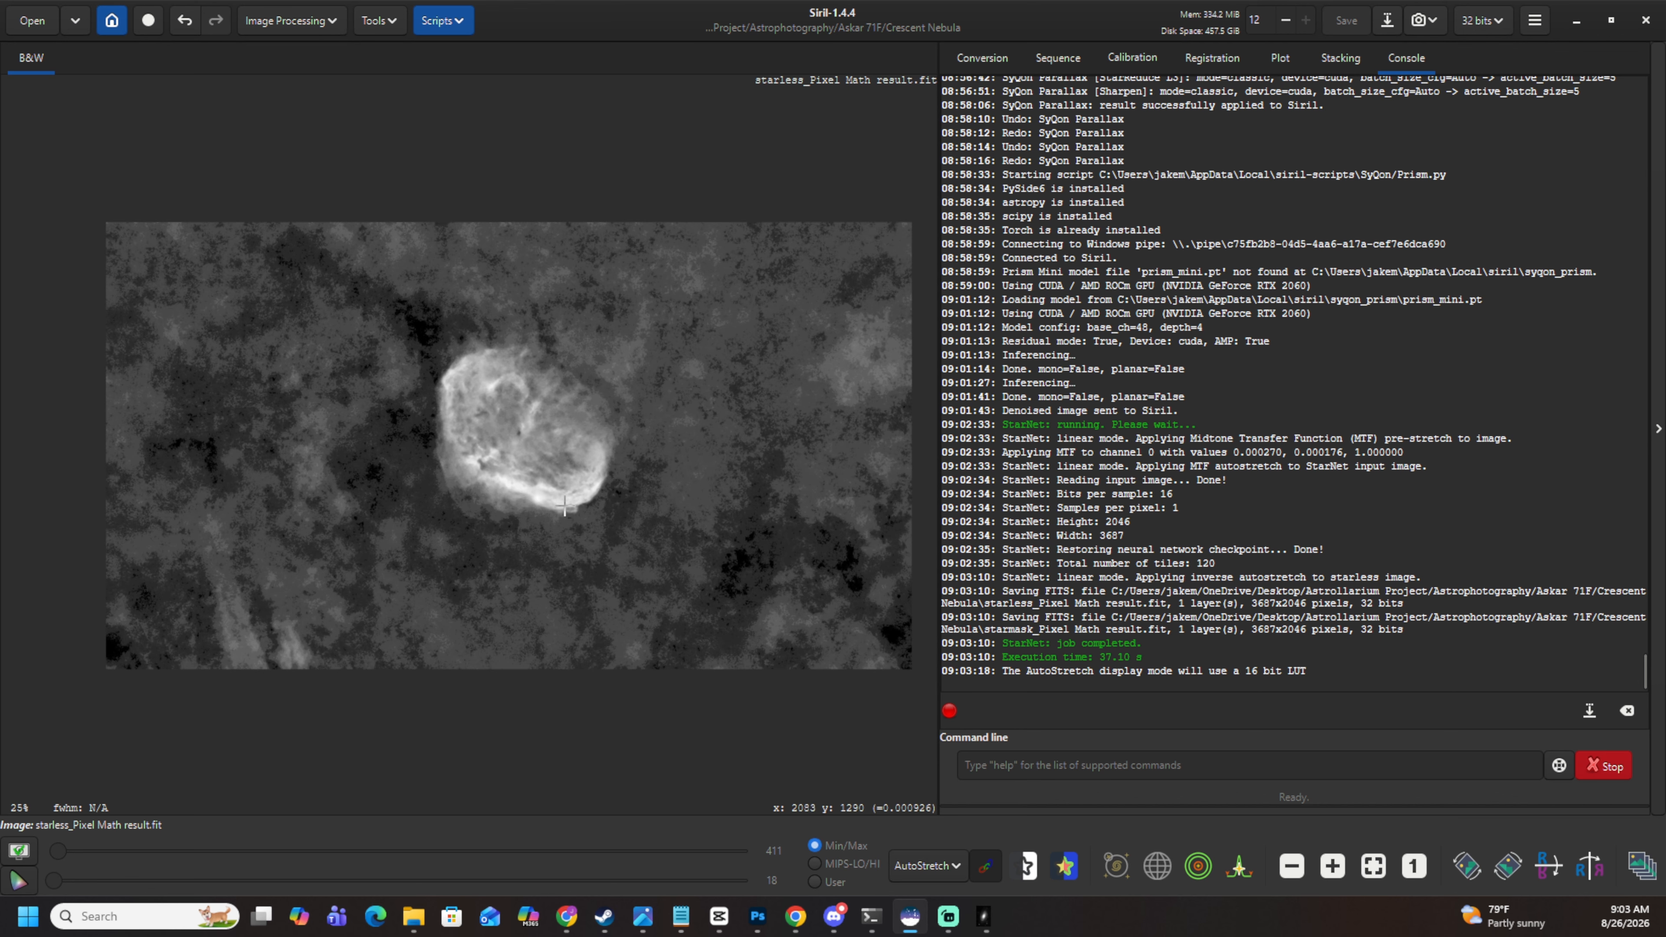
# Inspect the starless nebula up close and set the display mode to Linear.
pyautogui.scroll(1, 581, 489)
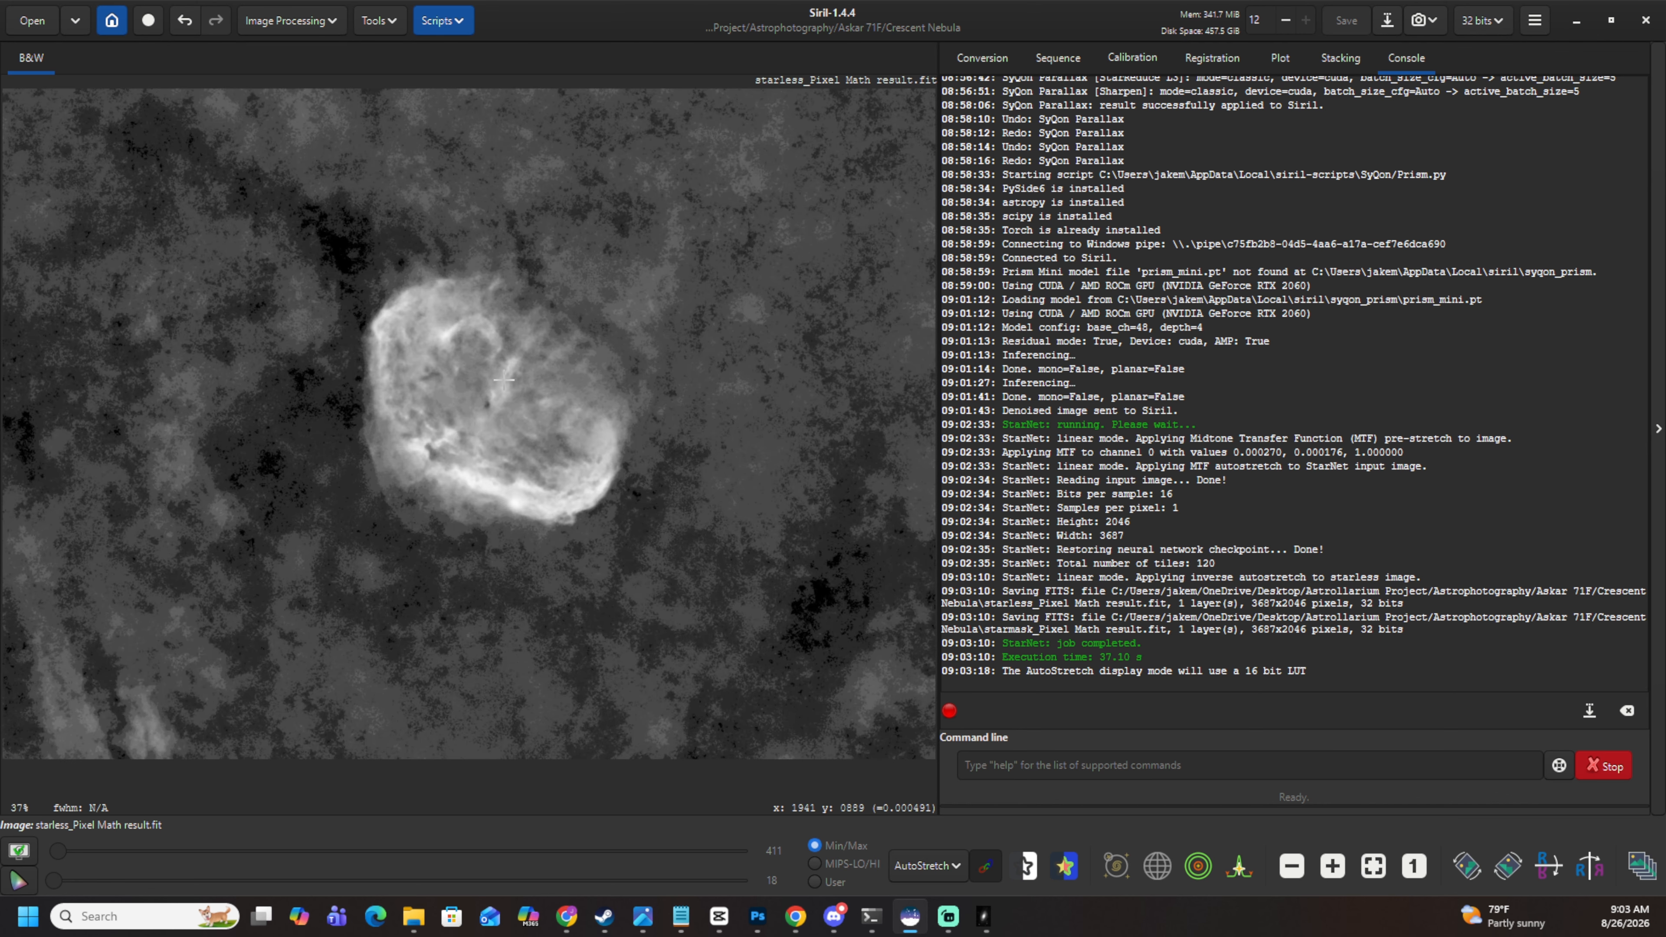
pyautogui.scroll(1, 475, 387)
pyautogui.scroll(1, 487, 420)
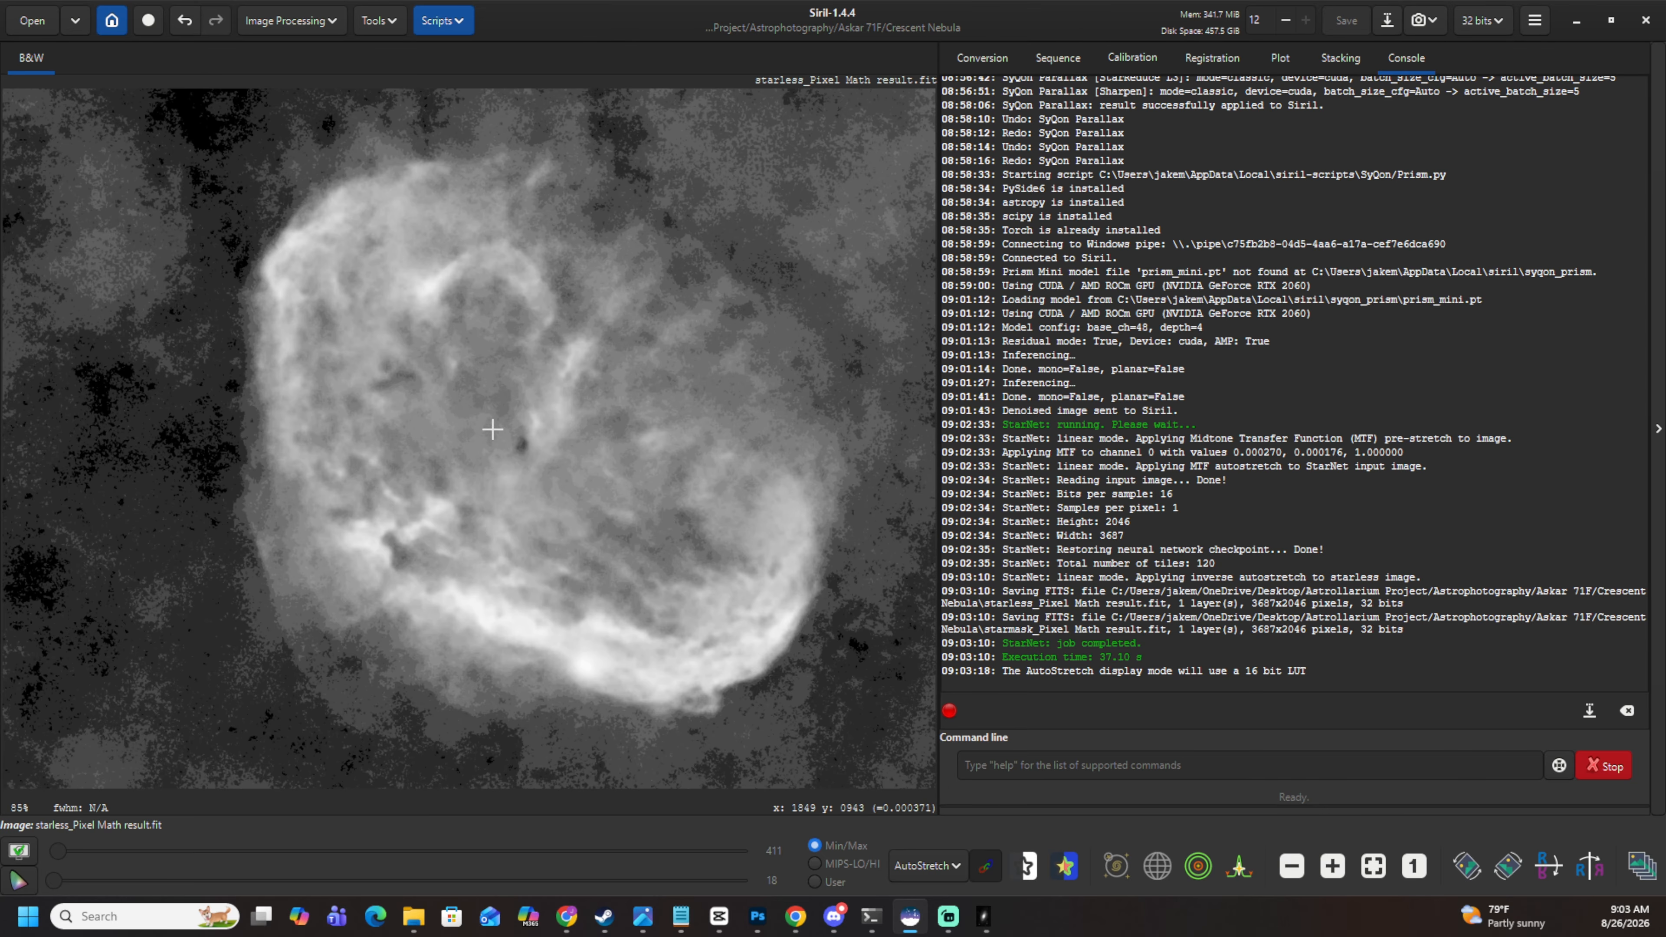
pyautogui.scroll(-1, 492, 429)
pyautogui.click(925, 867)
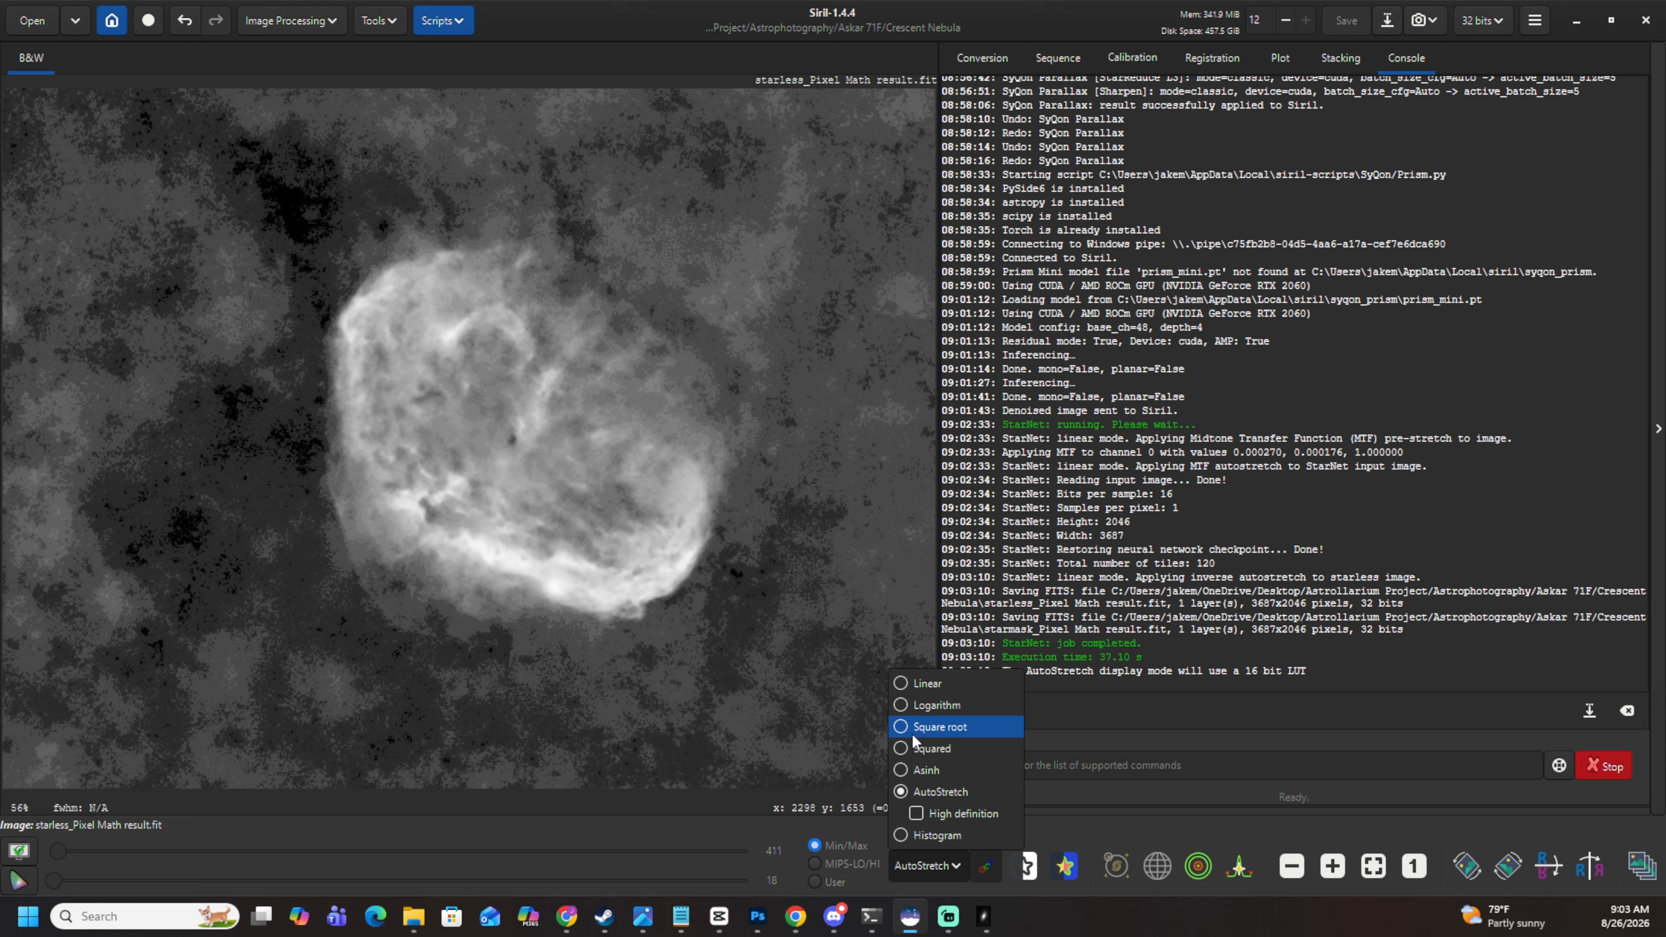
pyautogui.click(947, 690)
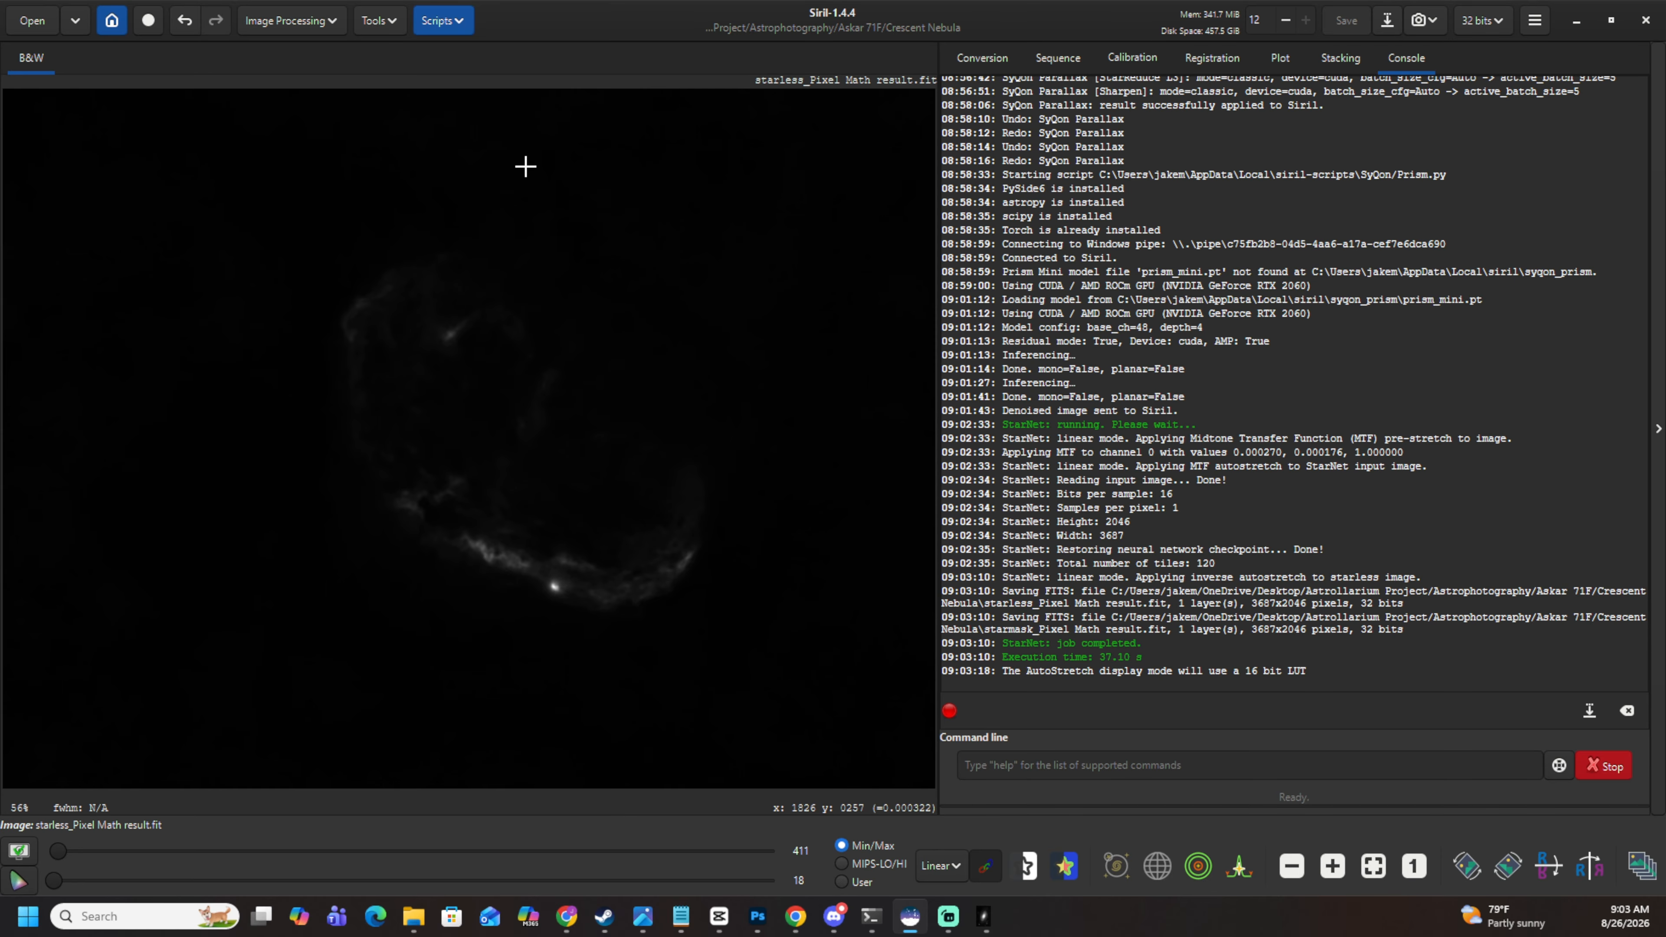
# Launch the VeraLux HyperMetric Stretch script for the starless image and move its window clear of the nebula.
pyautogui.click(468, 21)
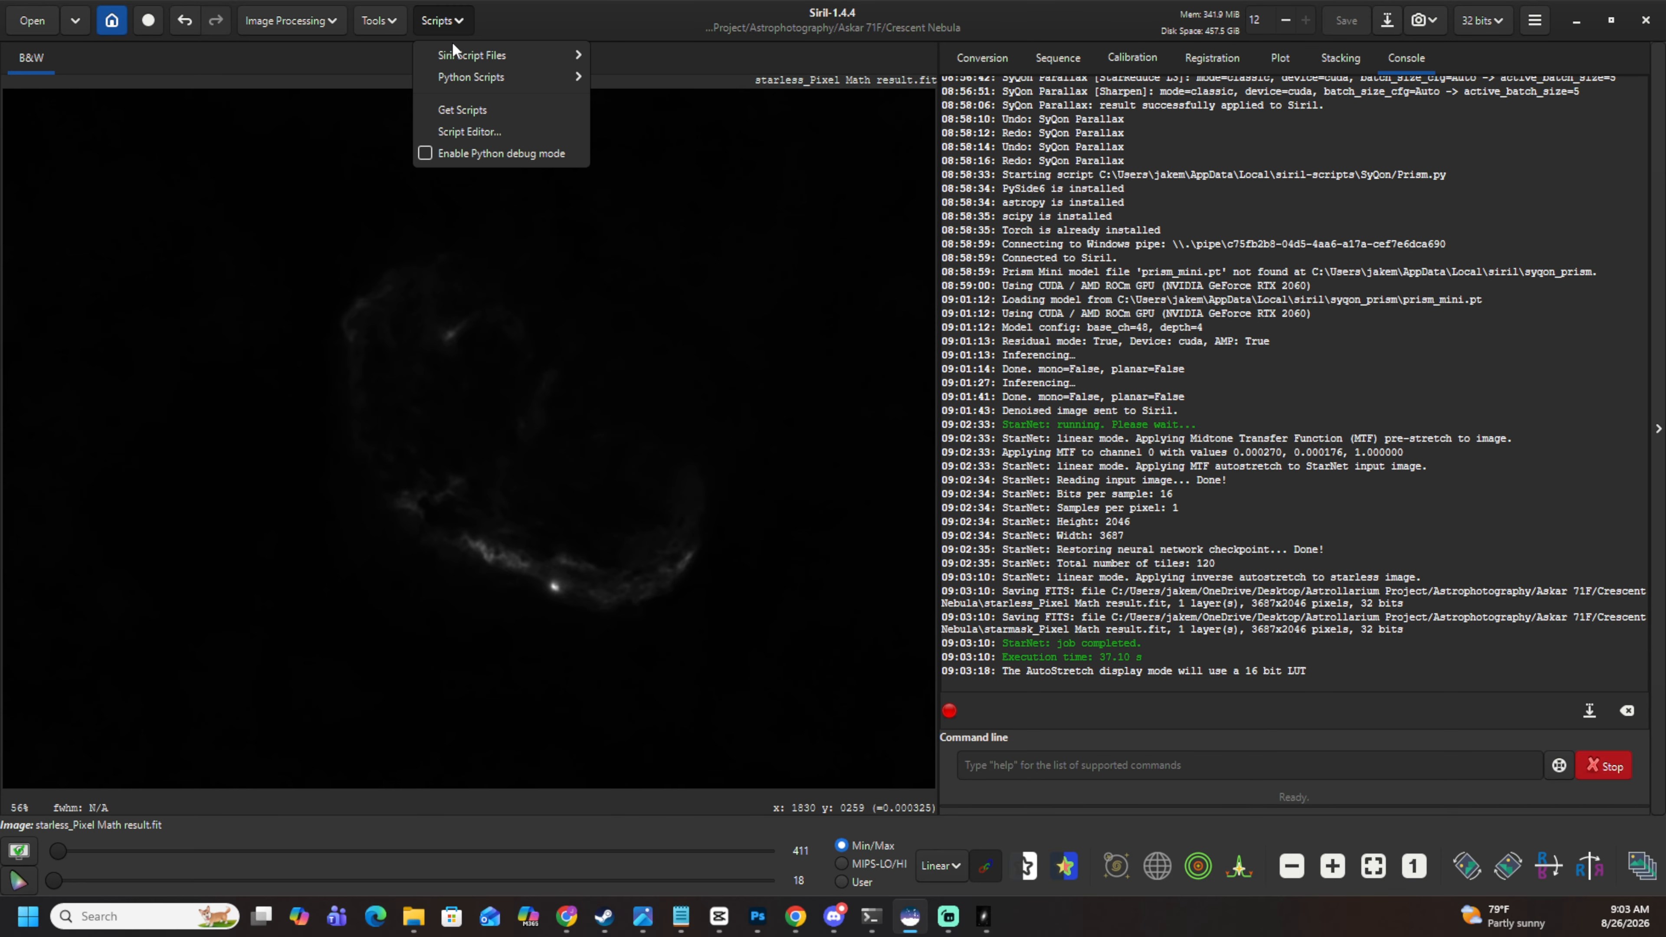
pyautogui.moveTo(491, 87)
pyautogui.moveTo(661, 165)
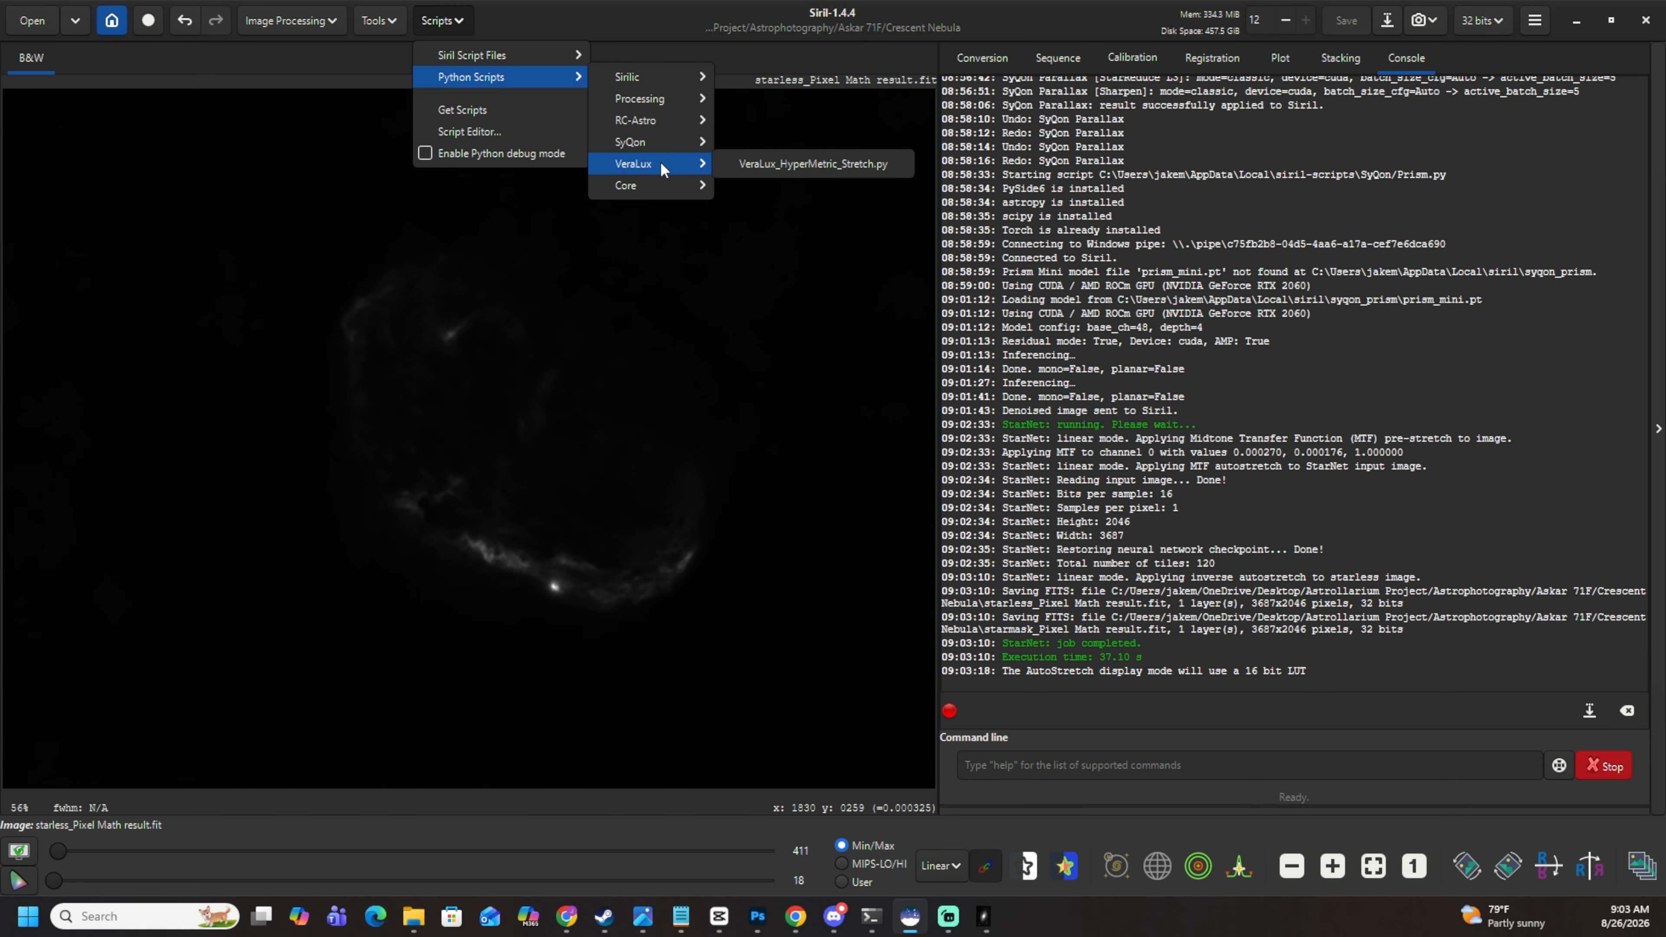
pyautogui.click(800, 165)
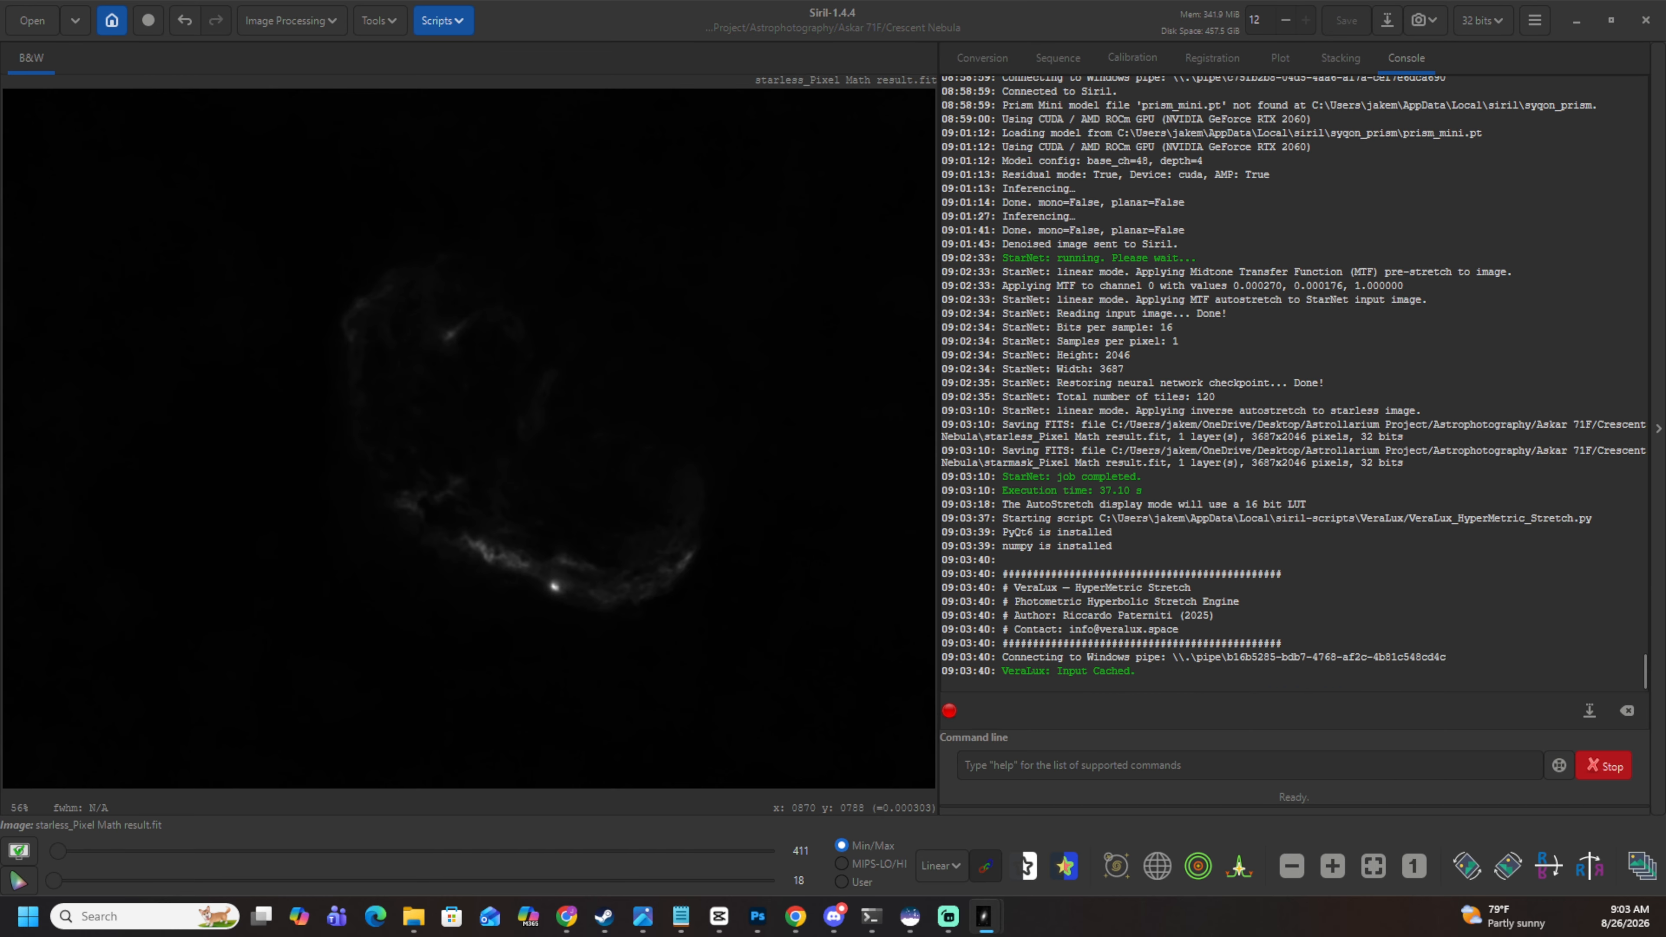
pyautogui.moveTo(259, 201); pyautogui.dragTo(1006, 196)
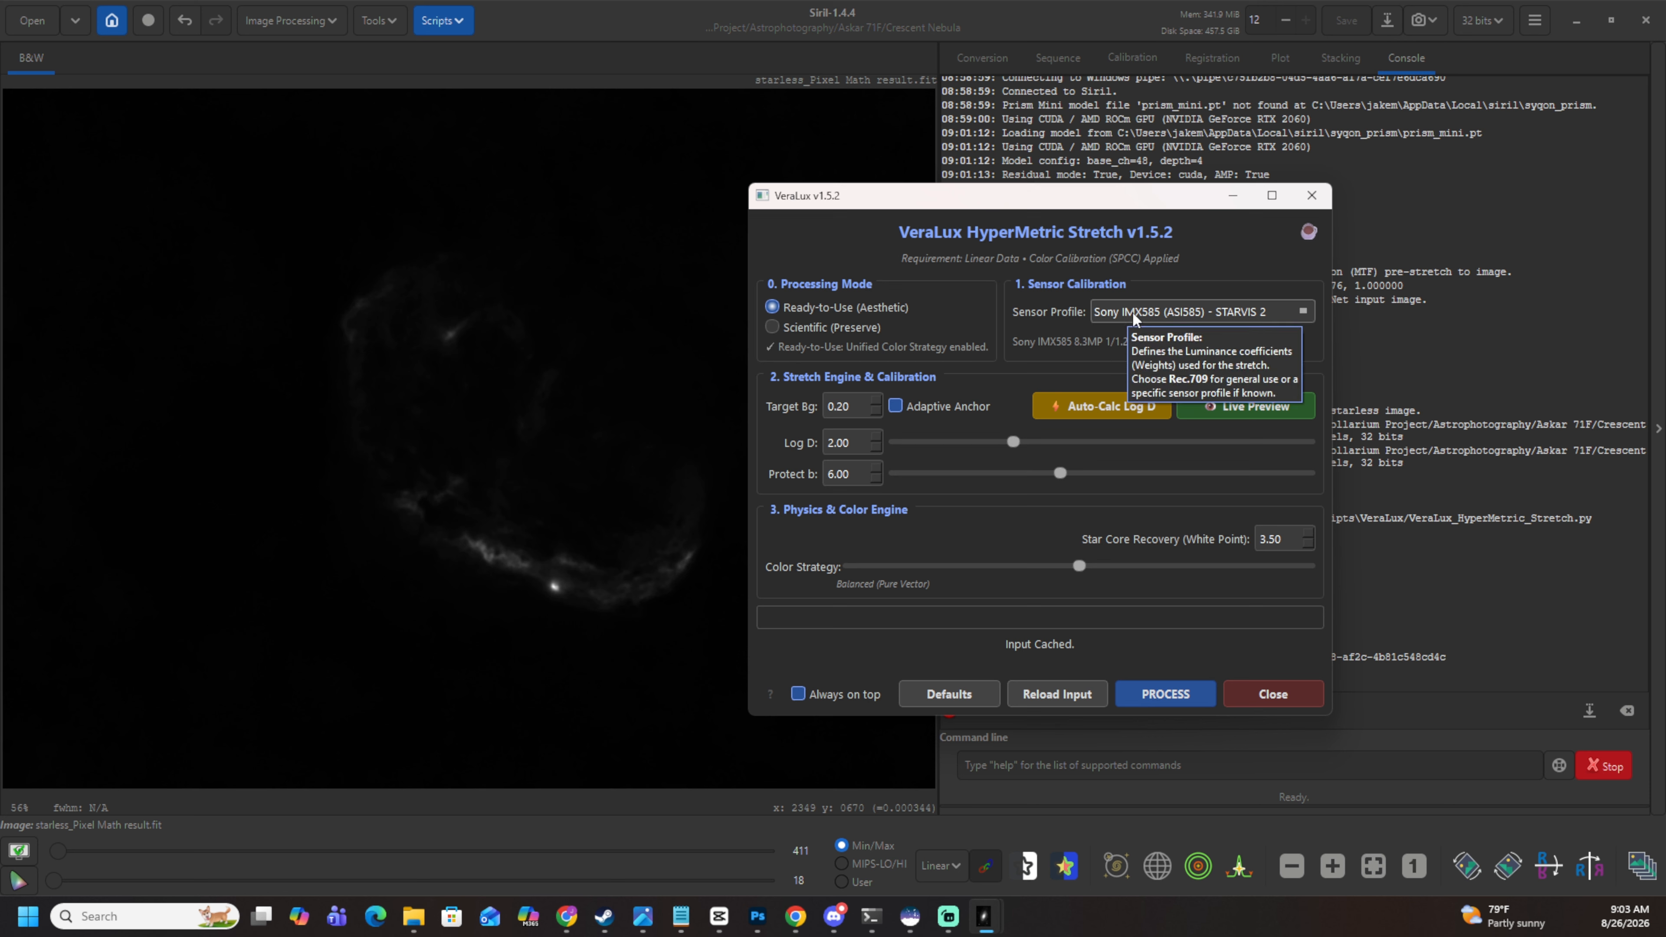
# Keep the Sony IMX585 (ASI585) - STARVIS 2 sensor profile and auto-calculate Log D for a 0.20 target background.
pyautogui.click(1115, 309)
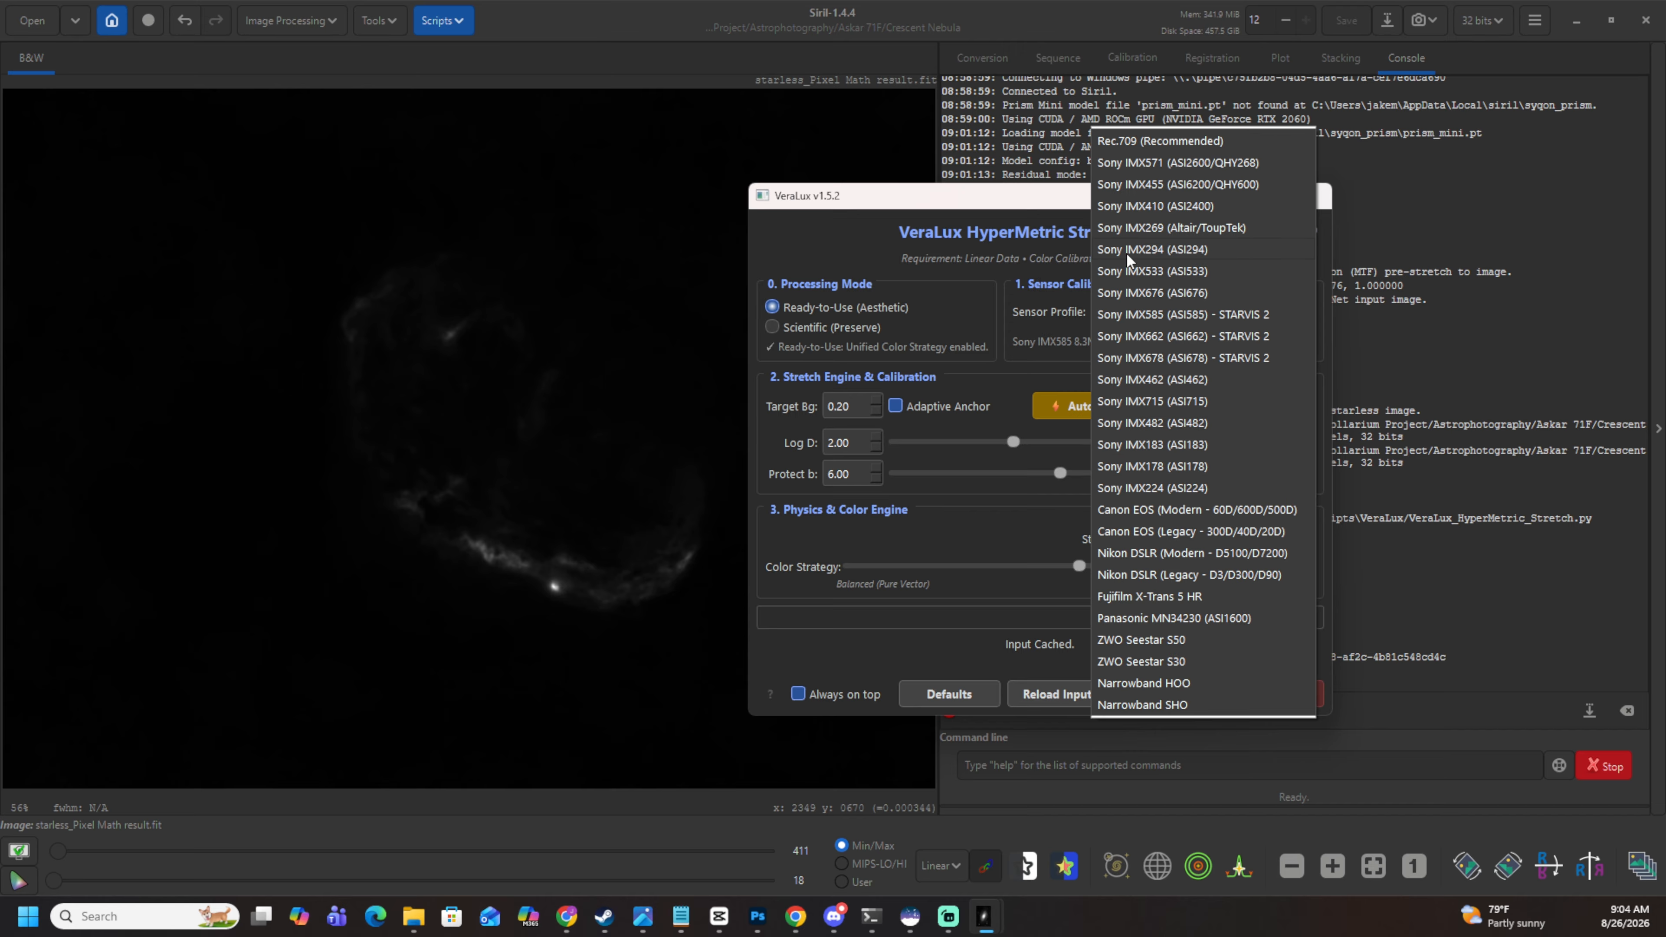
pyautogui.click(973, 510)
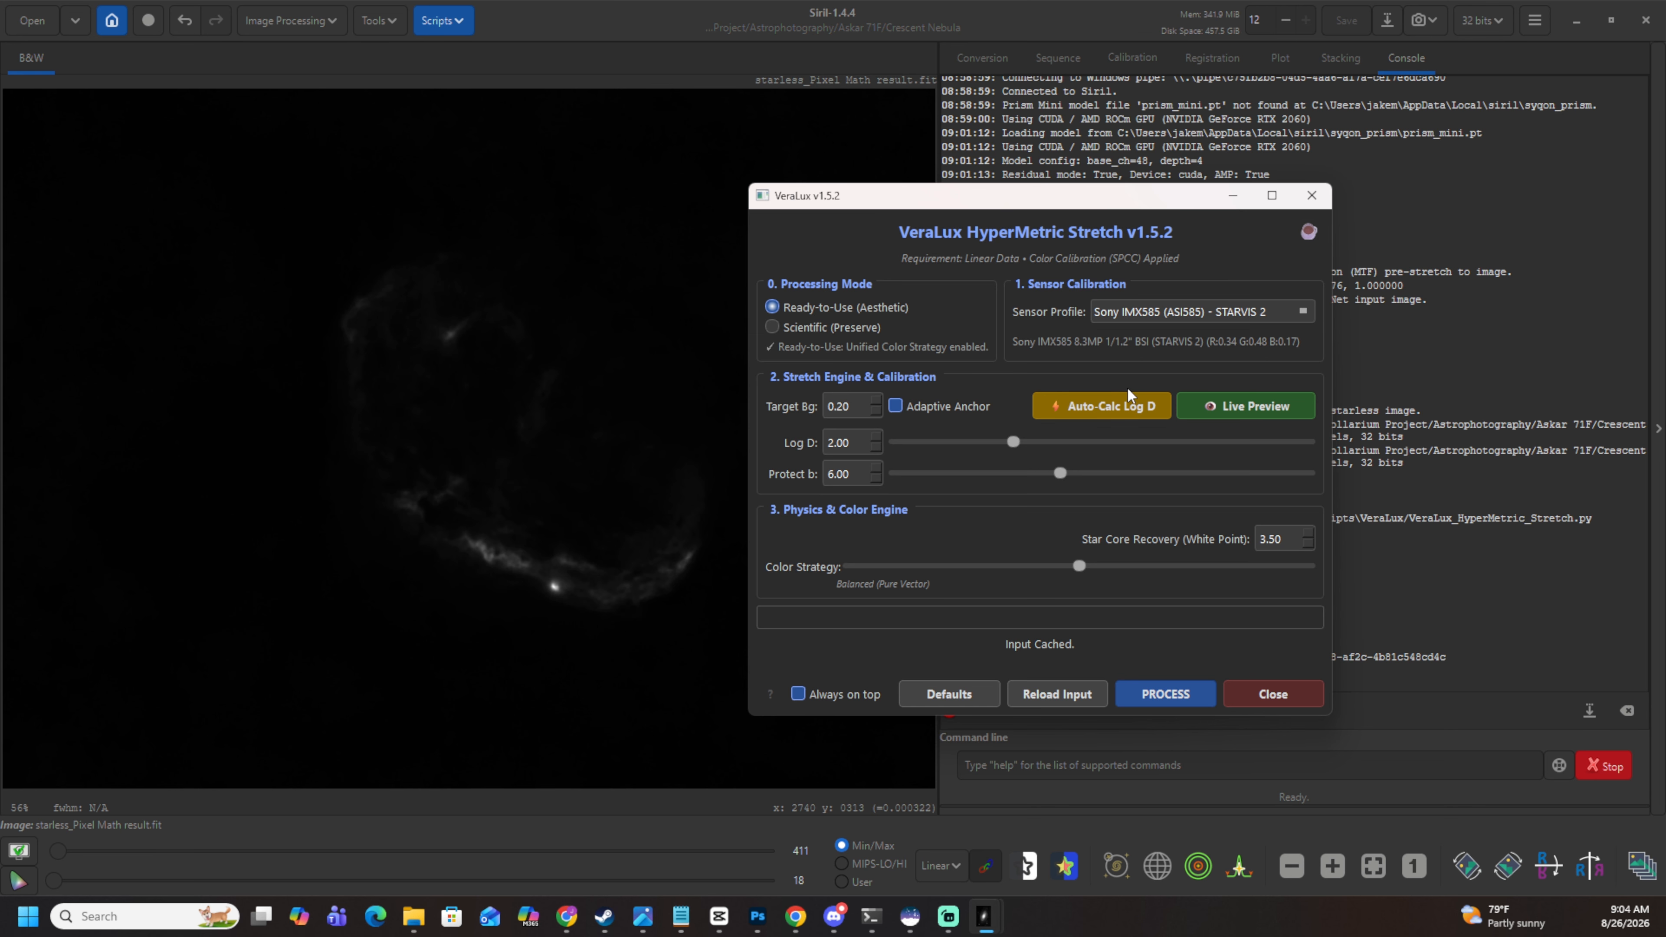
pyautogui.click(1146, 412)
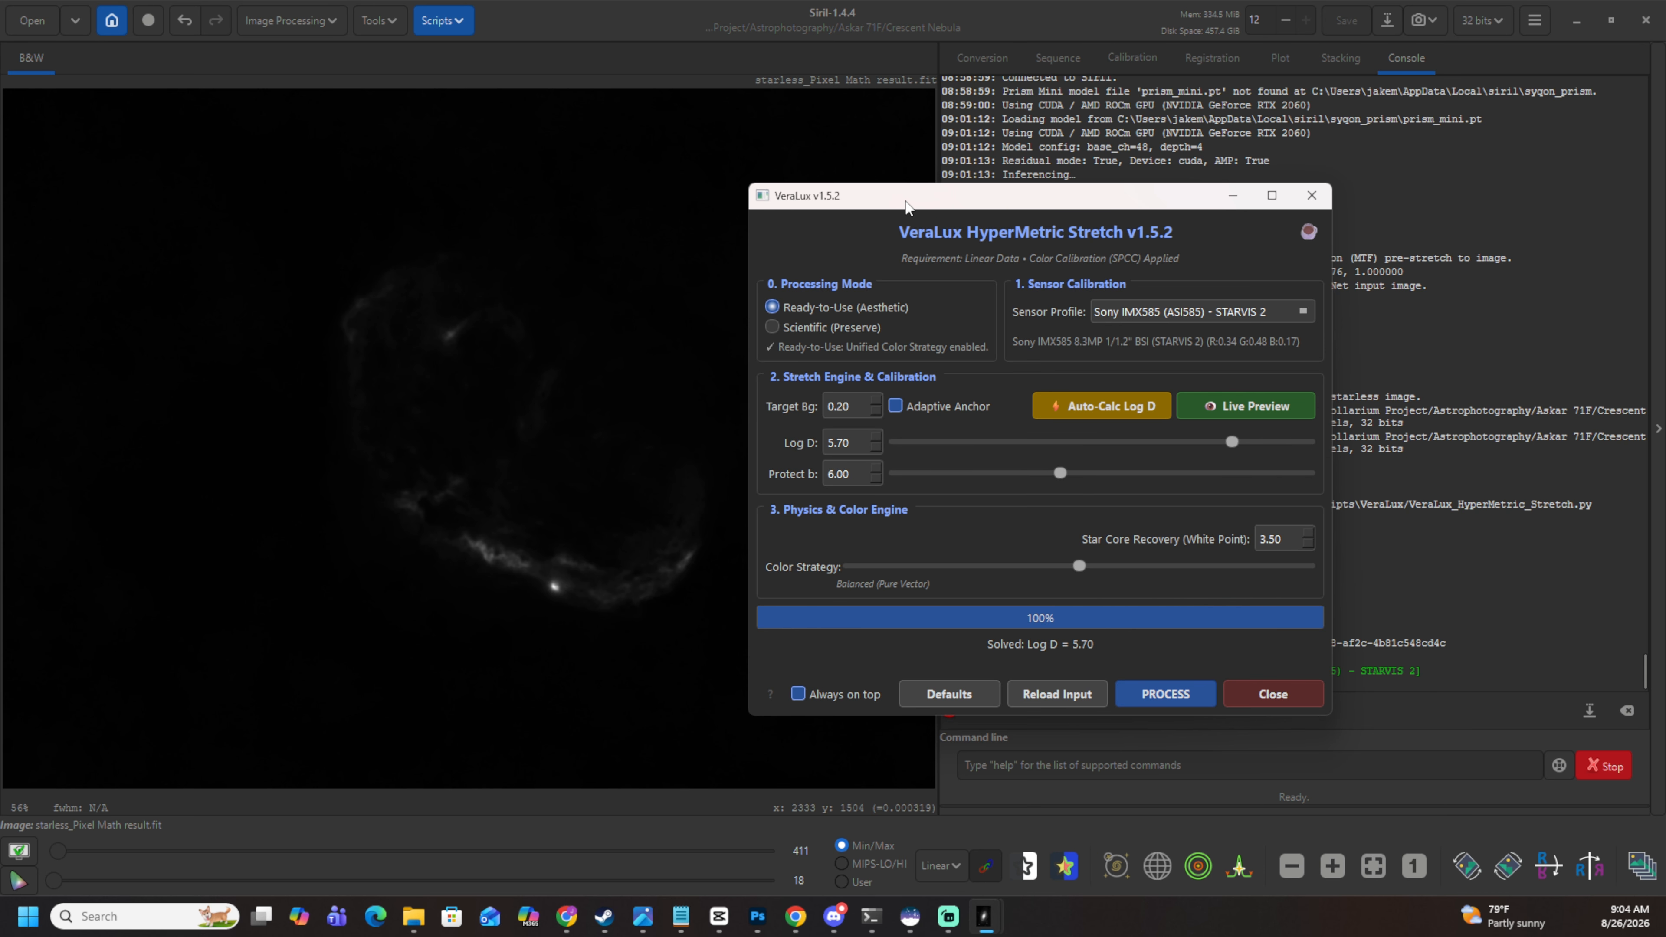
pyautogui.moveTo(912, 202); pyautogui.dragTo(1077, 206)
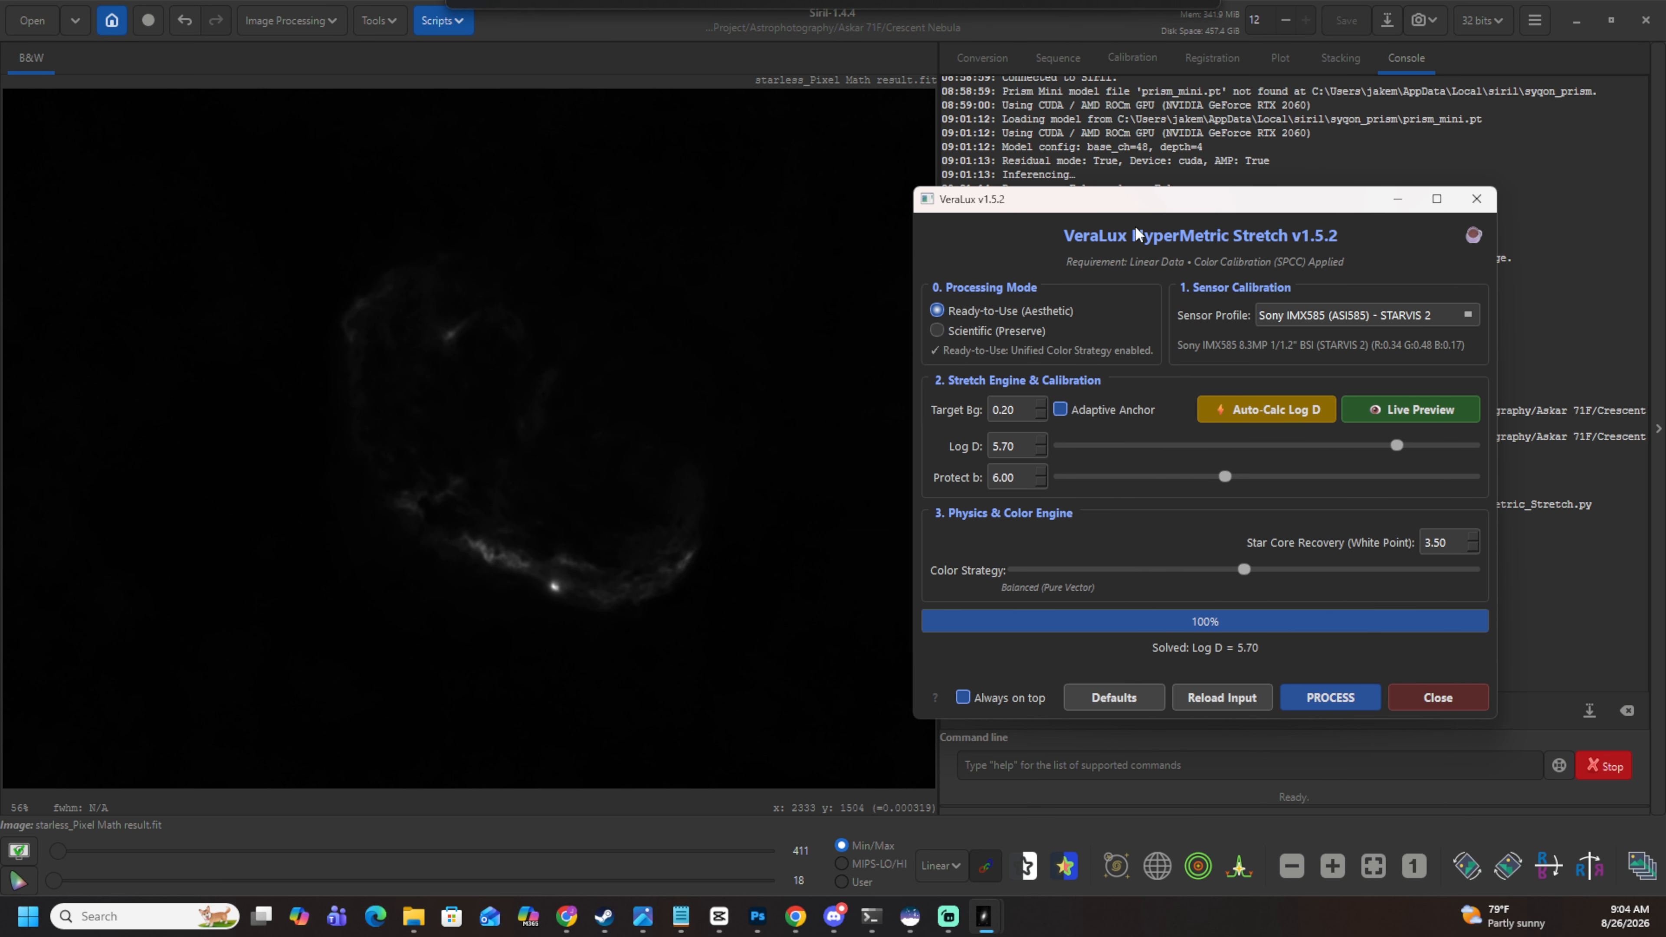
# Examine the stretched nebula and background in the VeraLux live preview at several magnifications, and close the preview.
pyautogui.click(1434, 414)
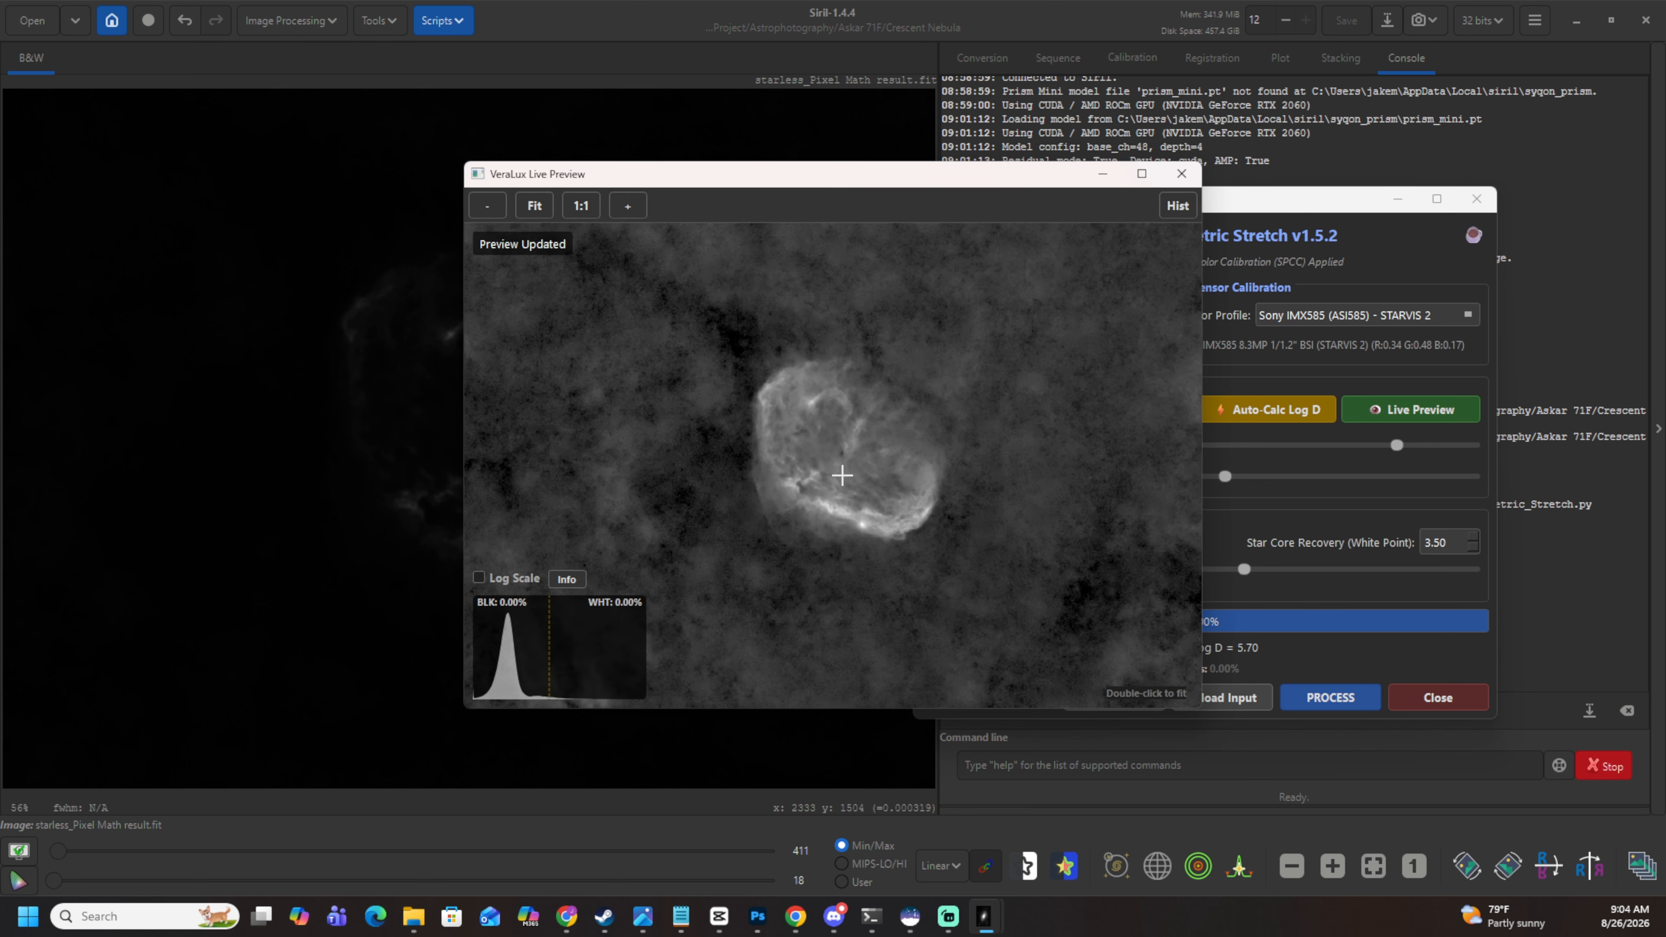
pyautogui.scroll(3, 842, 475)
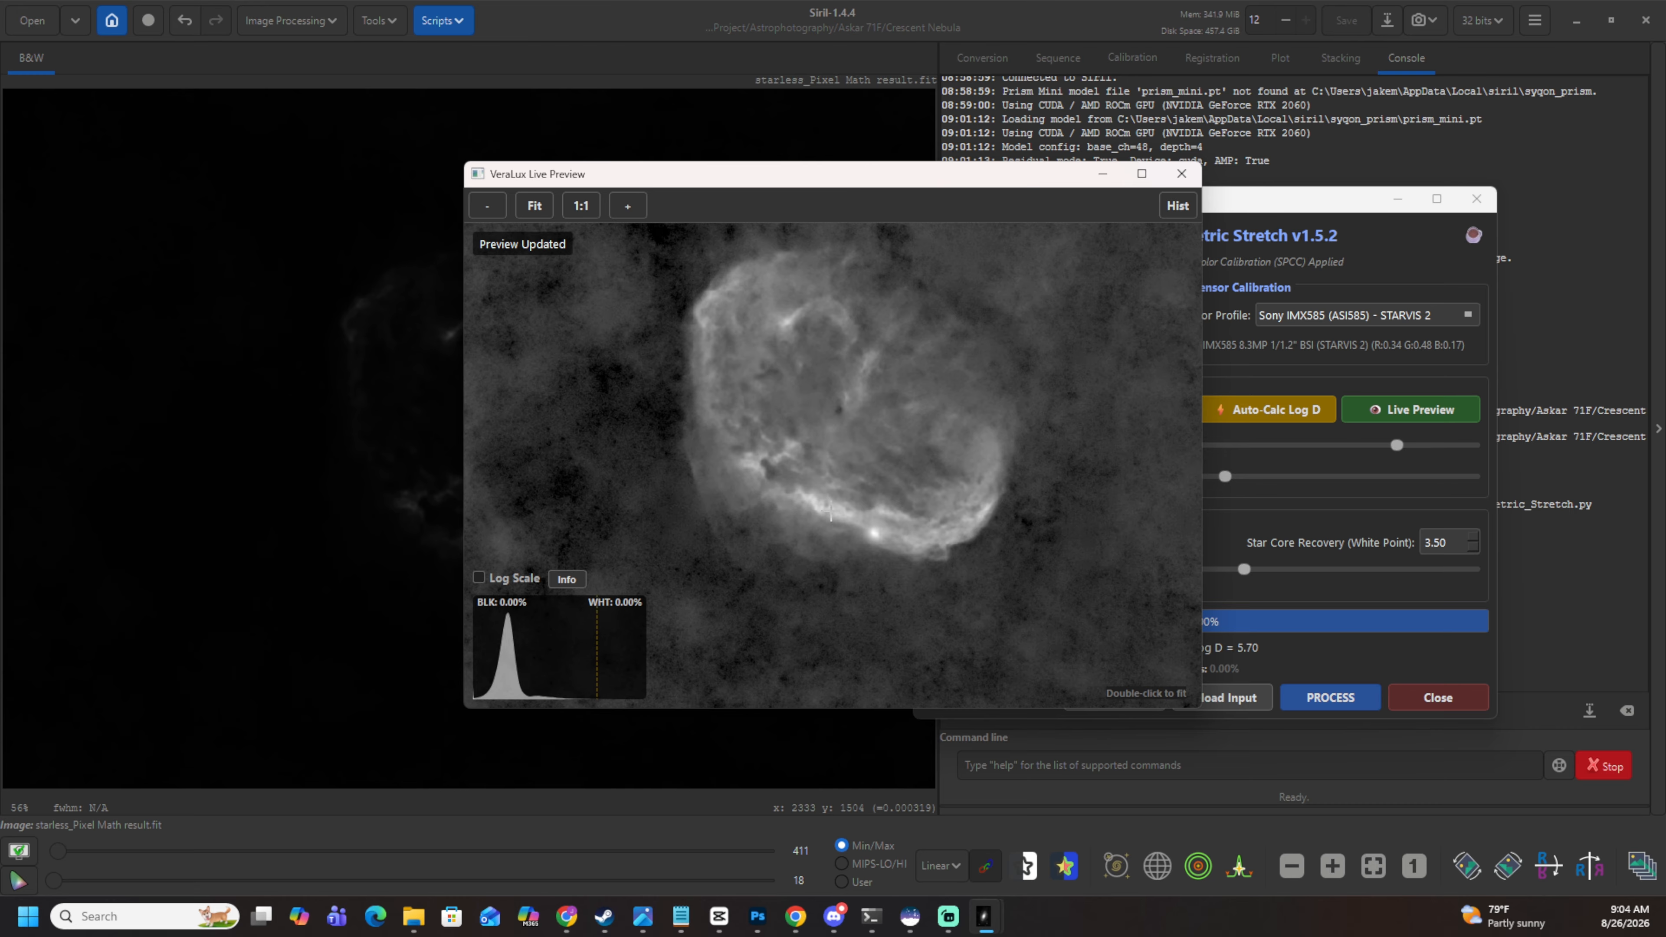
pyautogui.scroll(1, 826, 476)
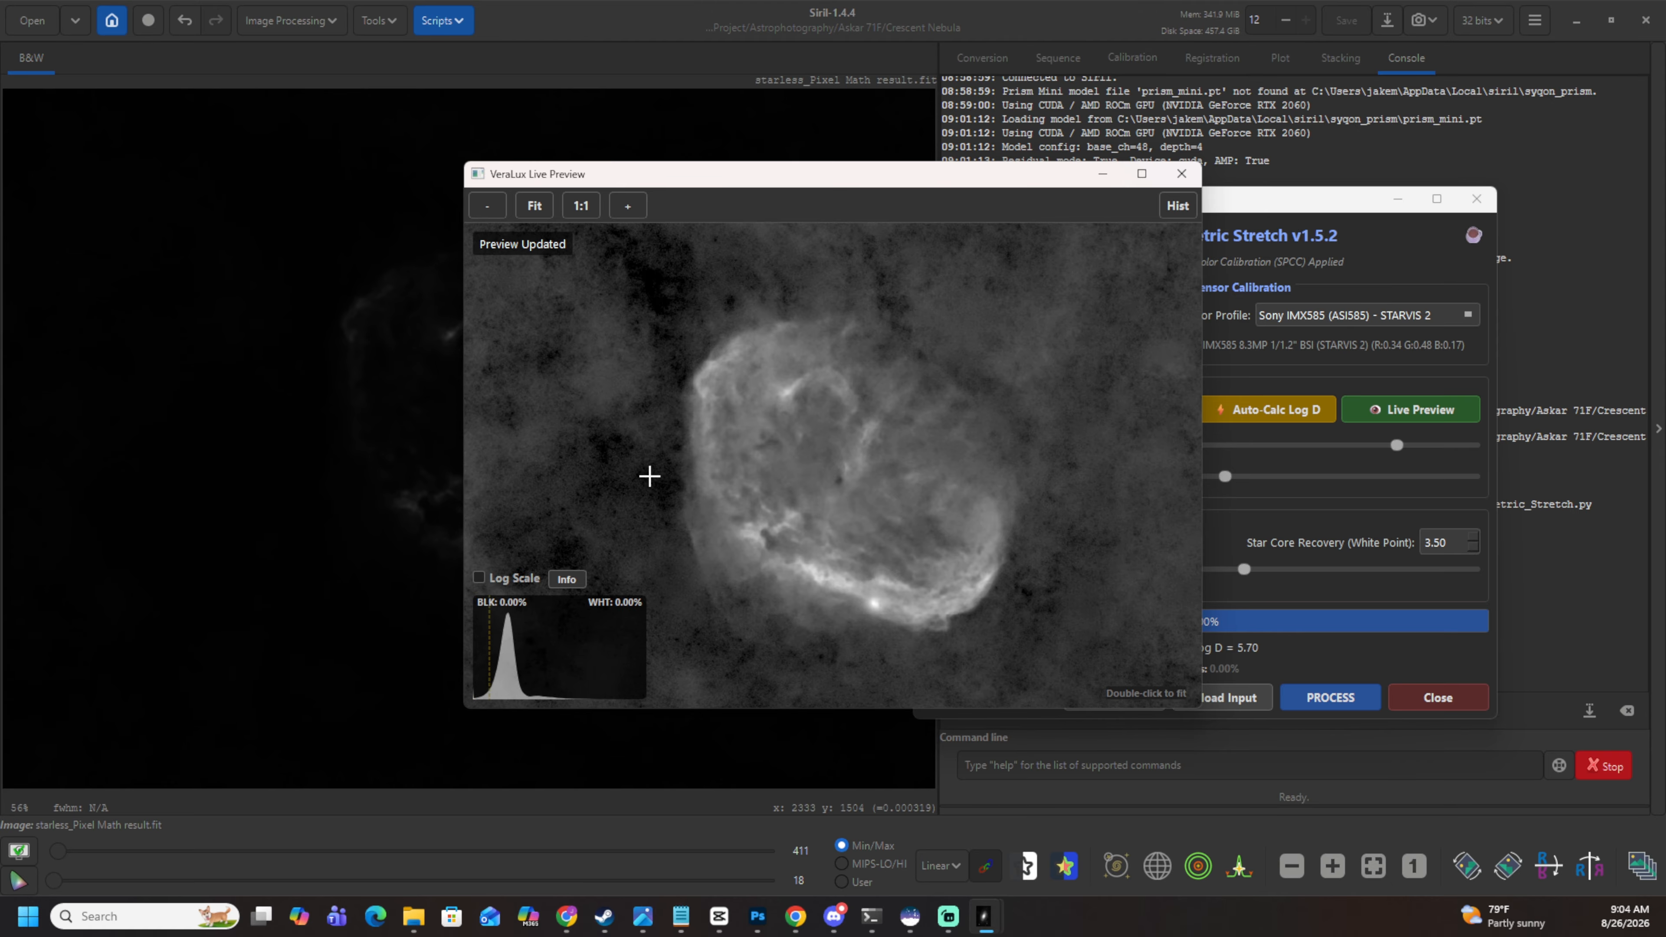
pyautogui.scroll(-1, 811, 495)
pyautogui.scroll(1, 924, 383)
pyautogui.scroll(-2, 786, 396)
pyautogui.scroll(4, 786, 395)
pyautogui.scroll(-2, 786, 395)
pyautogui.doubleClick(947, 448)
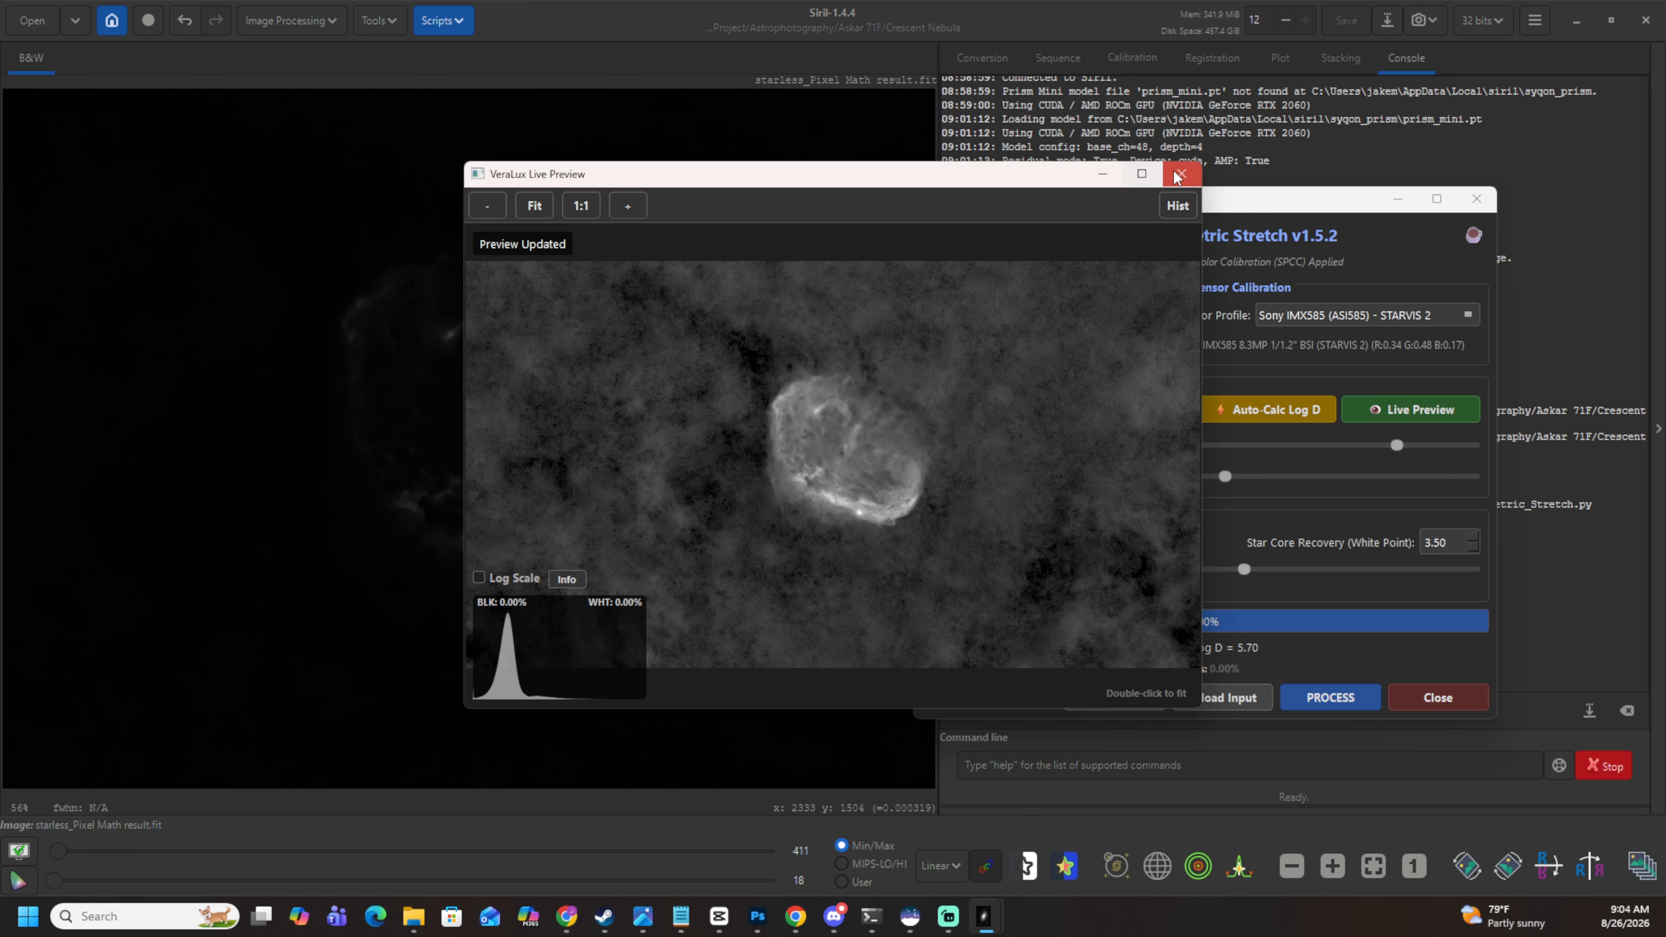
pyautogui.click(1184, 178)
# Process the VeraLux stretch on the starless image and close the script.
pyautogui.click(1334, 709)
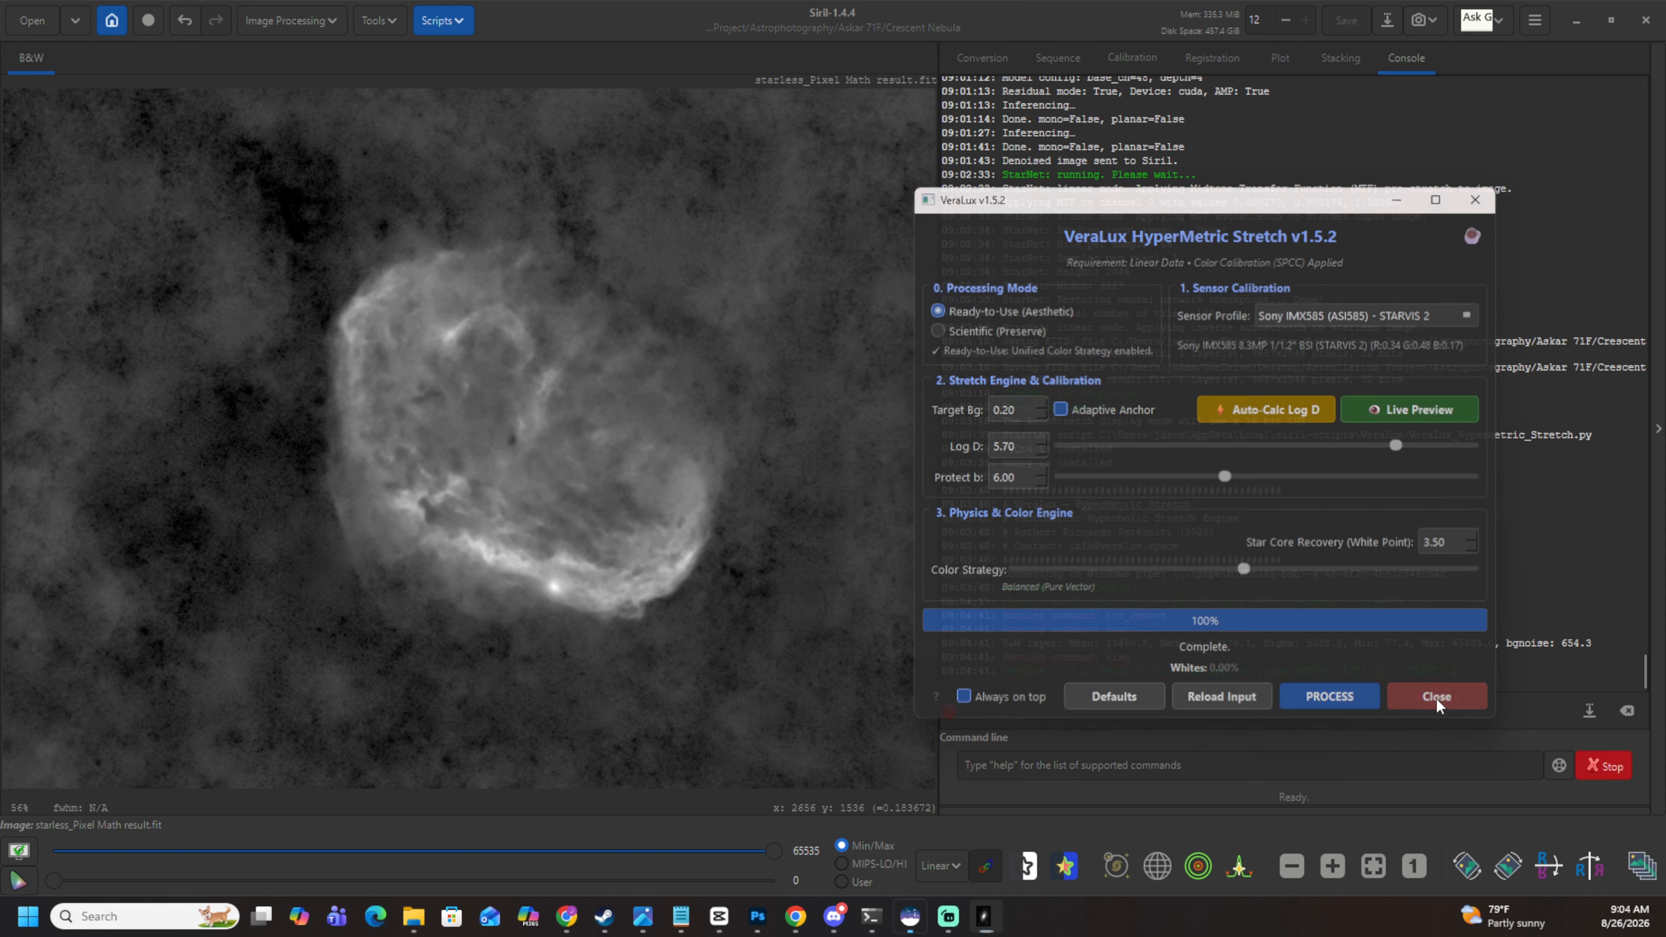
pyautogui.click(1437, 697)
pyautogui.scroll(-3, 634, 501)
pyautogui.scroll(3, 634, 501)
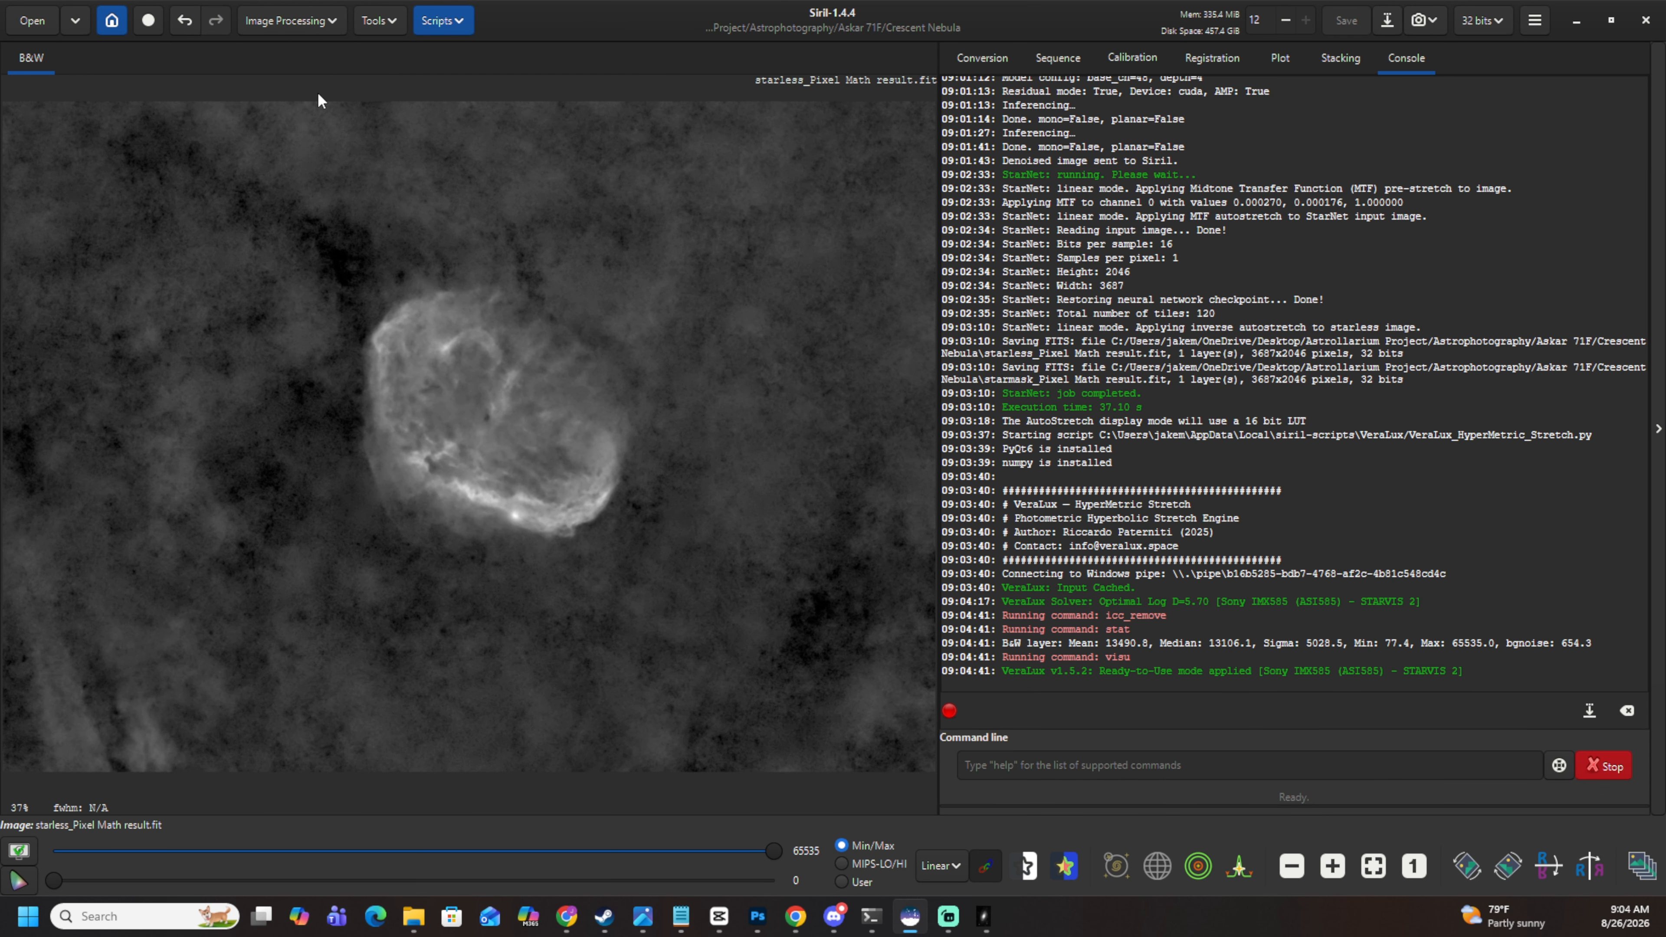
# Raise the shadows to about 0.033 with Histogram Transformation, apply it to the starless image and close the dialog.
pyautogui.click(303, 27)
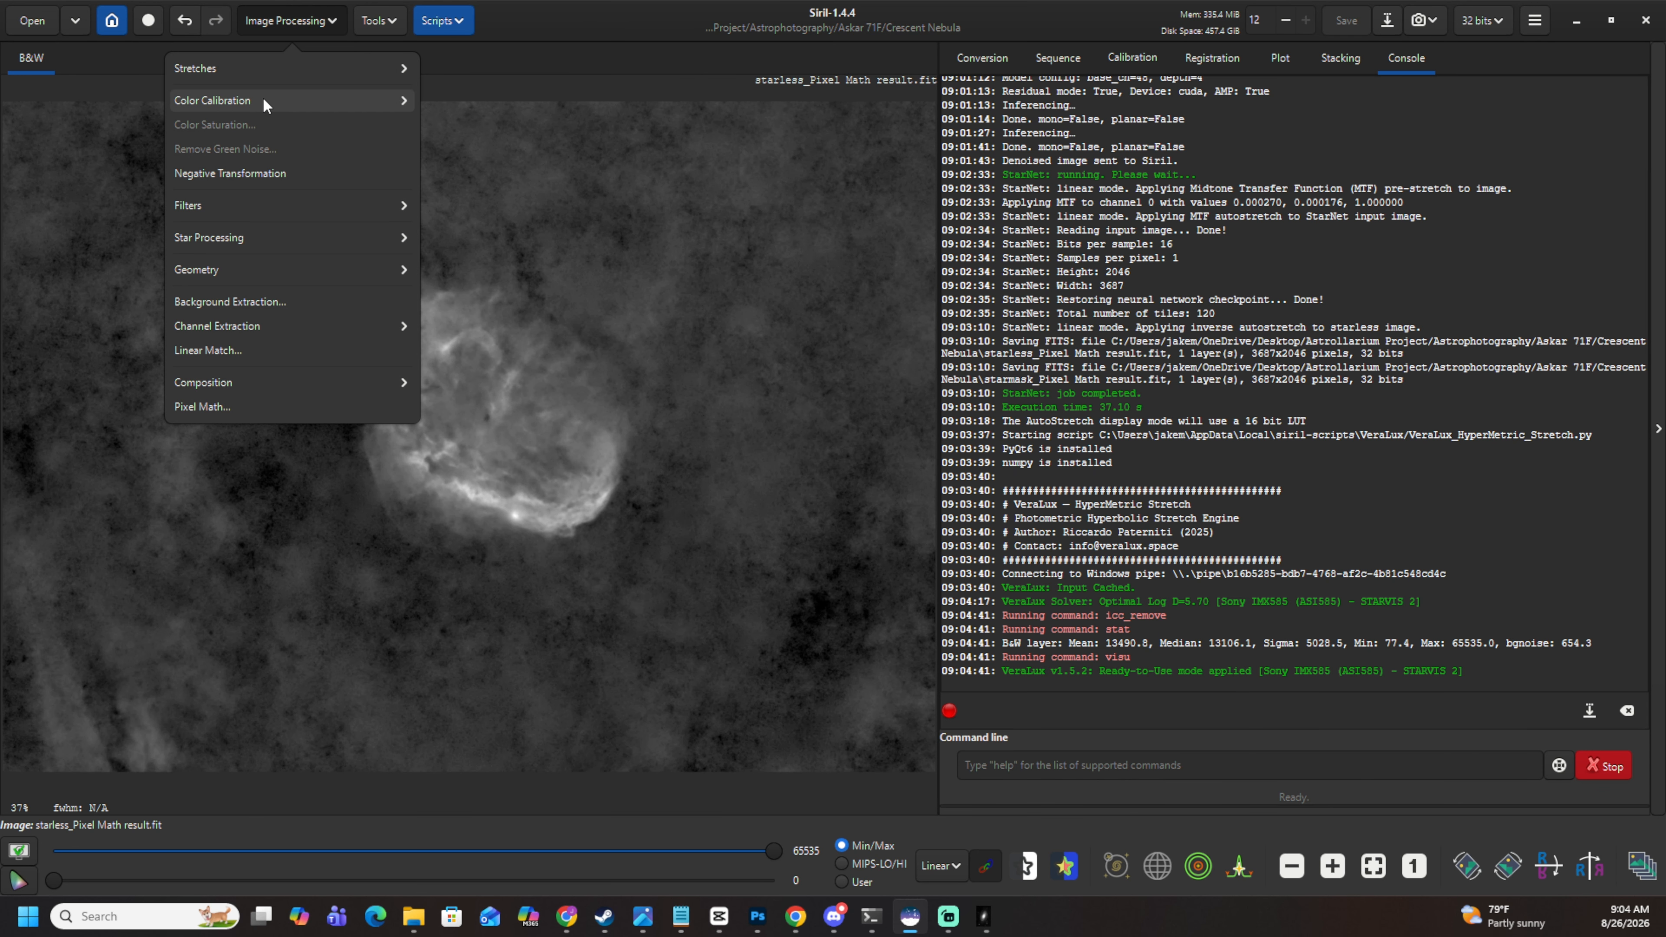
pyautogui.click(257, 67)
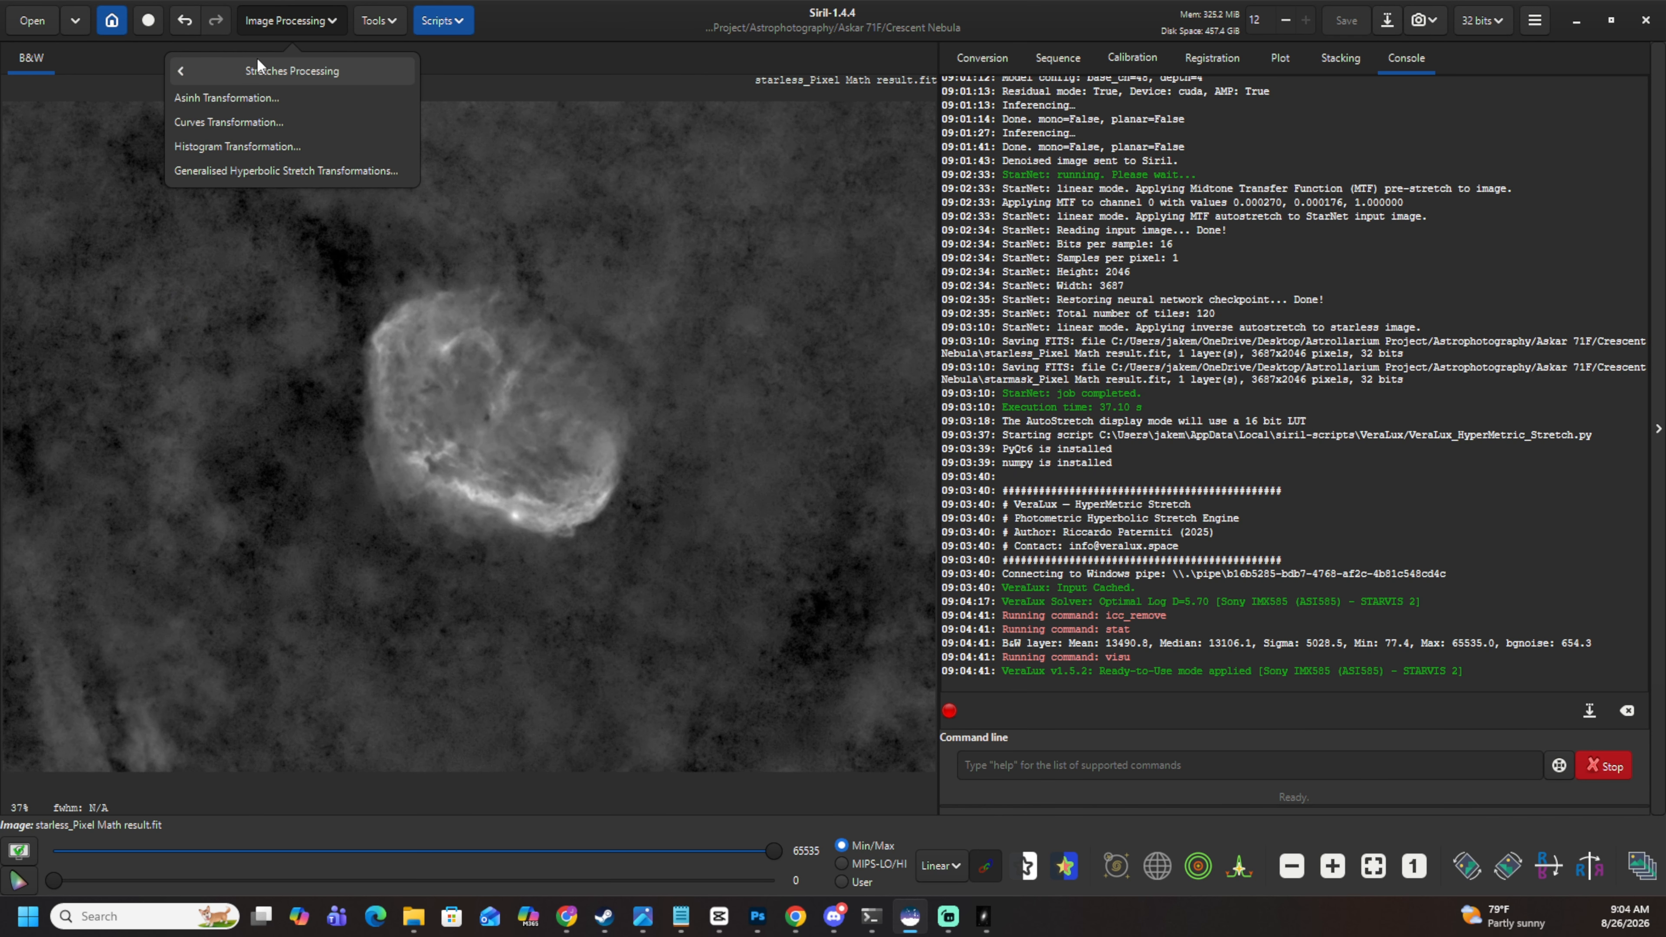
pyautogui.click(250, 146)
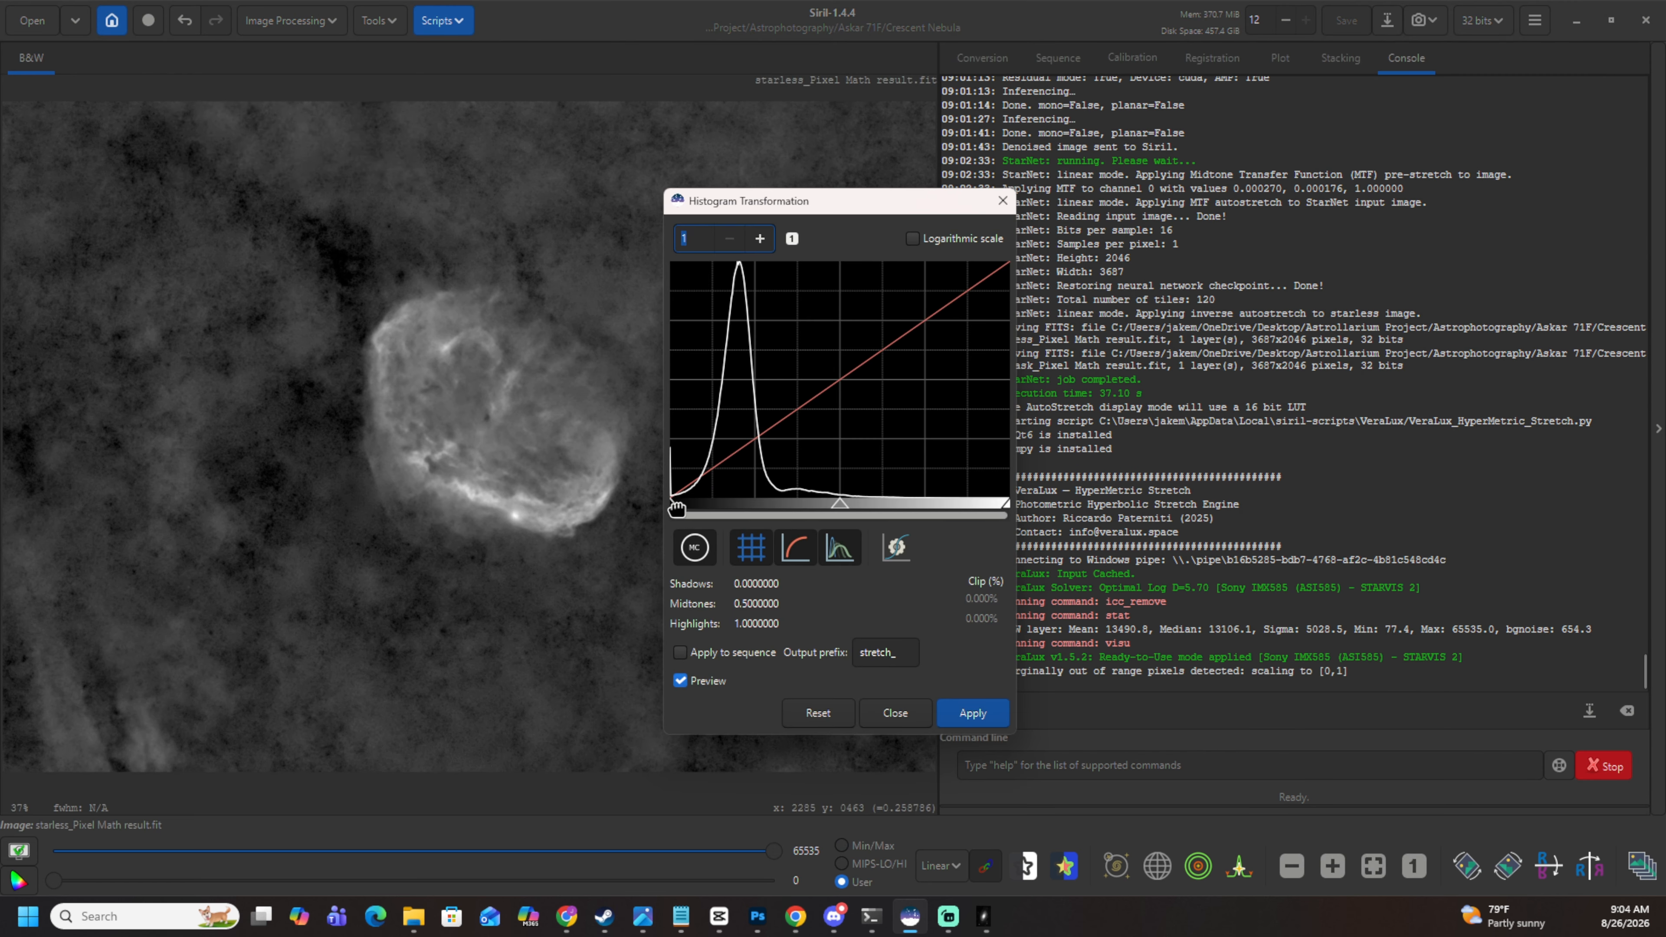
pyautogui.moveTo(676, 506); pyautogui.dragTo(679, 505)
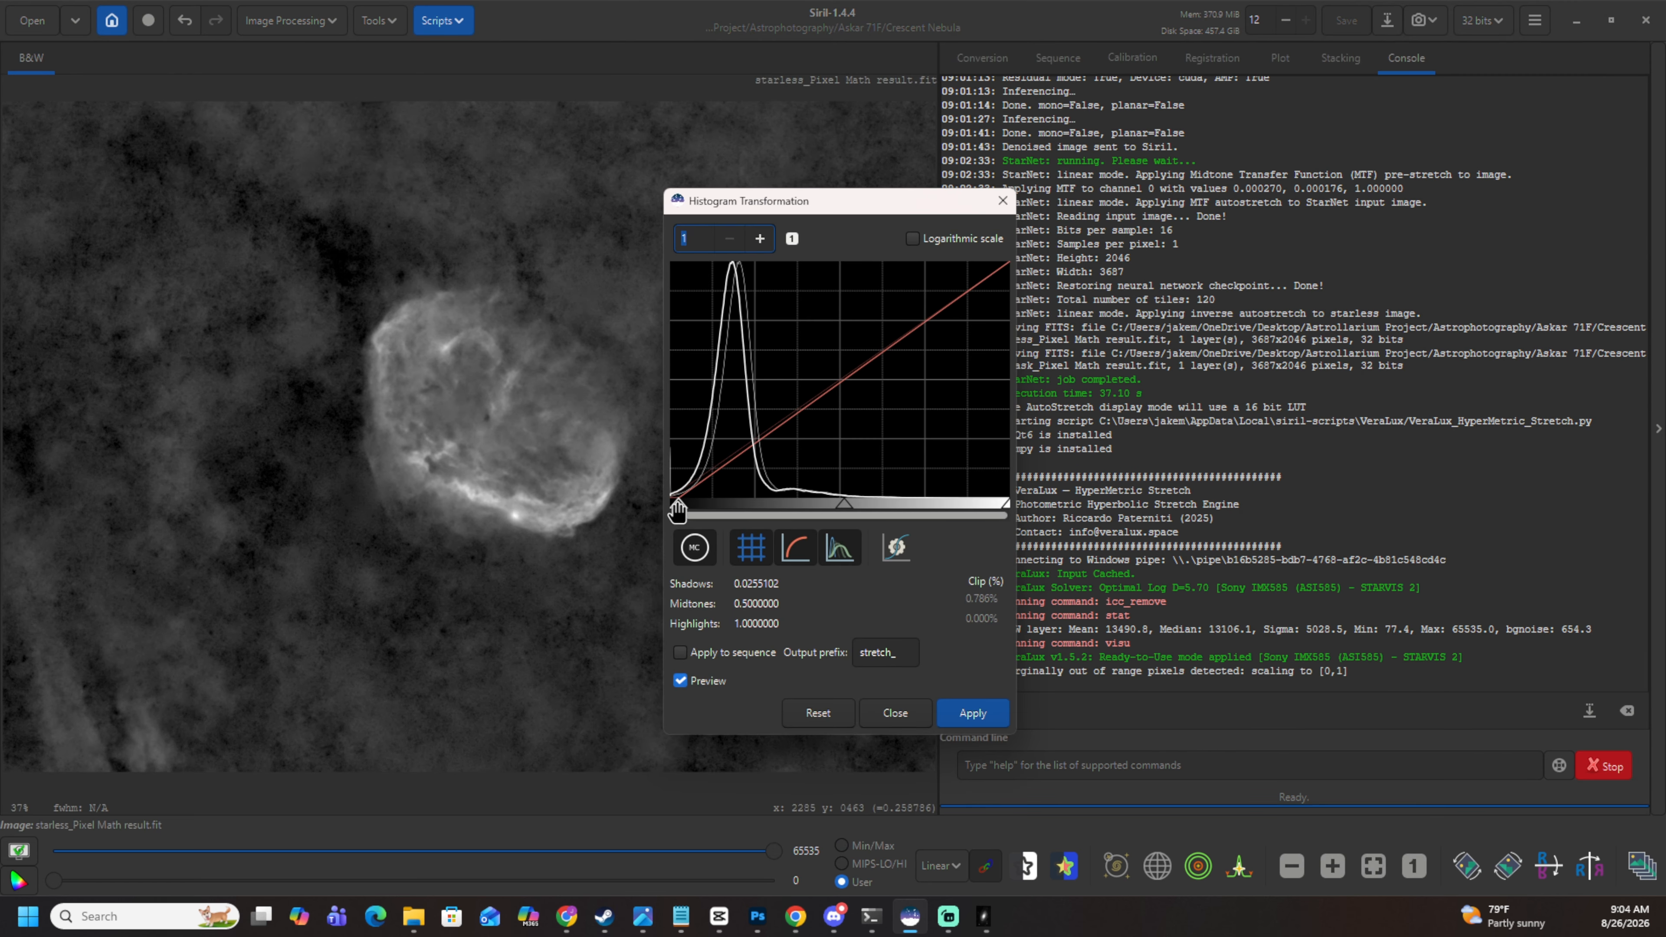
pyautogui.moveTo(680, 504); pyautogui.dragTo(683, 504)
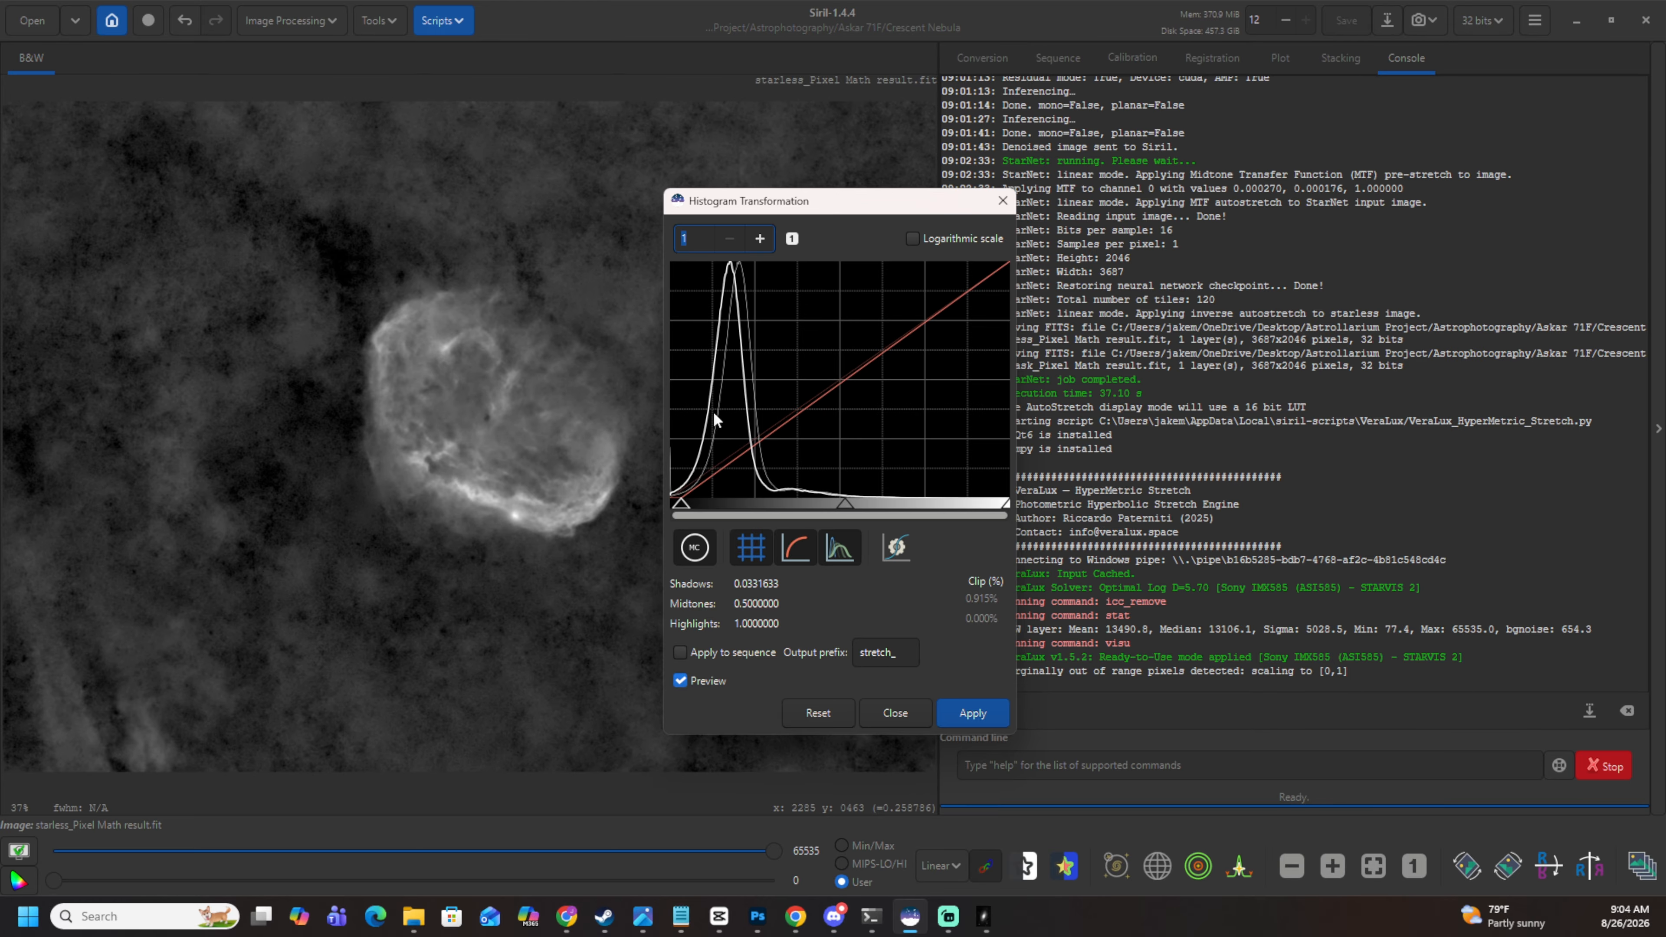
pyautogui.click(963, 719)
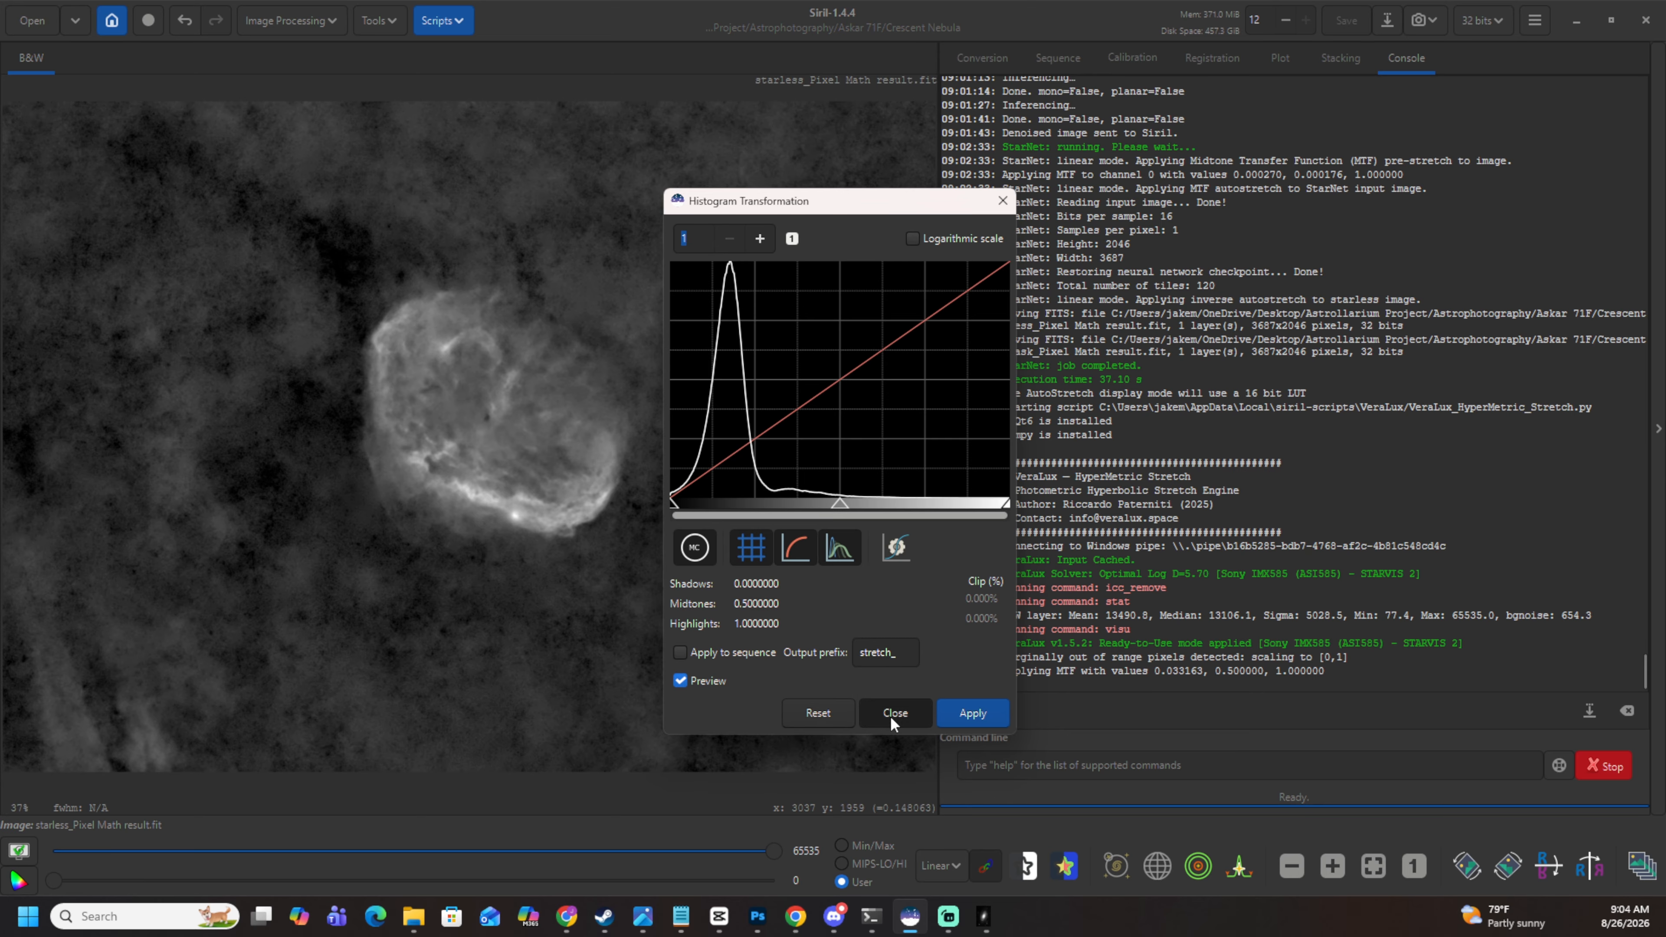
pyautogui.click(892, 716)
pyautogui.scroll(2, 450, 510)
pyautogui.scroll(-4, 450, 509)
pyautogui.scroll(2, 450, 510)
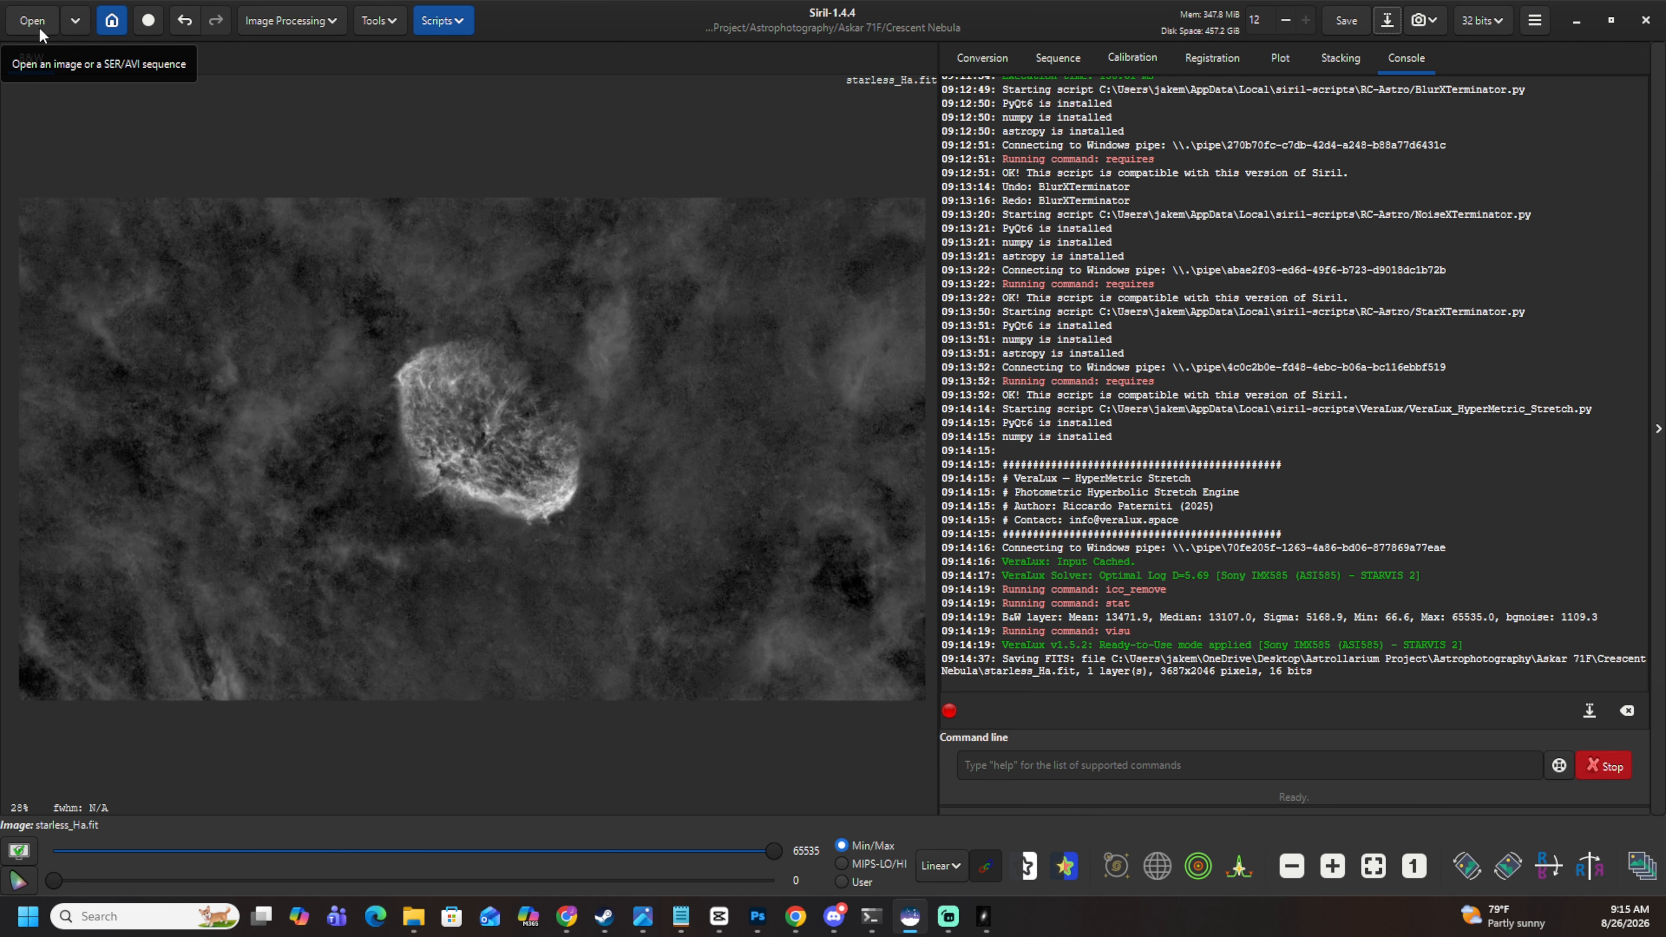
# Launch the NB_2_RGB Python script to combine the narrowband images.
pyautogui.click(443, 20)
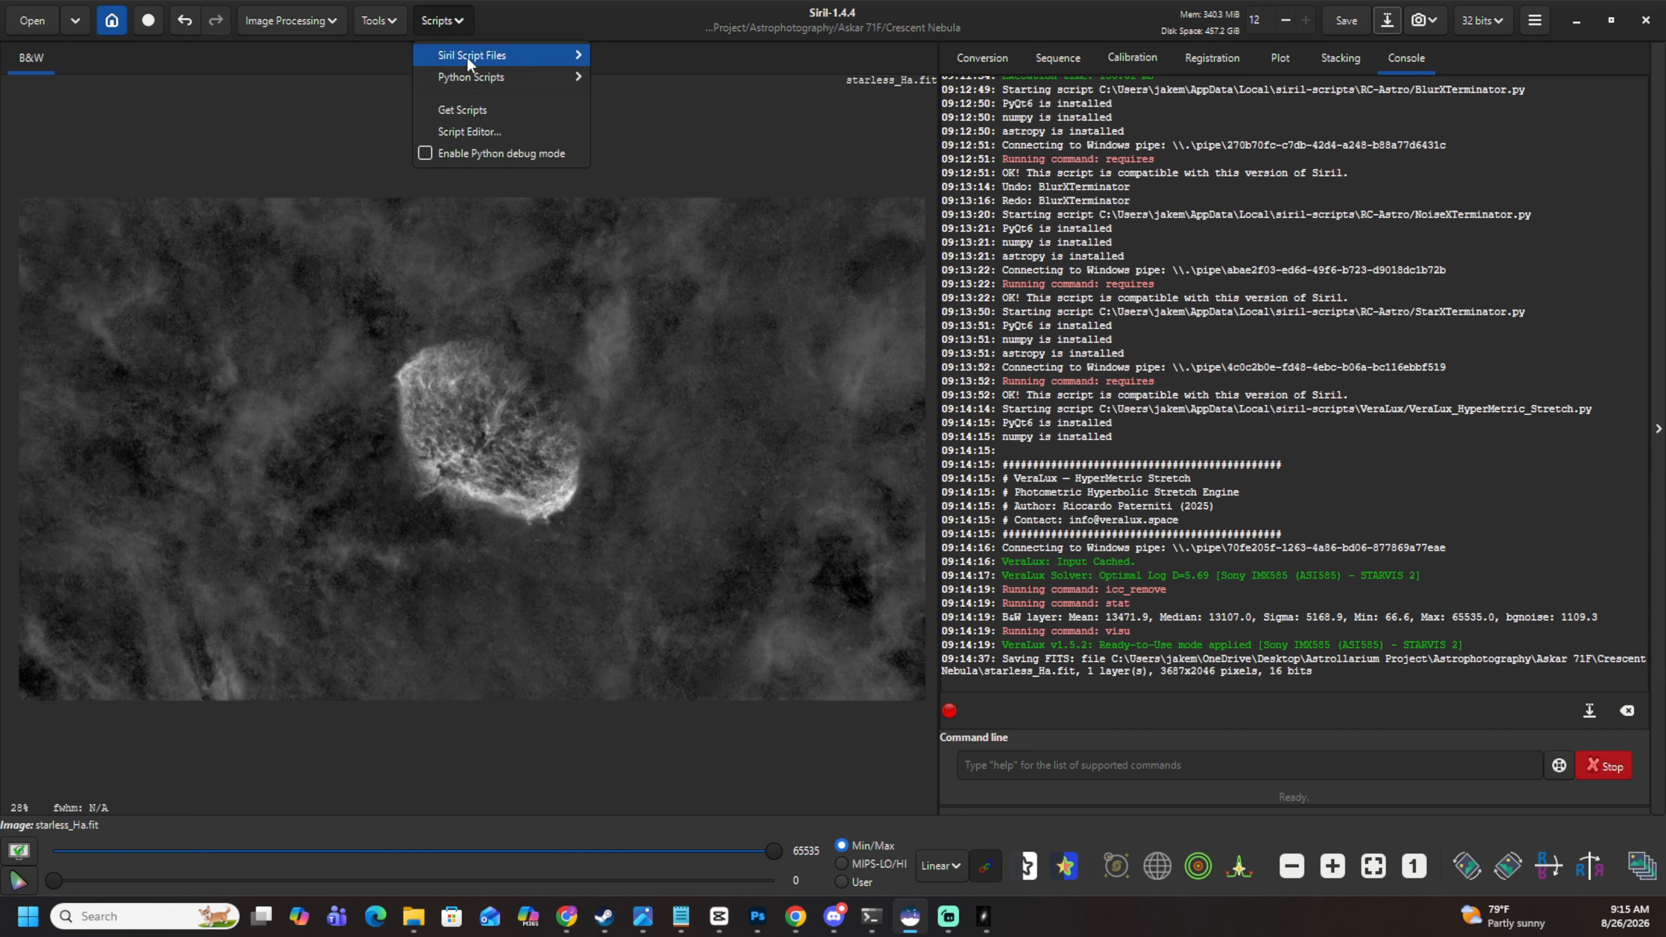
pyautogui.moveTo(478, 71)
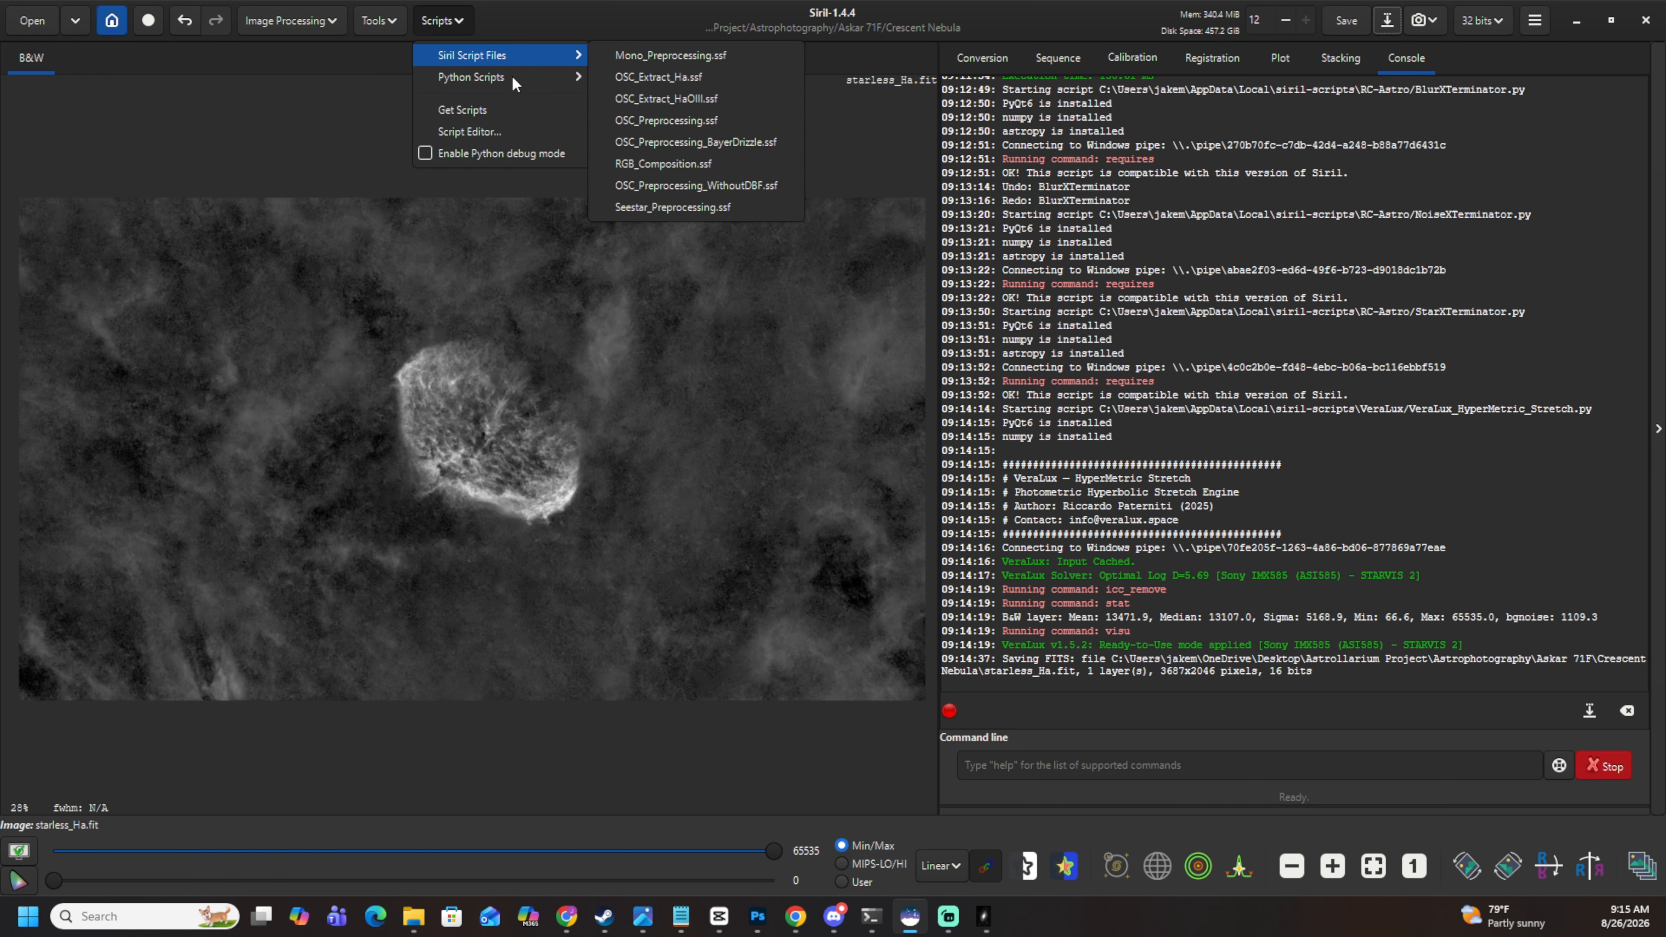
pyautogui.moveTo(658, 99)
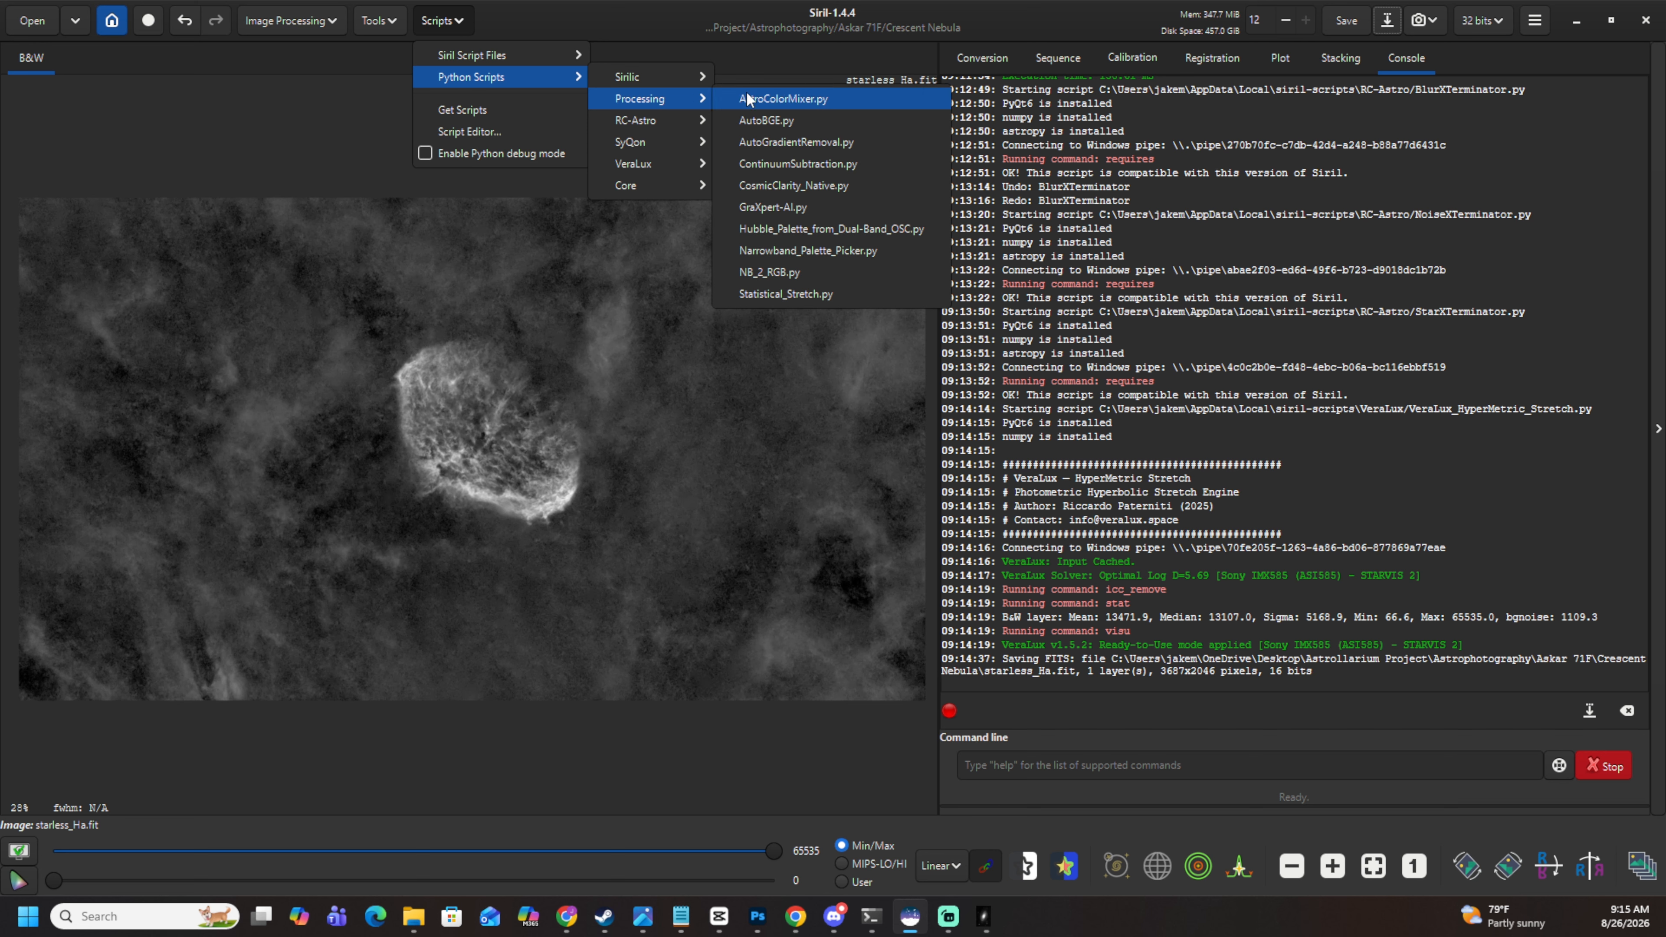
pyautogui.click(758, 272)
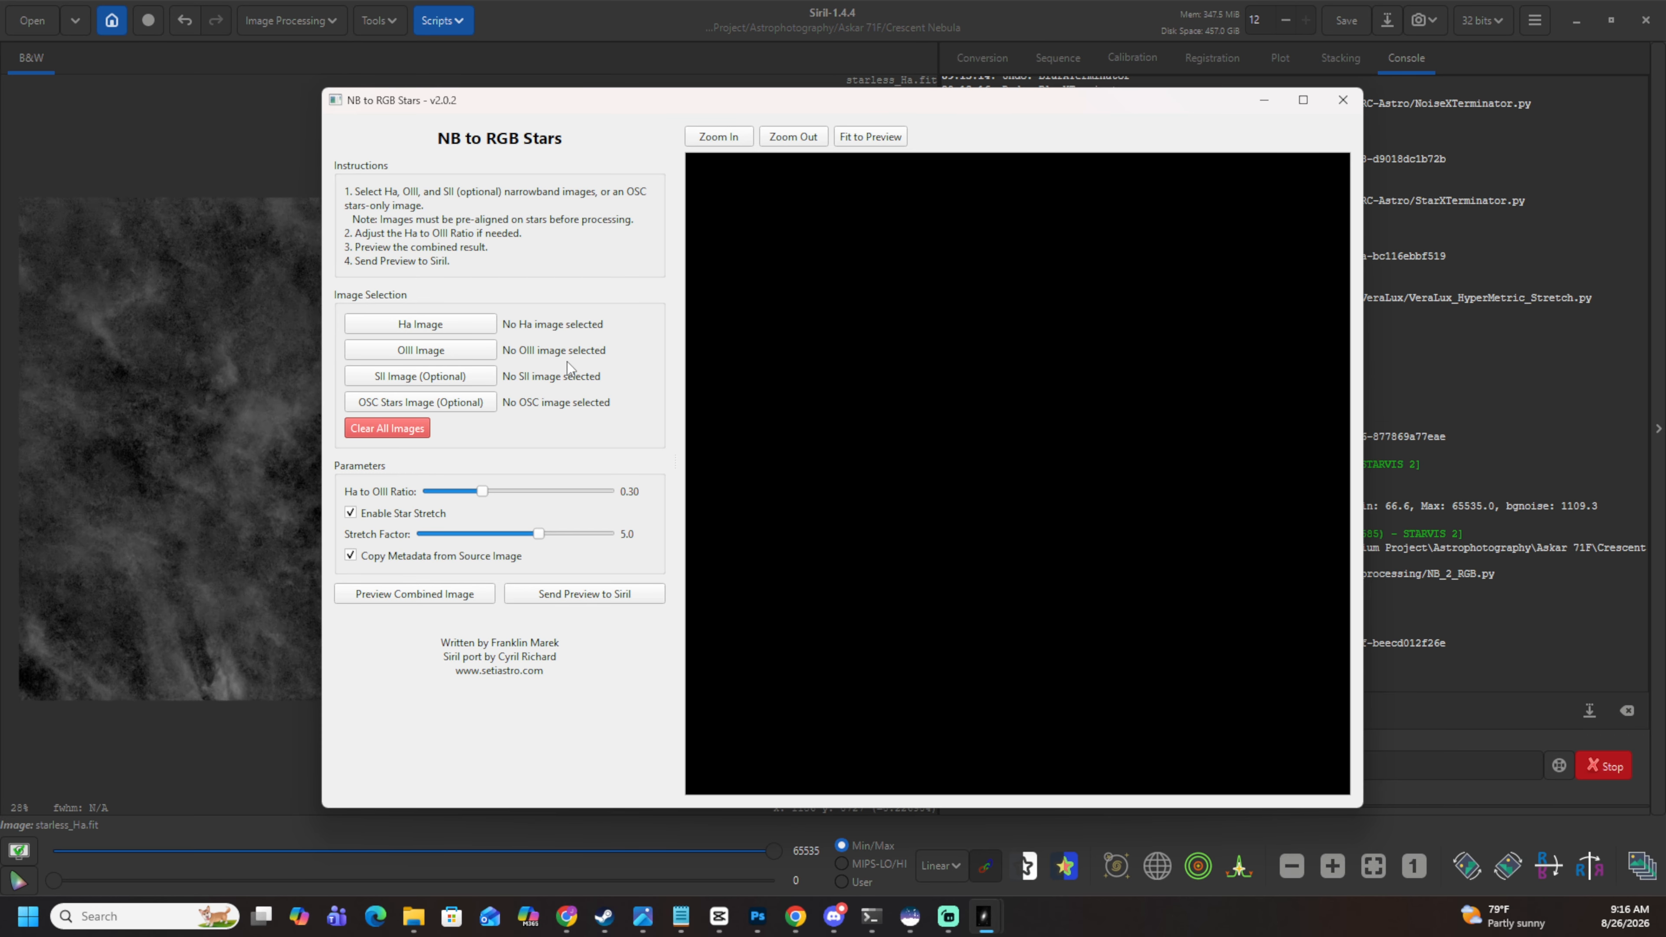
# Load starless_Ha as the Ha image in NB to RGB Stars.
pyautogui.click(450, 330)
pyautogui.scroll(-2, 816, 305)
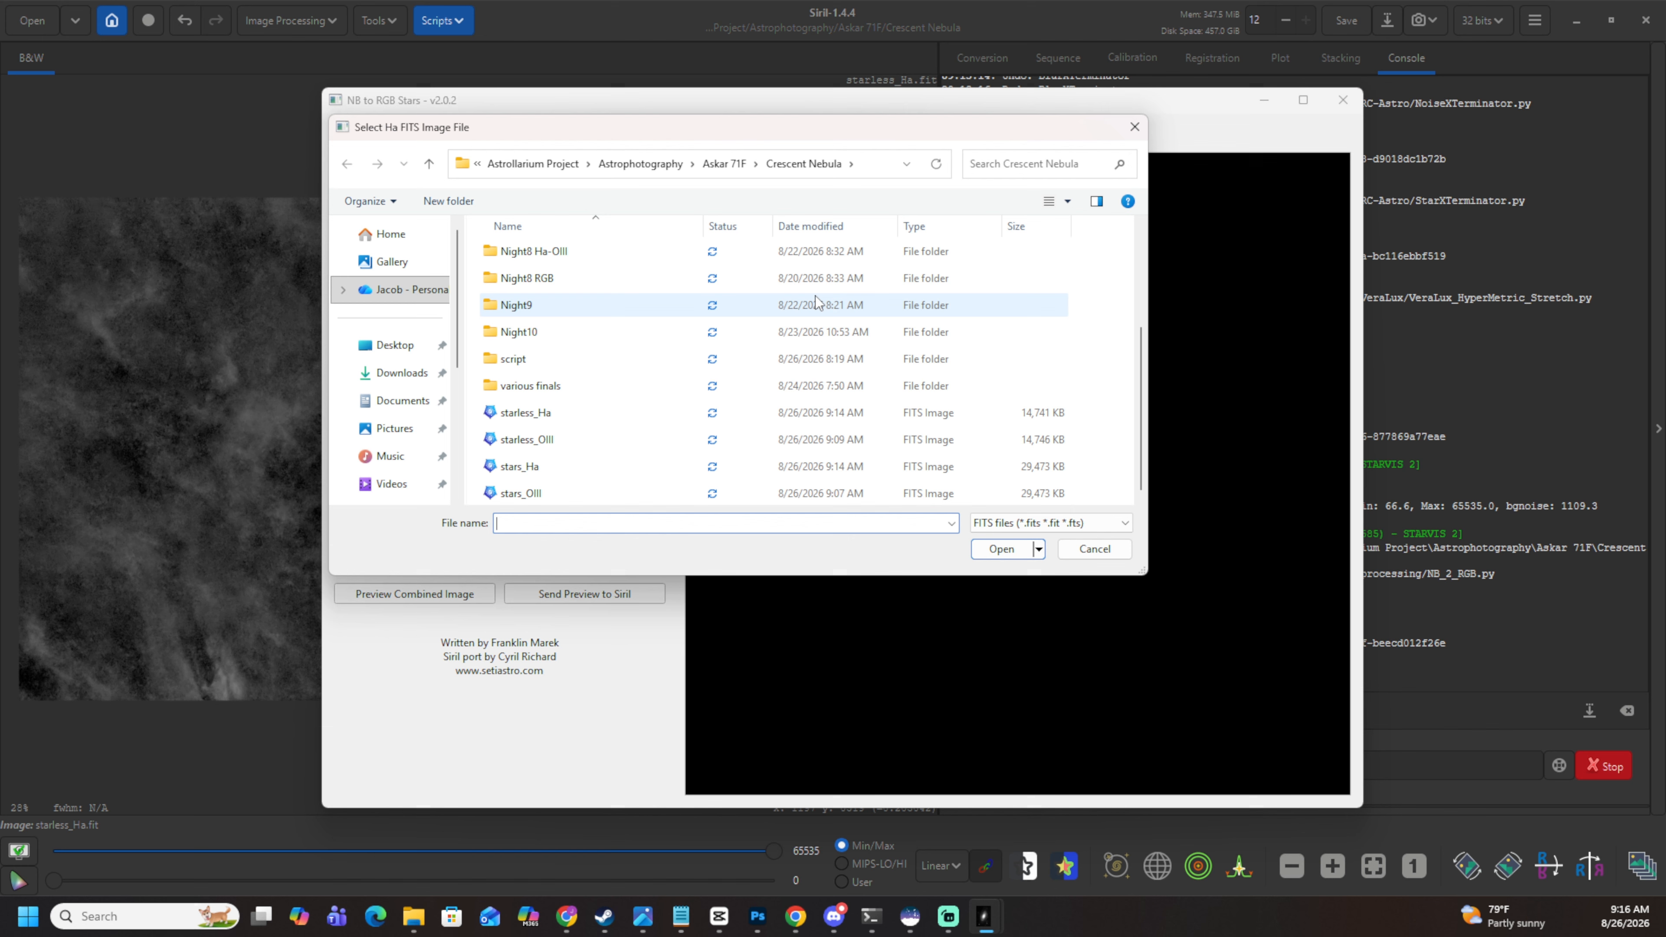
pyautogui.click(536, 424)
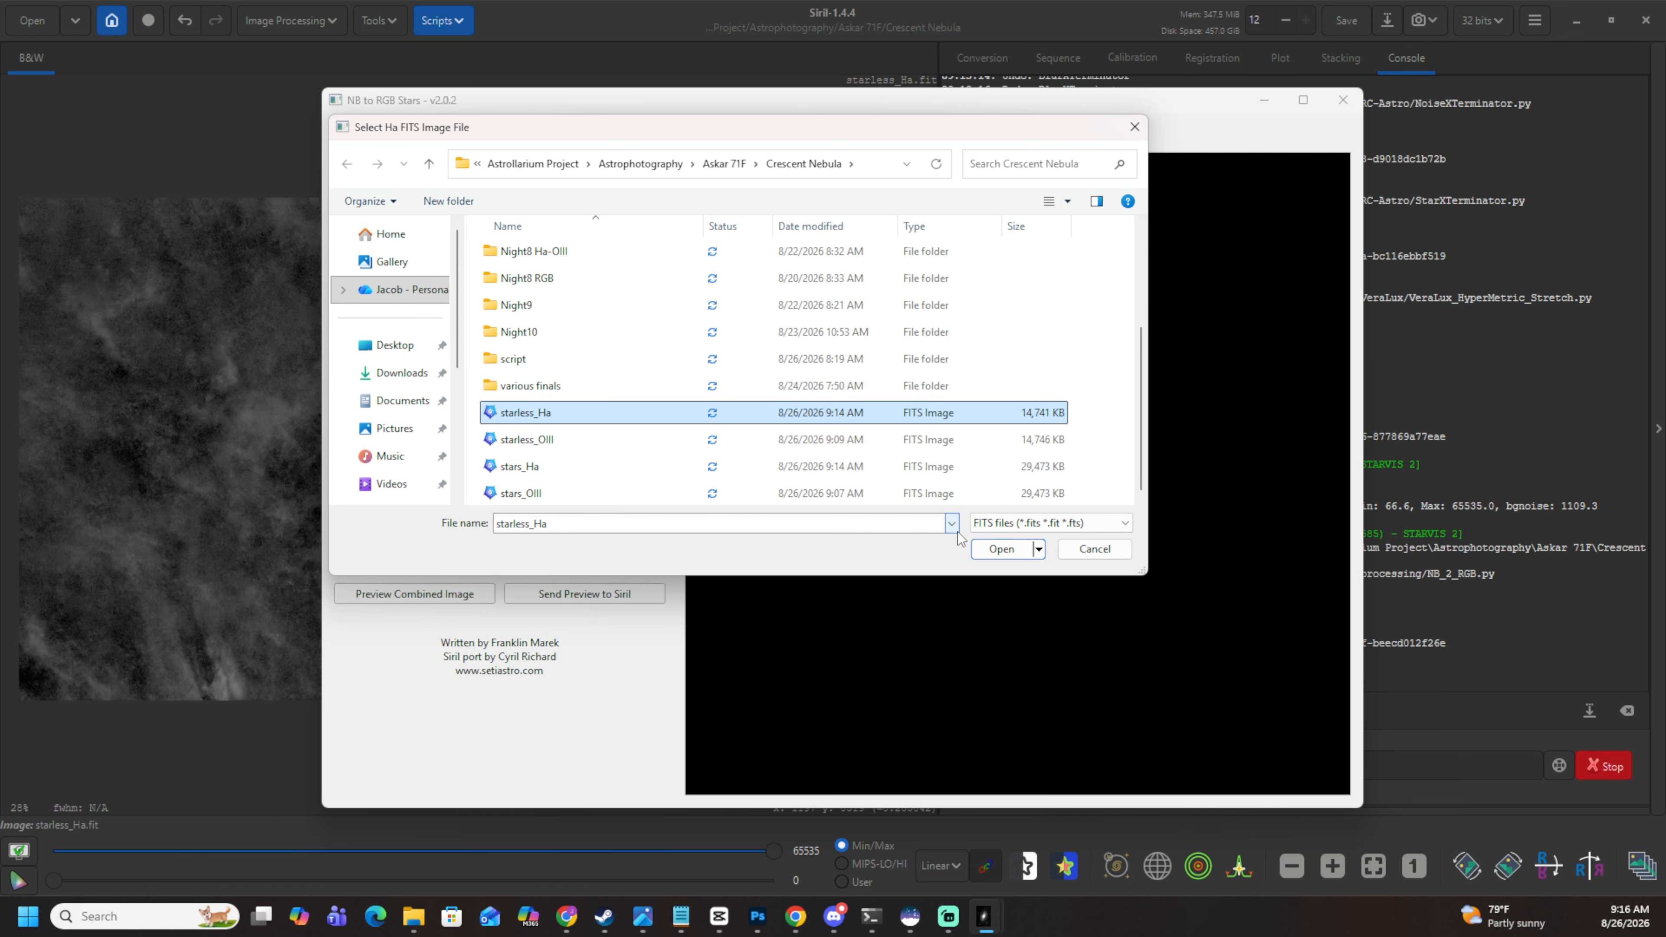
pyautogui.click(996, 553)
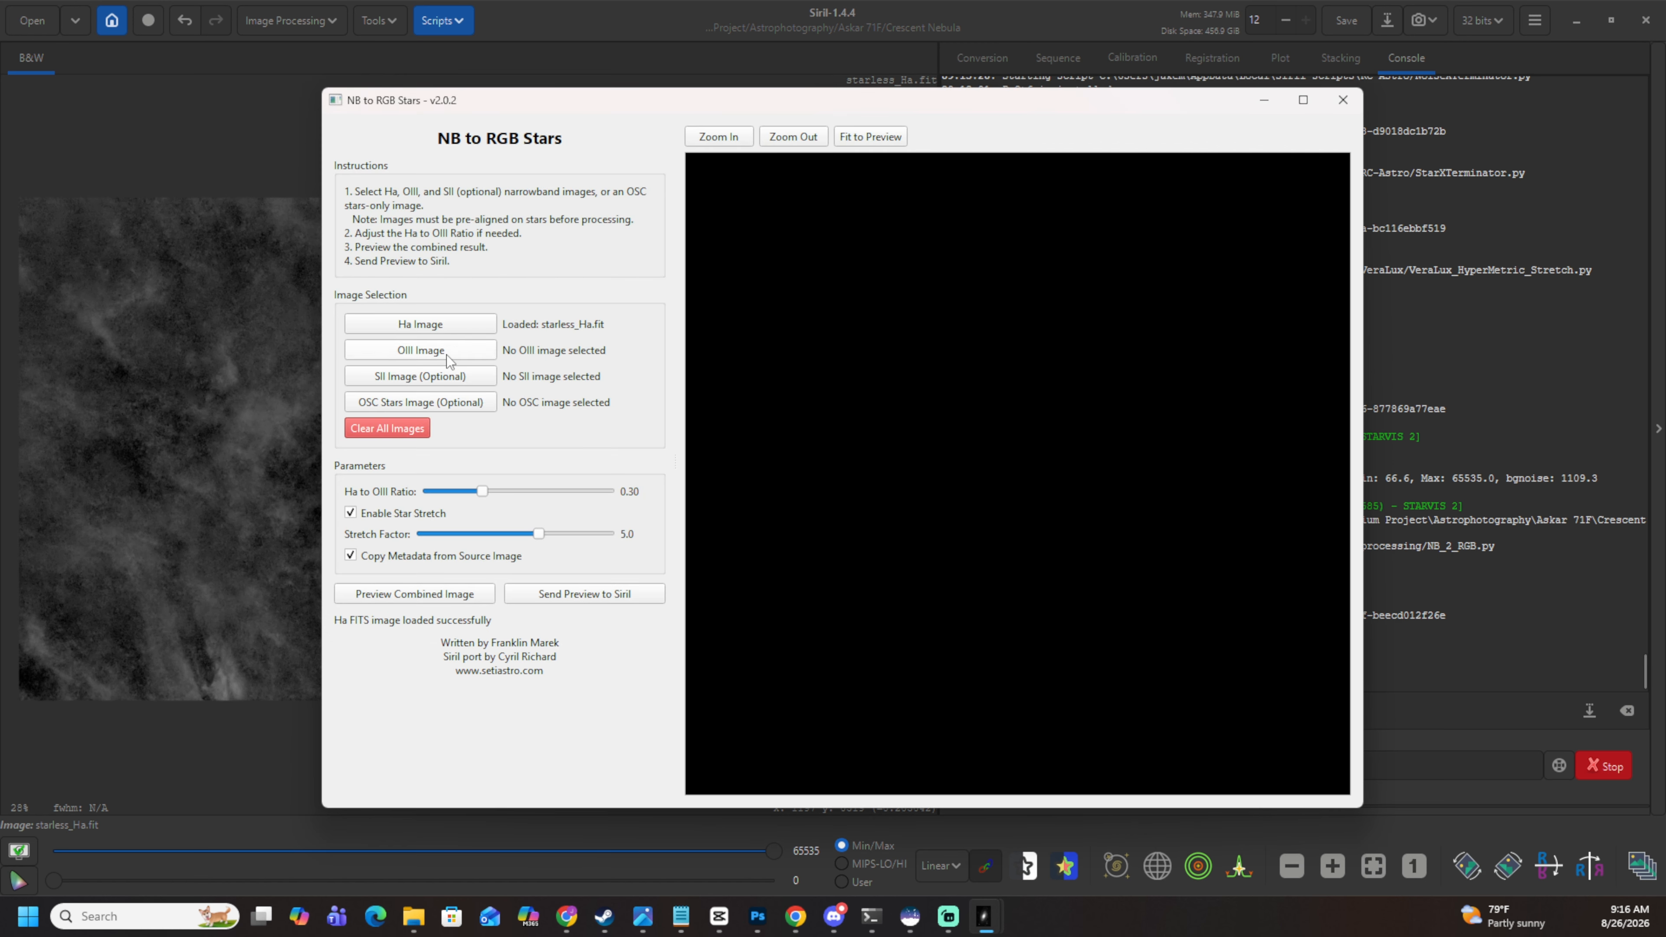
# Load starless_OIII as the OIII image in NB to RGB Stars.
pyautogui.click(423, 350)
pyautogui.scroll(-3, 551, 427)
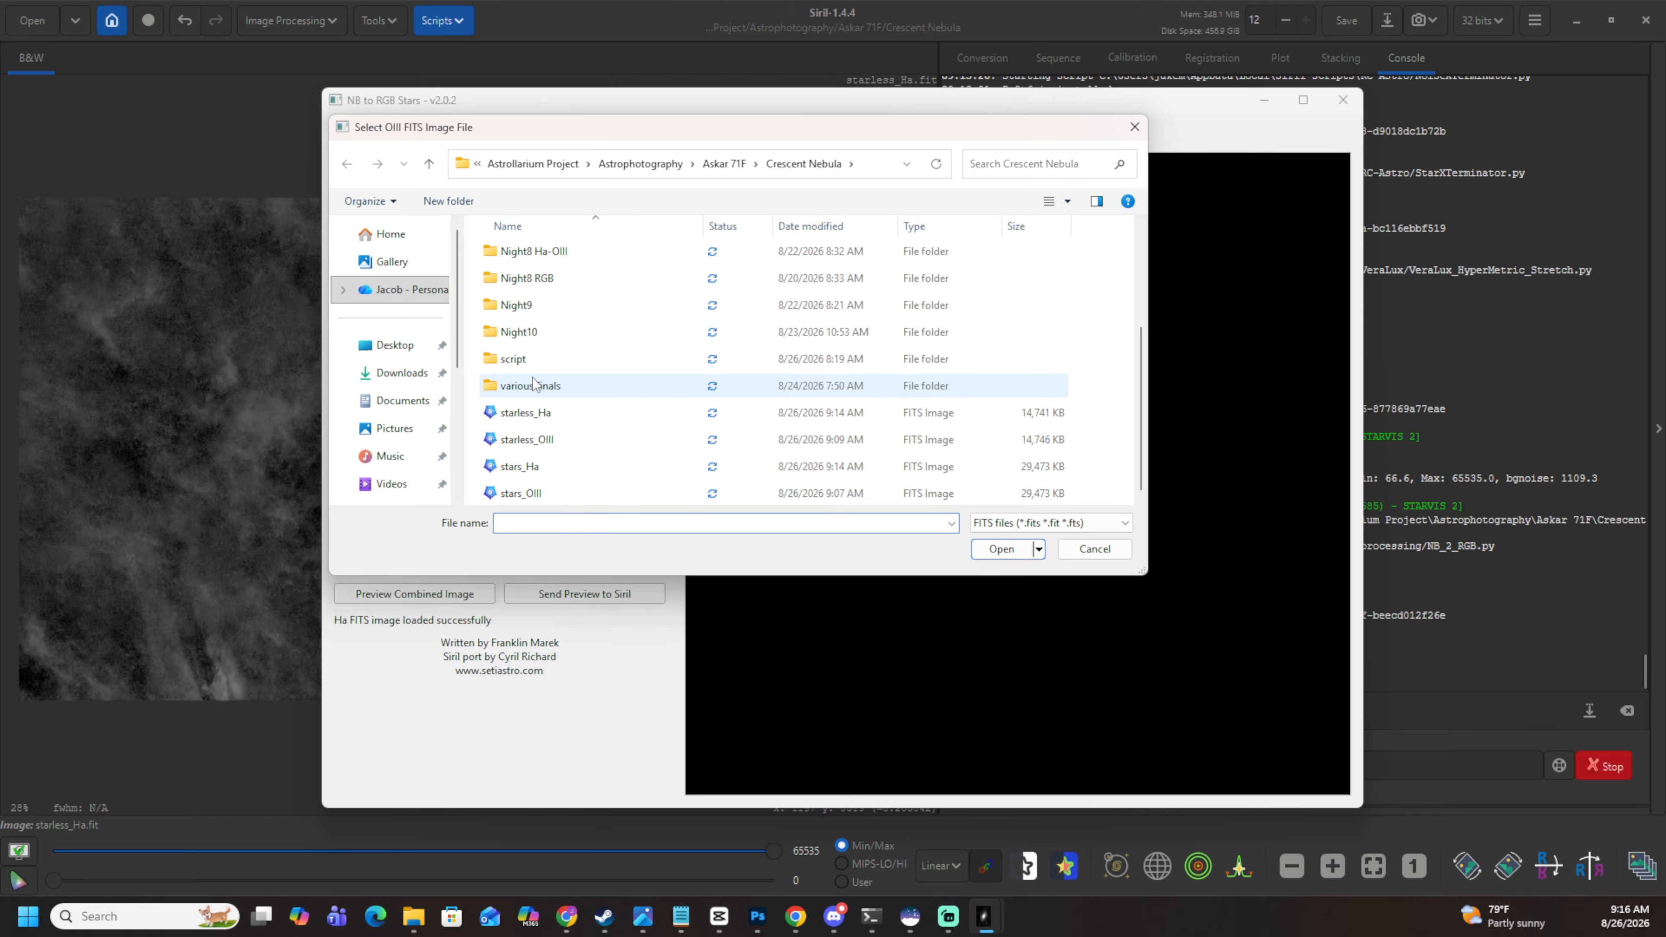
pyautogui.click(559, 447)
pyautogui.click(1010, 550)
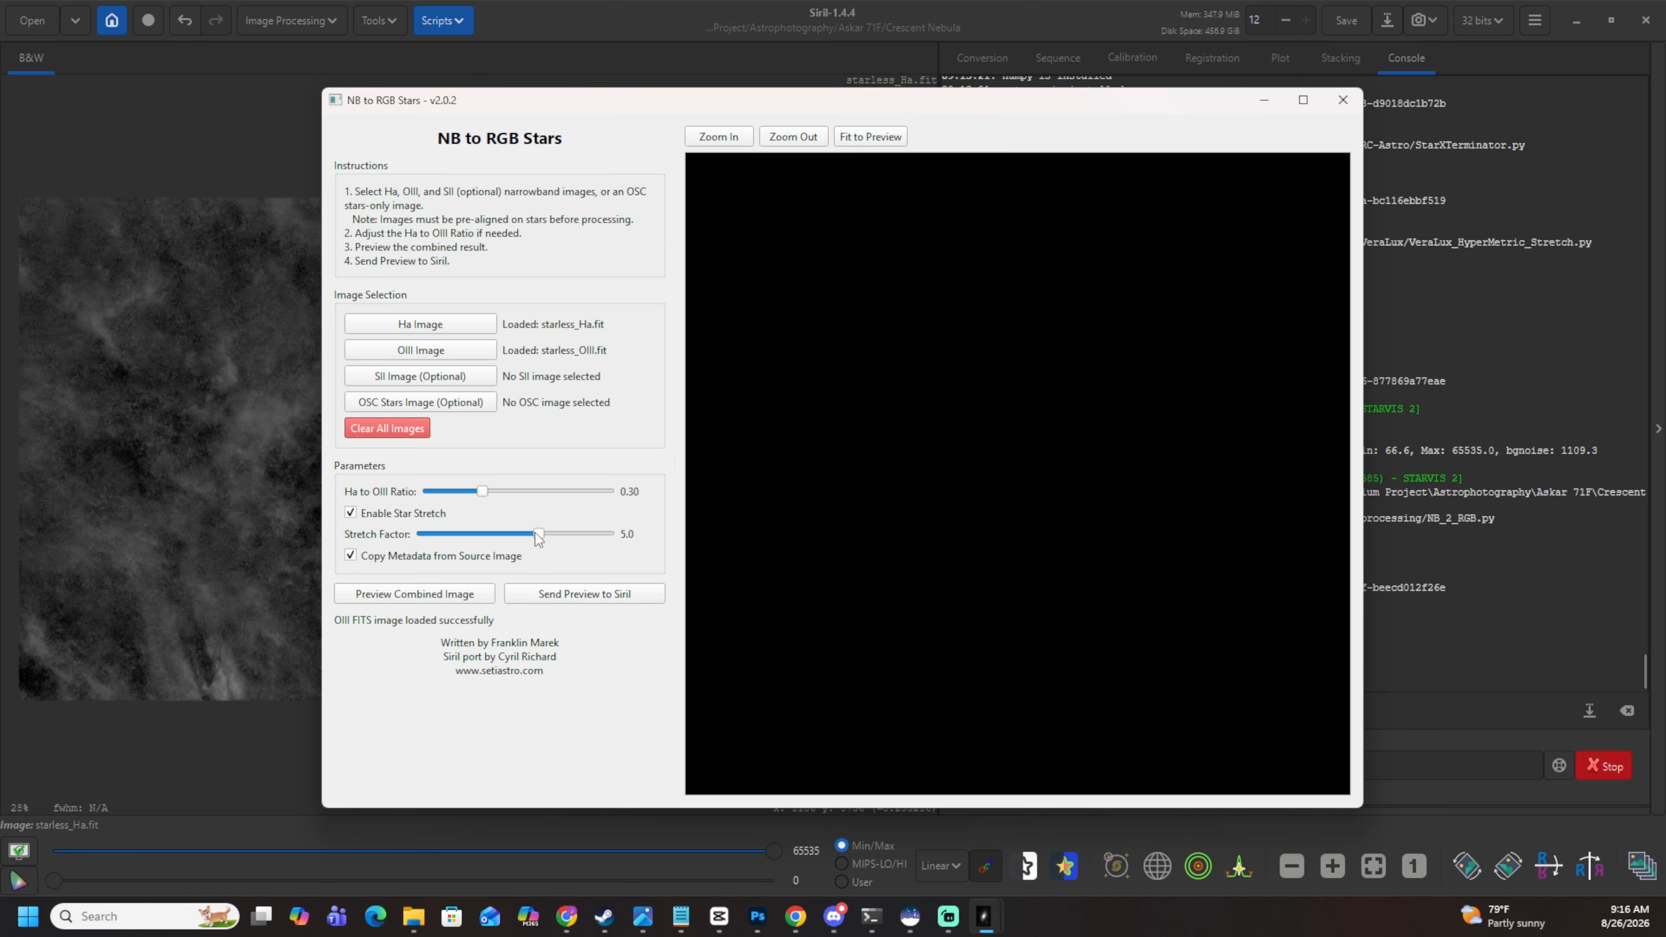
# Set the Stretch Factor to 0.0 and generate the combined colour preview.
pyautogui.moveTo(538, 534); pyautogui.dragTo(420, 534)
pyautogui.click(418, 601)
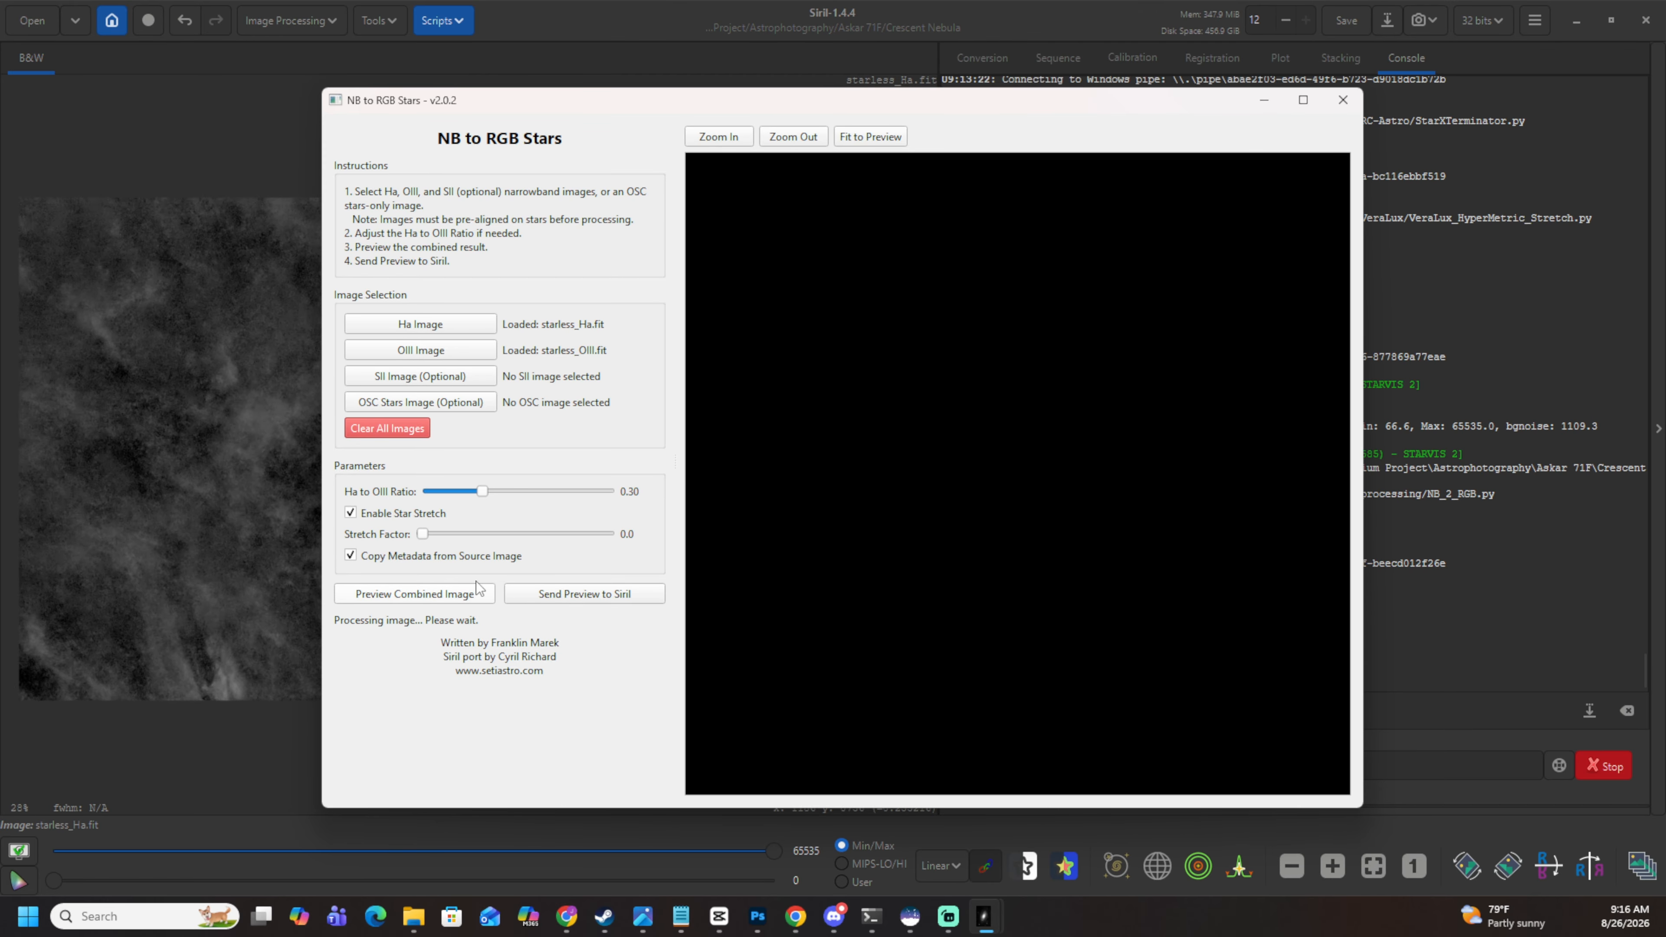
pyautogui.scroll(-3, 853, 359)
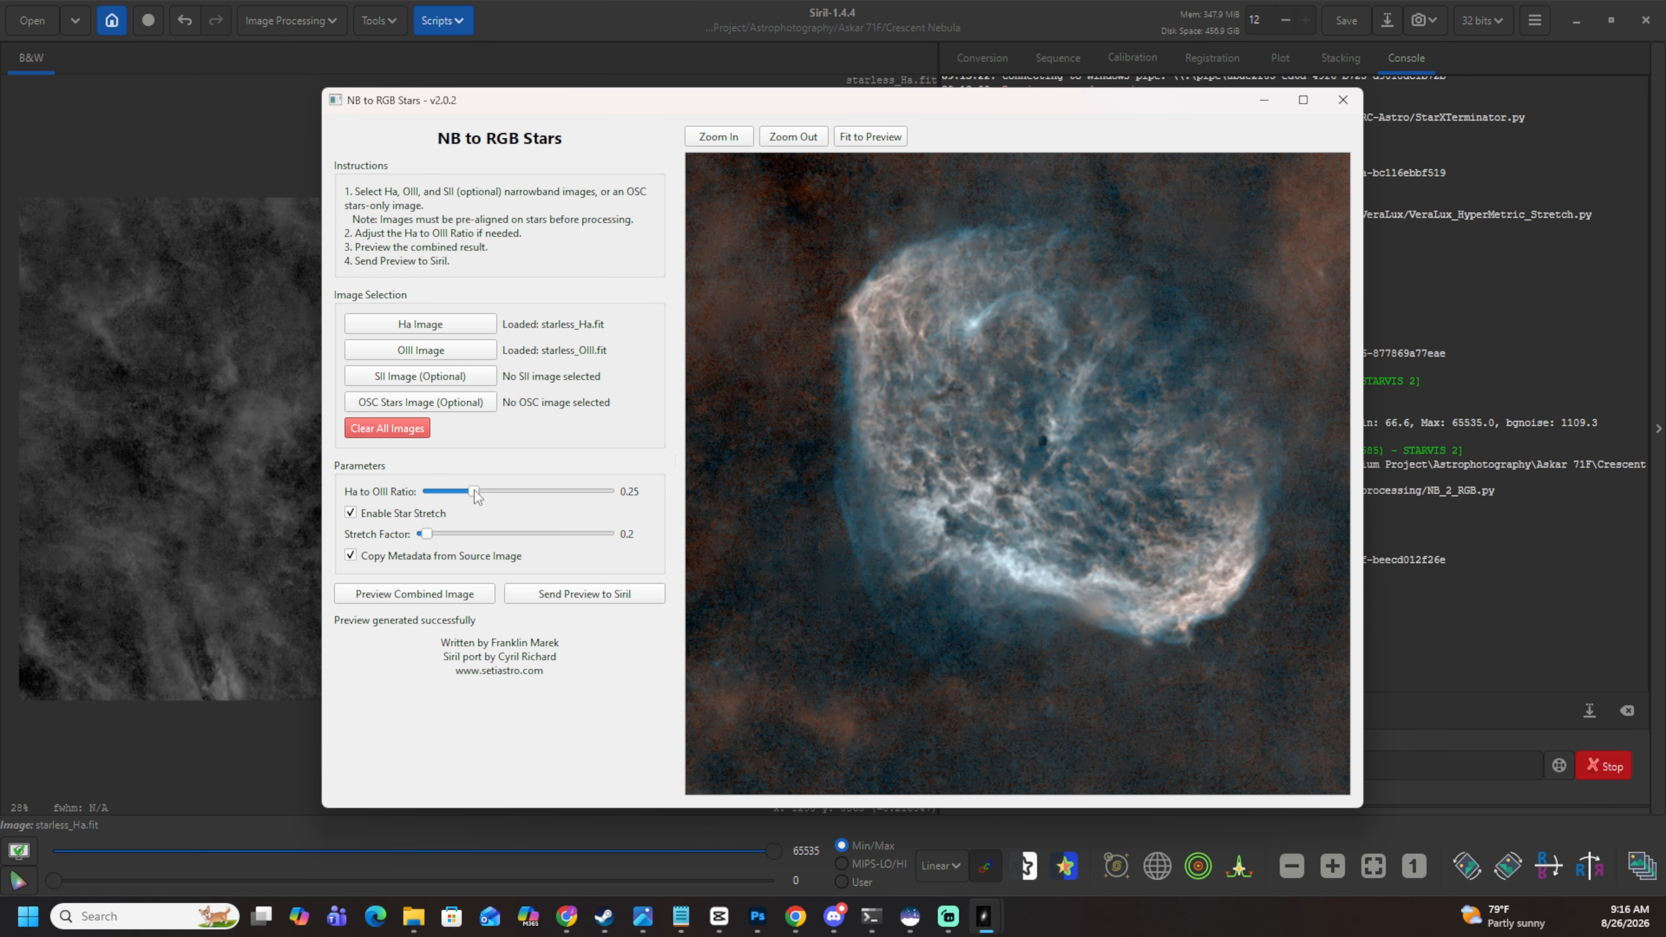
# Set the Ha to OIII Ratio to 0.25 and the Stretch Factor to 0.0, and regenerate the combined preview.
pyautogui.click(454, 597)
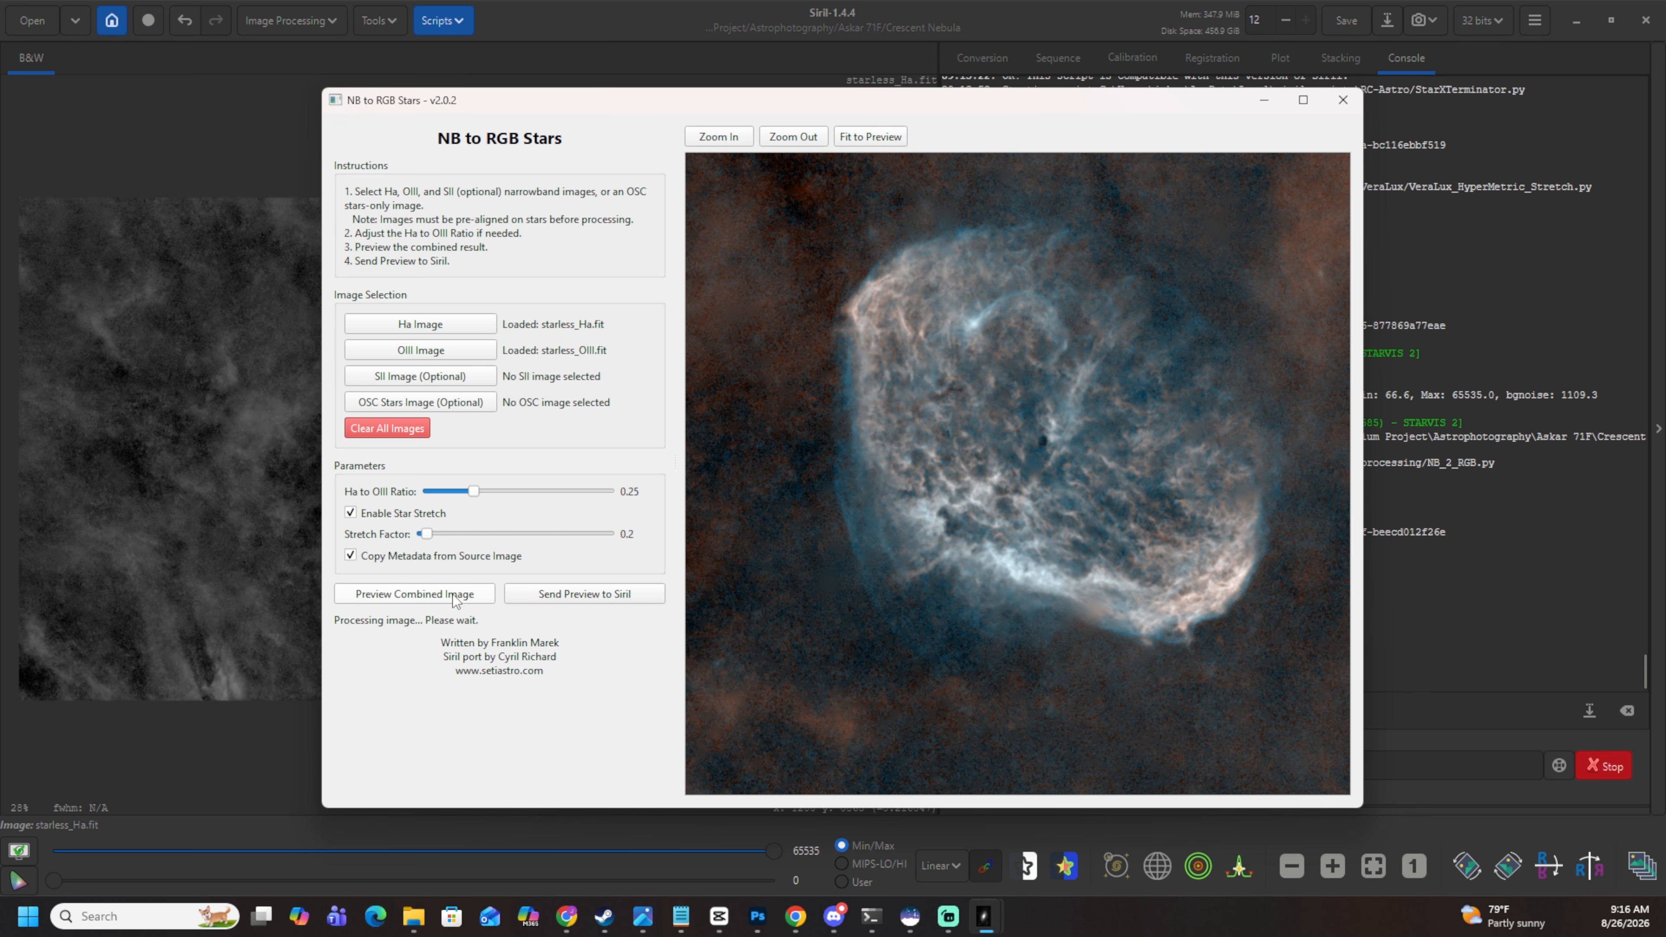
pyautogui.scroll(-3, 1074, 384)
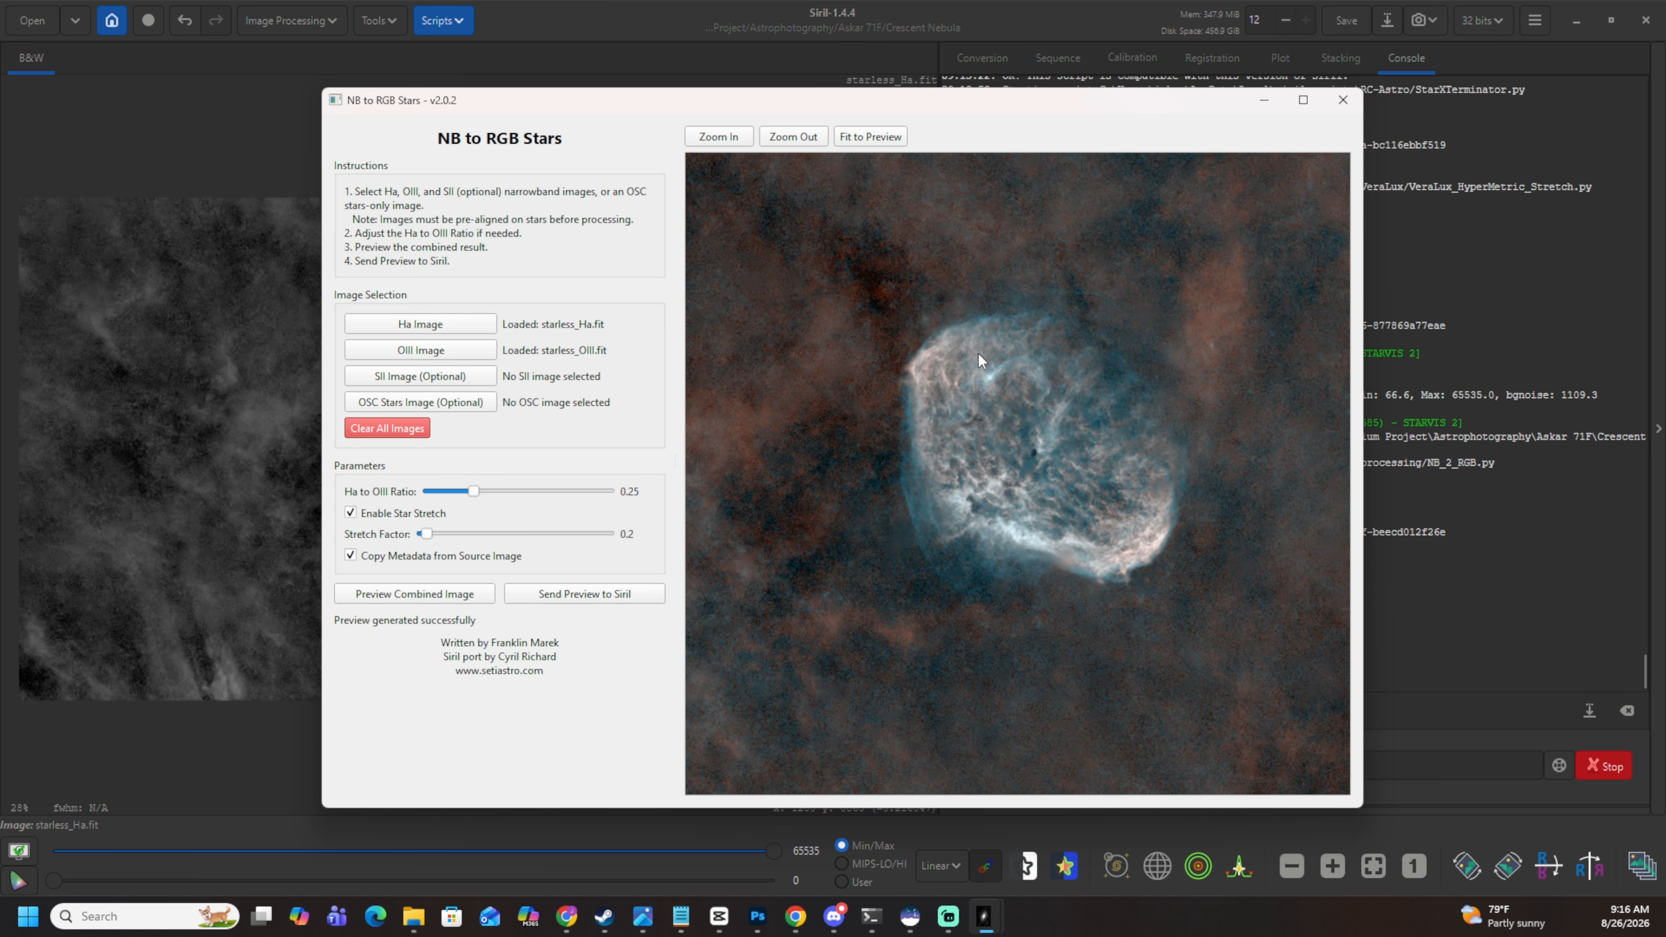
pyautogui.scroll(-2, 987, 352)
pyautogui.scroll(4, 1036, 428)
pyautogui.click(430, 600)
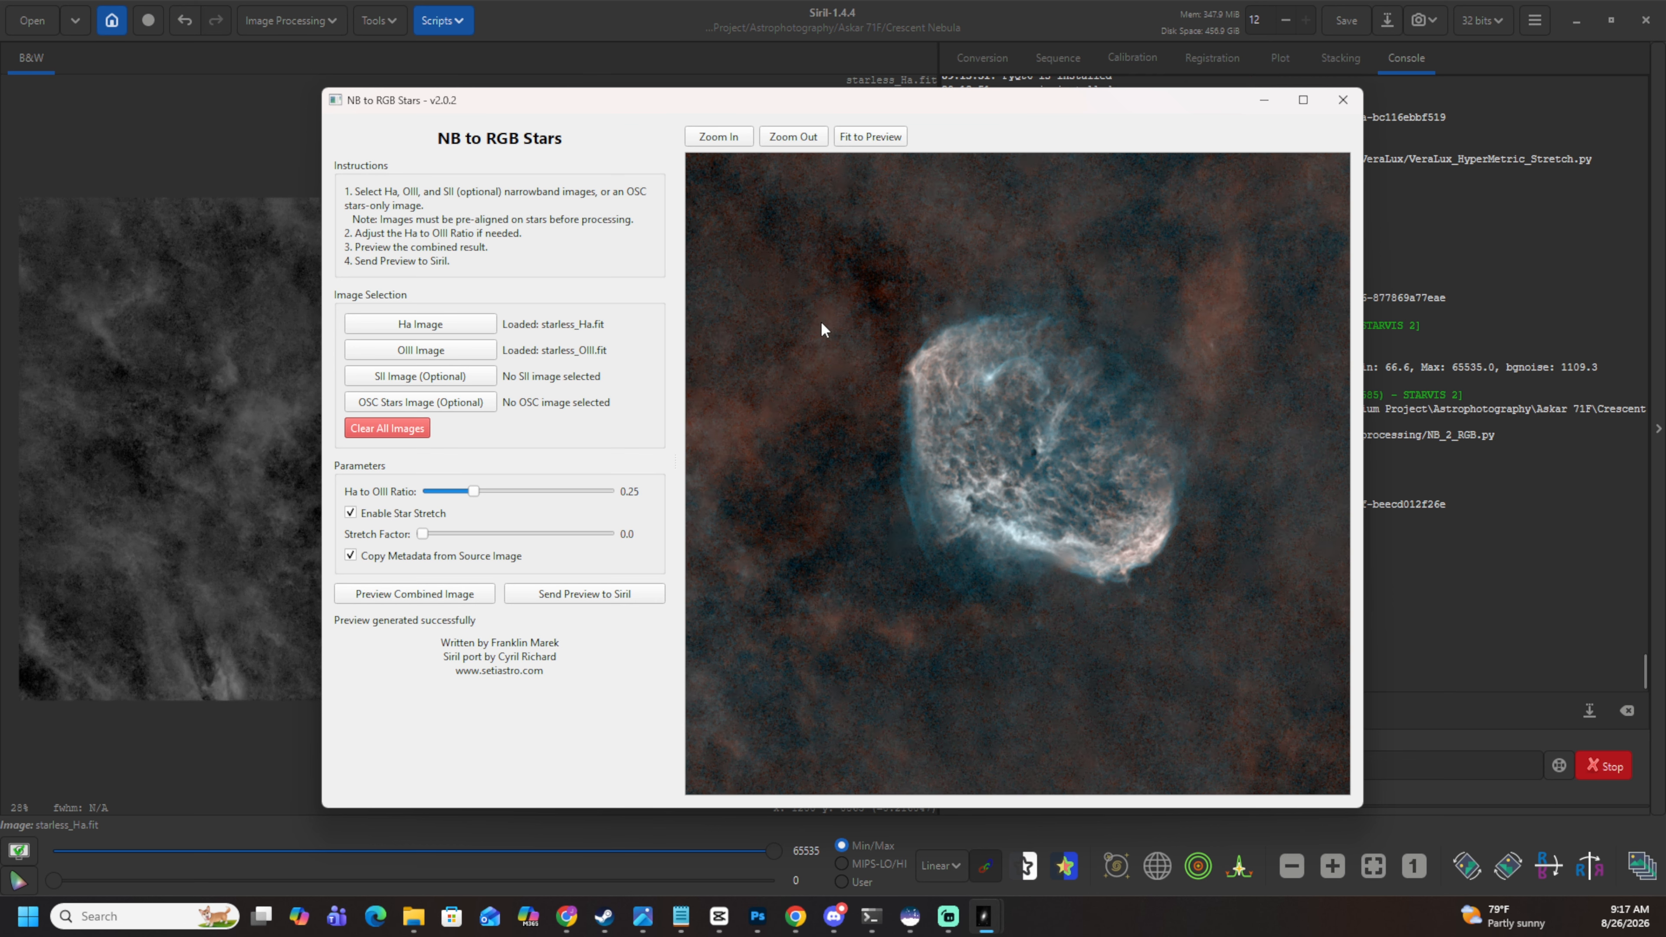
# Send the combined Ha and OIII preview to Siril as an RGB image and close NB to RGB Stars.
pyautogui.scroll(-4, 823, 318)
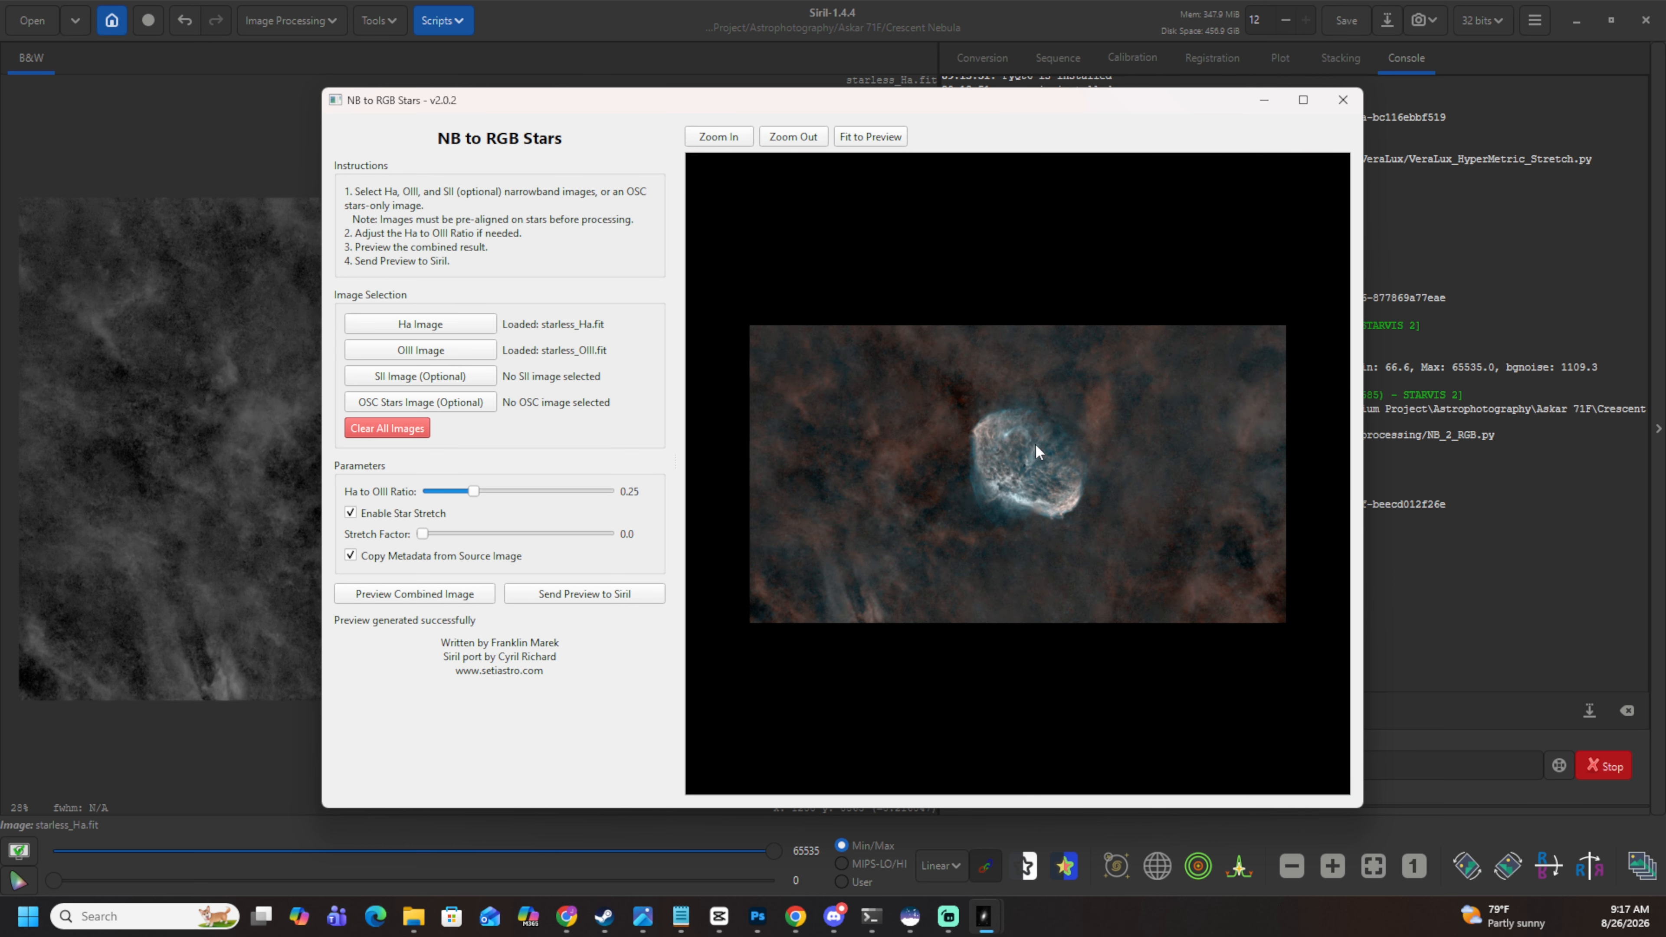
pyautogui.scroll(4, 1036, 442)
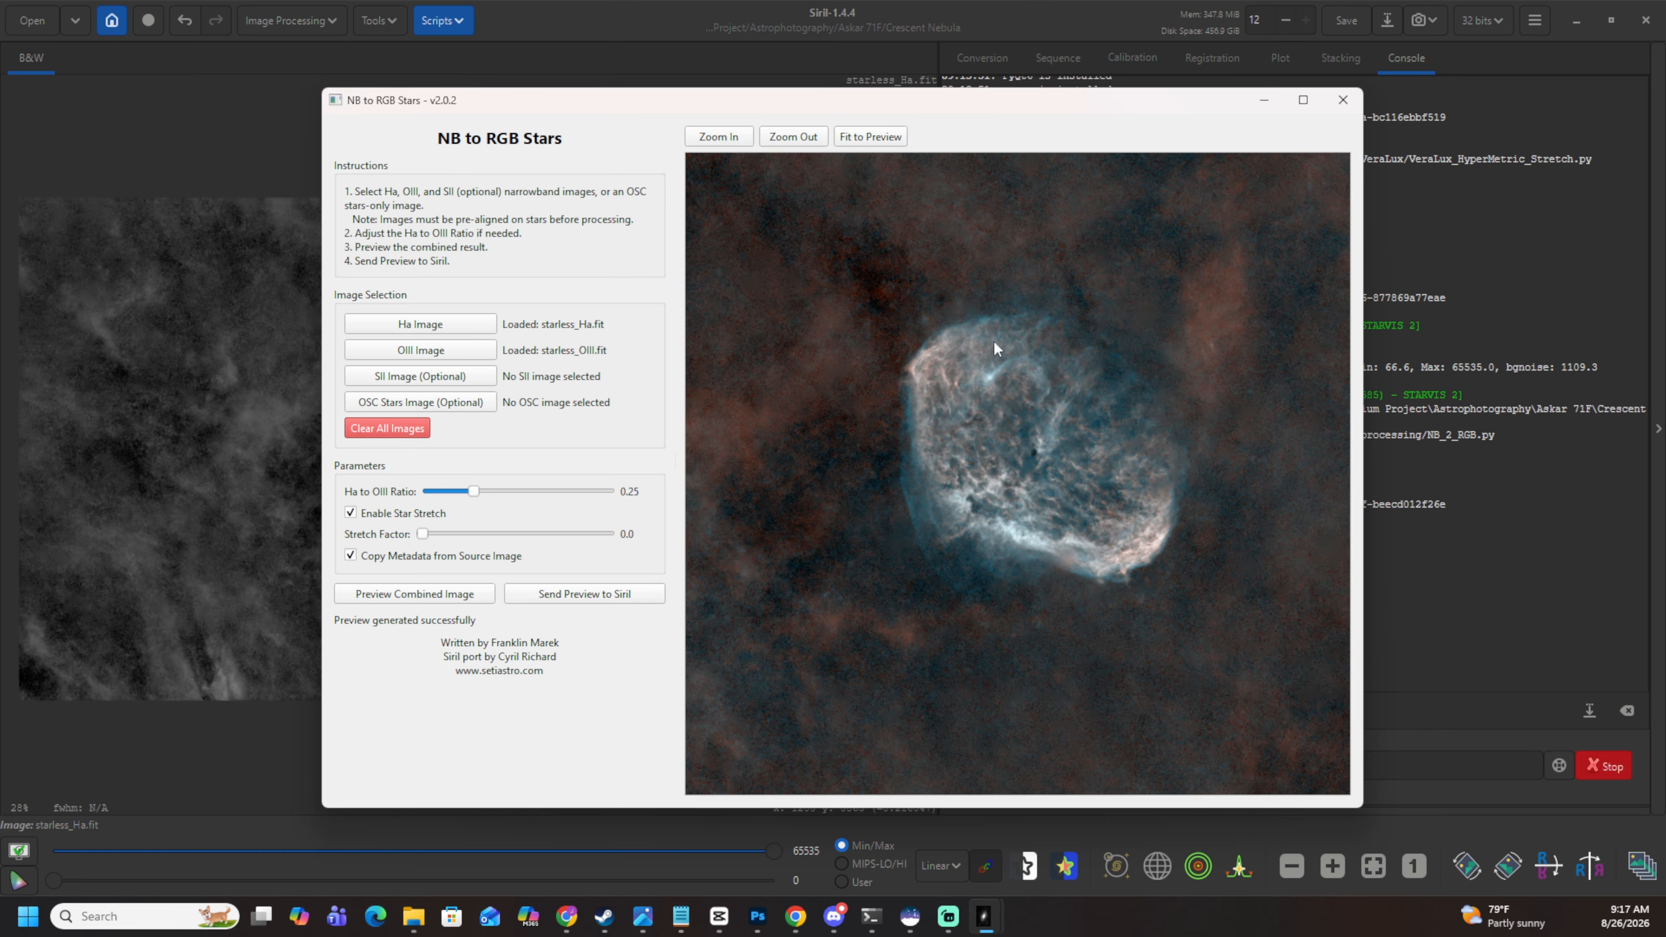
pyautogui.click(603, 594)
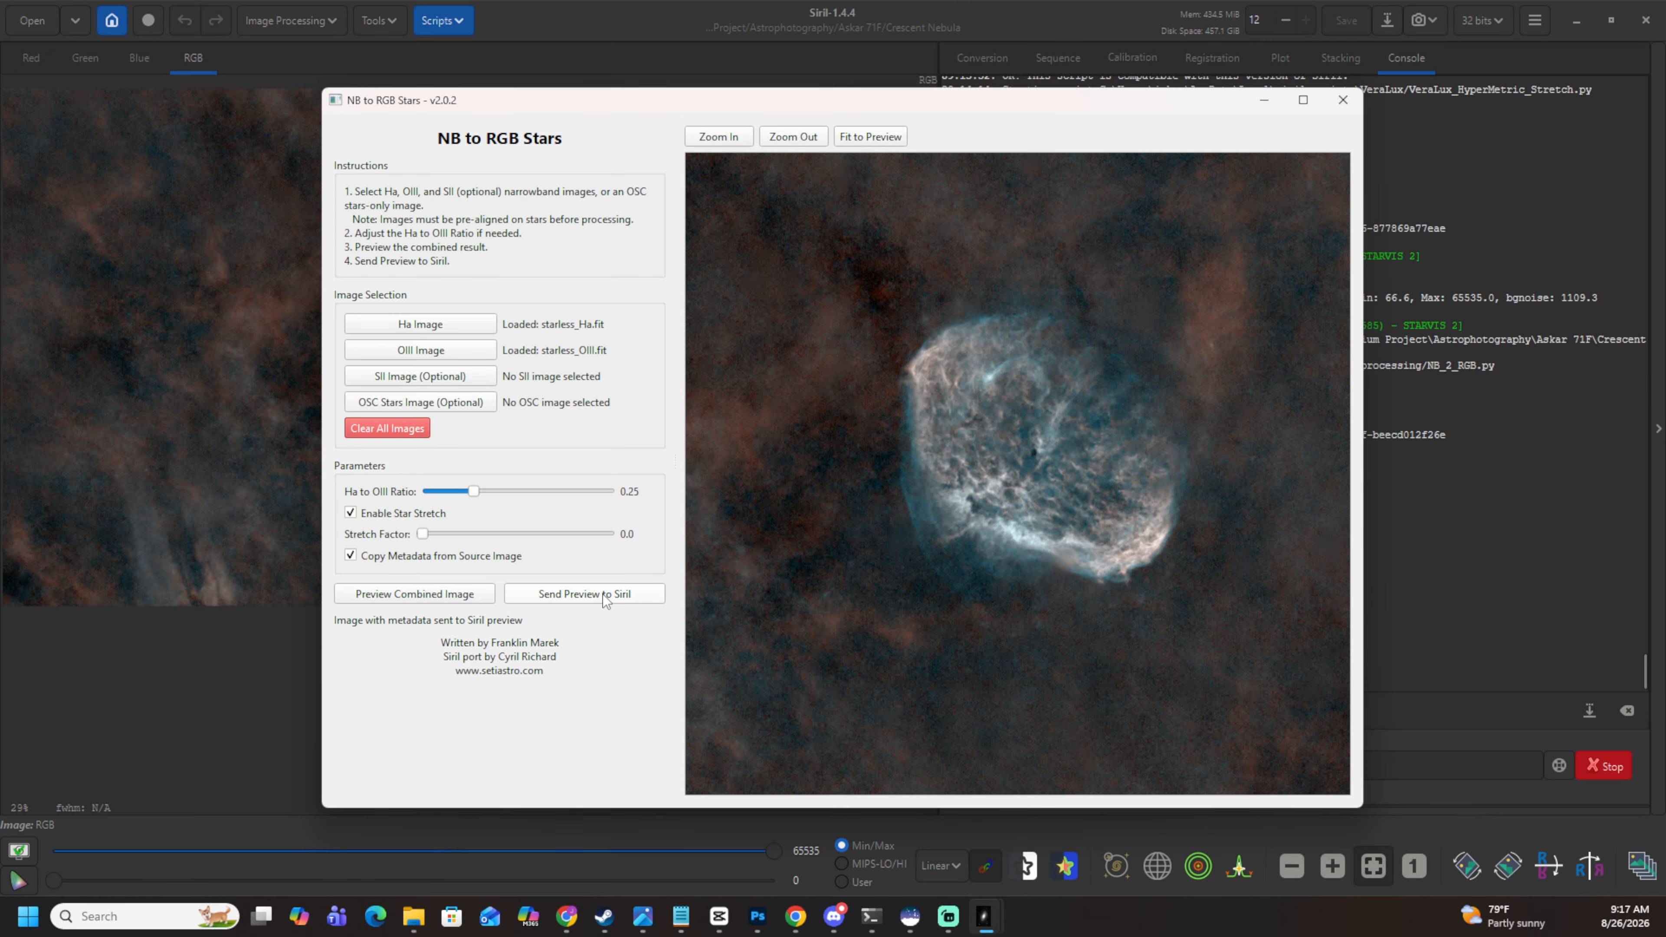
pyautogui.click(1343, 100)
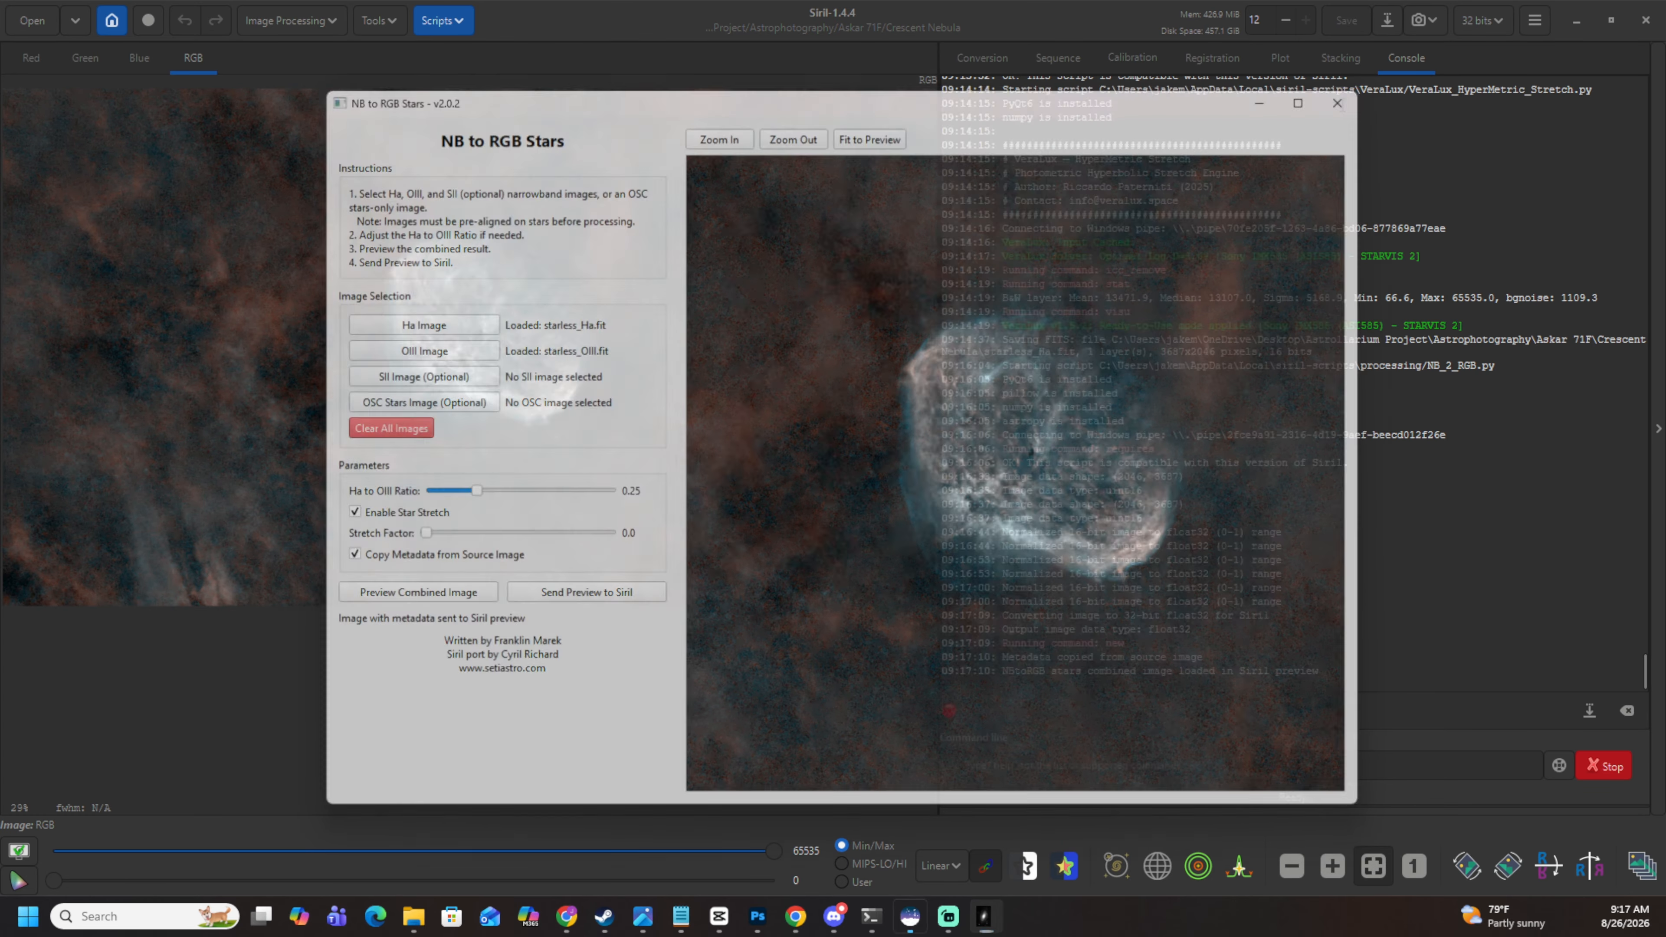
pyautogui.scroll(-1, 481, 186)
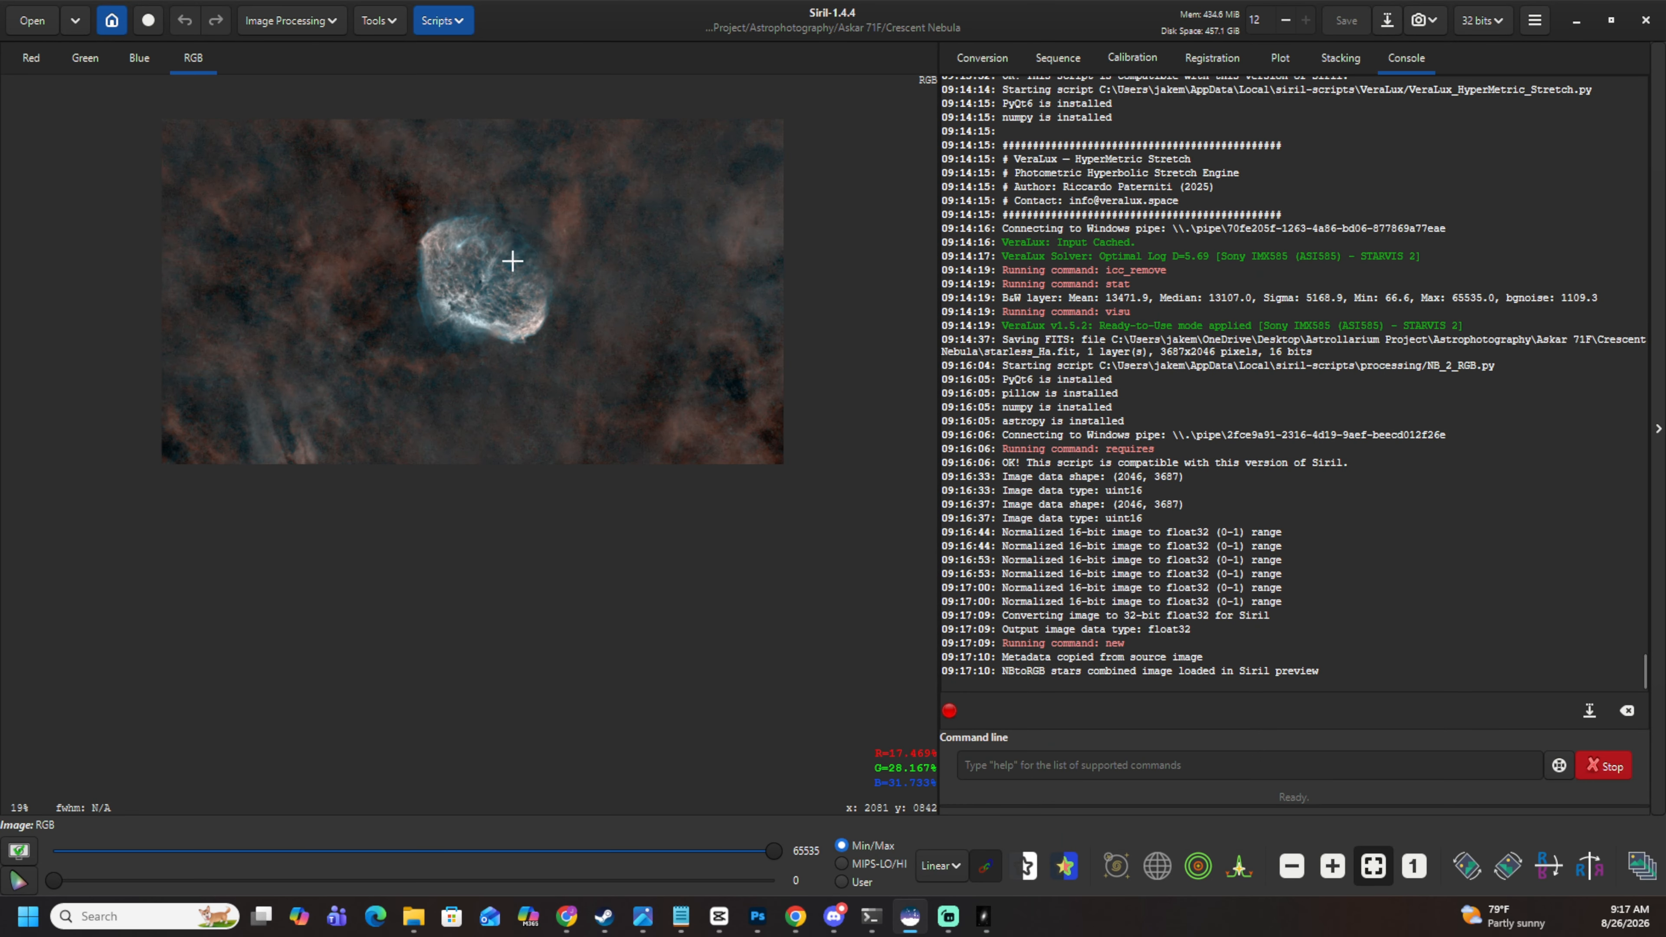
pyautogui.scroll(1, 485, 110)
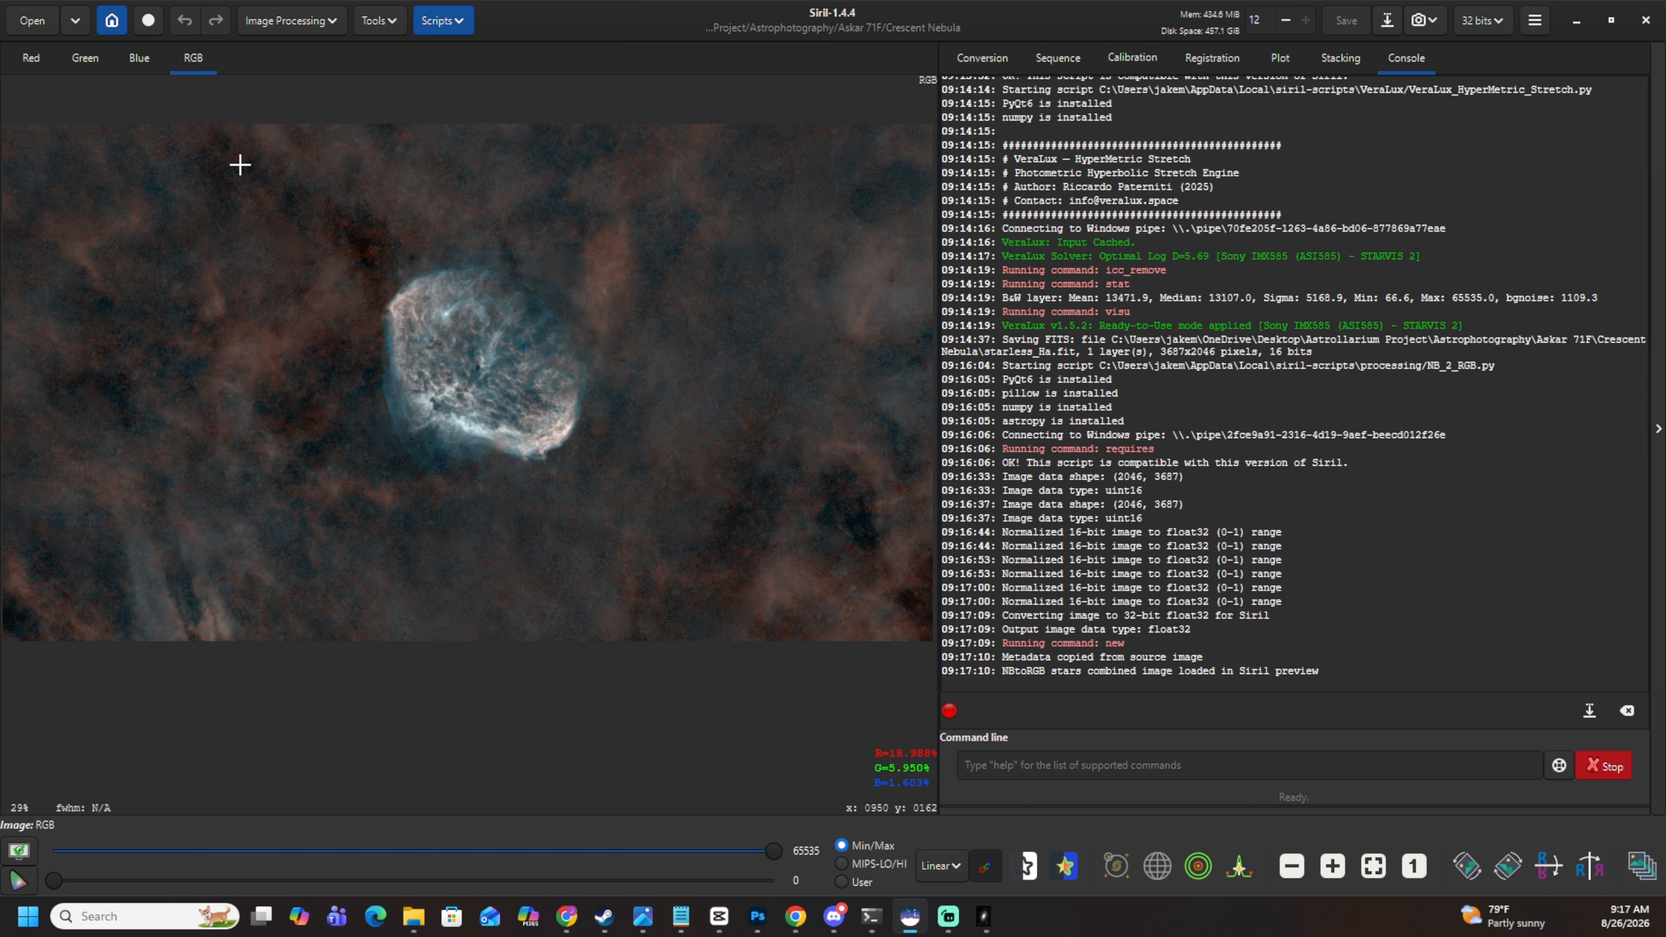
# In Color Calibration, neutralise the background using a dark sky patch of about 120 × 137 px left of the nebula.
pyautogui.click(286, 23)
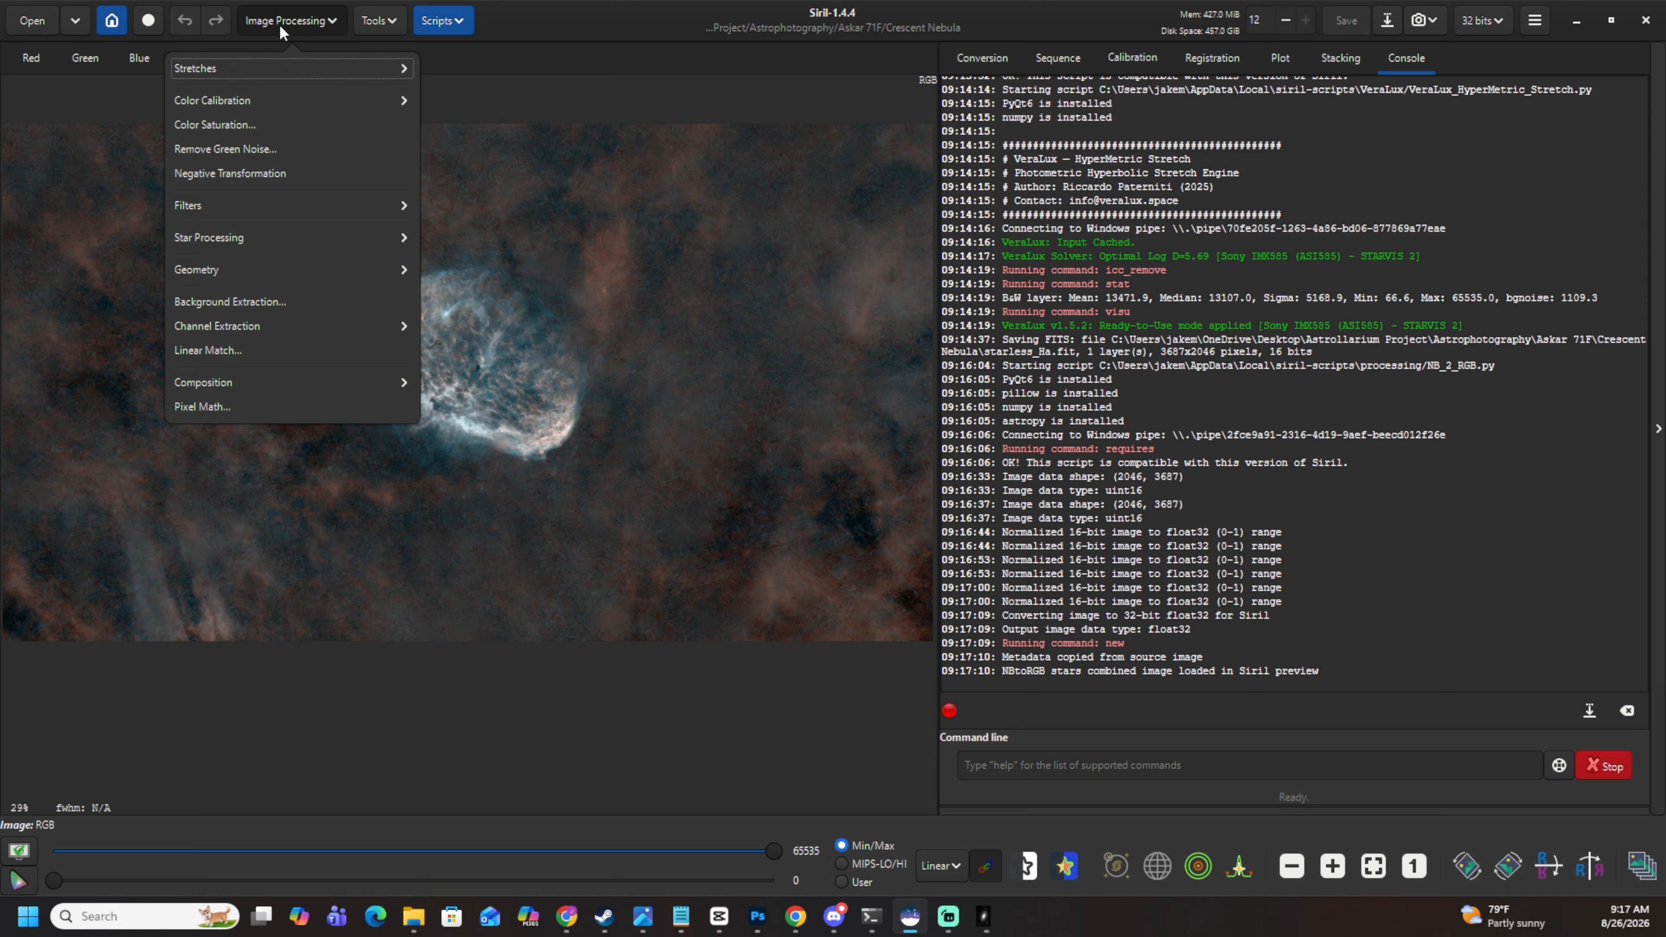
pyautogui.click(232, 97)
pyautogui.click(232, 97)
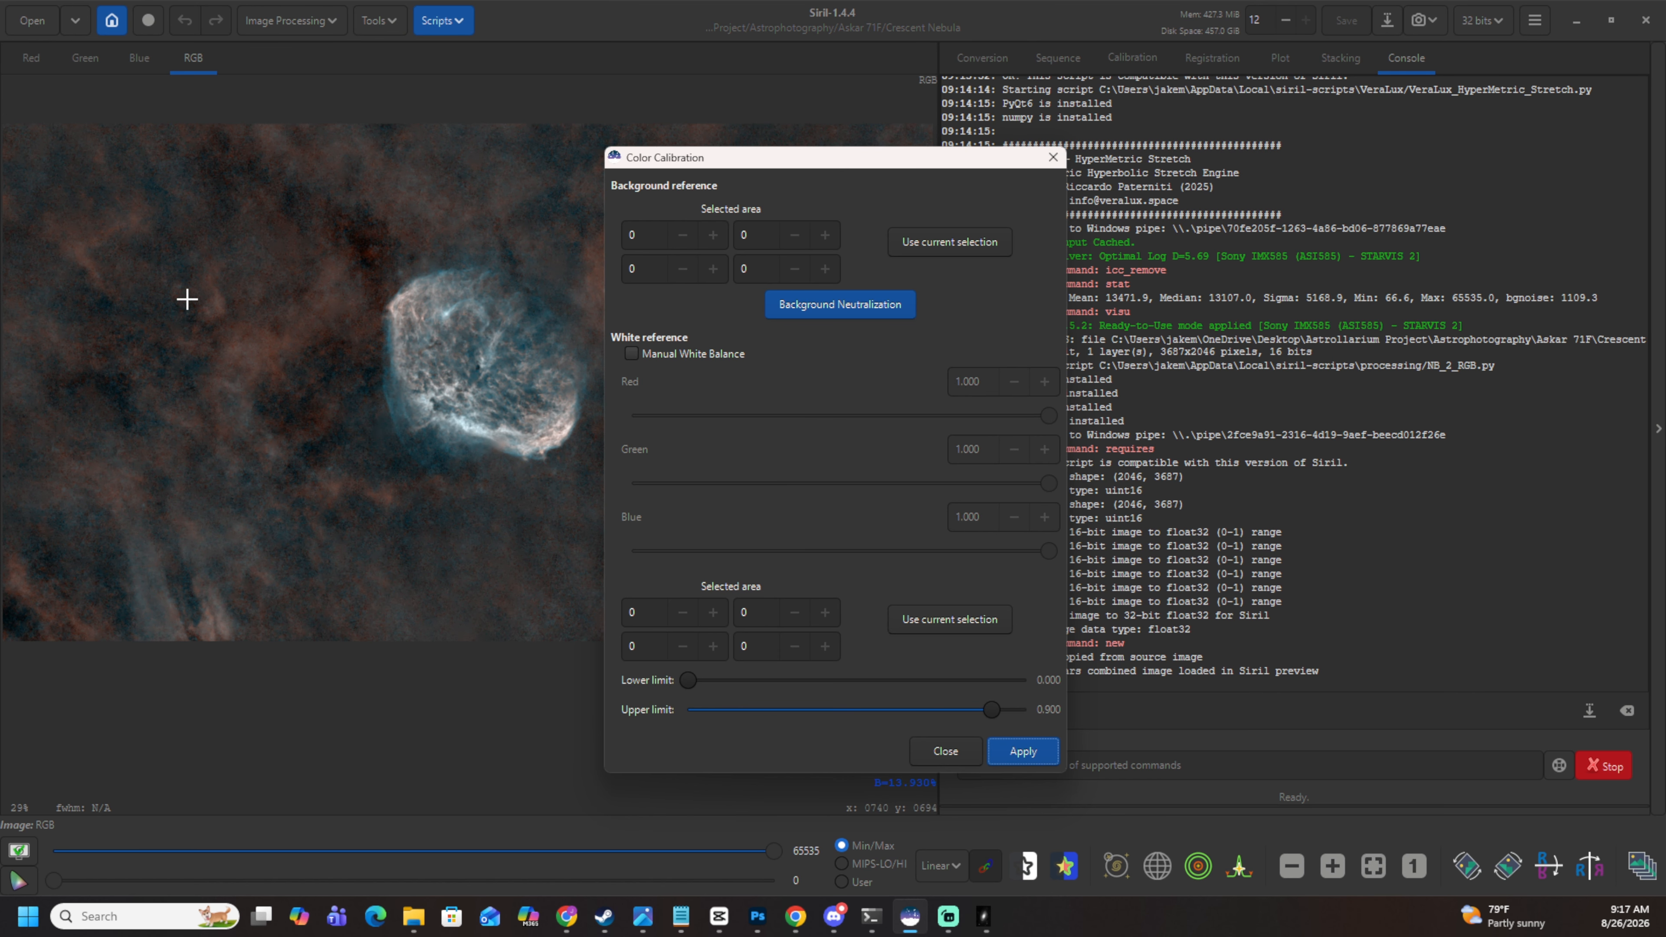
pyautogui.moveTo(745, 164); pyautogui.dragTo(1149, 187)
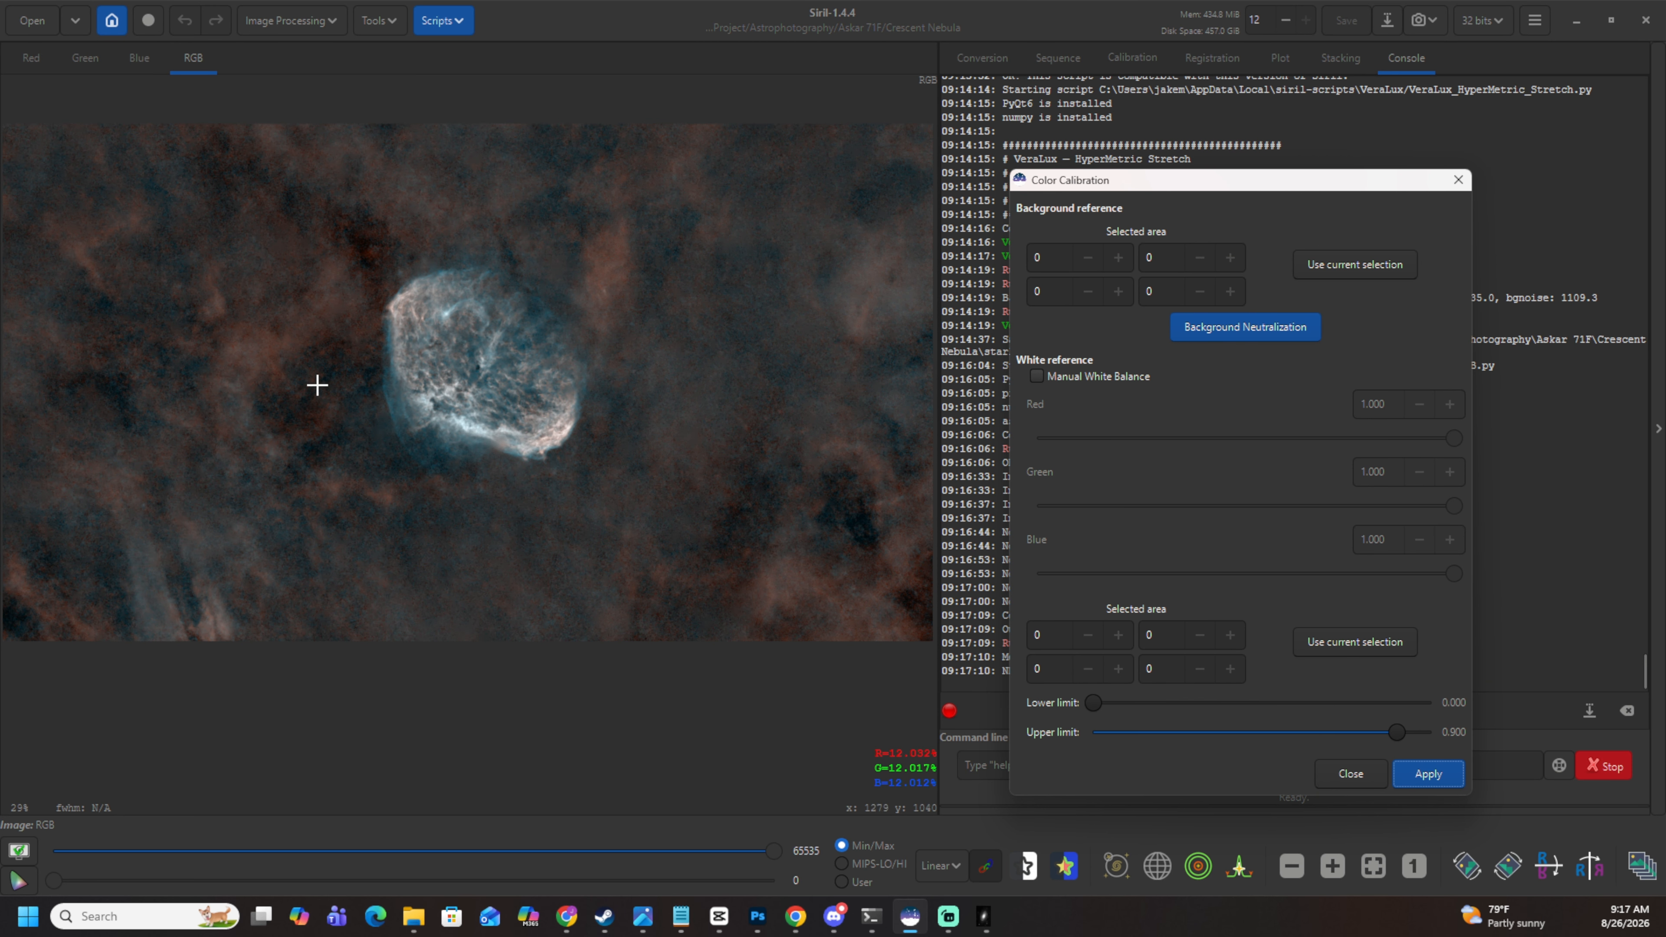
pyautogui.moveTo(102, 326); pyautogui.dragTo(135, 362)
pyautogui.click(1338, 266)
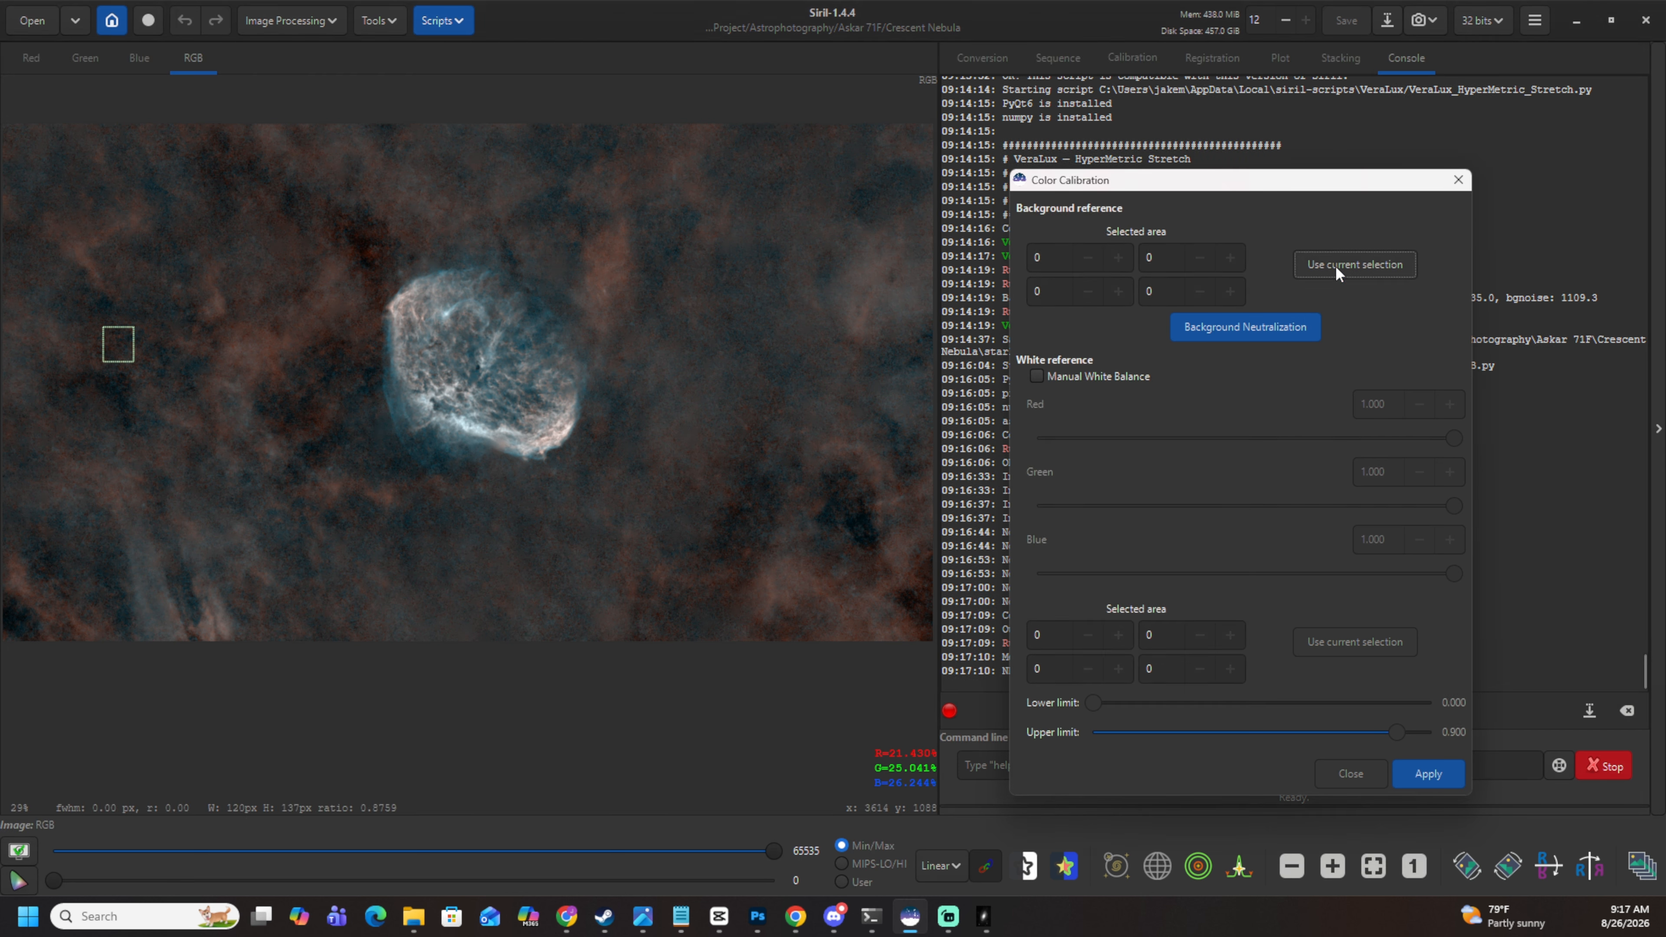
pyautogui.click(1285, 329)
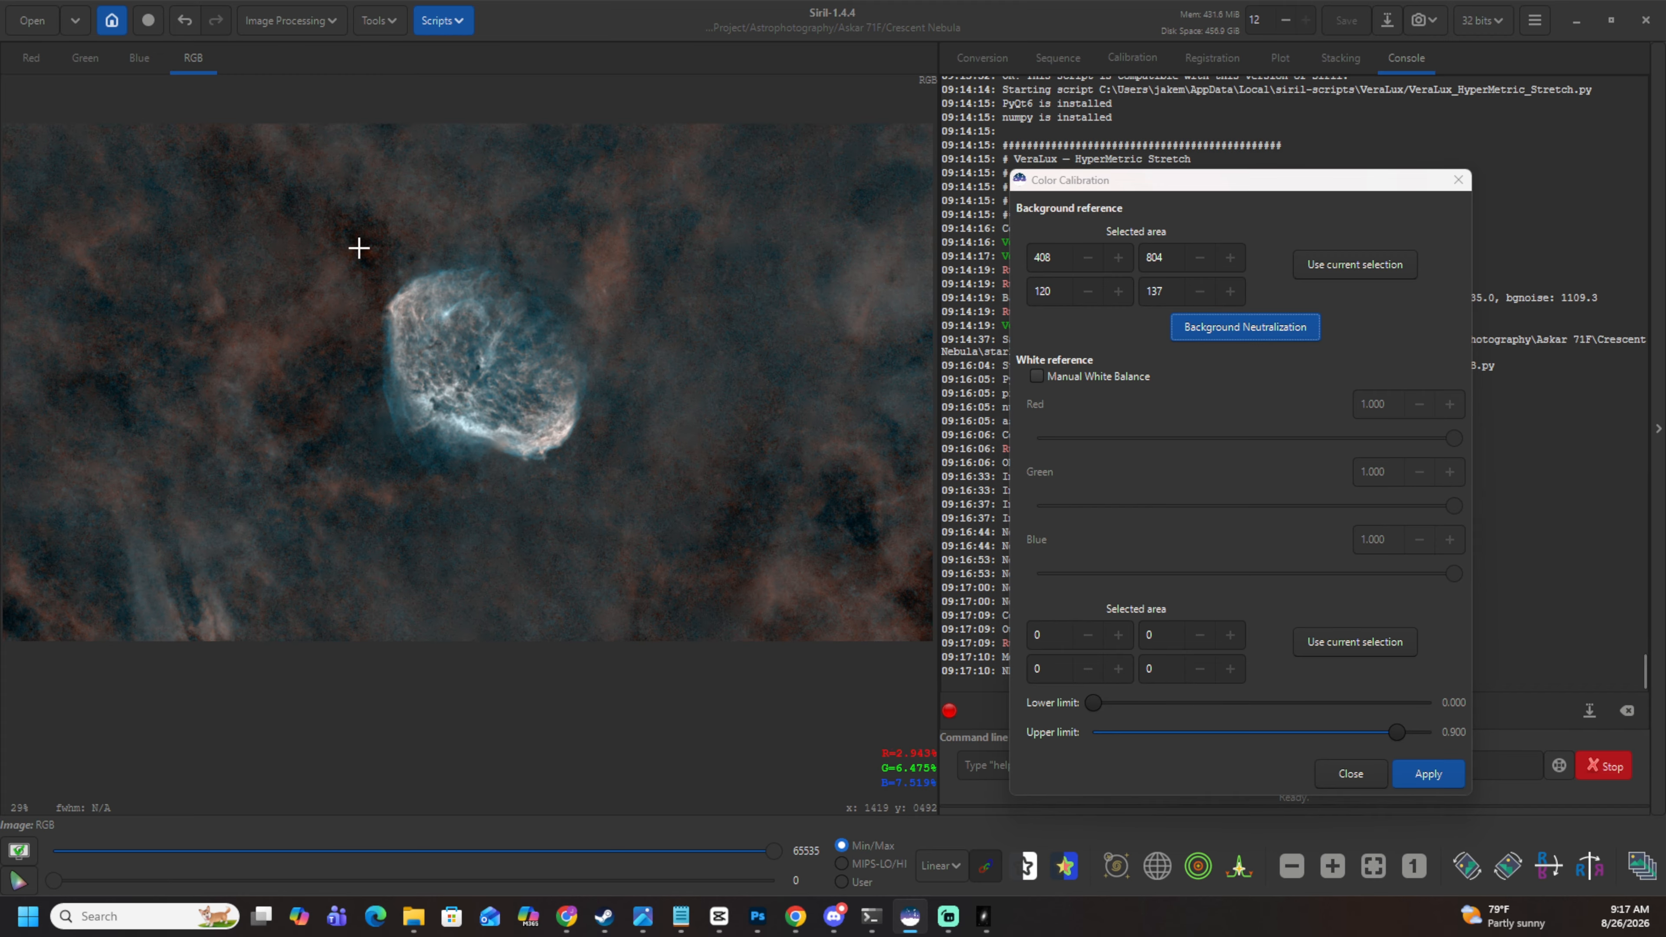
# Set the white reference to an area of about 1002 × 939 px around the whole nebula and apply the colour calibration.
pyautogui.moveTo(358, 247); pyautogui.dragTo(612, 487)
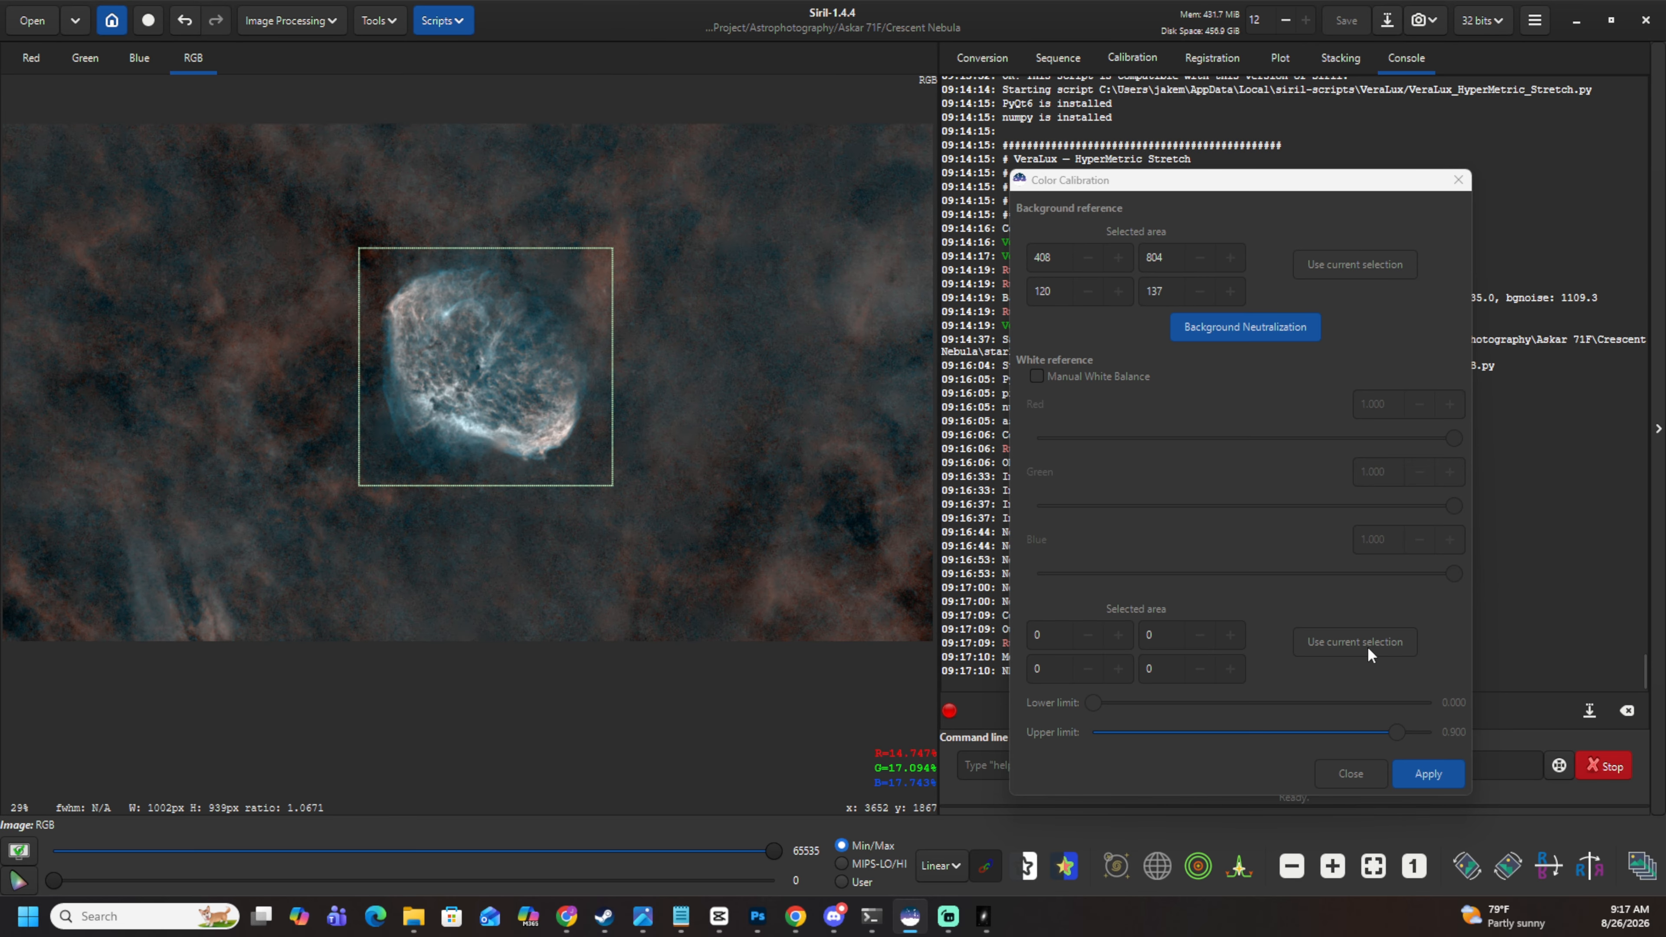
pyautogui.click(1369, 647)
pyautogui.click(1370, 648)
pyautogui.click(1419, 772)
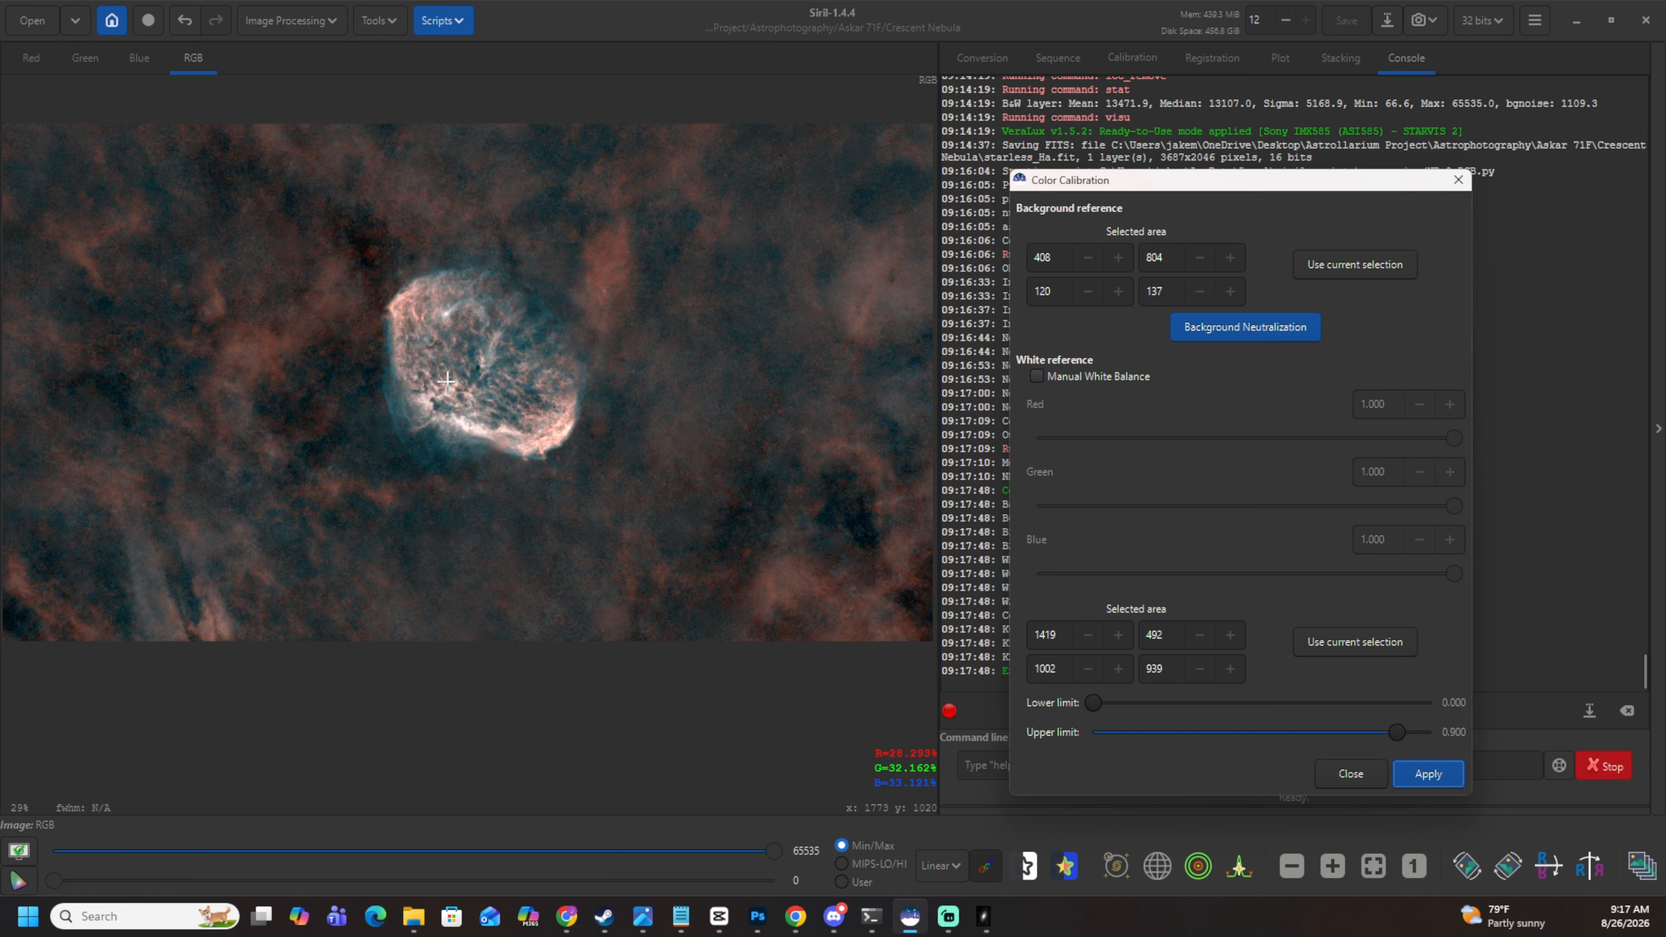
# Neutralise the background again using a dark patch of about 160 × 158 px below right of the nebula, and close Color Calibration.
pyautogui.scroll(4, 446, 381)
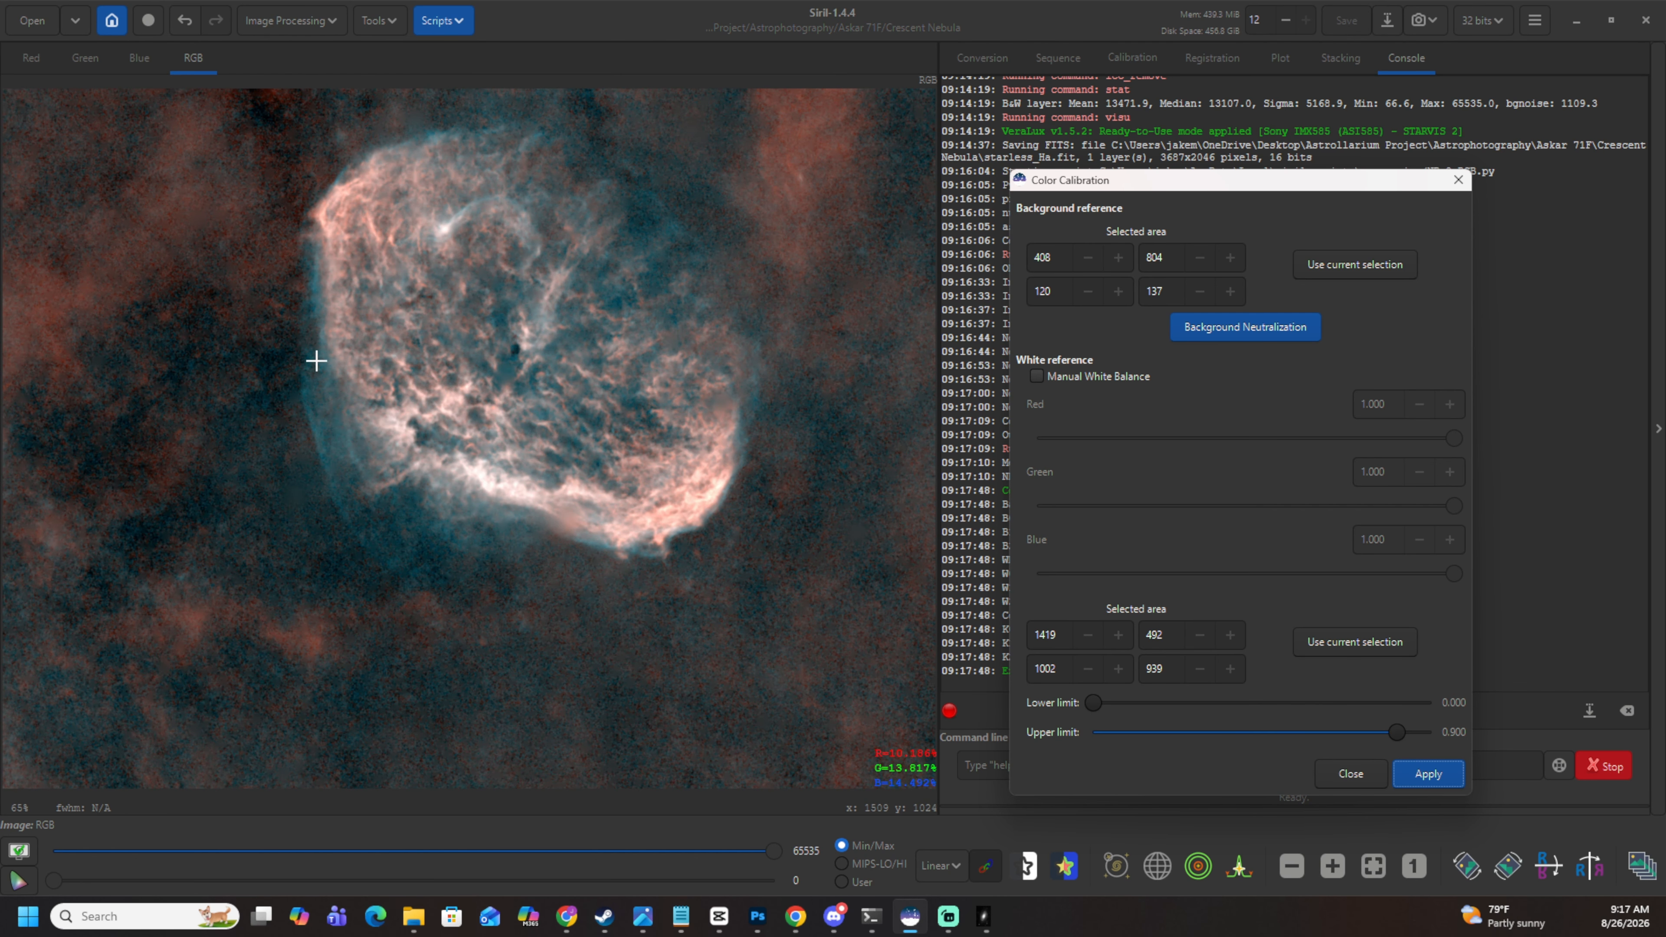
pyautogui.scroll(-2, 679, 158)
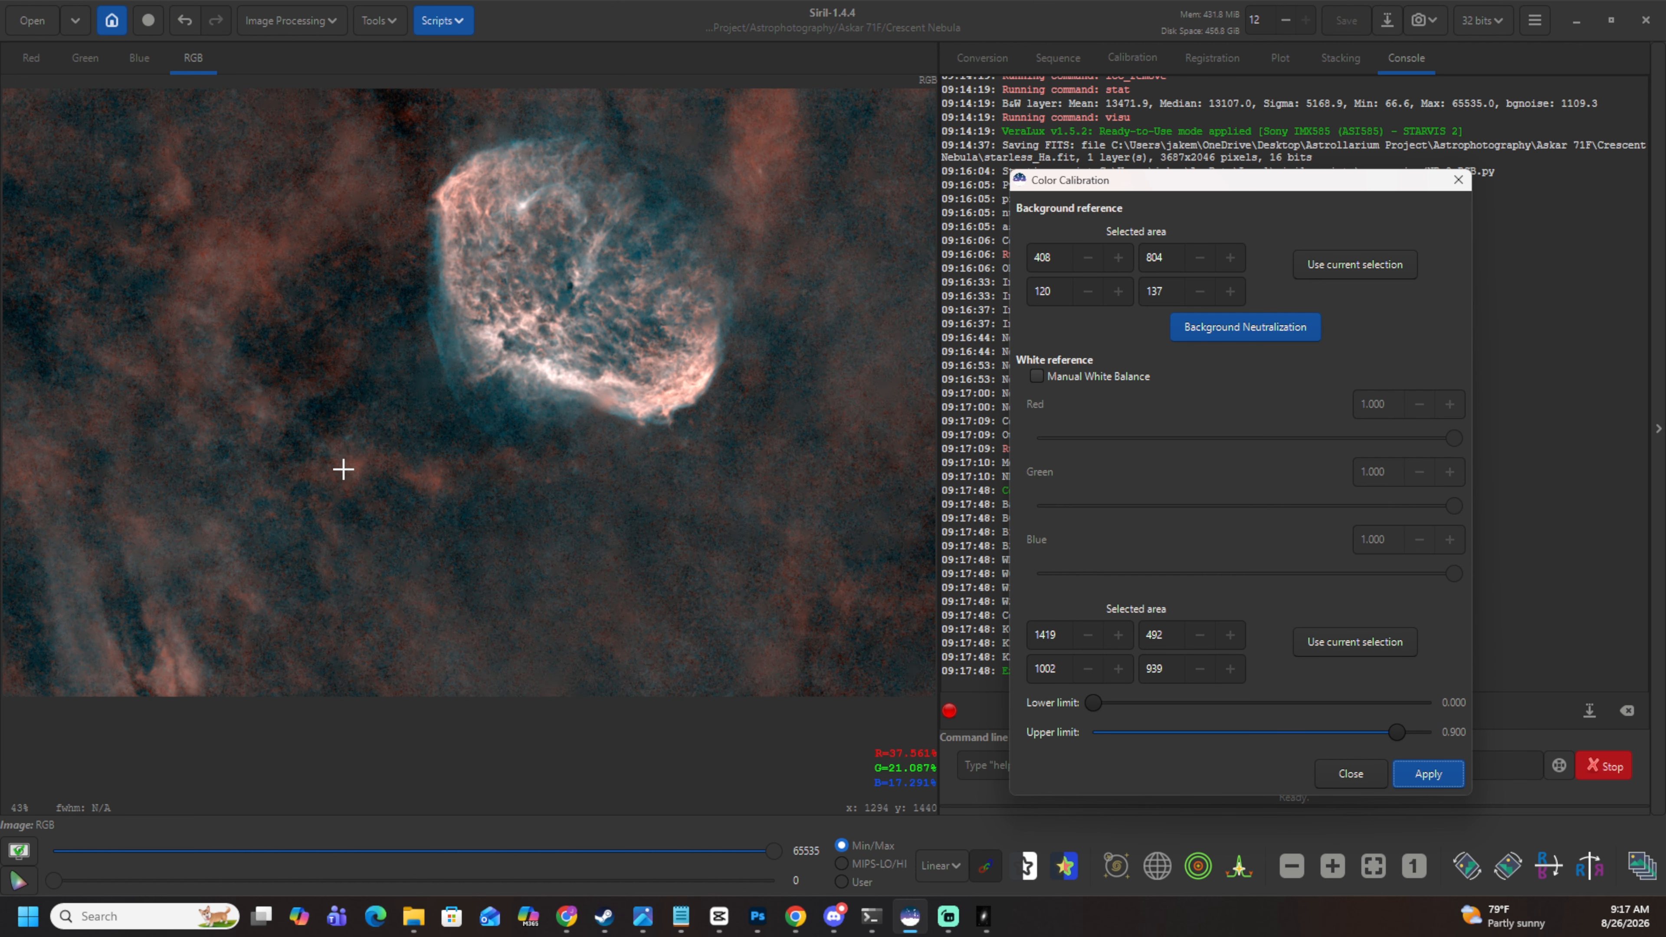
pyautogui.scroll(-3, 343, 469)
pyautogui.scroll(-1, 525, 191)
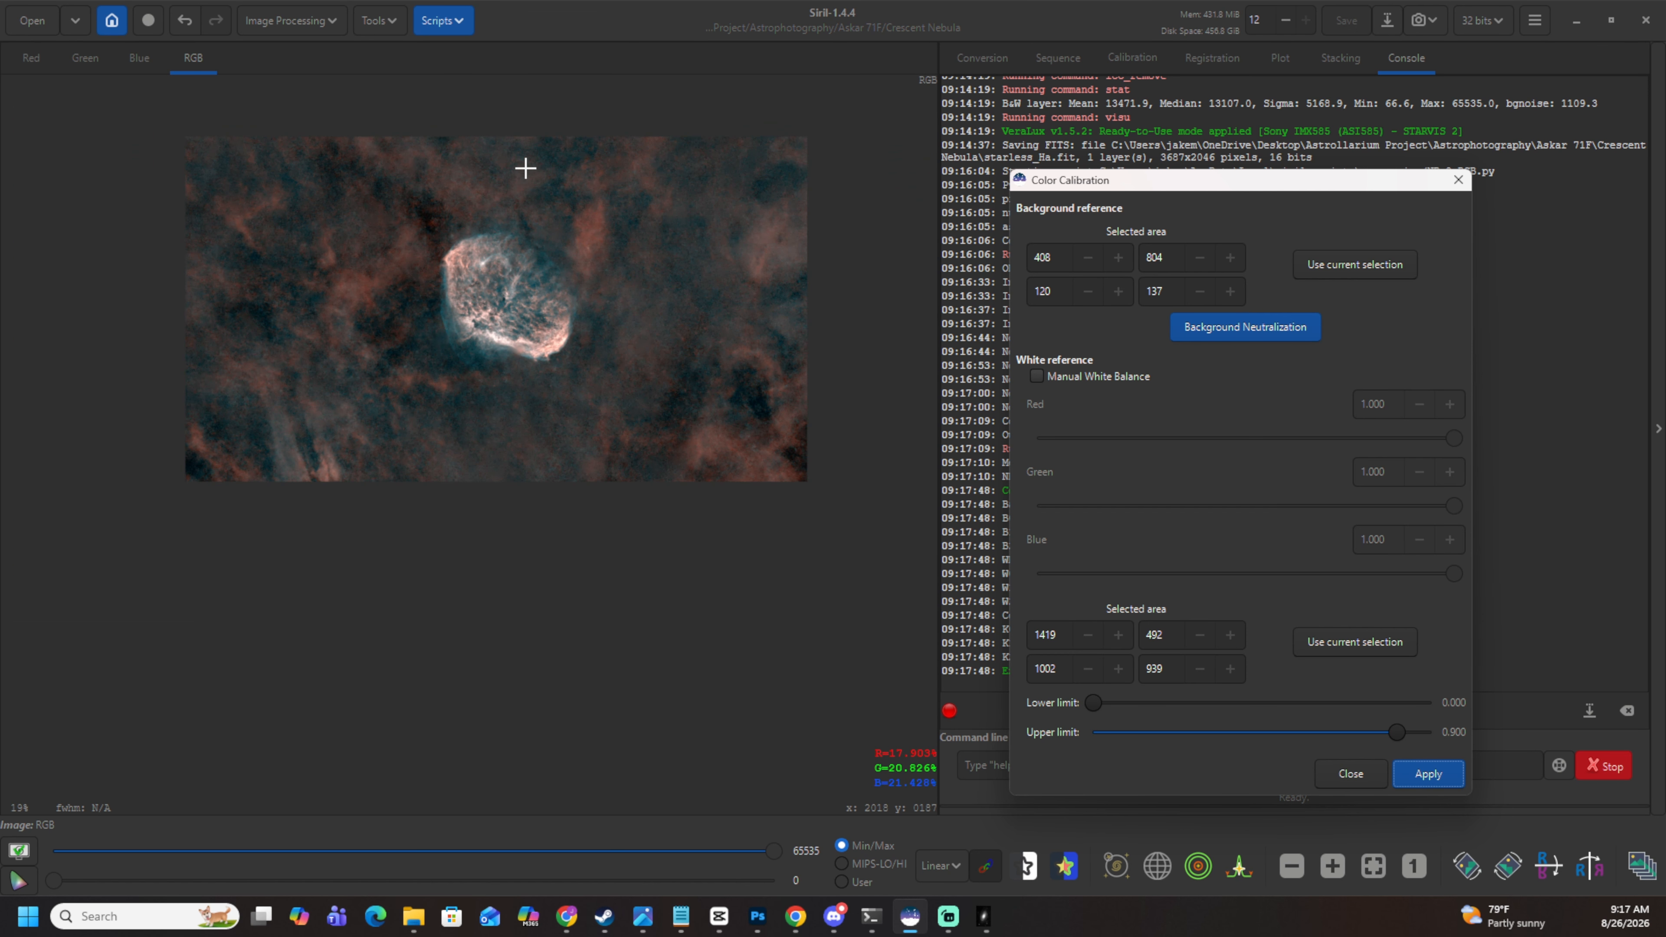
pyautogui.scroll(3, 525, 168)
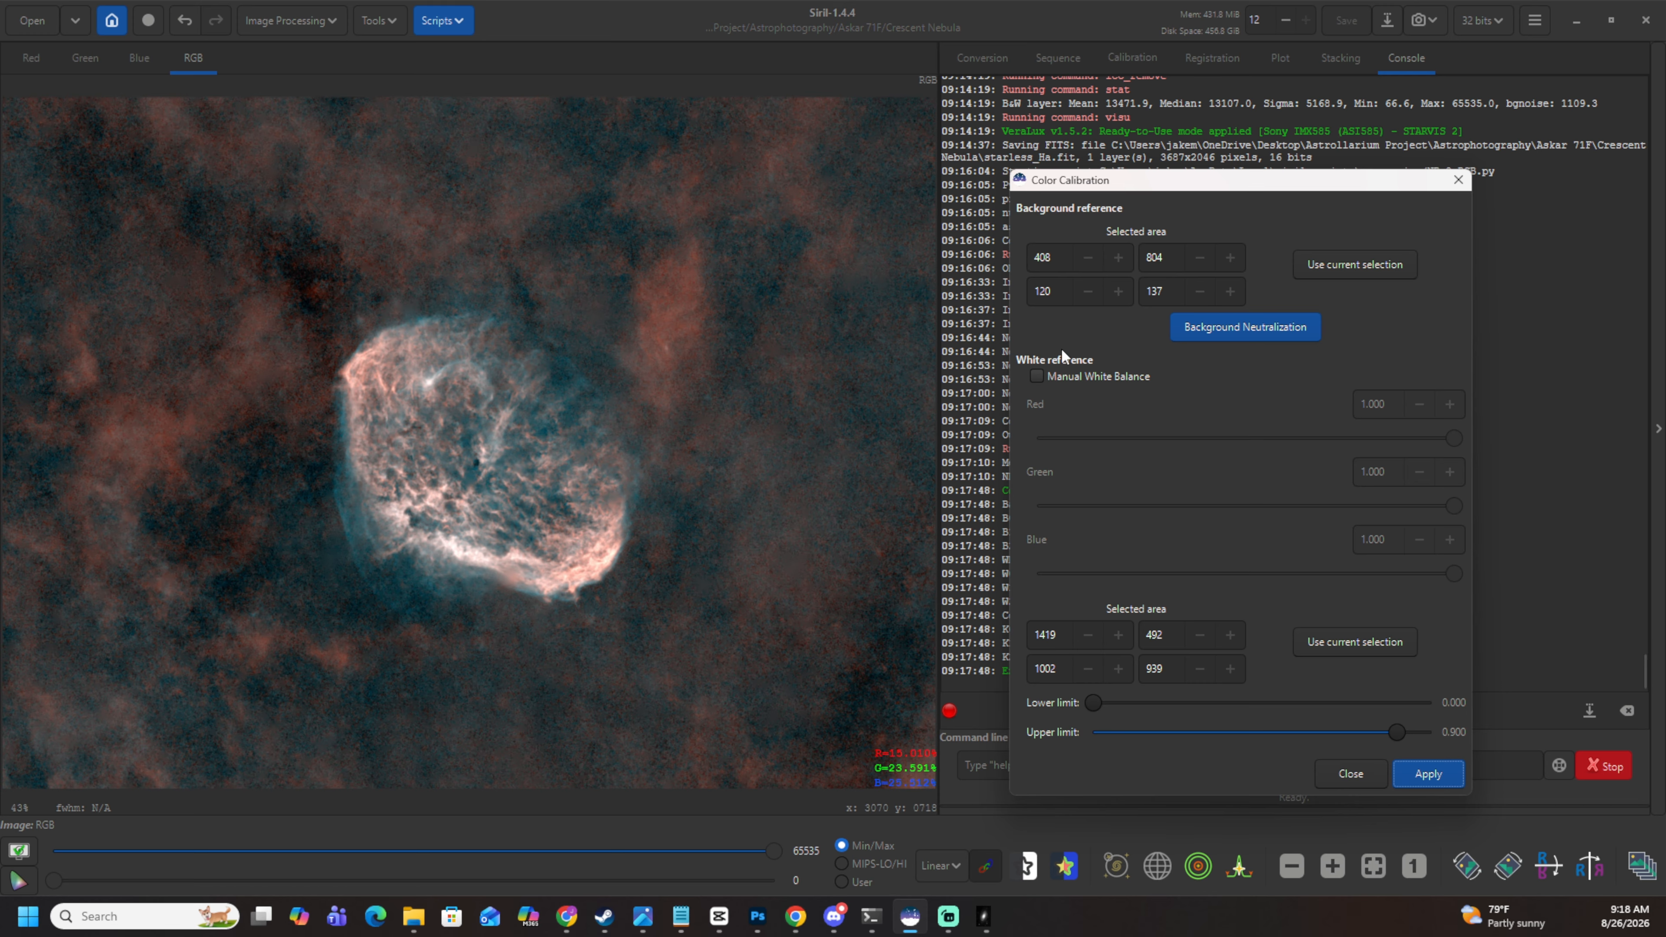
pyautogui.moveTo(837, 658); pyautogui.dragTo(898, 717)
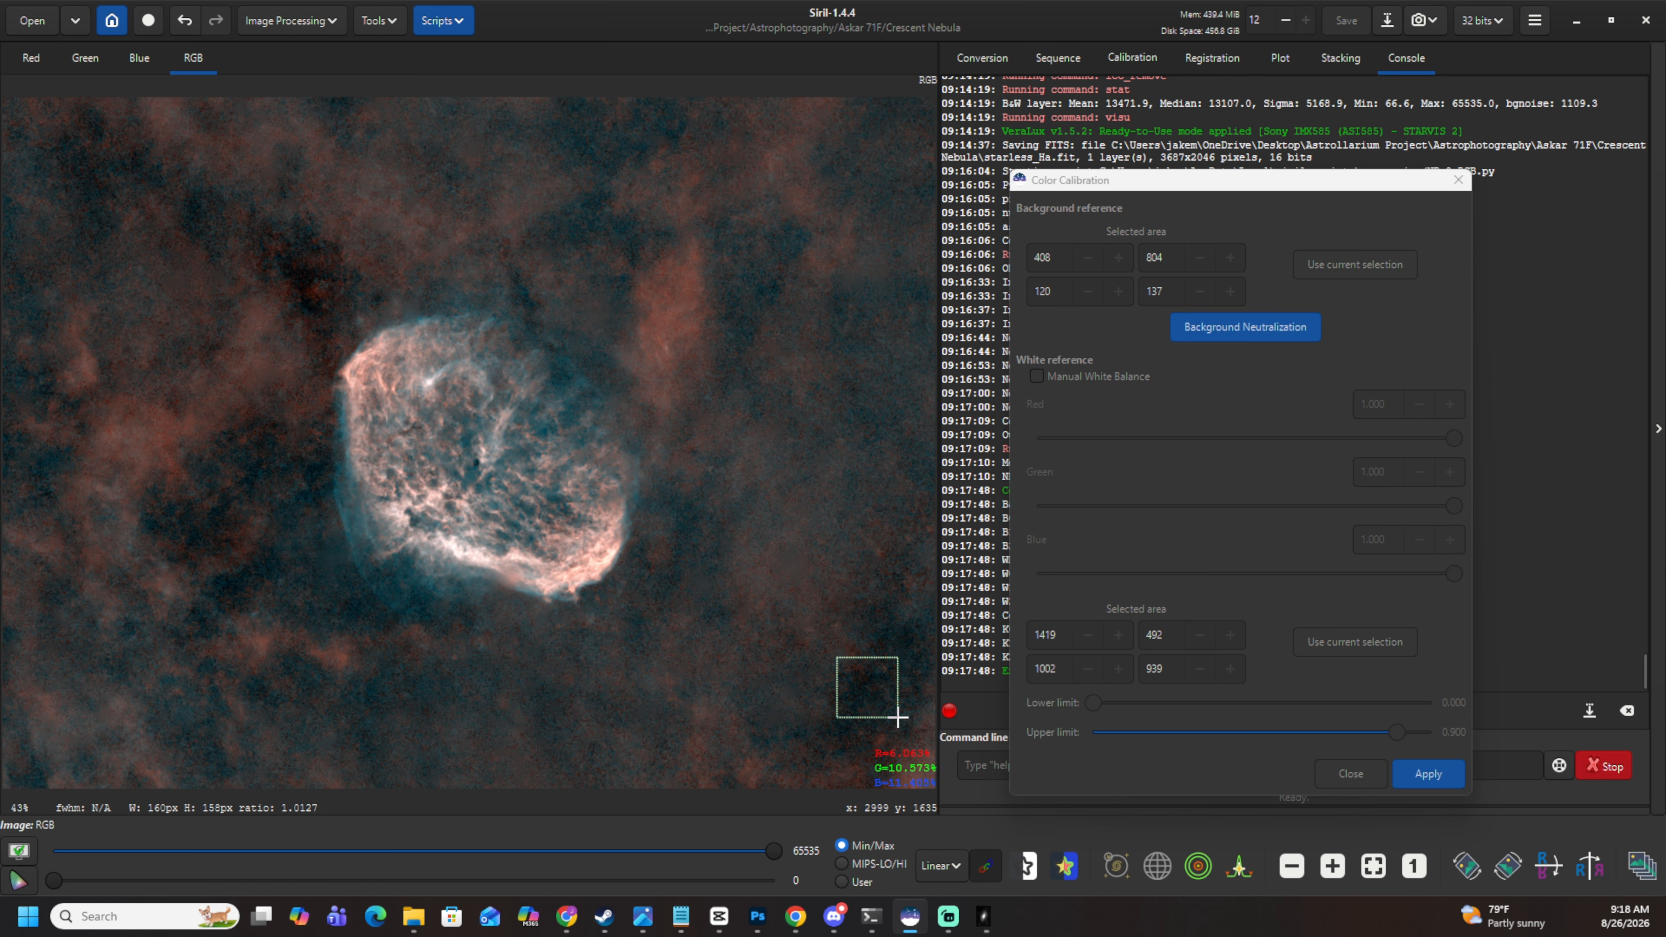
pyautogui.click(1355, 265)
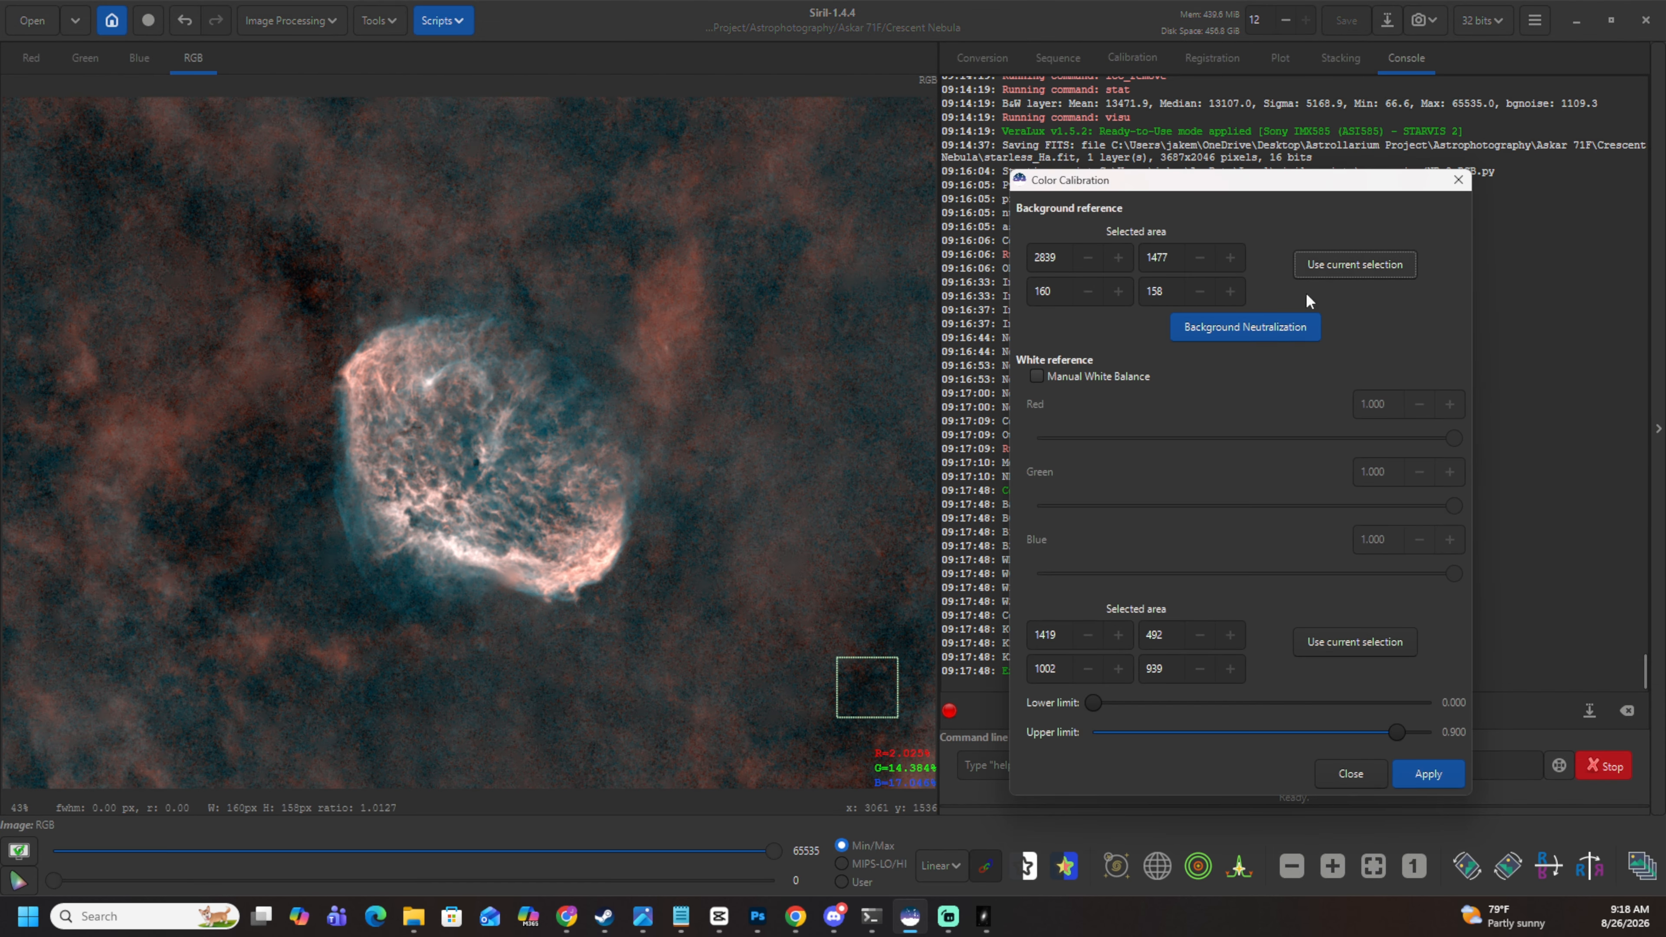
pyautogui.click(1278, 332)
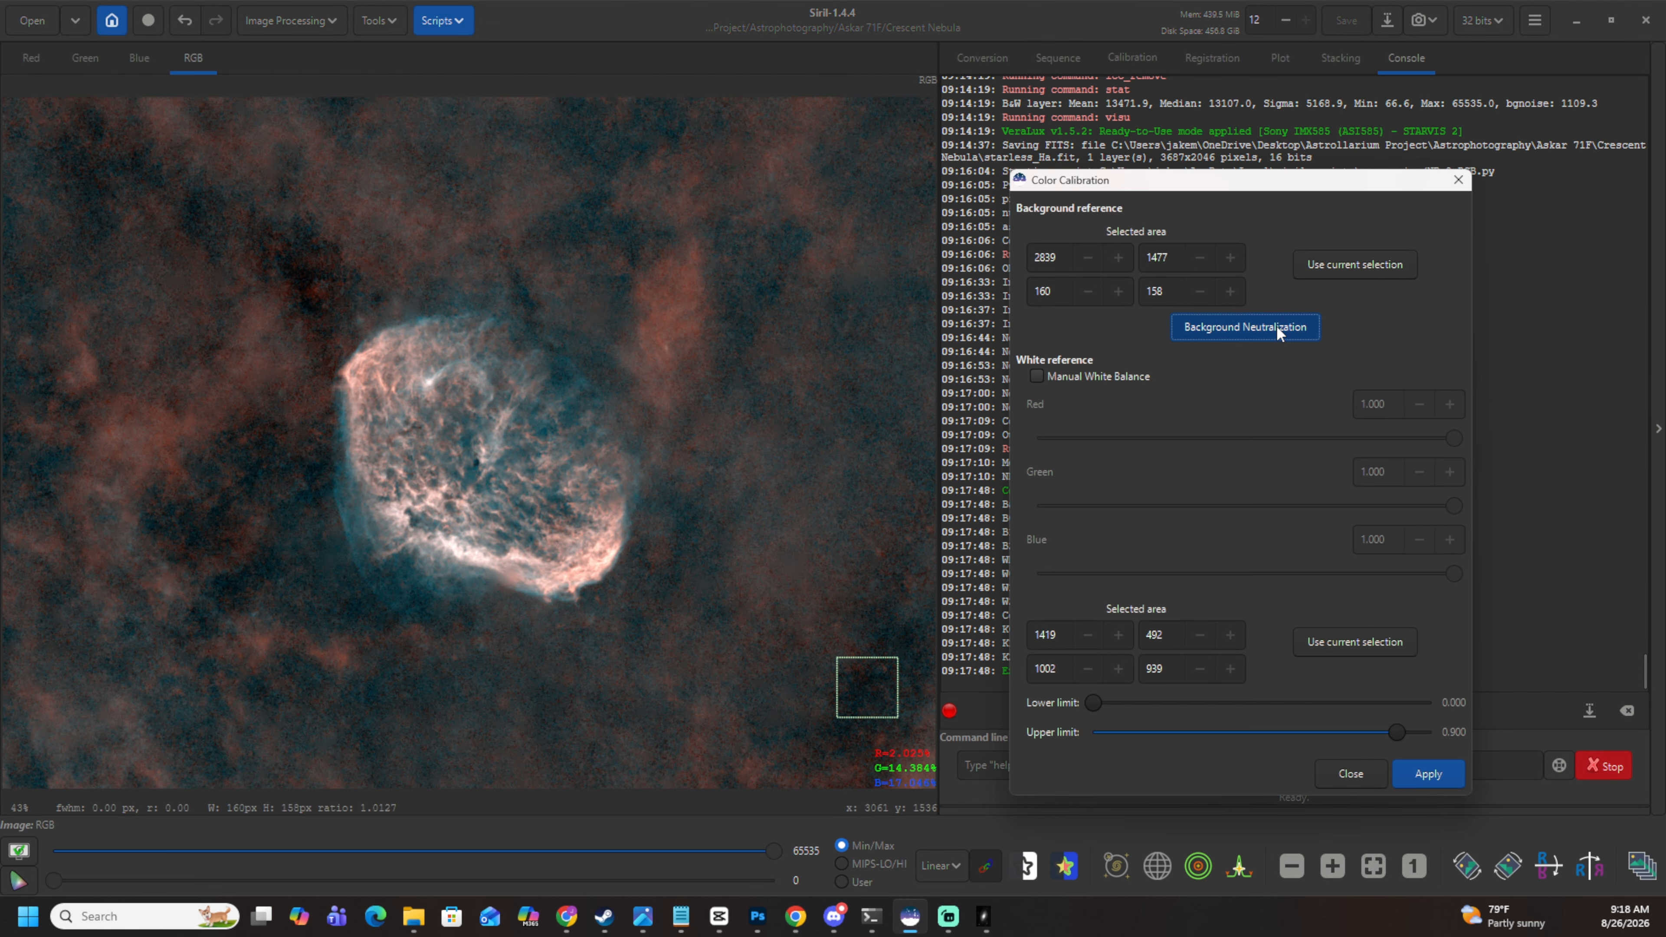
pyautogui.click(1435, 776)
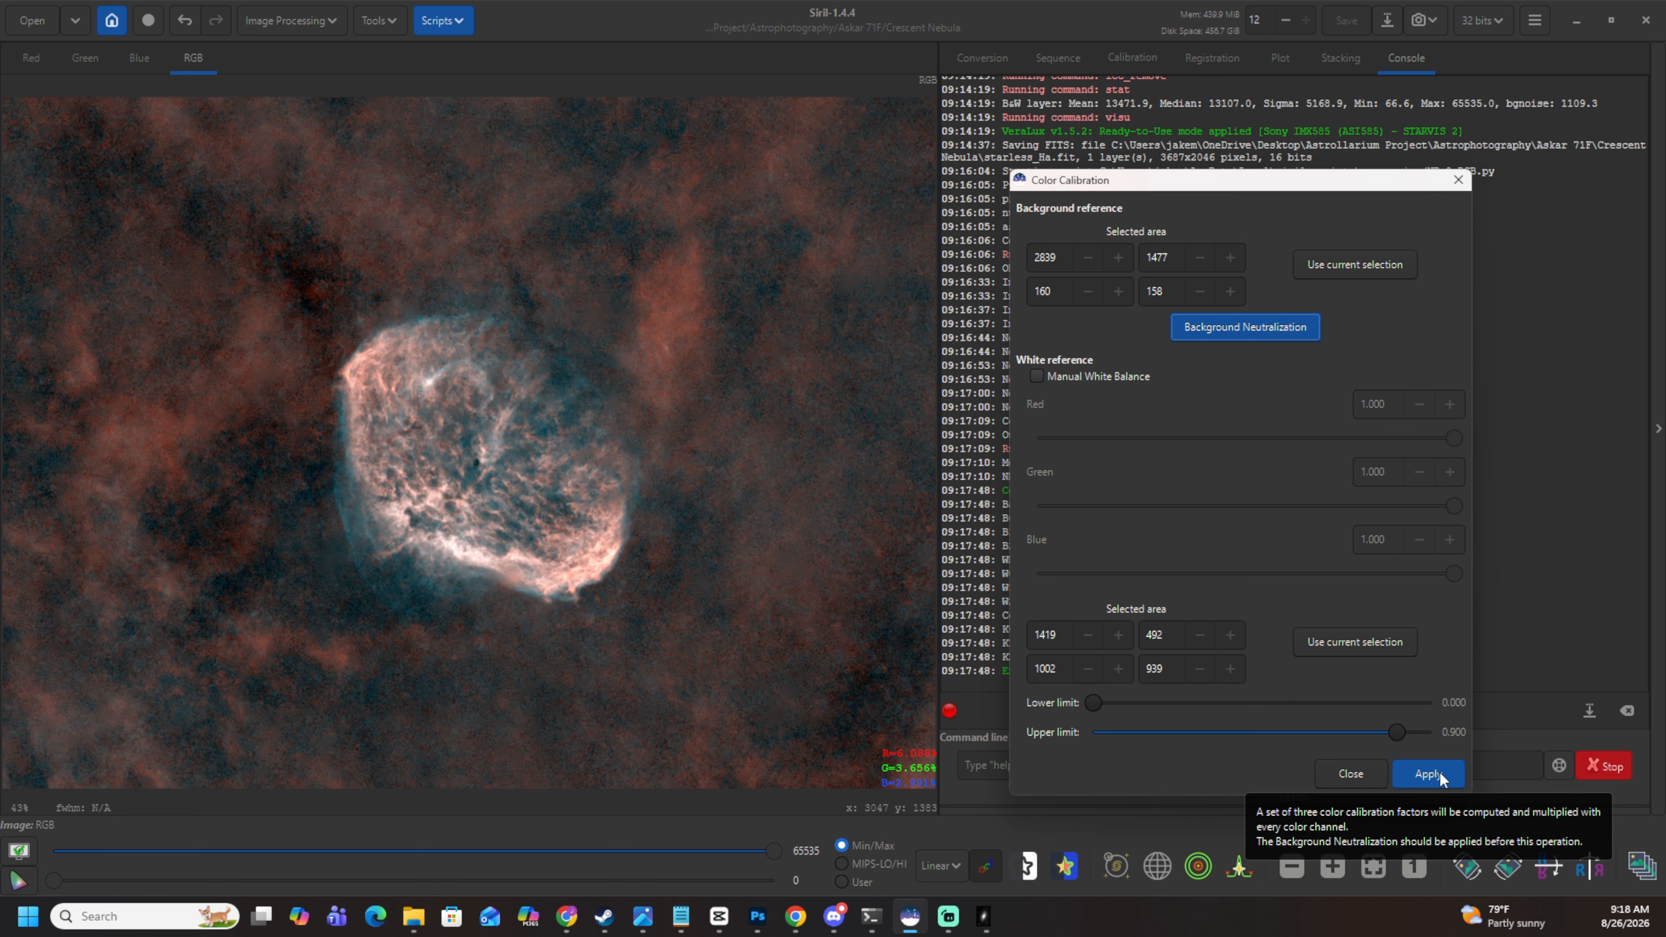
pyautogui.click(1358, 773)
pyautogui.scroll(-3, 374, 282)
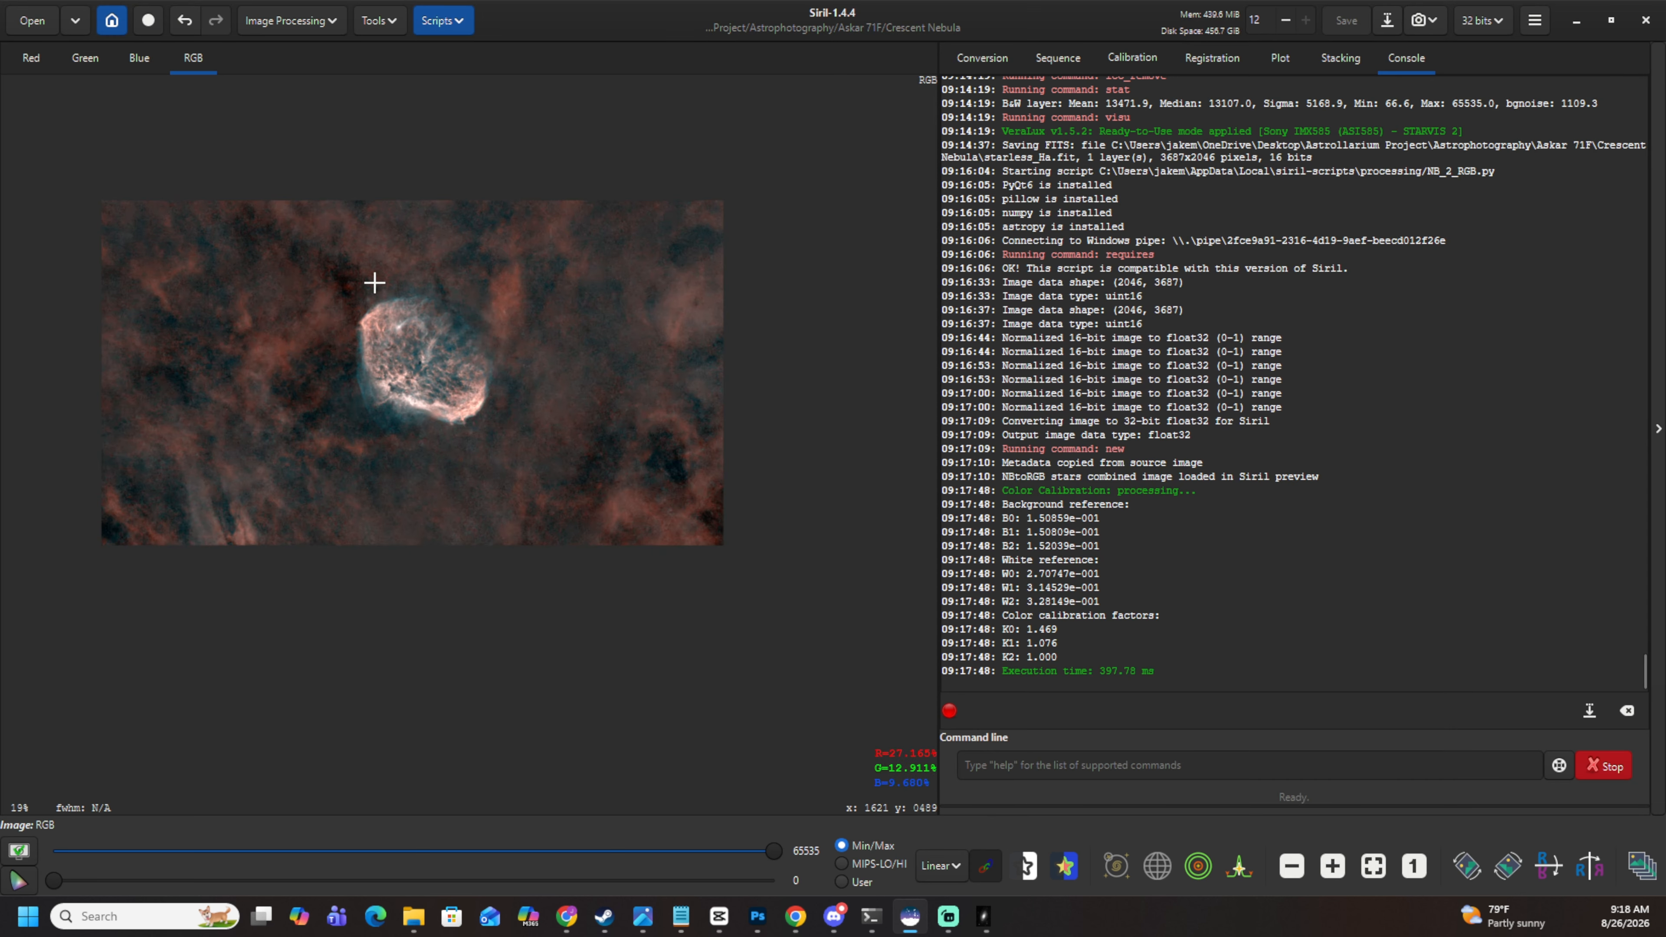
pyautogui.scroll(3, 488, 378)
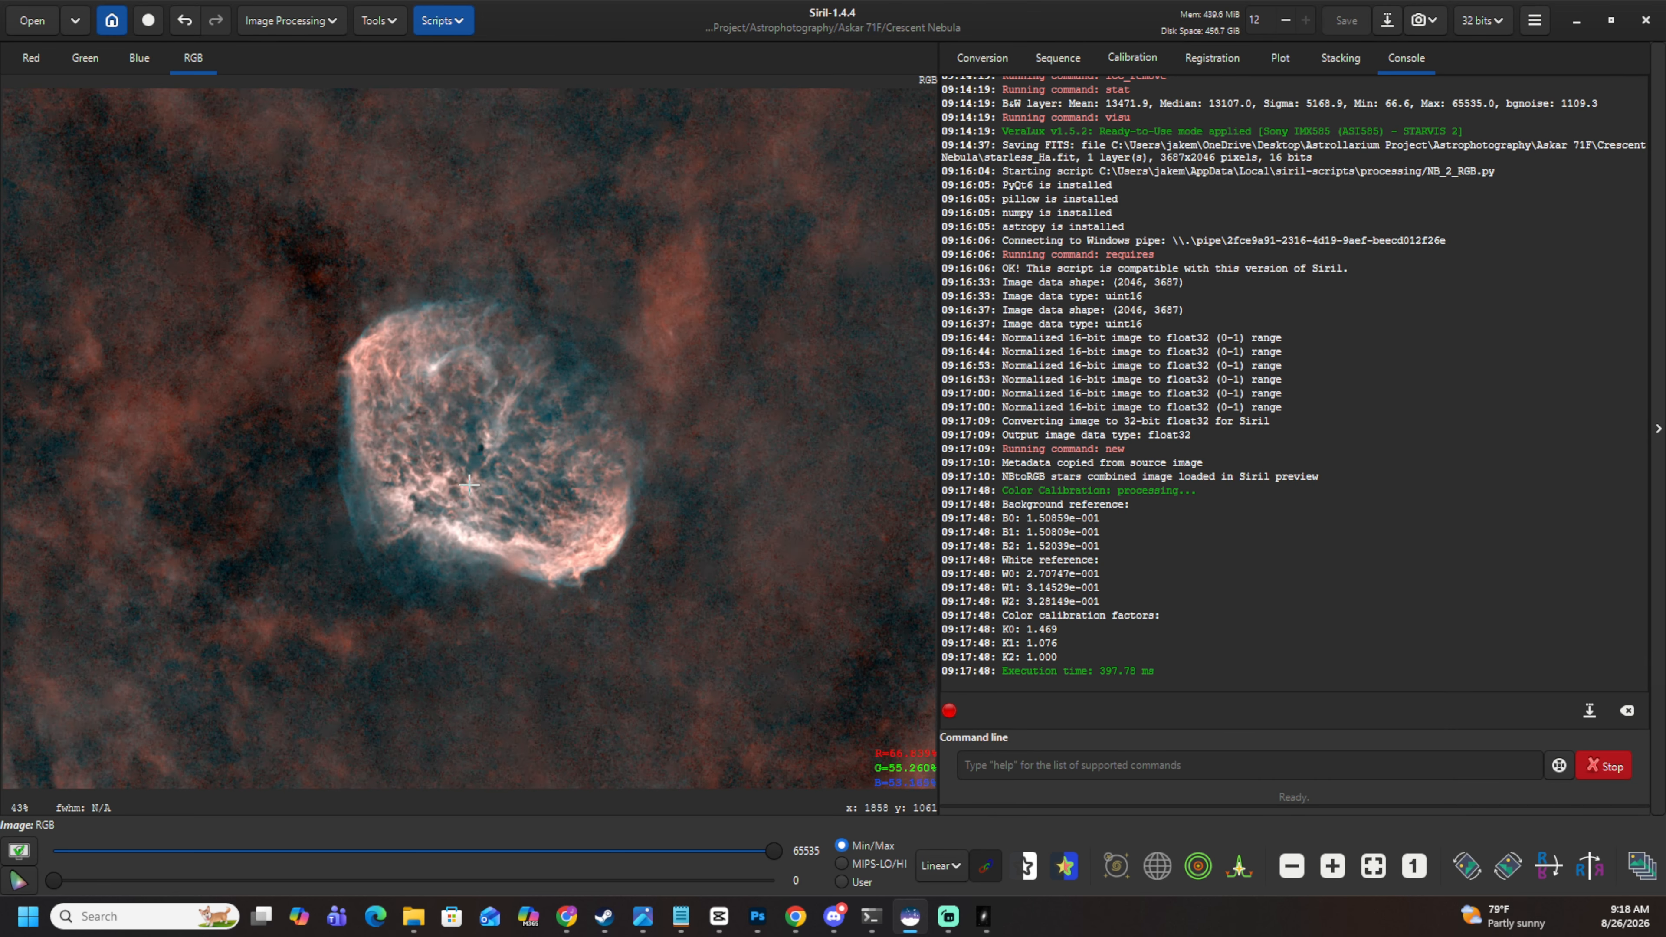
pyautogui.scroll(1, 469, 485)
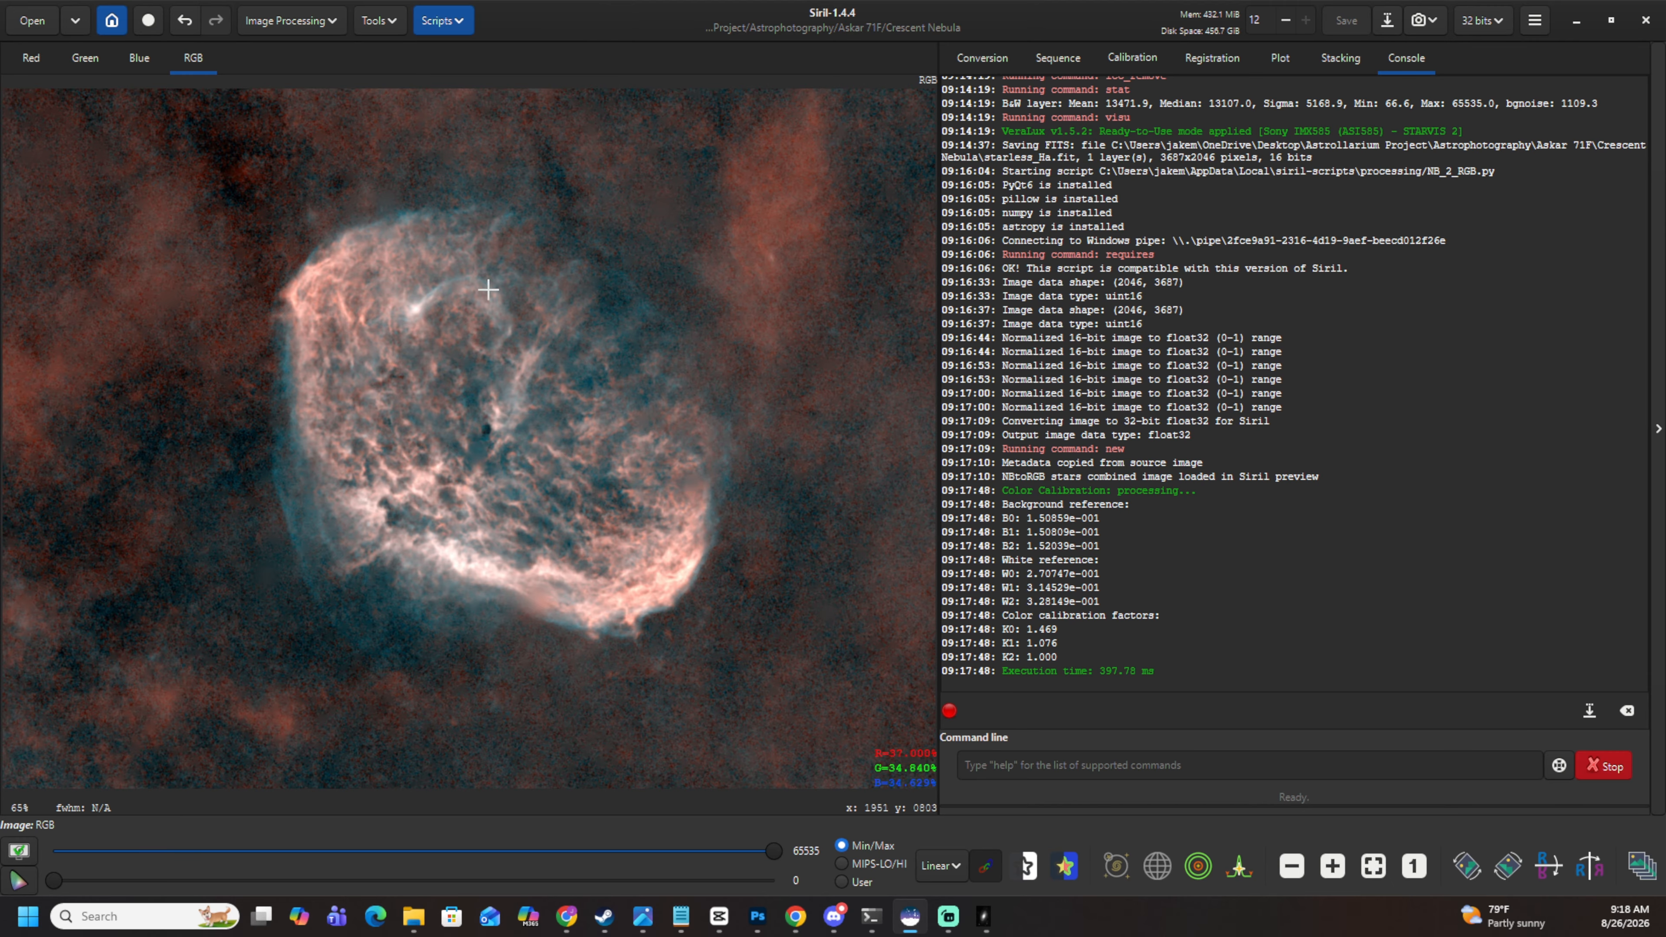
pyautogui.click(438, 22)
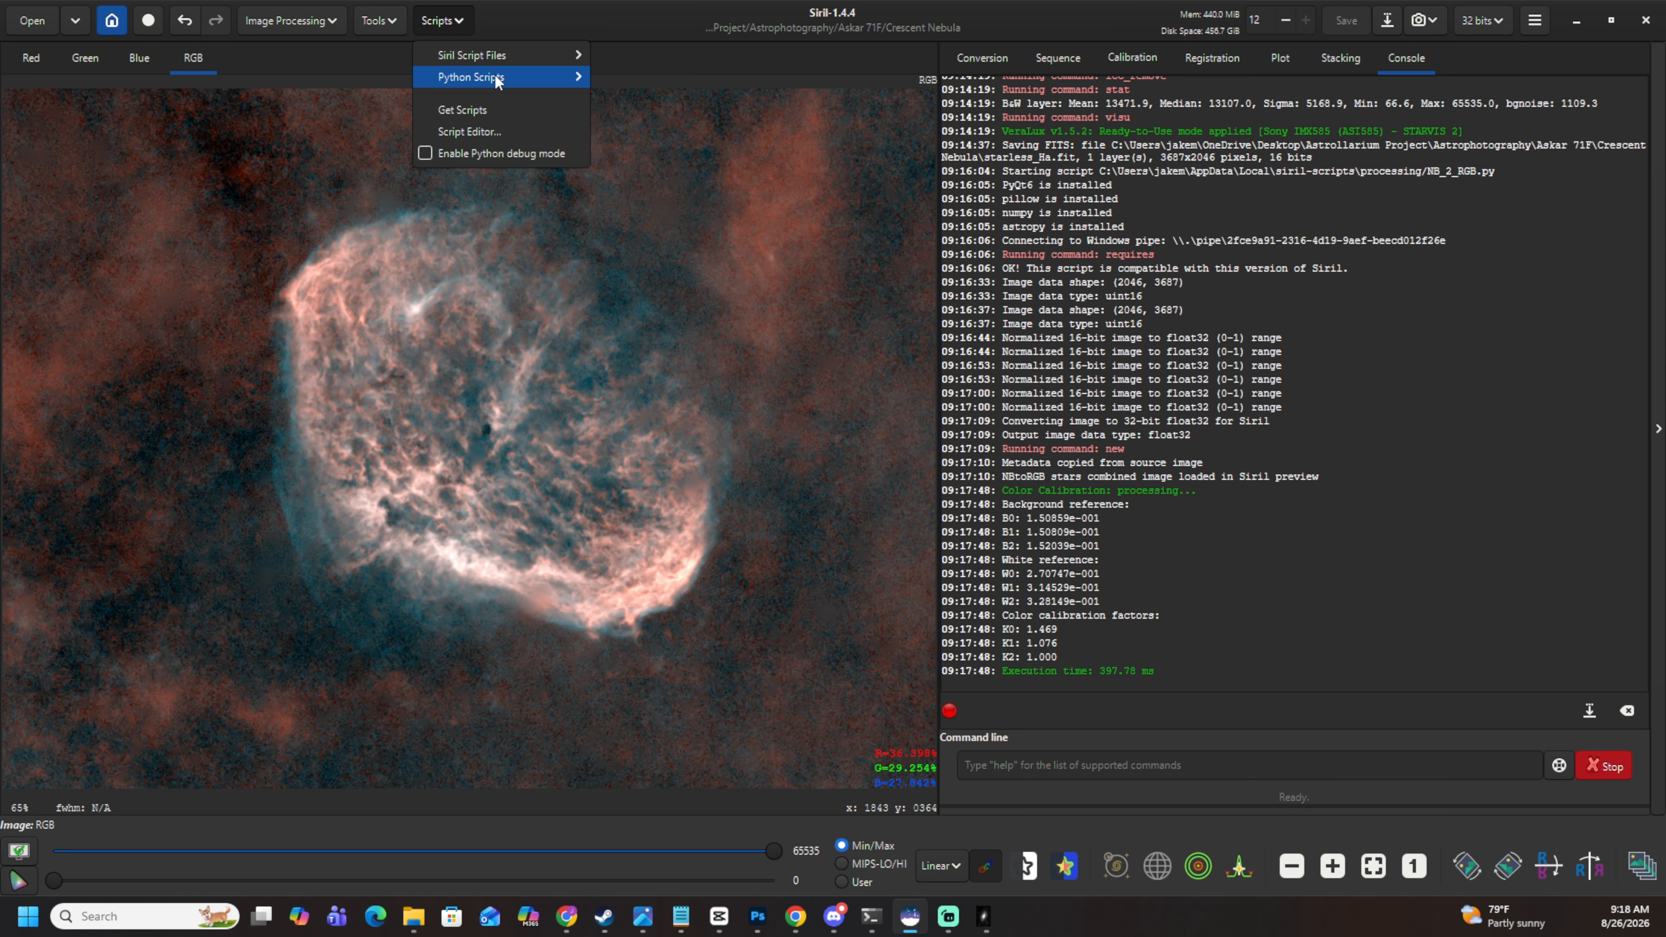
pyautogui.moveTo(495, 74)
pyautogui.moveTo(680, 151)
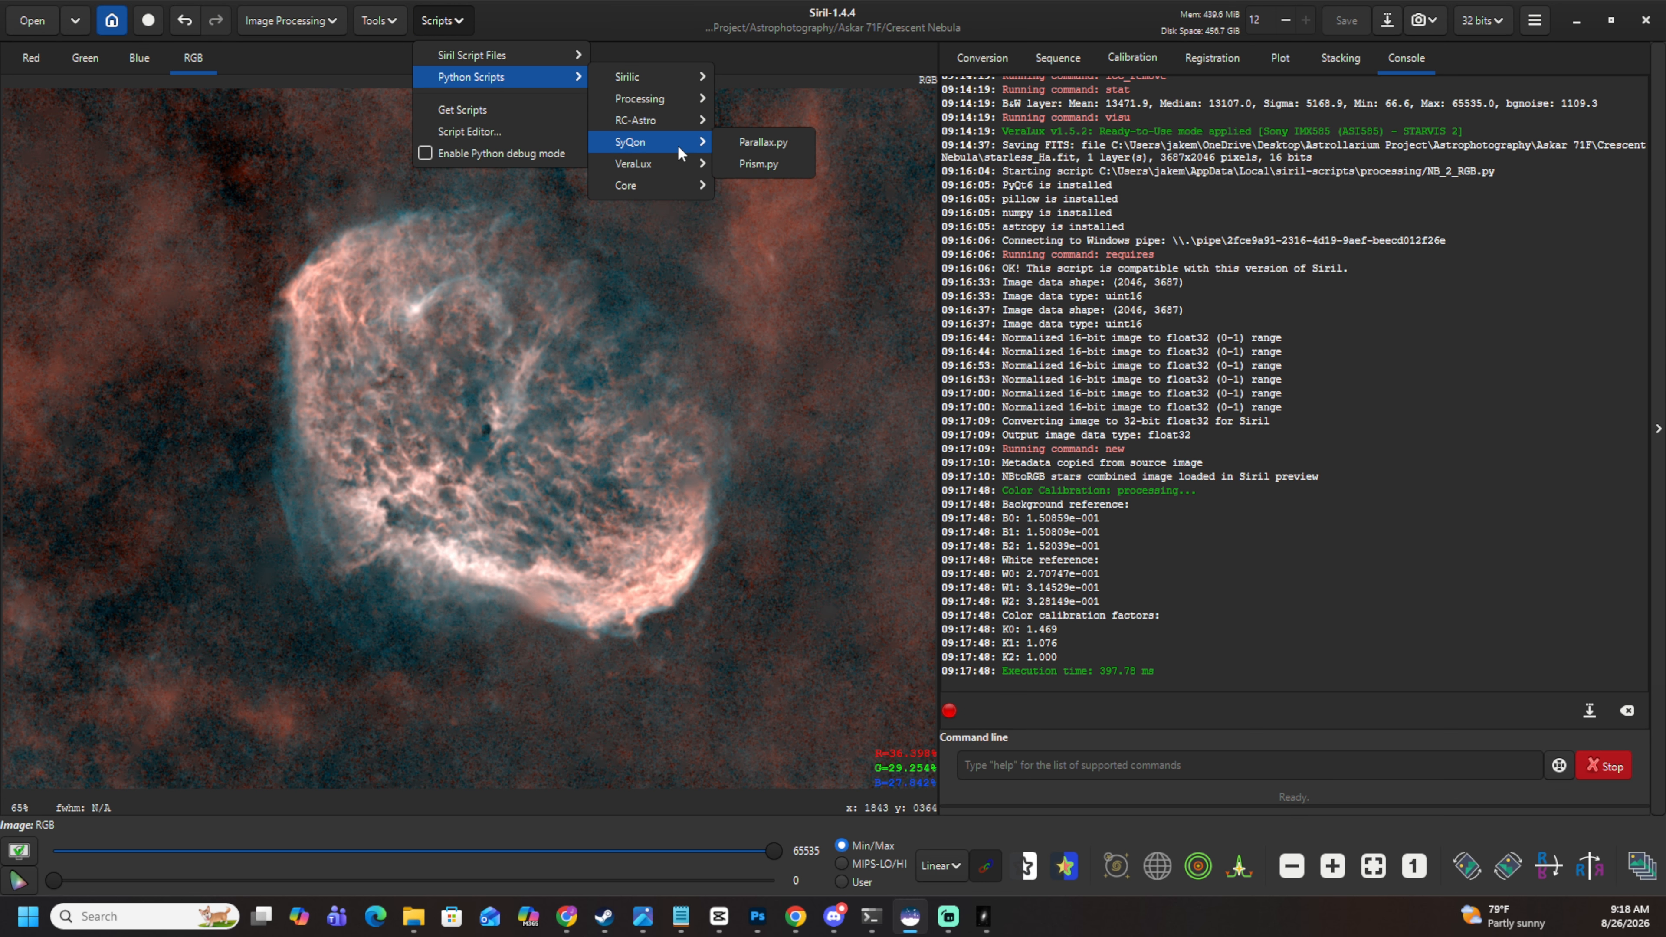
pyautogui.click(770, 145)
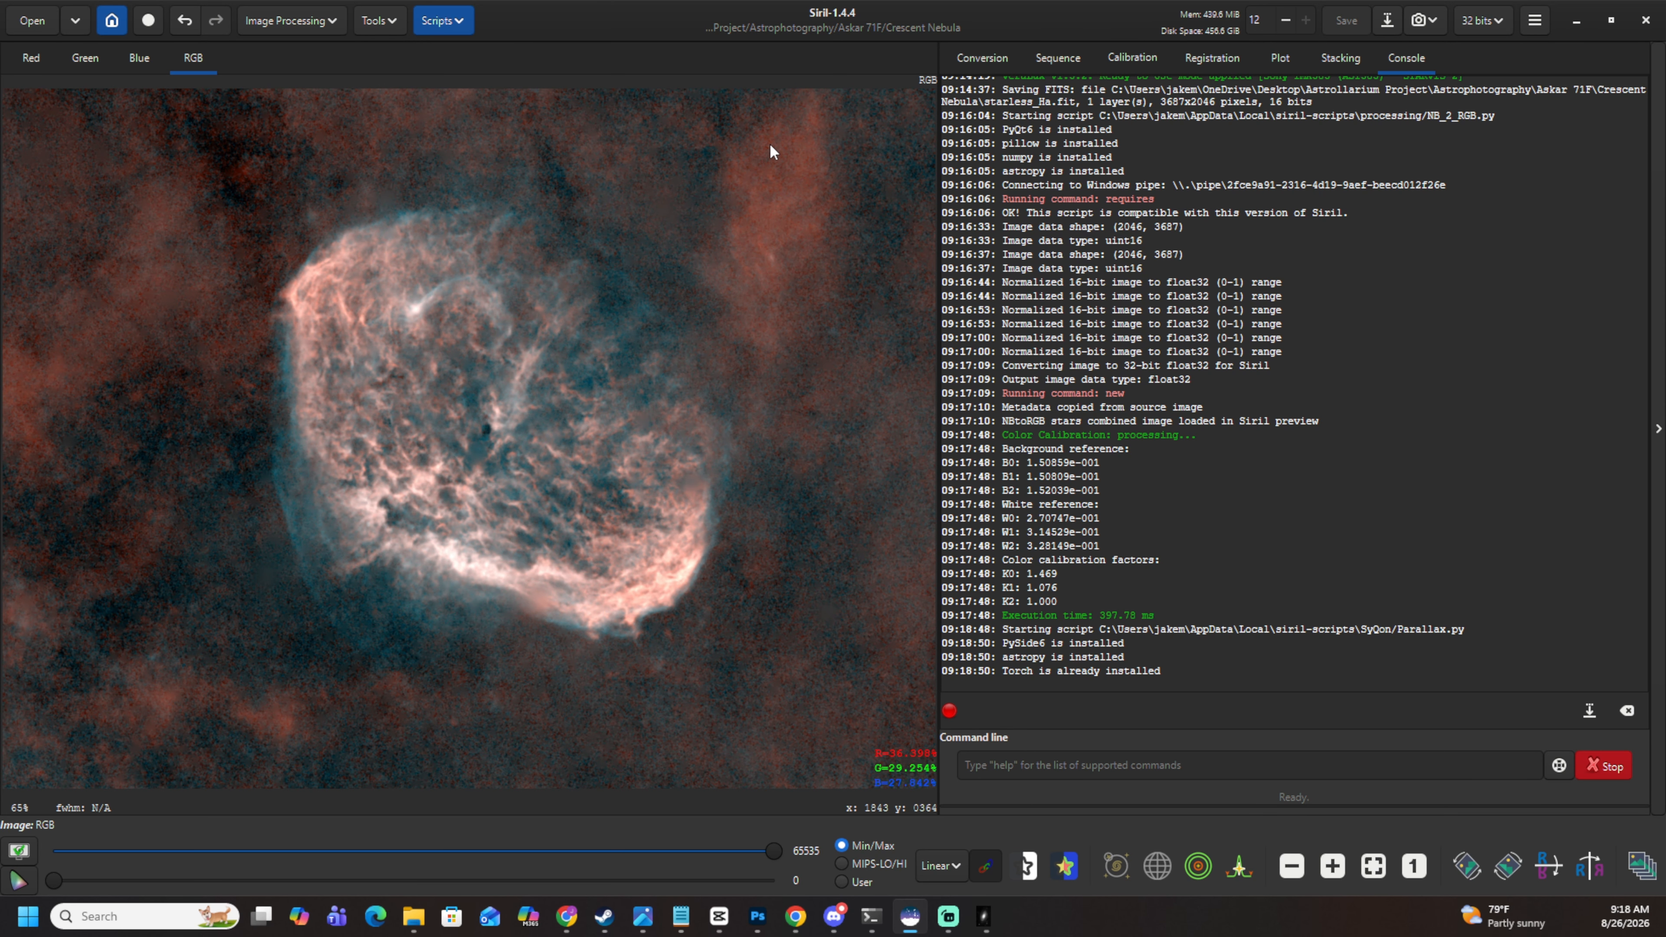
# Launch the SyQon Prism denoising script and close the SyQon Parallax window.
pyautogui.click(439, 20)
pyautogui.moveTo(510, 79)
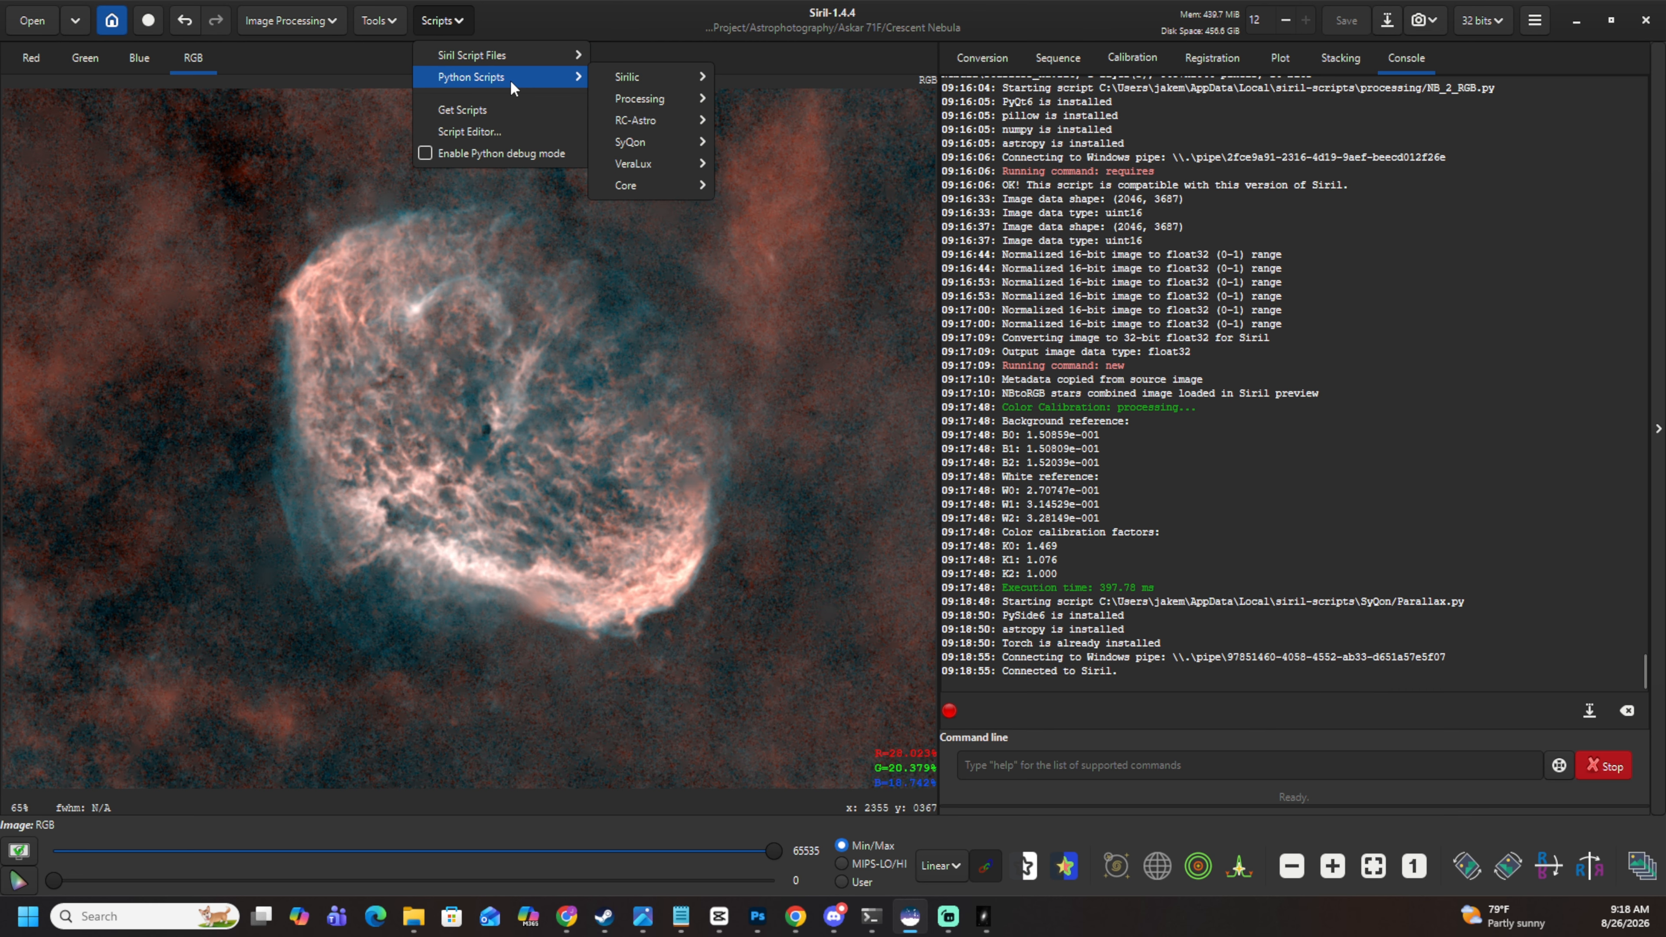
pyautogui.moveTo(641, 138)
pyautogui.click(789, 169)
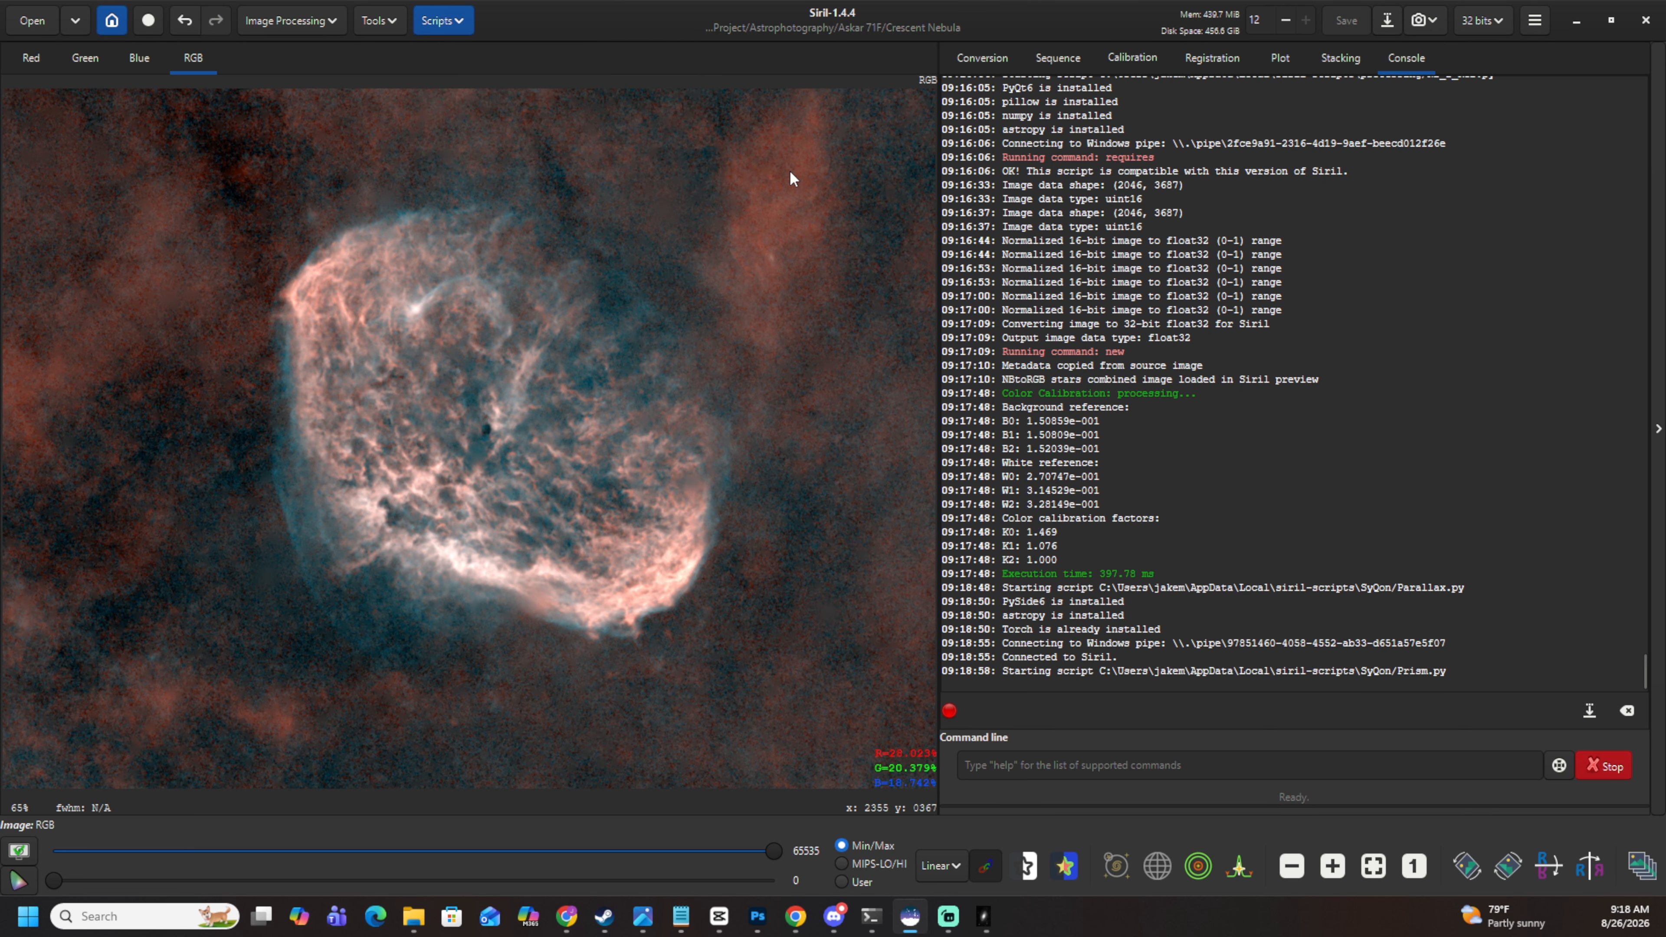
pyautogui.moveTo(978, 931)
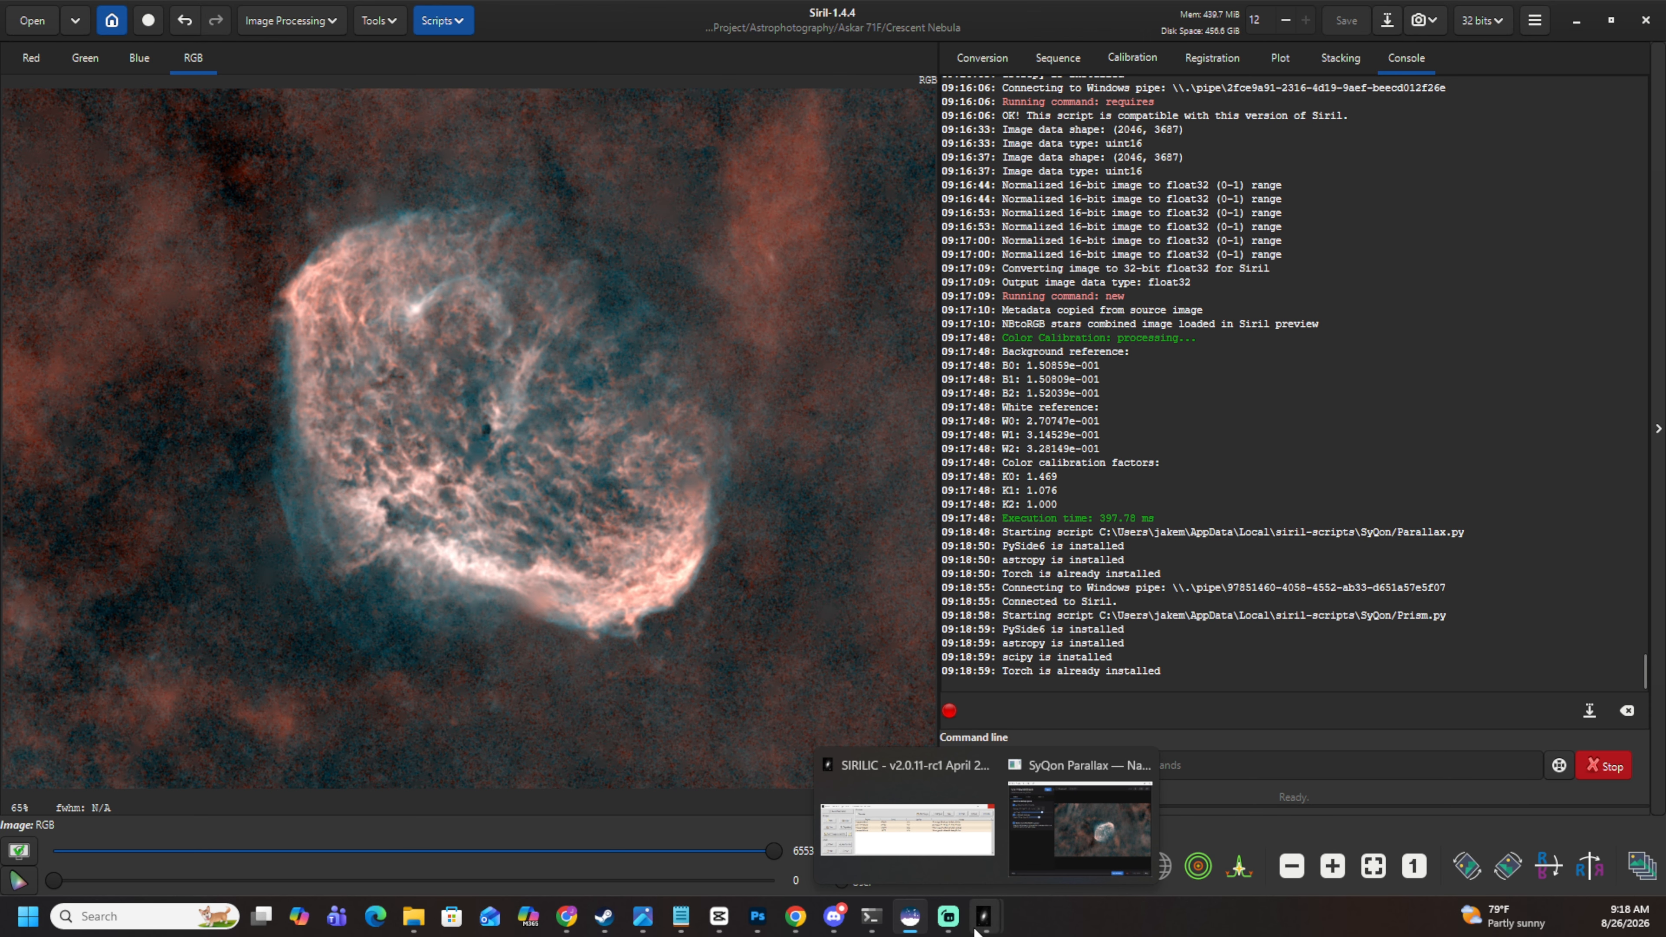
pyautogui.click(1145, 766)
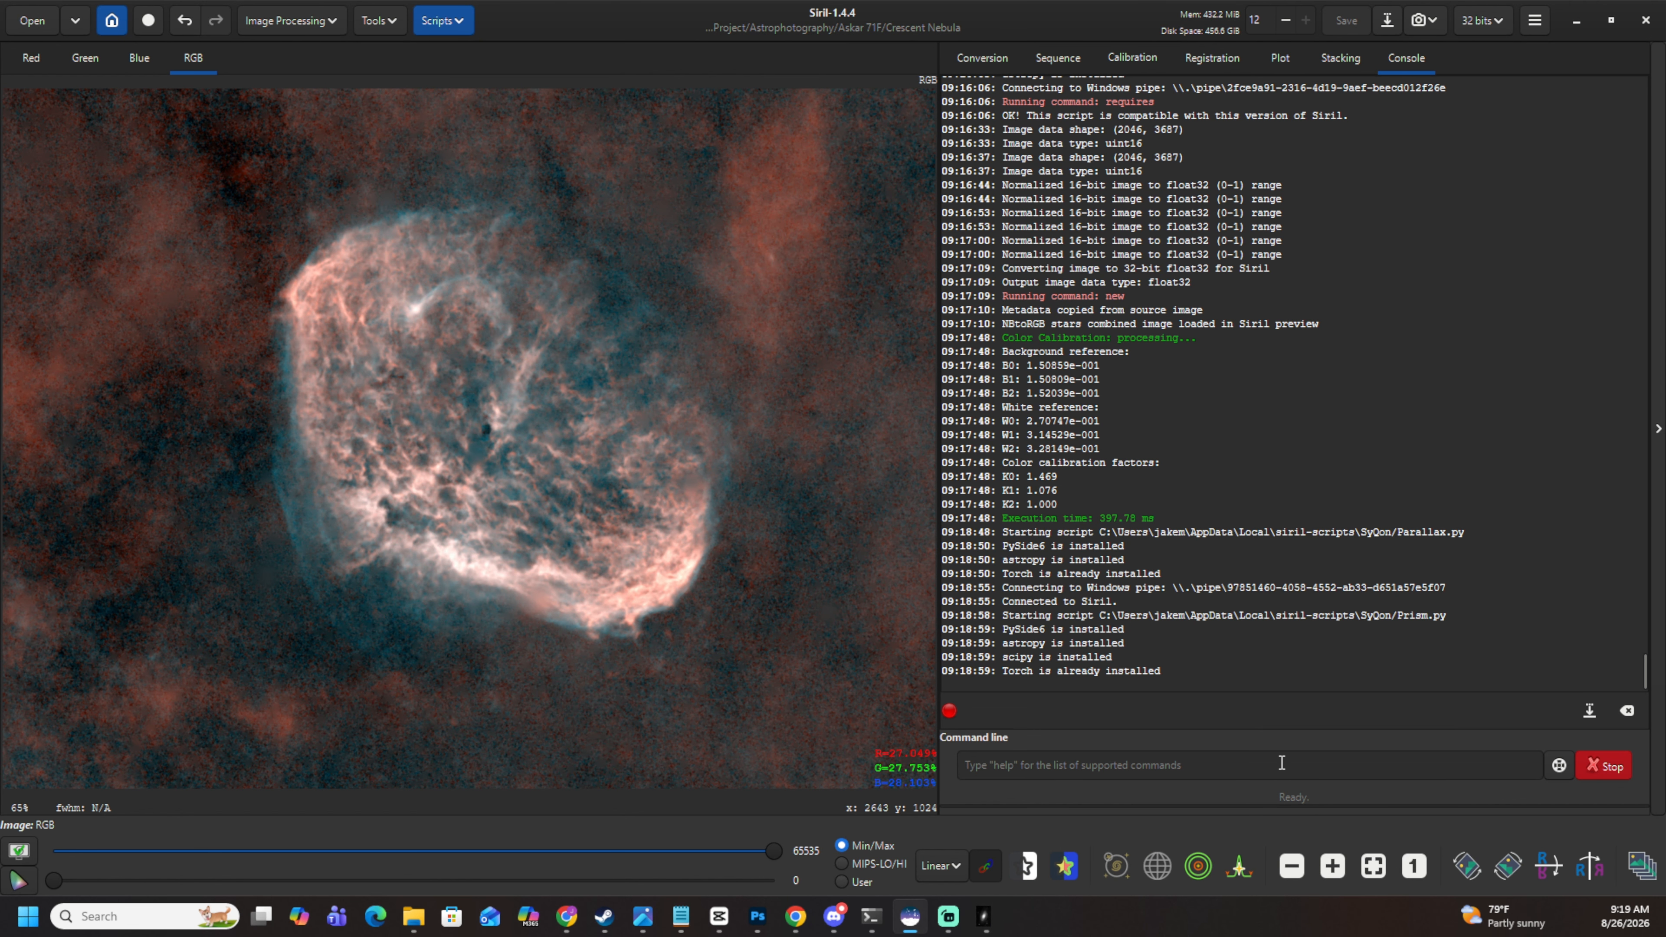
pyautogui.moveTo(988, 930)
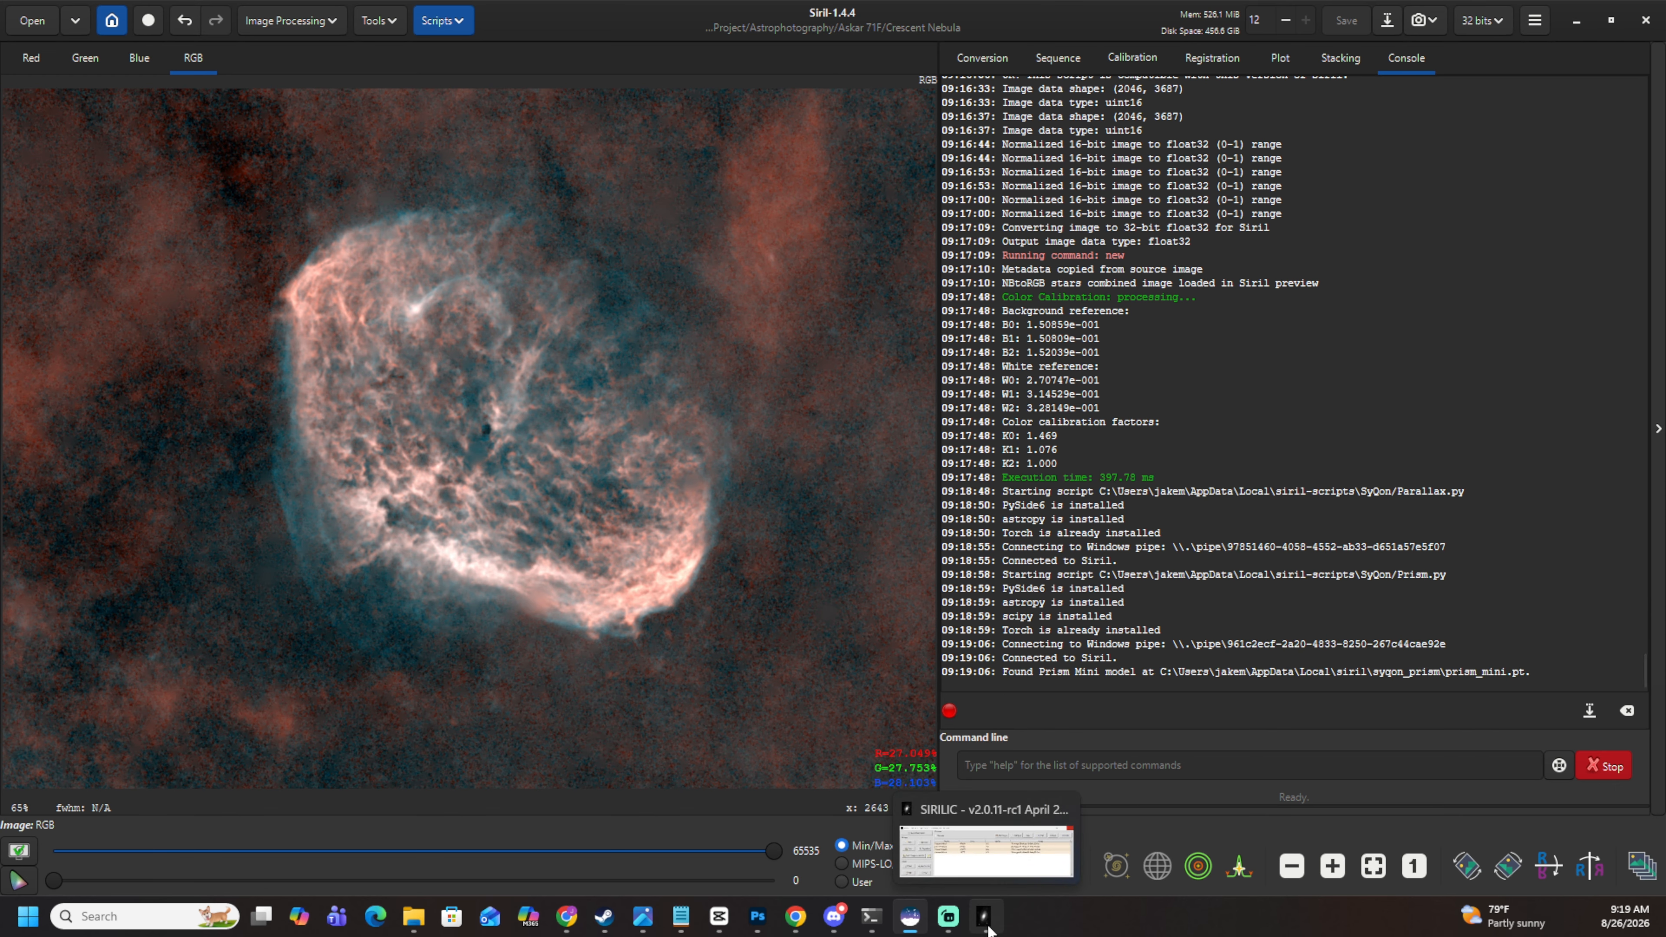
# Denoise the RGB image with the Prism Mini model at 100% strength and compare the before and after views.
pyautogui.scroll(1, 1049, 529)
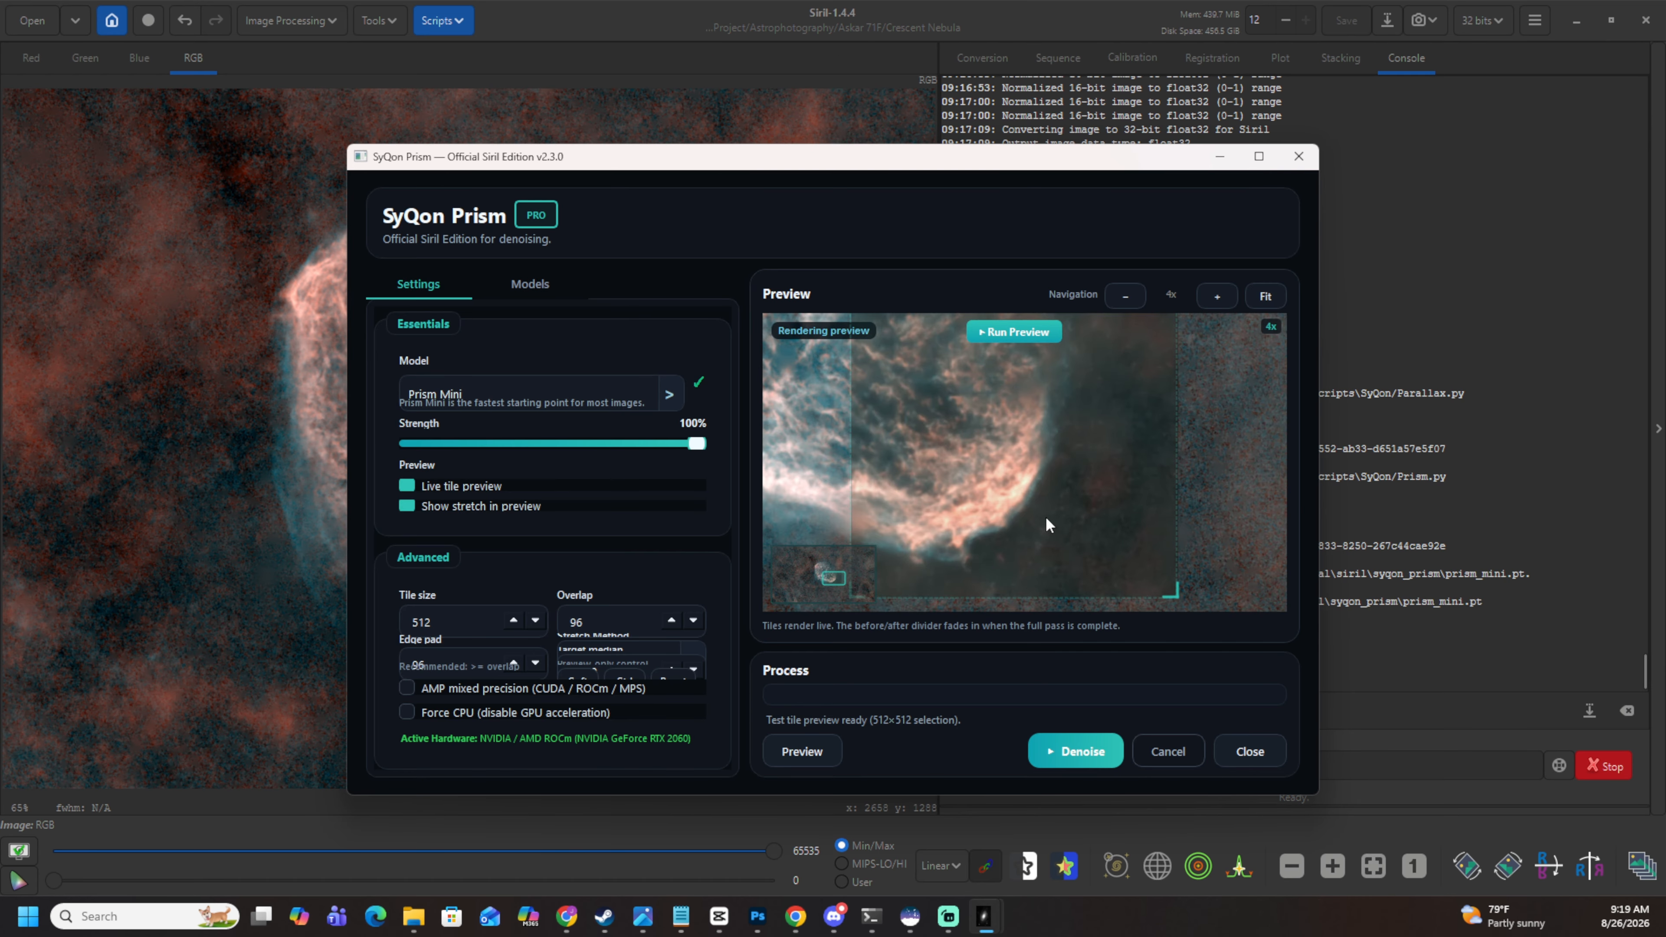
pyautogui.scroll(-1, 1046, 518)
pyautogui.click(1074, 751)
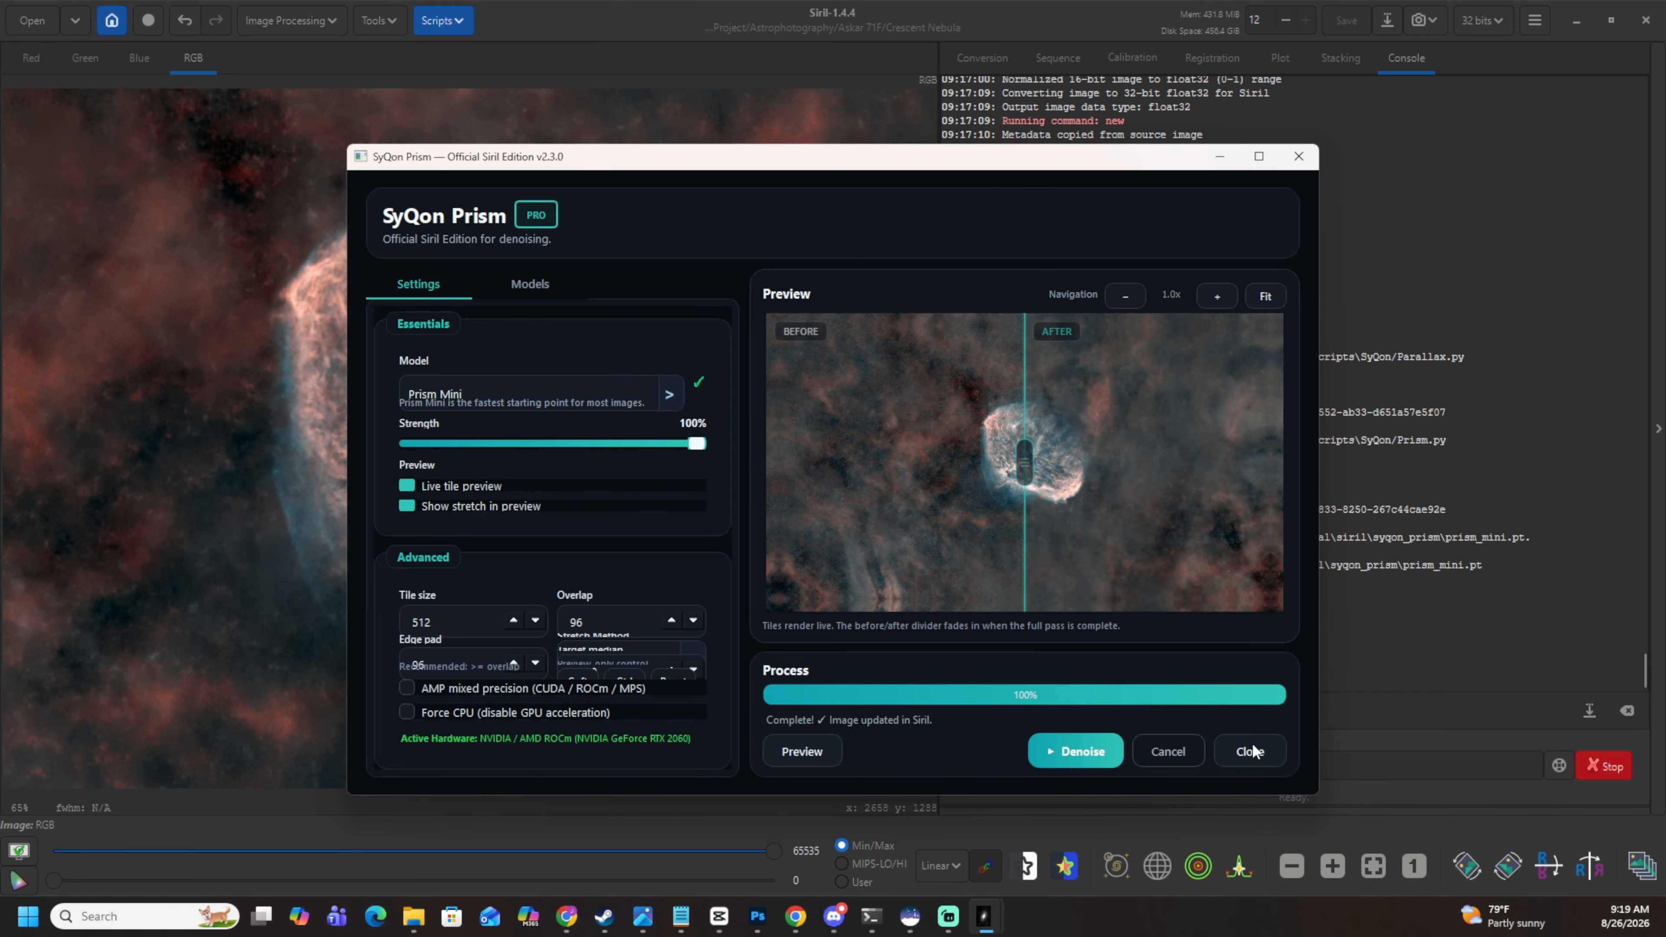
pyautogui.moveTo(1032, 458); pyautogui.dragTo(955, 457)
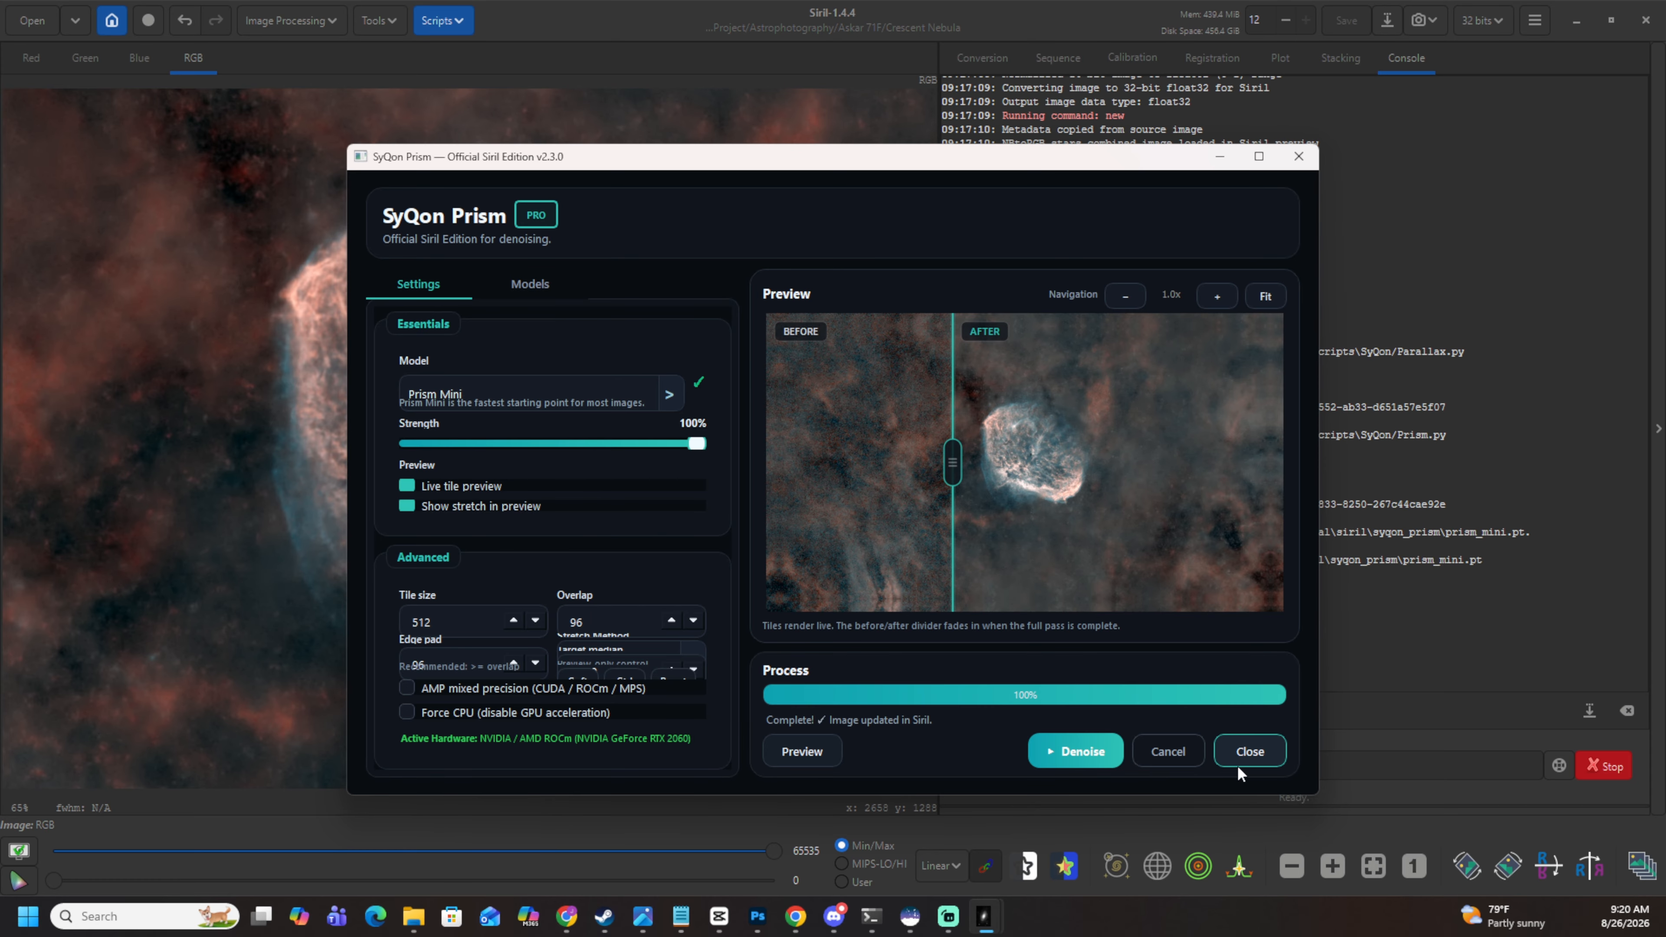
# Close SyQon Prism and examine the denoised nebula and its surrounding background at several magnifications.
pyautogui.click(1250, 750)
pyautogui.scroll(-2, 209, 286)
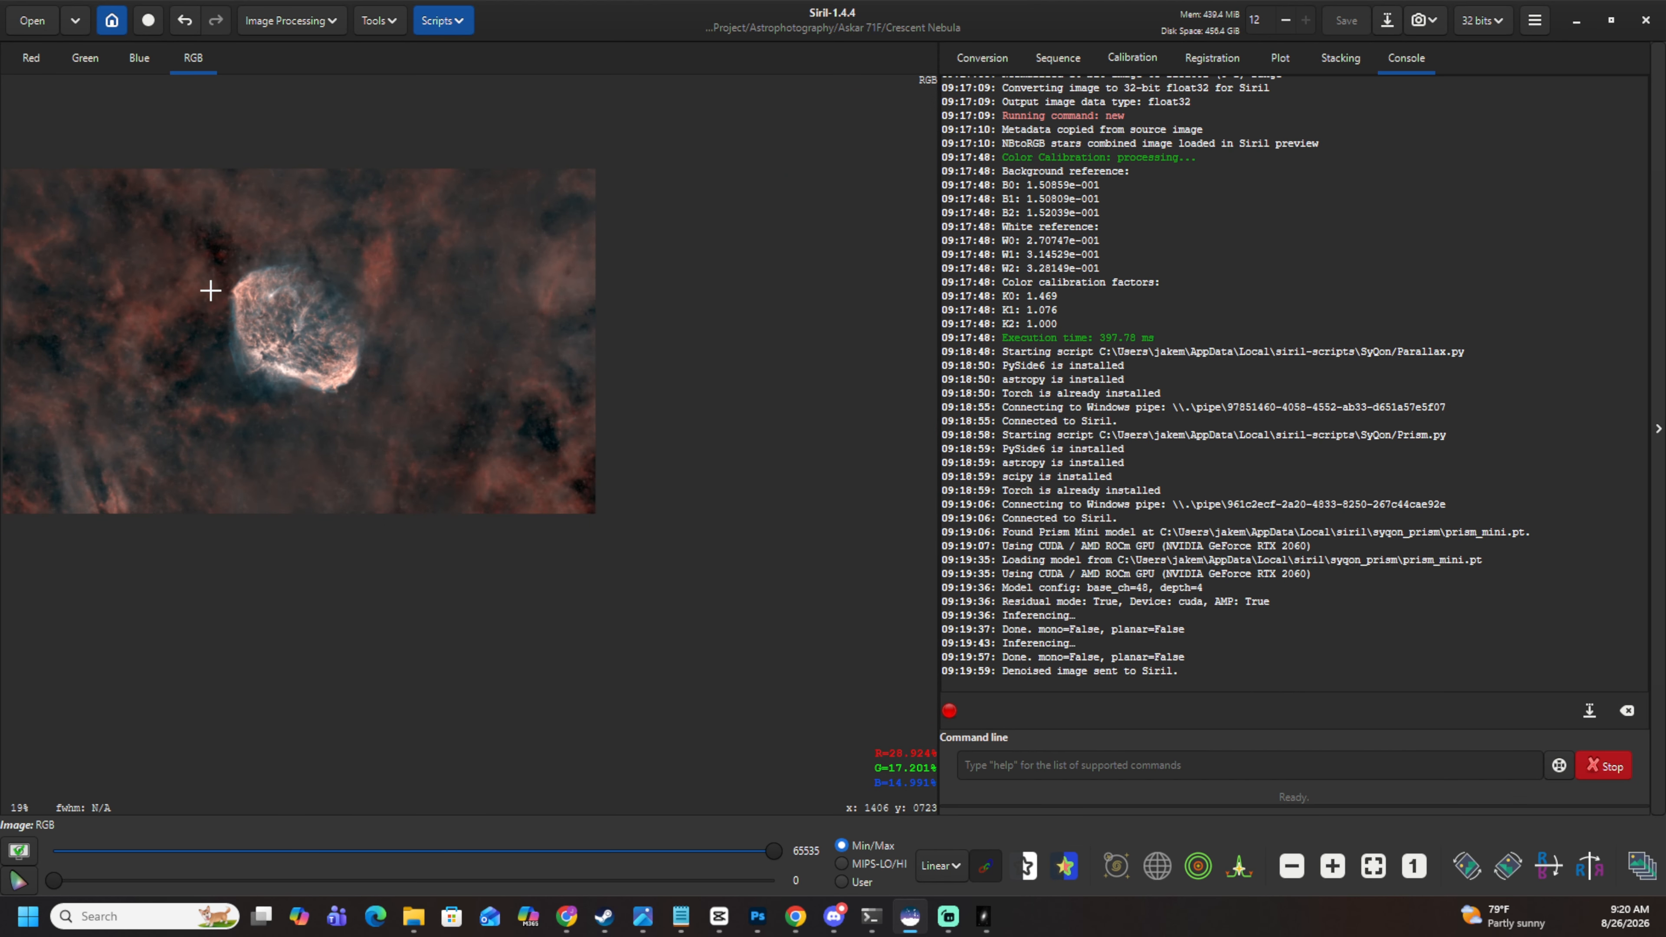
pyautogui.scroll(-1, 551, 477)
pyautogui.scroll(2, 353, 403)
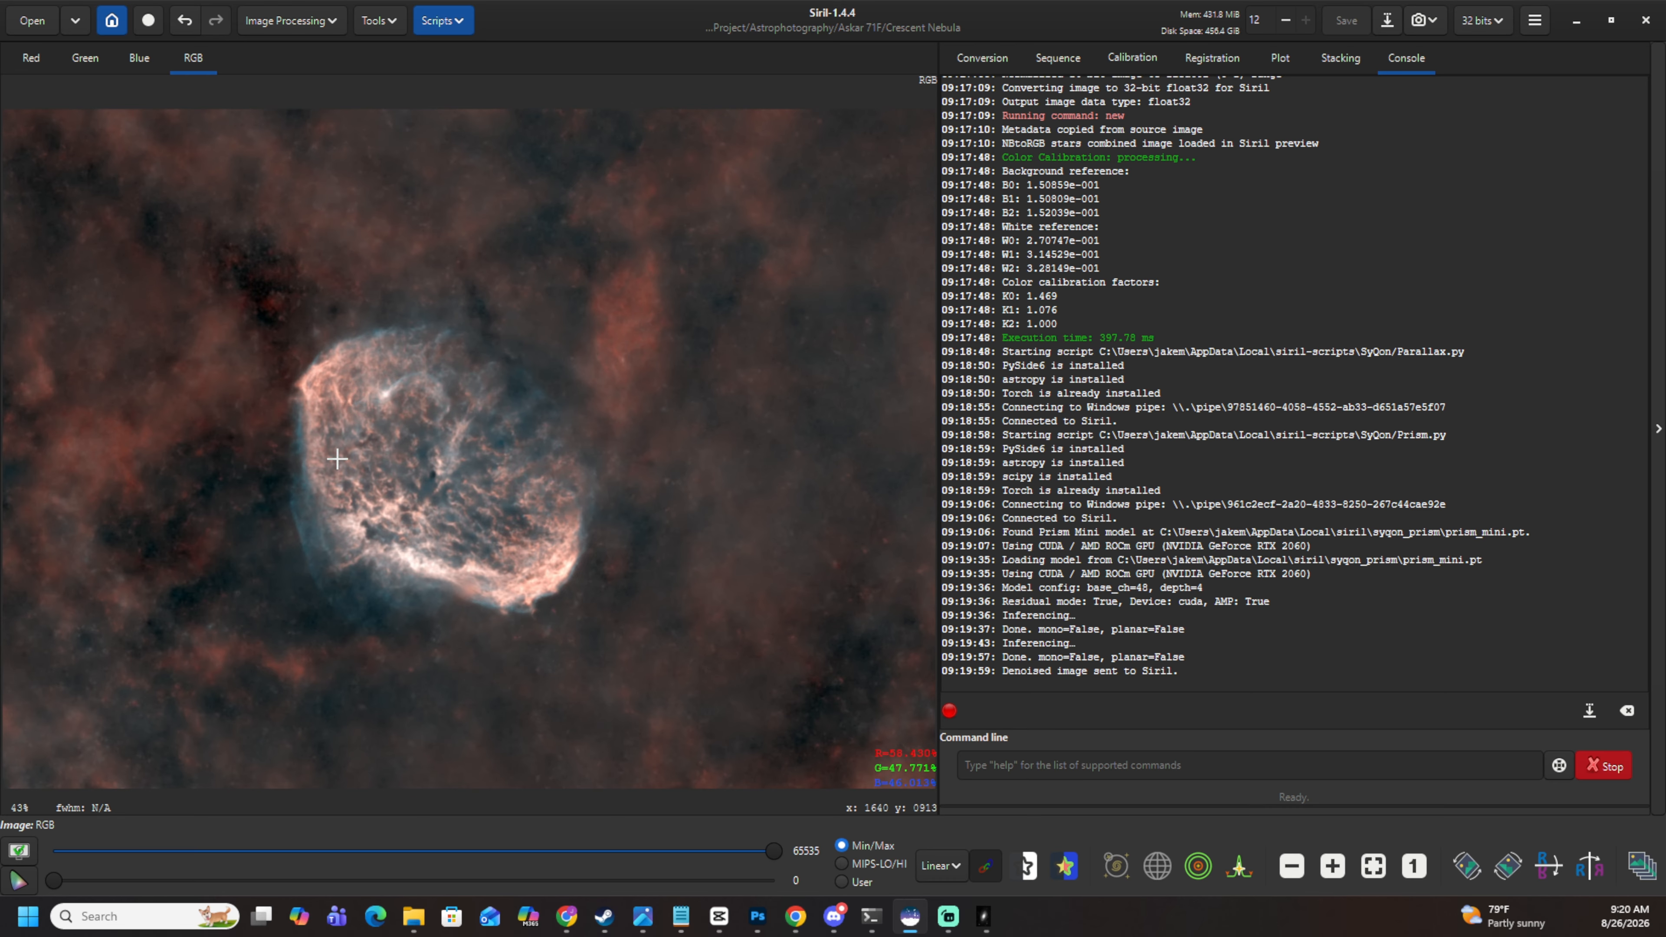
pyautogui.scroll(-1, 308, 551)
pyautogui.scroll(-1, 287, 332)
pyautogui.scroll(3, 352, 384)
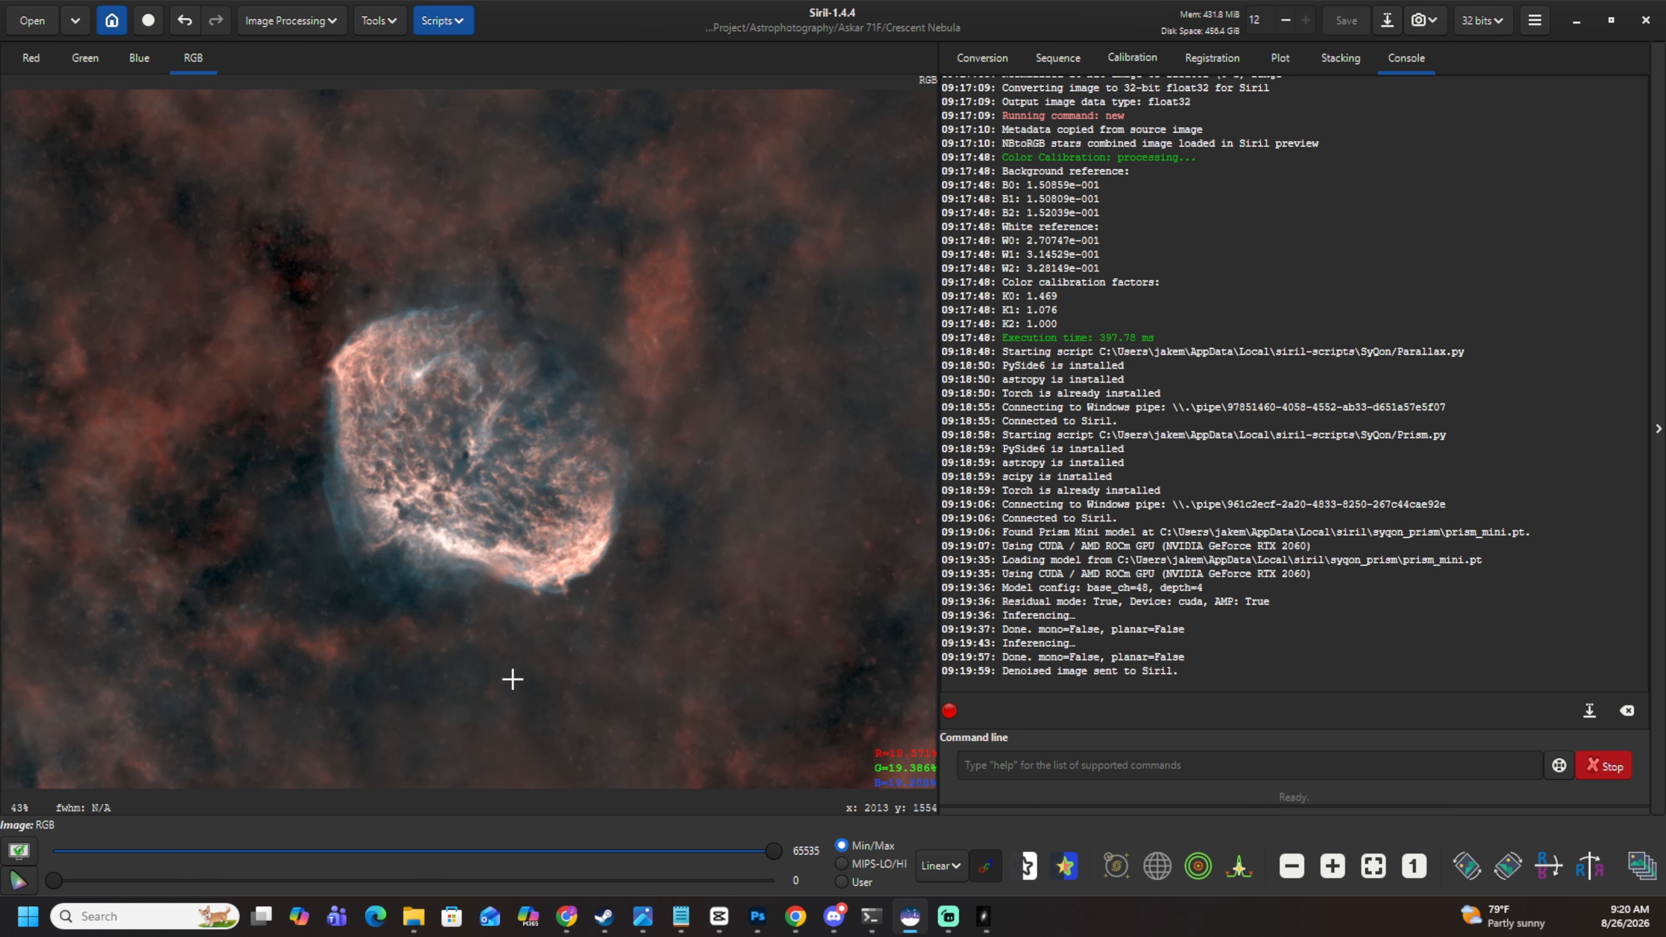
pyautogui.scroll(-1, 499, 613)
pyautogui.scroll(-1, 448, 397)
pyautogui.scroll(2, 469, 602)
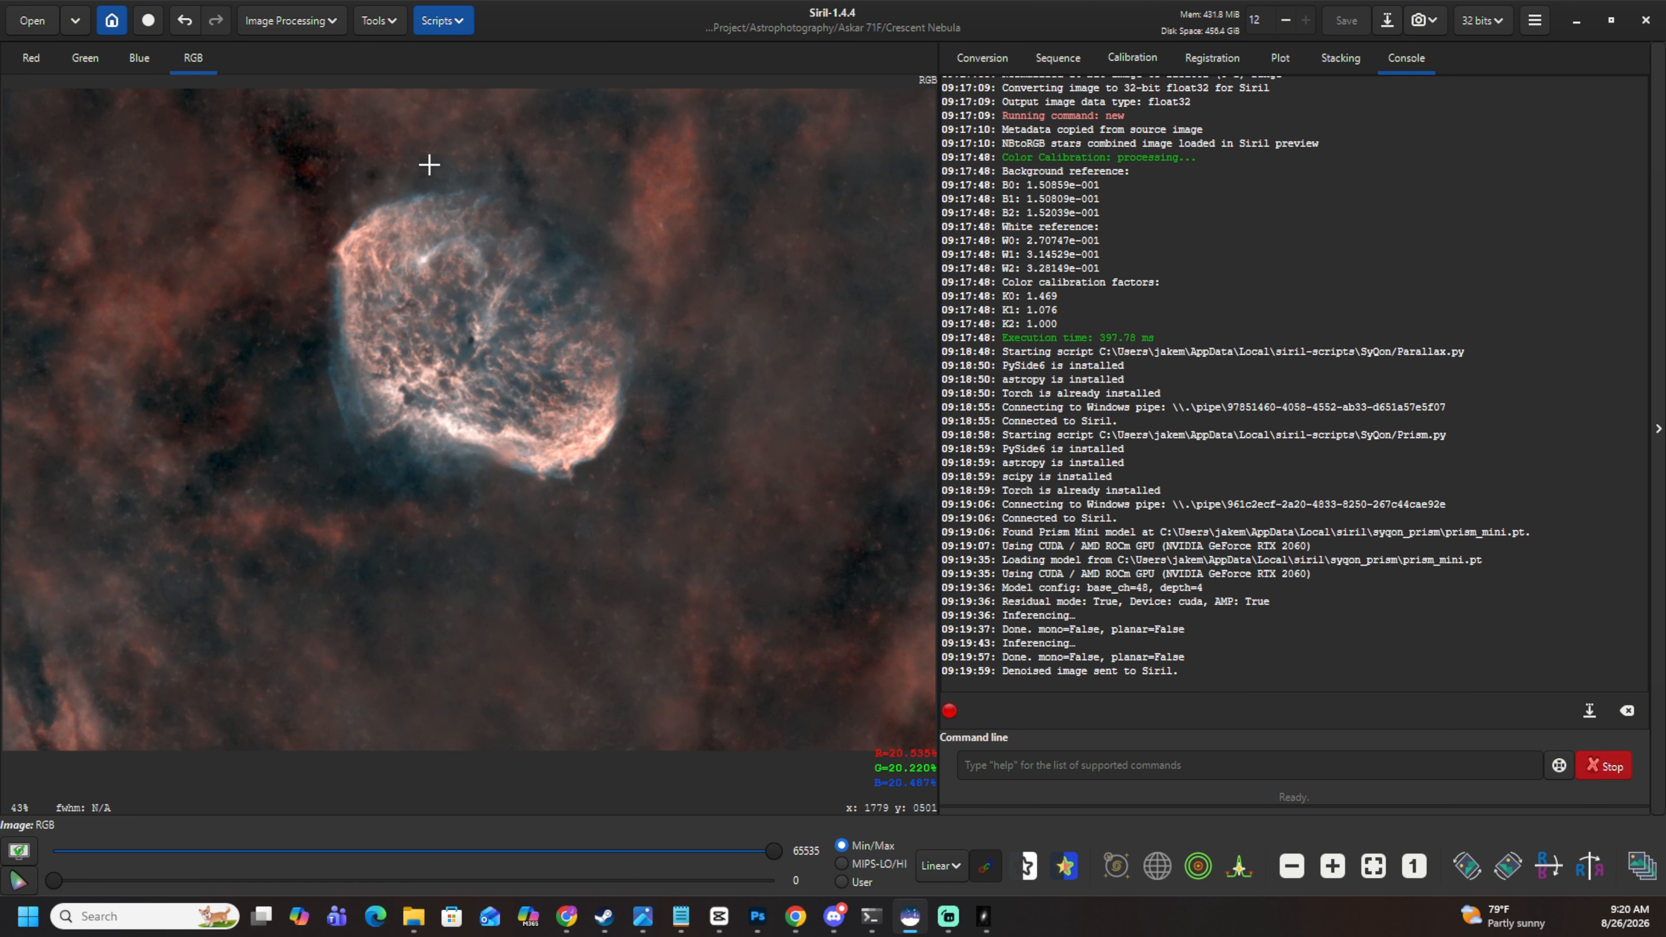
pyautogui.scroll(-1, 430, 164)
pyautogui.scroll(-1, 459, 310)
pyautogui.scroll(1, 450, 246)
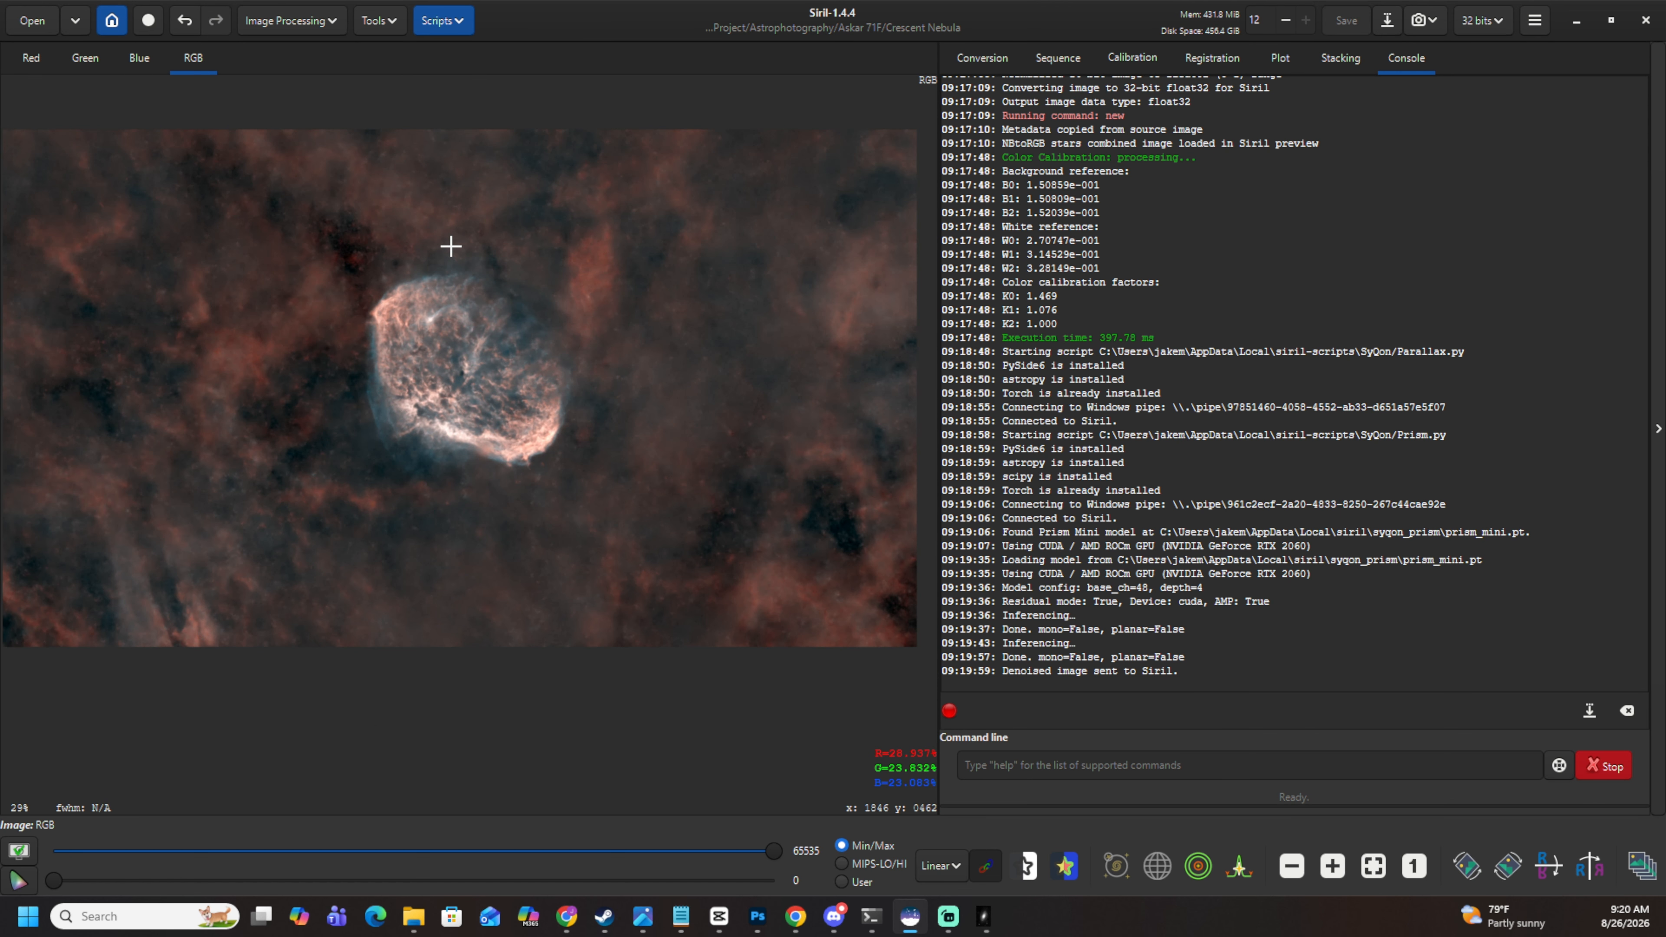
# Neutralise the background in Color Calibration using a patch of about 213 × 213 px in the sky left of the nebula.
pyautogui.click(284, 21)
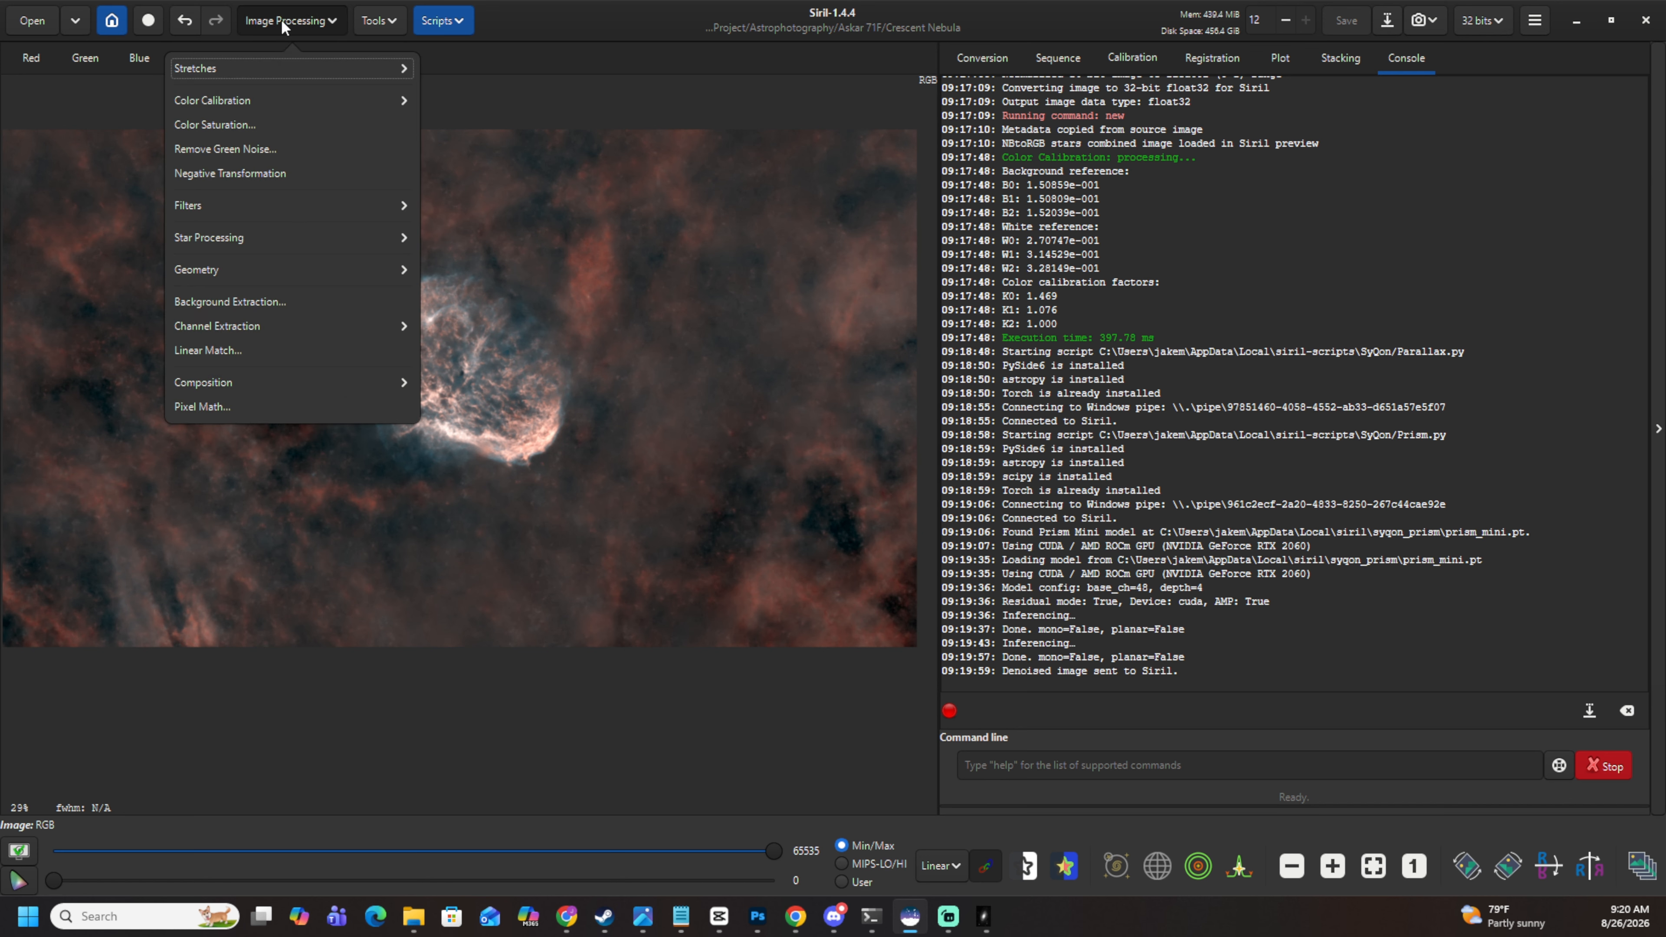
pyautogui.click(258, 102)
pyautogui.click(291, 99)
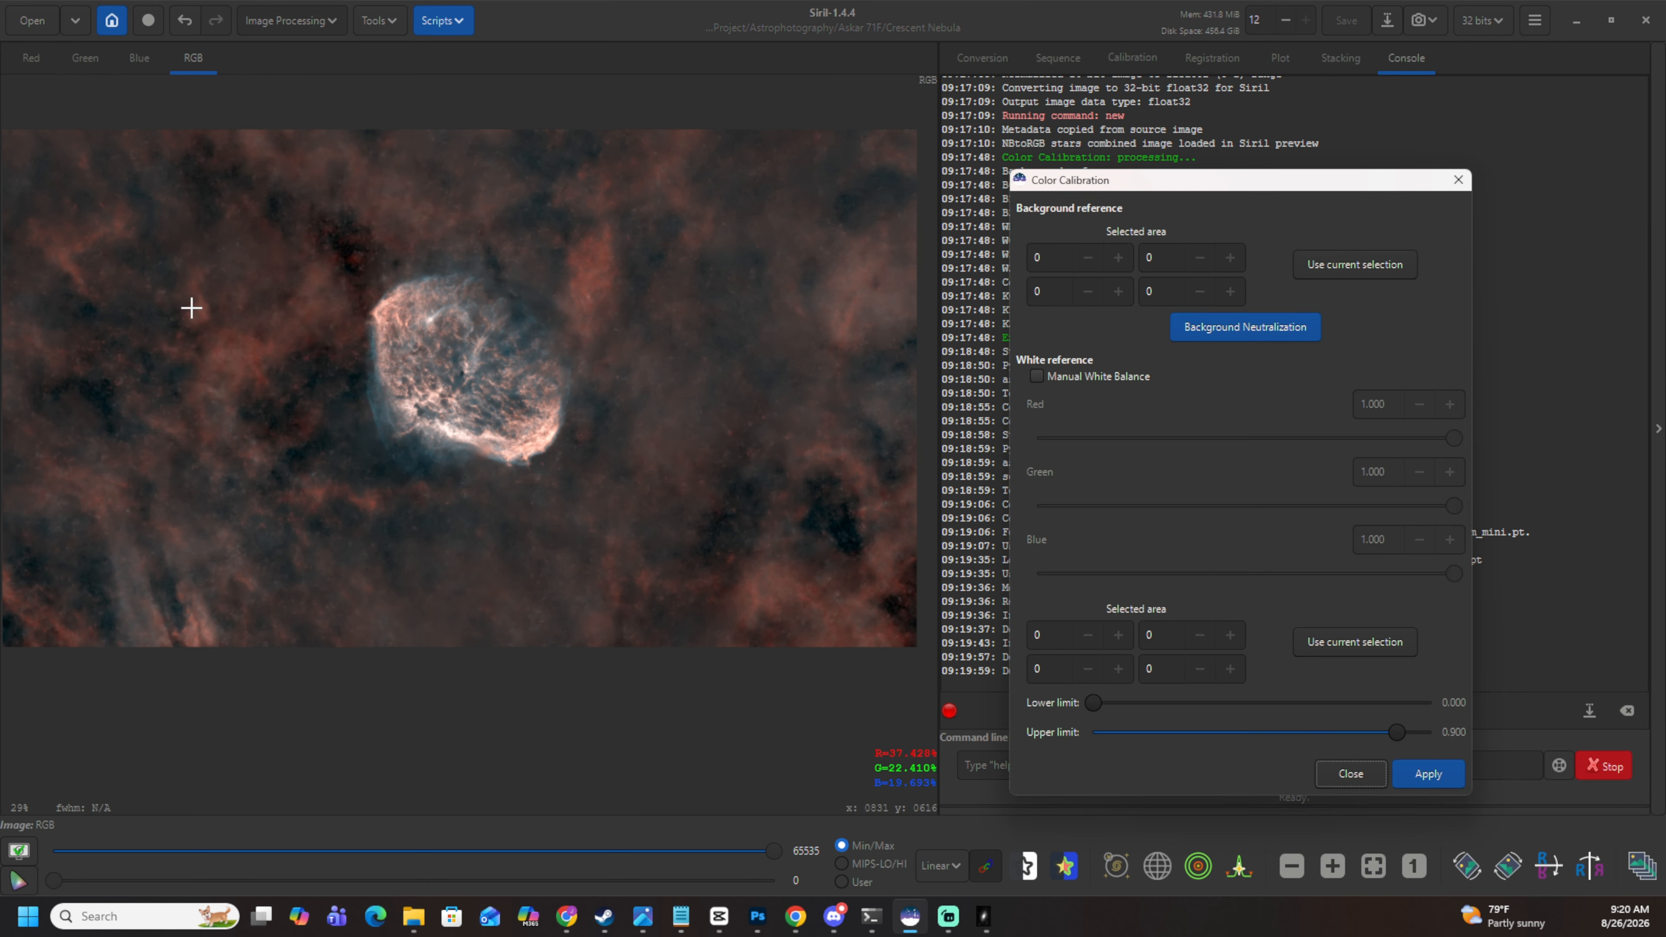
pyautogui.moveTo(126, 271); pyautogui.dragTo(179, 326)
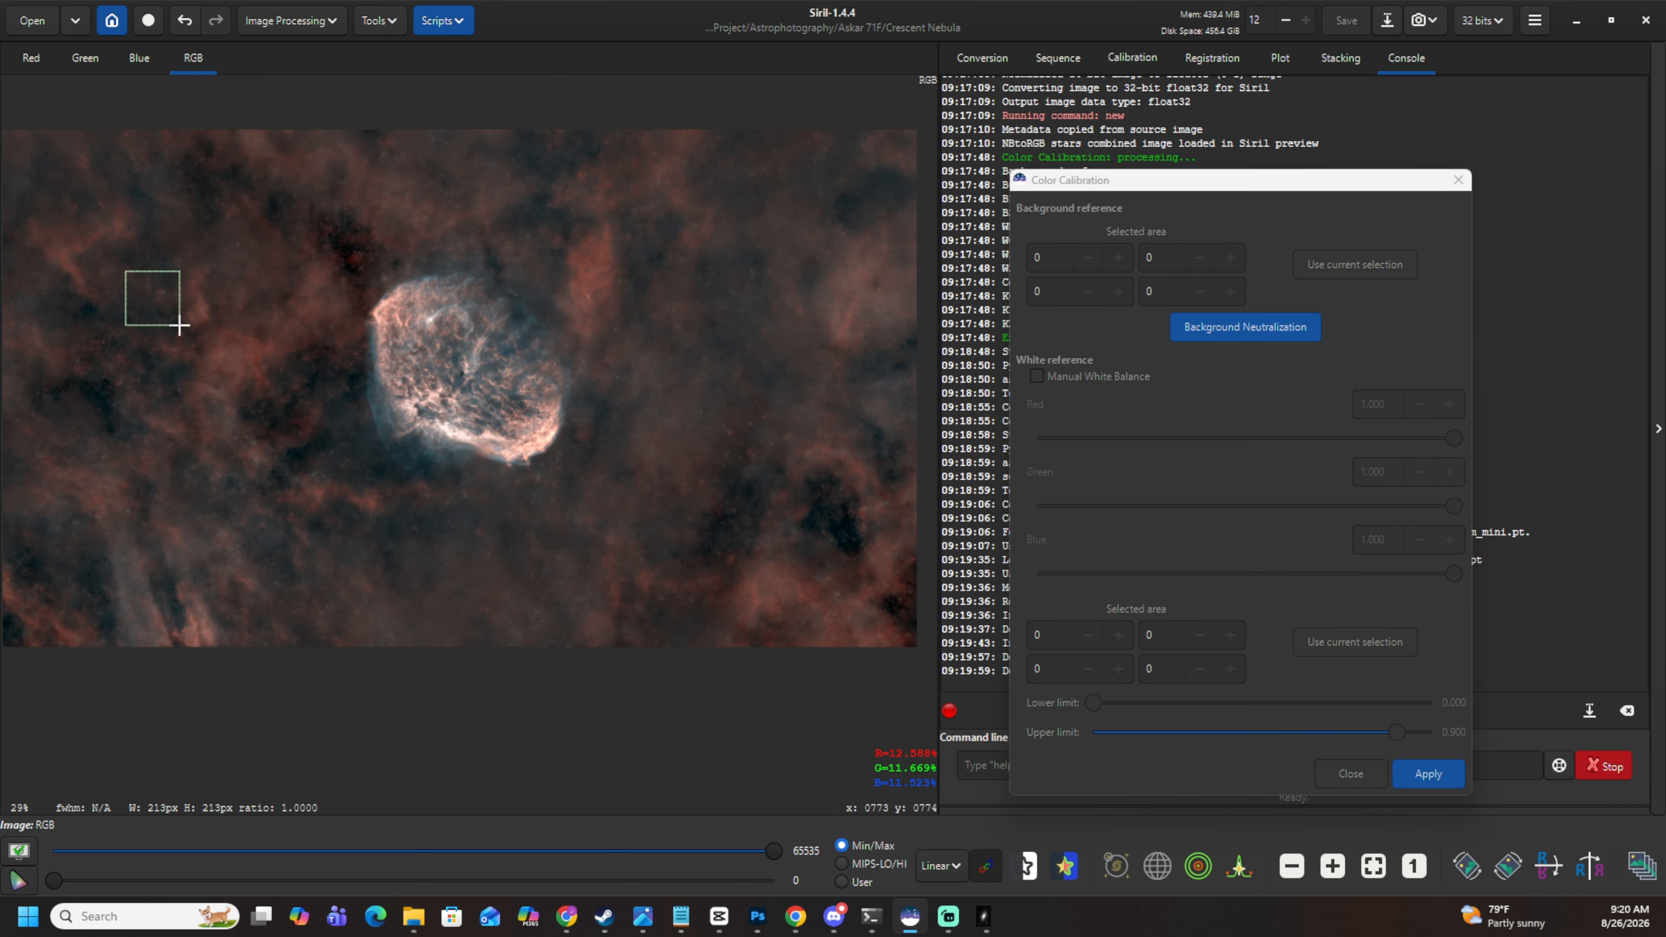
pyautogui.click(1355, 263)
pyautogui.click(1289, 326)
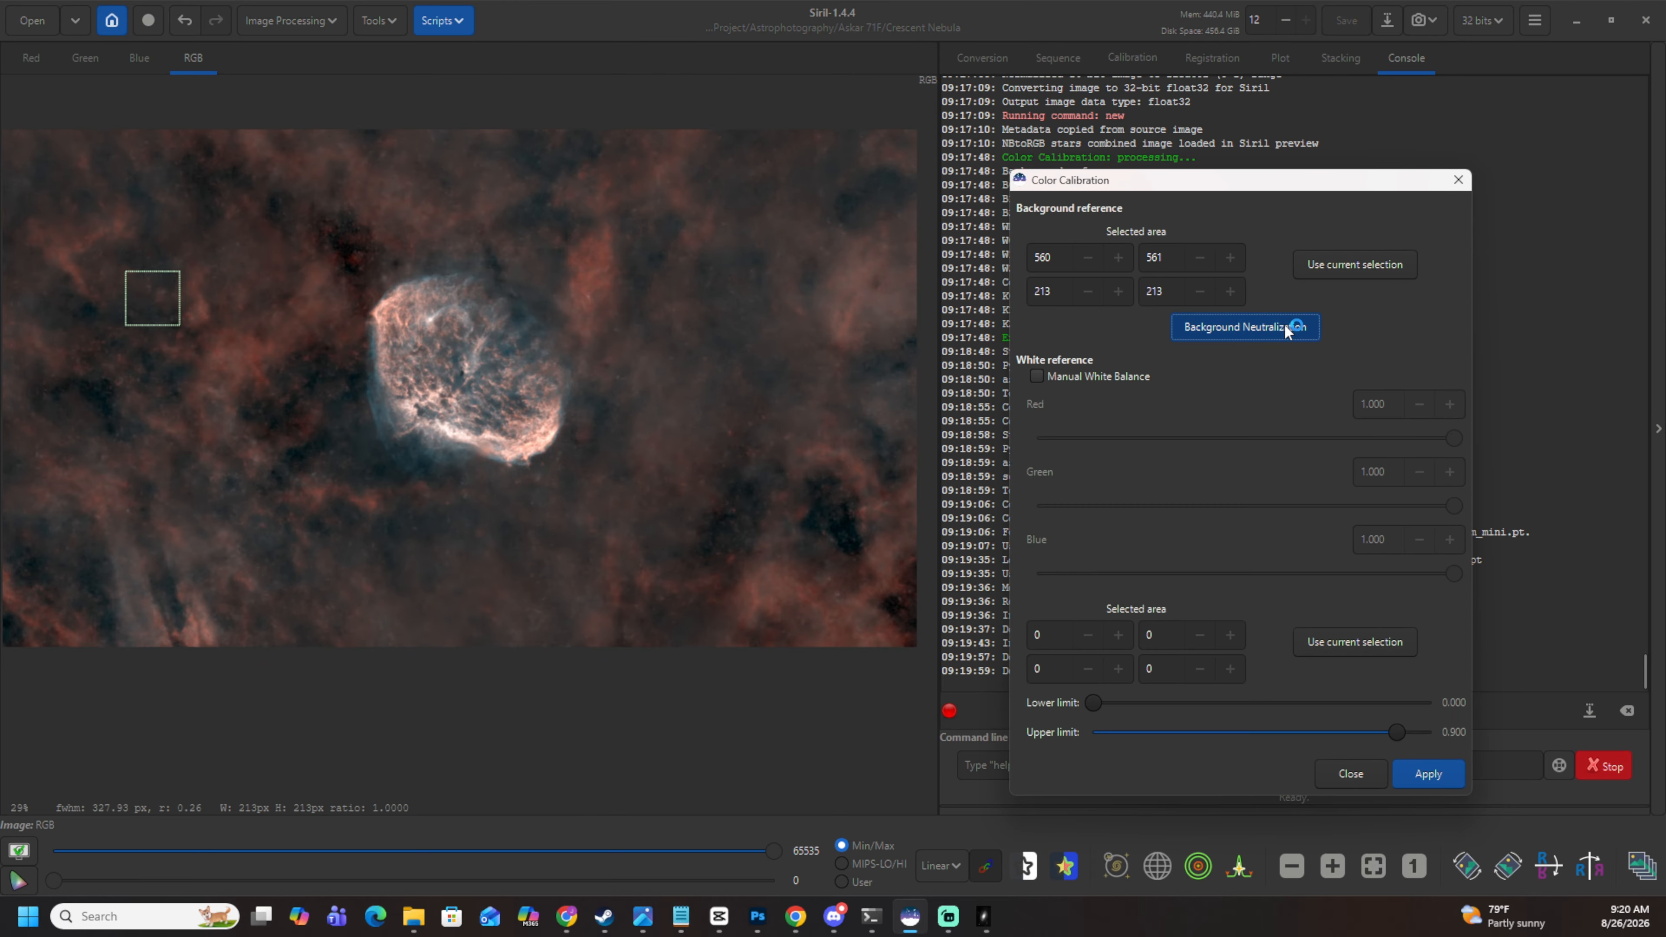
# Set the white reference to an area of about 1025 × 957 px around the whole nebula, apply the calibration and close Color Calibration.
pyautogui.moveTo(339, 250); pyautogui.dragTo(599, 492)
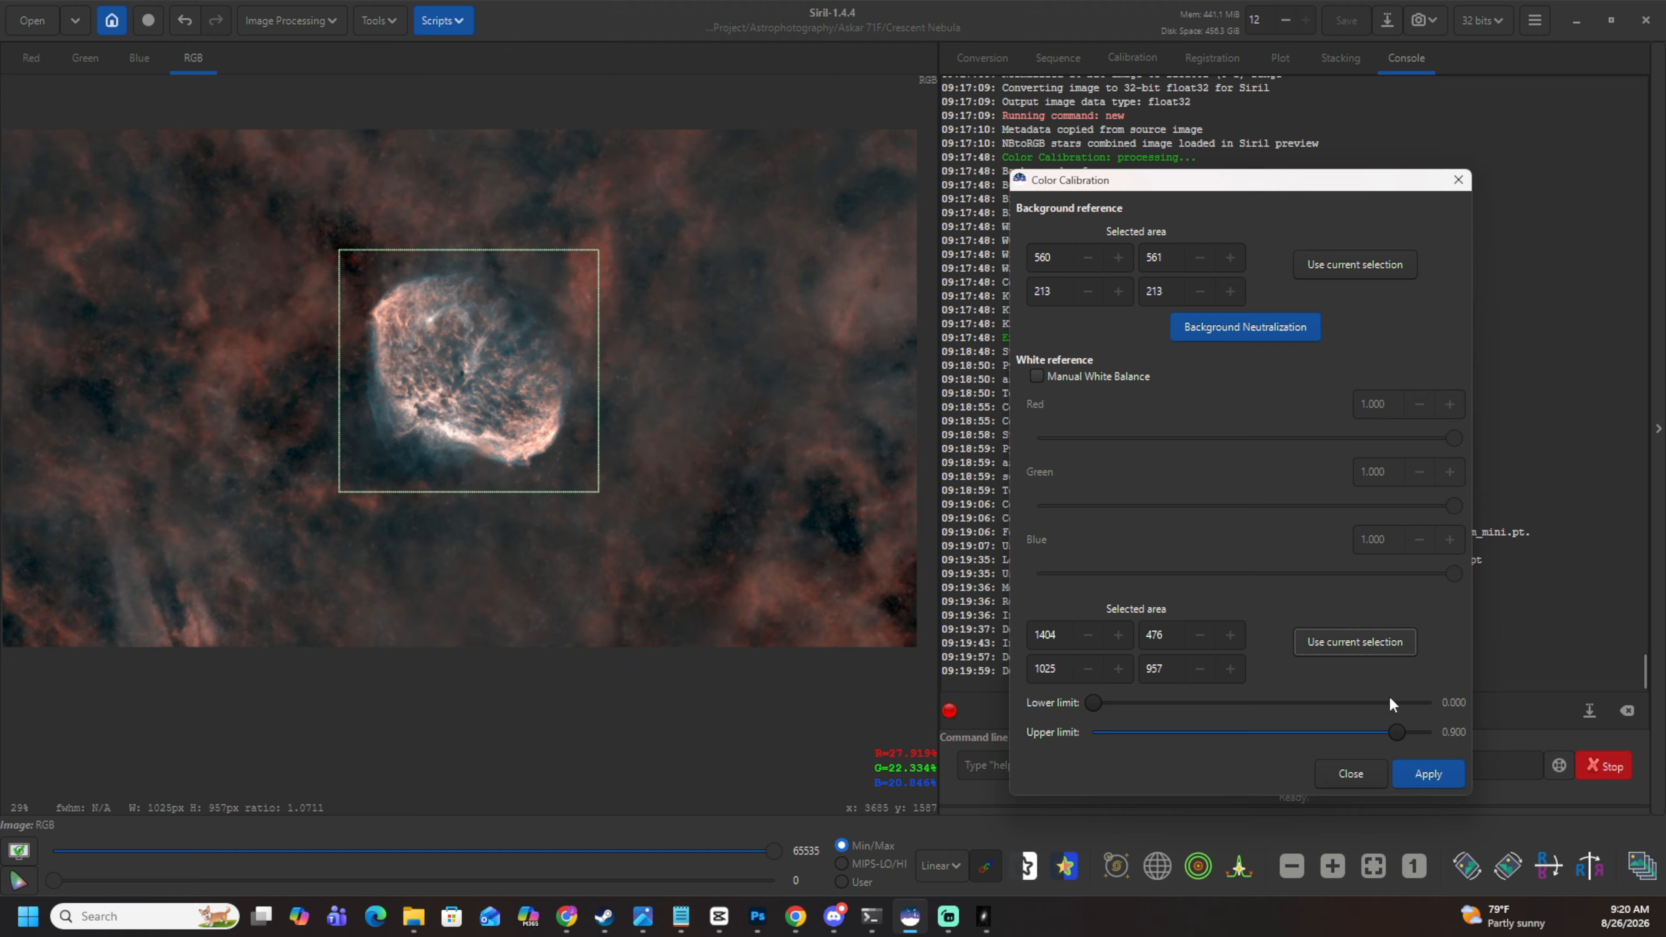
pyautogui.click(1425, 773)
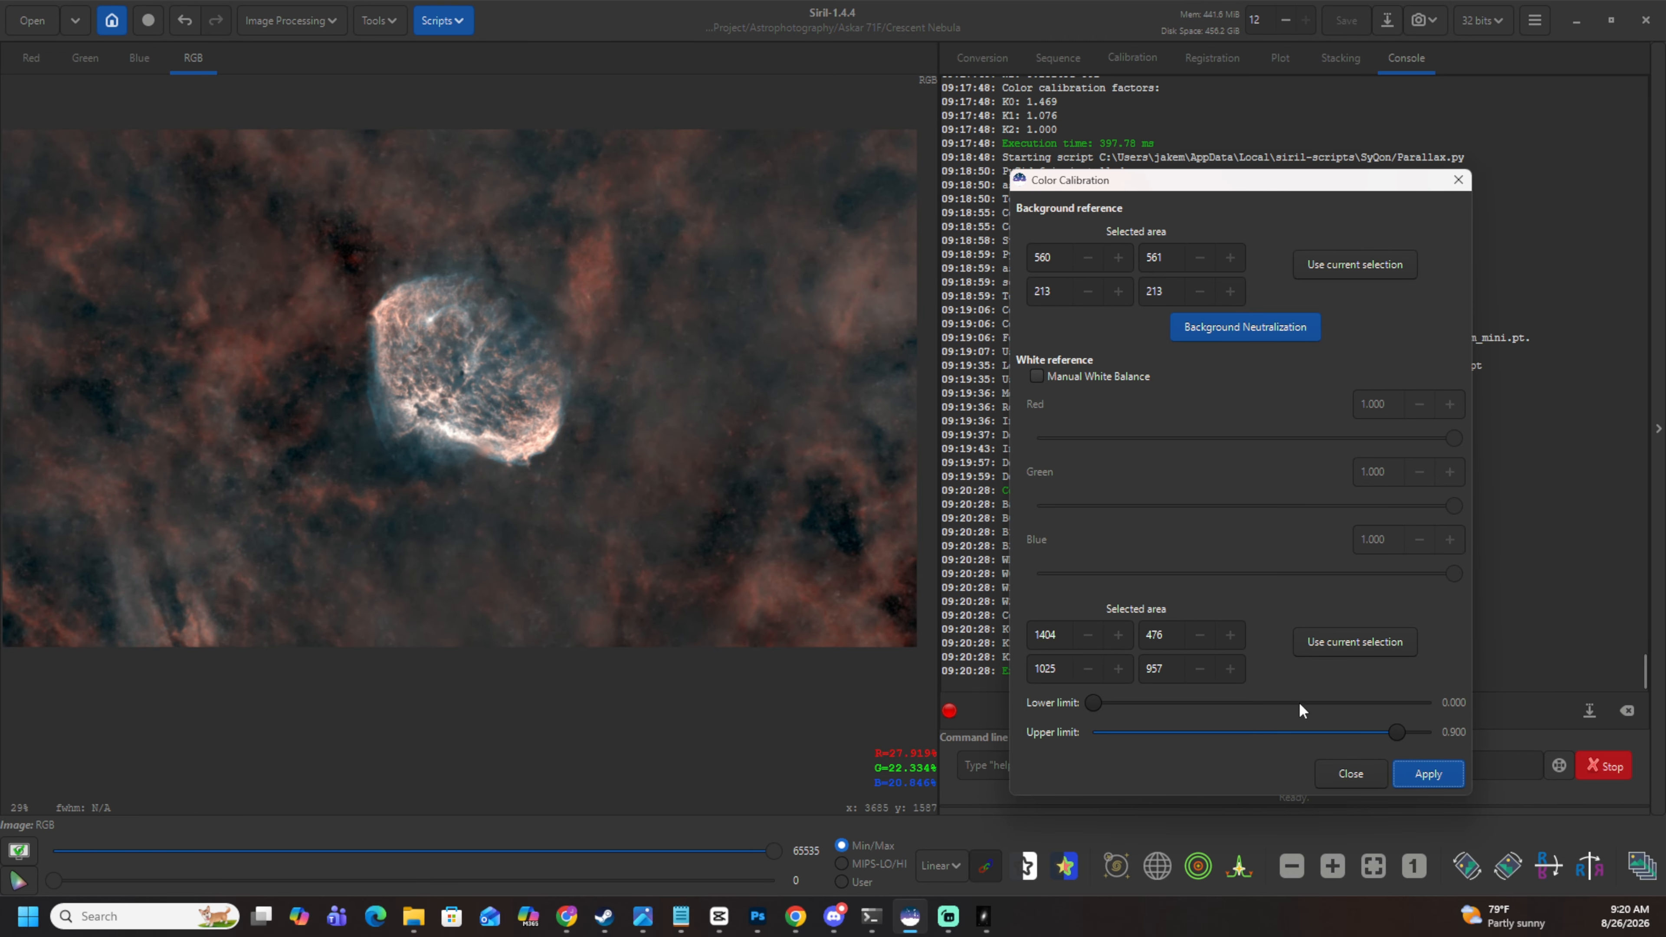
pyautogui.click(1332, 775)
pyautogui.scroll(1, 420, 281)
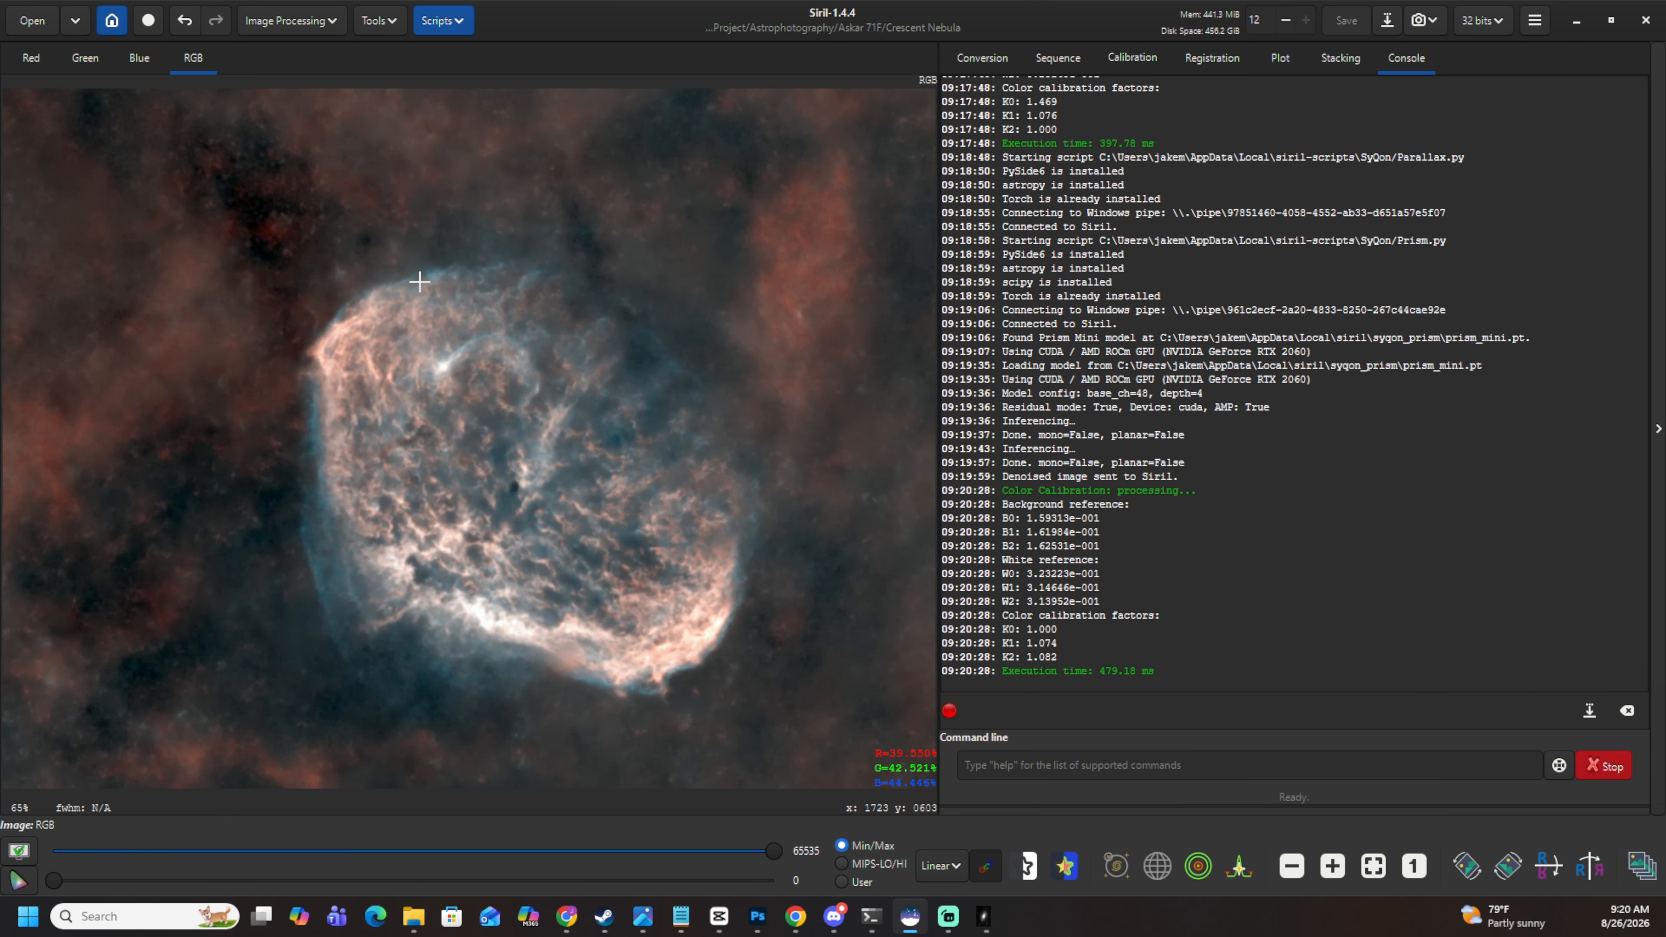
pyautogui.scroll(1, 409, 257)
pyautogui.scroll(1, 551, 424)
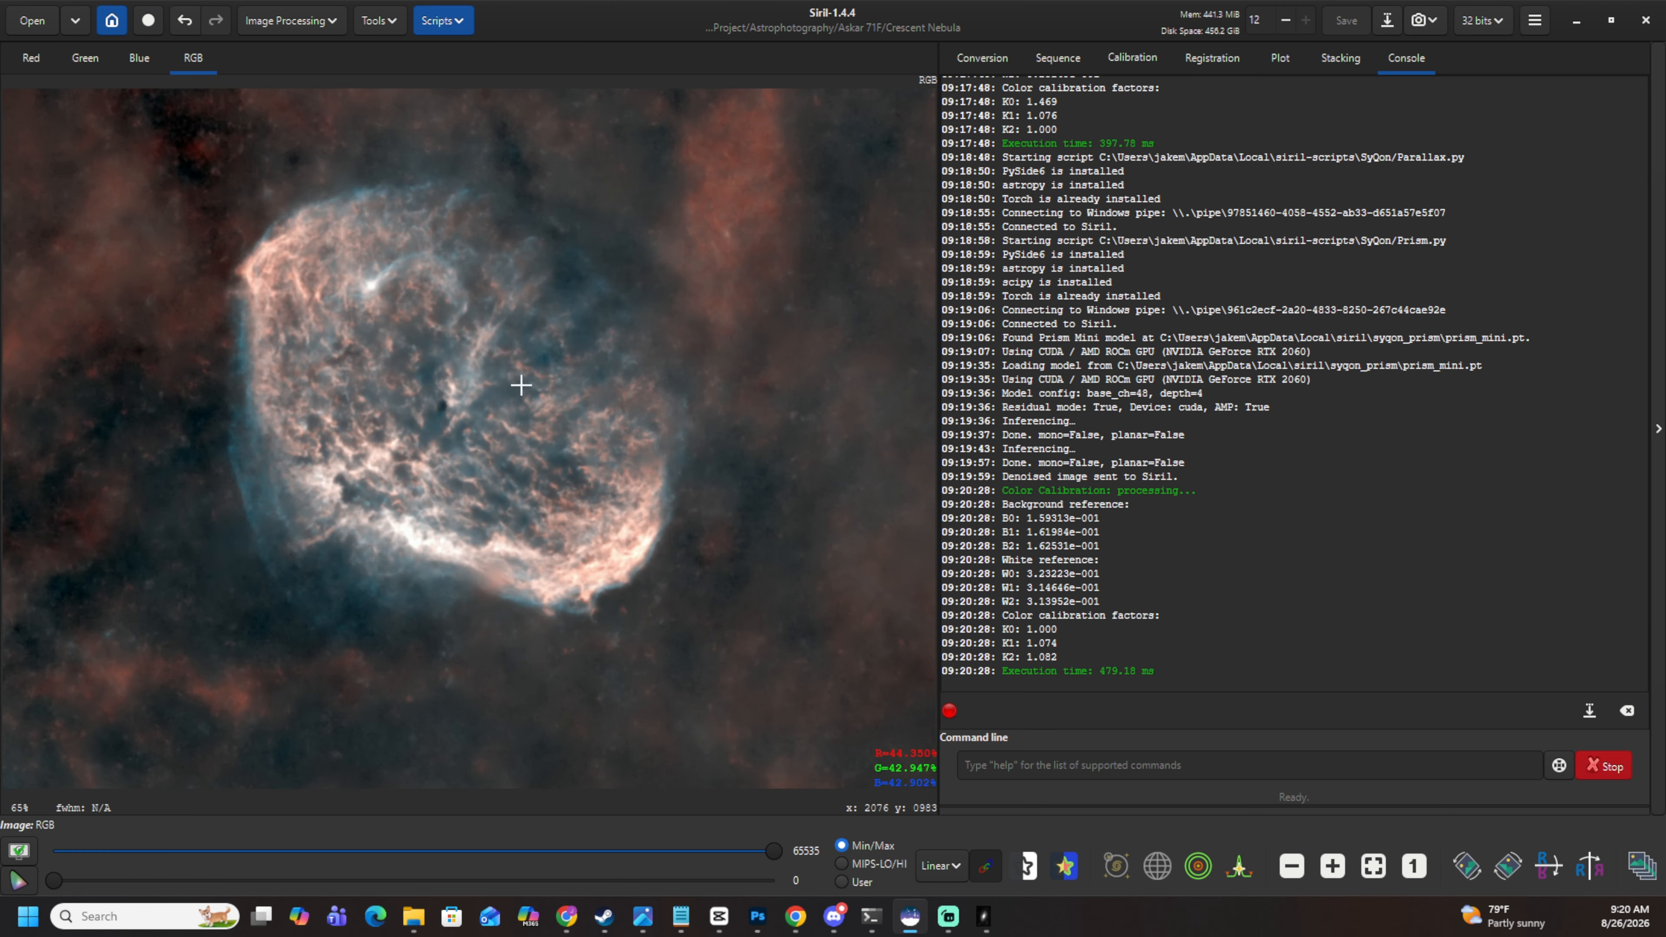
pyautogui.click(281, 24)
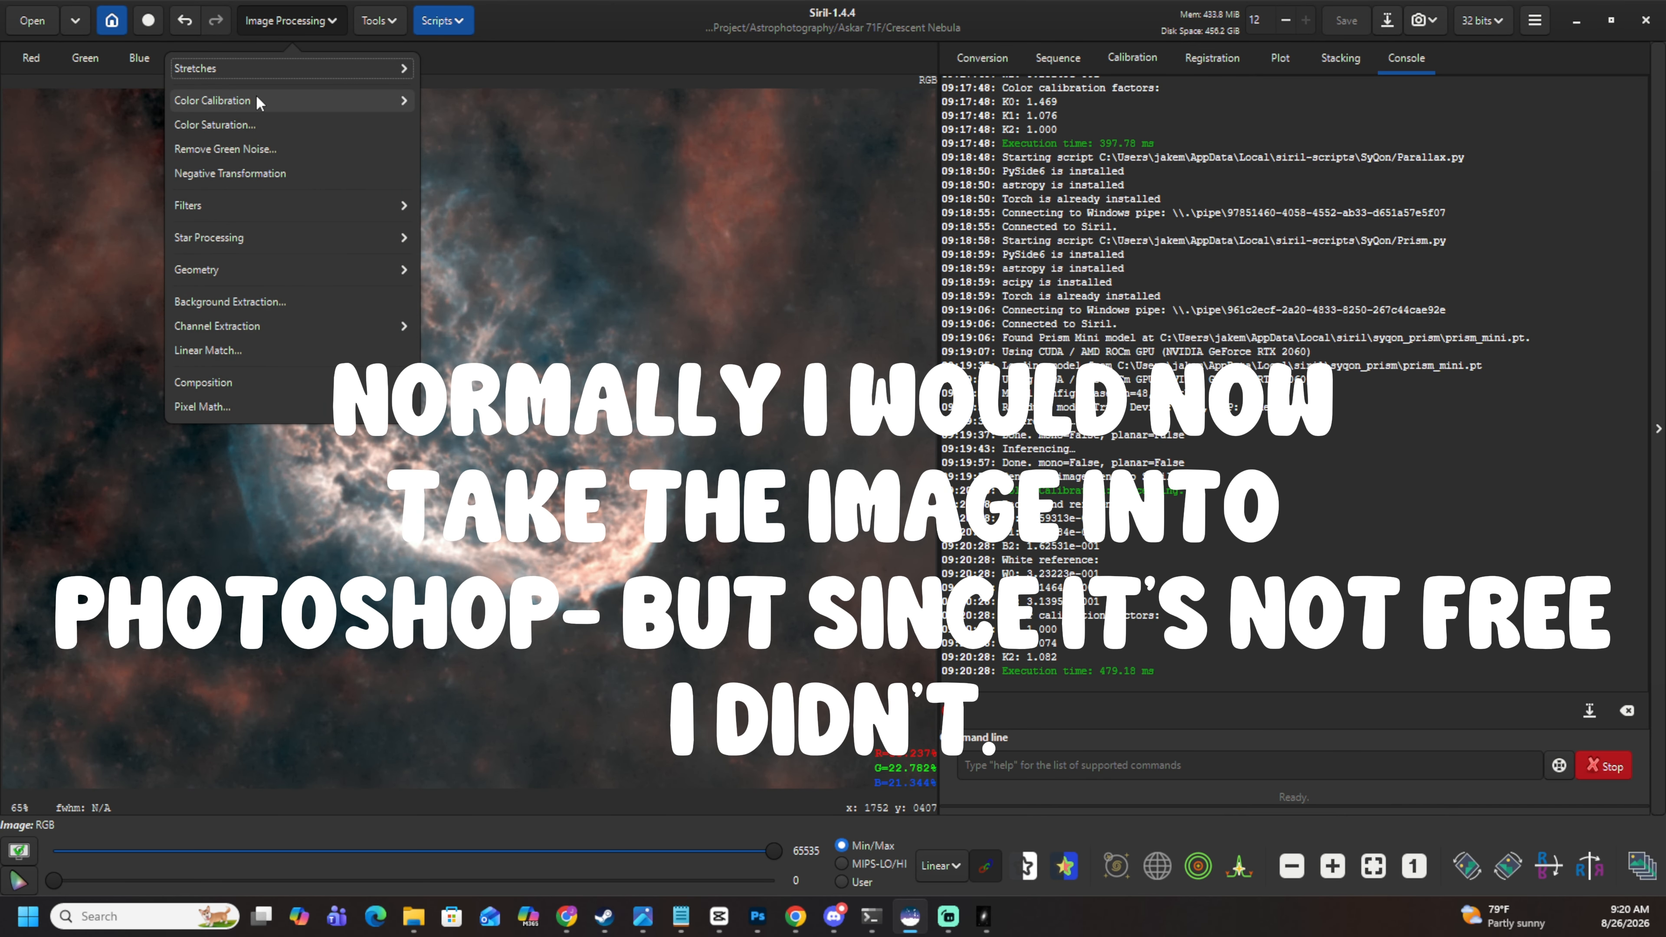
pyautogui.click(272, 124)
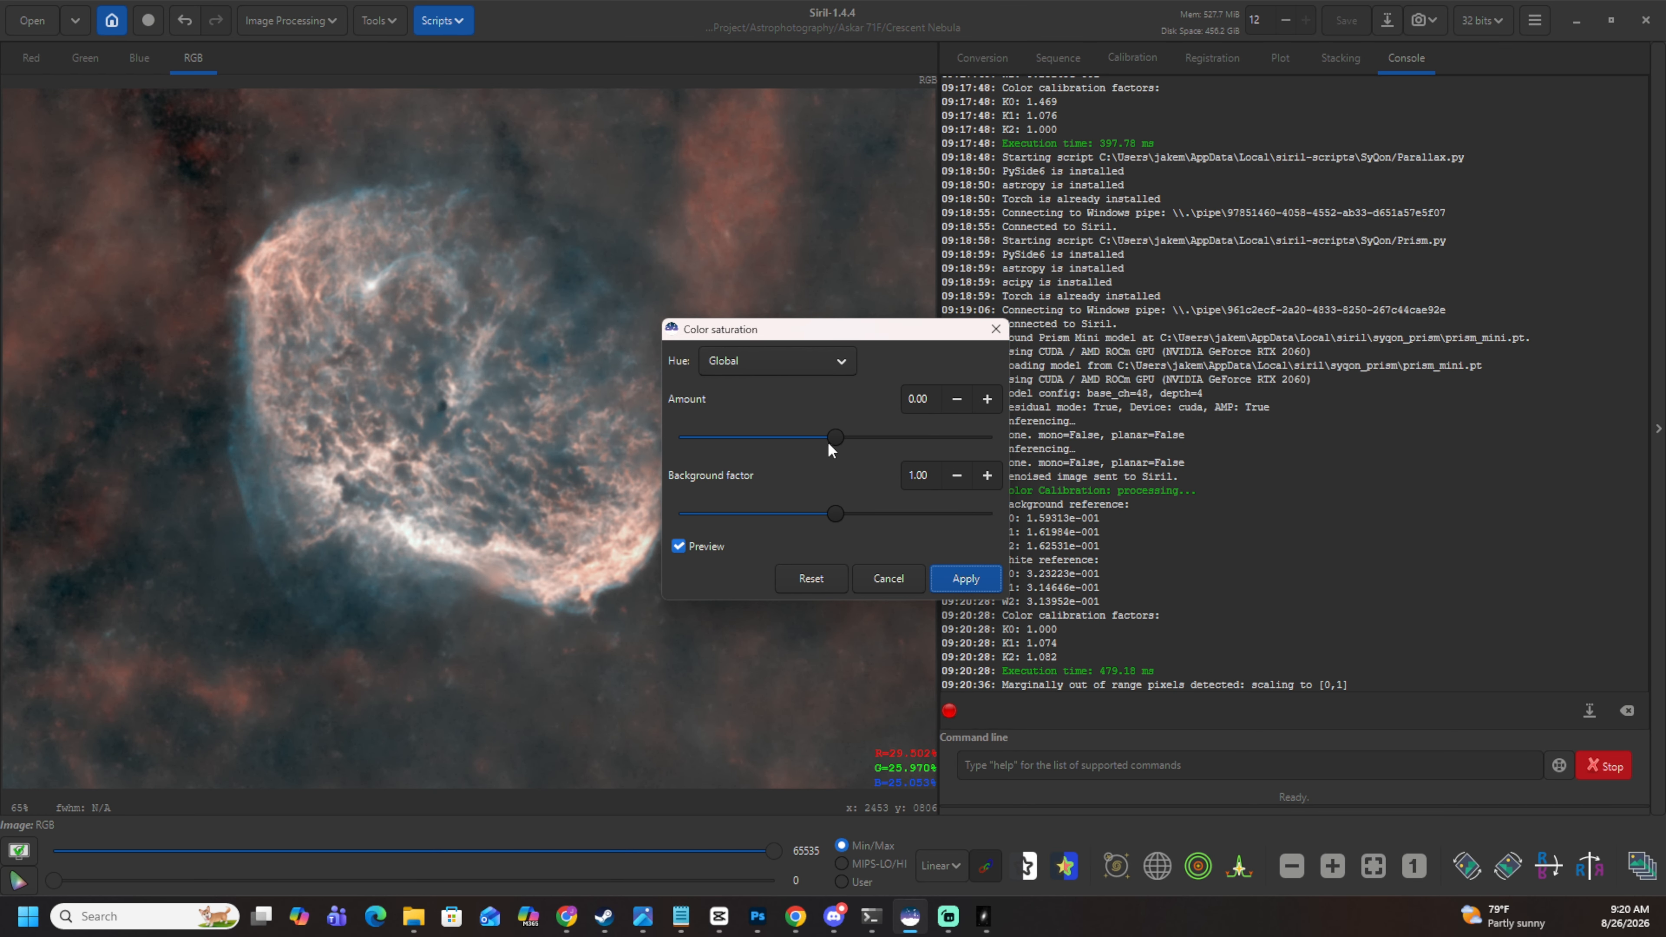
pyautogui.moveTo(833, 439)
pyautogui.mouseDown()
pyautogui.moveTo(680, 444)
pyautogui.moveTo(833, 445)
pyautogui.mouseUp()
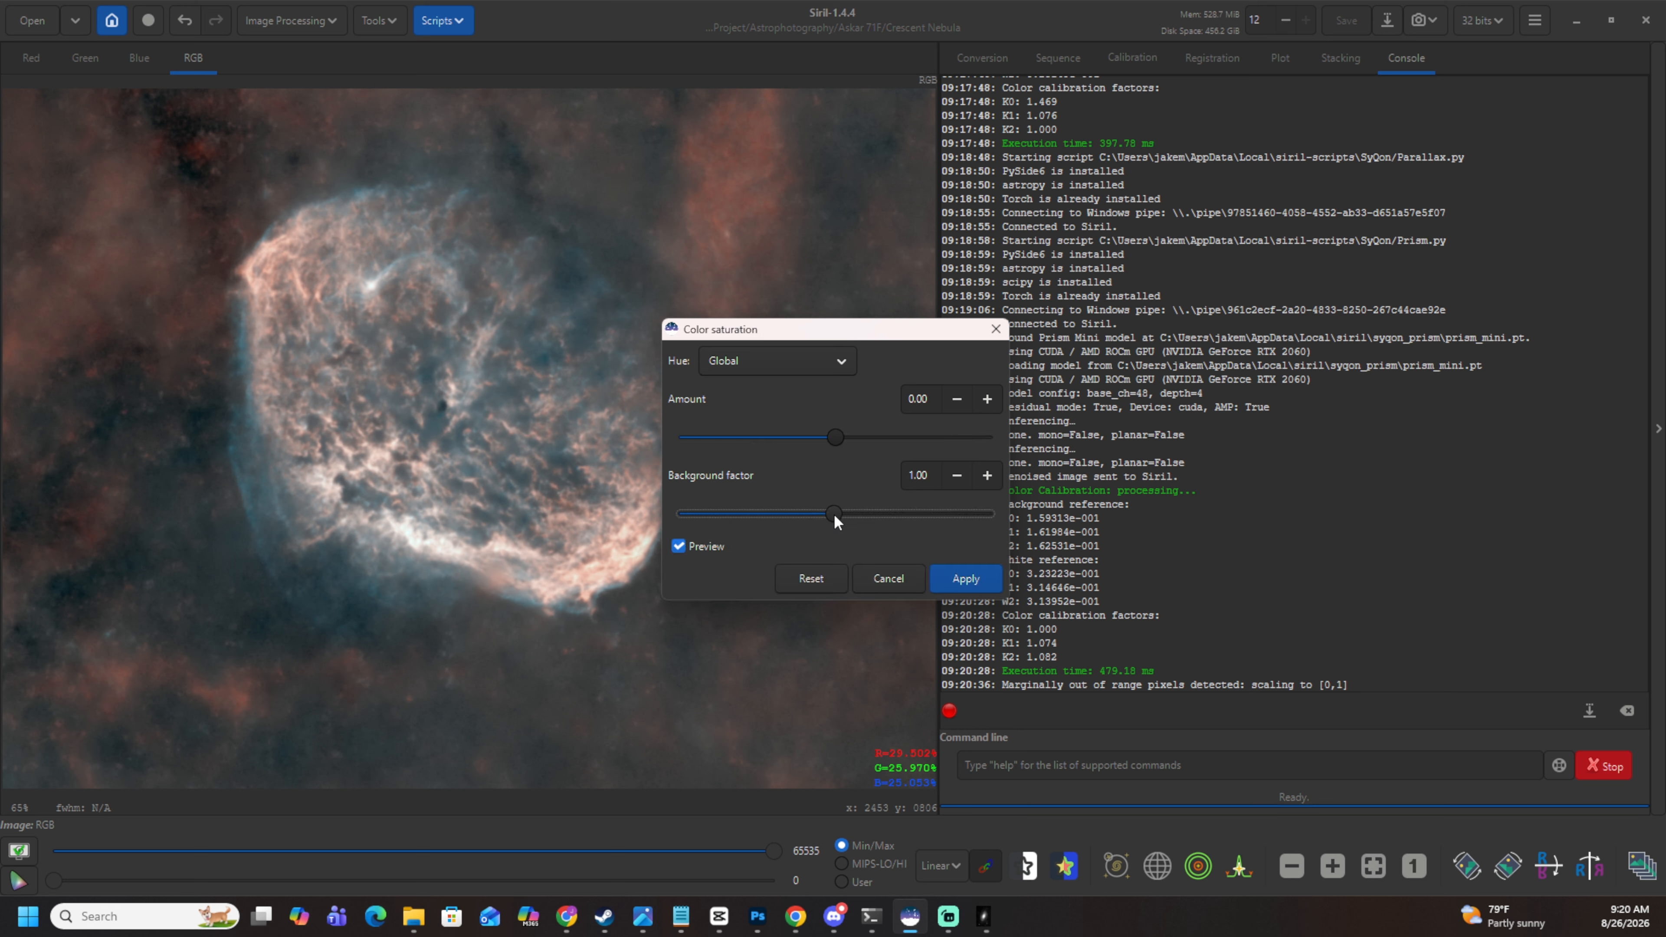
pyautogui.moveTo(833, 514); pyautogui.dragTo(776, 518)
pyautogui.moveTo(676, 520); pyautogui.dragTo(666, 521)
pyautogui.moveTo(846, 515); pyautogui.dragTo(839, 515)
pyautogui.click(890, 581)
pyautogui.click(295, 21)
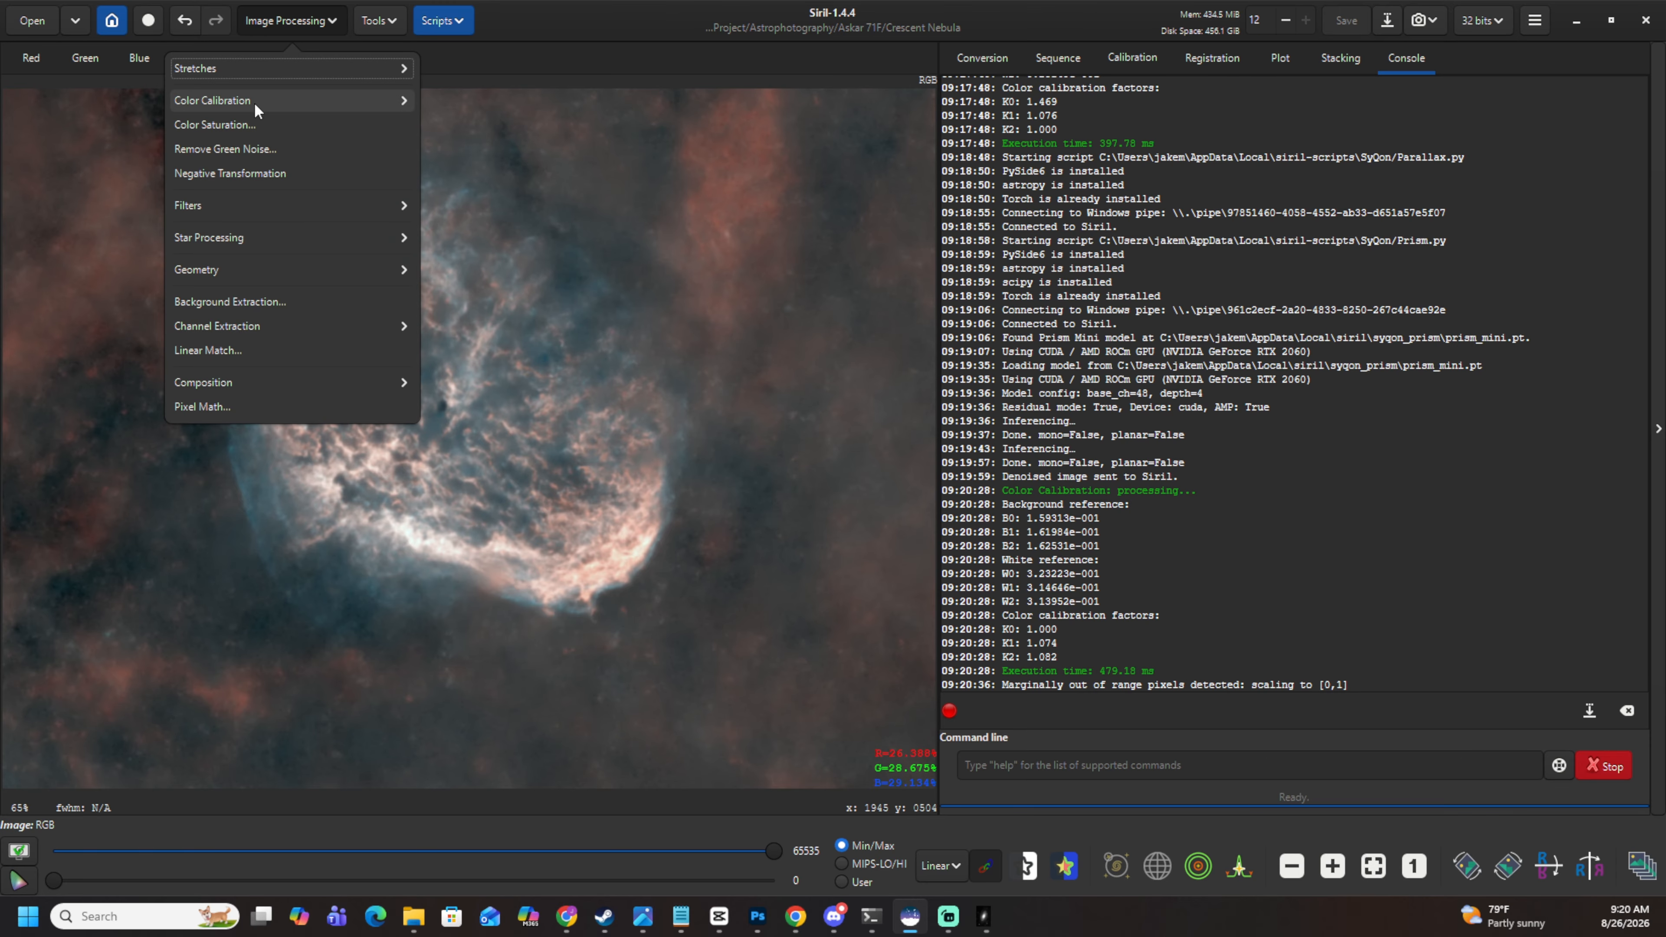
pyautogui.click(251, 68)
pyautogui.click(255, 122)
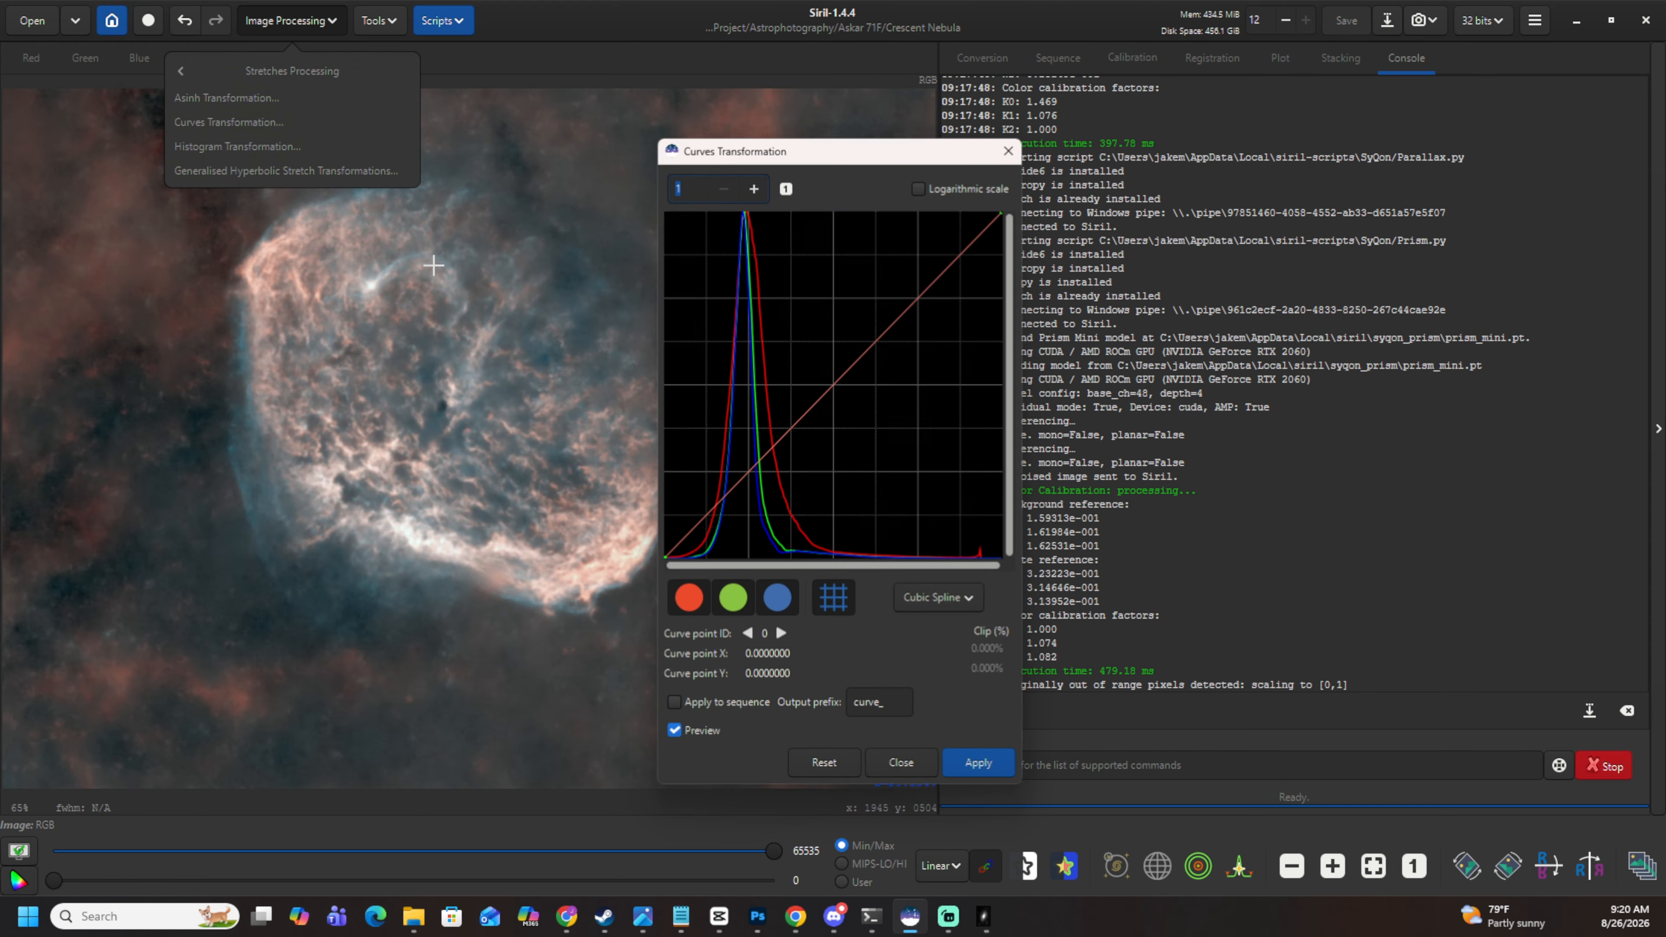
pyautogui.scroll(-3, 433, 268)
pyautogui.scroll(-3, 416, 146)
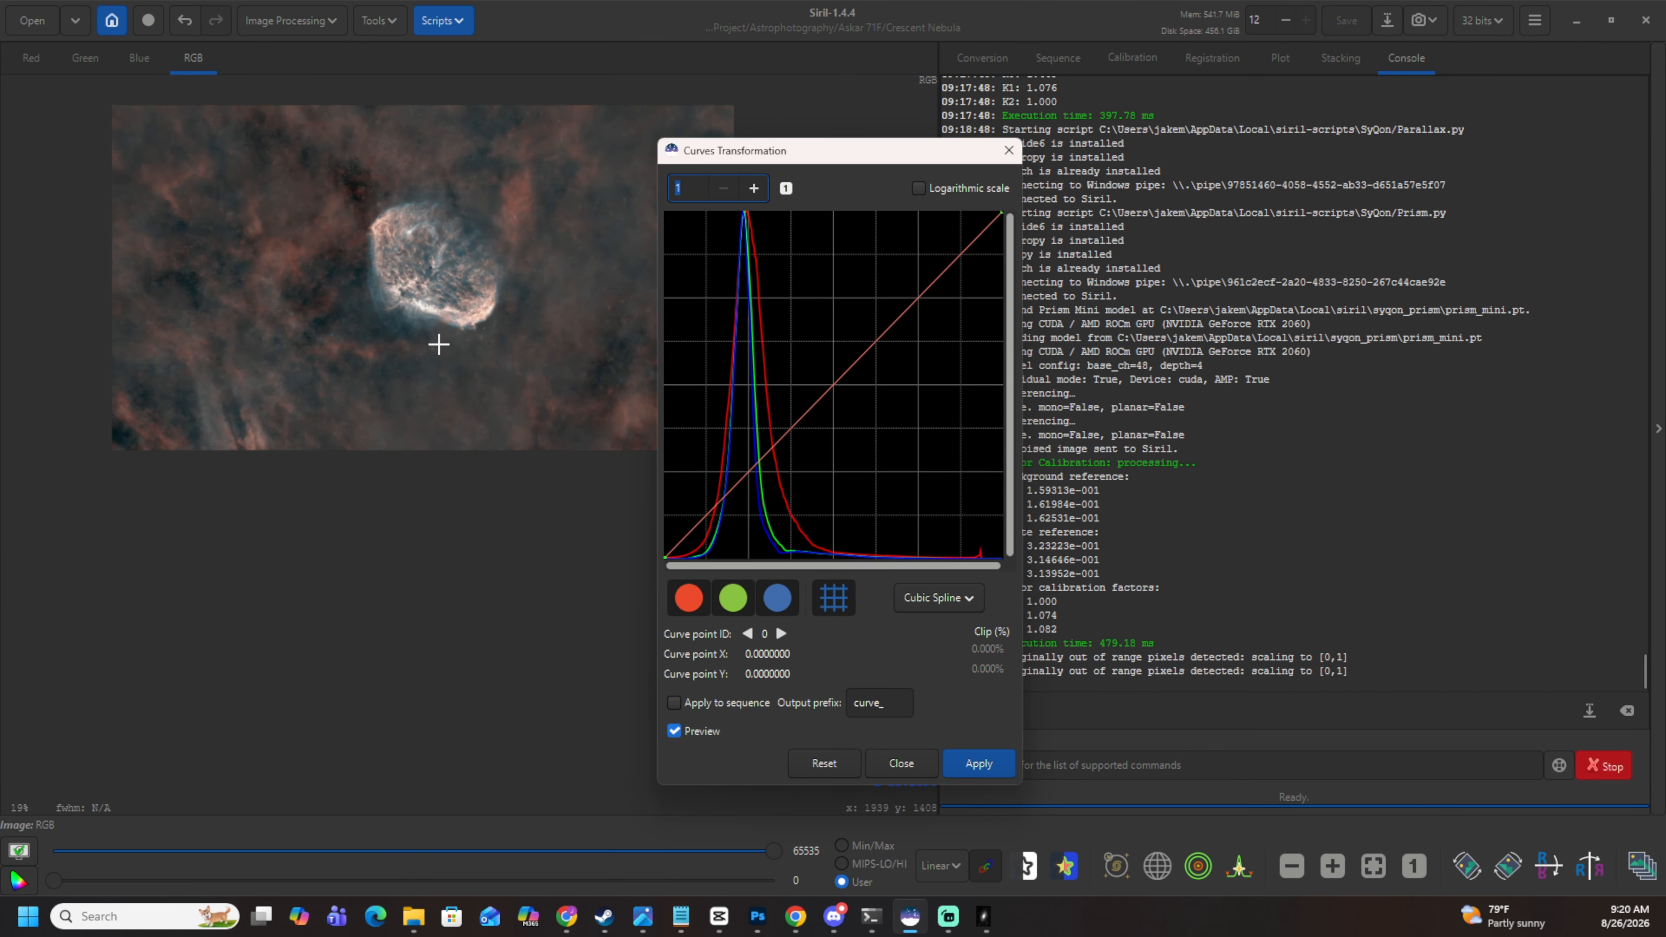
pyautogui.scroll(3, 427, 247)
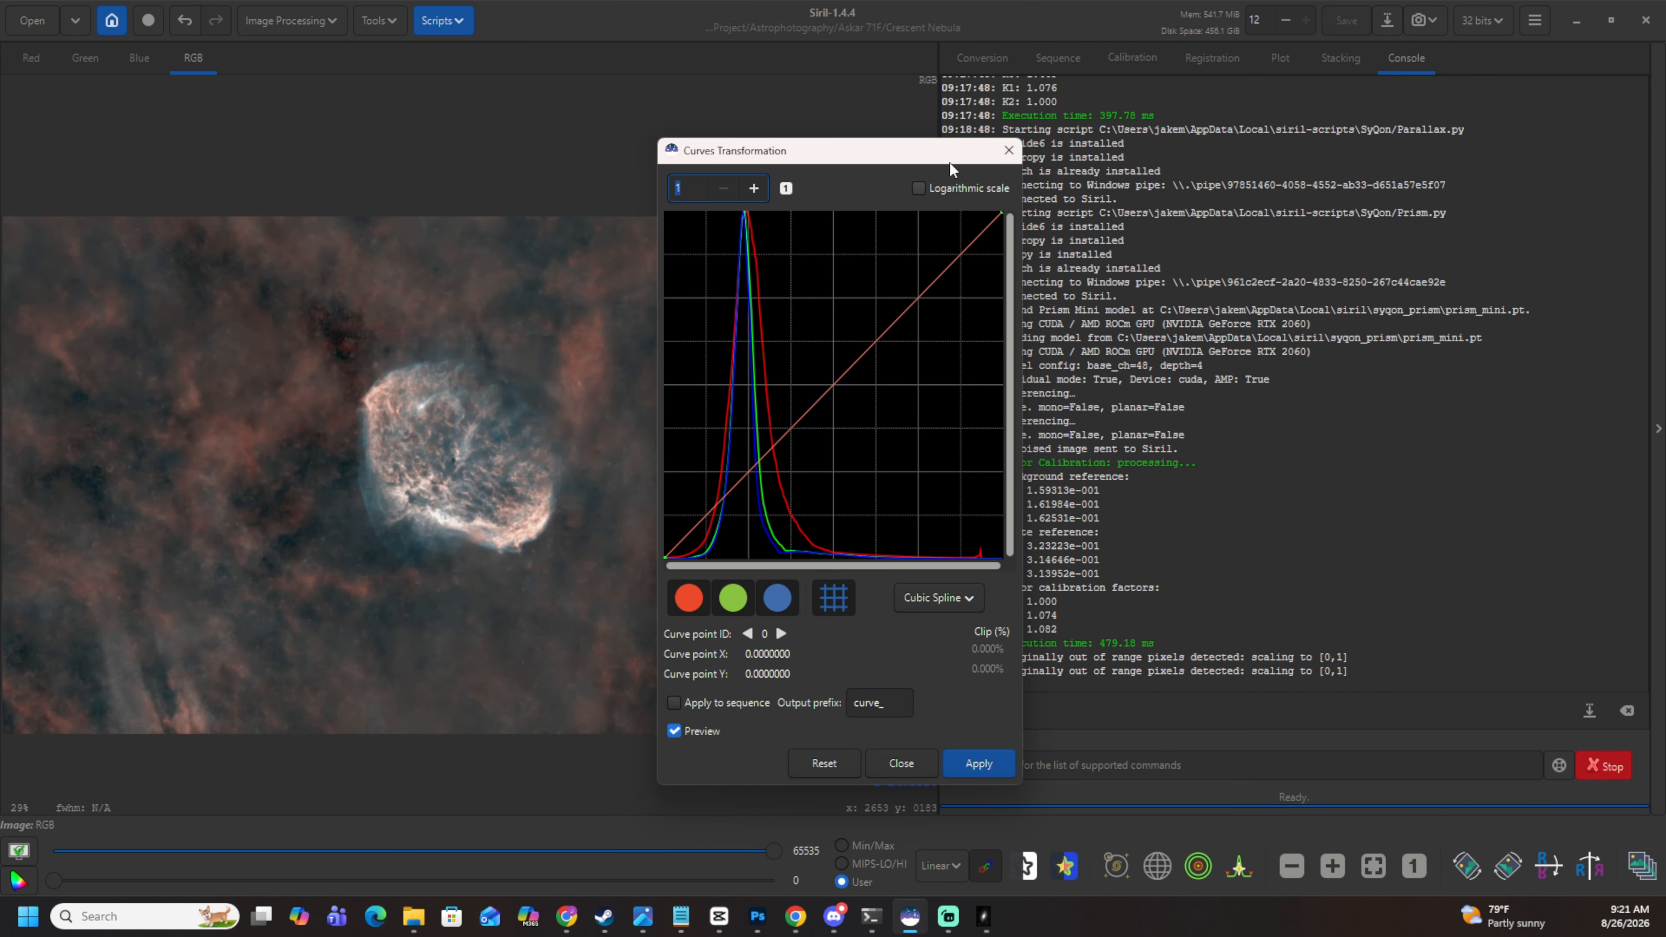
pyautogui.click(1009, 150)
# Start a Generalised Hyperbolic Stretch with the inverse generalised hyperbolic transform and set its symmetry point to 0.08504 near the histogram peak.
pyautogui.click(302, 17)
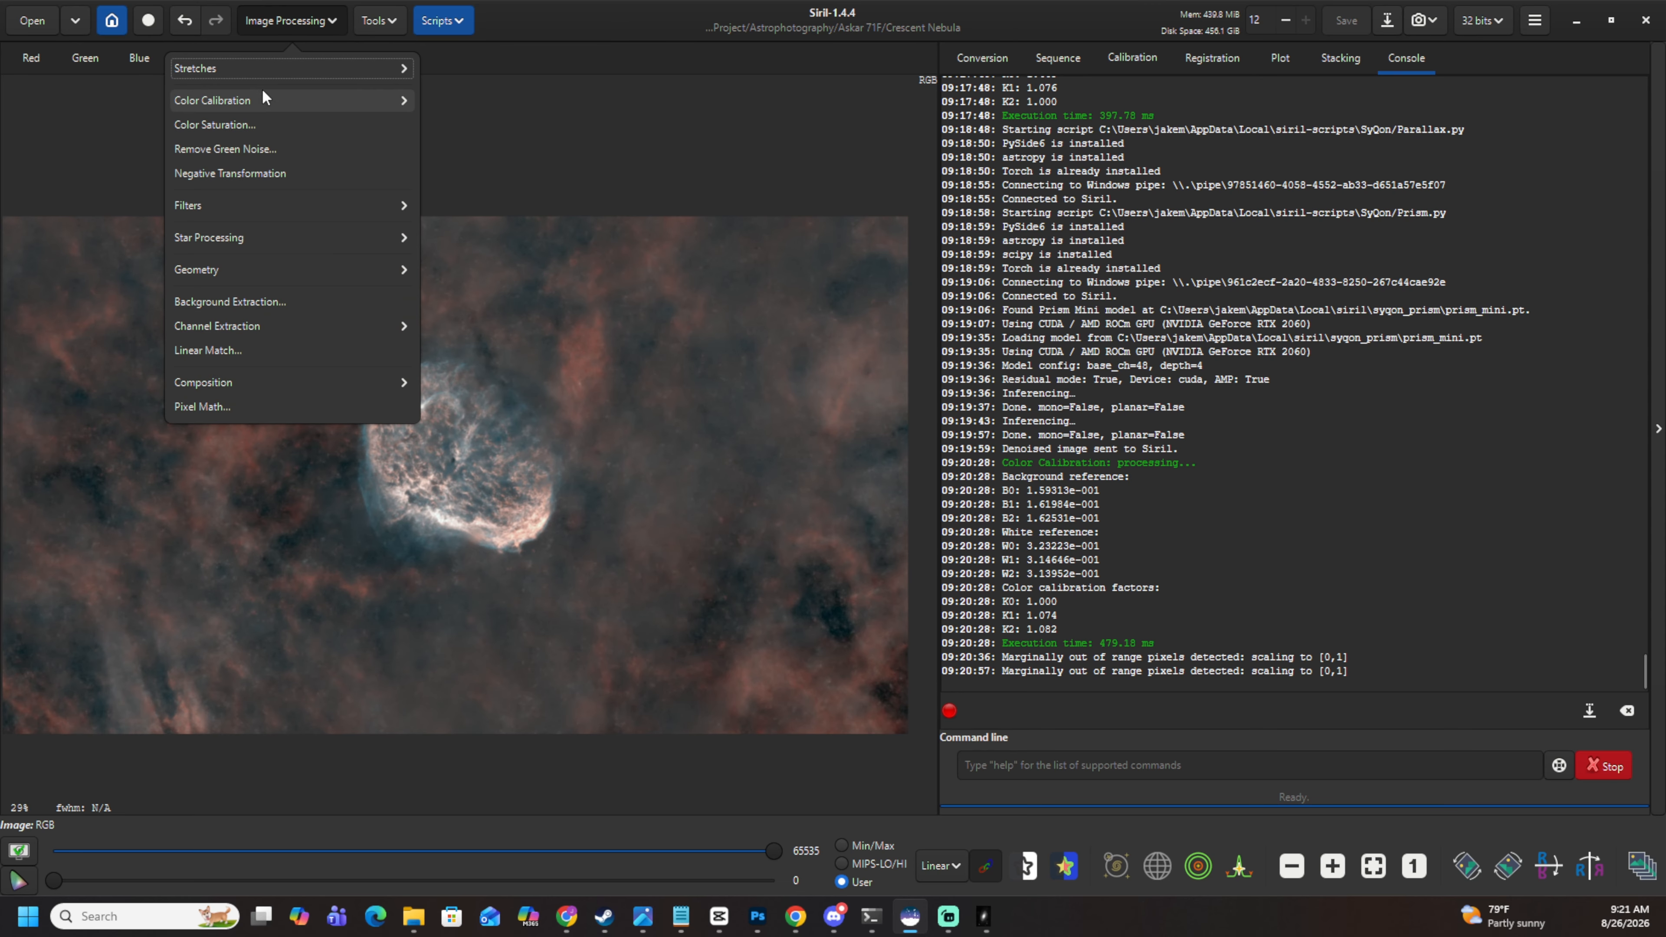
pyautogui.click(256, 63)
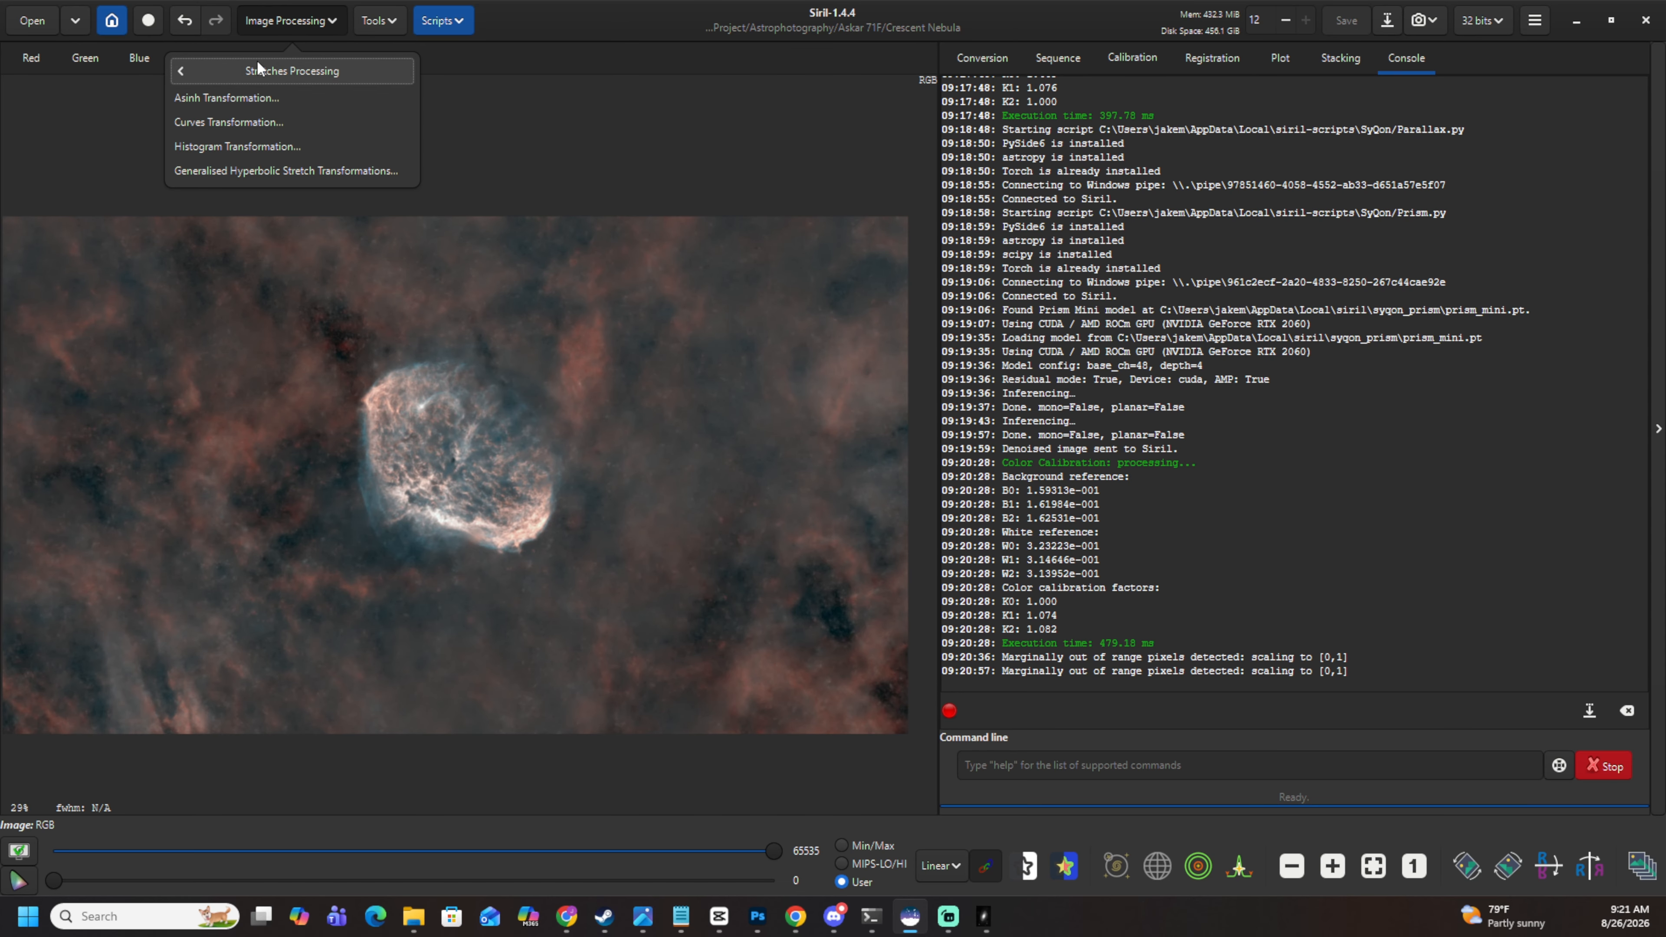
pyautogui.click(250, 172)
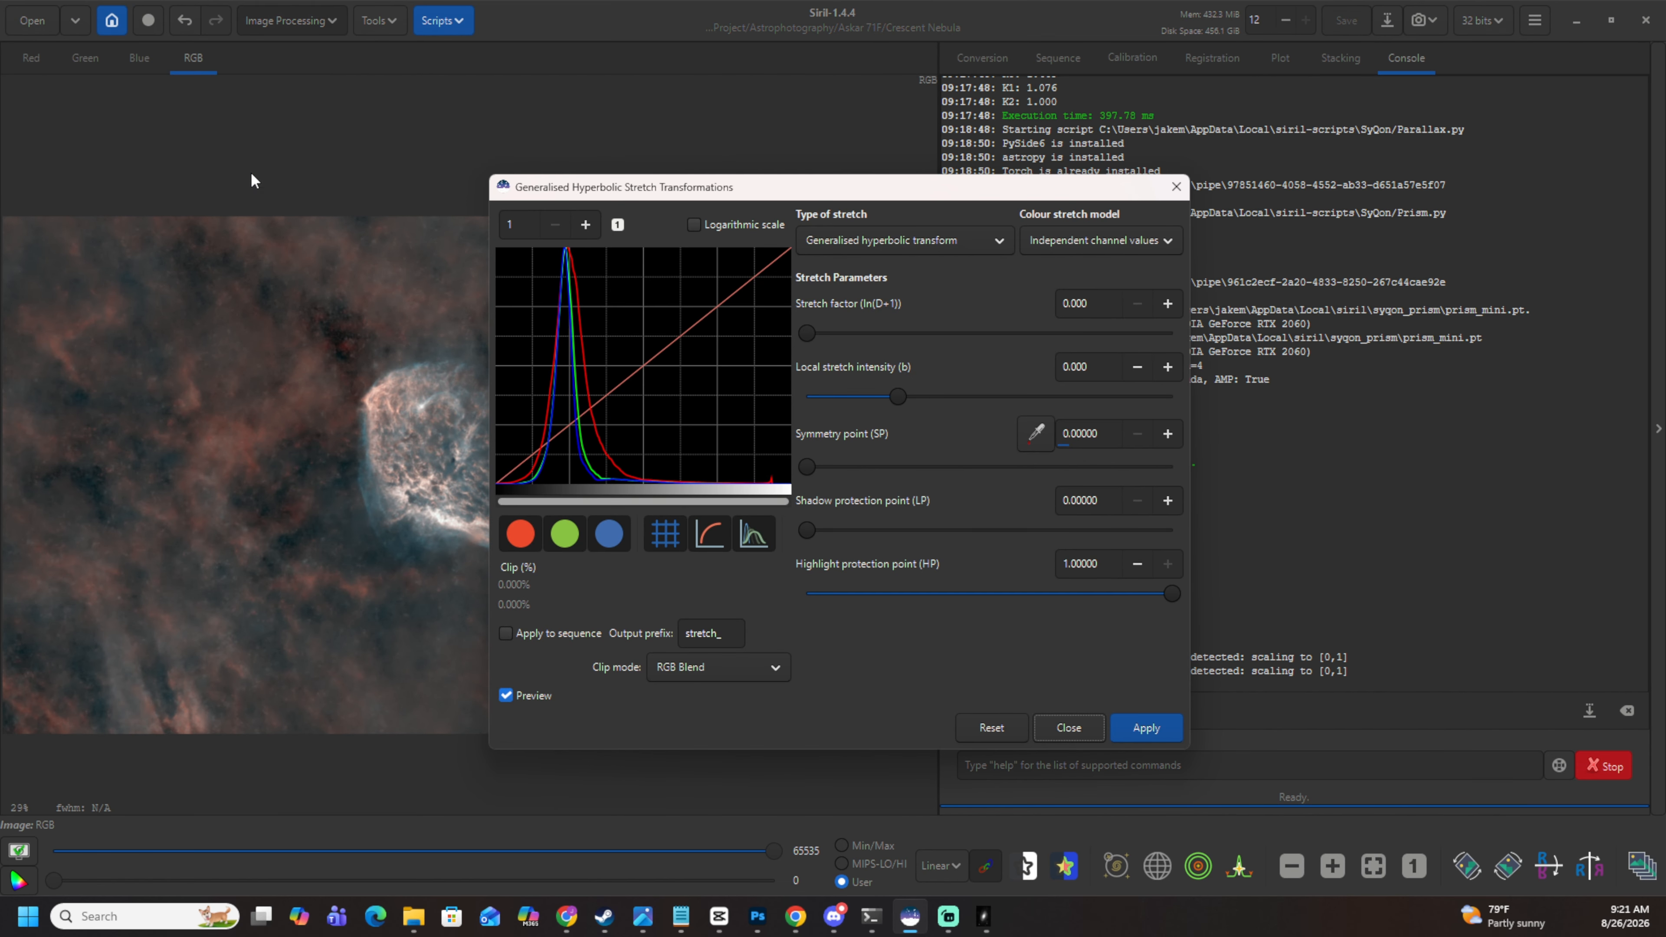
pyautogui.click(897, 237)
pyautogui.click(849, 265)
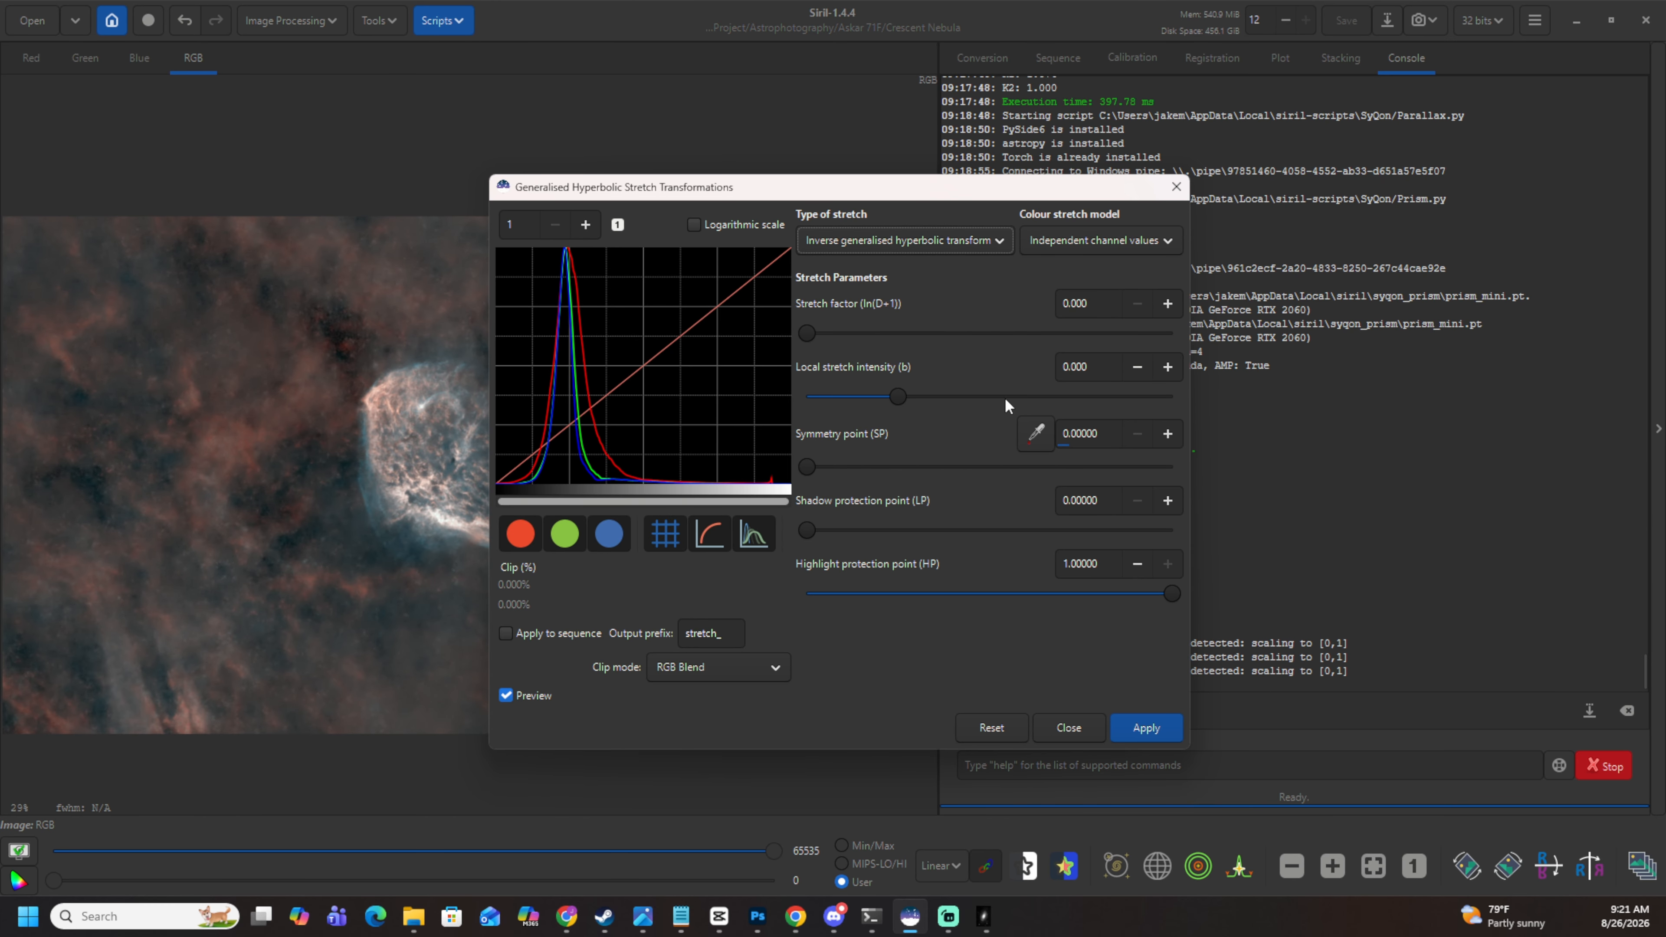
pyautogui.click(522, 362)
# Set the inverse stretch's factor to 0.907 and apply it to the red, green and blue channels.
pyautogui.moveTo(810, 333); pyautogui.dragTo(841, 349)
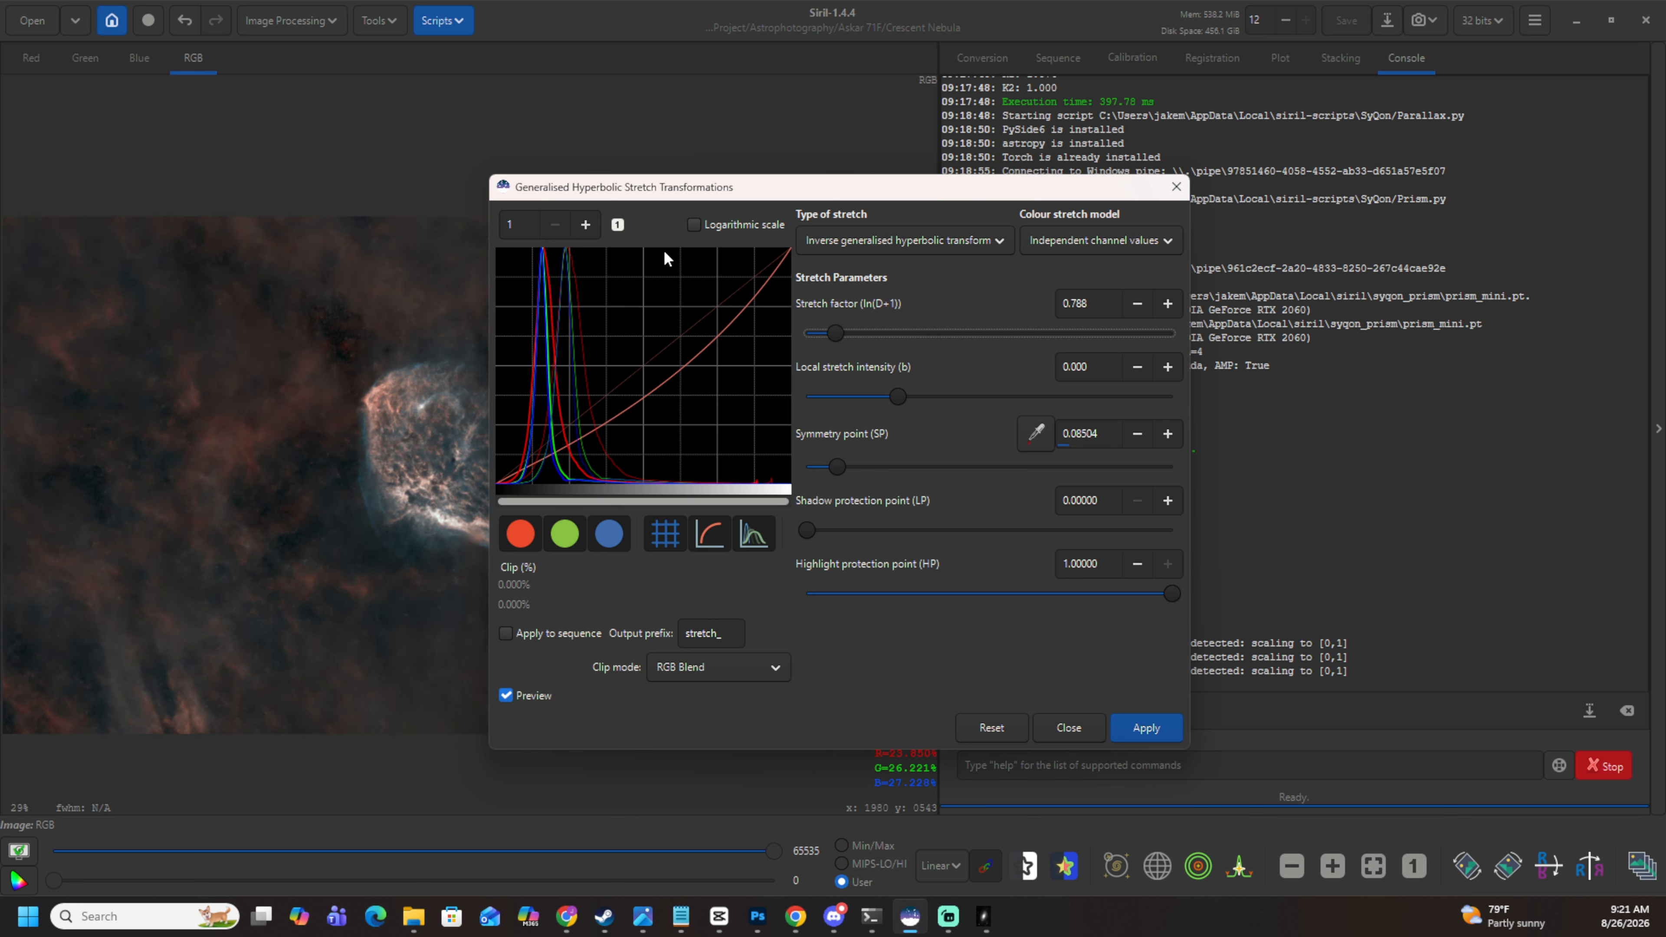
pyautogui.moveTo(697, 190); pyautogui.dragTo(1001, 184)
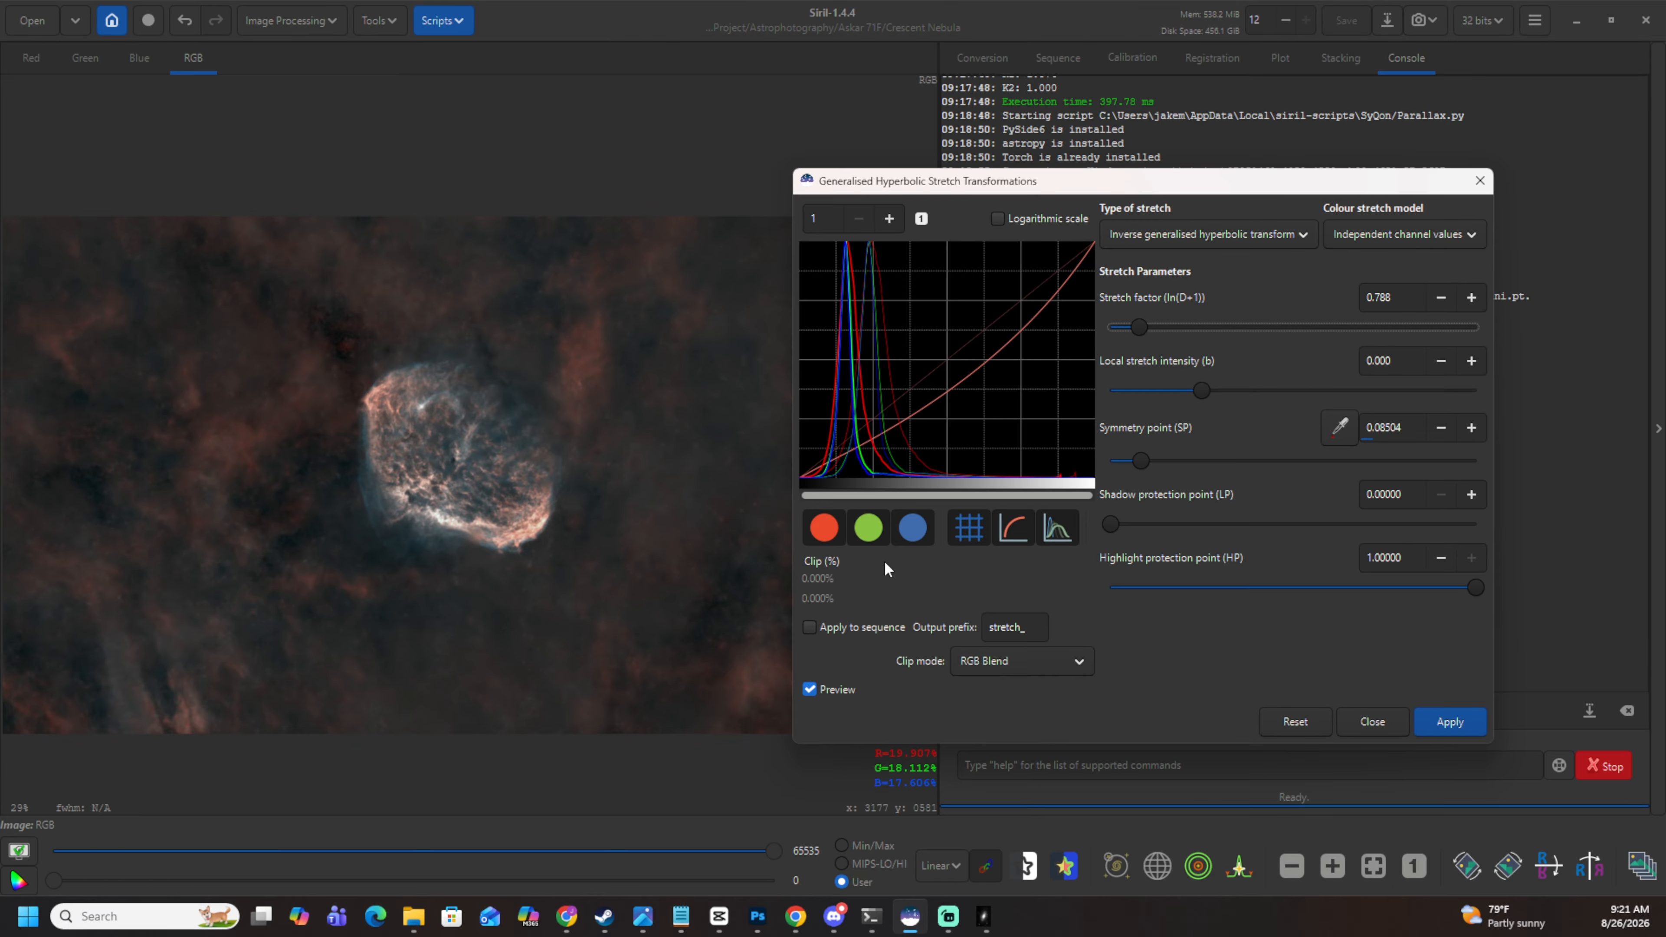
pyautogui.click(869, 527)
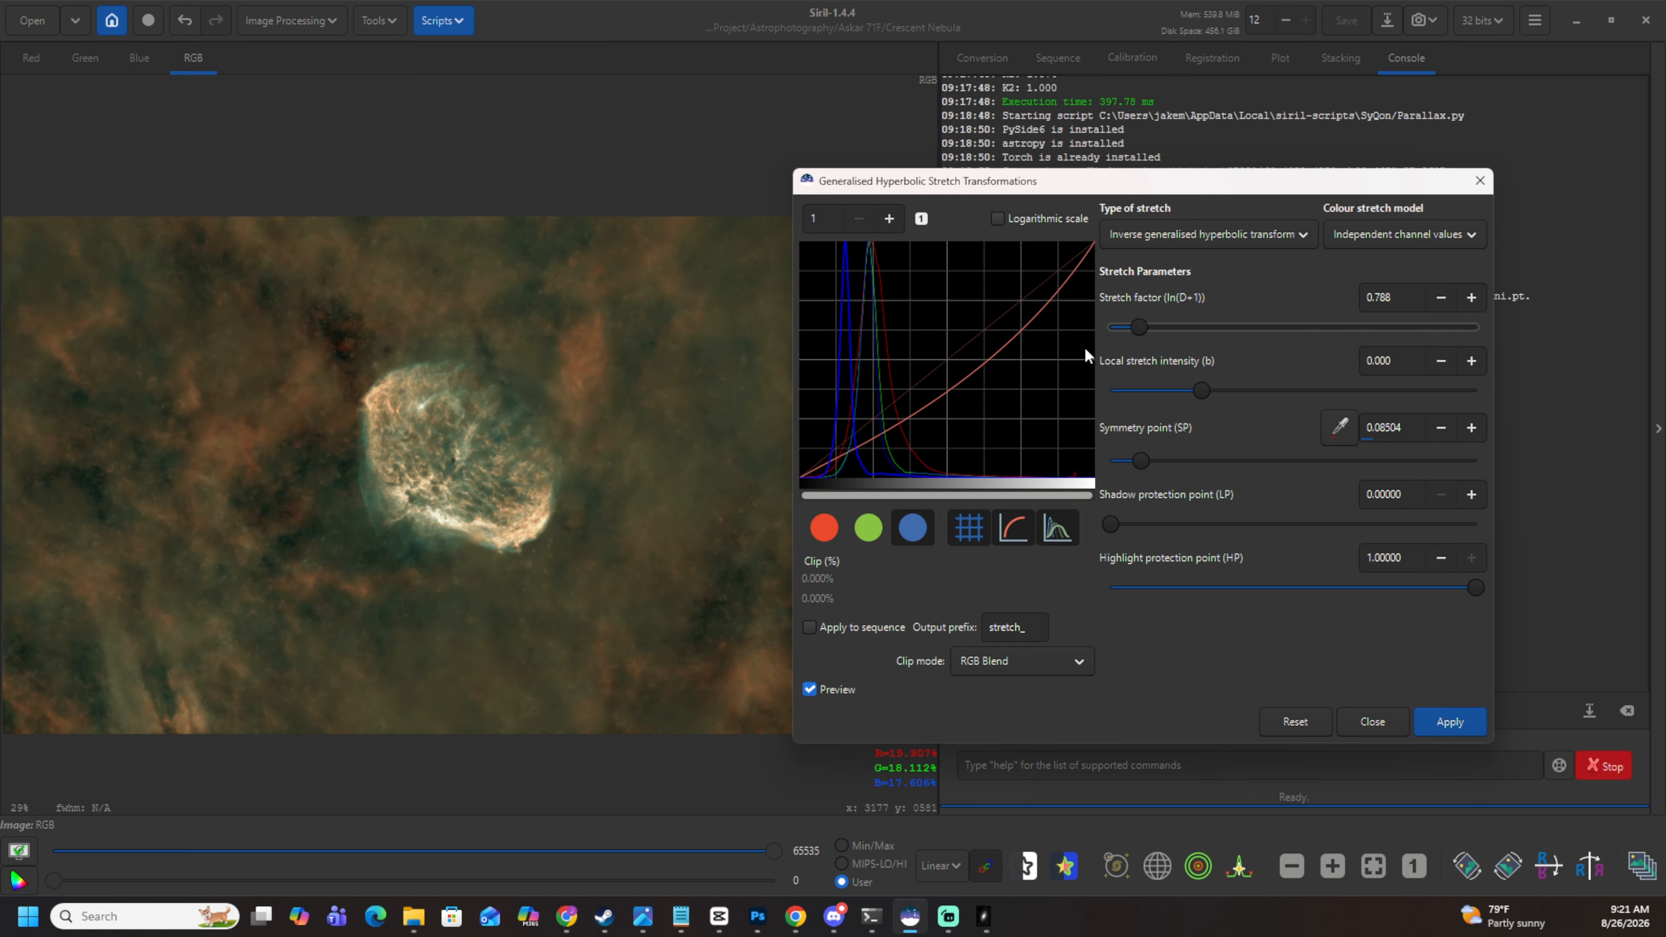
pyautogui.moveTo(1141, 327); pyautogui.dragTo(1148, 330)
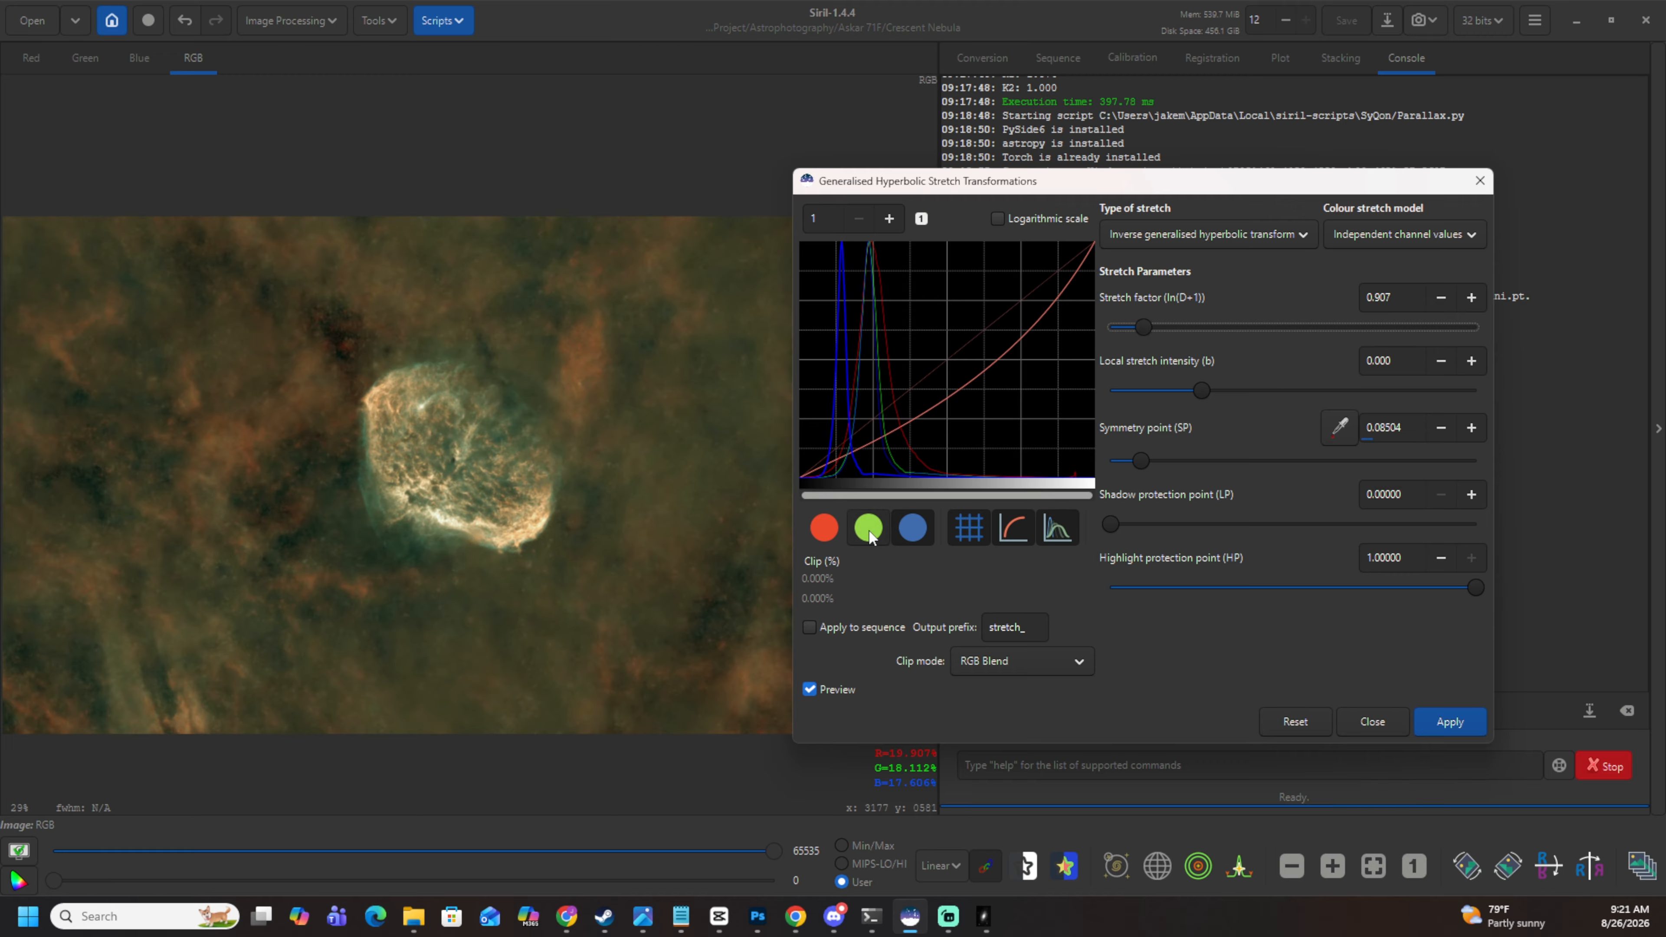
pyautogui.click(825, 527)
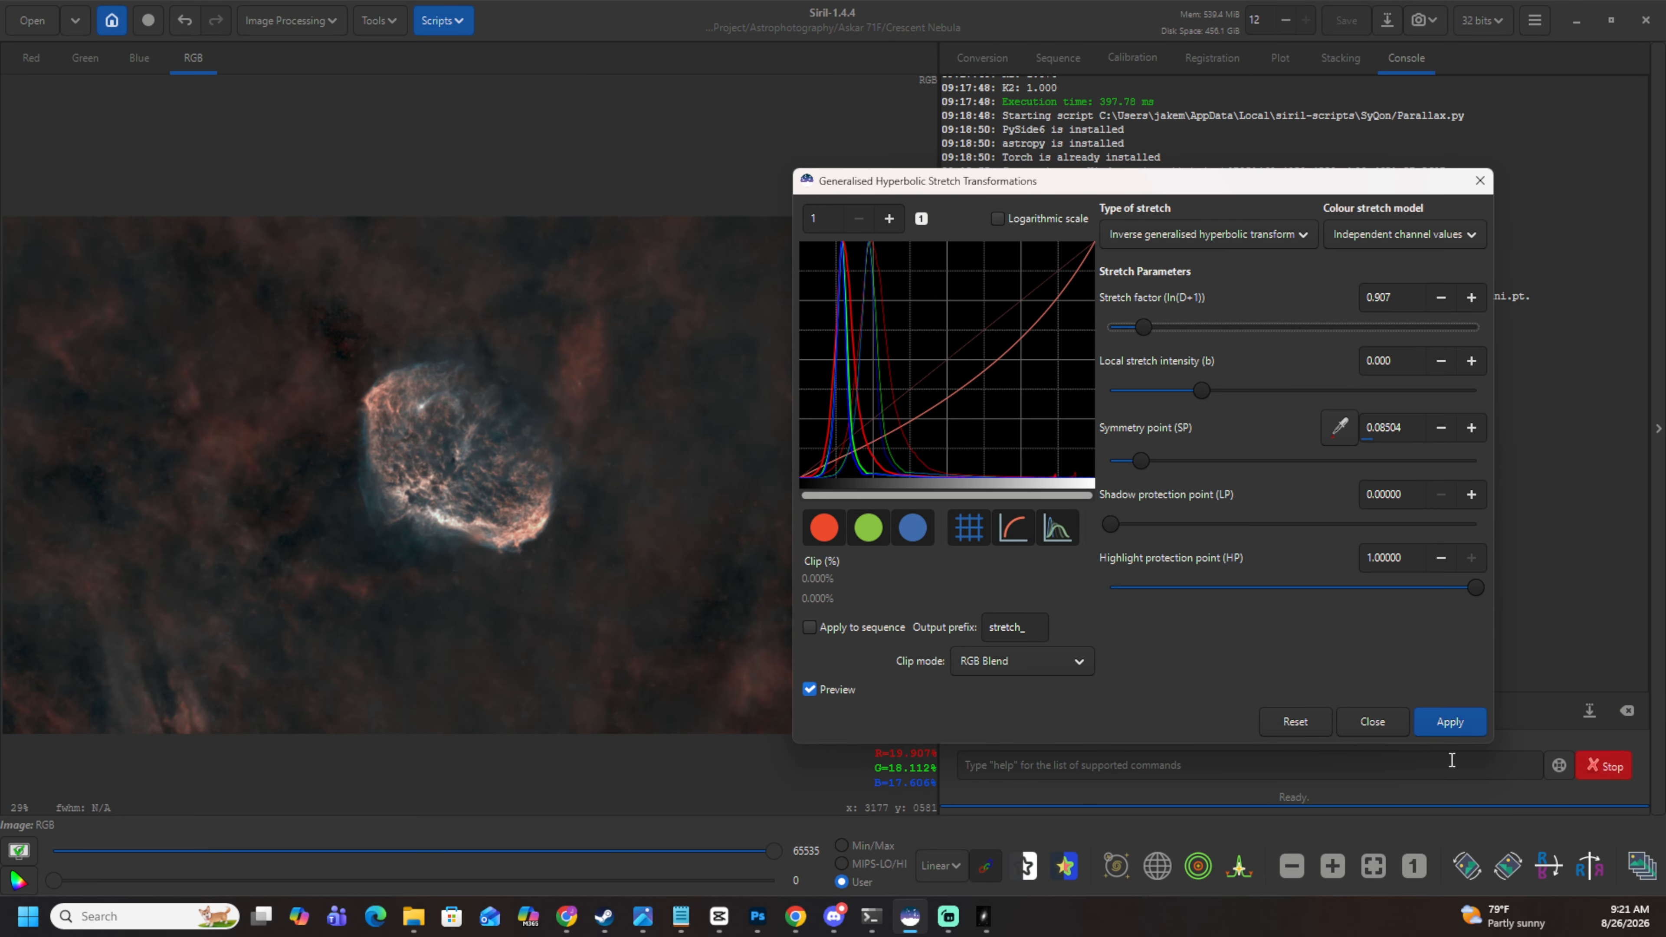
pyautogui.click(1451, 721)
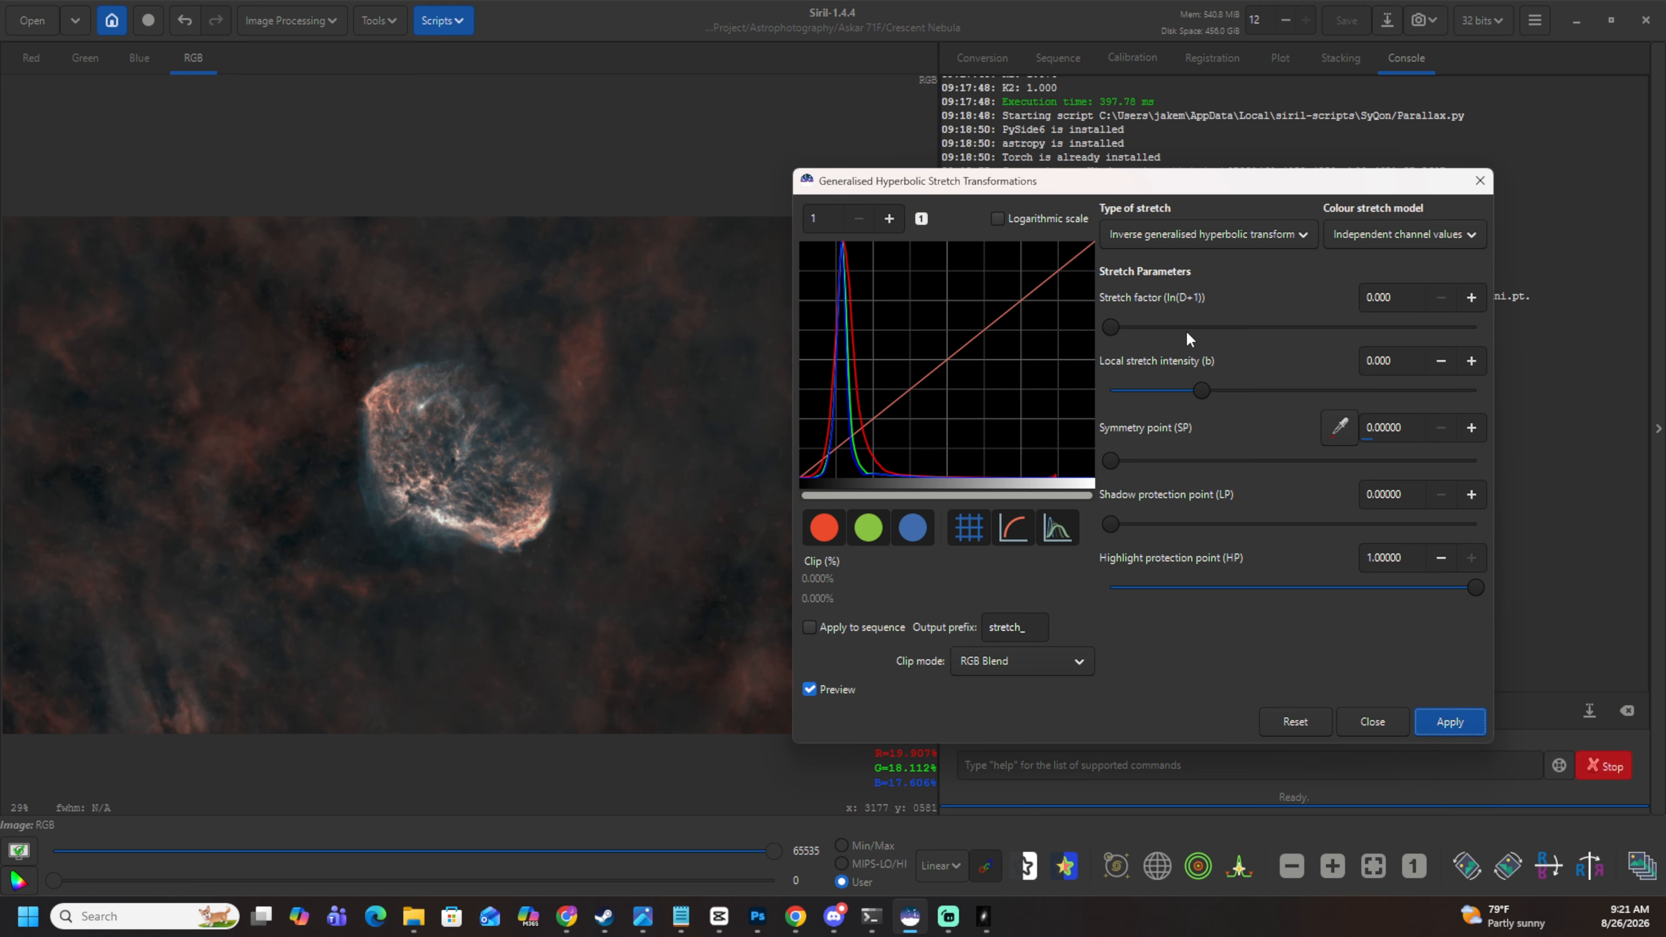
# Sample the symmetry point from a dark patch of about 58 × 34 px below right of the nebula and apply an inverse stretch of 0.334.
pyautogui.click(676, 629)
pyautogui.click(1339, 427)
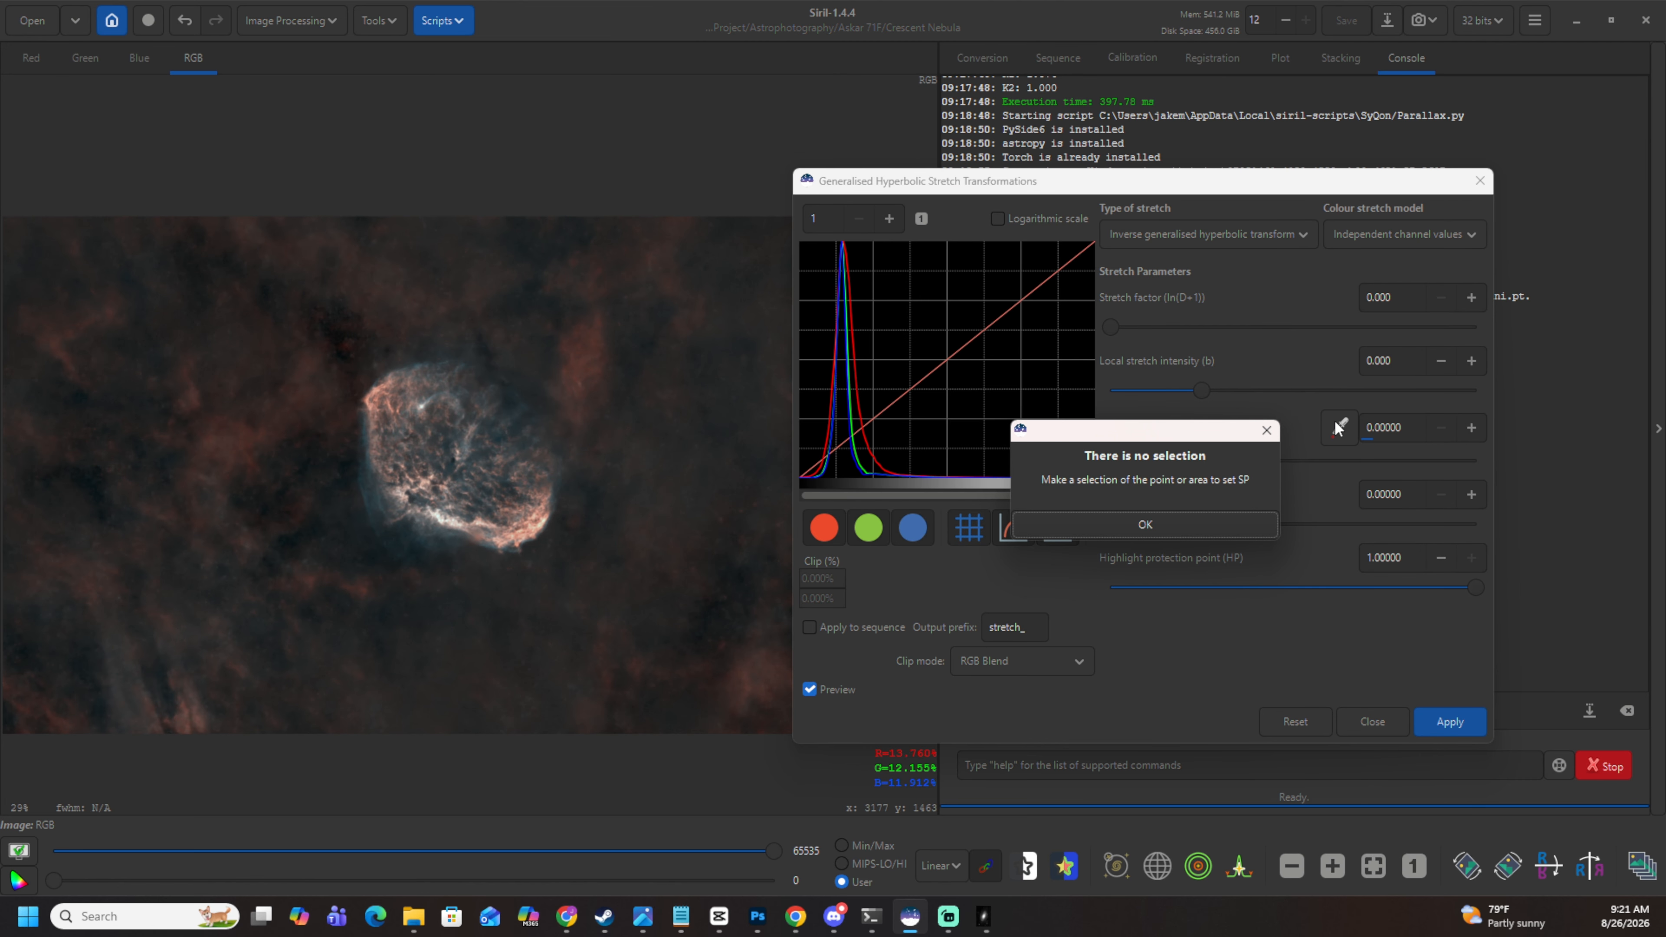
pyautogui.click(1113, 535)
pyautogui.moveTo(692, 618); pyautogui.dragTo(710, 627)
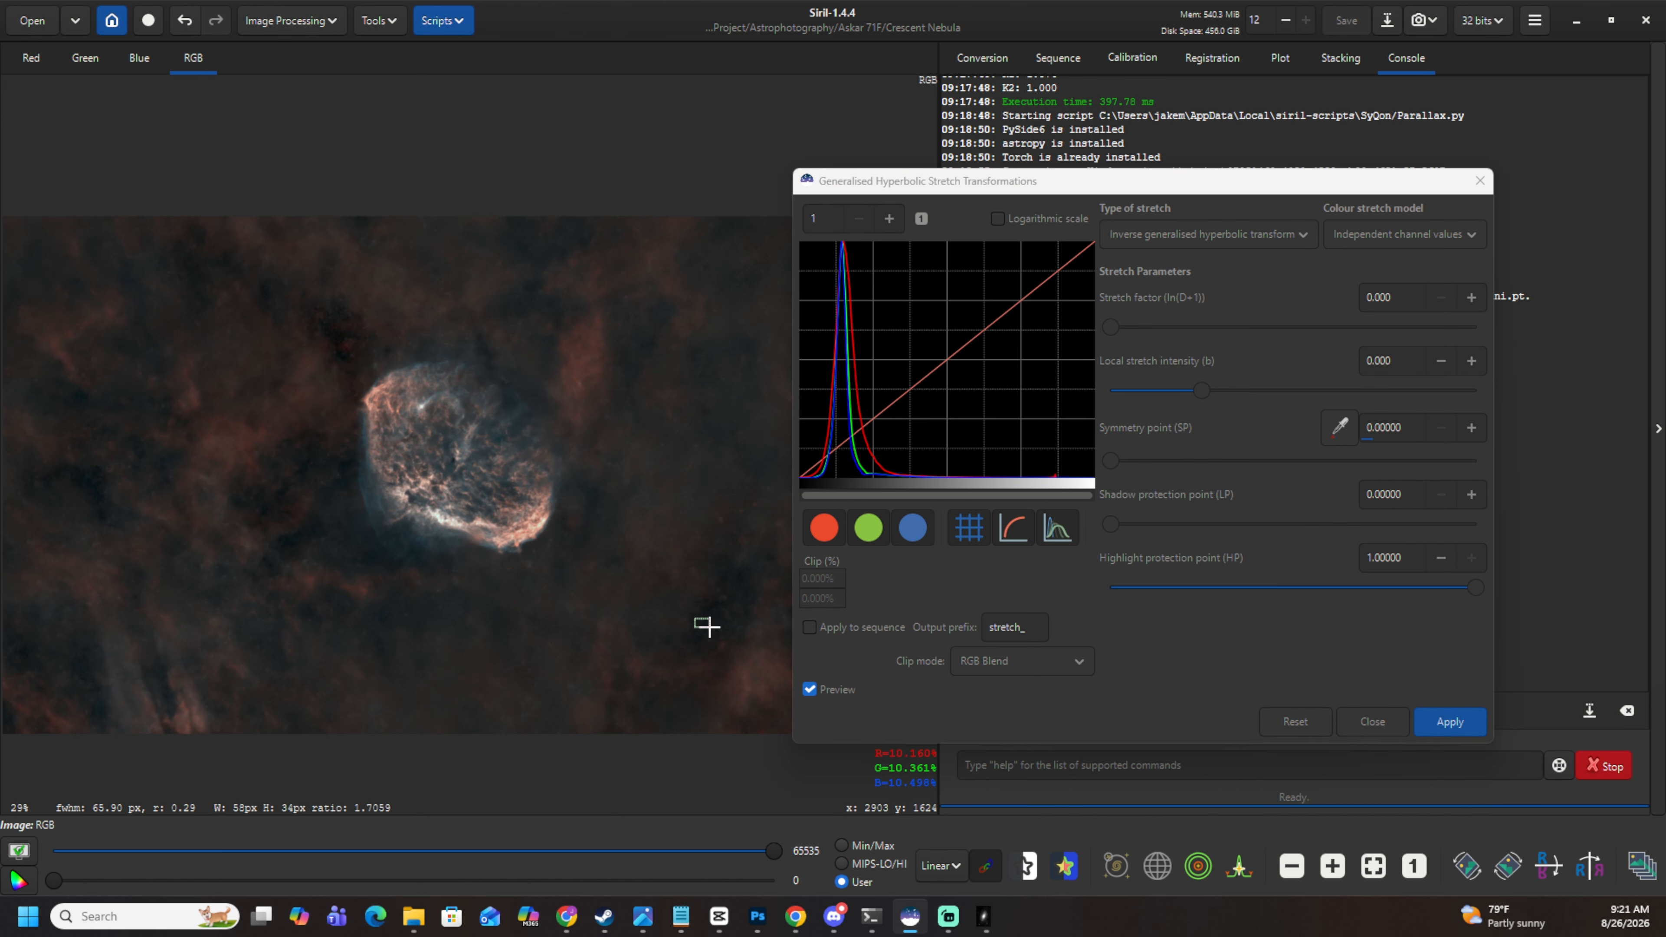
pyautogui.click(1339, 428)
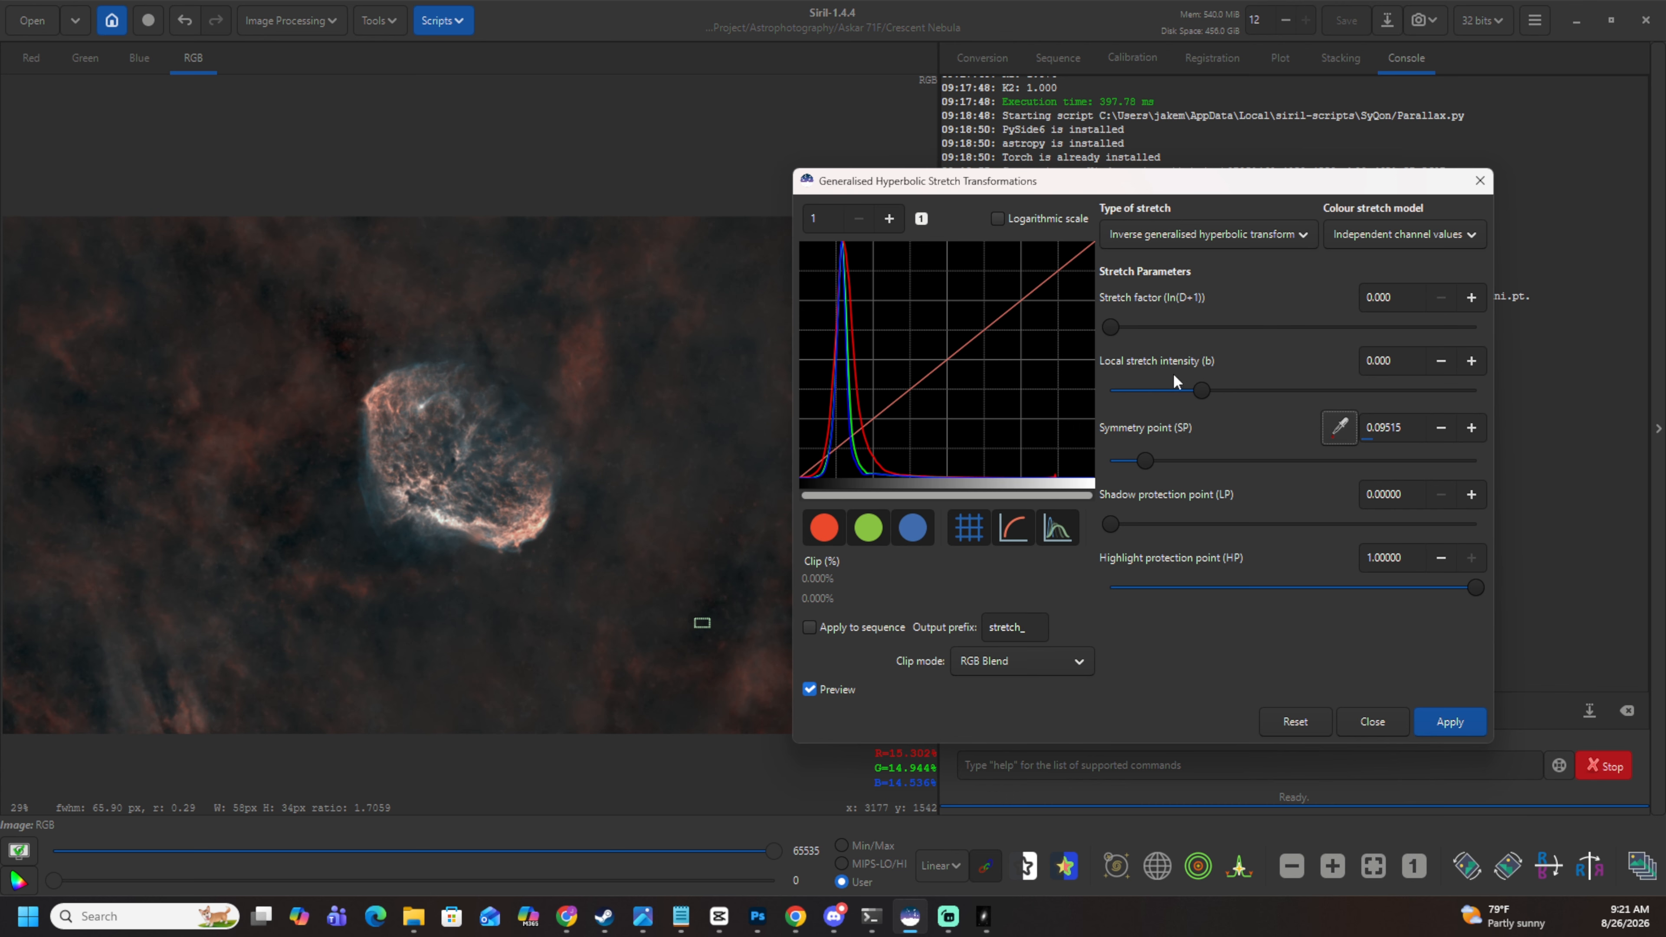
pyautogui.moveTo(1113, 327); pyautogui.dragTo(1126, 328)
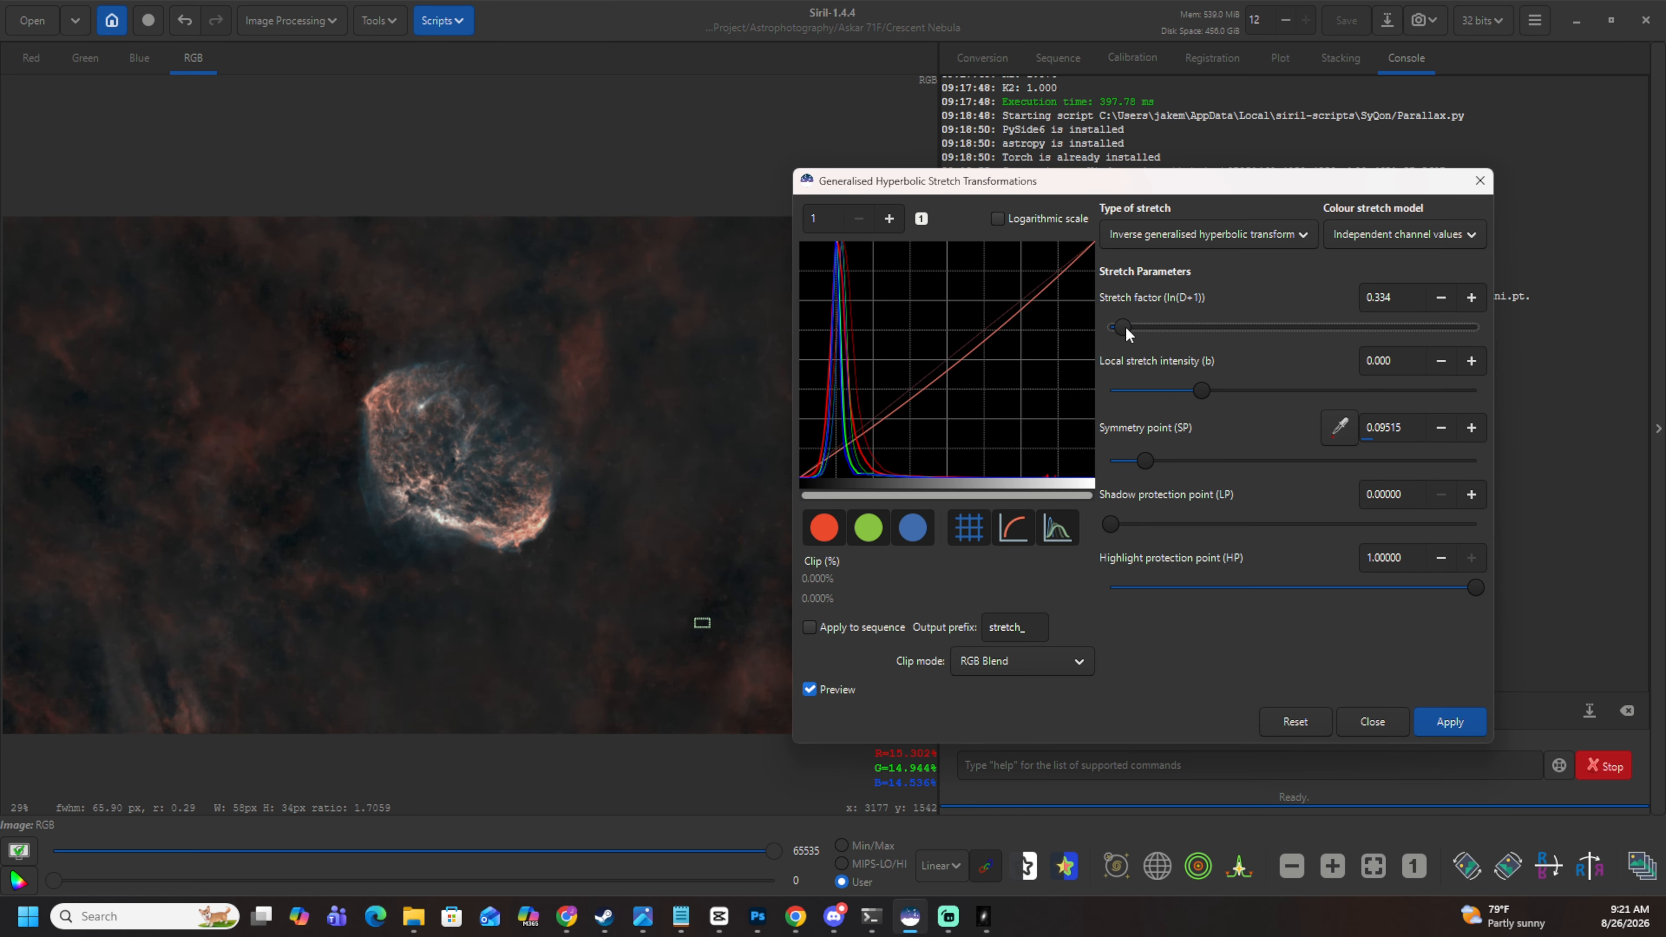
pyautogui.click(1475, 724)
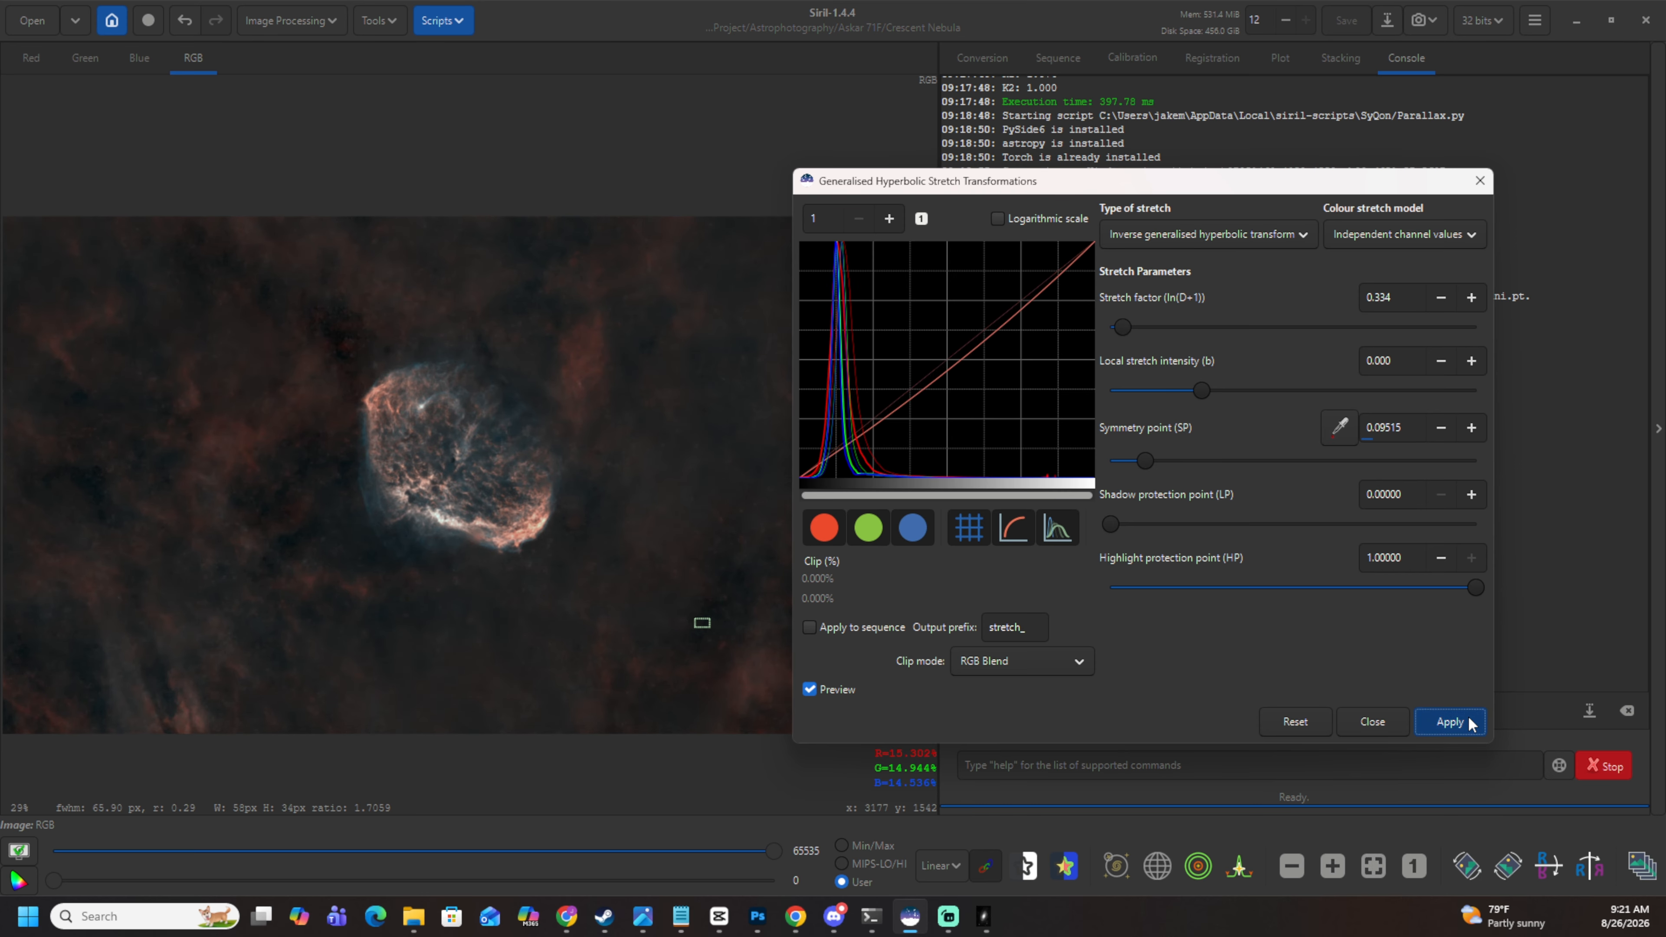
# Close the Generalised Hyperbolic Stretch dialog and inspect the stretched nebula and its background.
pyautogui.click(1390, 720)
pyautogui.scroll(2, 428, 465)
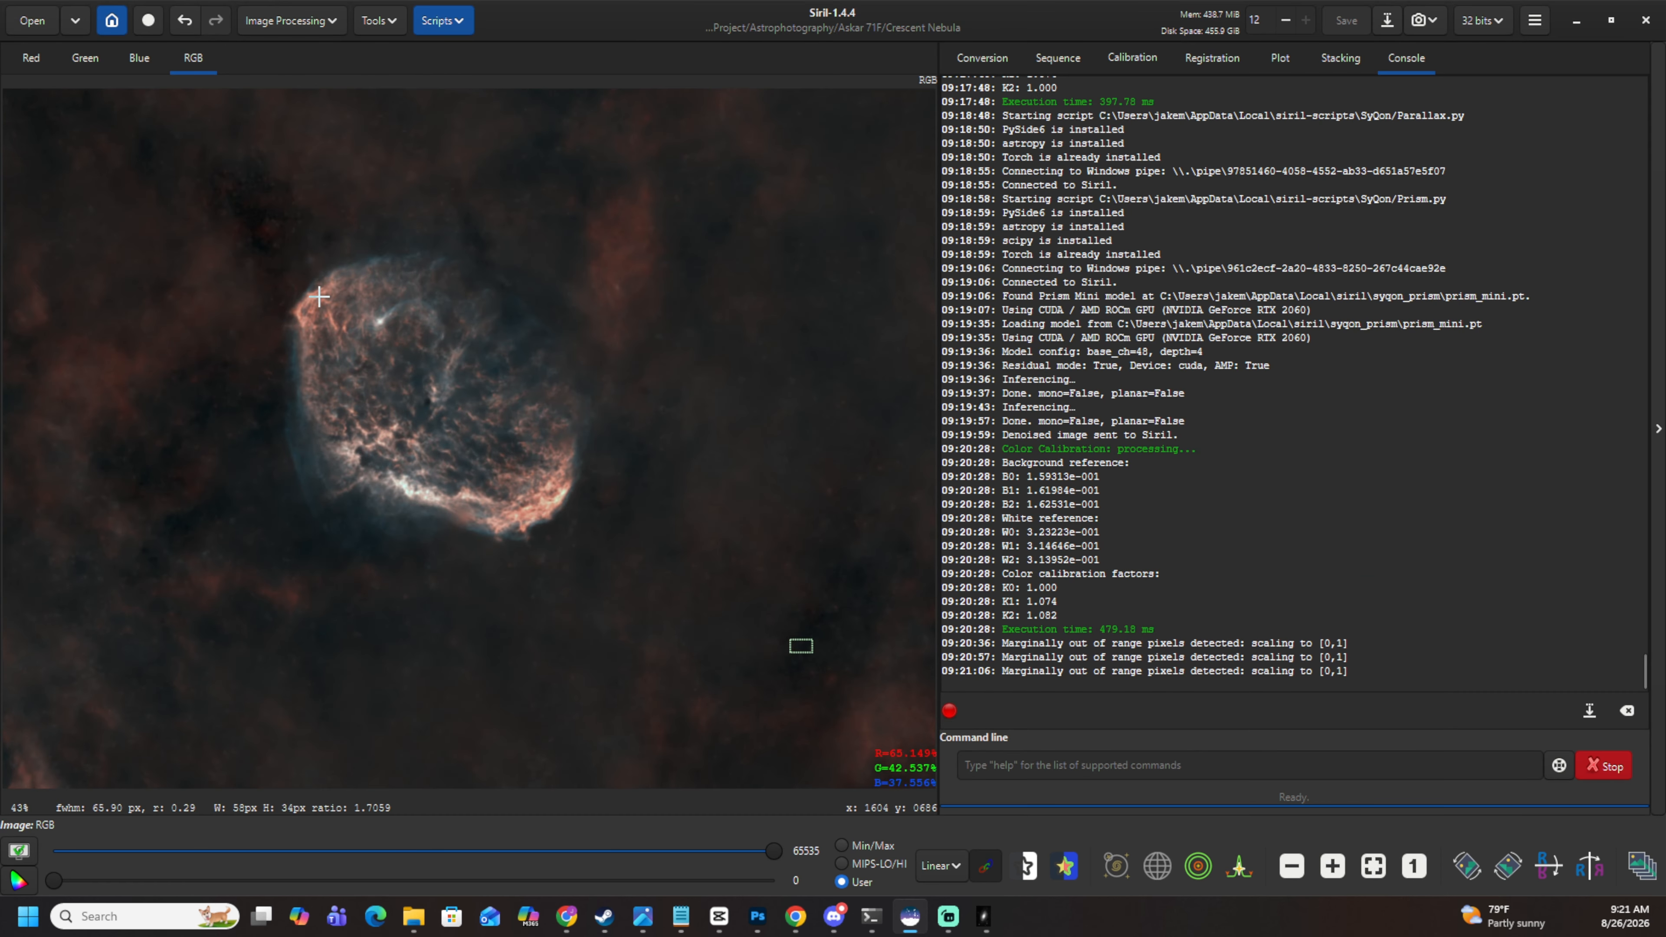
pyautogui.scroll(-1, 483, 428)
pyautogui.scroll(-1, 450, 343)
pyautogui.scroll(1, 387, 322)
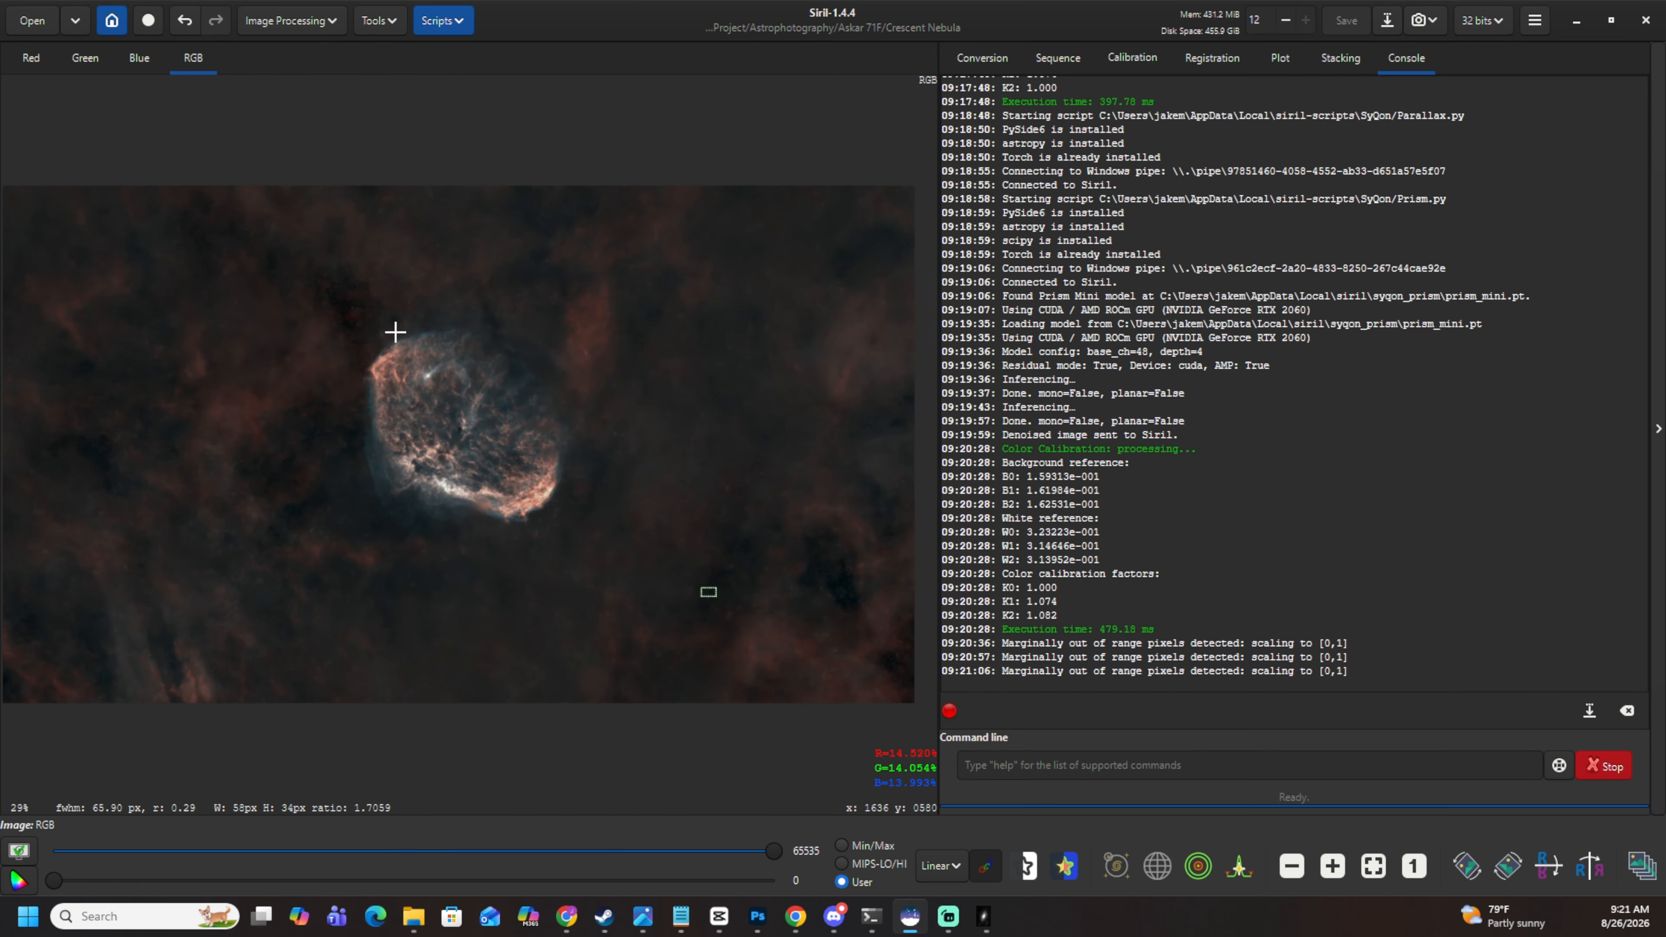
pyautogui.scroll(1, 395, 331)
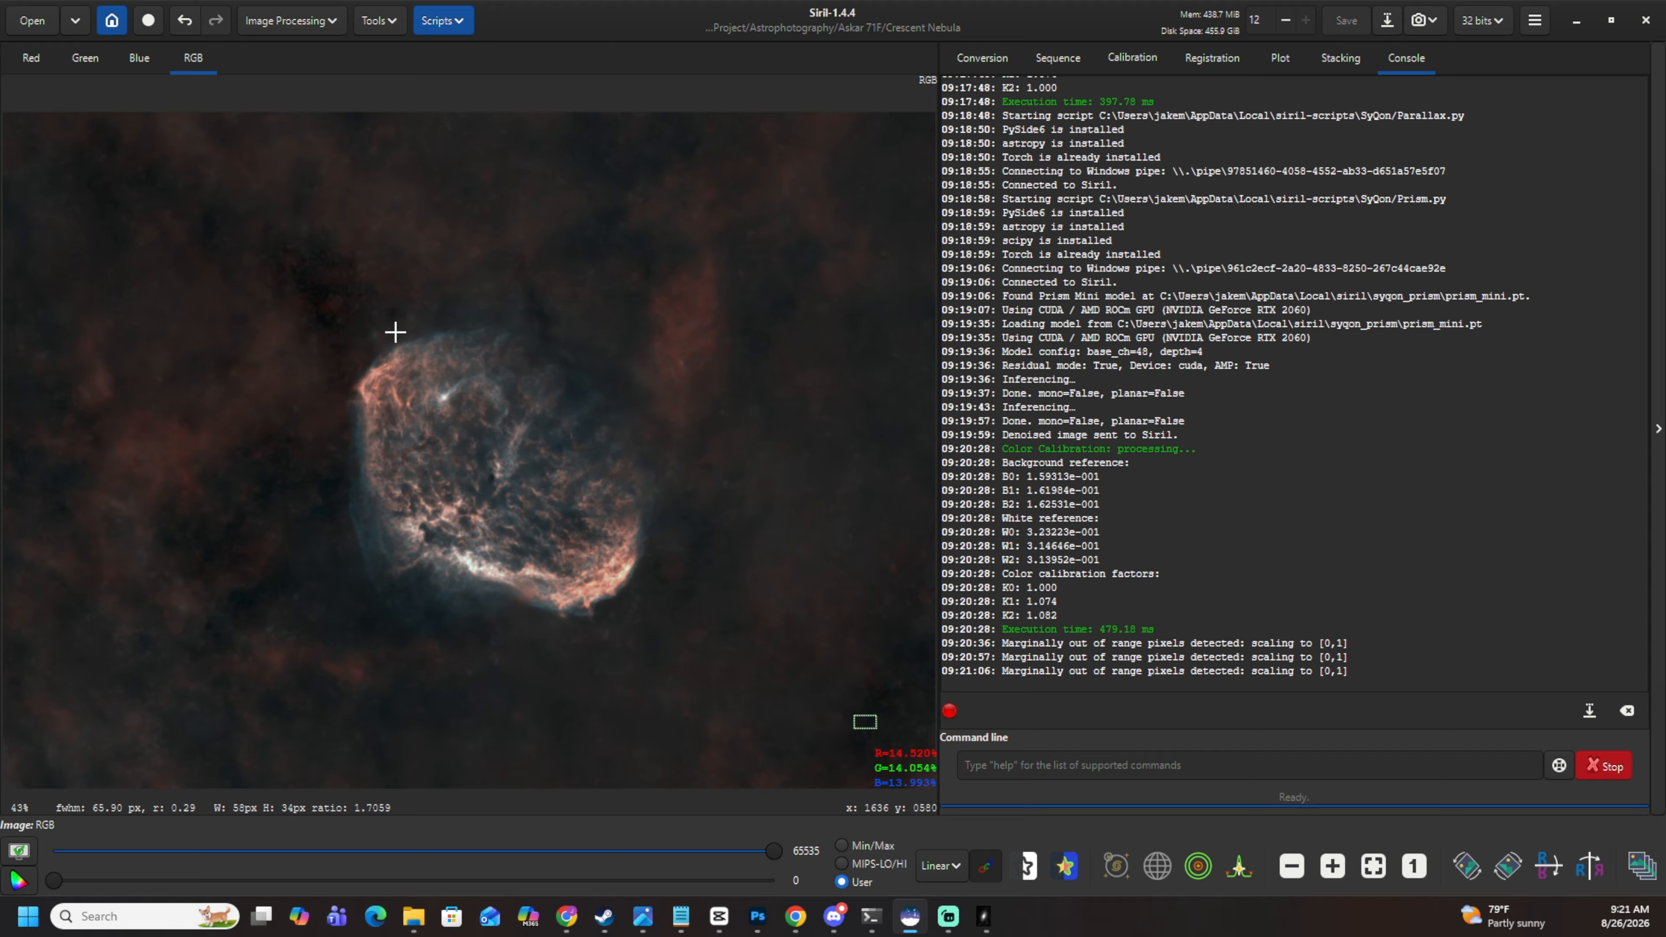
# Start a Color Saturation adjustment and try an amount of 1.00 on the Cyan-Blue / Blue-Magenta hue.
pyautogui.click(306, 22)
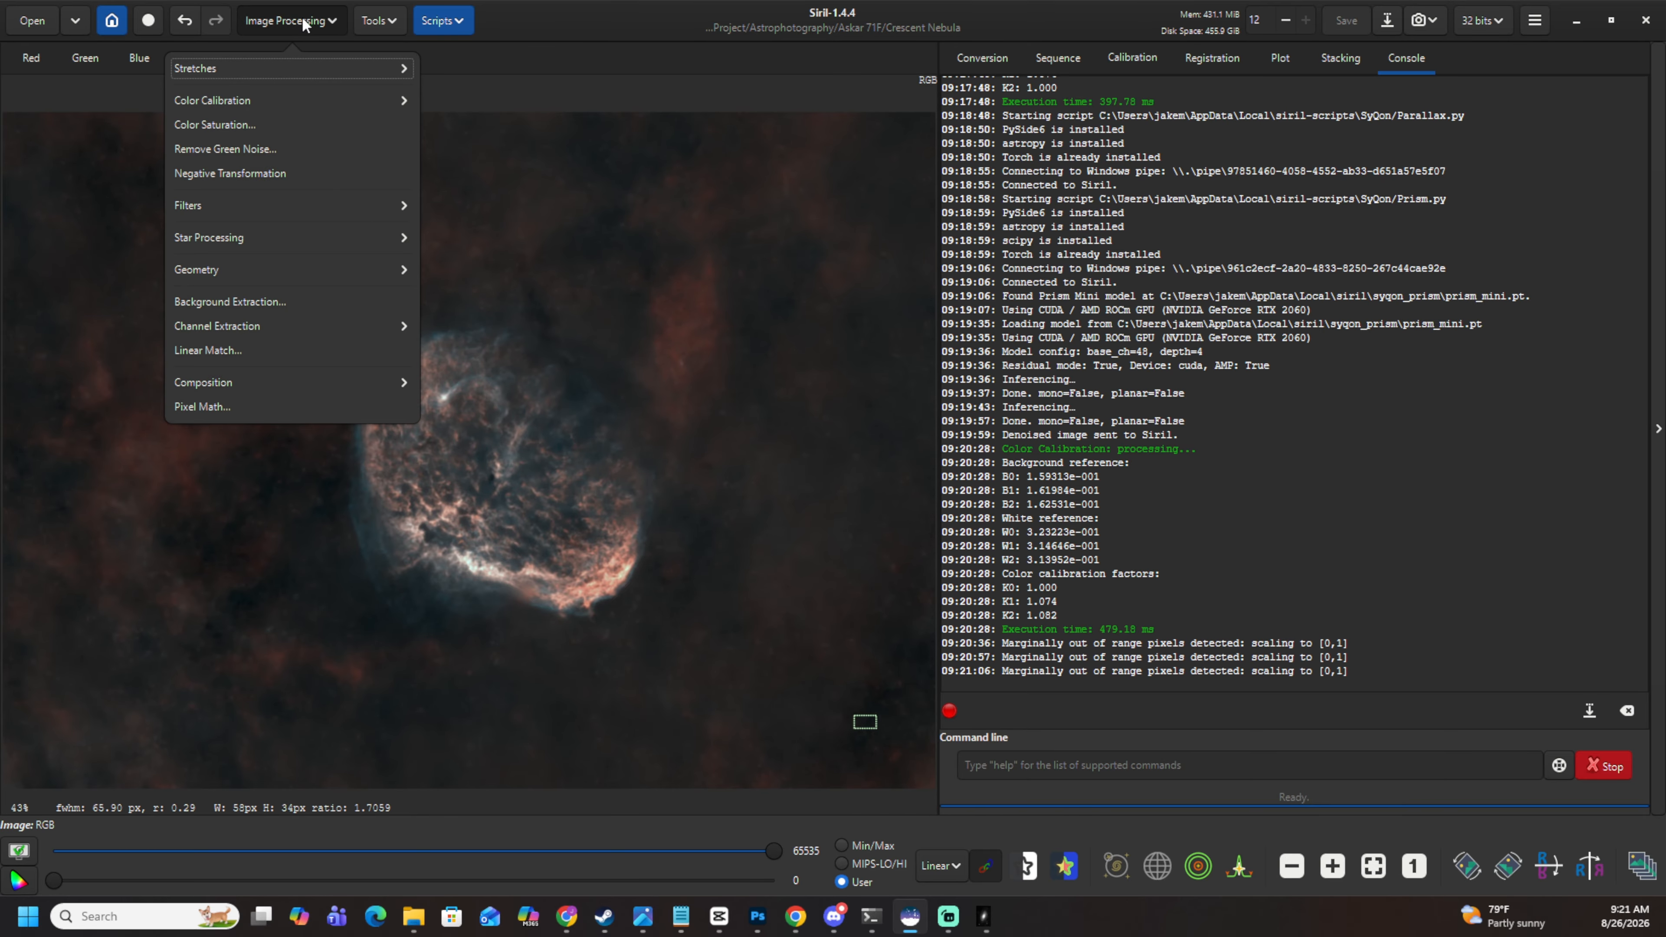
pyautogui.click(266, 121)
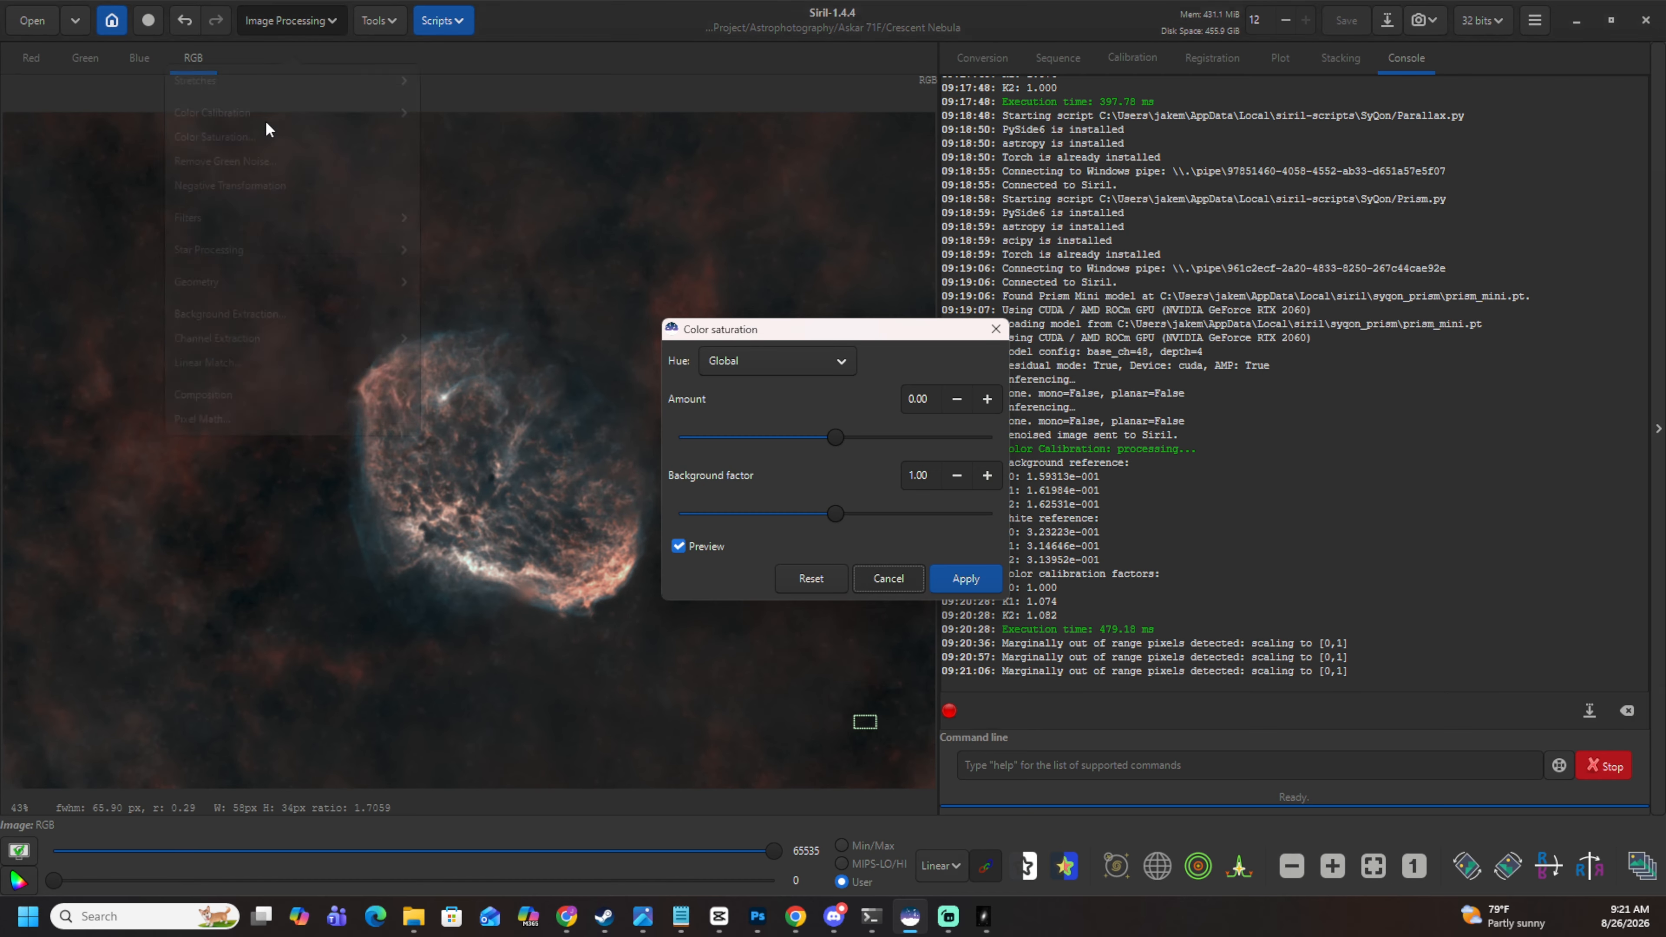
pyautogui.click(779, 358)
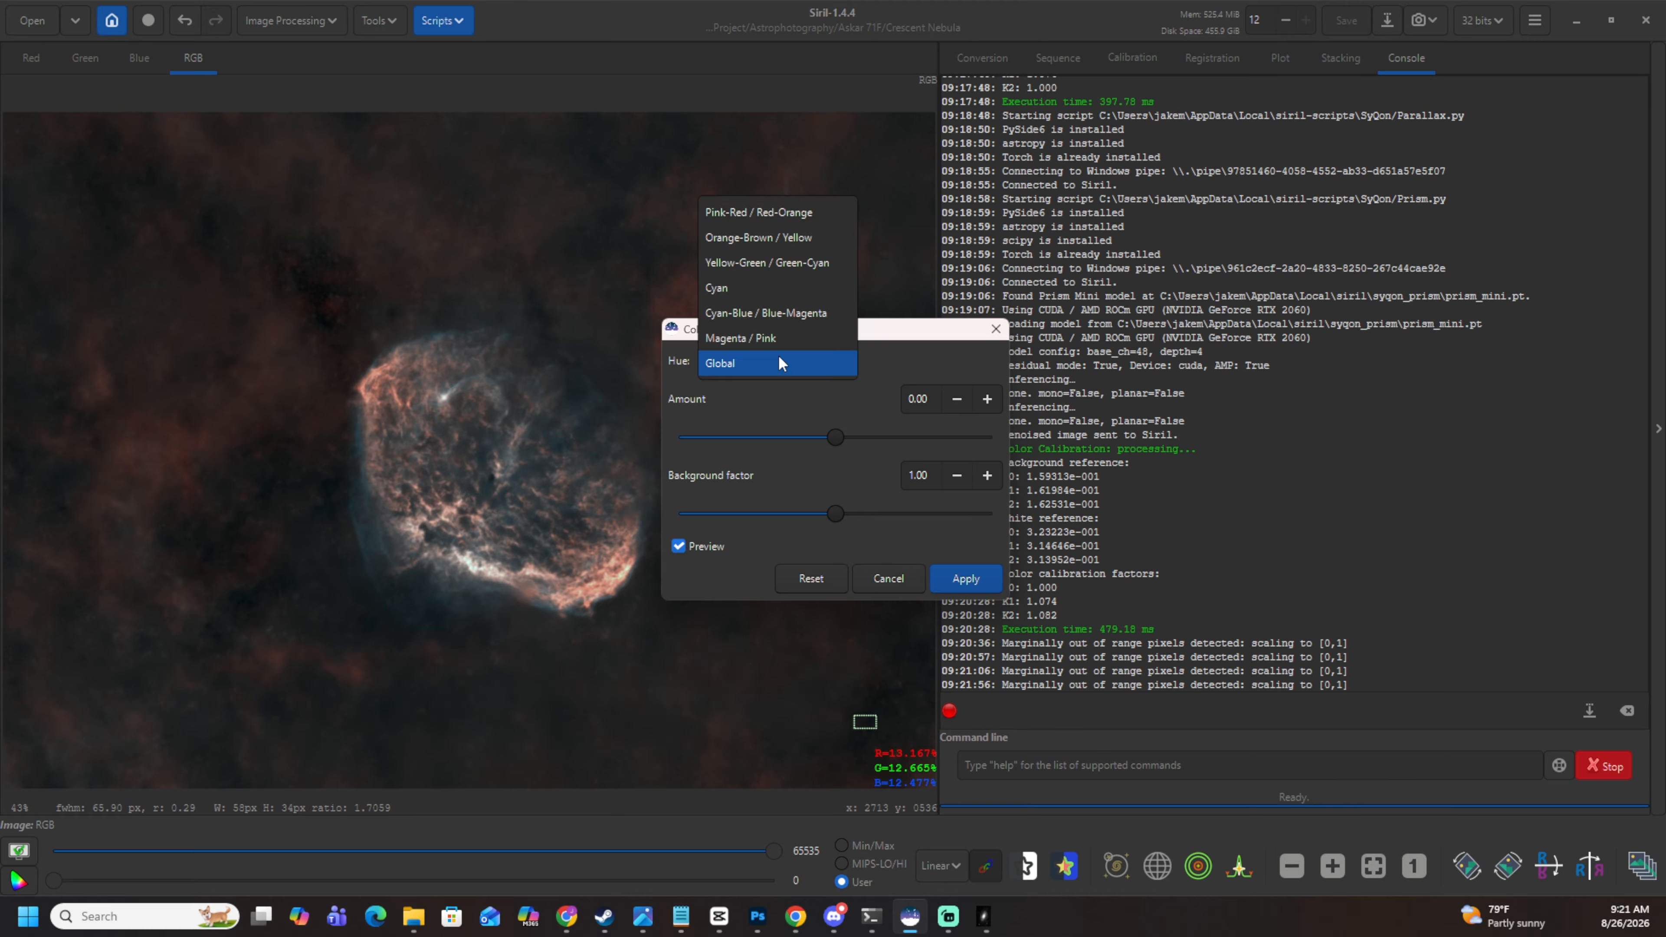
pyautogui.click(769, 315)
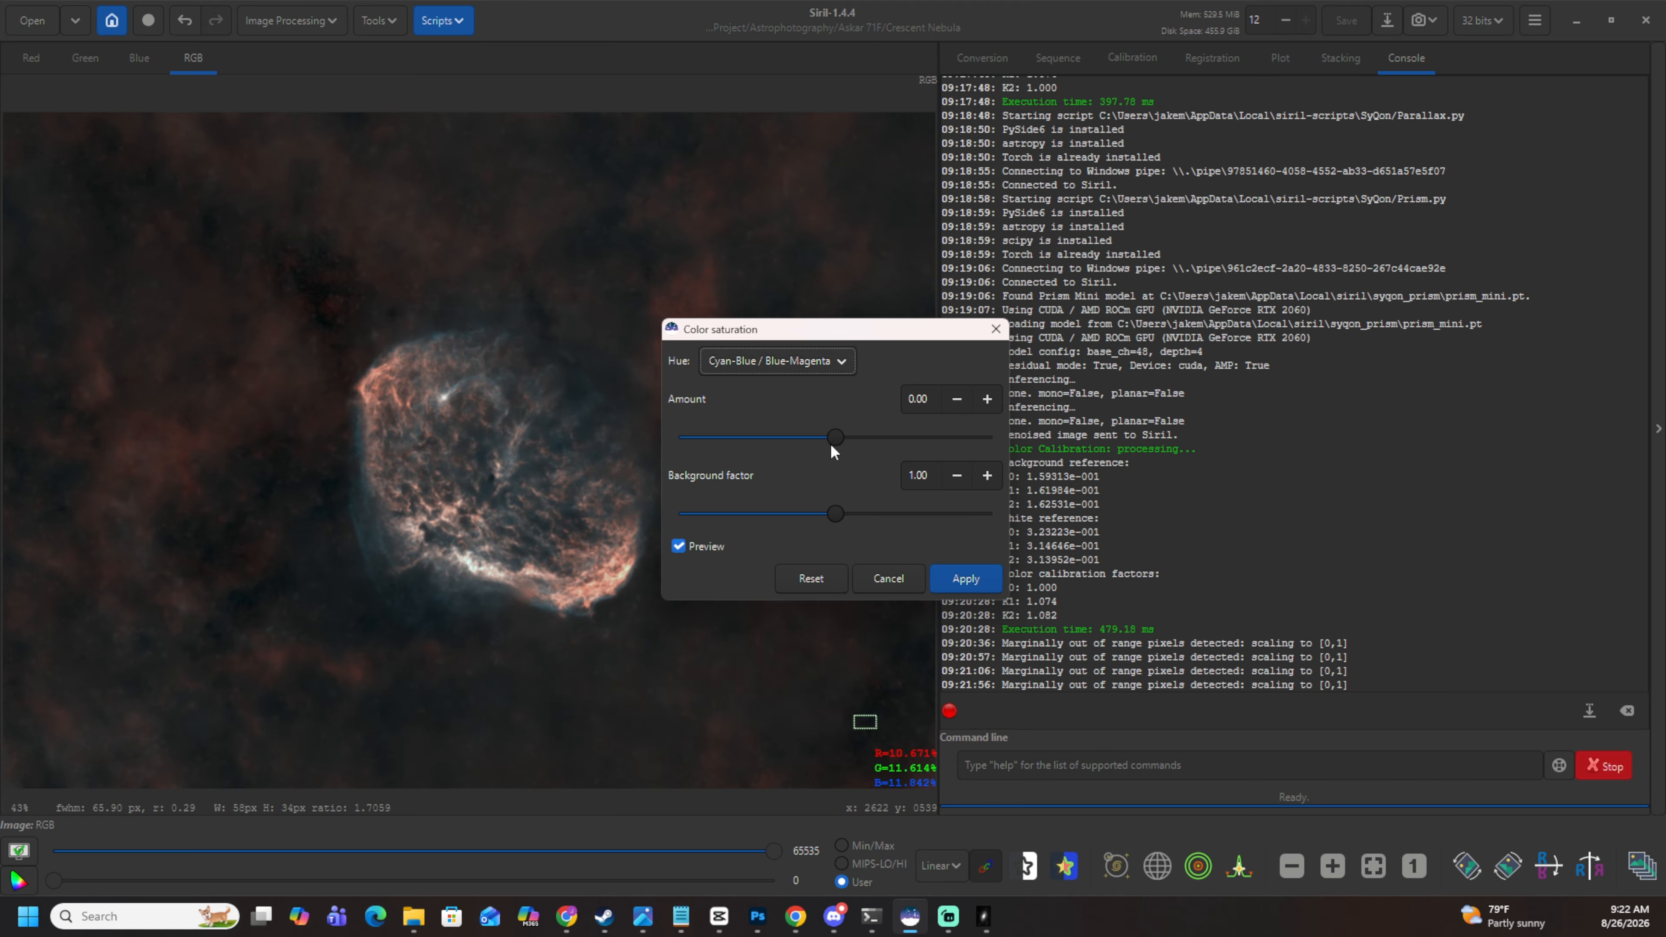
pyautogui.moveTo(849, 439); pyautogui.dragTo(993, 437)
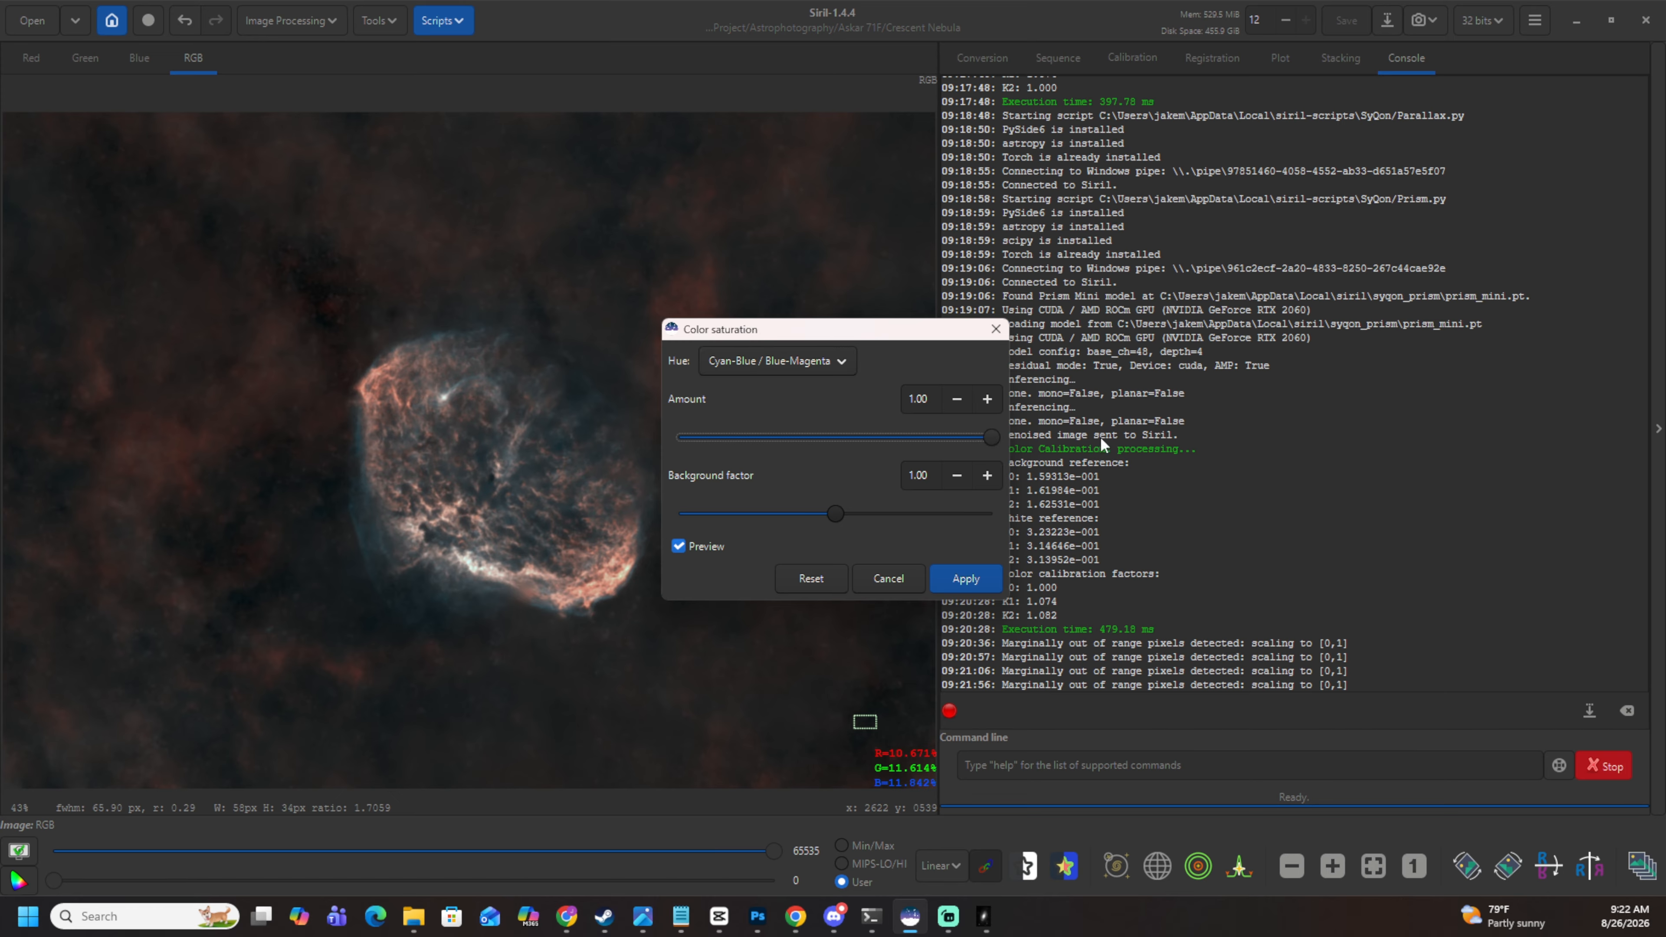
# Switch the saturation hue to Cyan, set its amount to 0.50 and apply it.
pyautogui.click(771, 364)
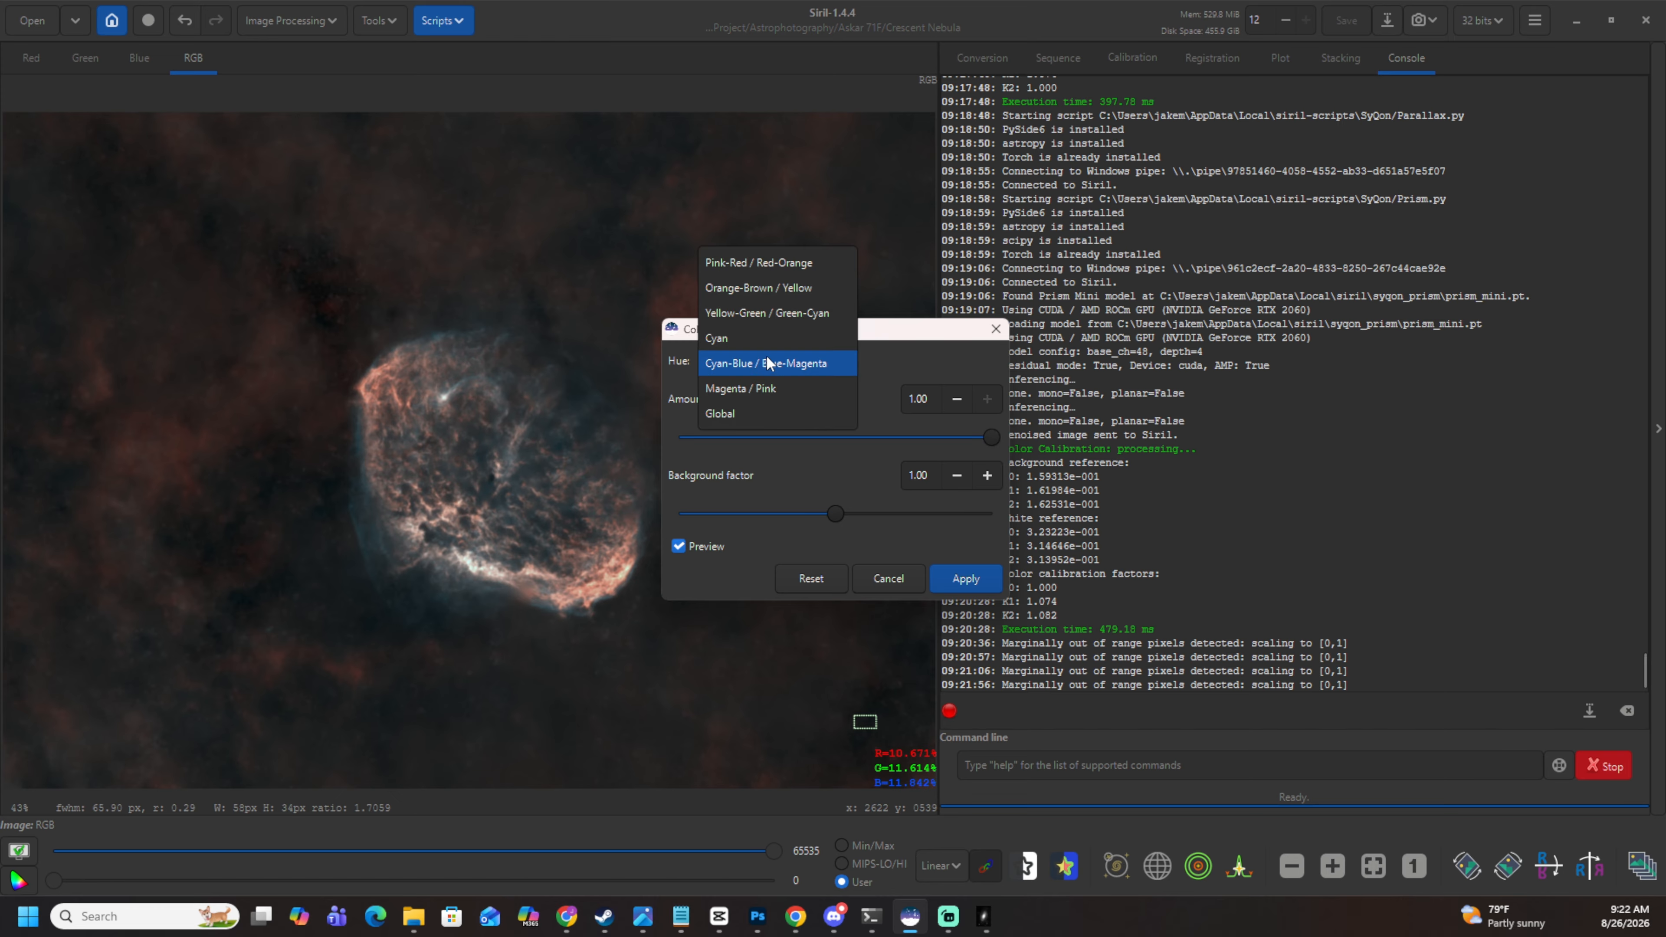
pyautogui.click(760, 339)
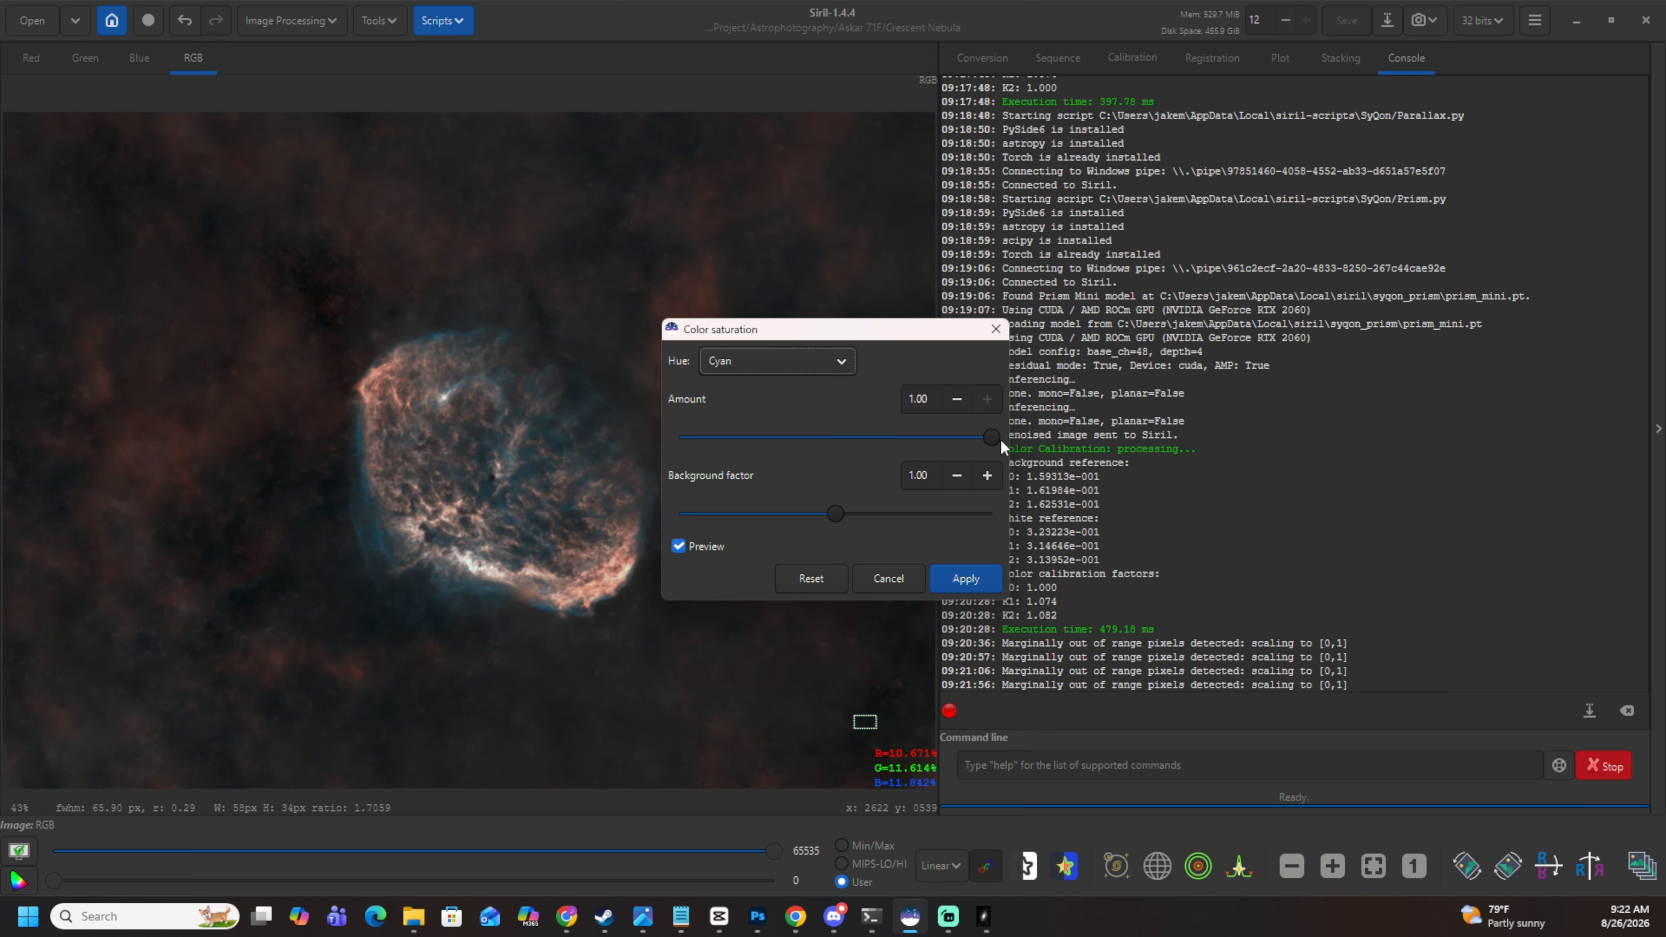
pyautogui.moveTo(992, 438); pyautogui.dragTo(953, 441)
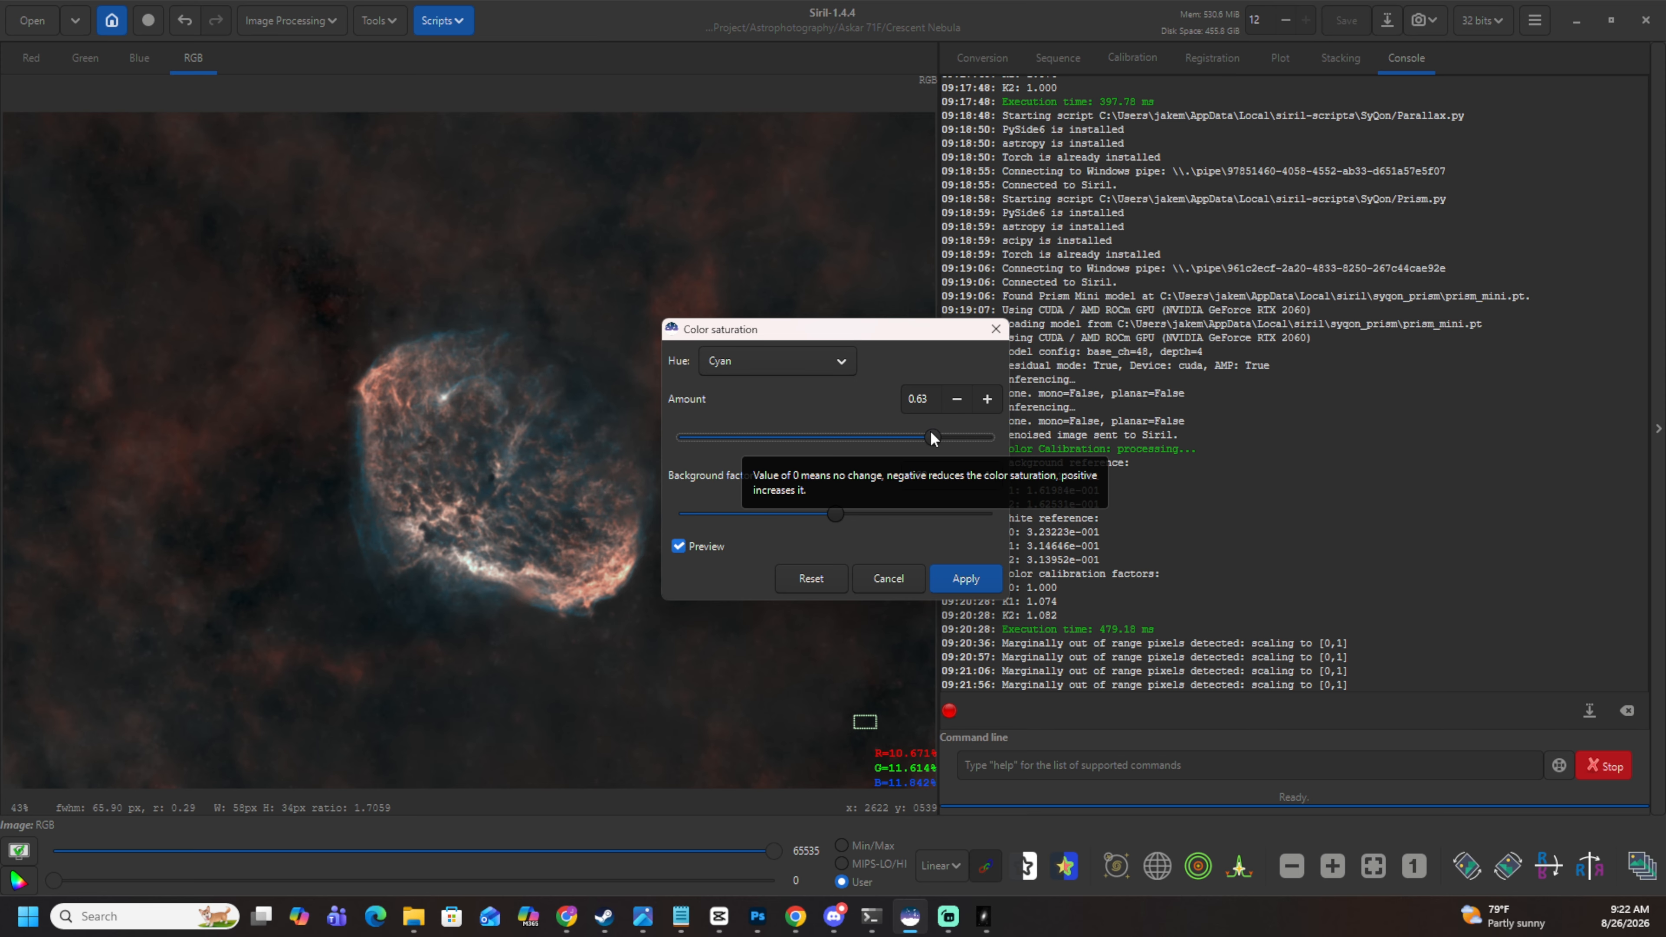
pyautogui.moveTo(933, 438); pyautogui.dragTo(914, 435)
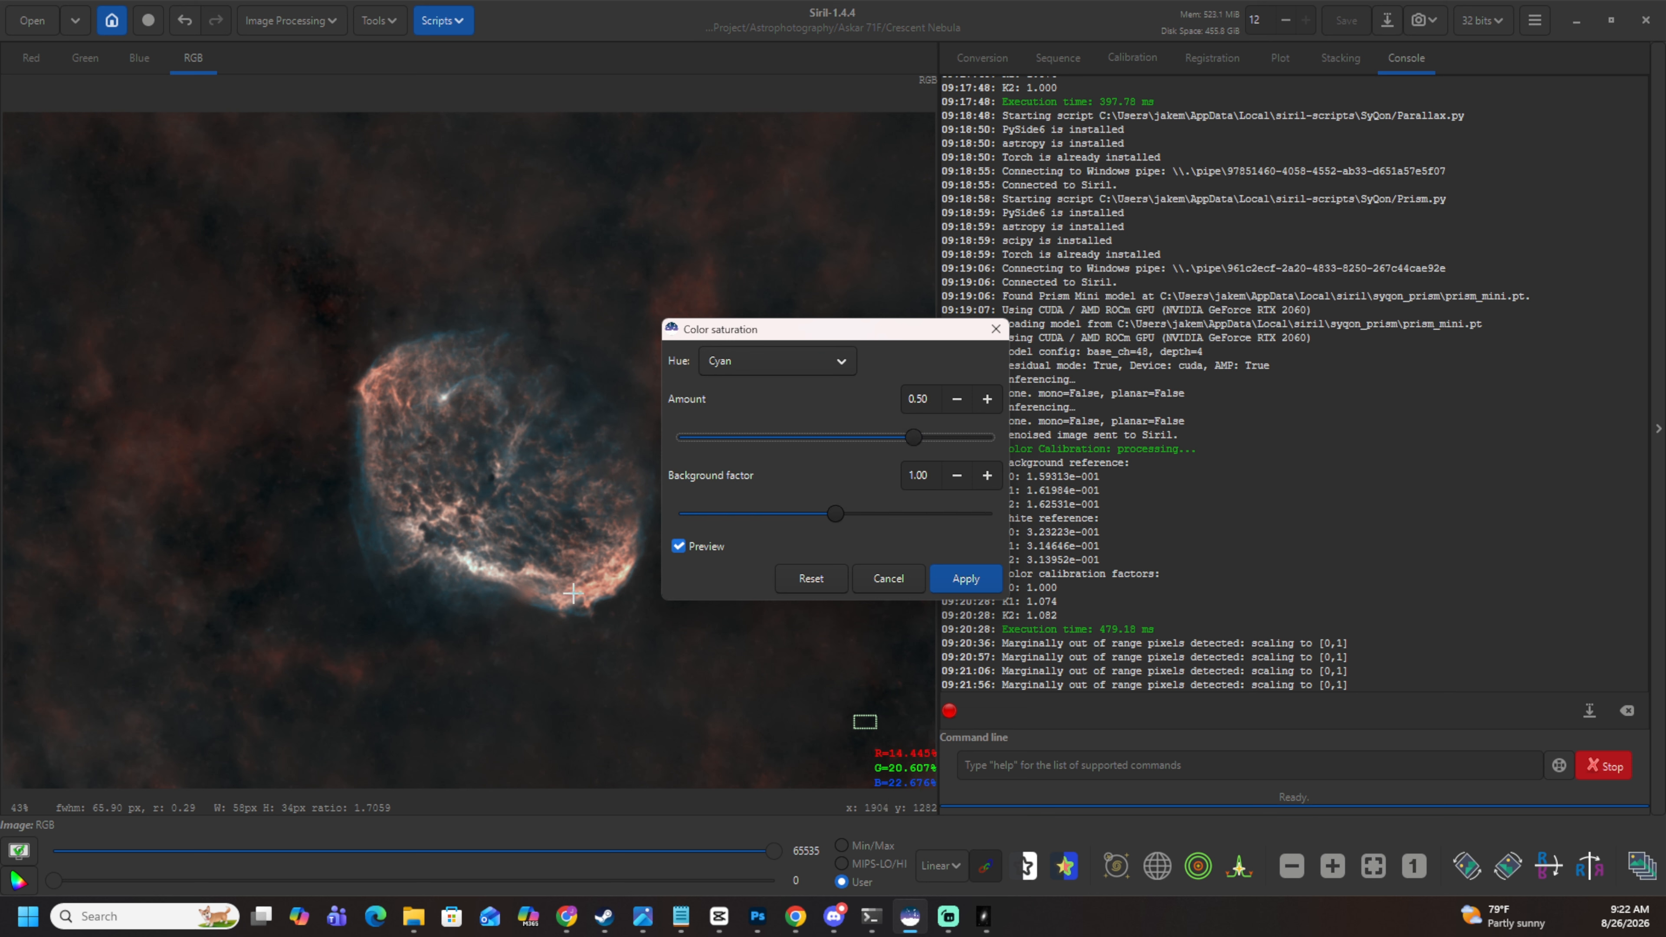
pyautogui.click(978, 579)
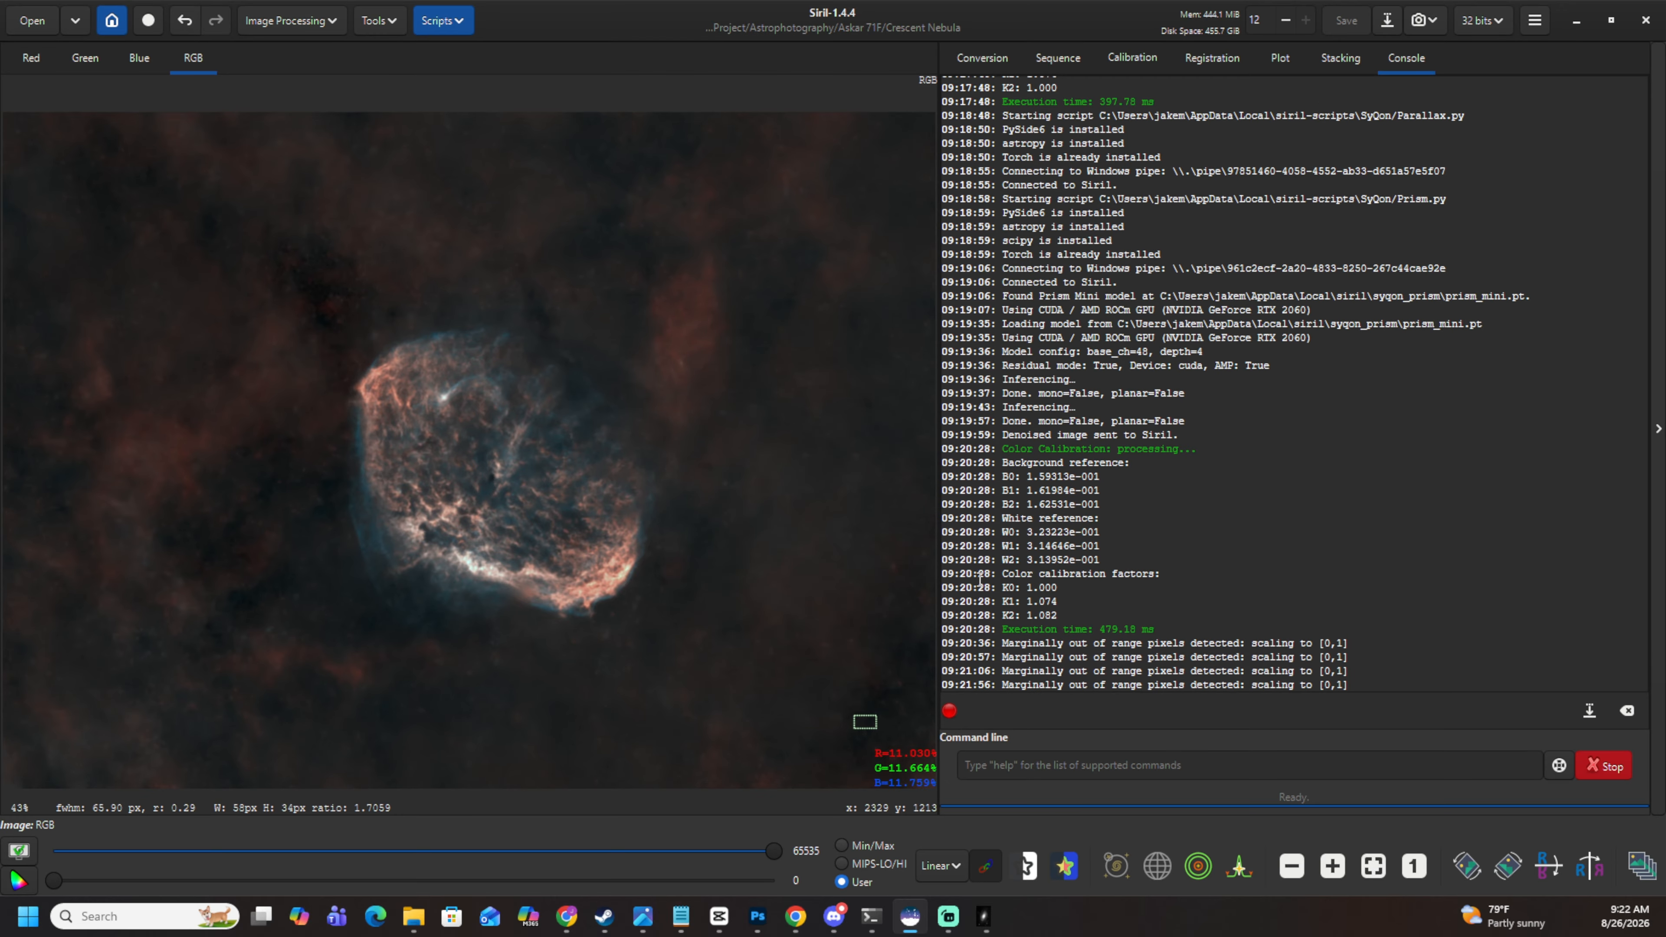
# Apply a Pink-Red / Red-Orange saturation of 0.30 with a background factor of 0.07 and clear the sample selection on the image.
pyautogui.click(287, 22)
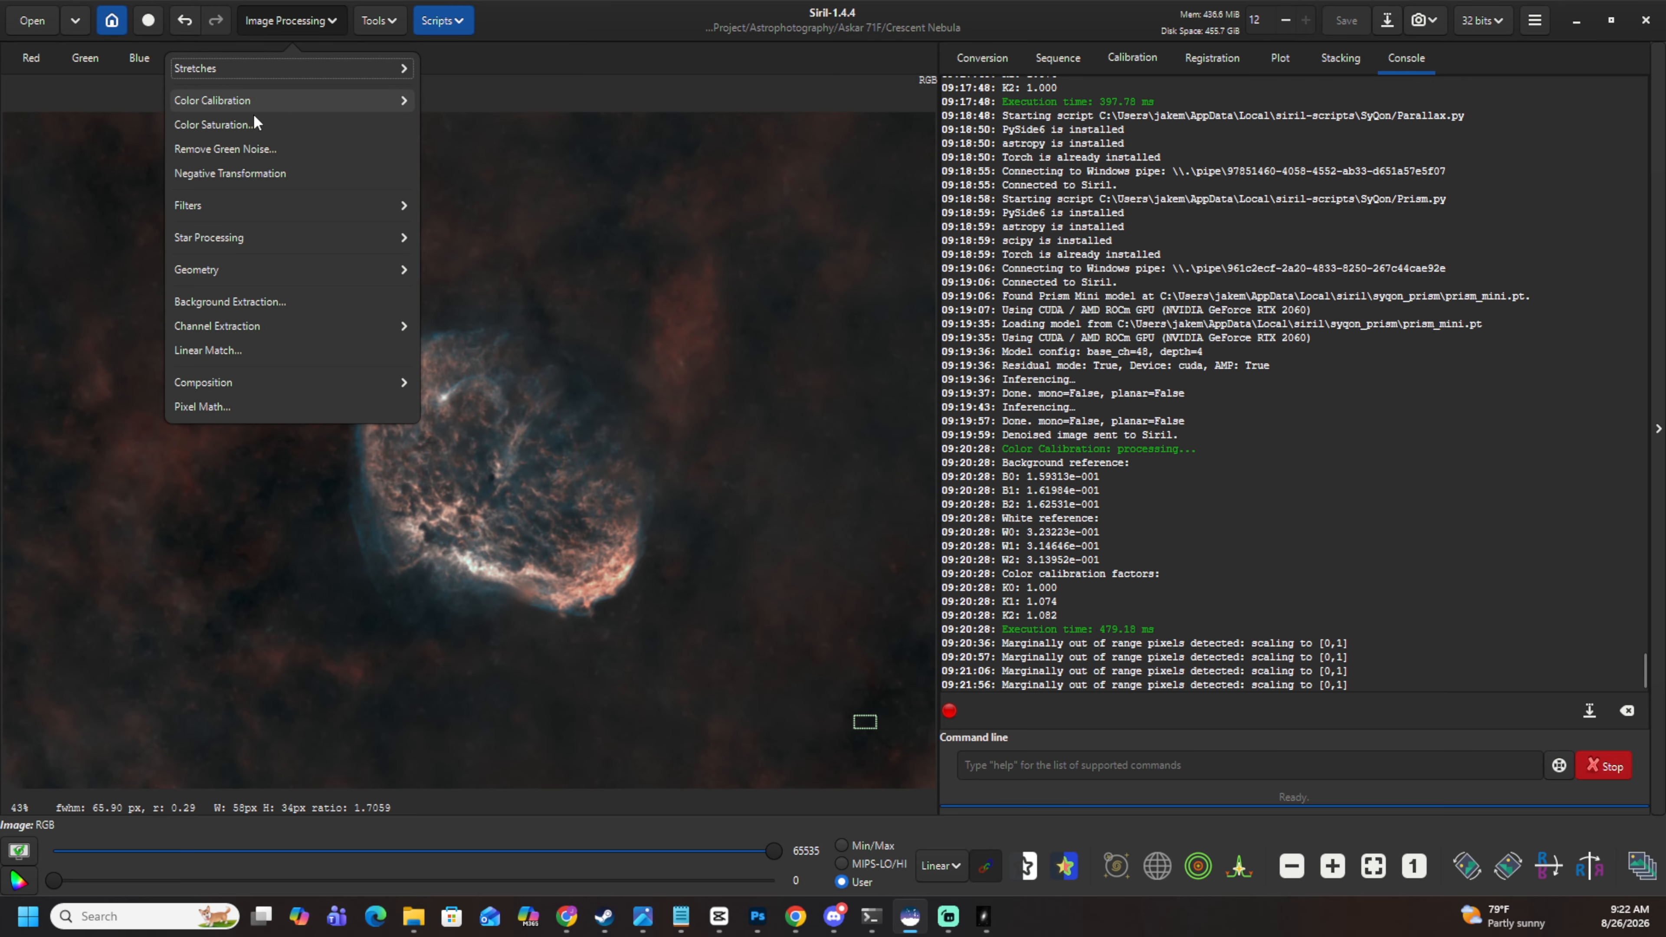
pyautogui.click(279, 124)
pyautogui.click(764, 354)
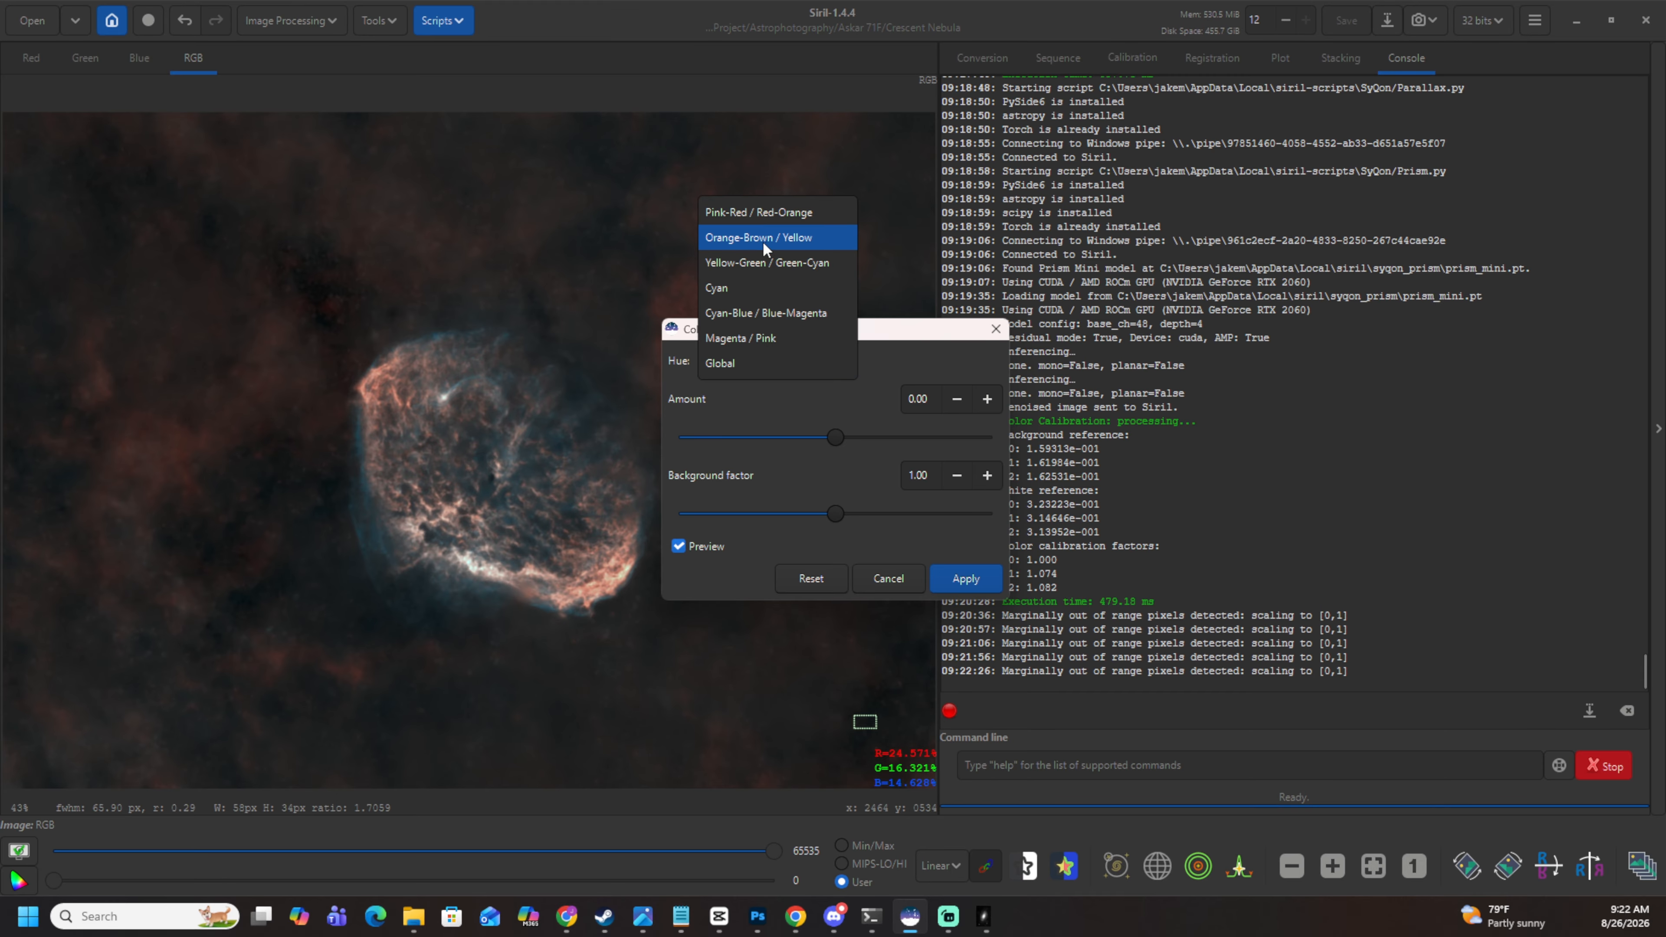
pyautogui.click(761, 211)
pyautogui.moveTo(835, 437); pyautogui.dragTo(1060, 458)
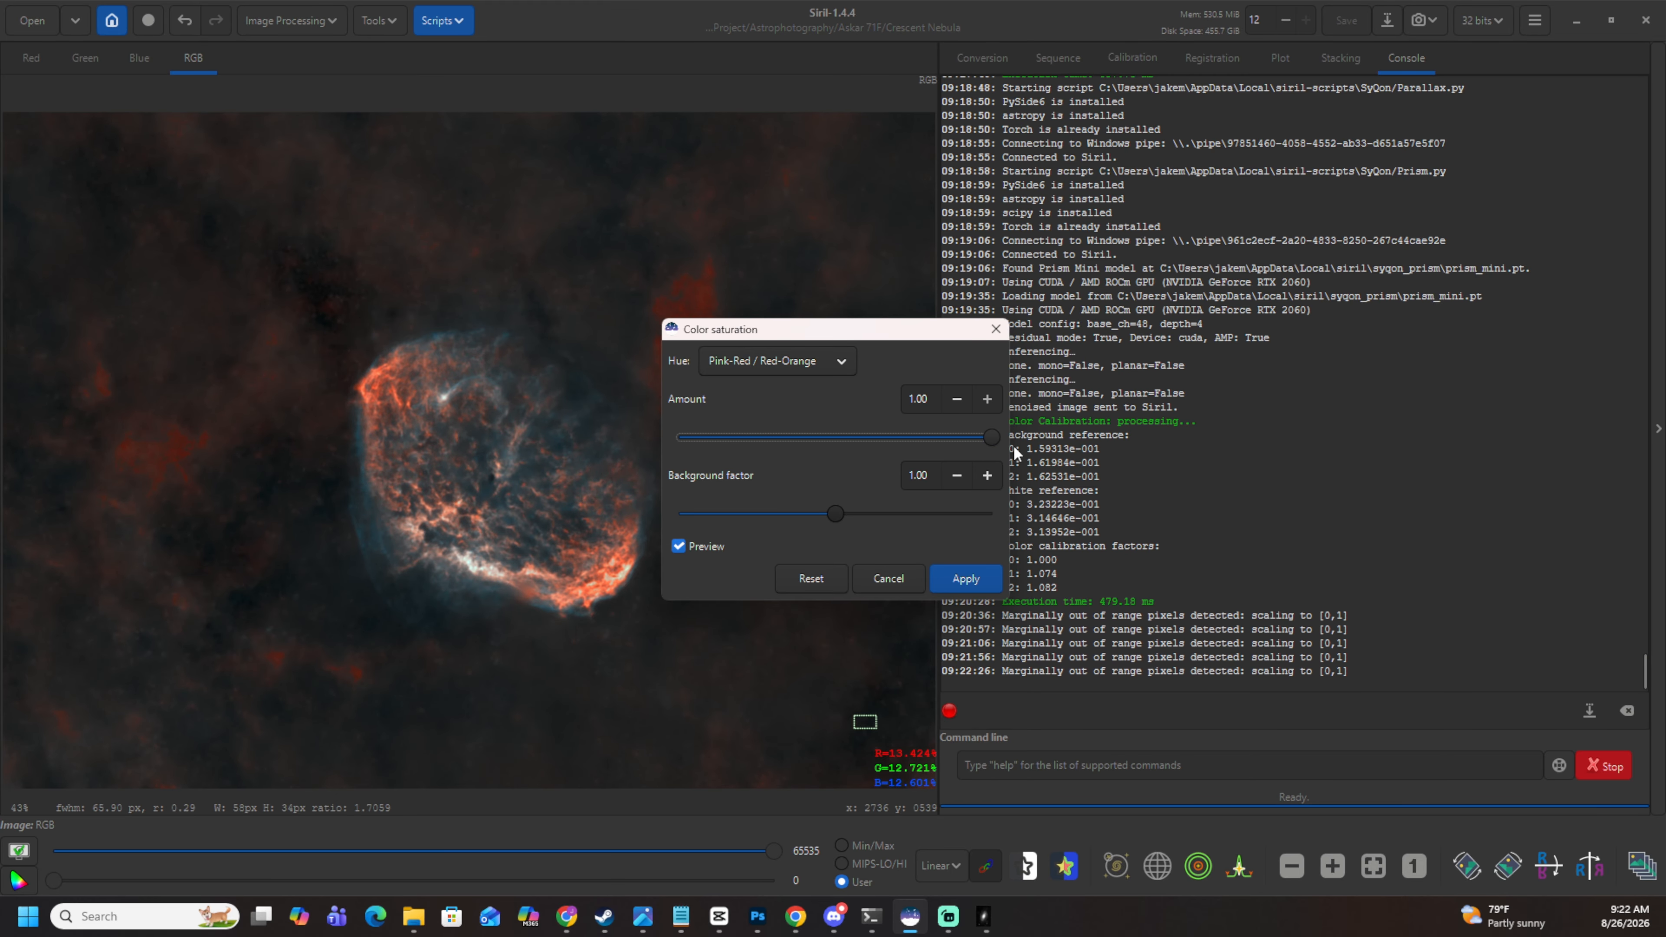
pyautogui.moveTo(989, 439); pyautogui.dragTo(883, 434)
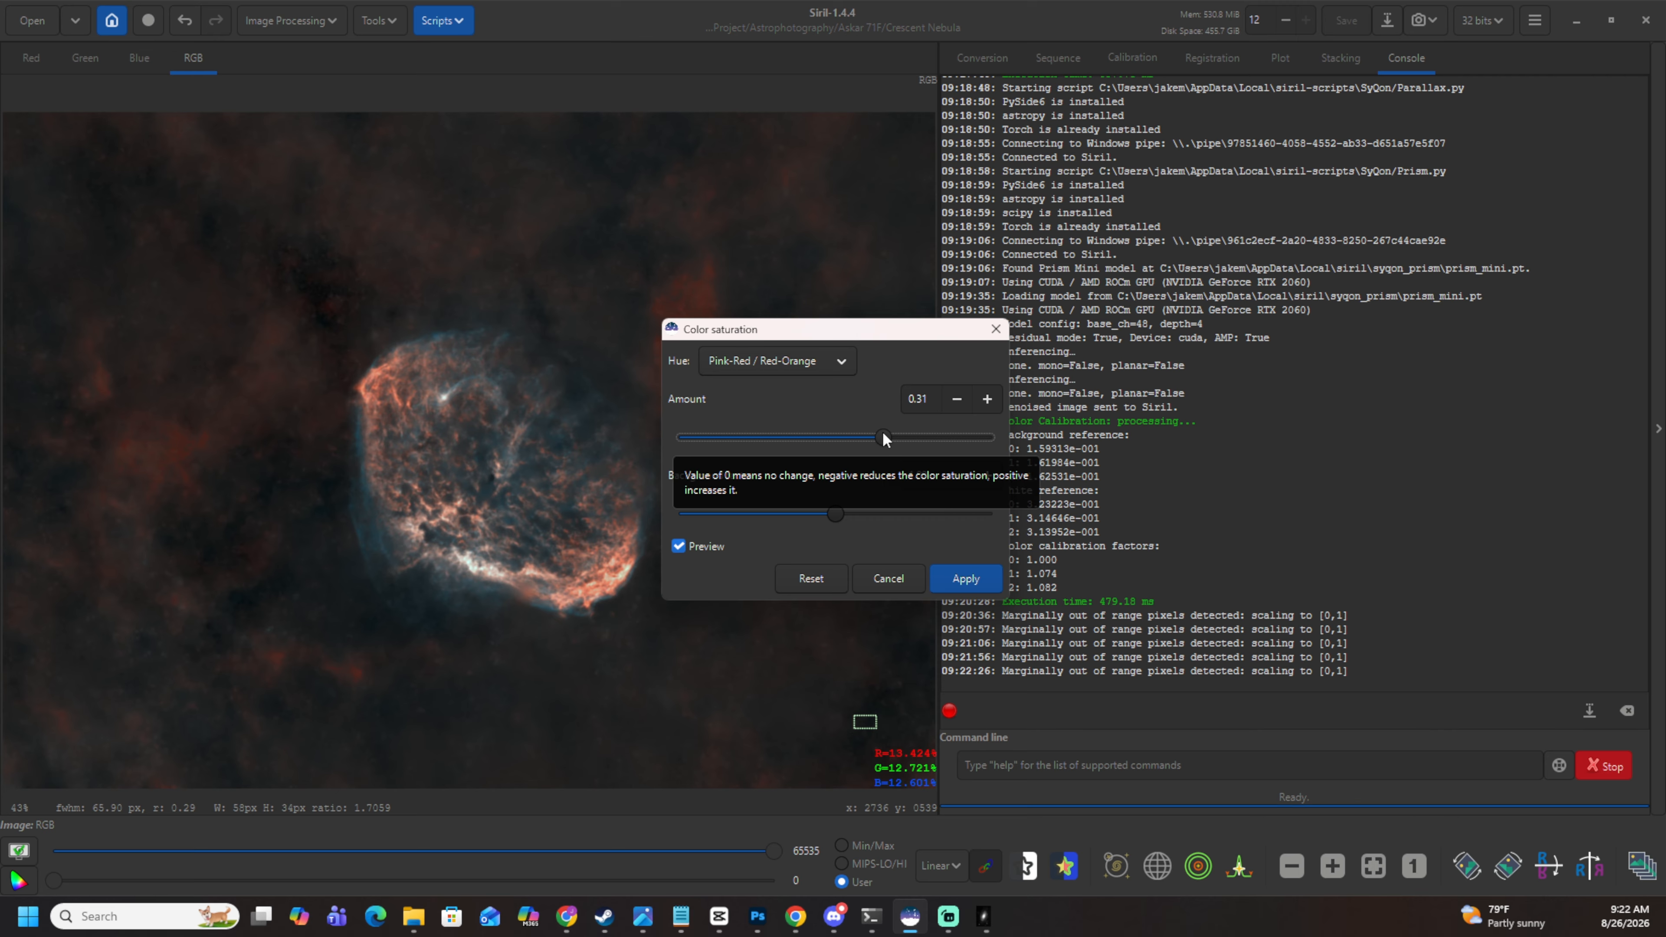
pyautogui.moveTo(829, 518); pyautogui.dragTo(627, 521)
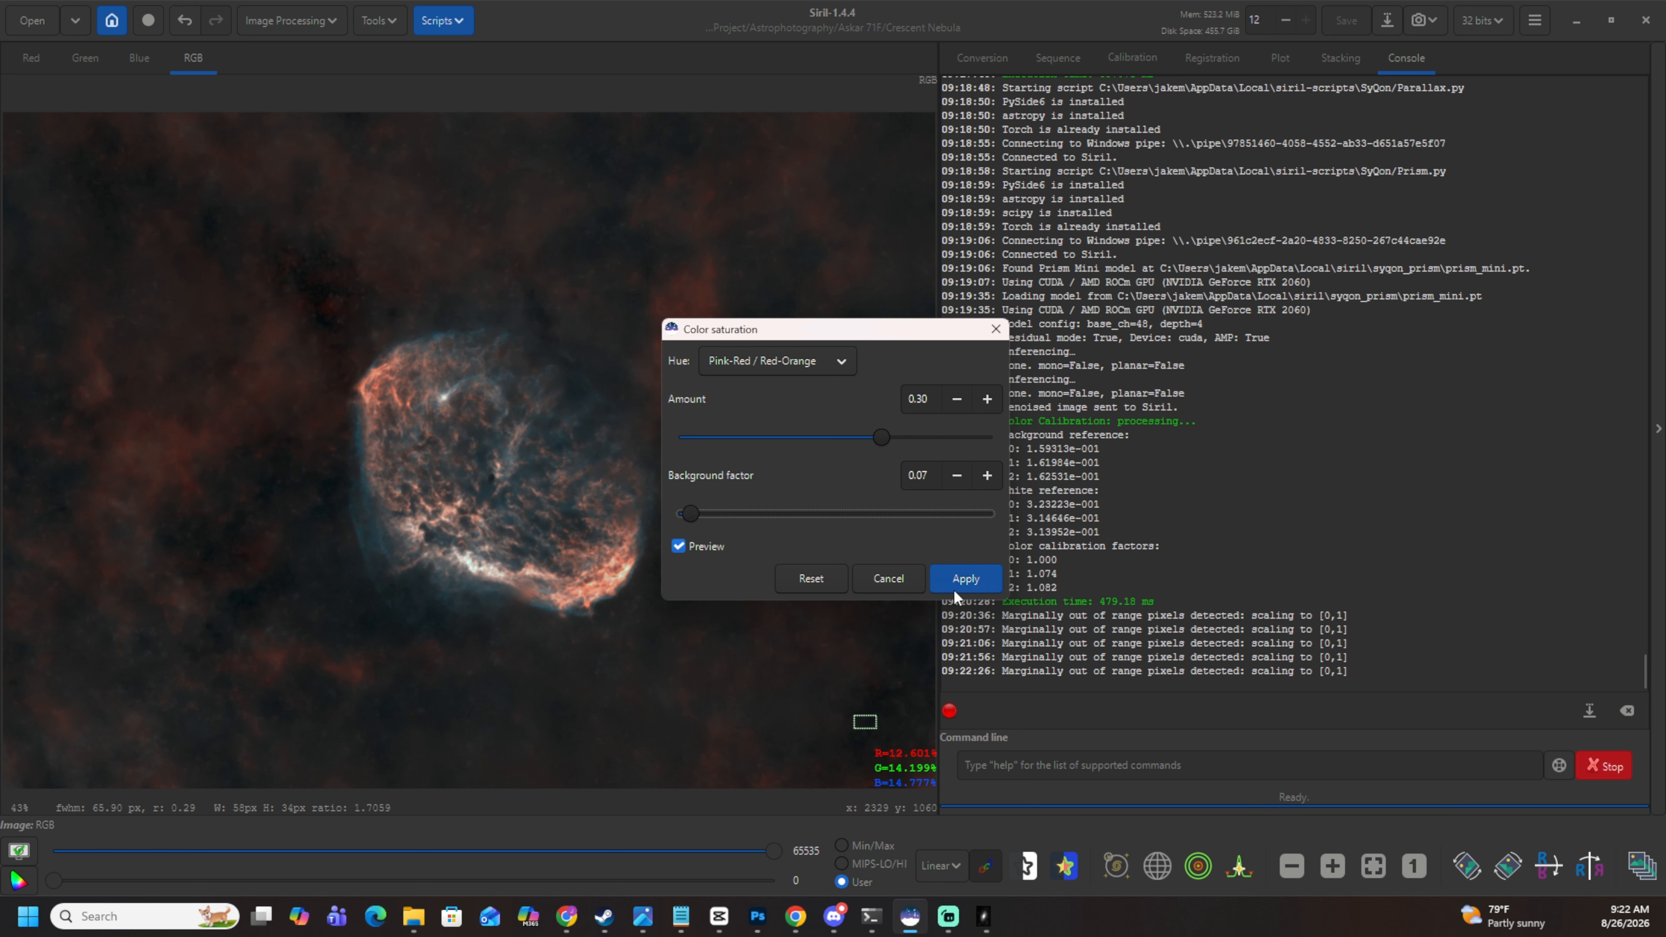
pyautogui.click(964, 579)
pyautogui.scroll(-2, 384, 423)
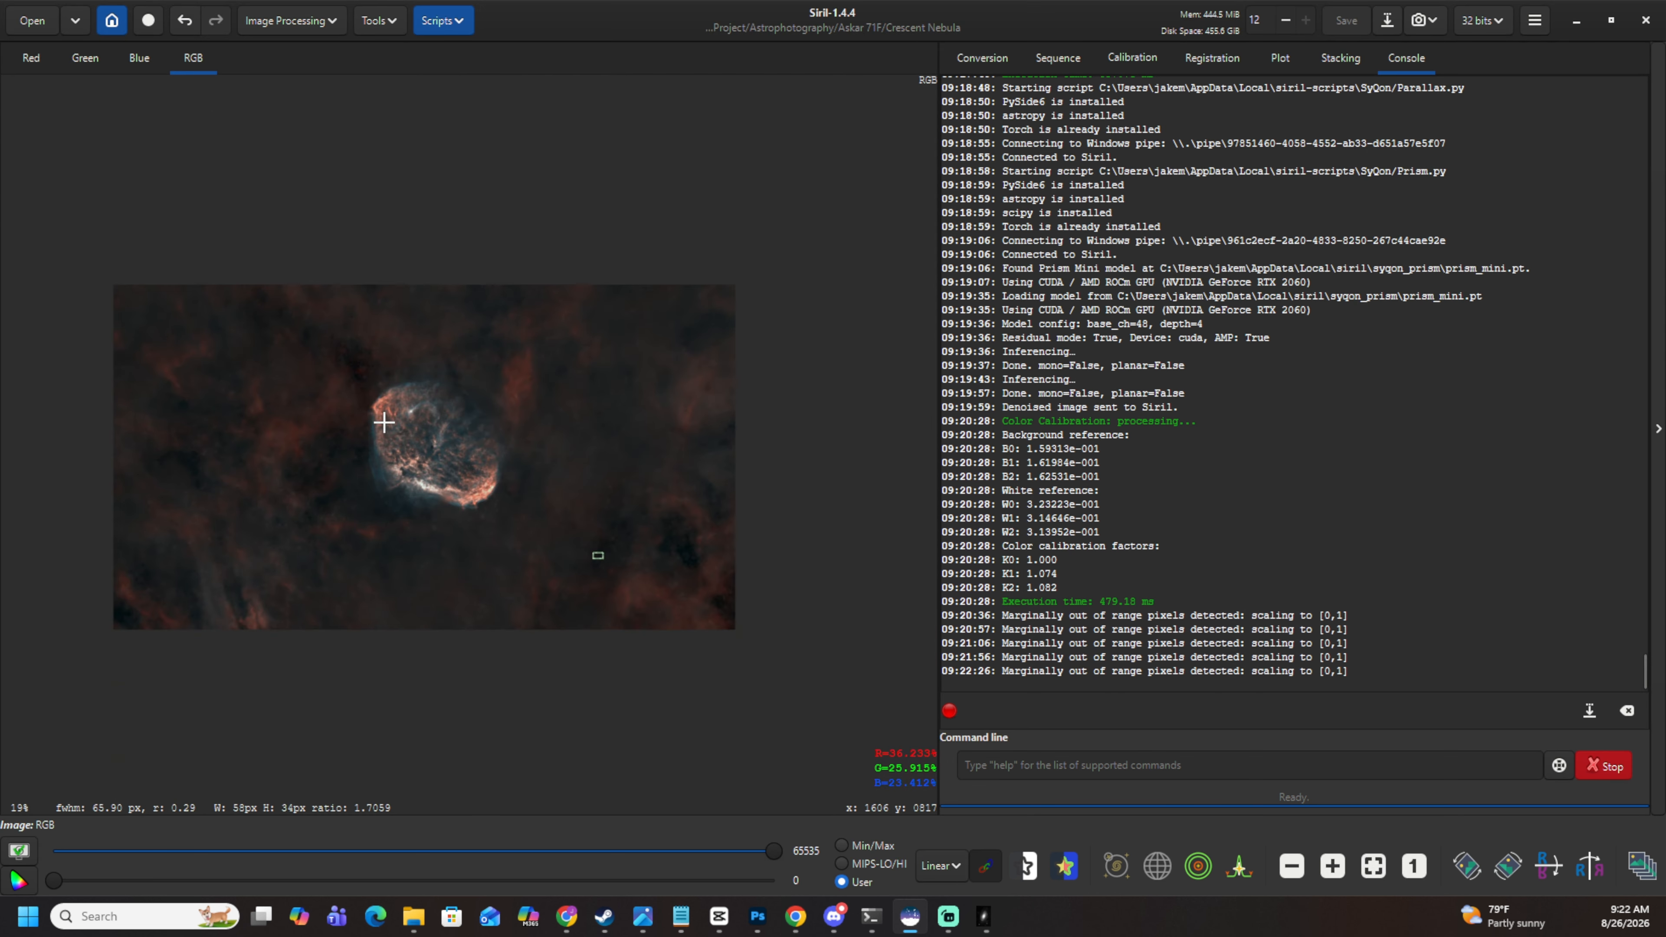
pyautogui.scroll(1, 376, 422)
pyautogui.click(623, 604)
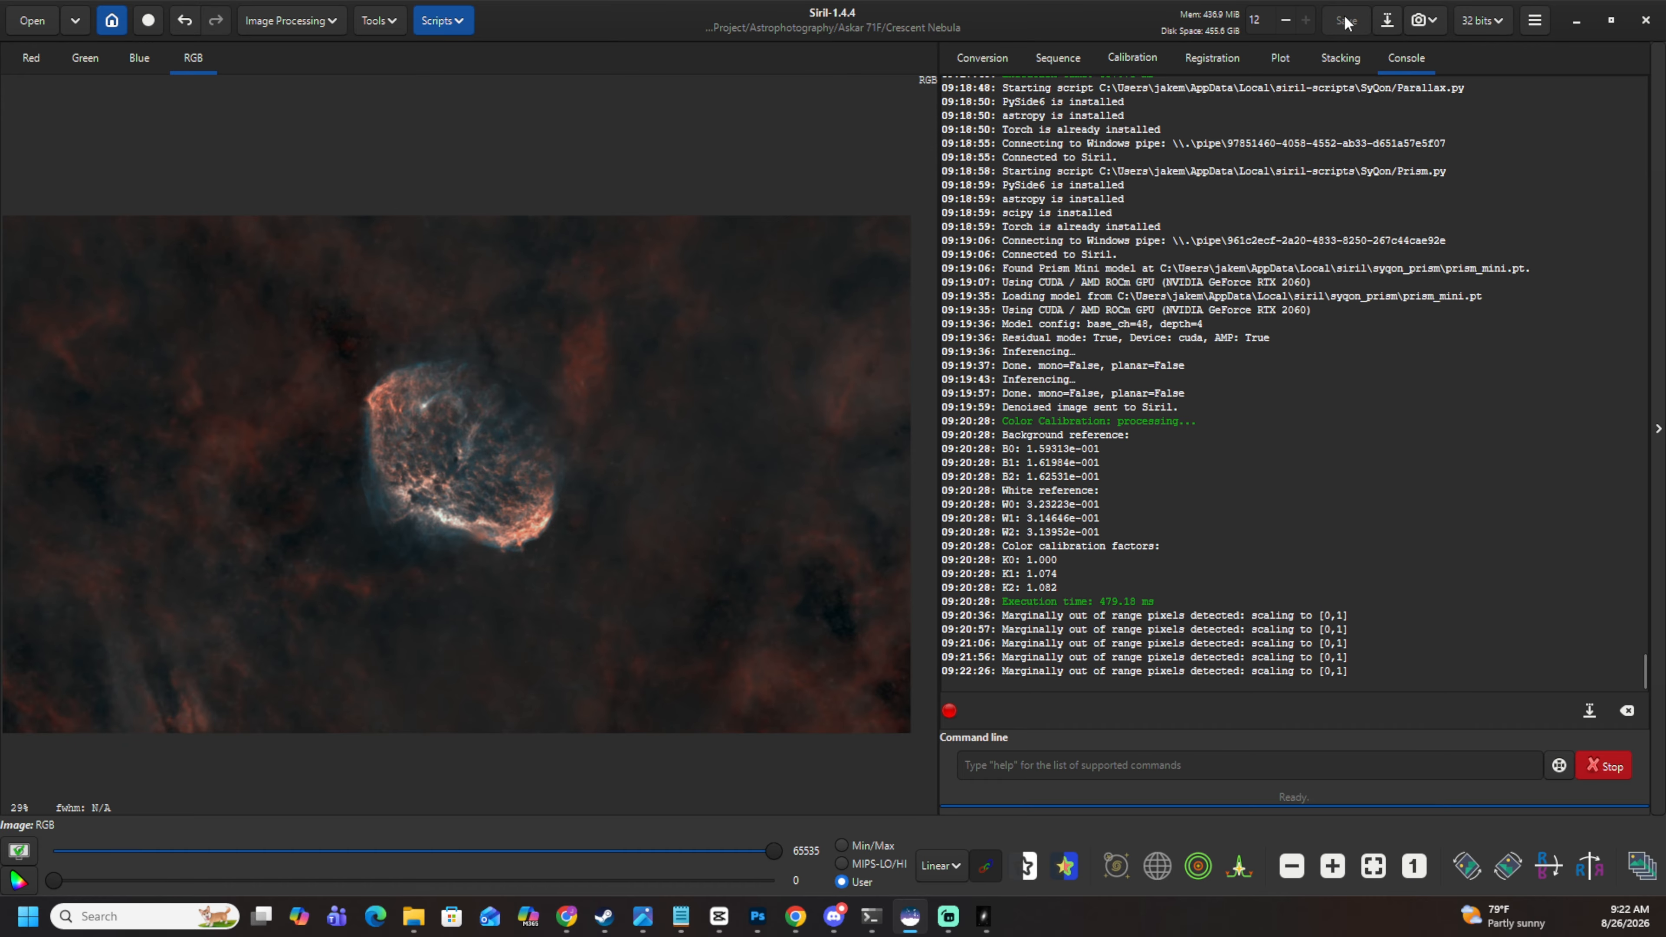
# Save the image in the Crescent Nebula folder as starless_RGB.fit, in FITS format with 16-bit unsigned integer samples.
pyautogui.click(1402, 20)
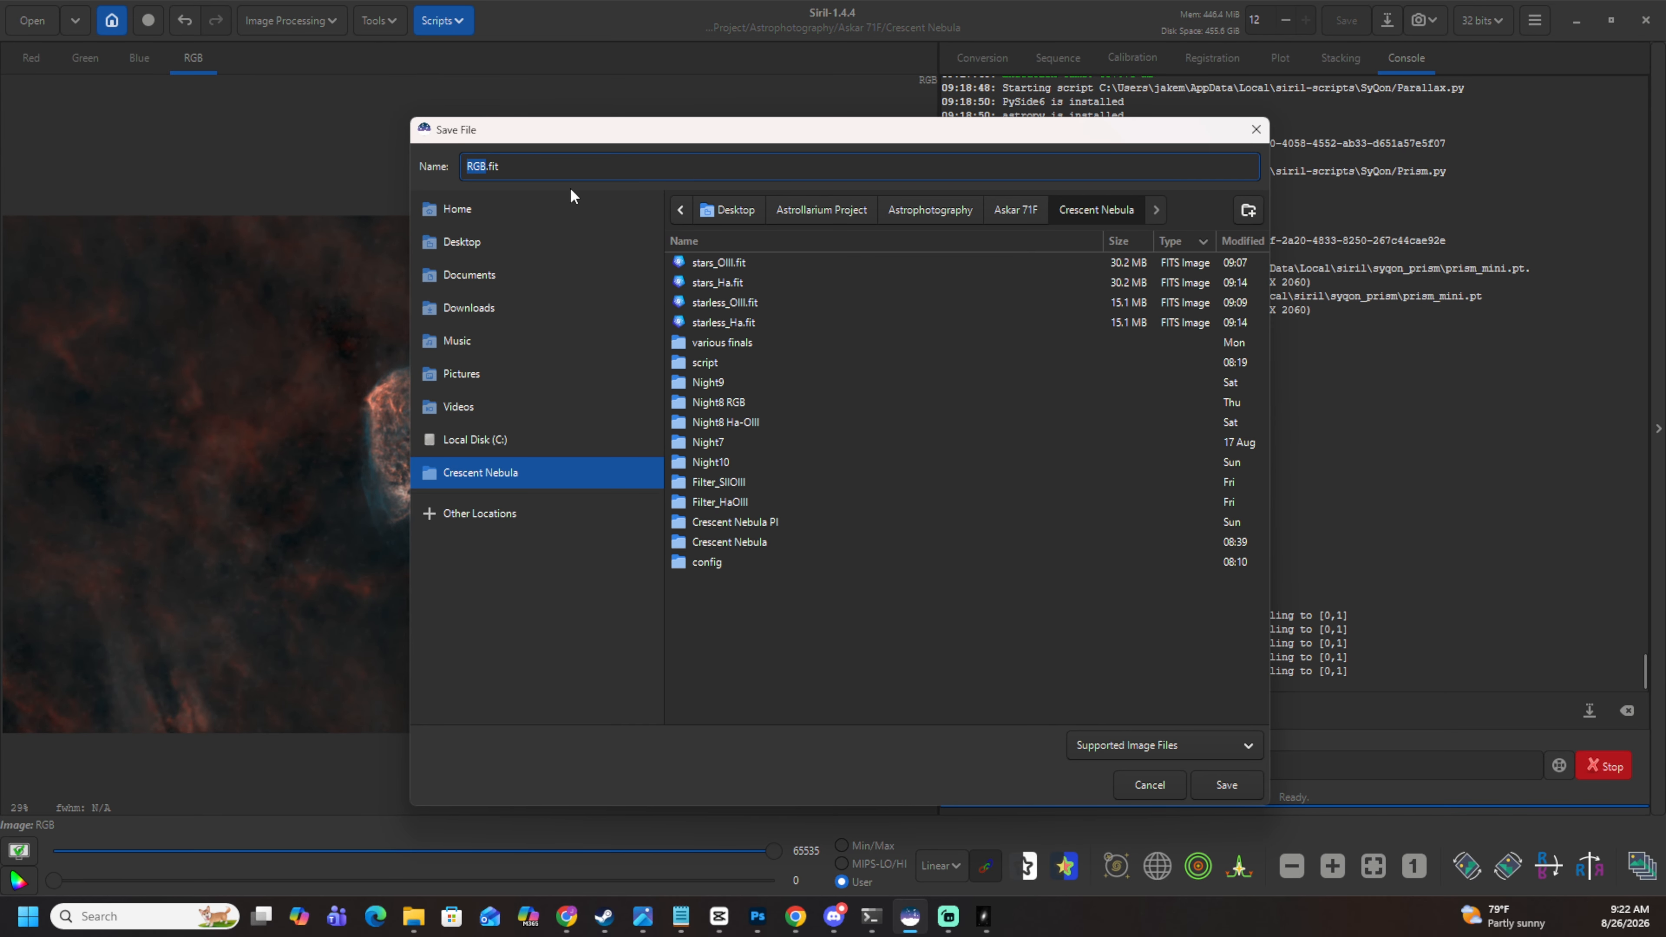
pyautogui.press('Home')
pyautogui.write('starless_')
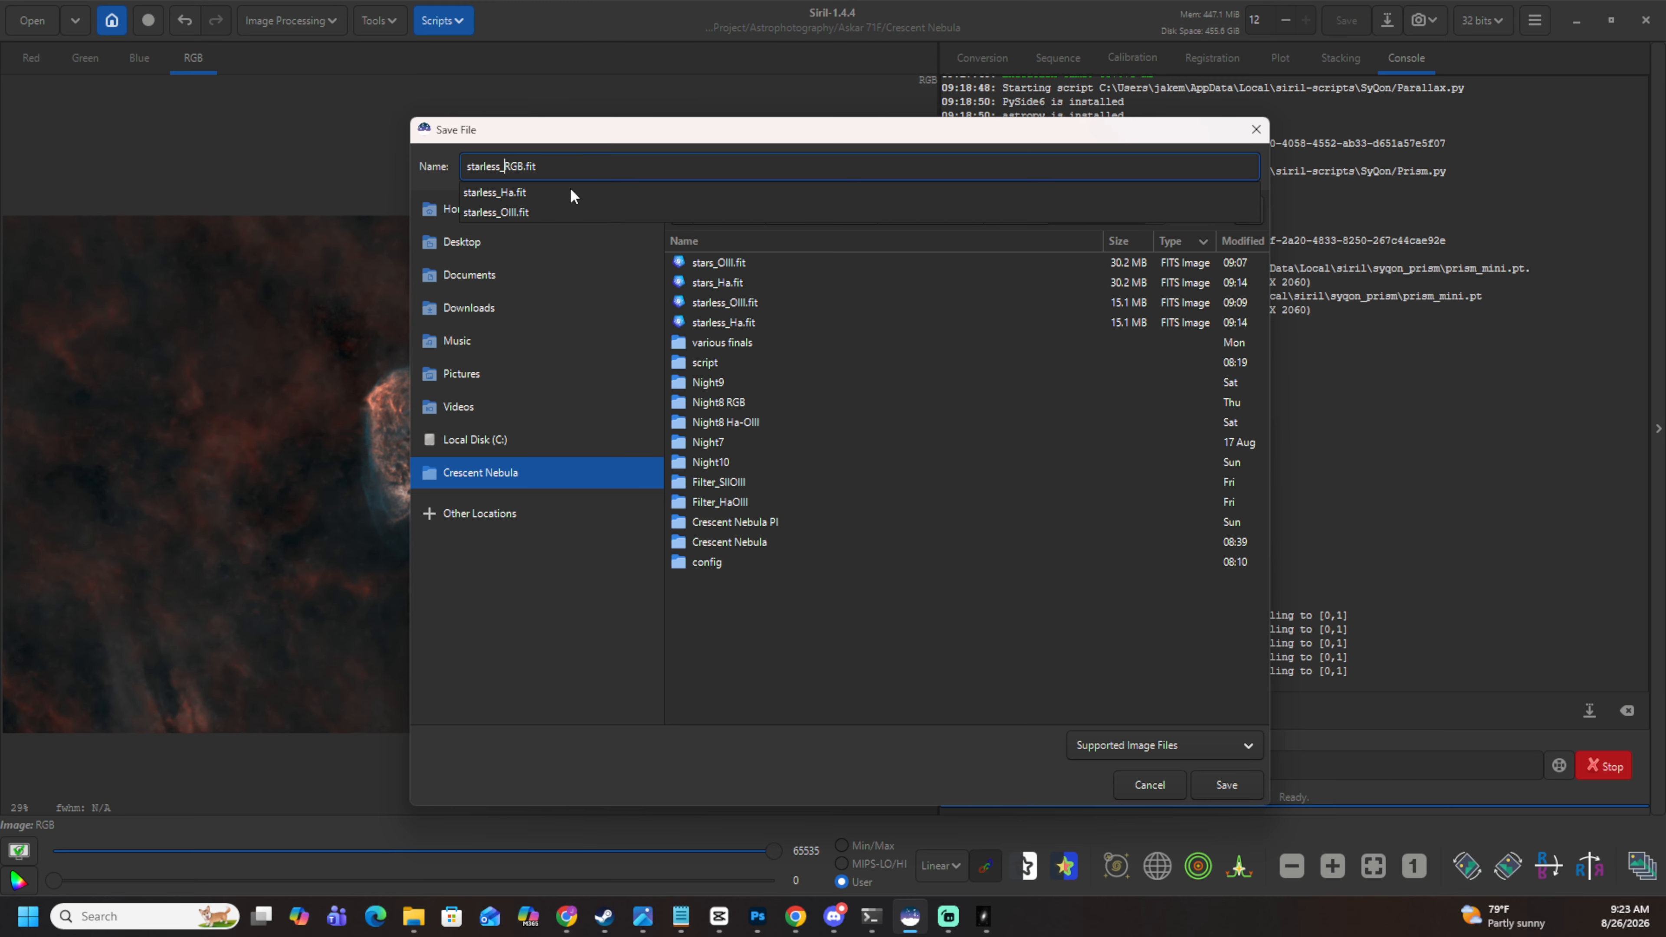
pyautogui.click(1161, 747)
pyautogui.click(1161, 745)
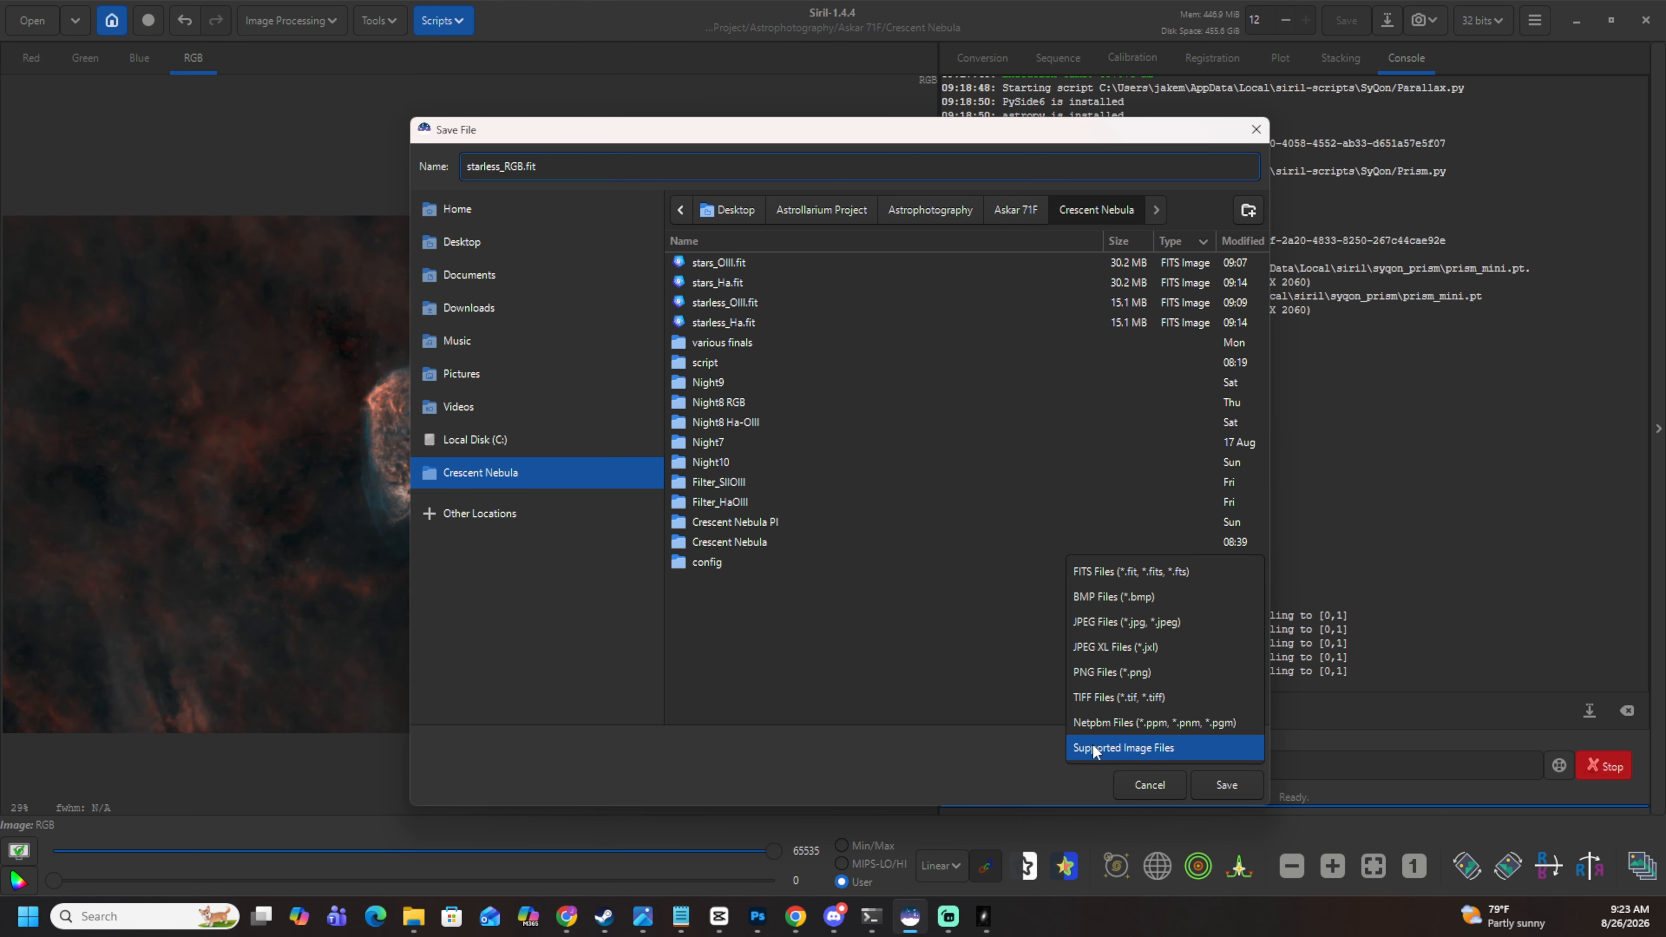
pyautogui.click(1132, 571)
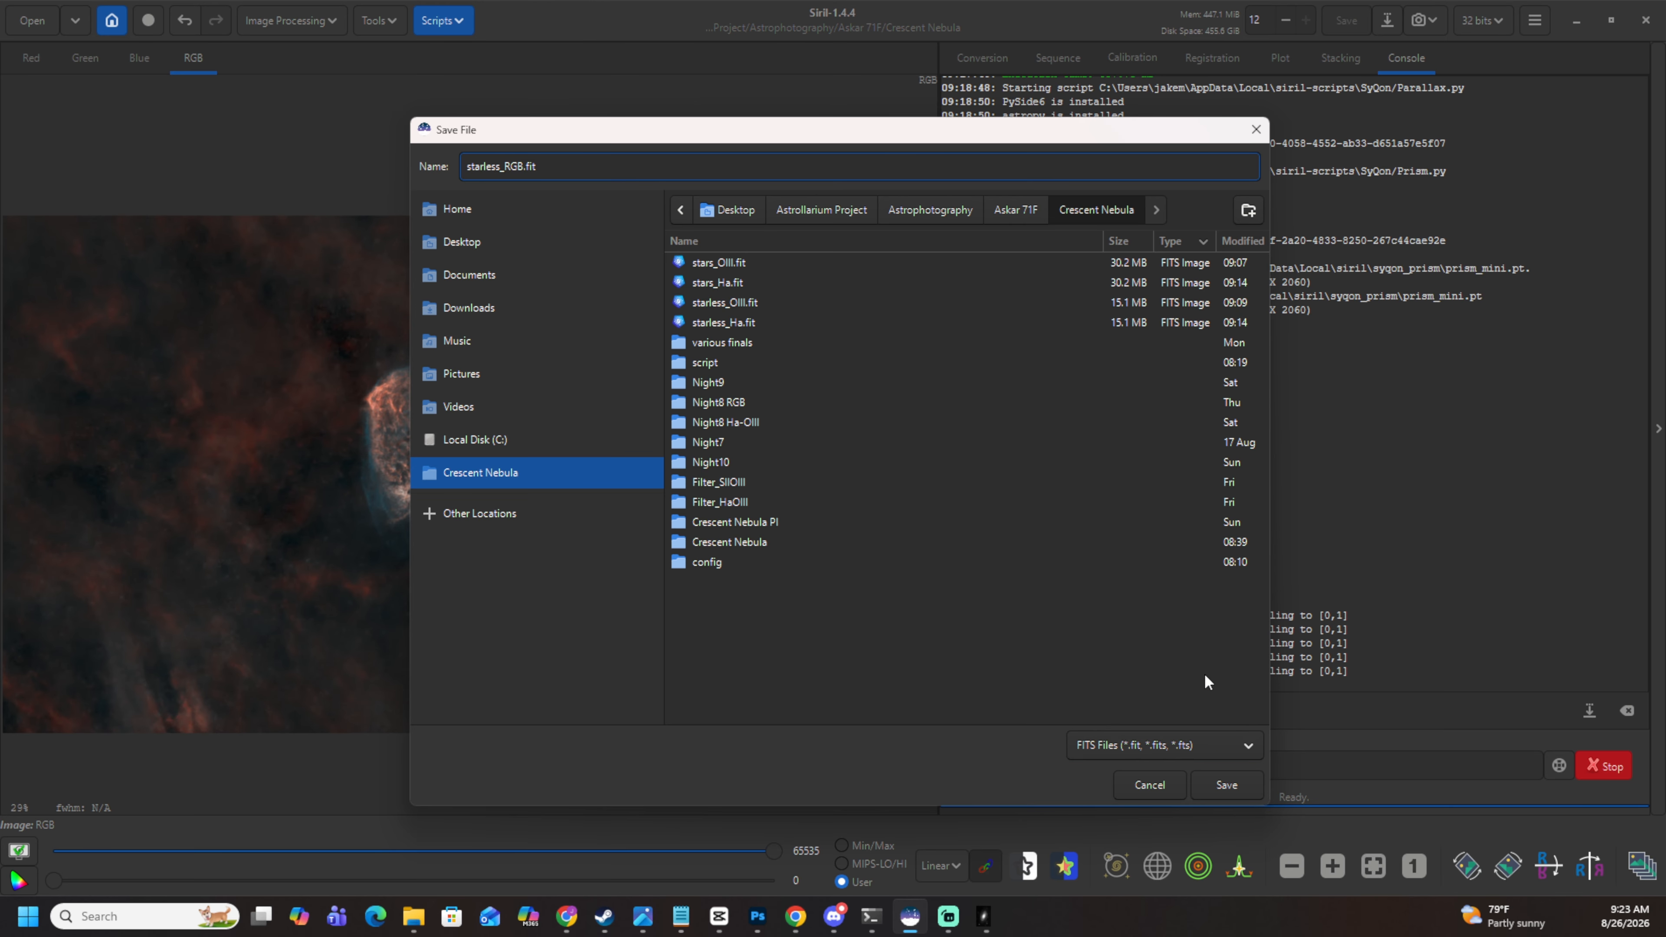
pyautogui.click(1226, 788)
pyautogui.click(726, 371)
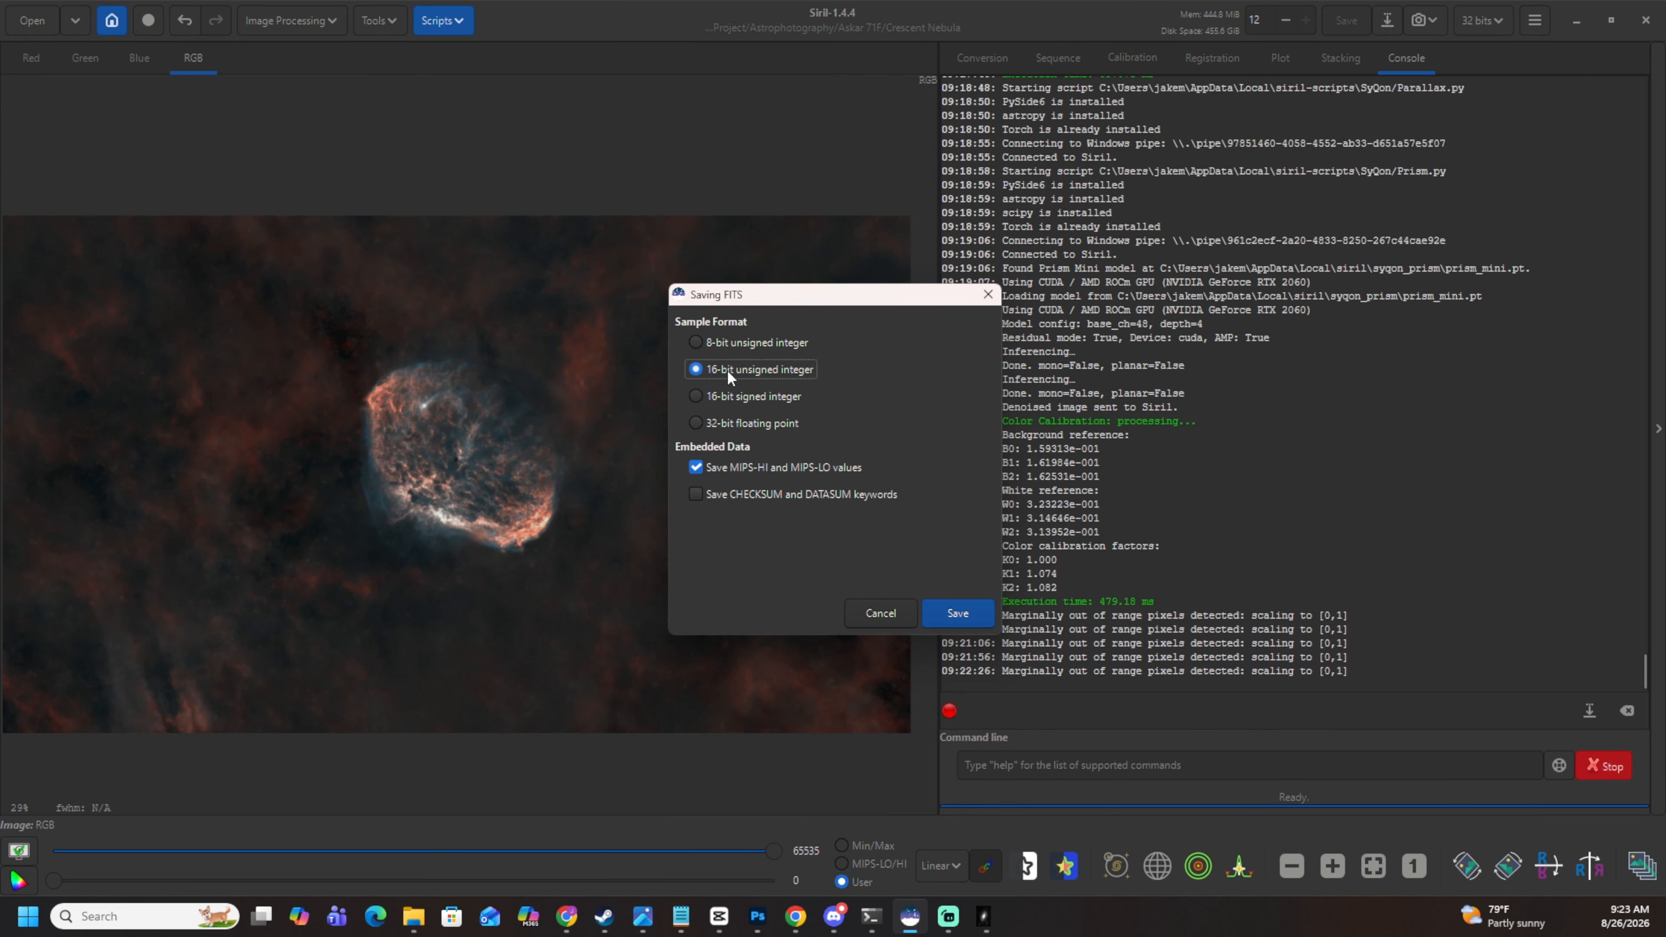
pyautogui.click(958, 614)
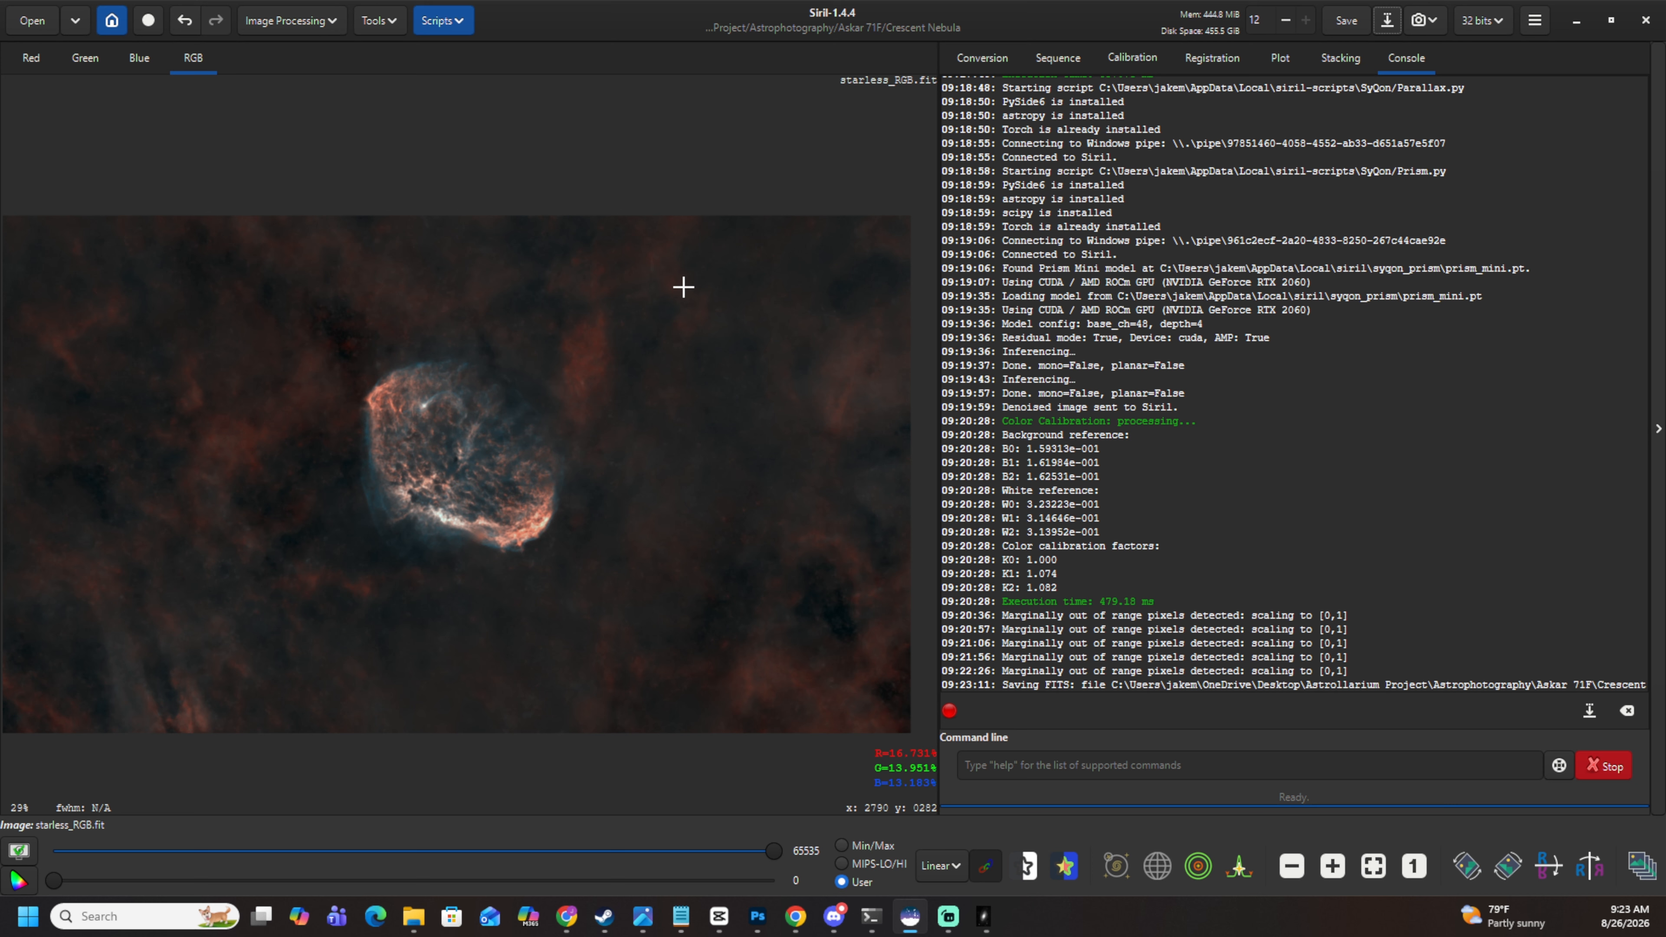
# Launch the NB to RGB Stars Python processing script.
pyautogui.click(457, 29)
pyautogui.moveTo(502, 78)
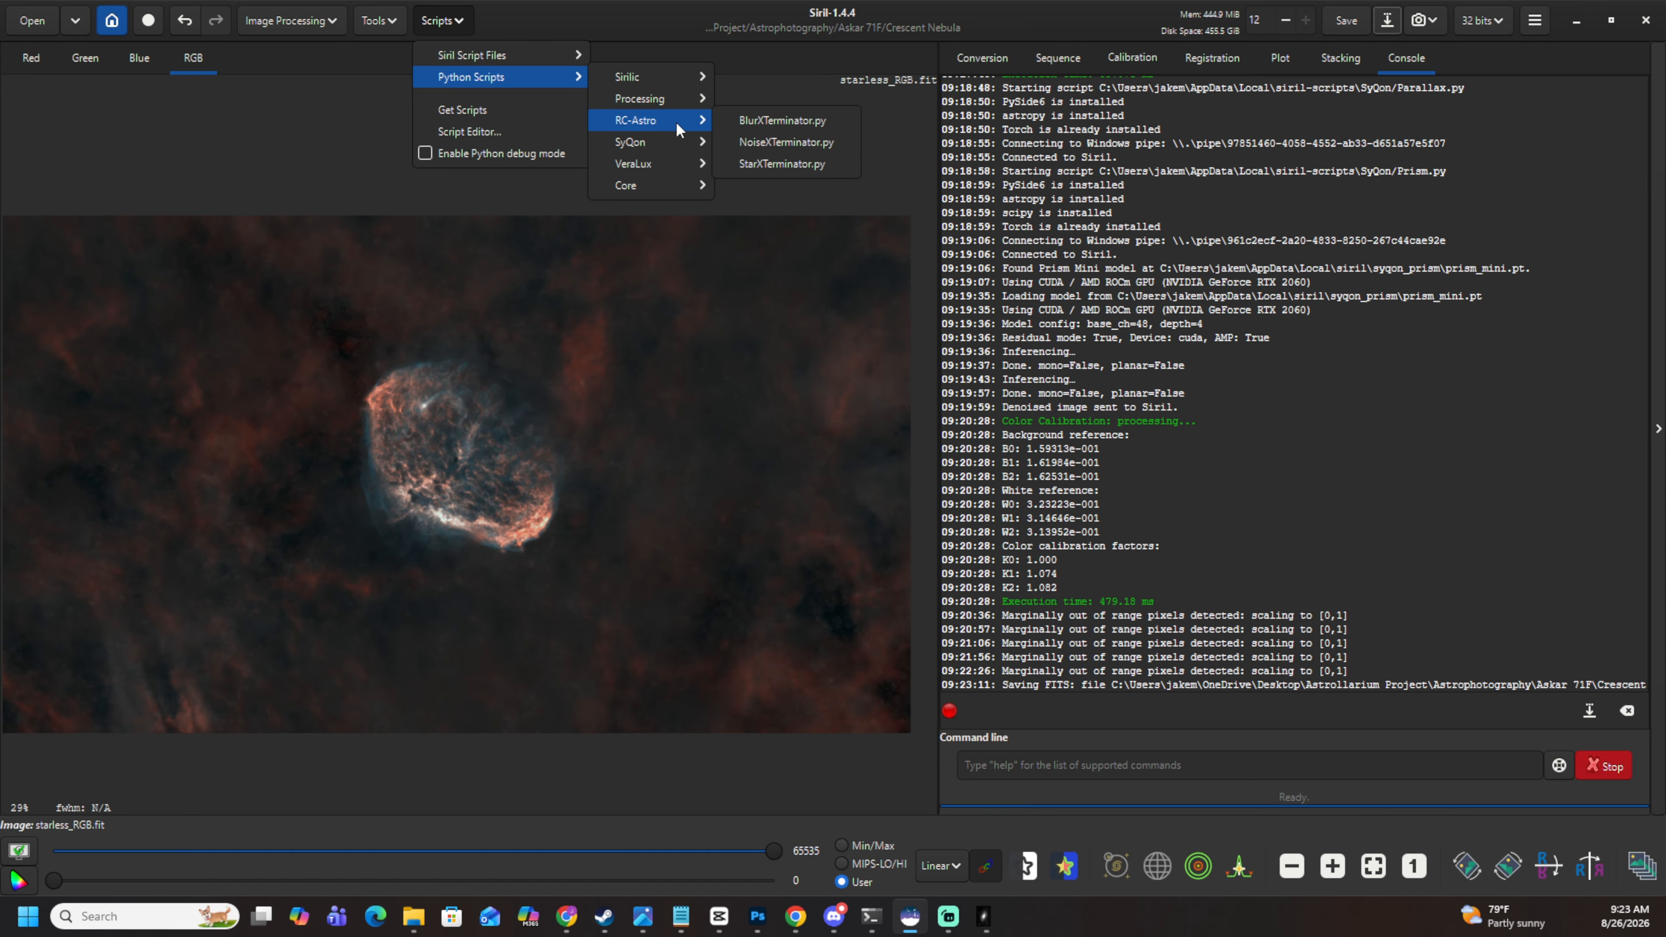
pyautogui.moveTo(671, 95)
pyautogui.click(788, 273)
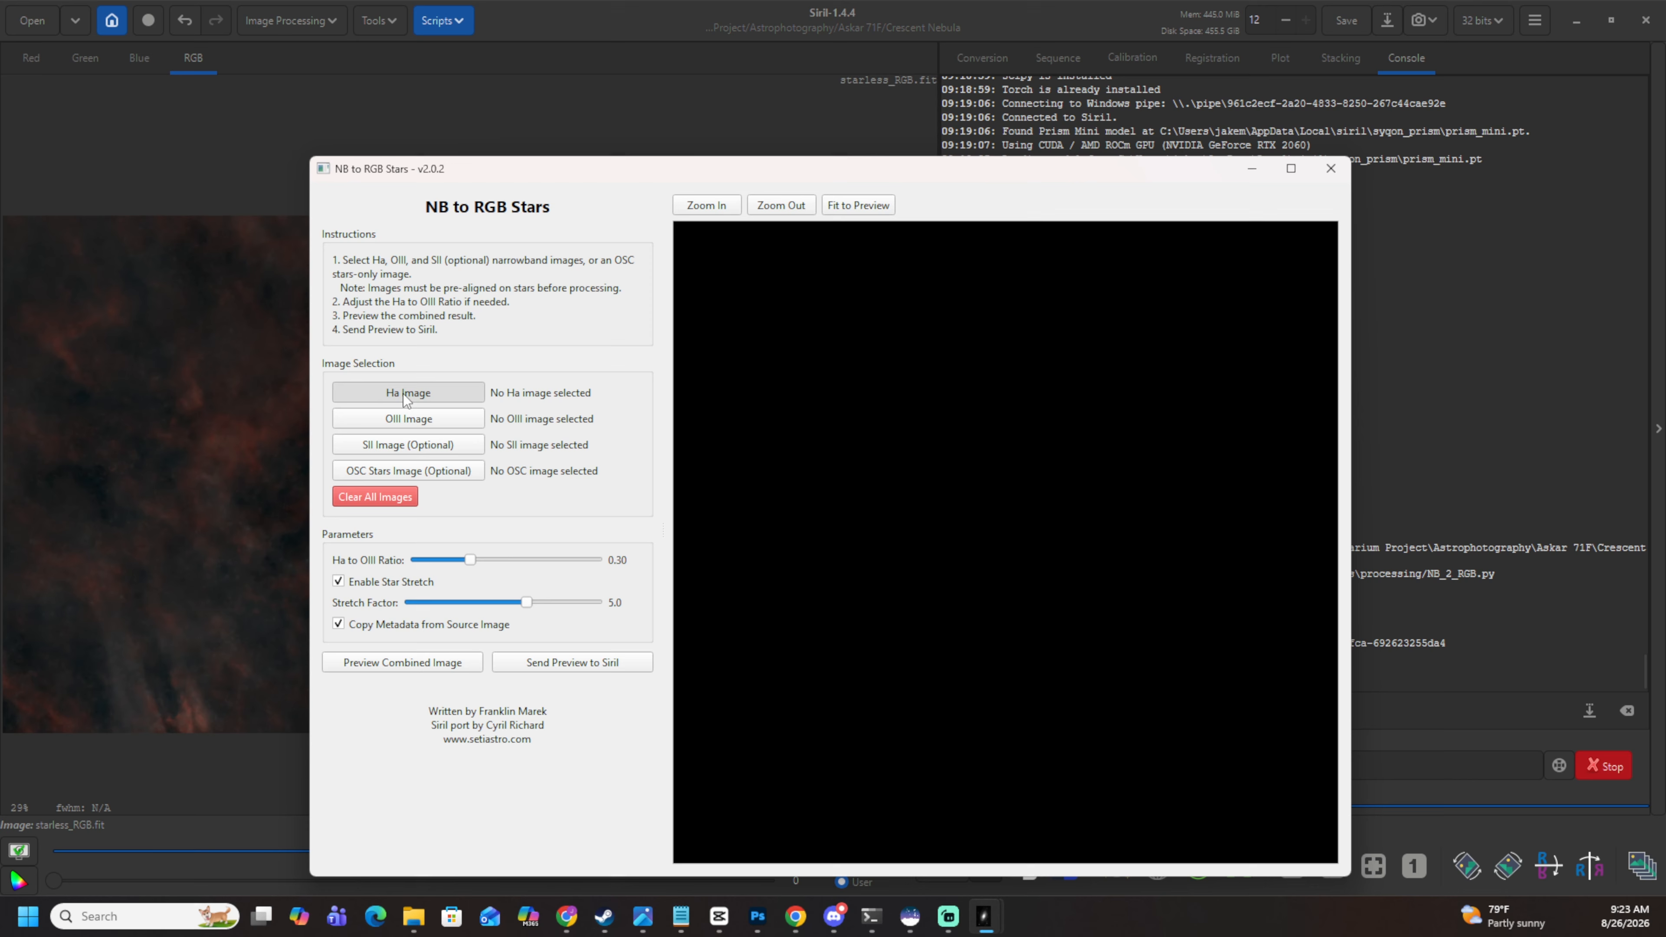
# Load stars_Ha as the Ha image and stars_OIII as the OIII image.
pyautogui.click(406, 397)
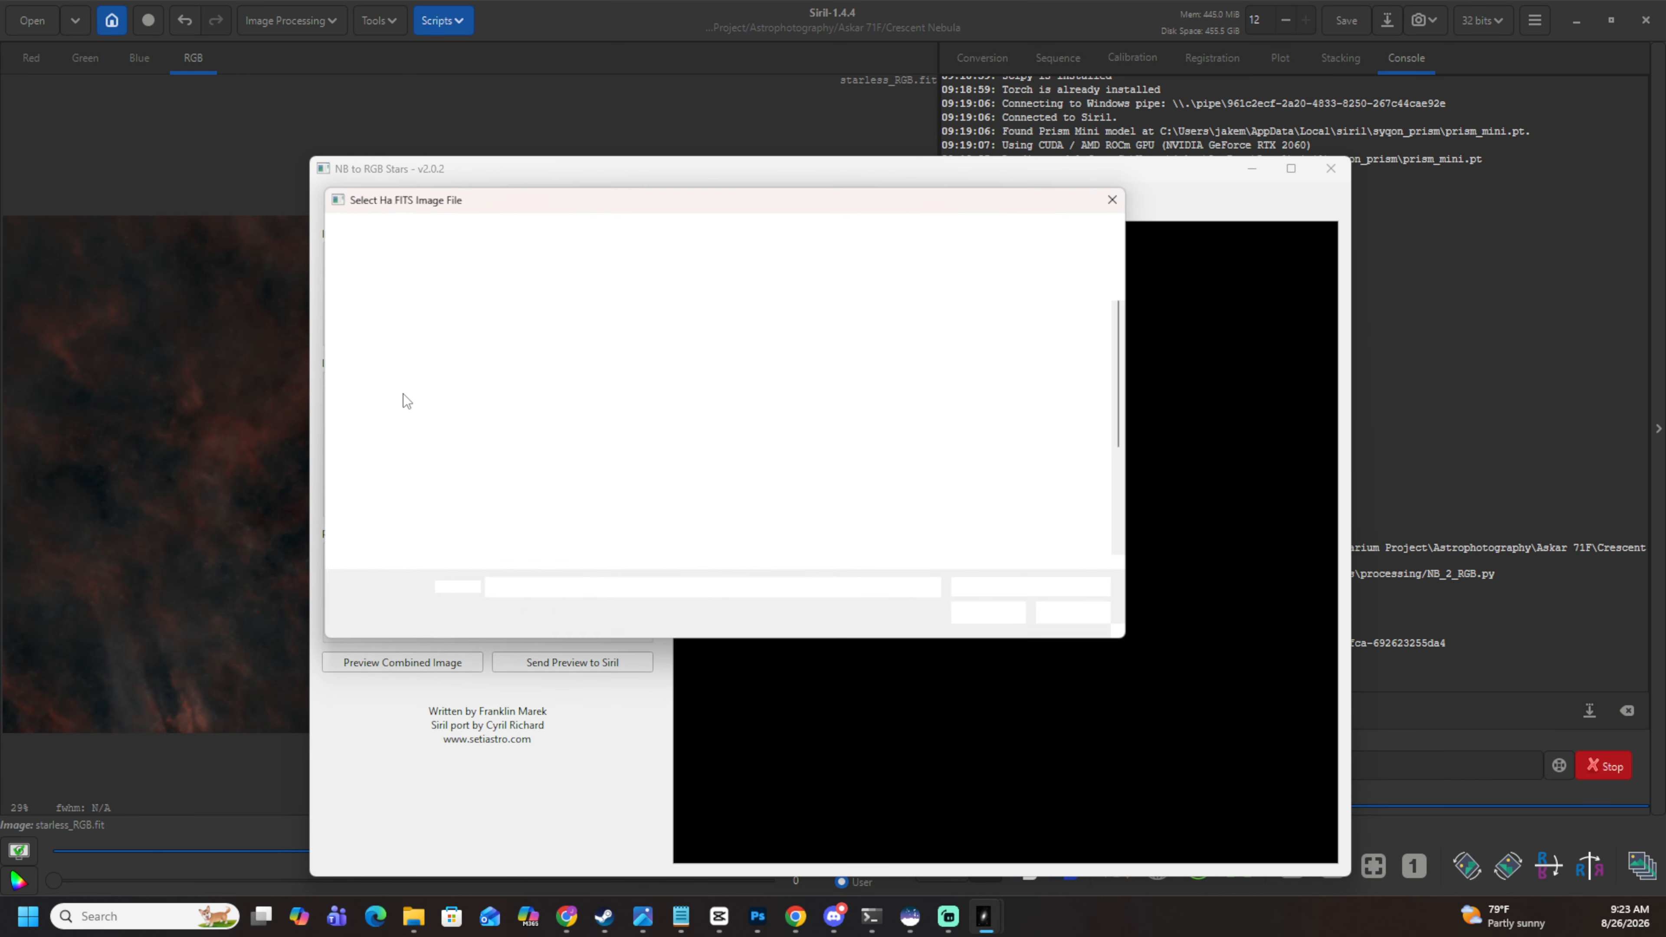
pyautogui.scroll(-2, 554, 446)
pyautogui.click(515, 535)
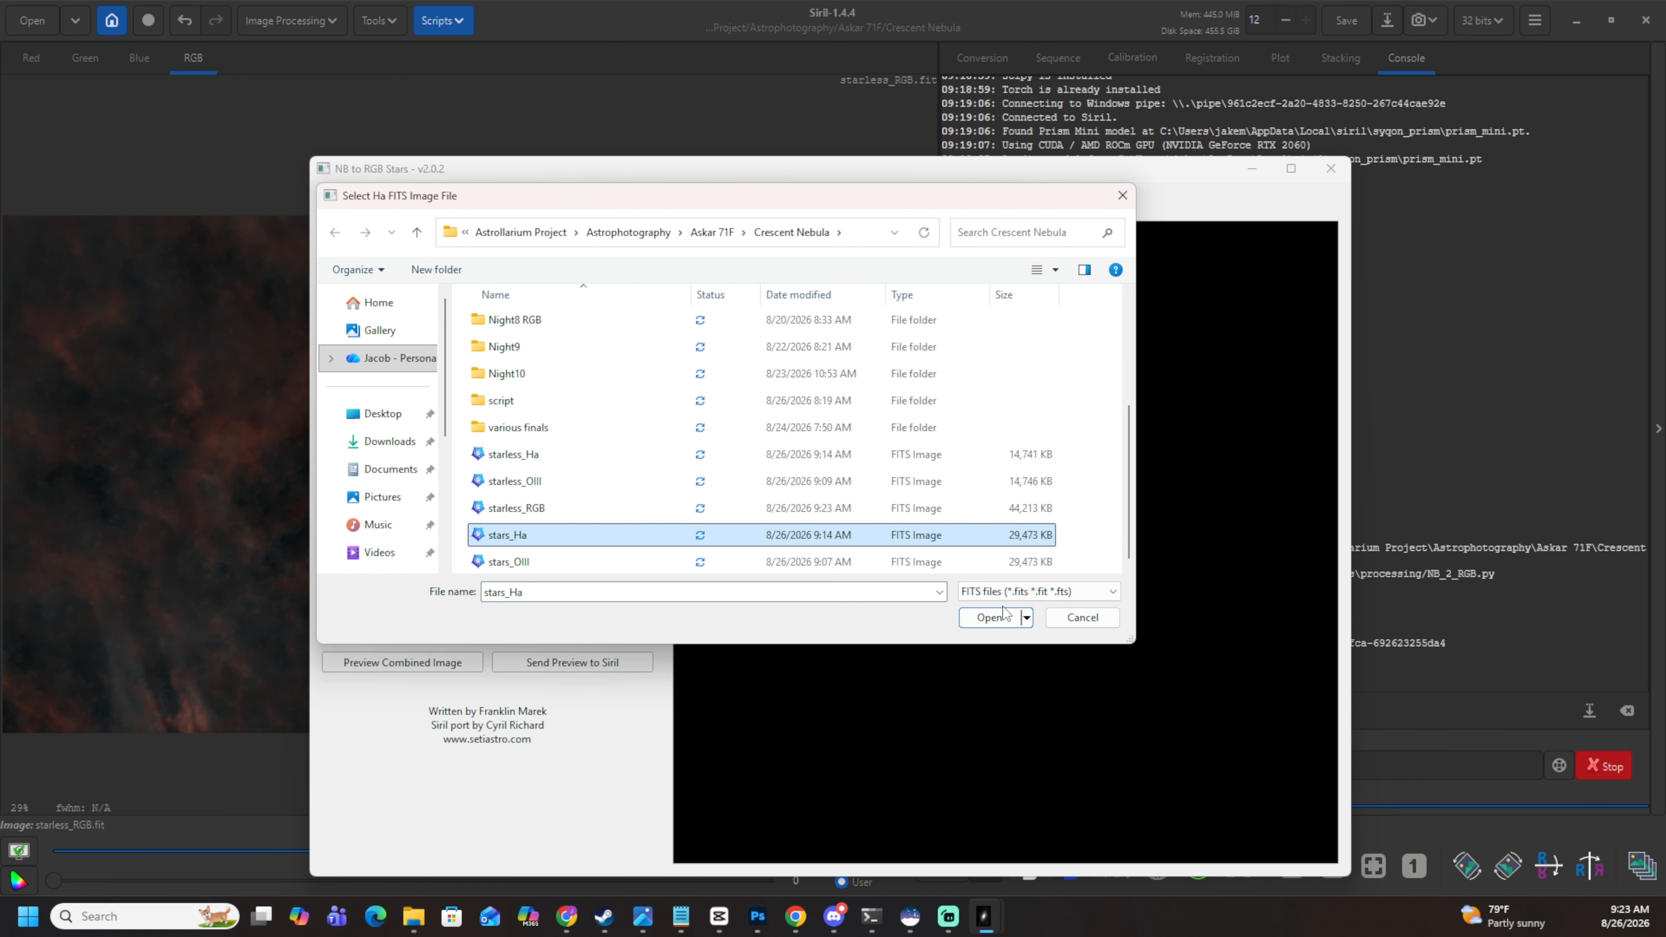
pyautogui.click(990, 617)
pyautogui.click(407, 434)
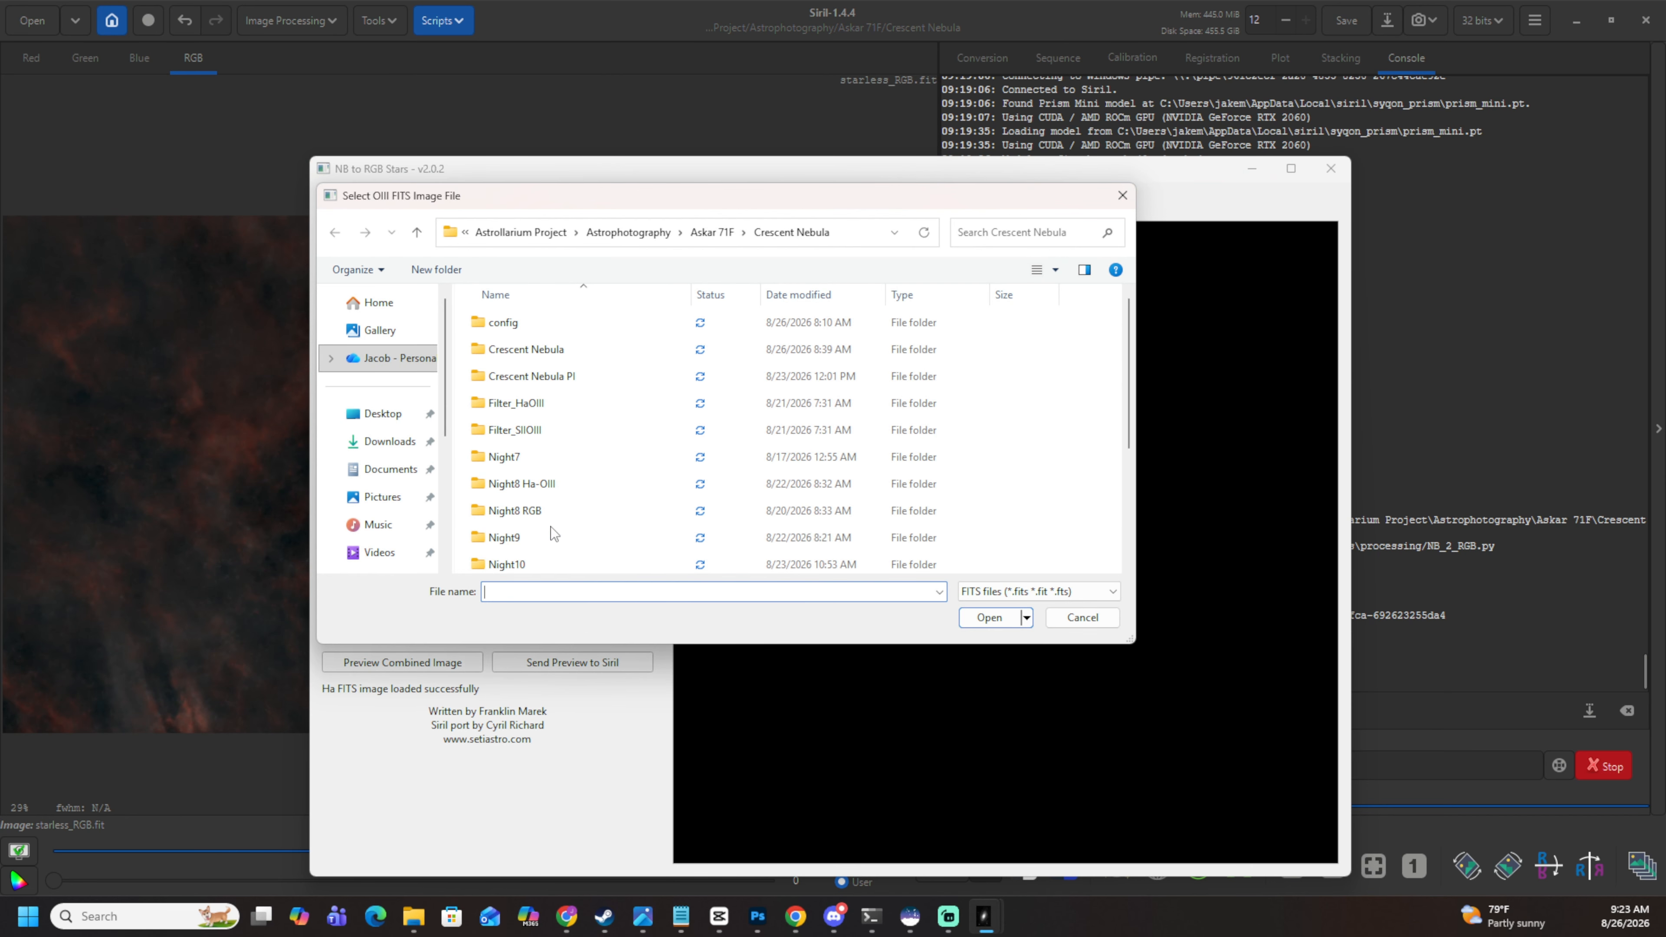
pyautogui.scroll(-2, 551, 535)
pyautogui.click(548, 555)
pyautogui.click(989, 617)
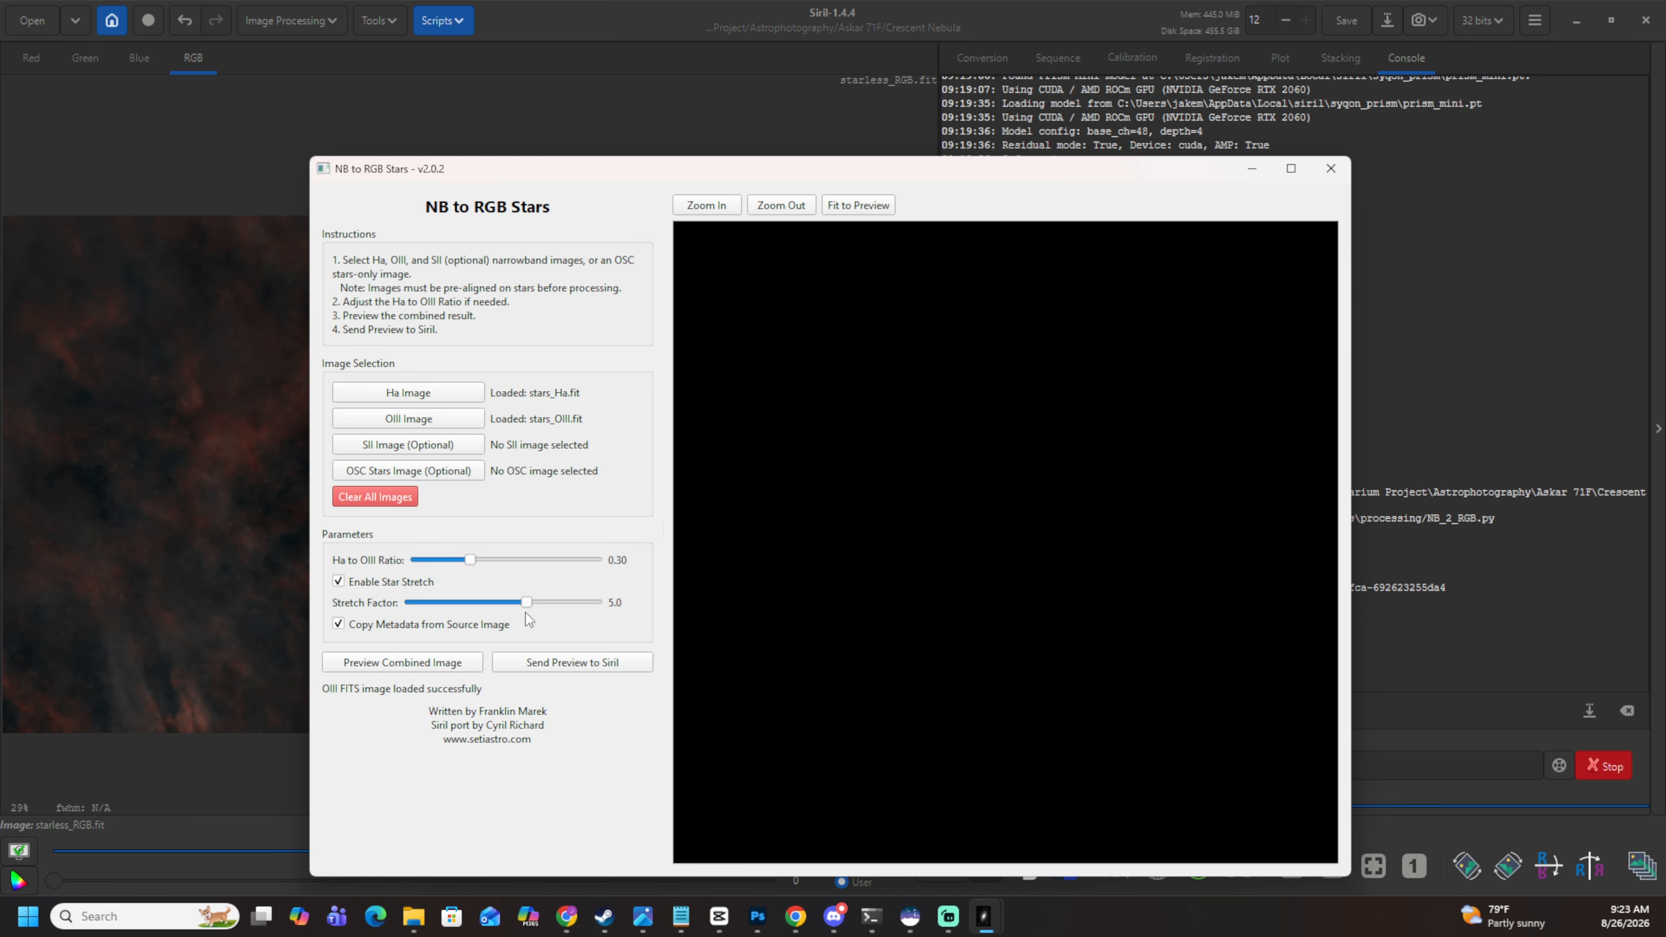
# Try a star stretch factor of 6.5 and preview the combined star image.
pyautogui.moveTo(525, 613); pyautogui.dragTo(554, 611)
pyautogui.click(444, 668)
pyautogui.scroll(-5, 825, 354)
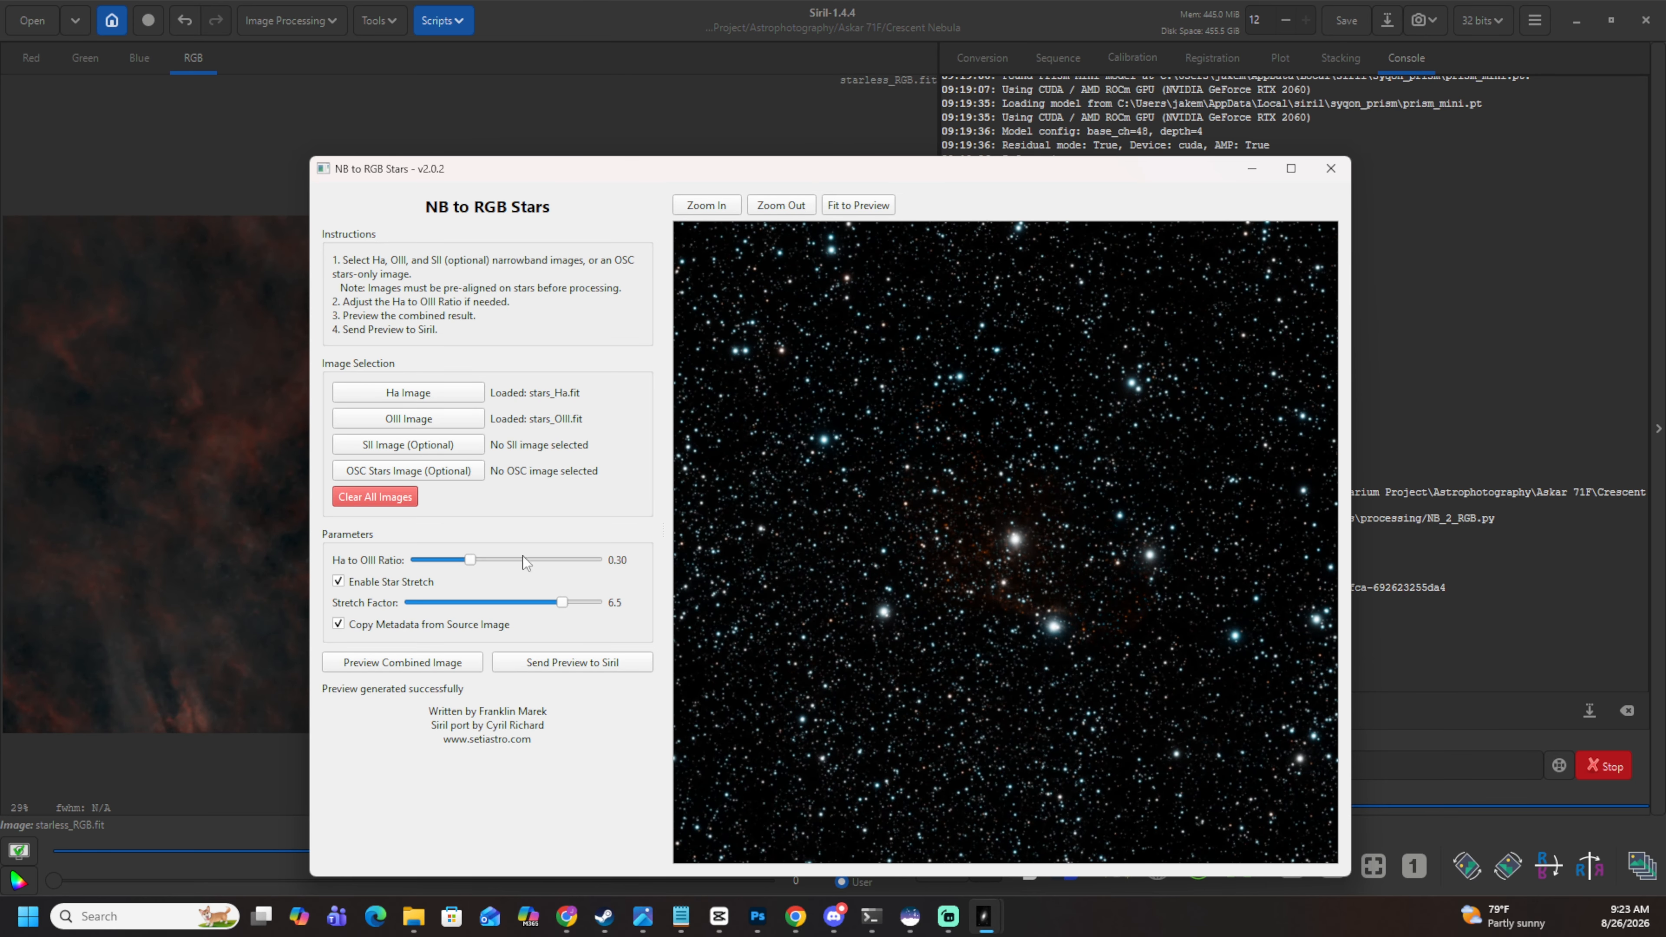
# Set the star stretch factor to 5.5 and regenerate the combined preview.
pyautogui.moveTo(562, 611); pyautogui.dragTo(546, 610)
pyautogui.click(402, 662)
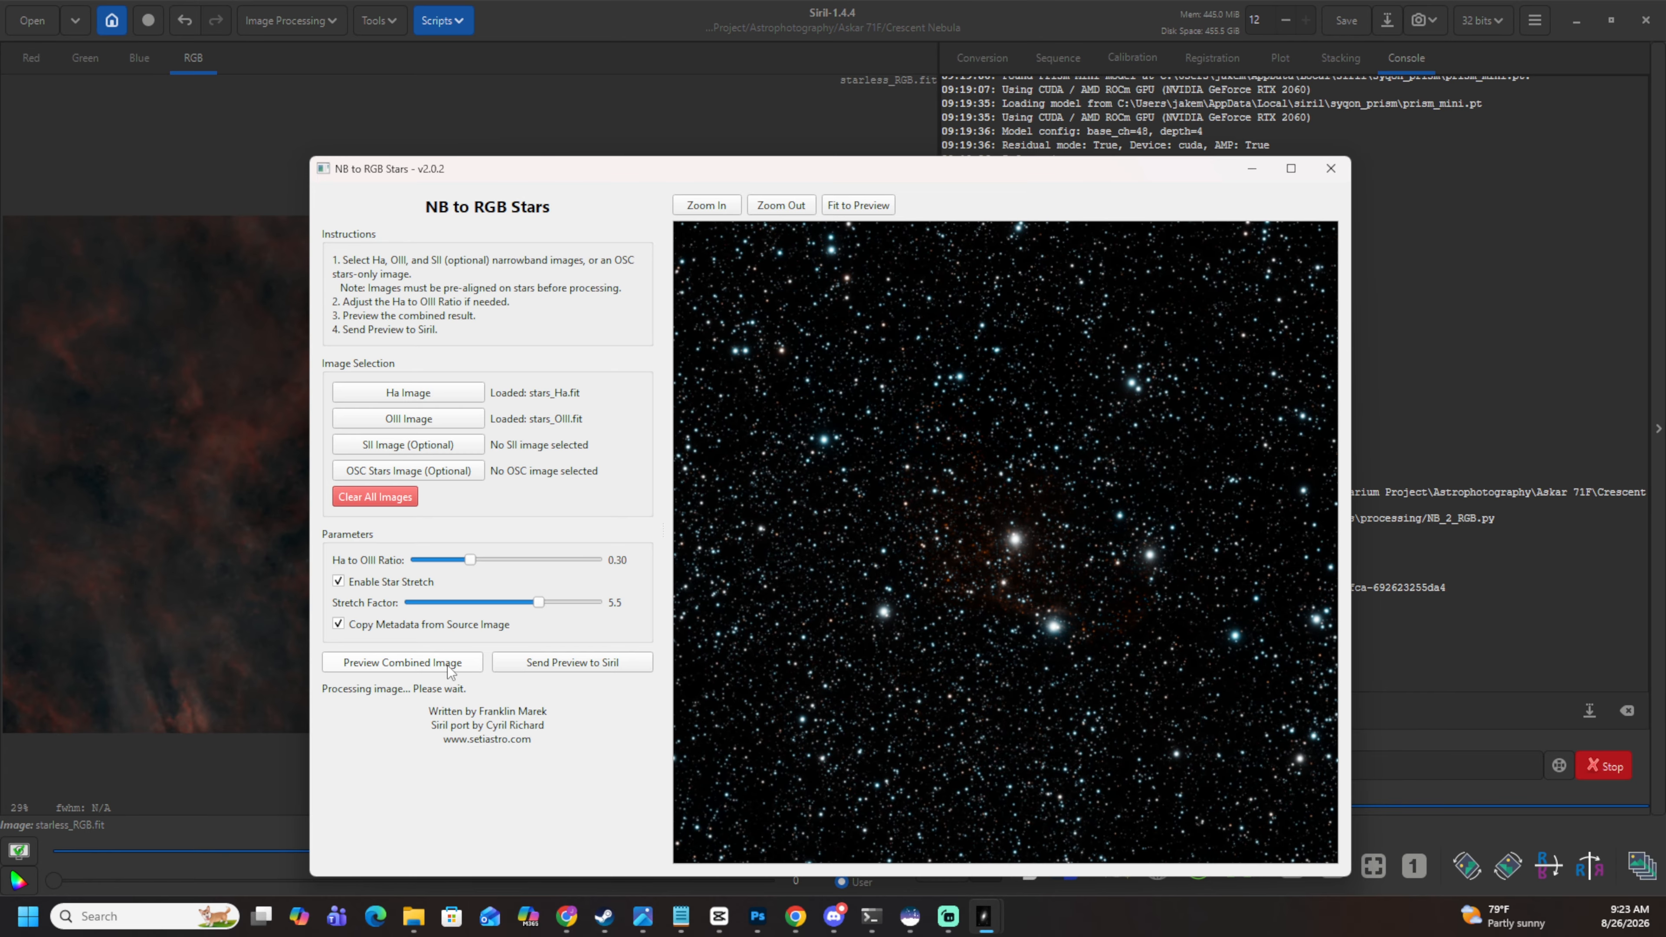
pyautogui.scroll(-2, 1088, 425)
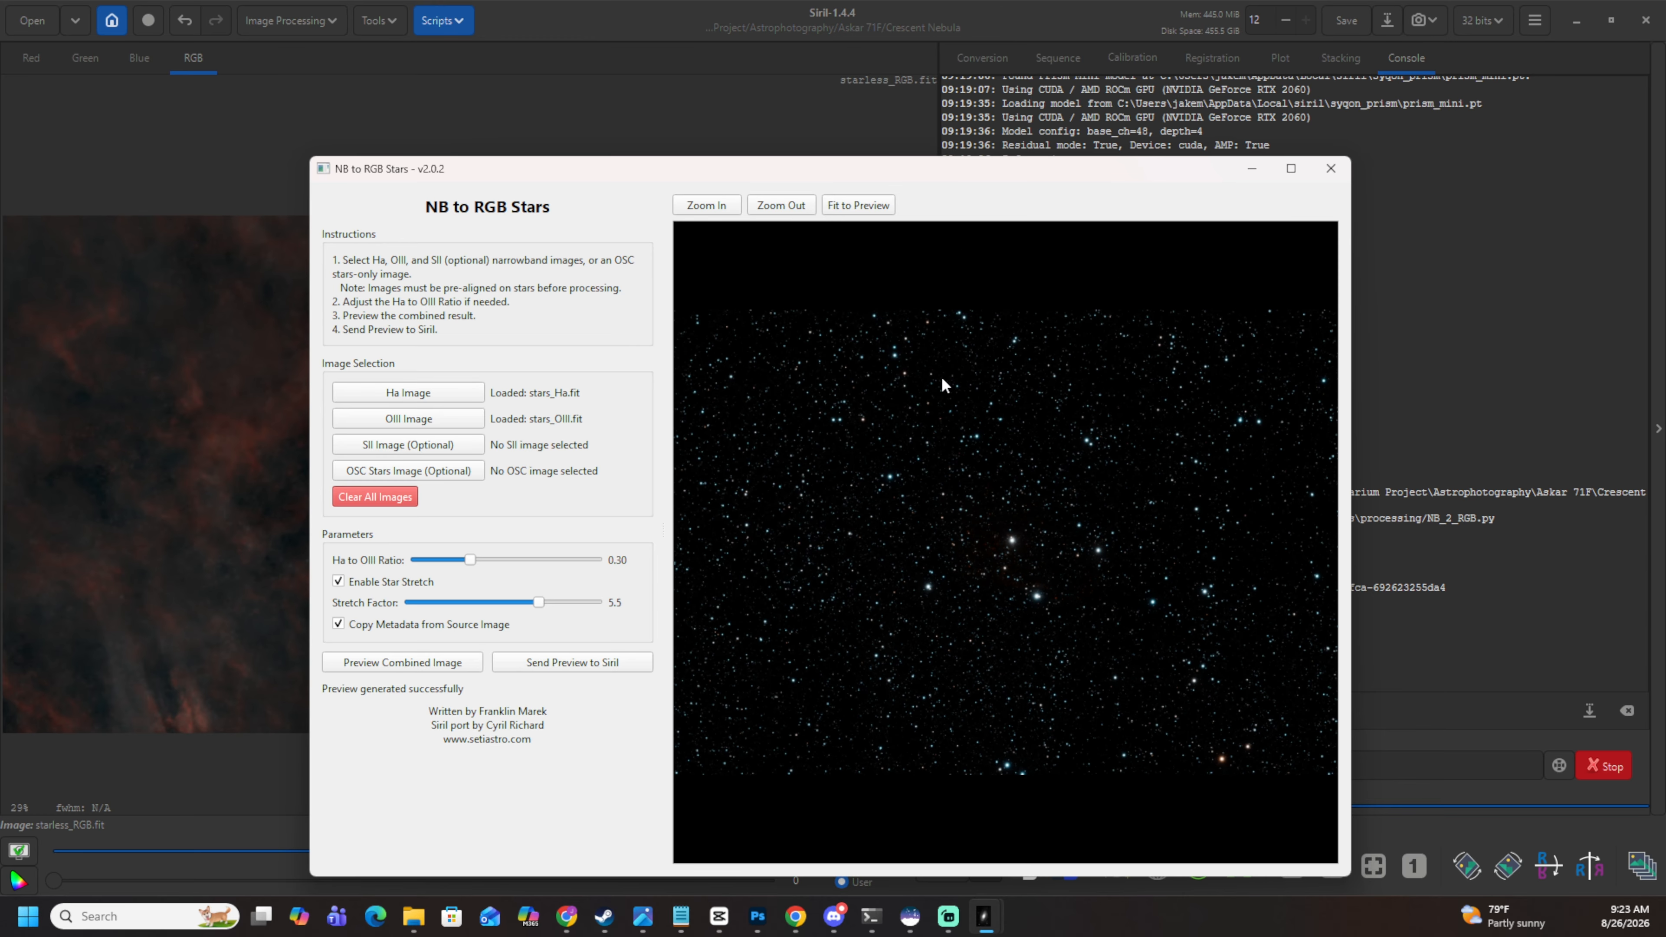
# Set the star stretch factor to 5.0 and the Ha to OIII ratio to 0.25, then send the regenerated preview to Siril.
pyautogui.moveTo(531, 604); pyautogui.dragTo(529, 610)
pyautogui.click(453, 663)
pyautogui.moveTo(470, 562); pyautogui.dragTo(460, 567)
pyautogui.click(446, 666)
pyautogui.click(576, 663)
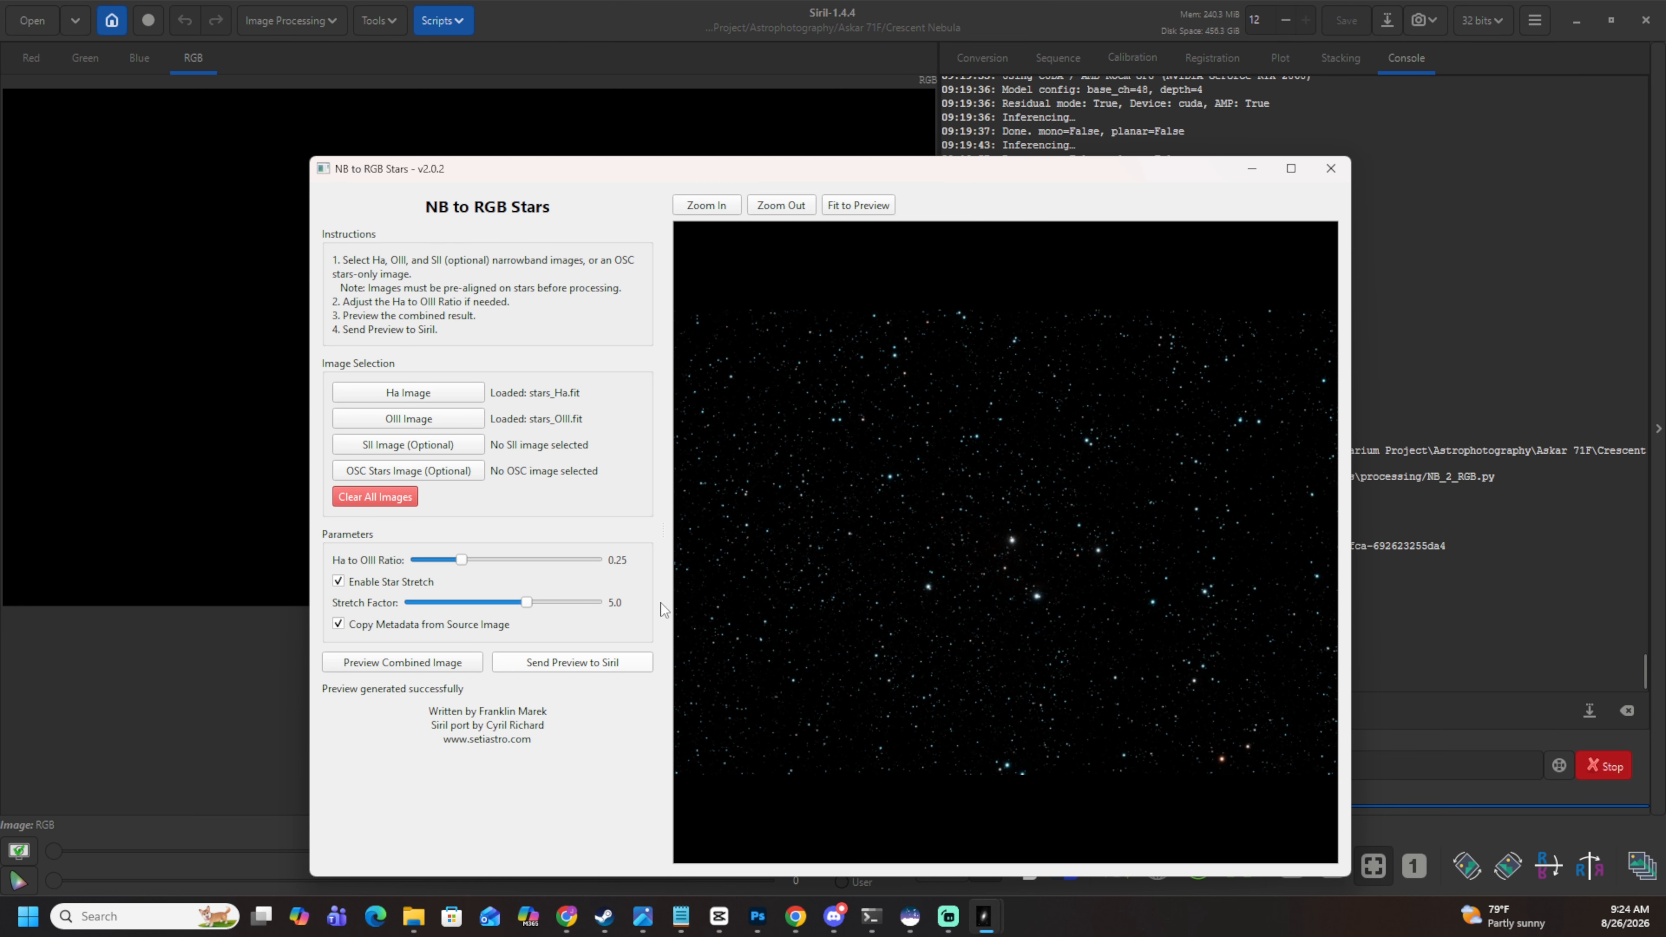
pyautogui.click(1330, 169)
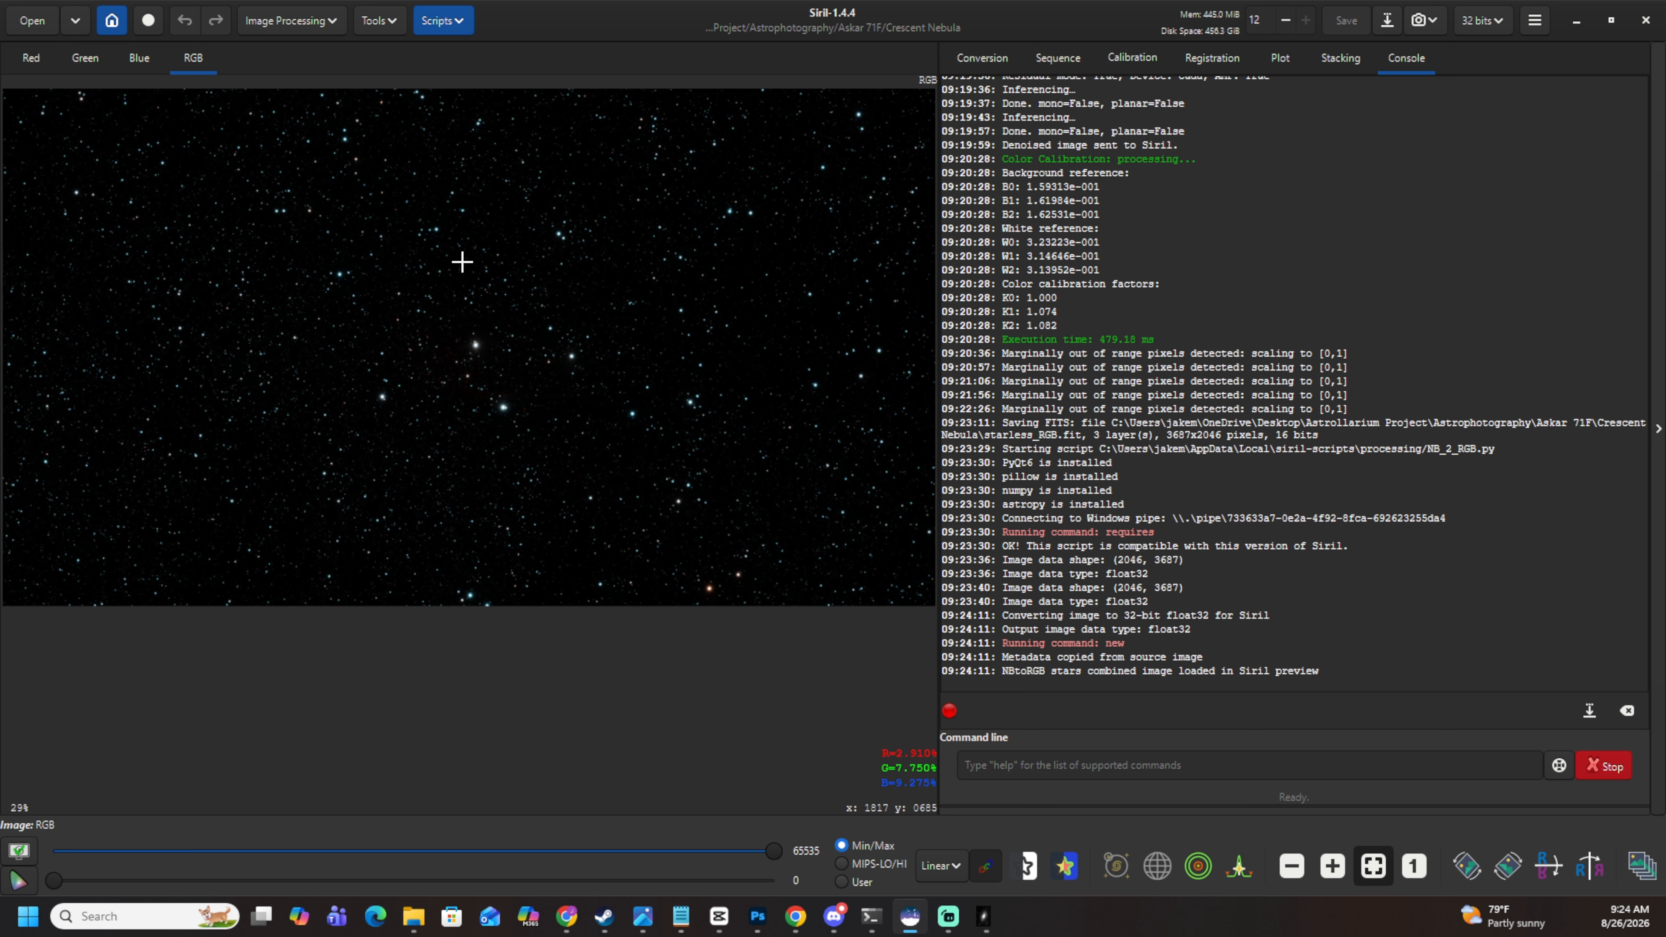
# Reduce the global colour saturation of the RGB star image by an amount of about -0.51.
pyautogui.click(287, 23)
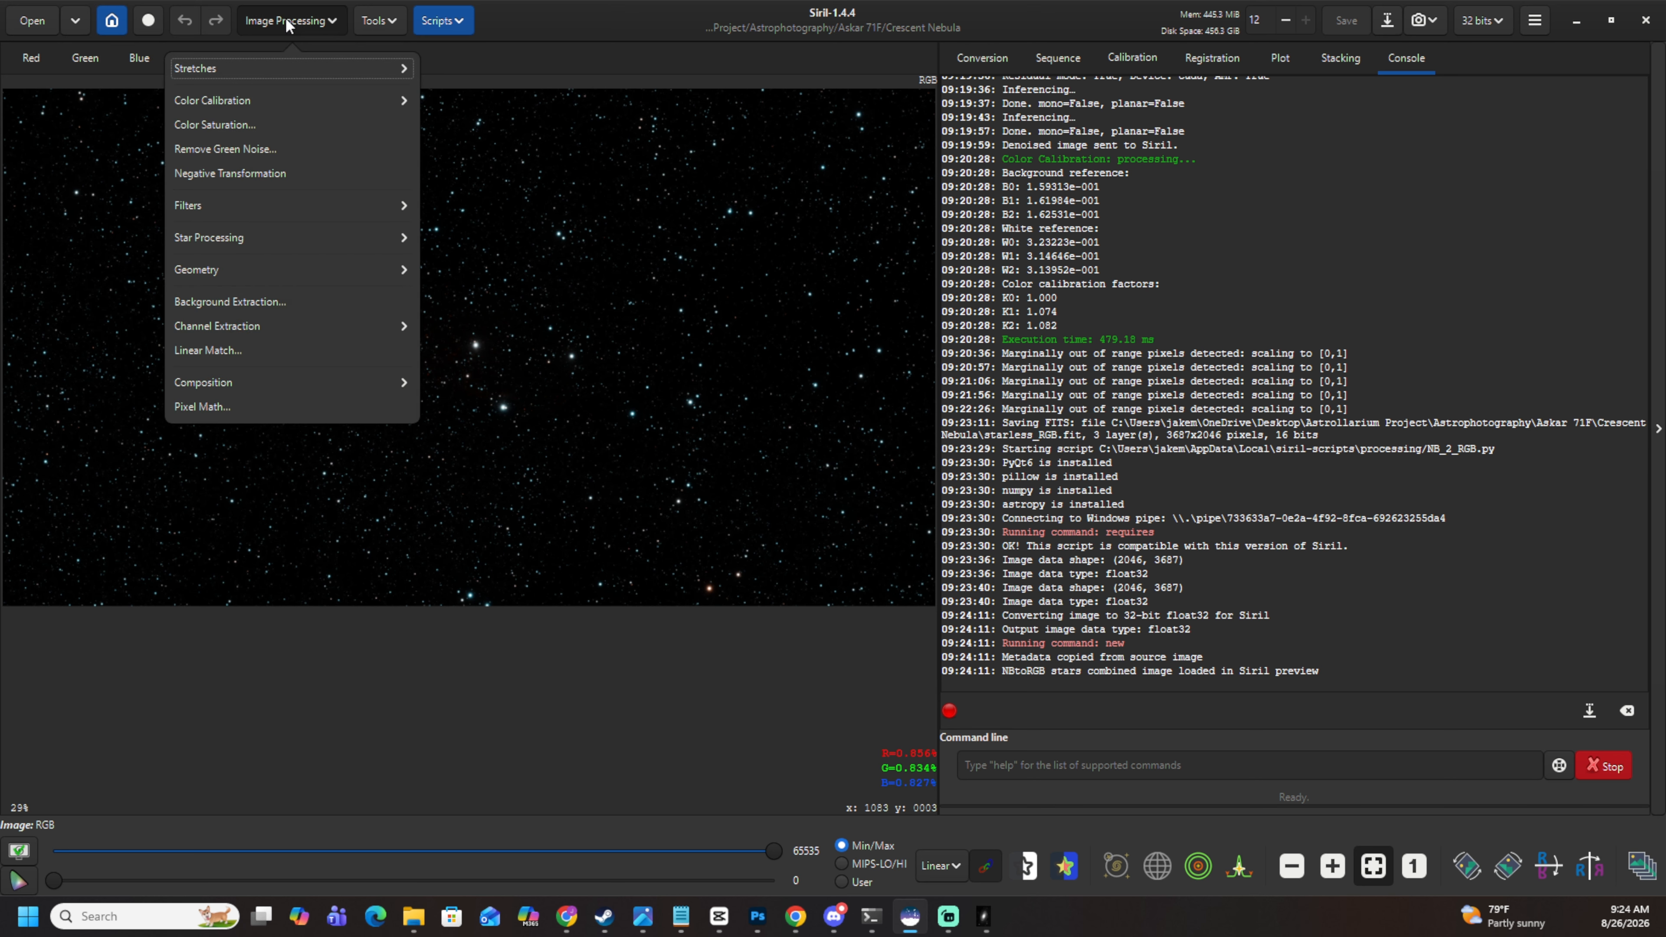
pyautogui.click(244, 125)
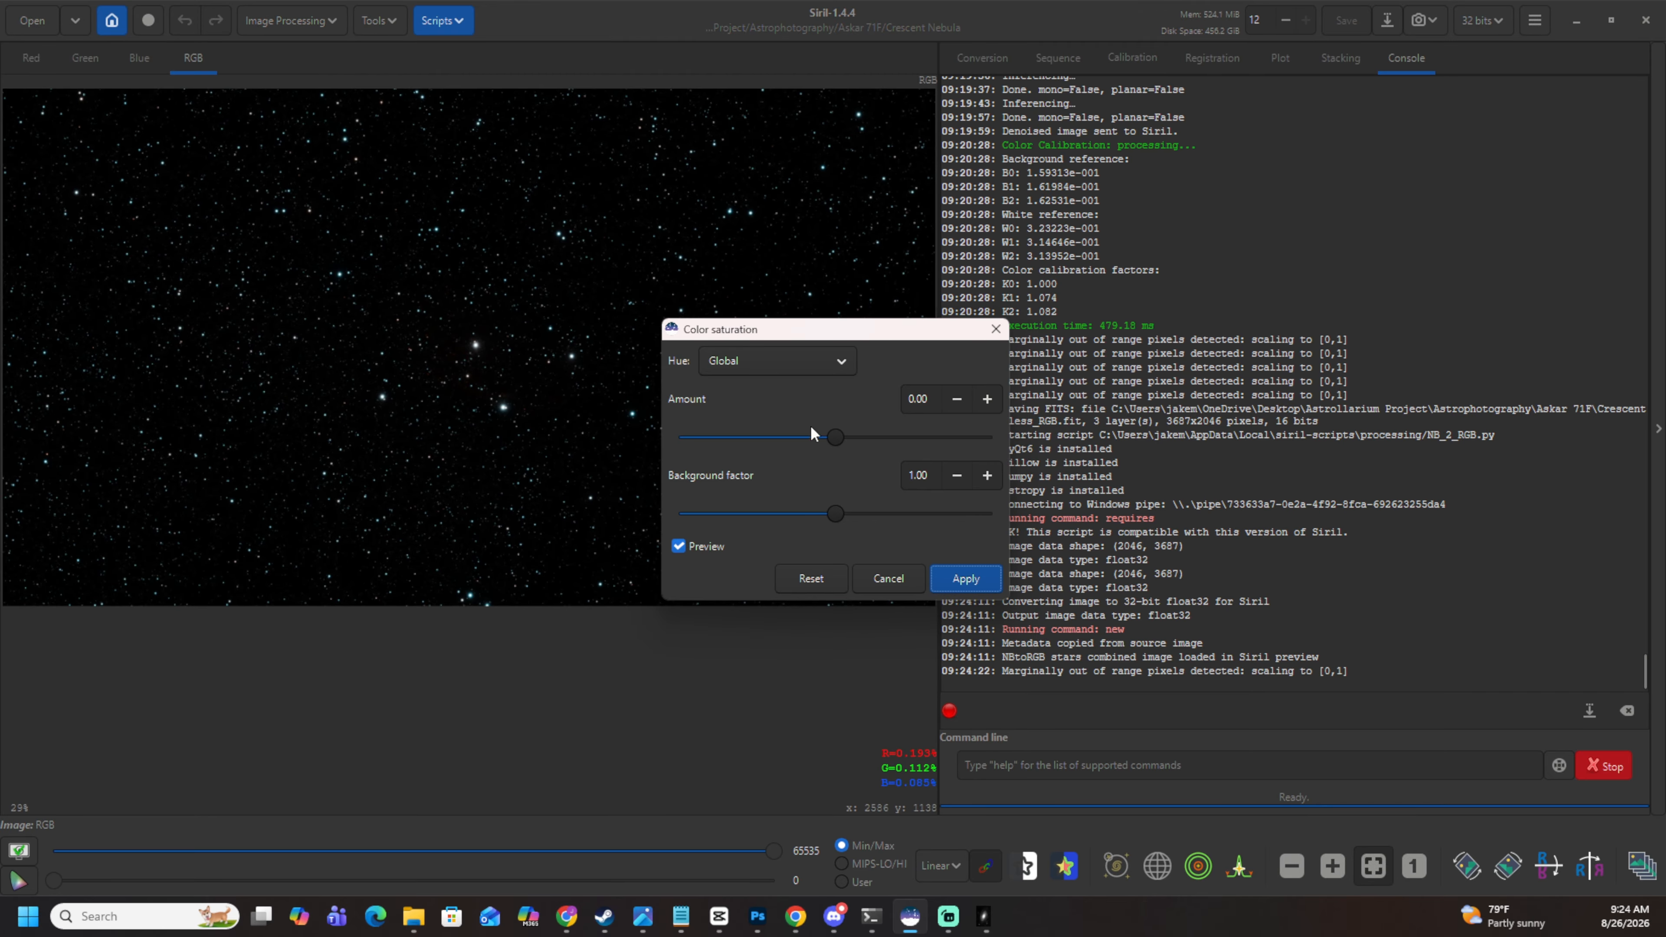
pyautogui.moveTo(833, 436); pyautogui.dragTo(766, 440)
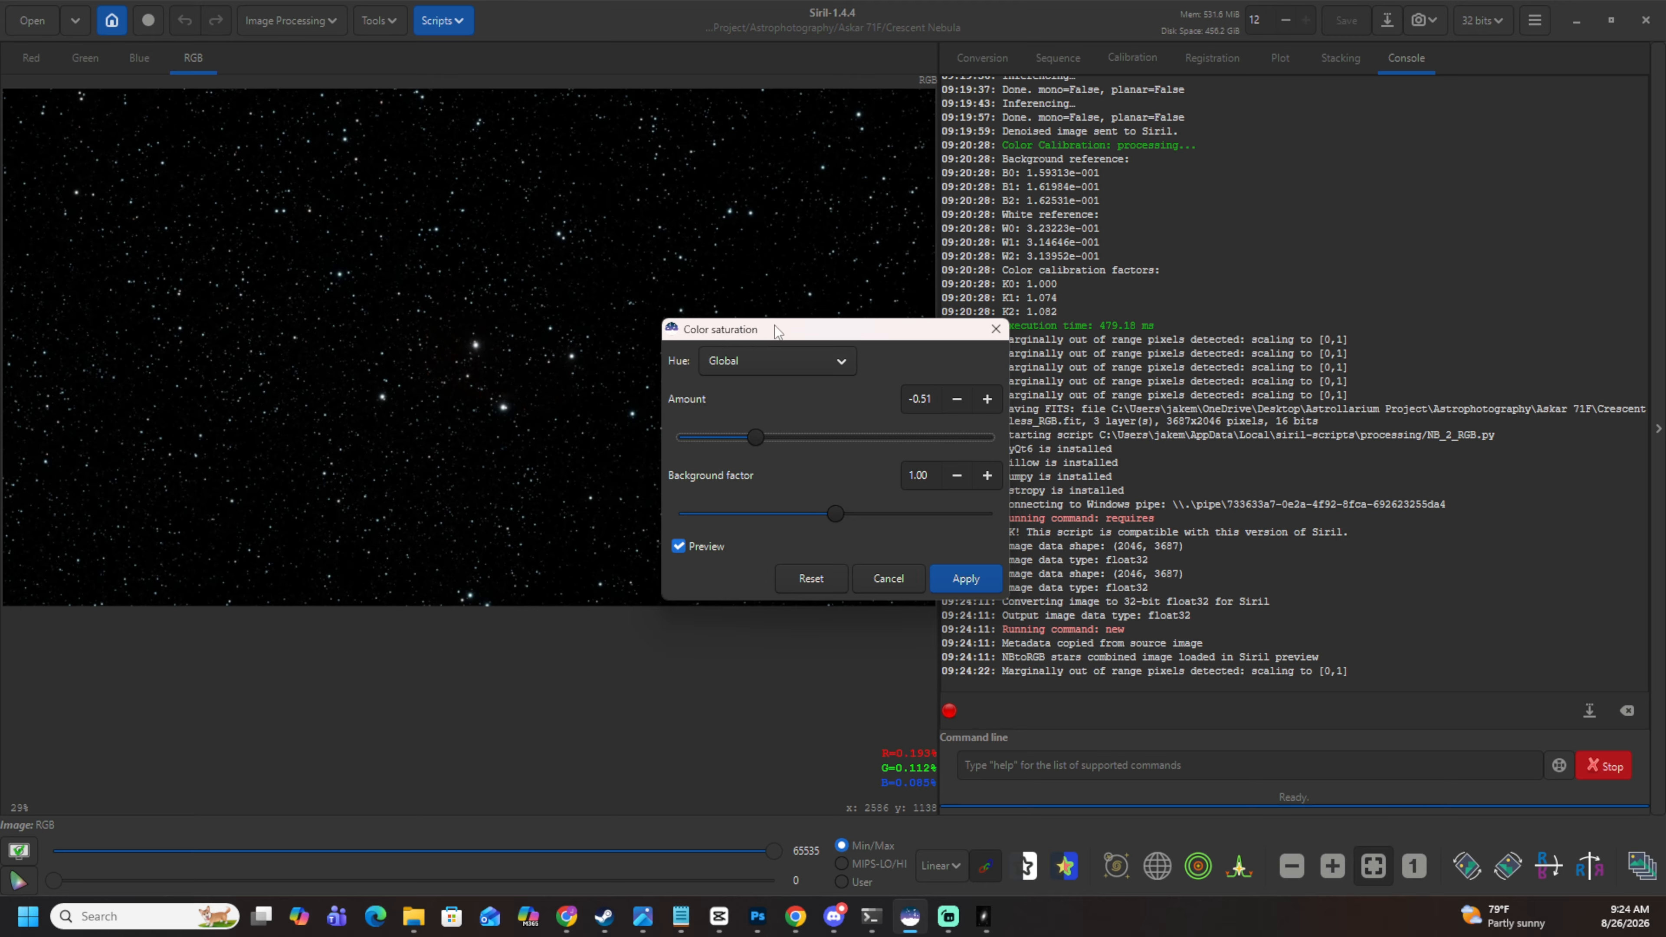
pyautogui.moveTo(776, 332); pyautogui.dragTo(1027, 287)
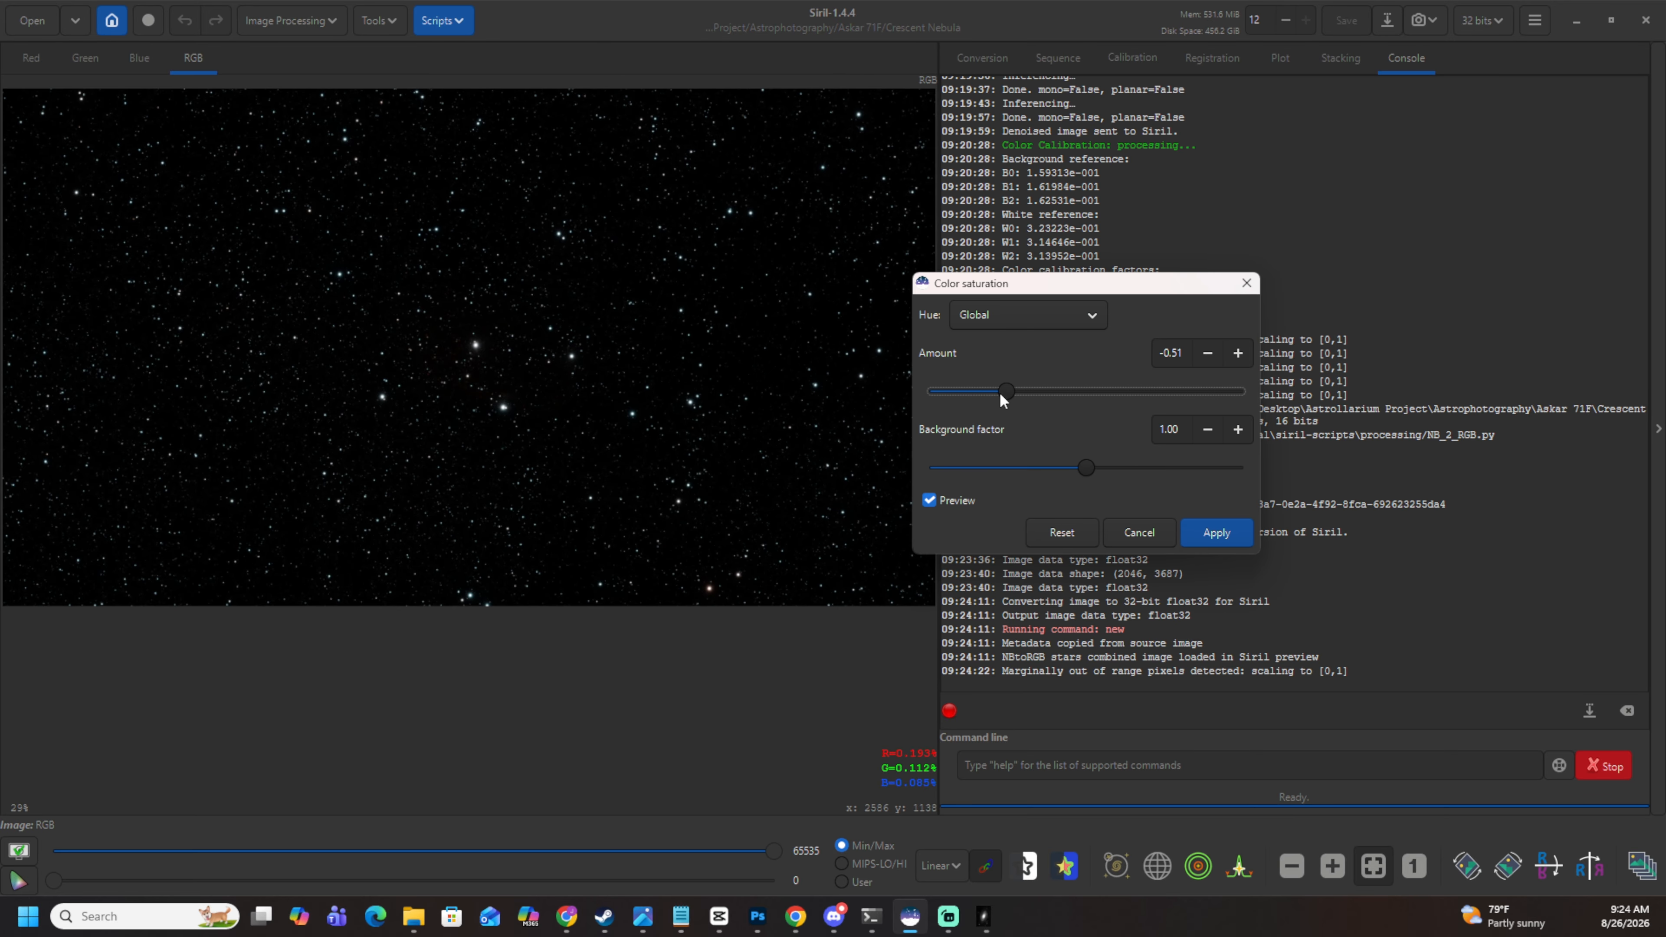
pyautogui.moveTo(1001, 394); pyautogui.dragTo(1003, 392)
pyautogui.click(1245, 537)
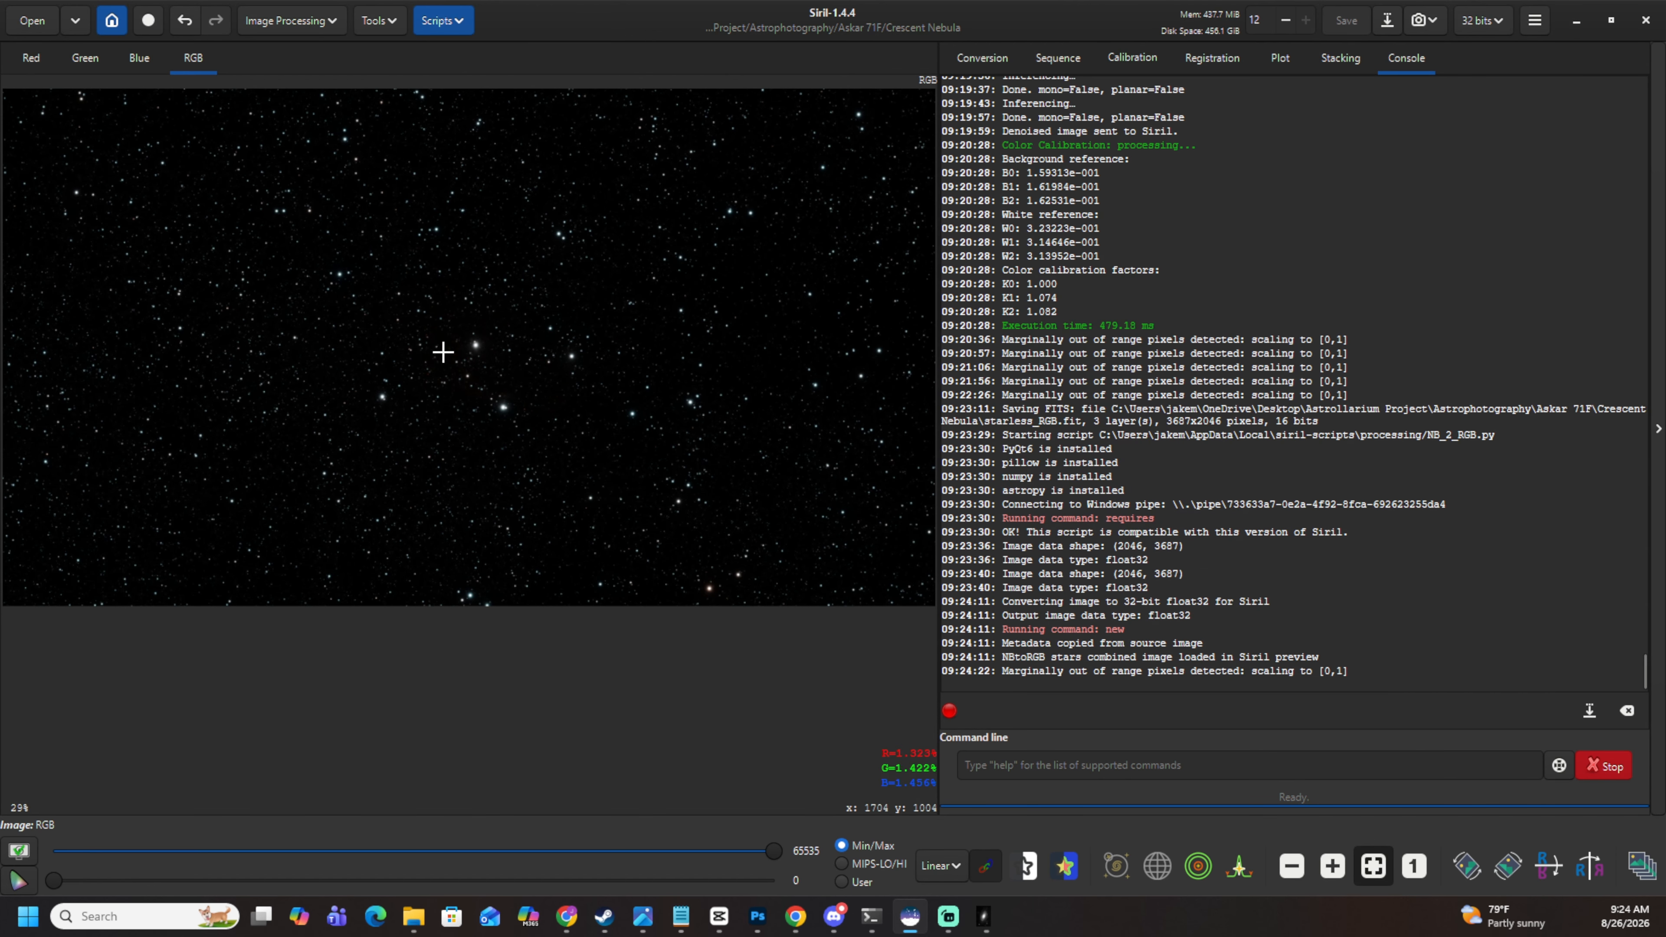
# Remove green noise from the star image with Average Neutral protection and lightness preserved.
pyautogui.click(284, 18)
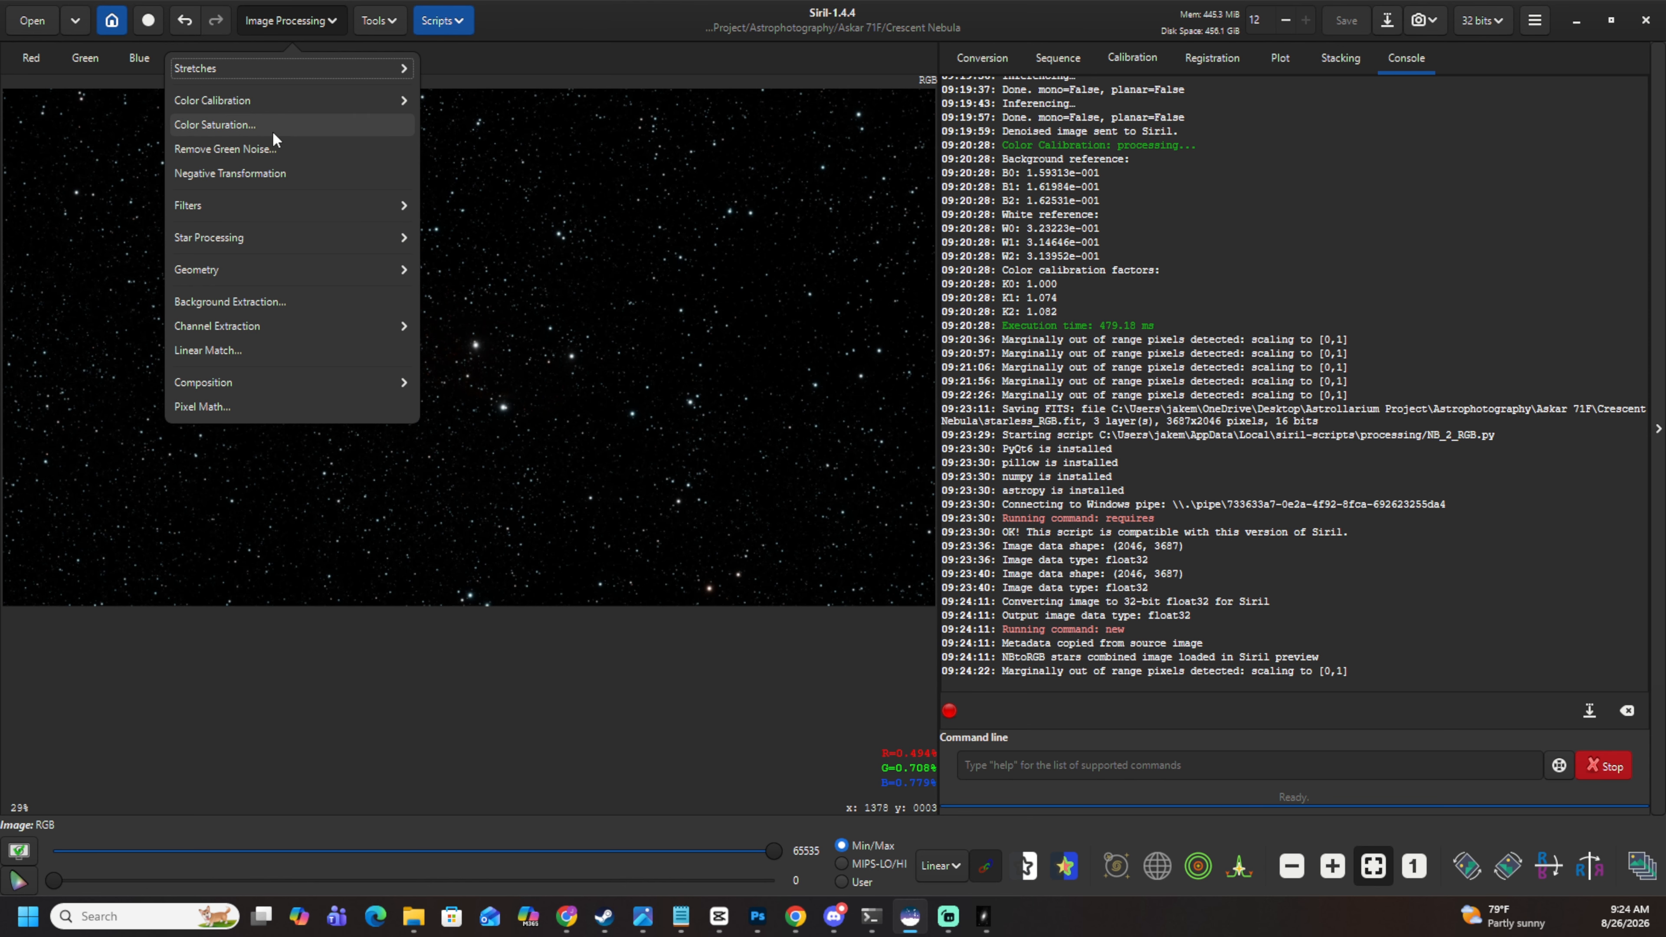
pyautogui.click(274, 150)
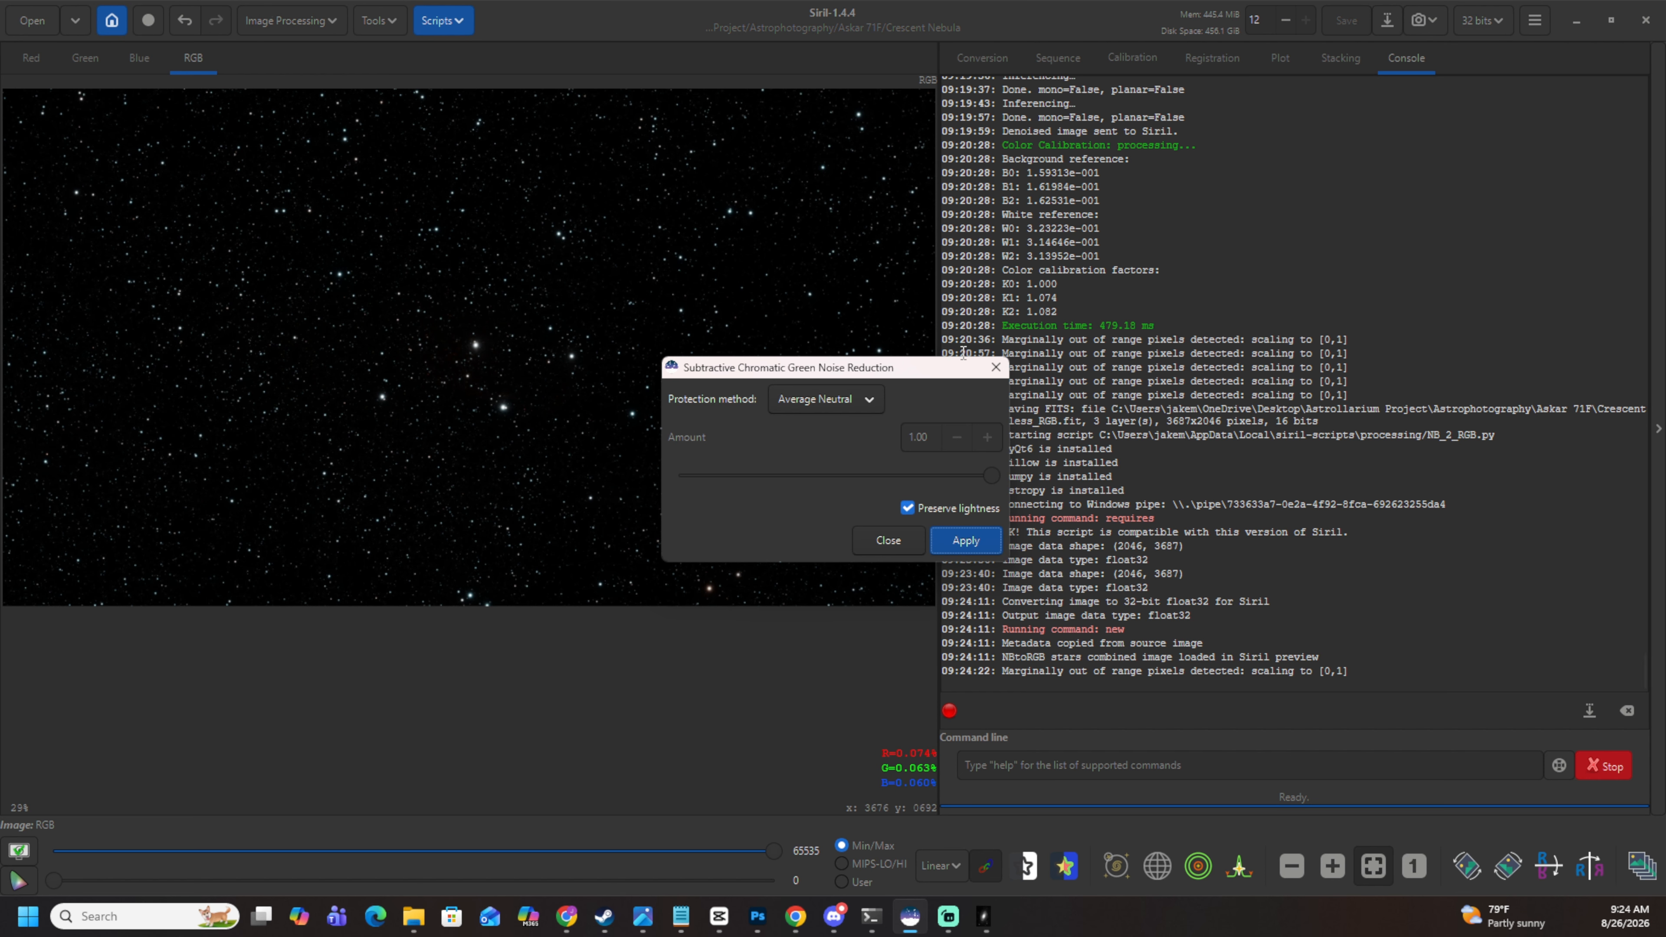
pyautogui.click(966, 542)
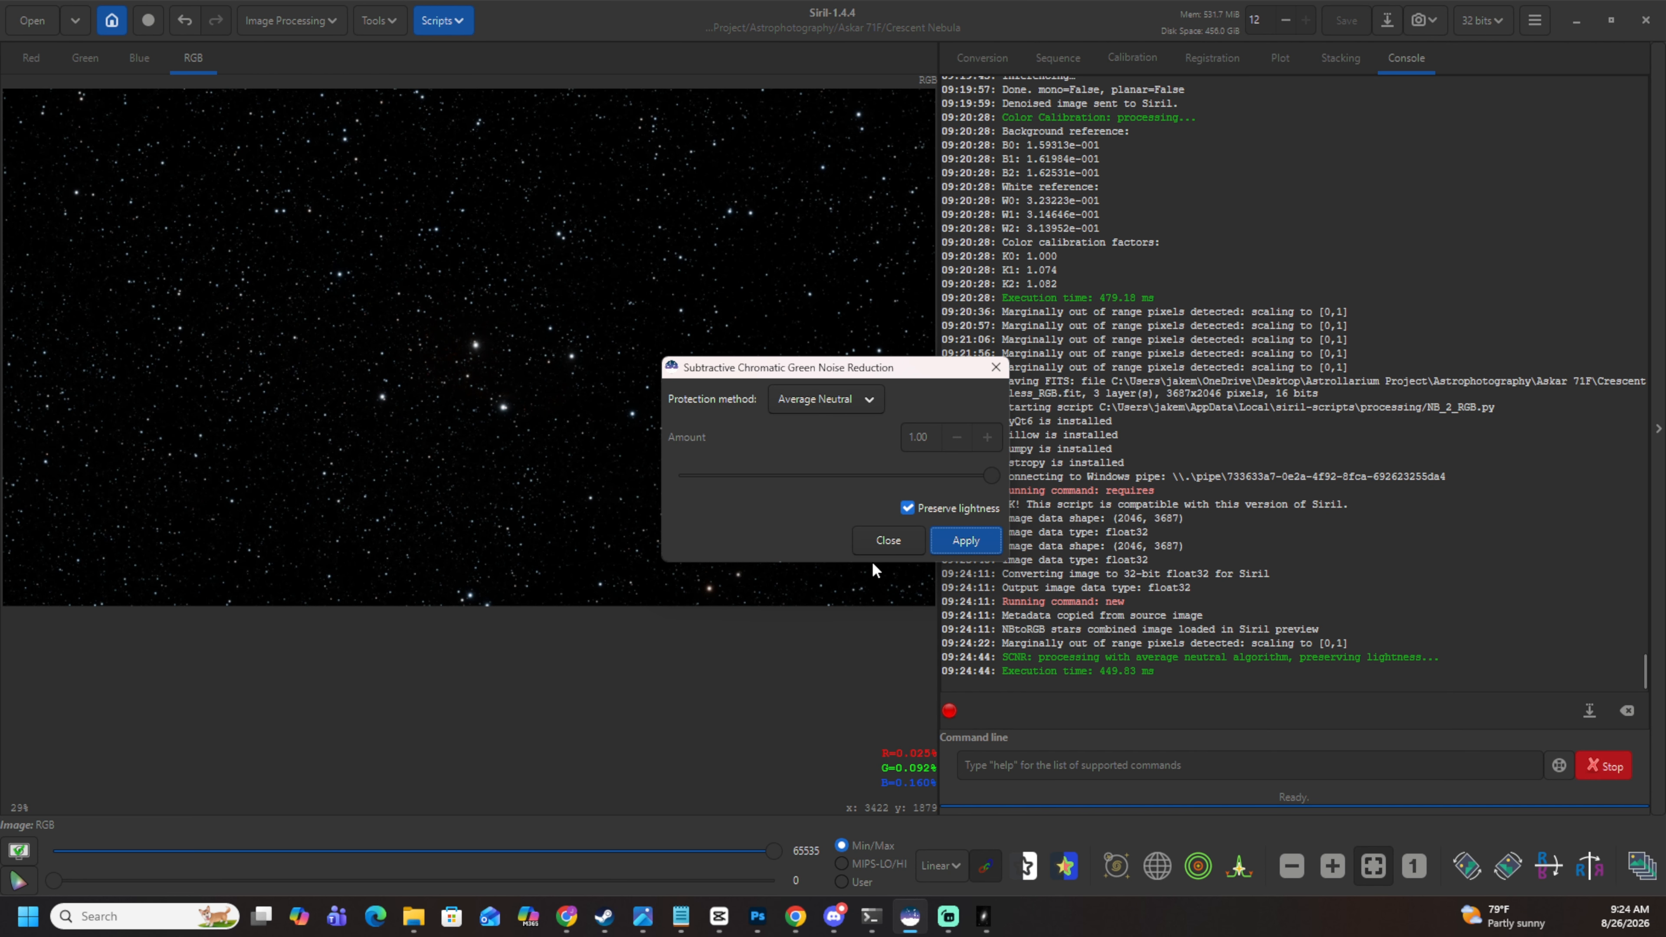
pyautogui.click(885, 541)
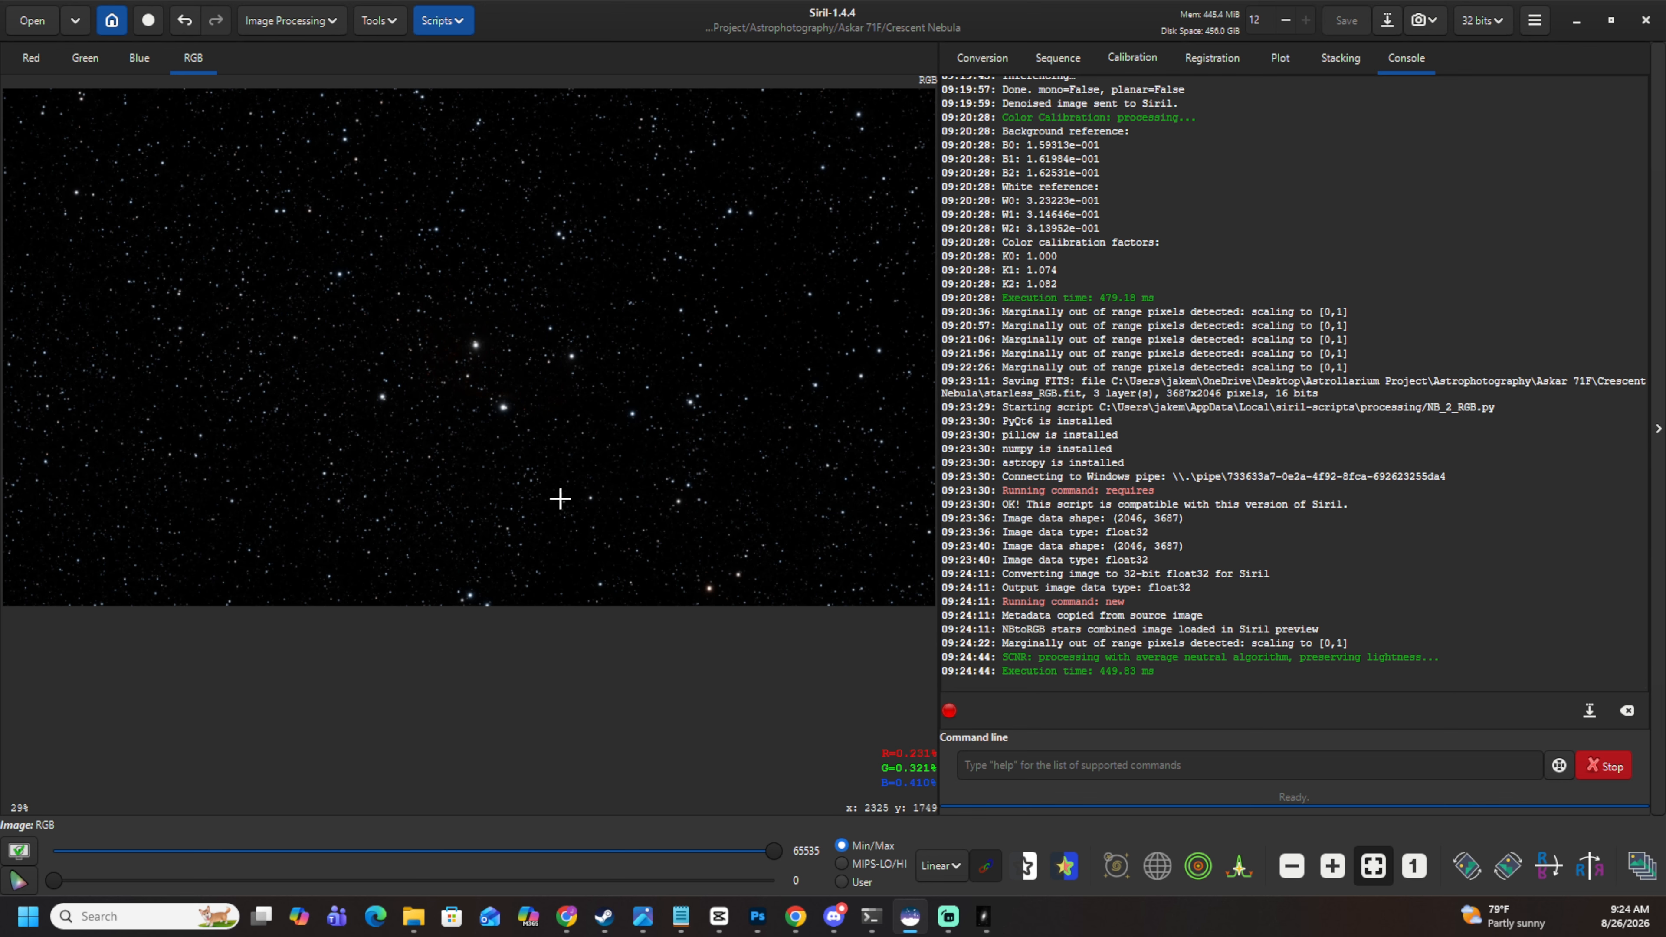
# Examine the star colours across the corrected image, both close up and at full frame.
pyautogui.scroll(3, 433, 262)
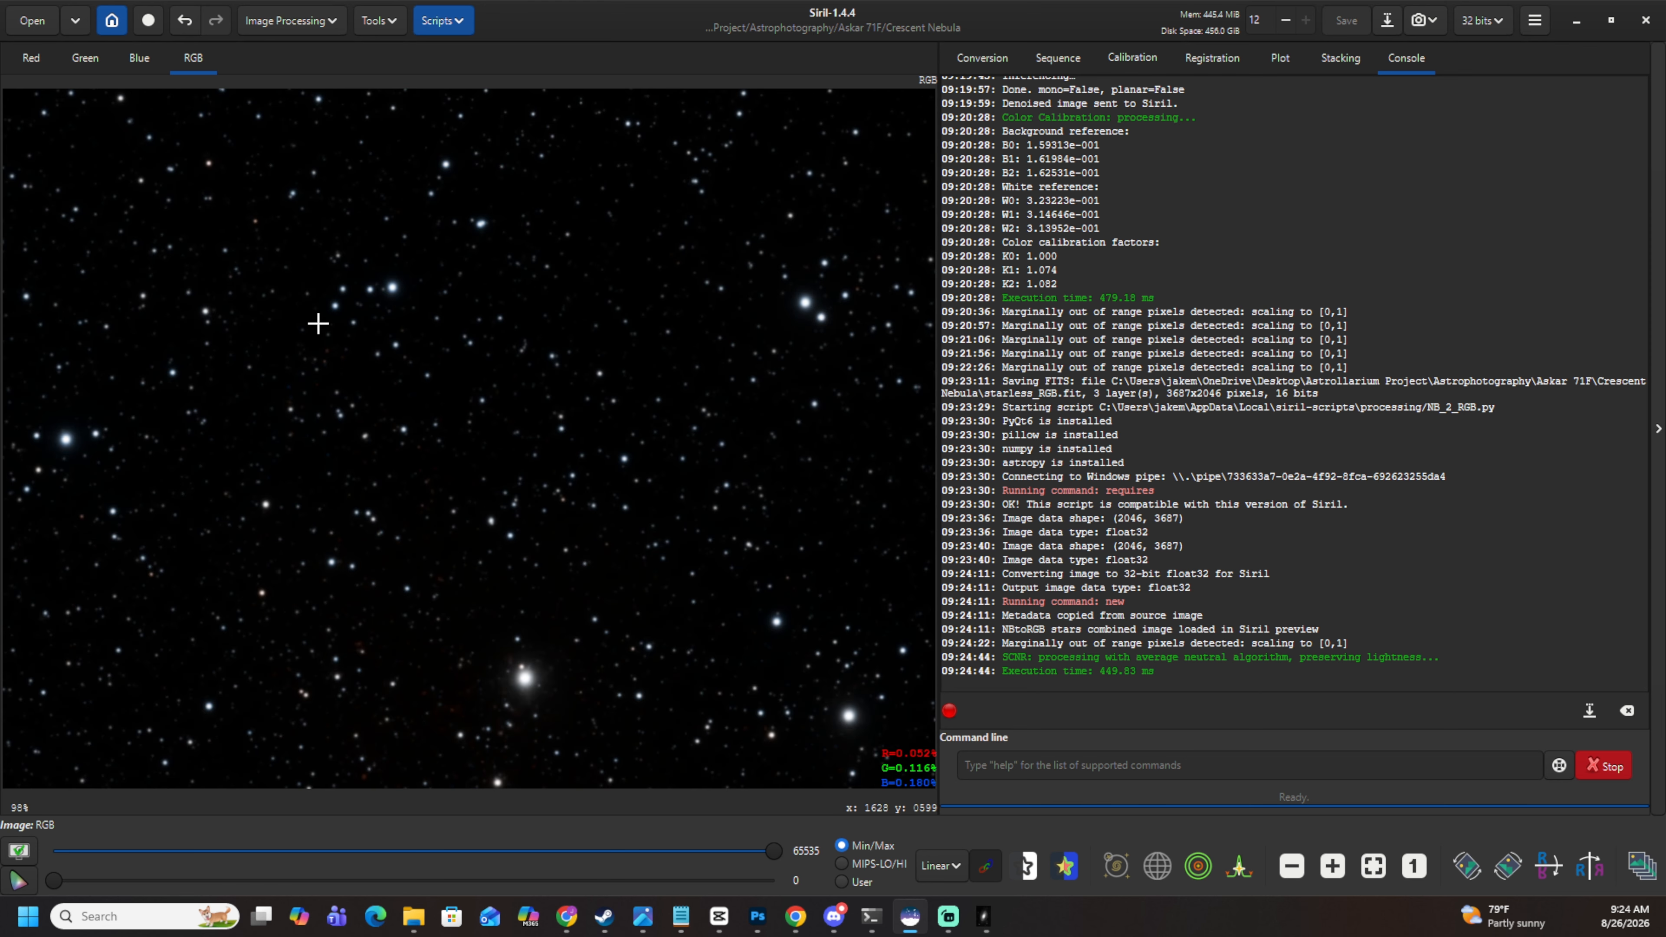
pyautogui.scroll(-2, 401, 386)
pyautogui.scroll(3, 666, 731)
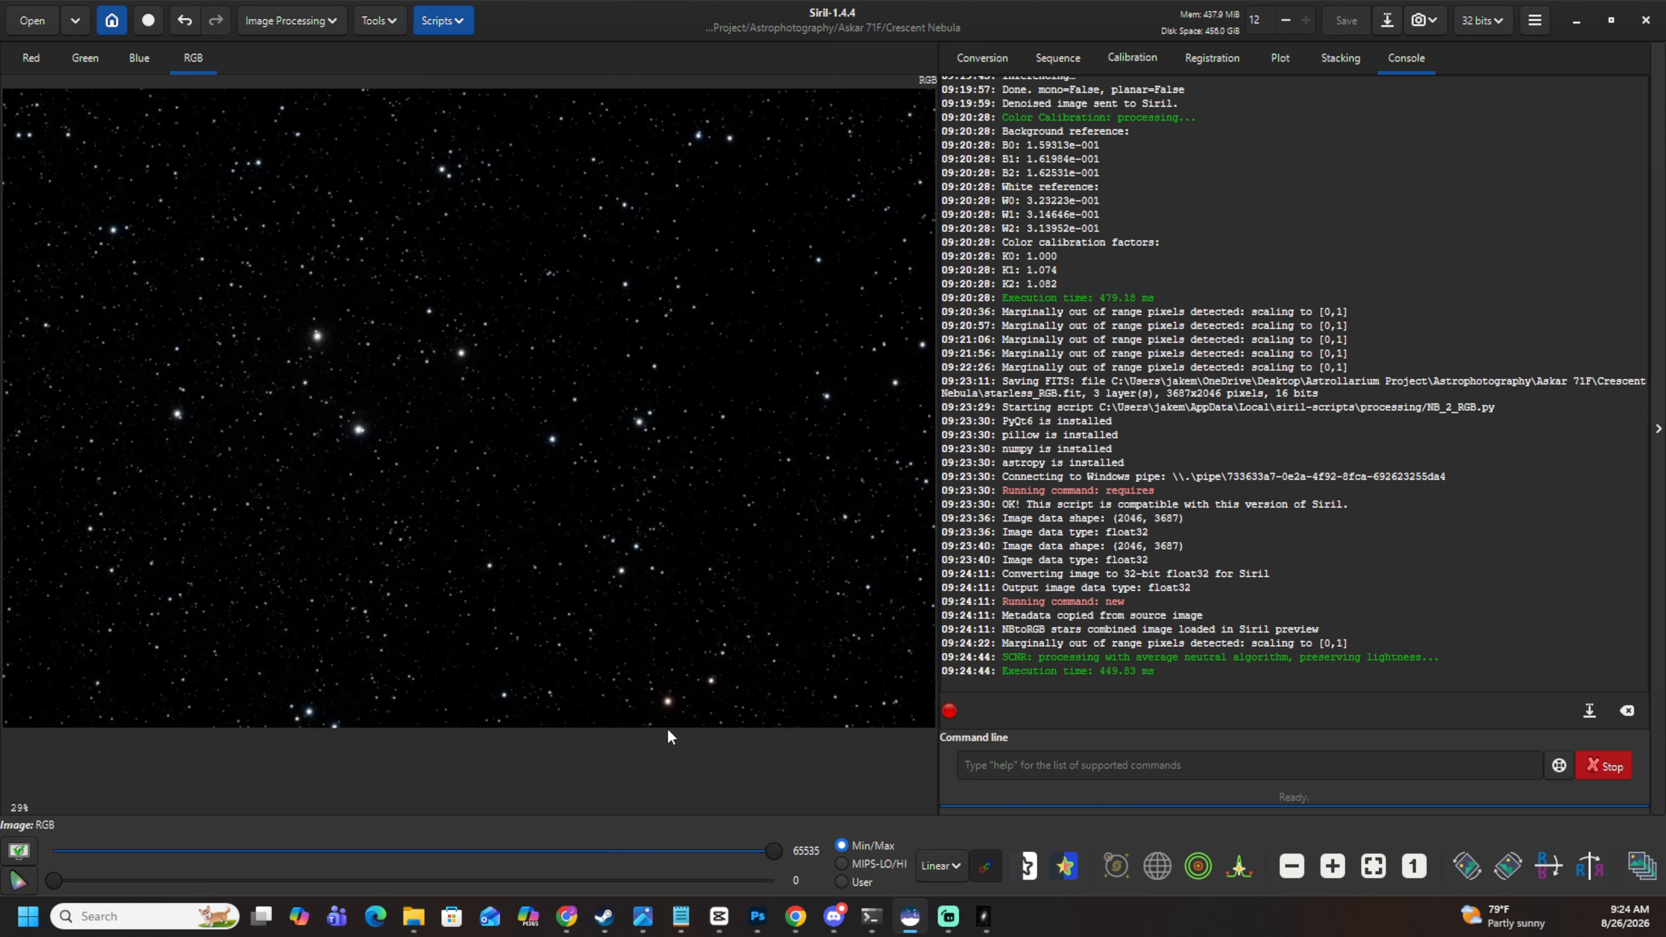
pyautogui.scroll(-4, 787, 577)
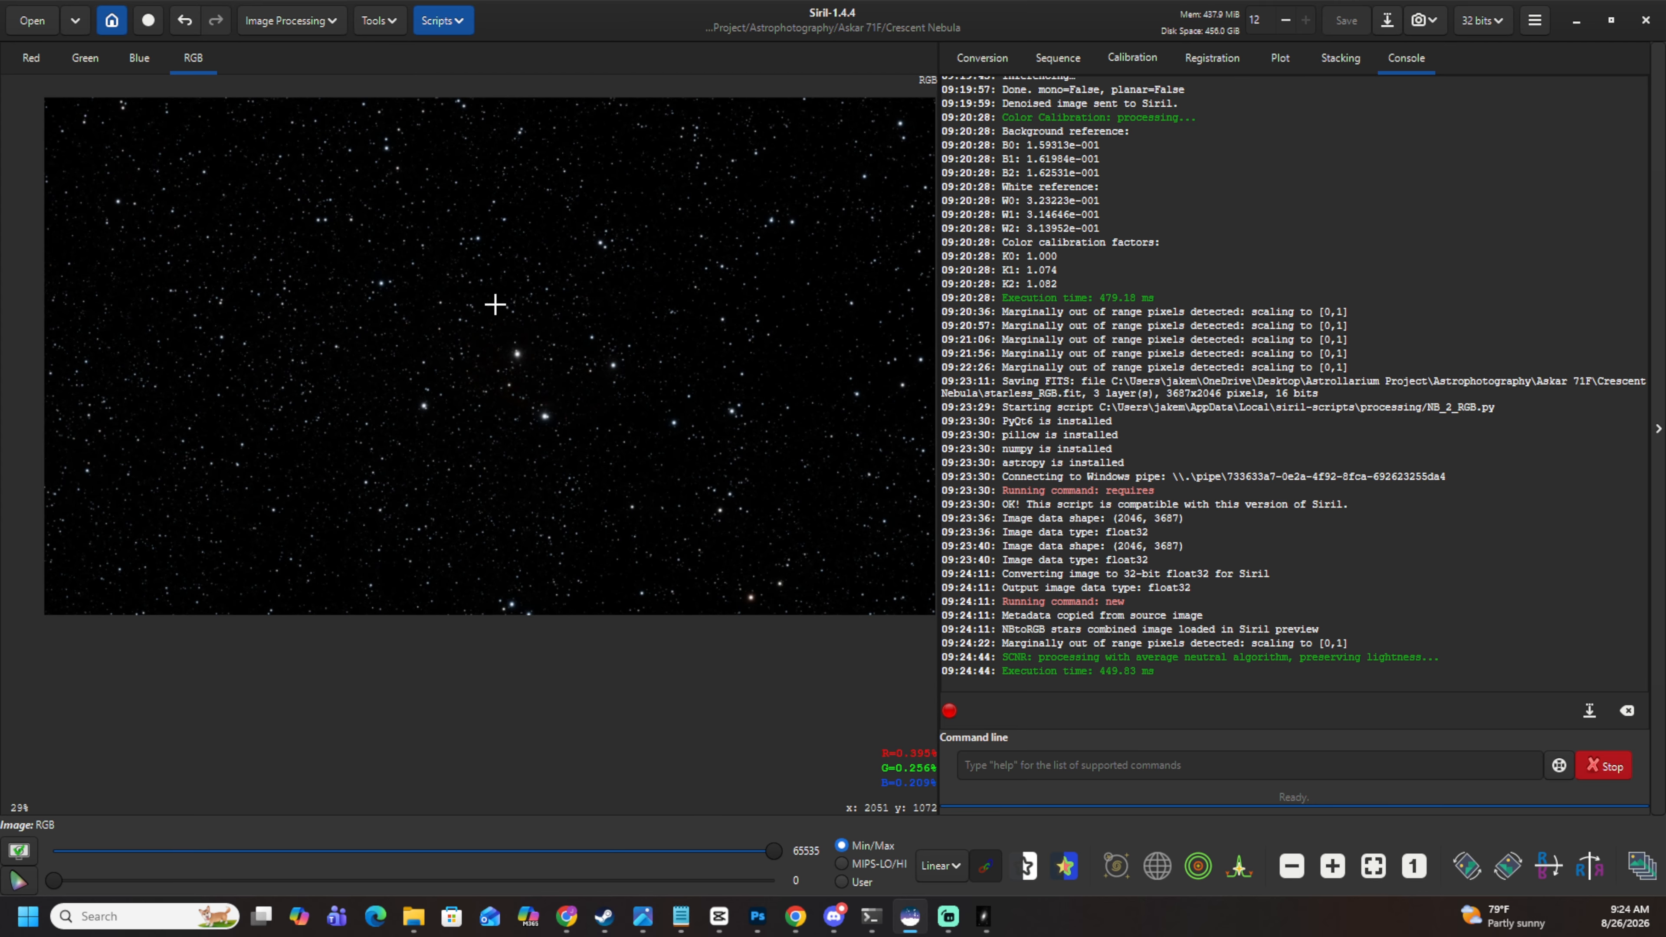
pyautogui.scroll(-3, 368, 364)
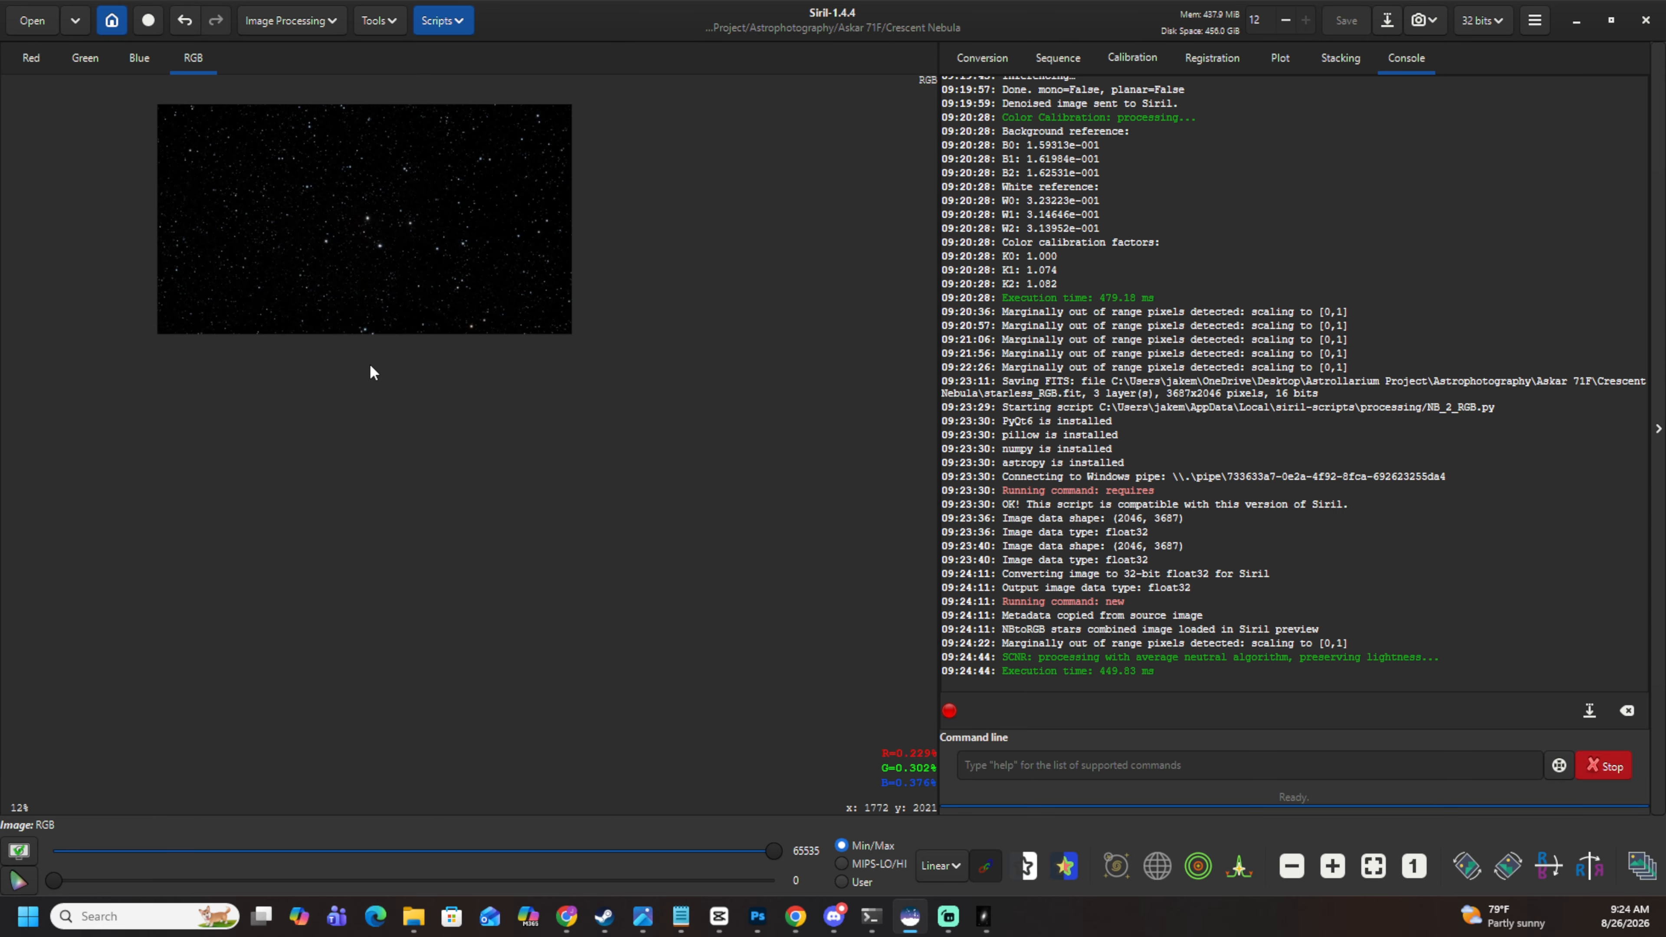
pyautogui.scroll(-1, 357, 335)
pyautogui.scroll(3, 357, 335)
pyautogui.scroll(-2, 368, 327)
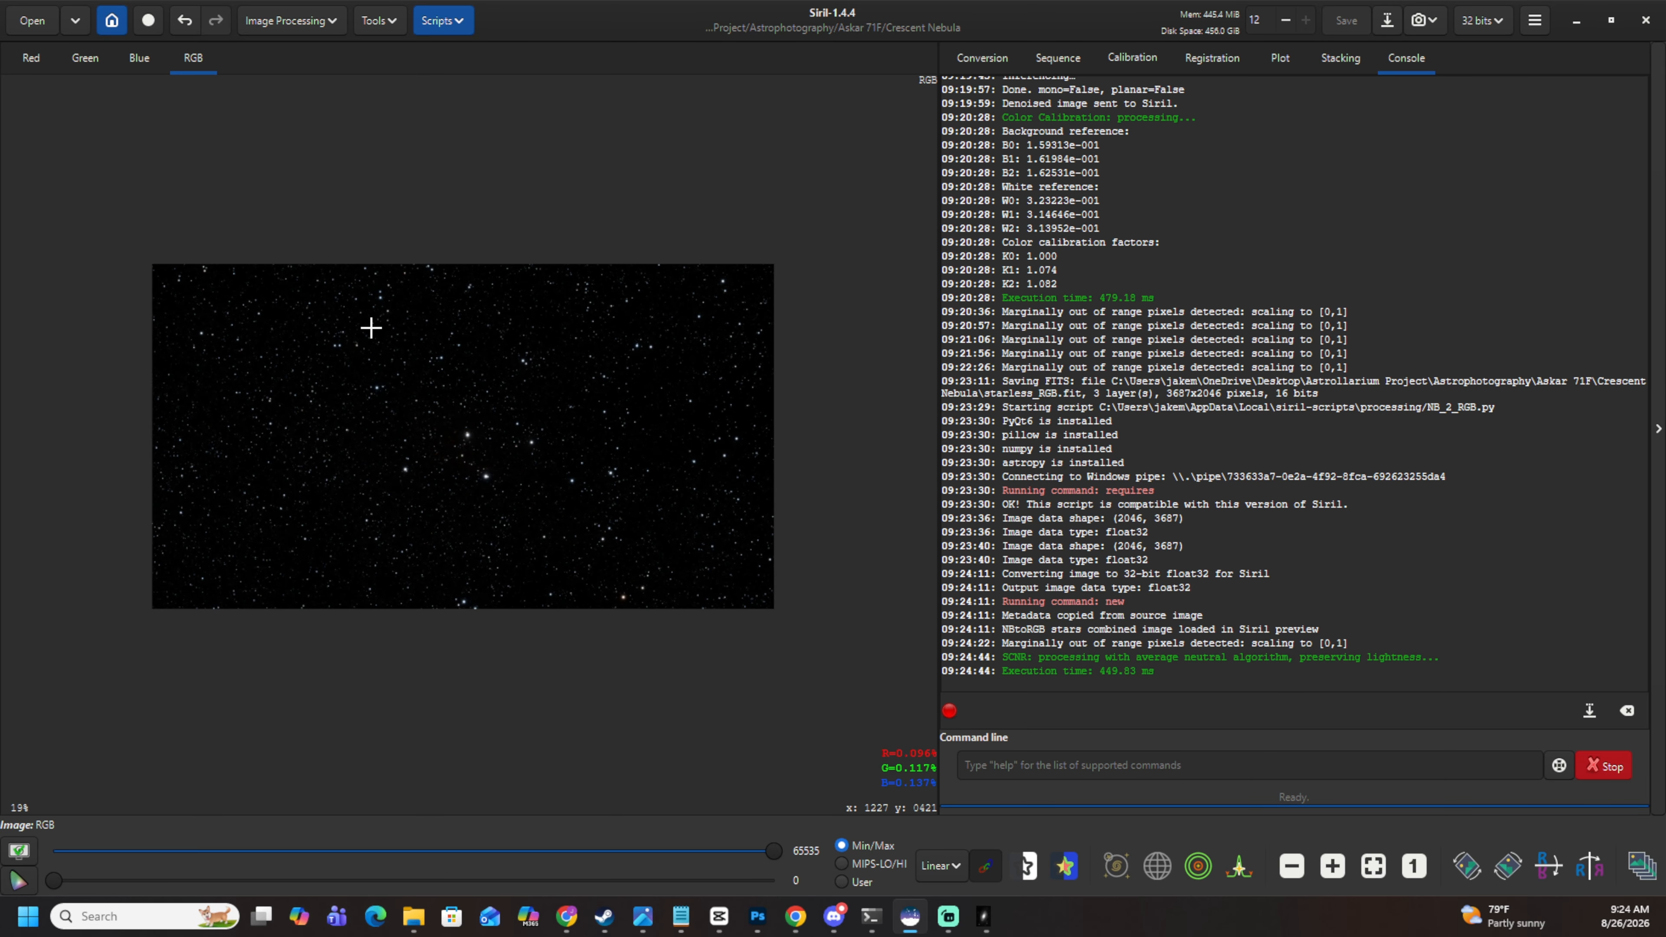
# Save the star image as stars_RGB.fit in the Crescent Nebula folder, as a 16-bit unsigned integer FITS file.
pyautogui.click(1387, 20)
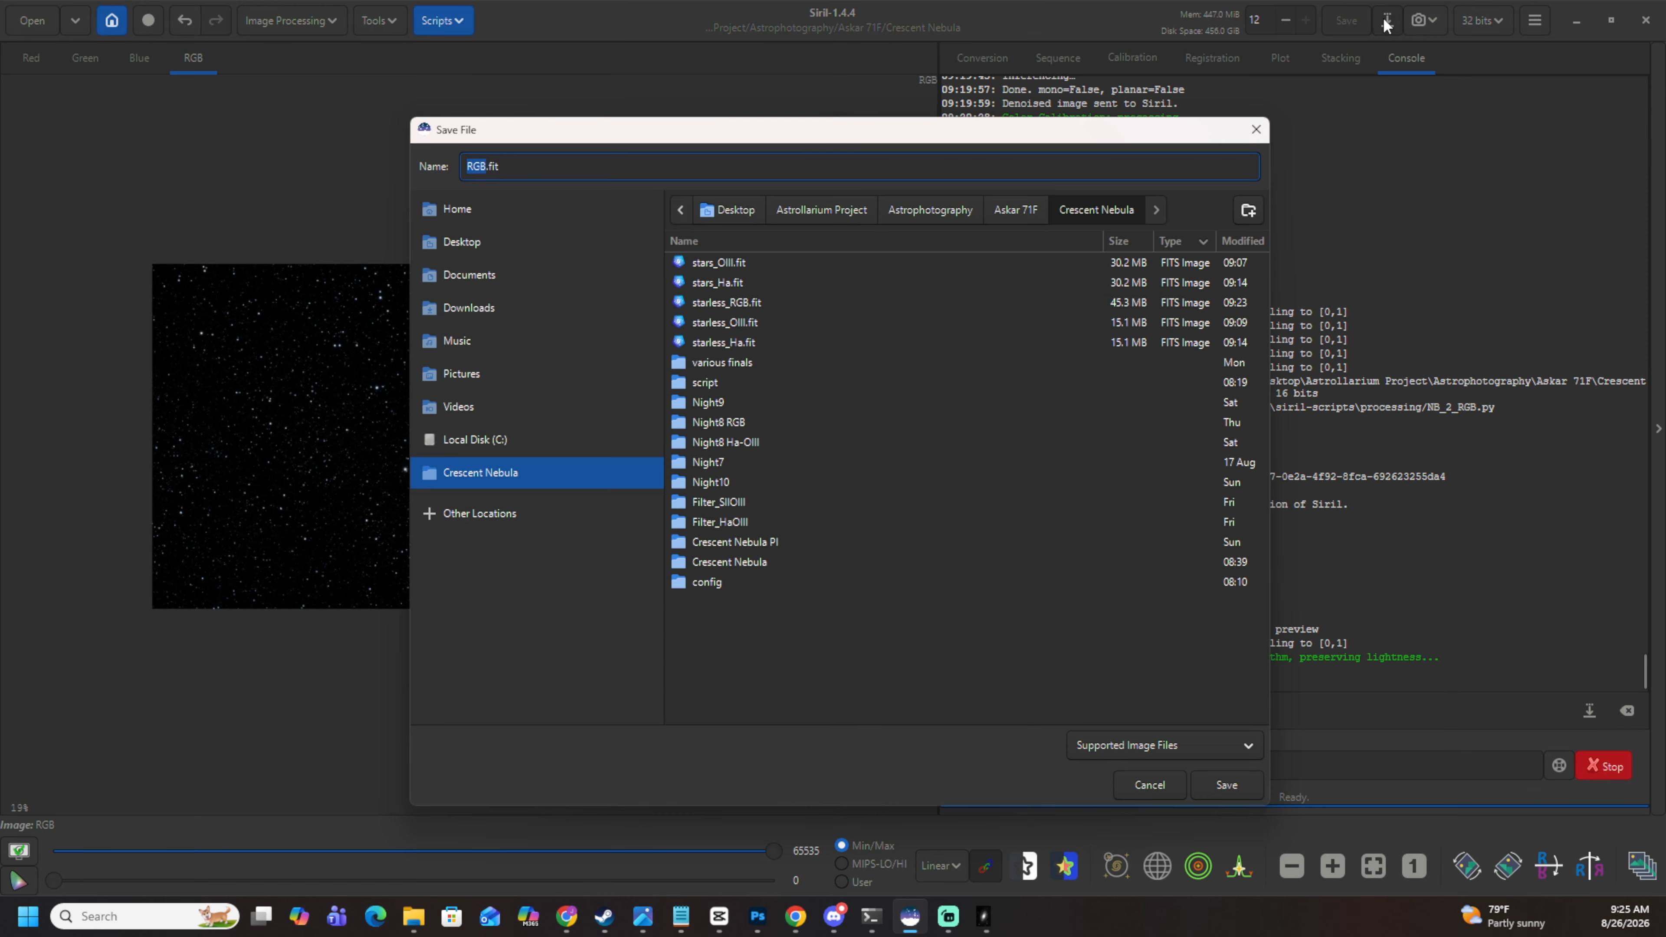
pyautogui.press('Home')
pyautogui.write('star')
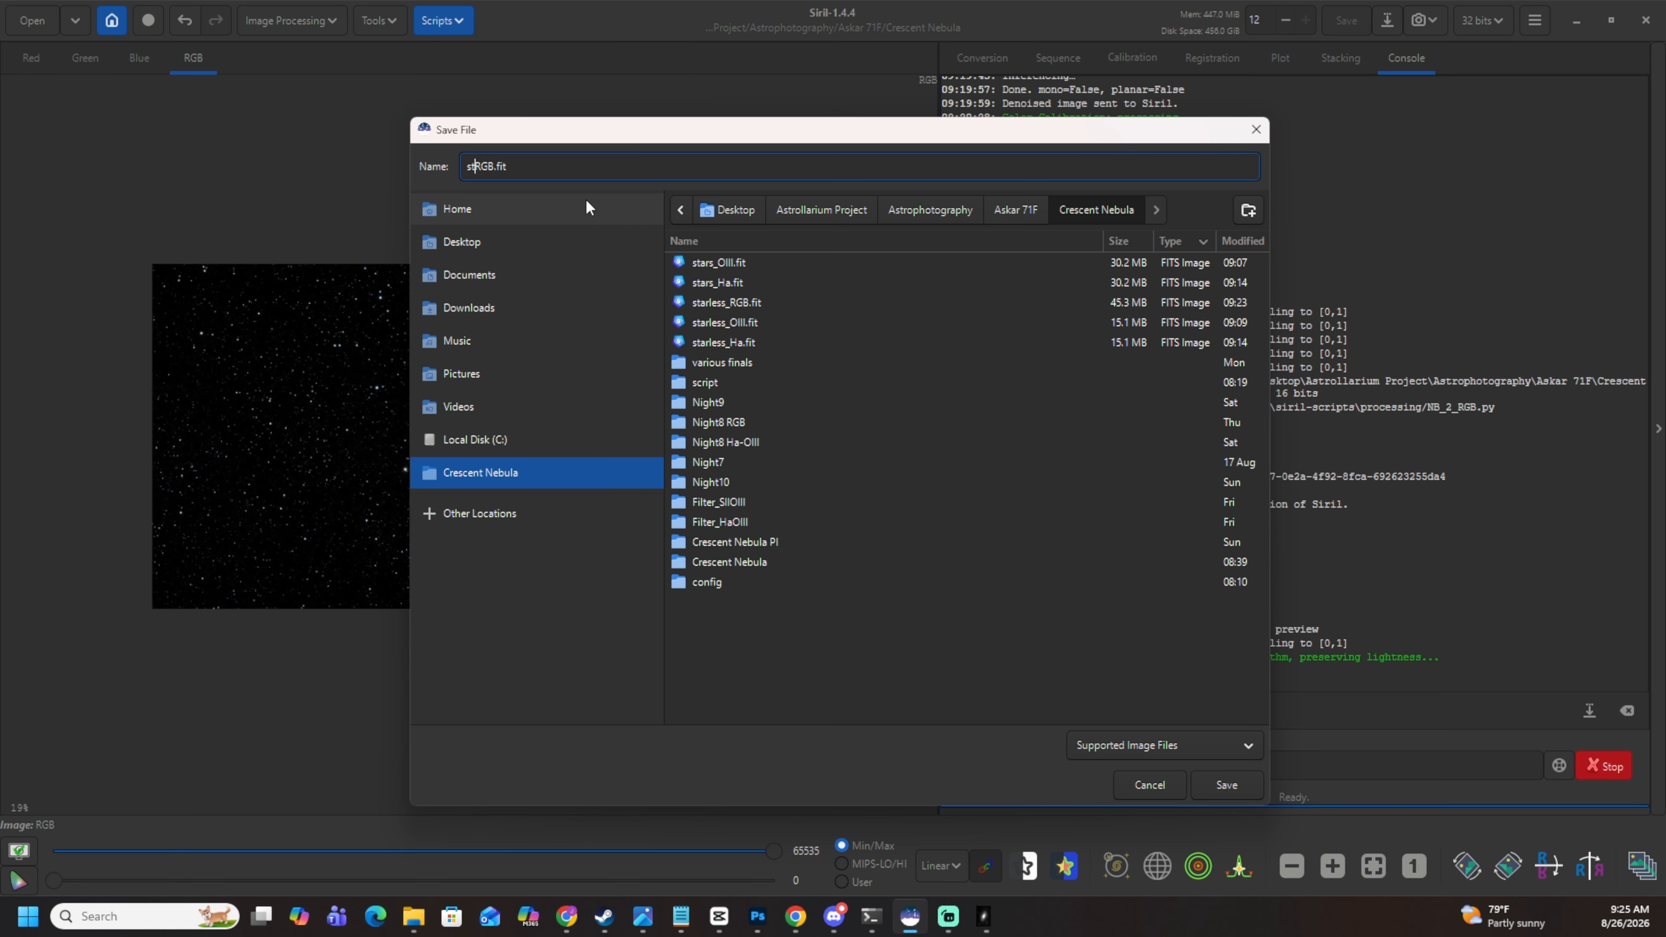
pyautogui.write('s_')
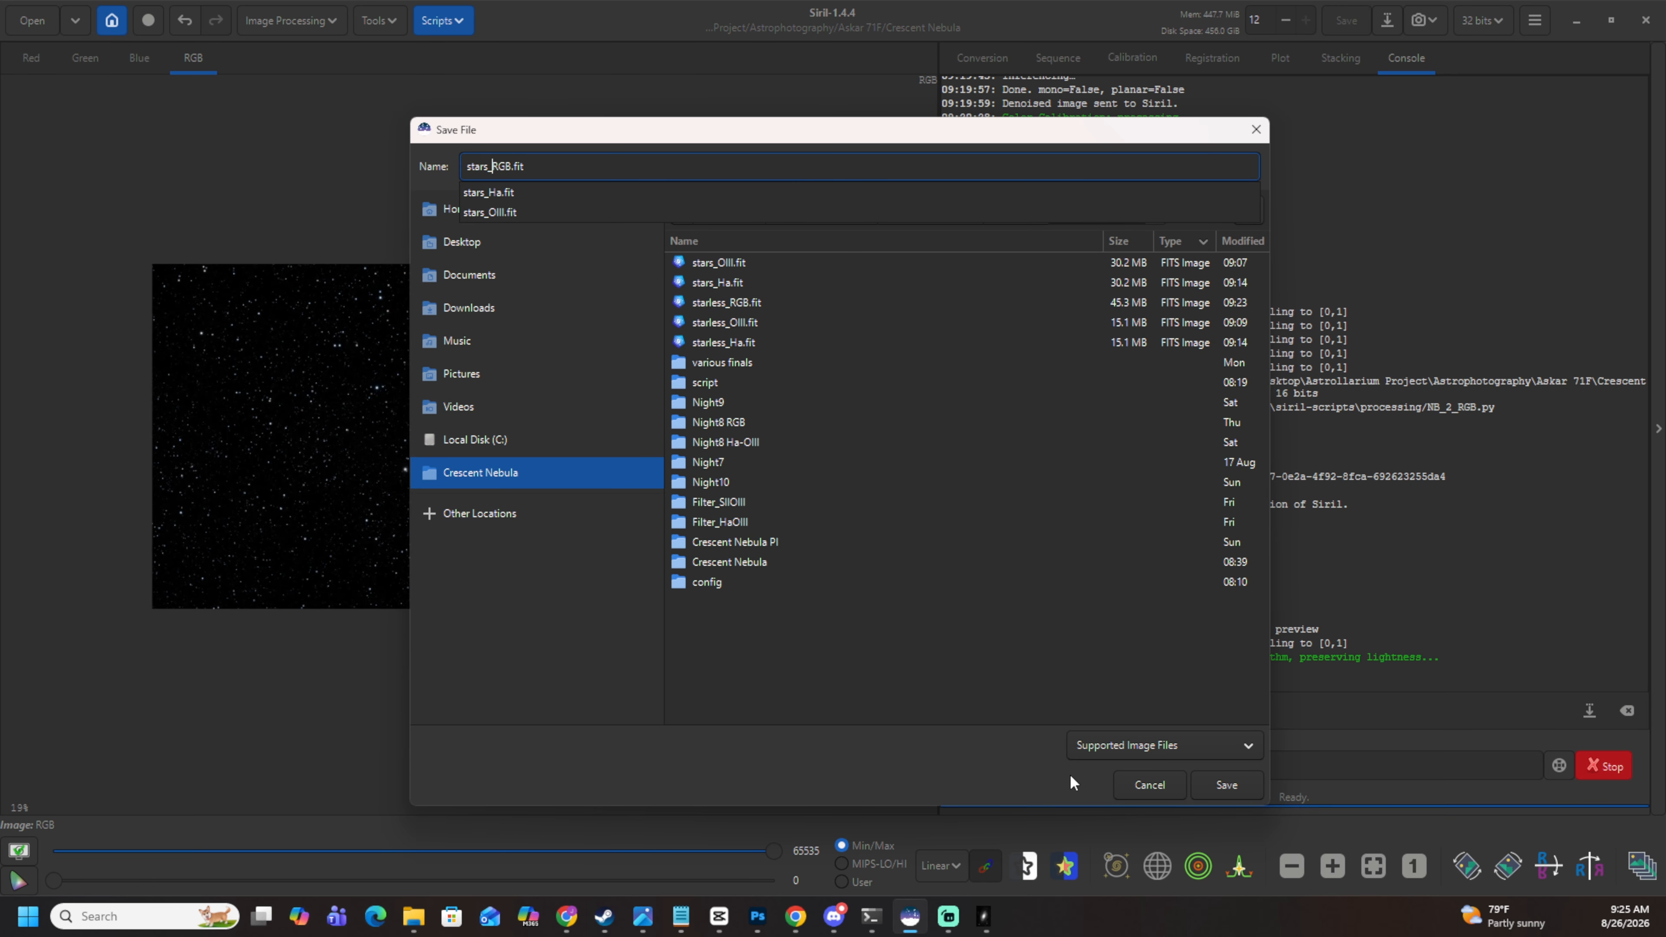
pyautogui.click(1135, 740)
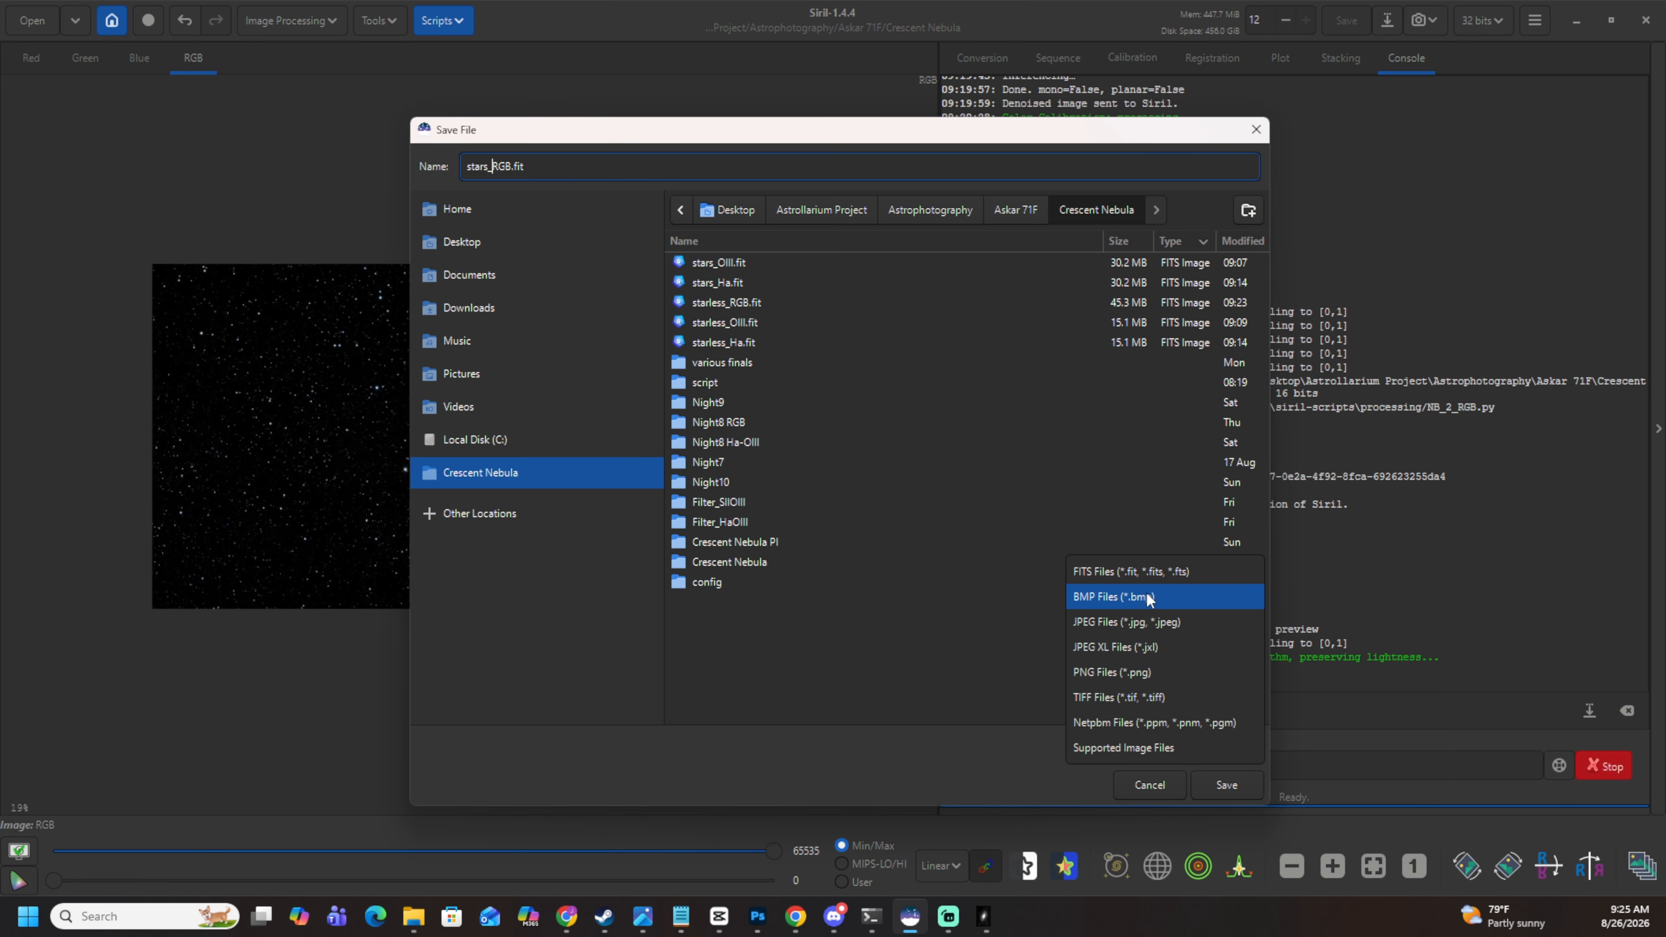
pyautogui.click(1145, 576)
pyautogui.click(1228, 790)
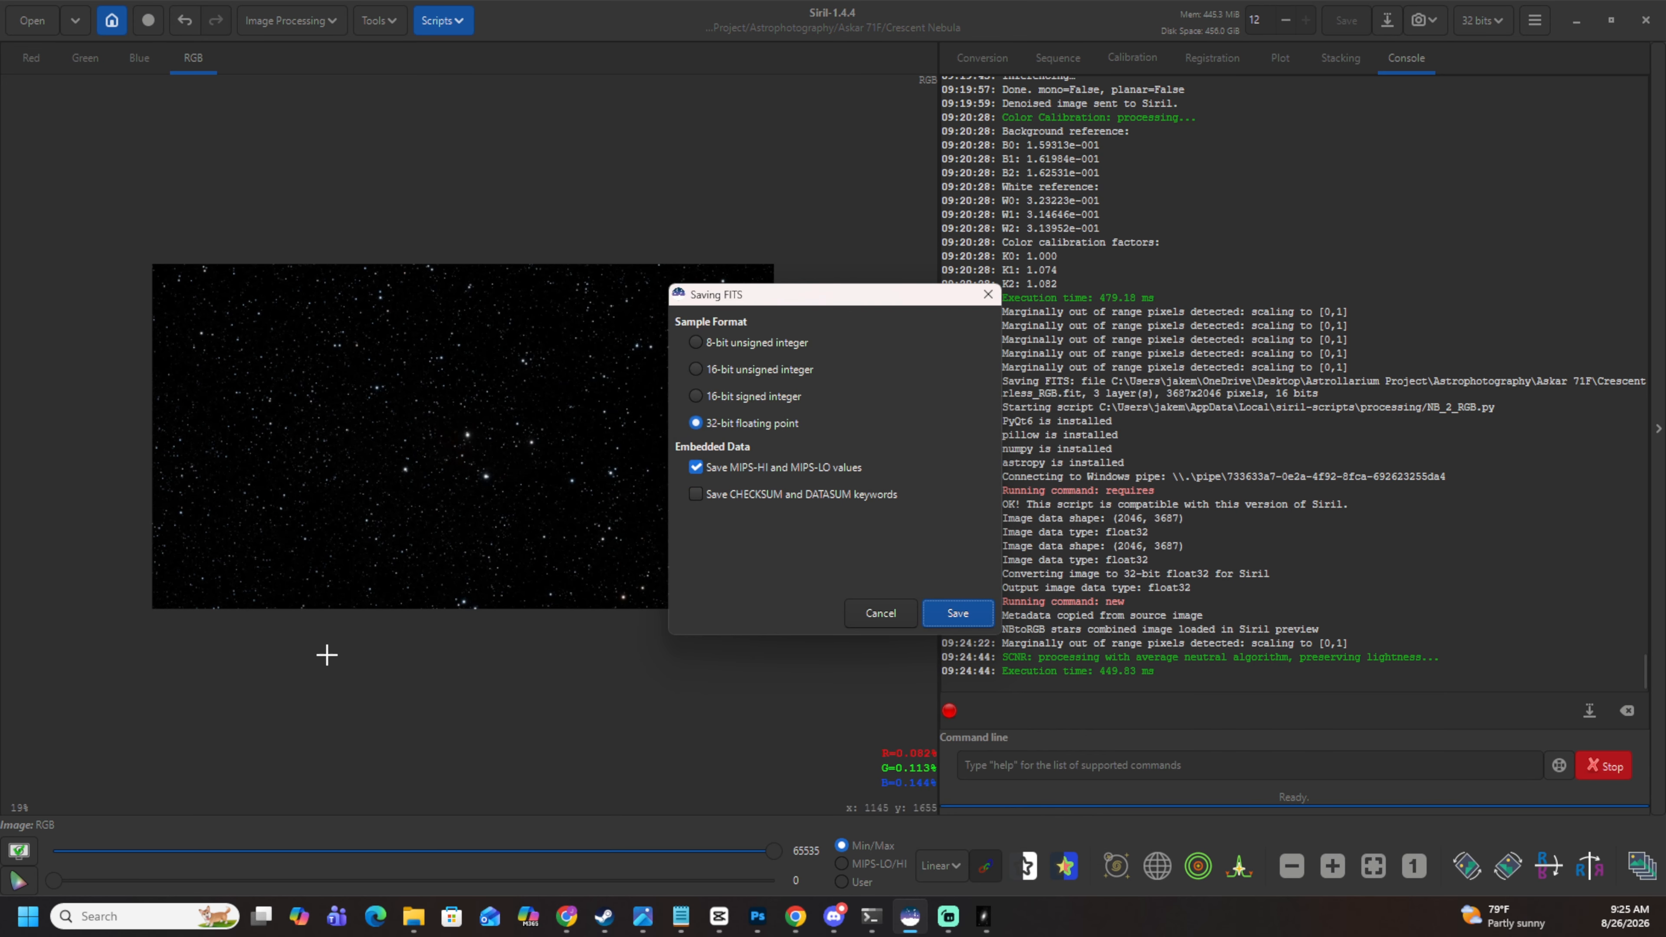
pyautogui.click(754, 366)
pyautogui.click(957, 613)
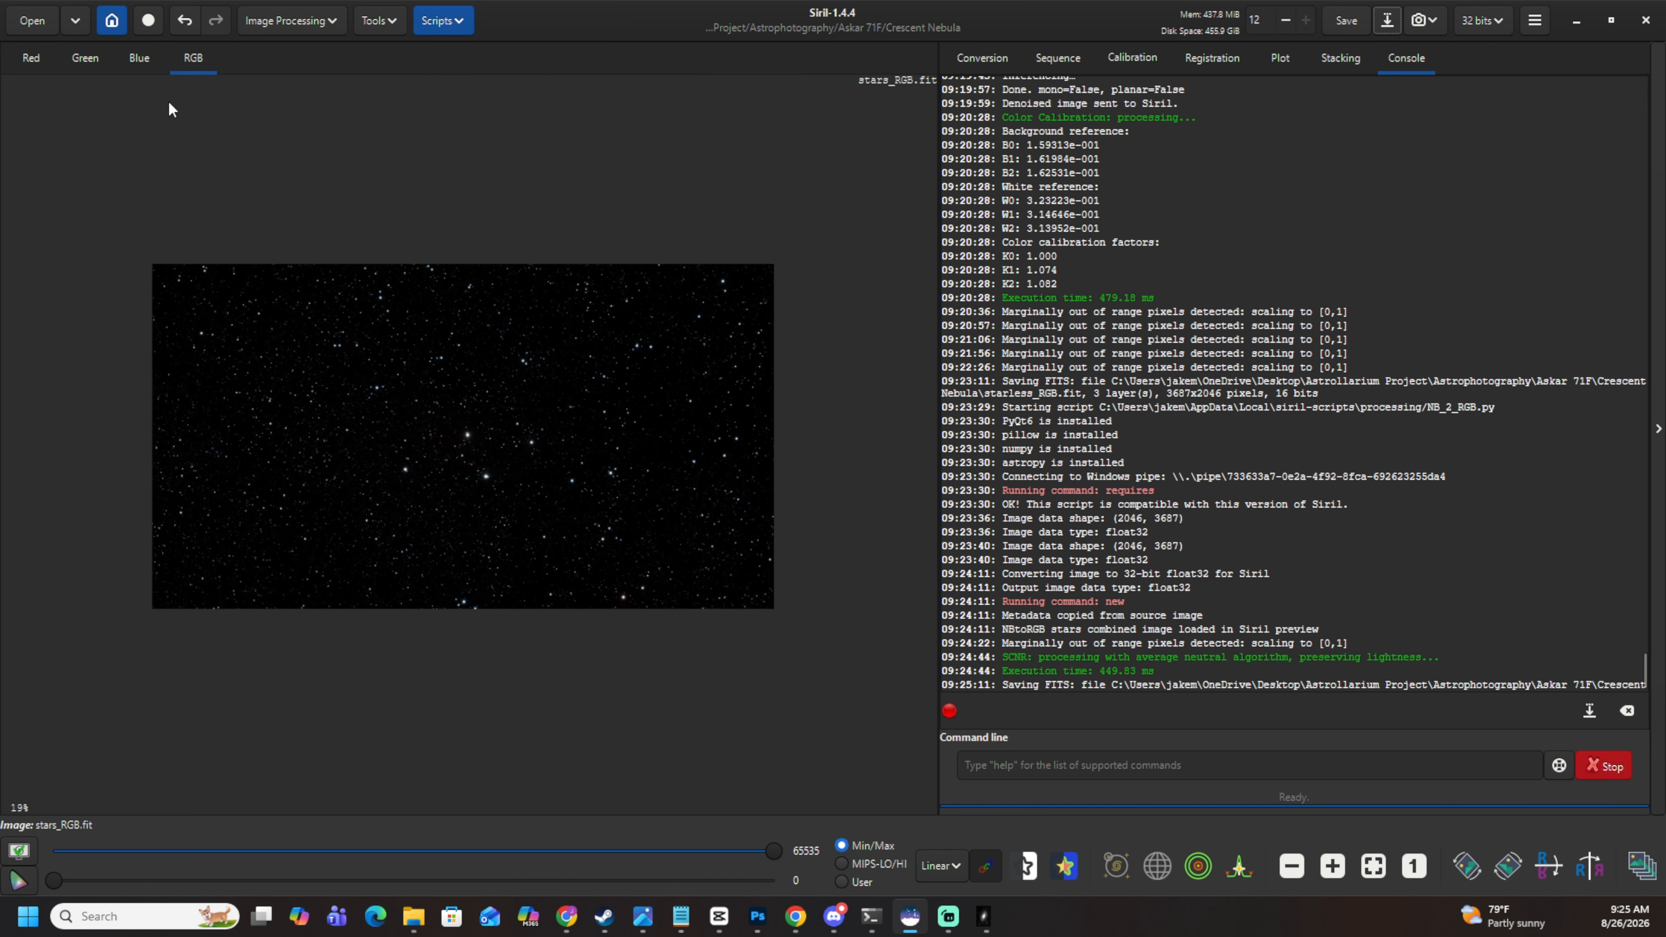
# Open the Star Recomposition tool, agreeing to close the current image.
pyautogui.click(443, 20)
pyautogui.click(301, 21)
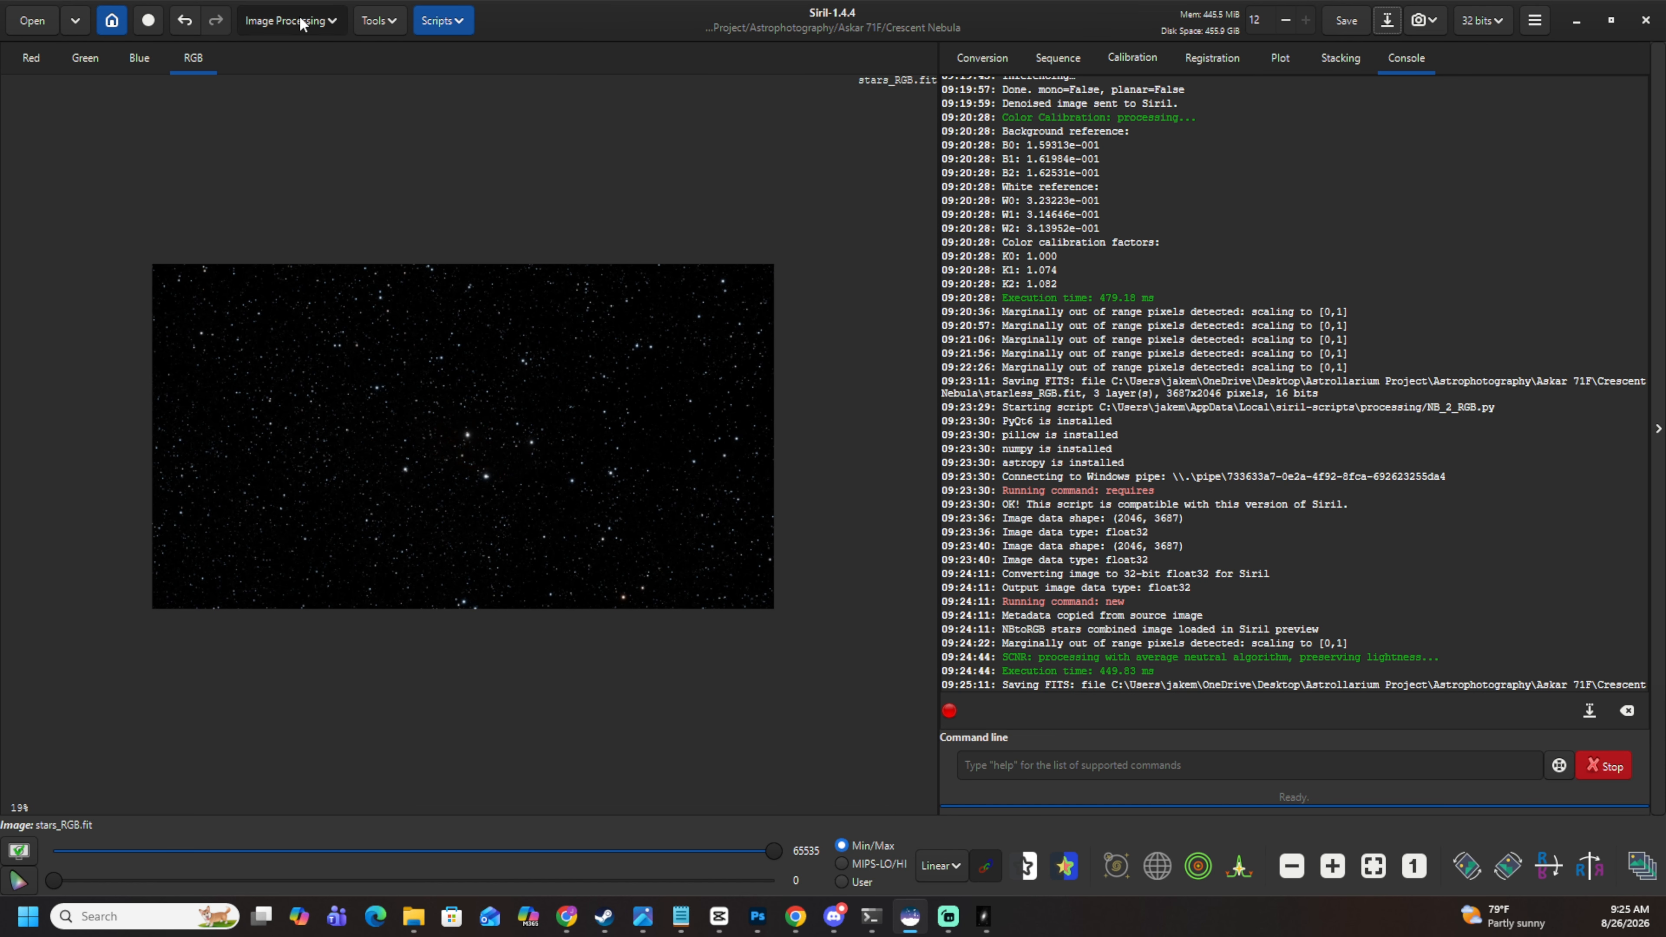
pyautogui.click(301, 21)
pyautogui.click(246, 240)
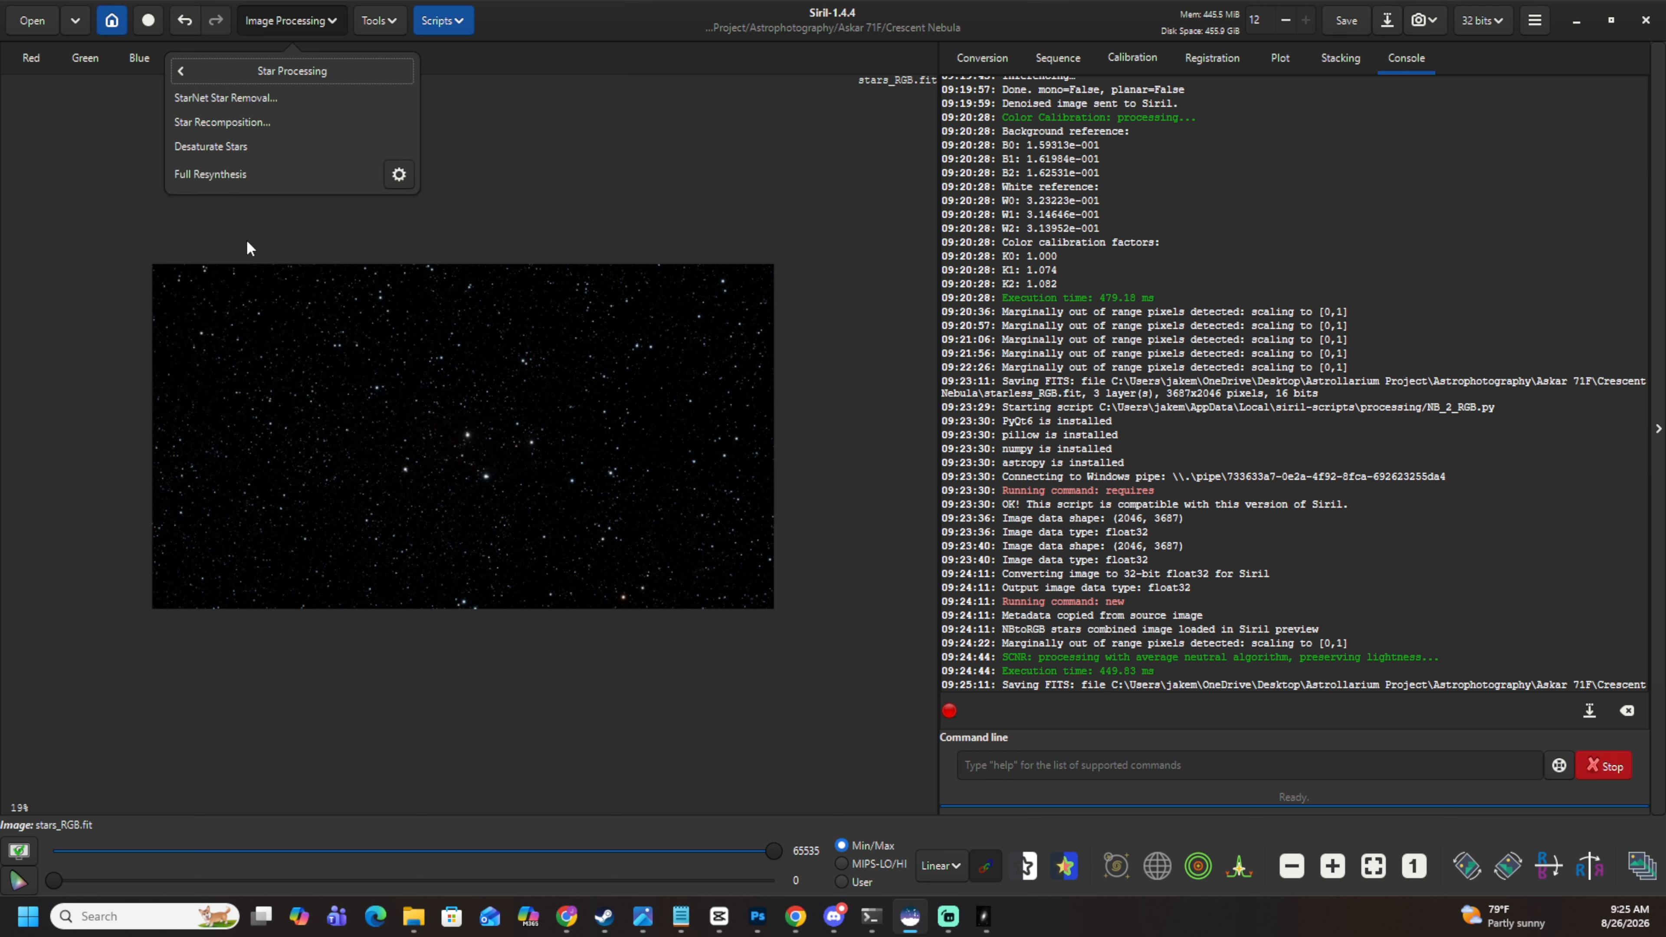
pyautogui.click(257, 124)
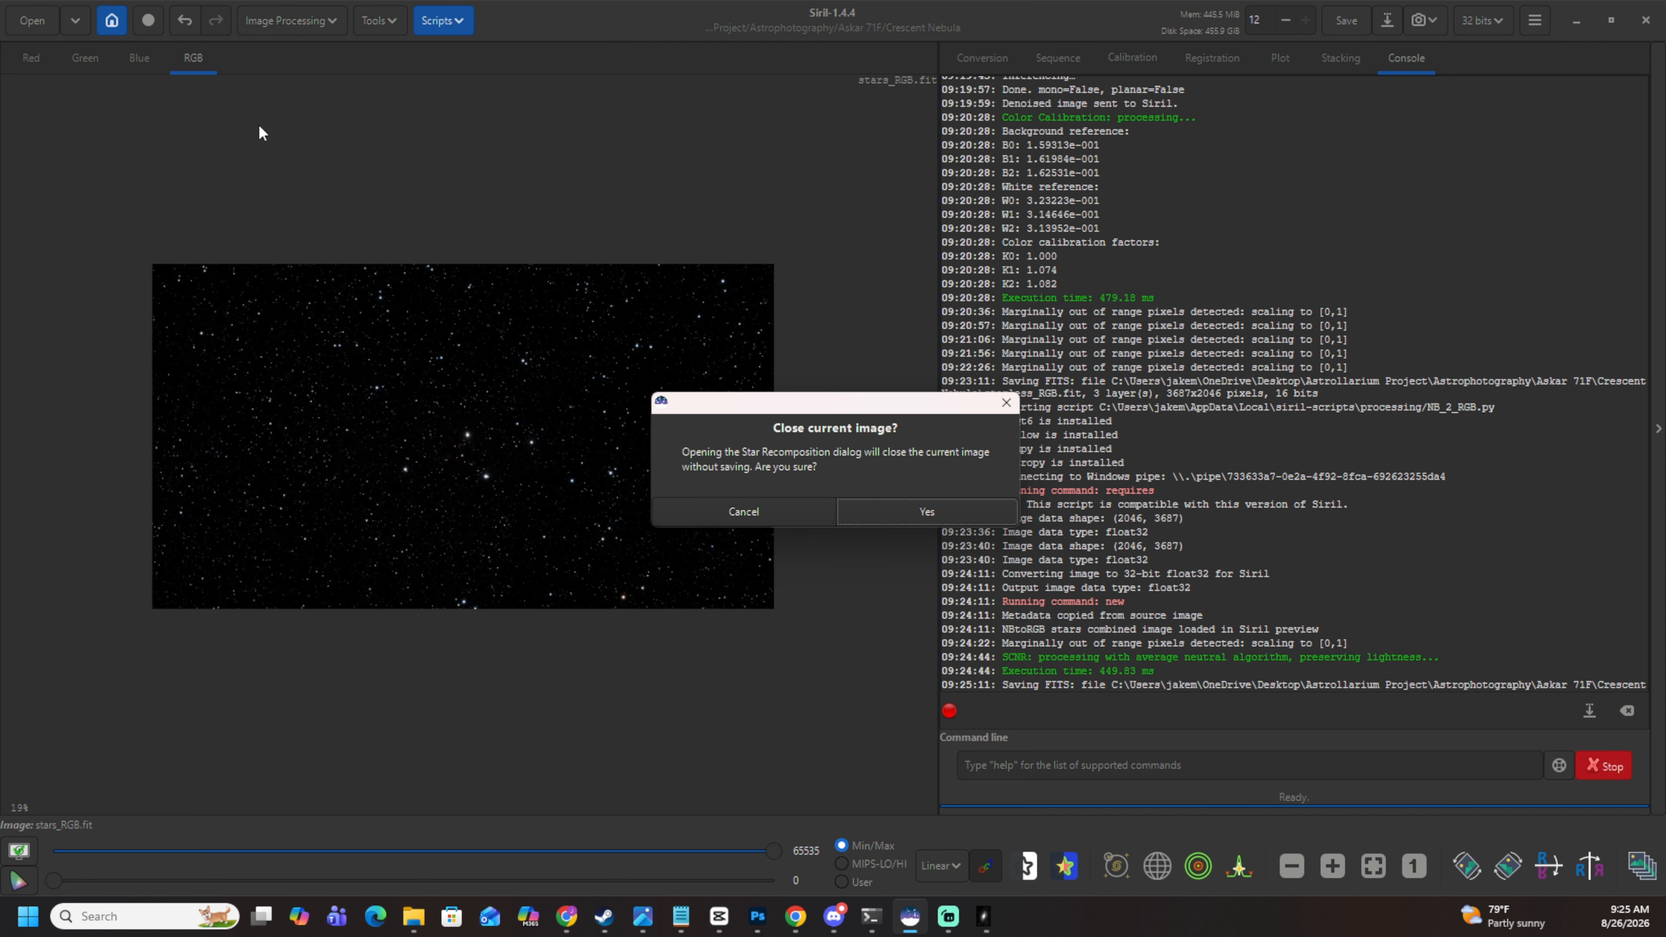
pyautogui.click(935, 521)
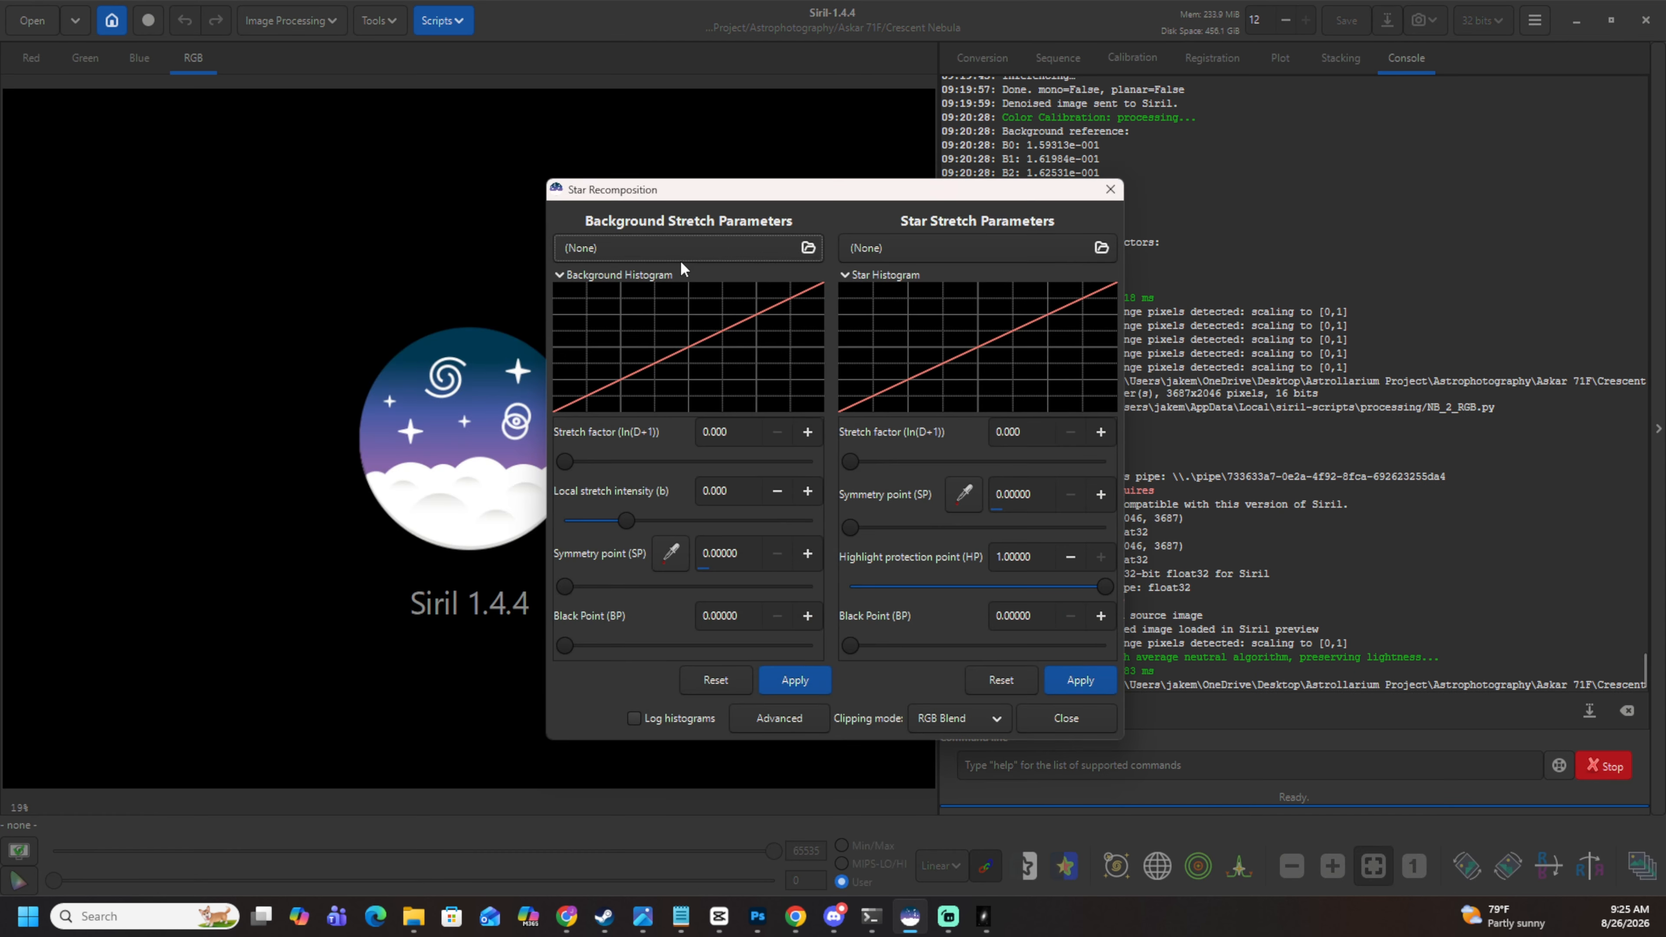
# Load starless_RGB as the background image for the star recomposition.
pyautogui.click(640, 243)
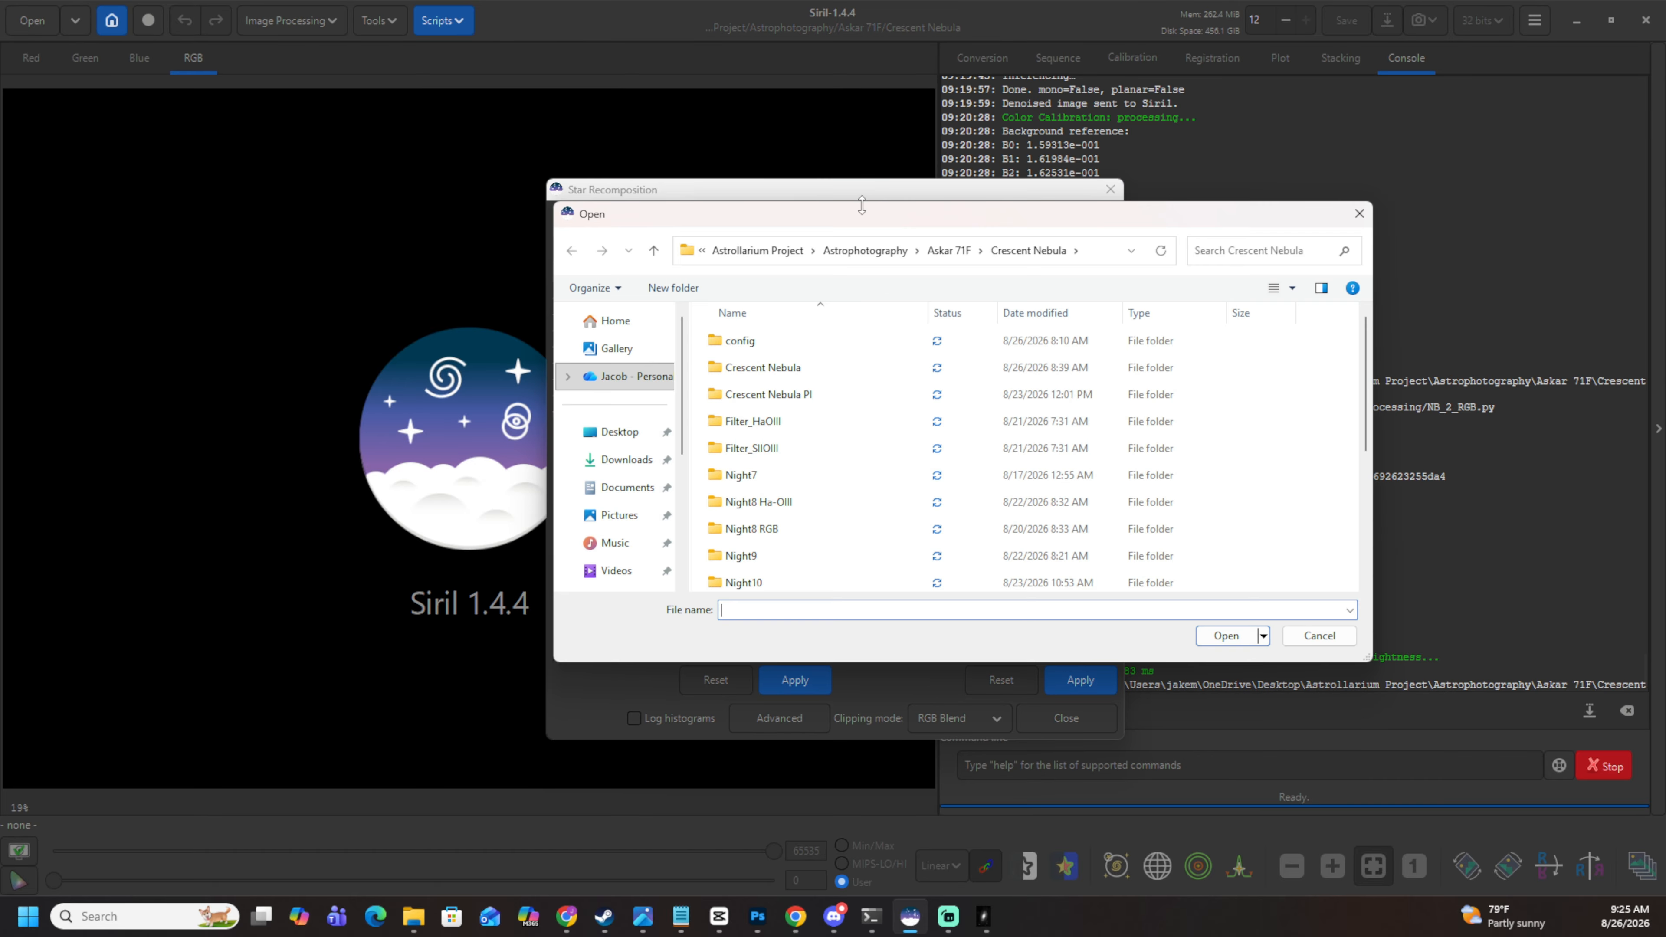
pyautogui.click(1359, 213)
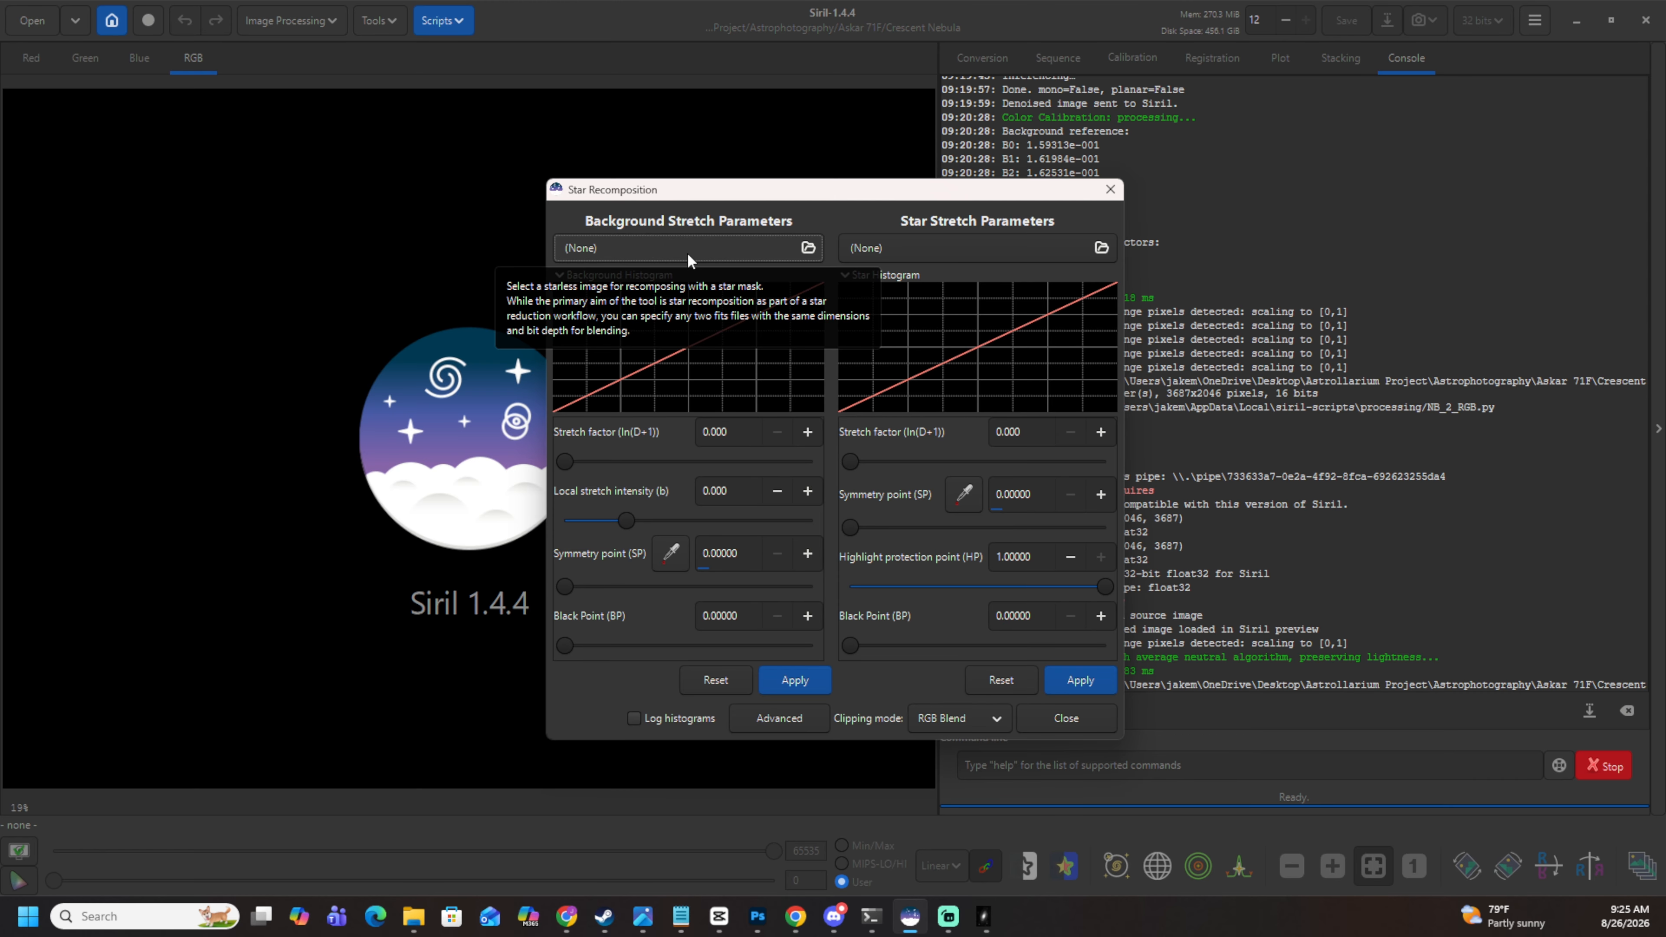
pyautogui.click(718, 253)
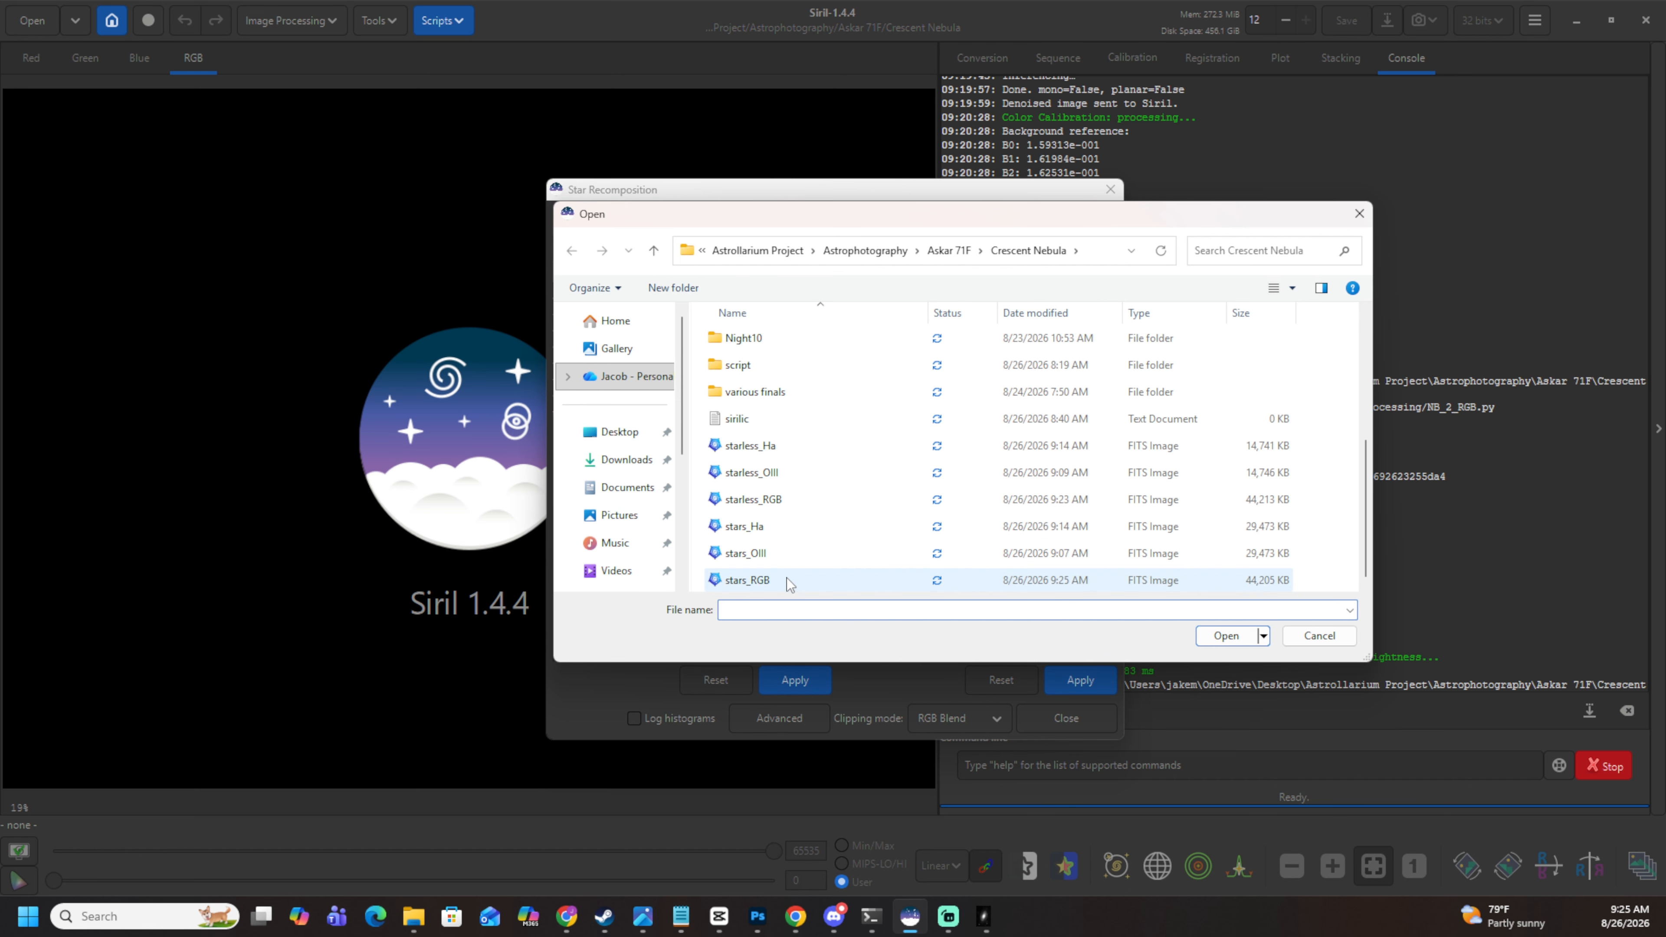
pyautogui.click(798, 500)
pyautogui.click(1224, 637)
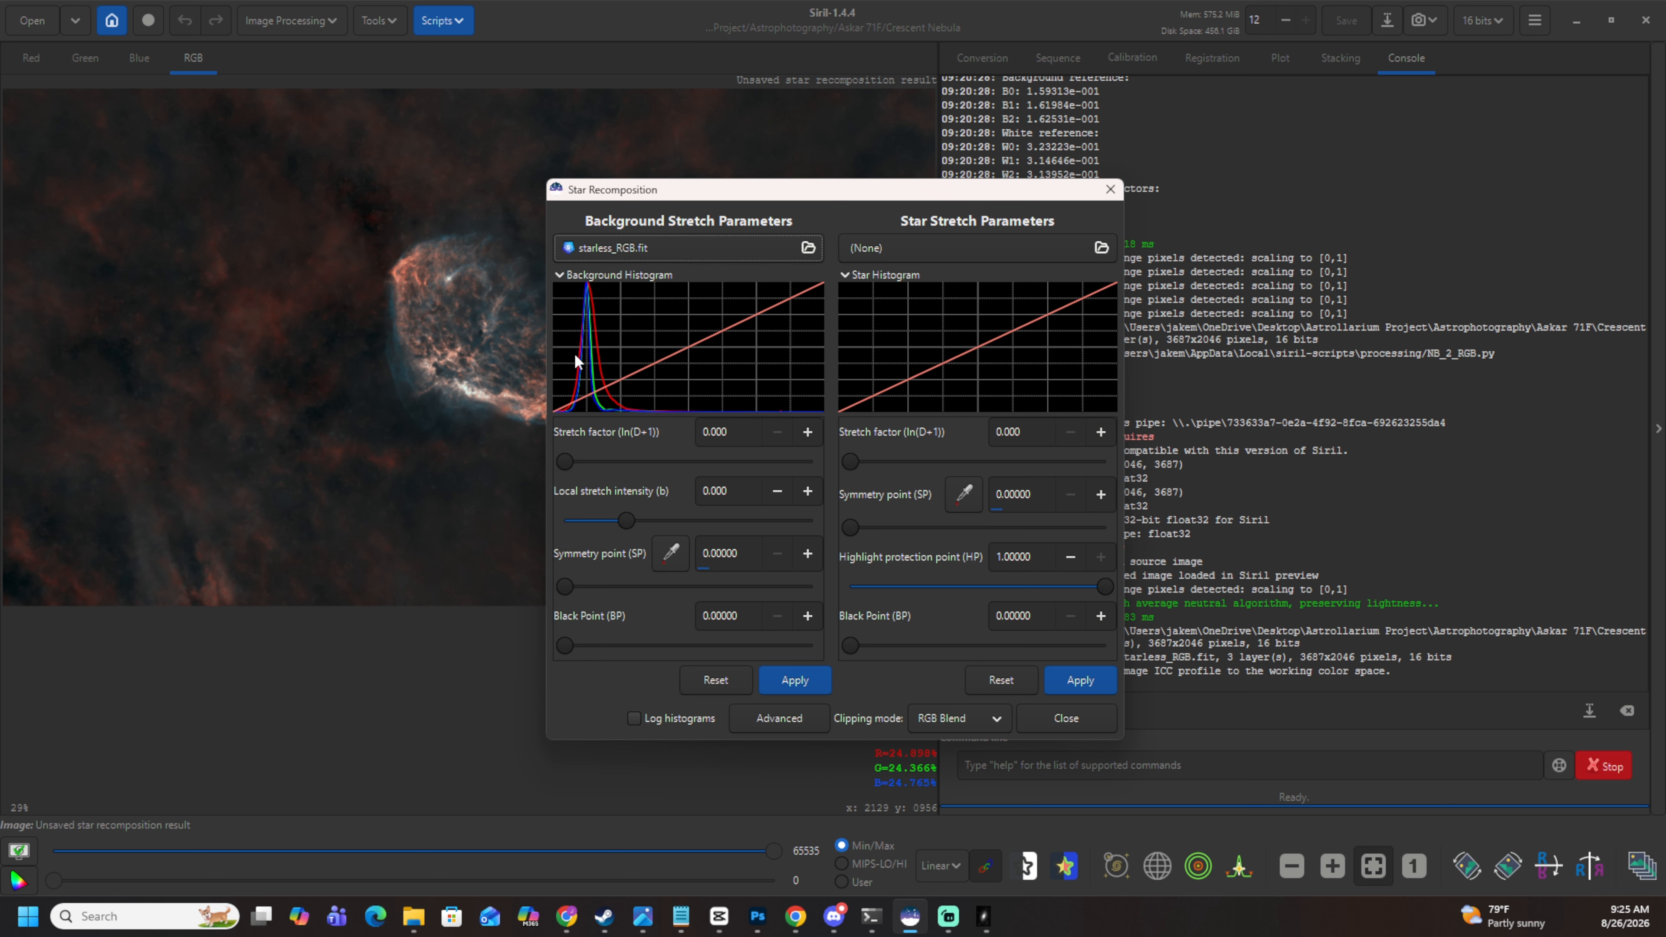
# Load stars_RGB as the star image for the star recomposition.
pyautogui.click(938, 248)
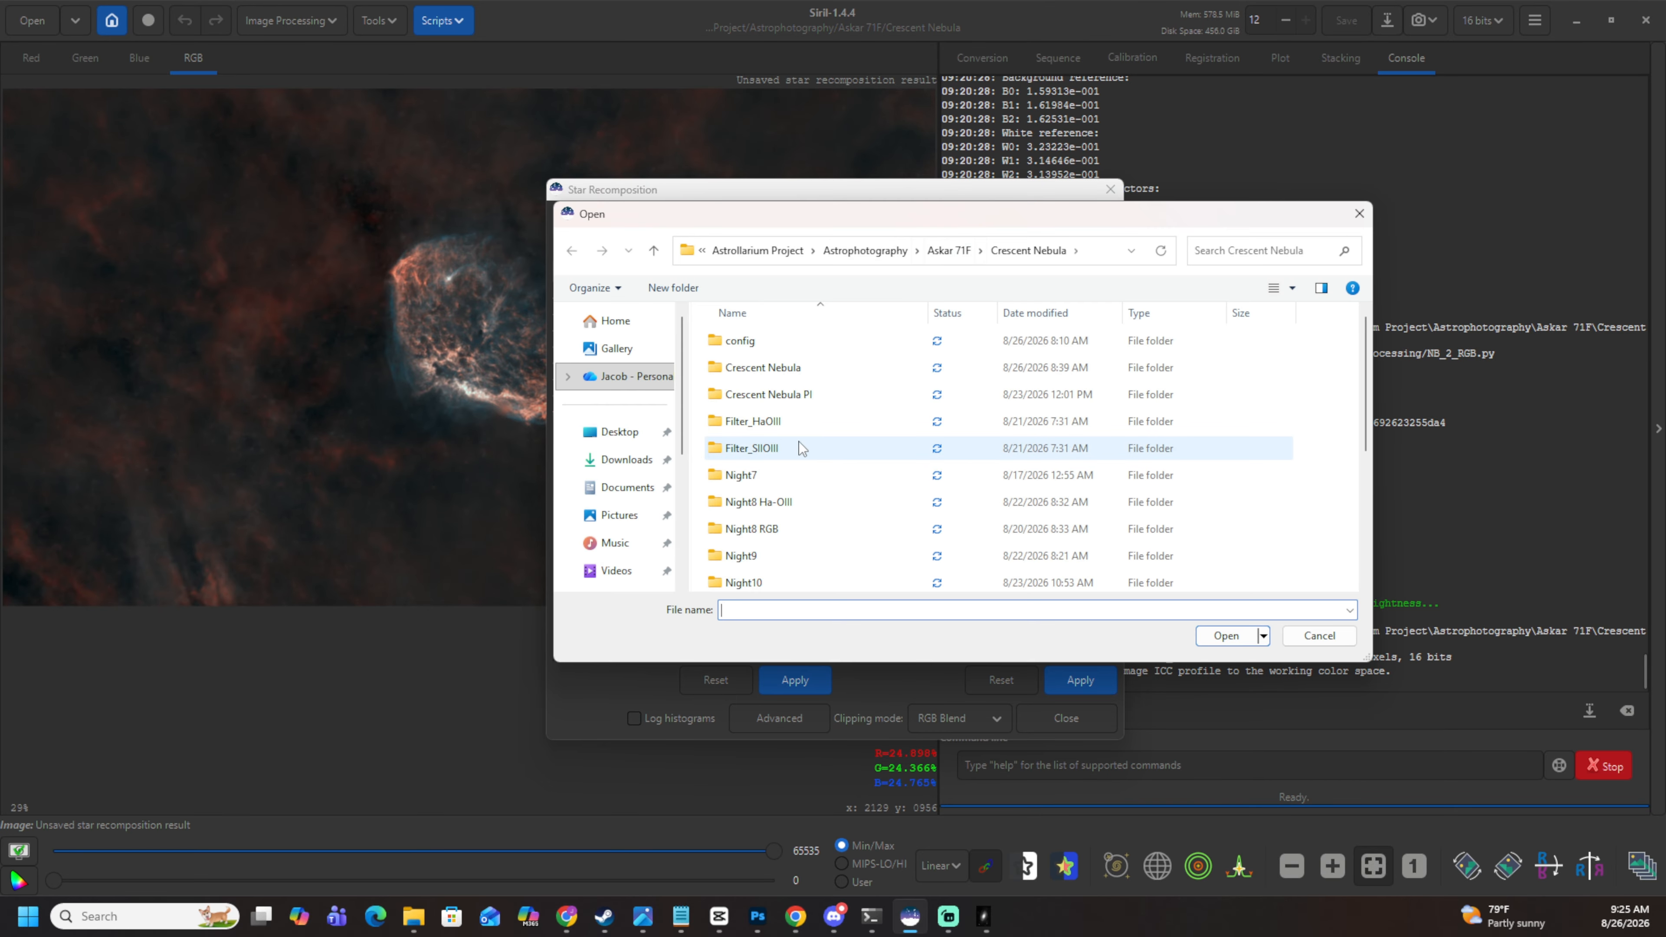
pyautogui.scroll(-3, 799, 449)
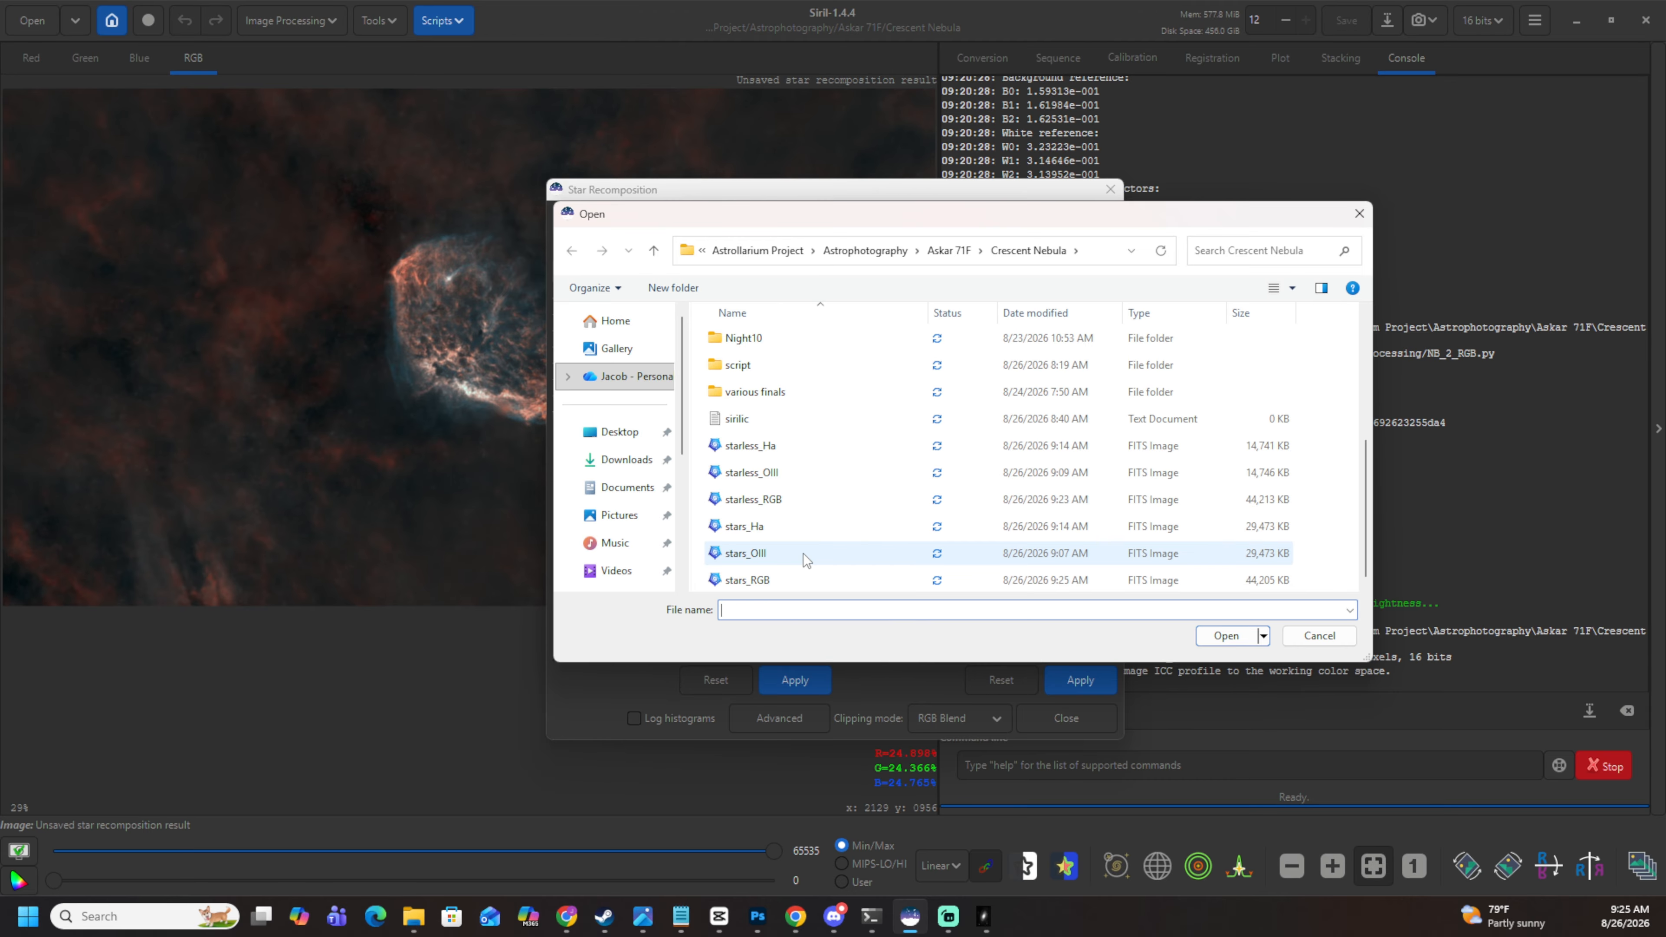
pyautogui.click(799, 581)
pyautogui.click(1226, 635)
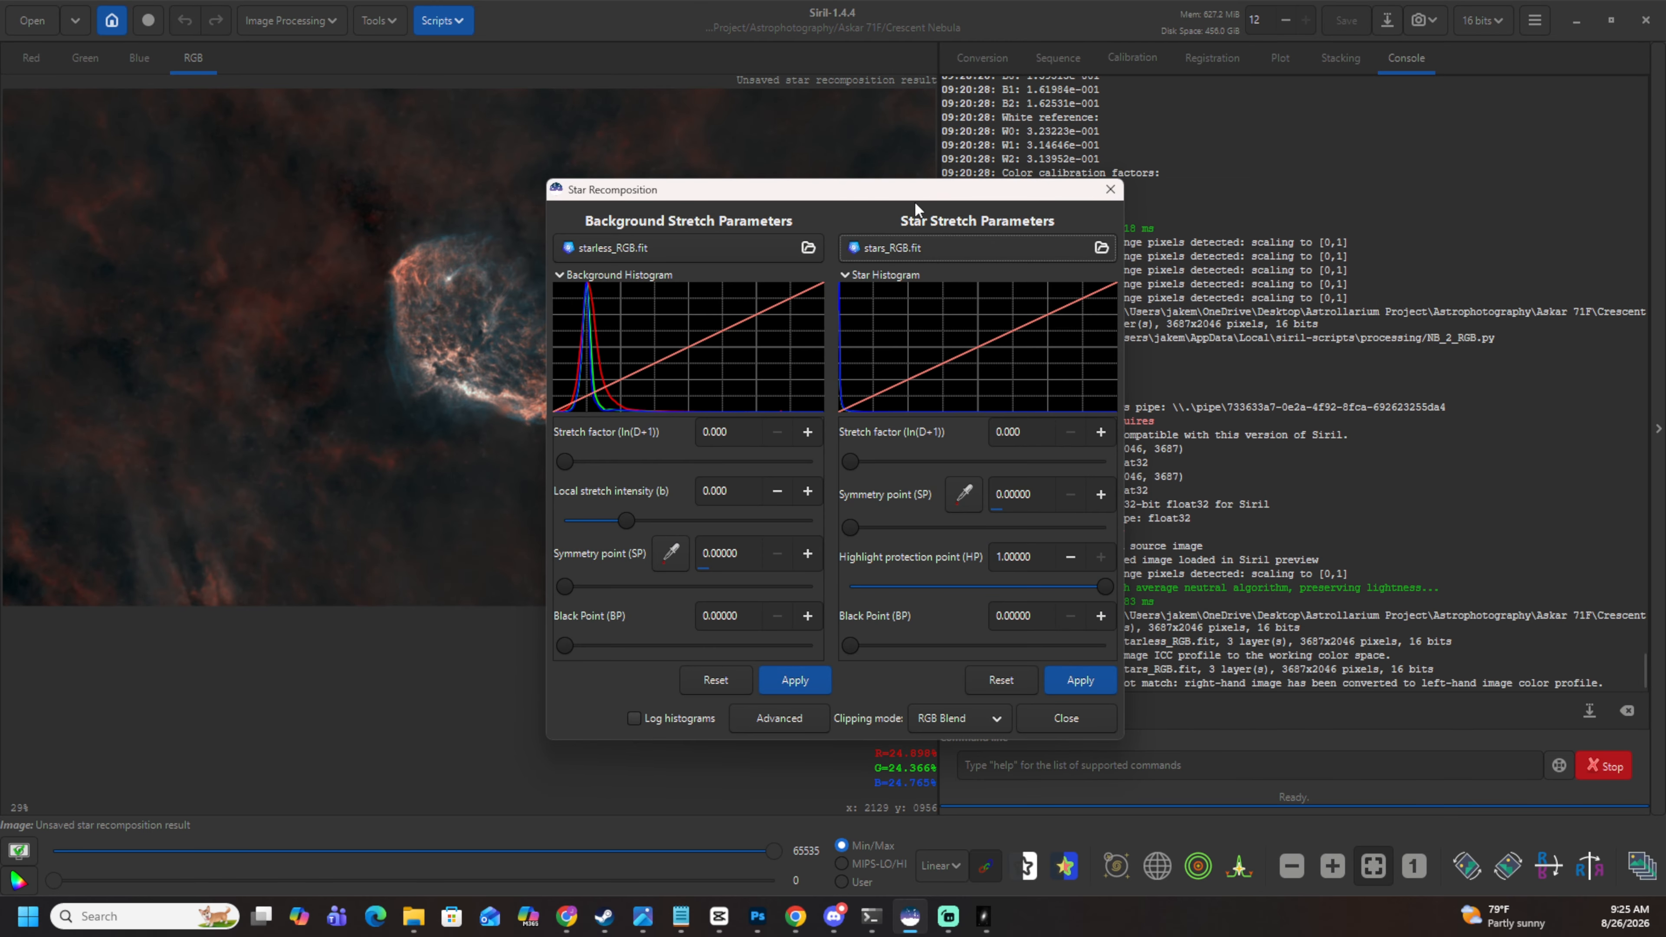
# Uncover the nebula preview and raise the star stretch factor to about 1.062 in Star Recomposition.
pyautogui.moveTo(914, 191); pyautogui.dragTo(1358, 236)
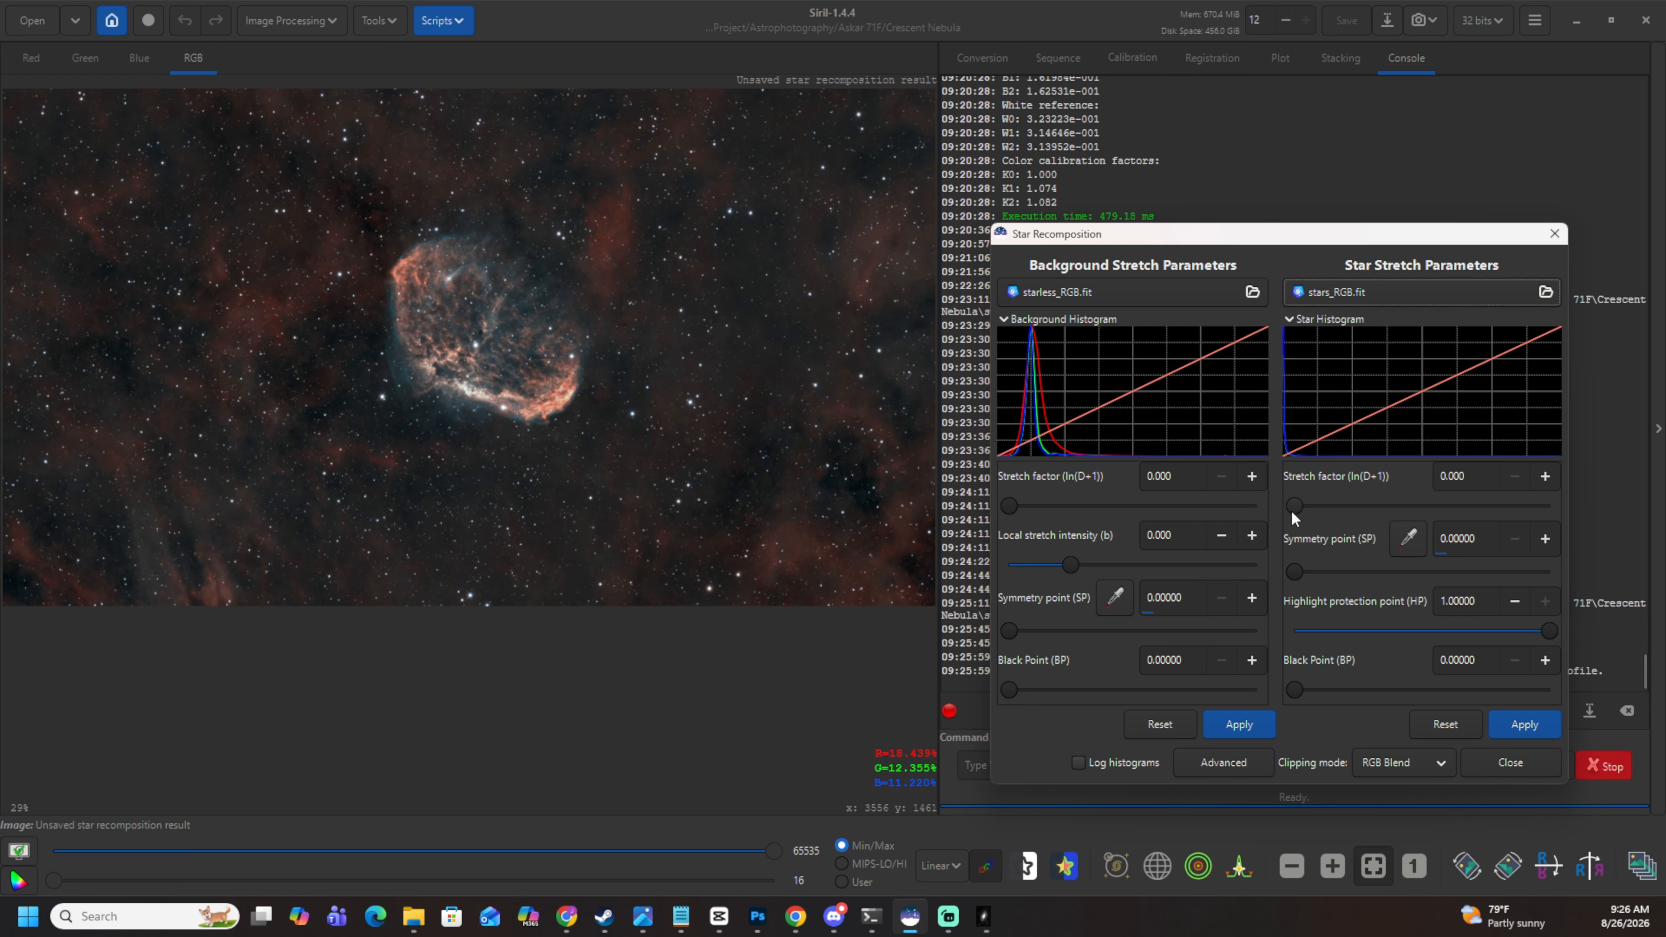
pyautogui.moveTo(1293, 507)
pyautogui.mouseDown()
pyautogui.moveTo(1424, 507)
pyautogui.moveTo(1326, 507)
pyautogui.mouseUp()
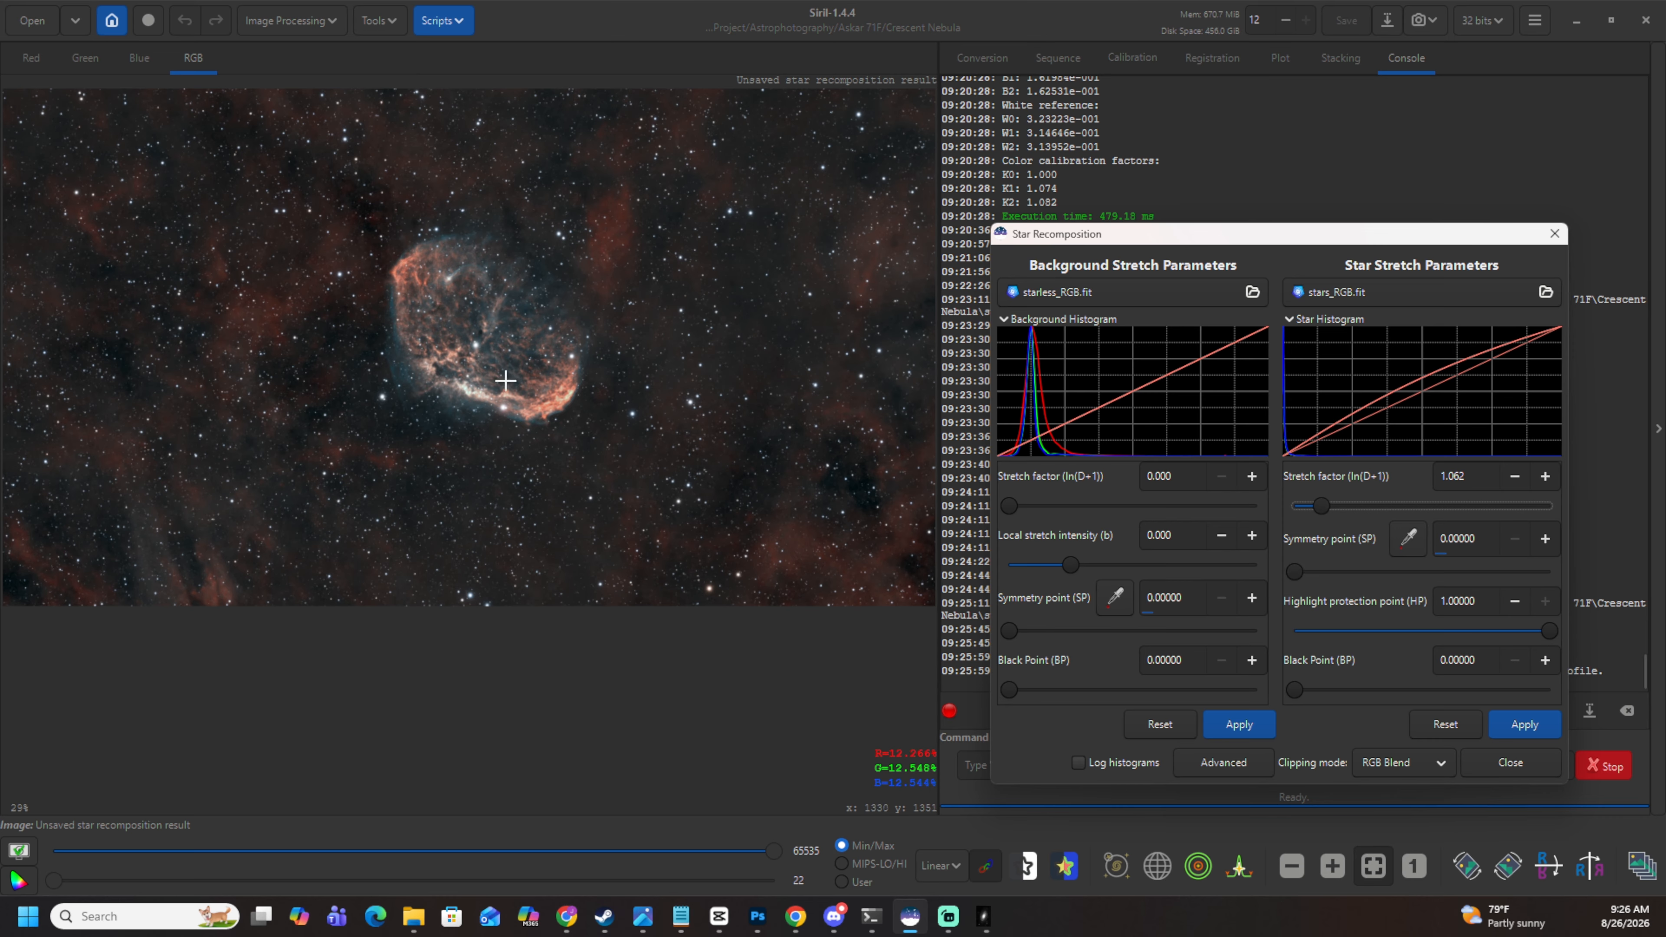
# Apply the star stretch in Star Recomposition and close the tool, keeping the recombined image.
pyautogui.click(1524, 725)
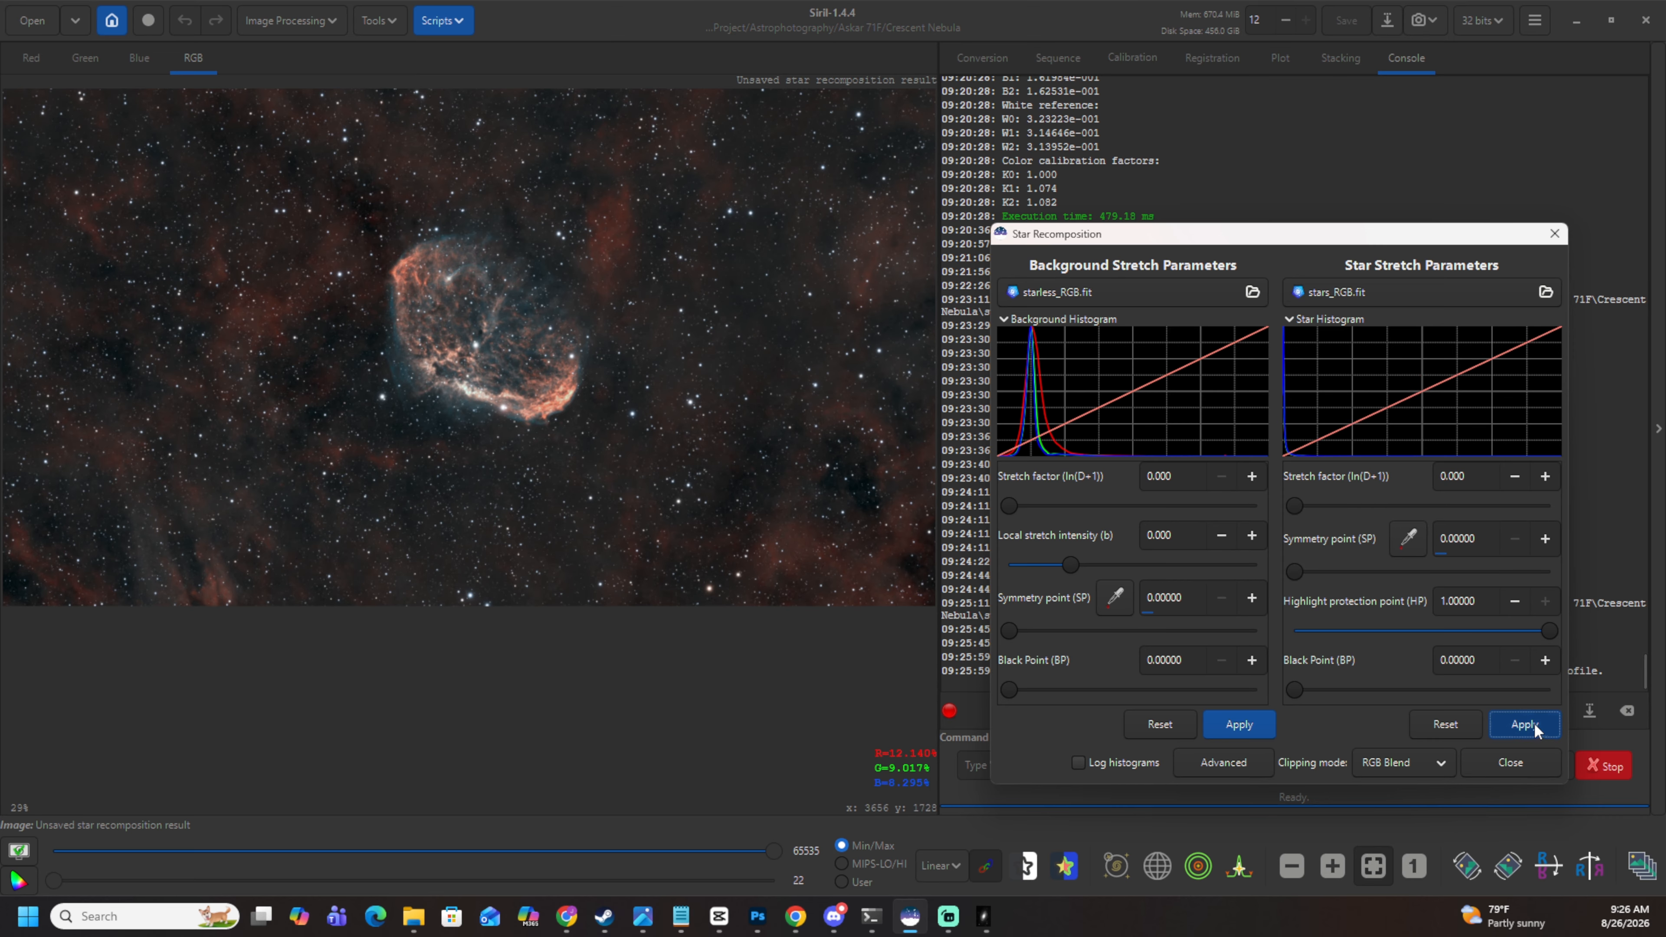
pyautogui.click(1510, 762)
# Examine the recombined Crescent Nebula image, both the whole frame and the nebula's filaments and surrounding stars up close.
pyautogui.scroll(-1, 302, 248)
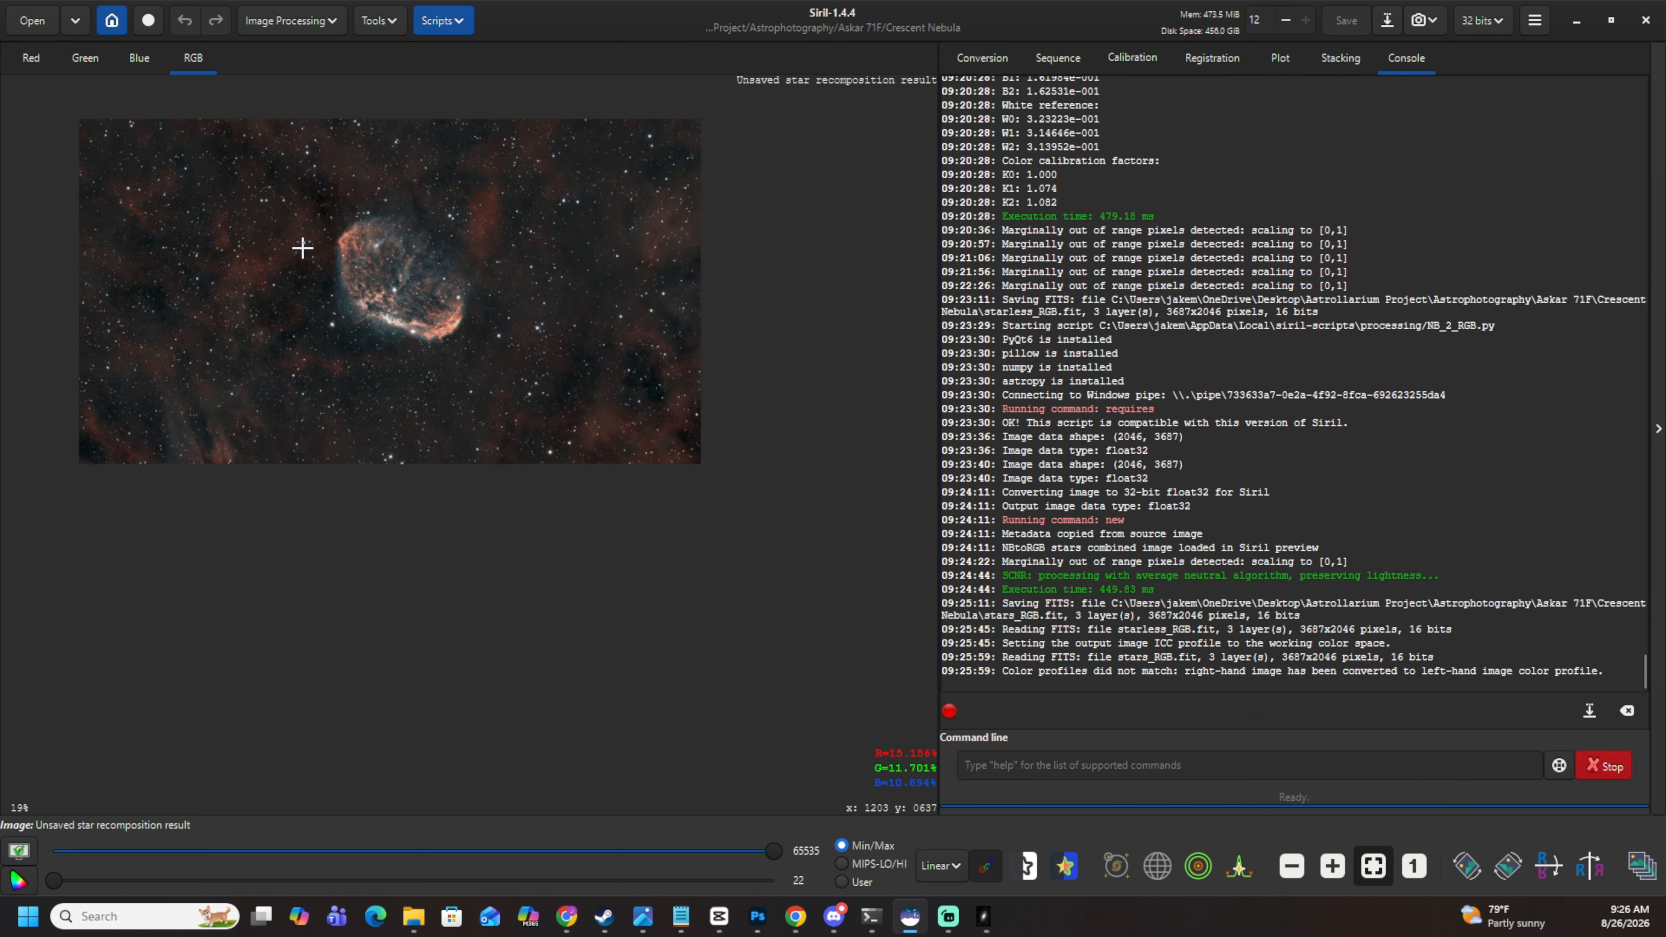
pyautogui.scroll(-1, 584, 439)
pyautogui.scroll(2, 432, 237)
pyautogui.scroll(-1, 162, 248)
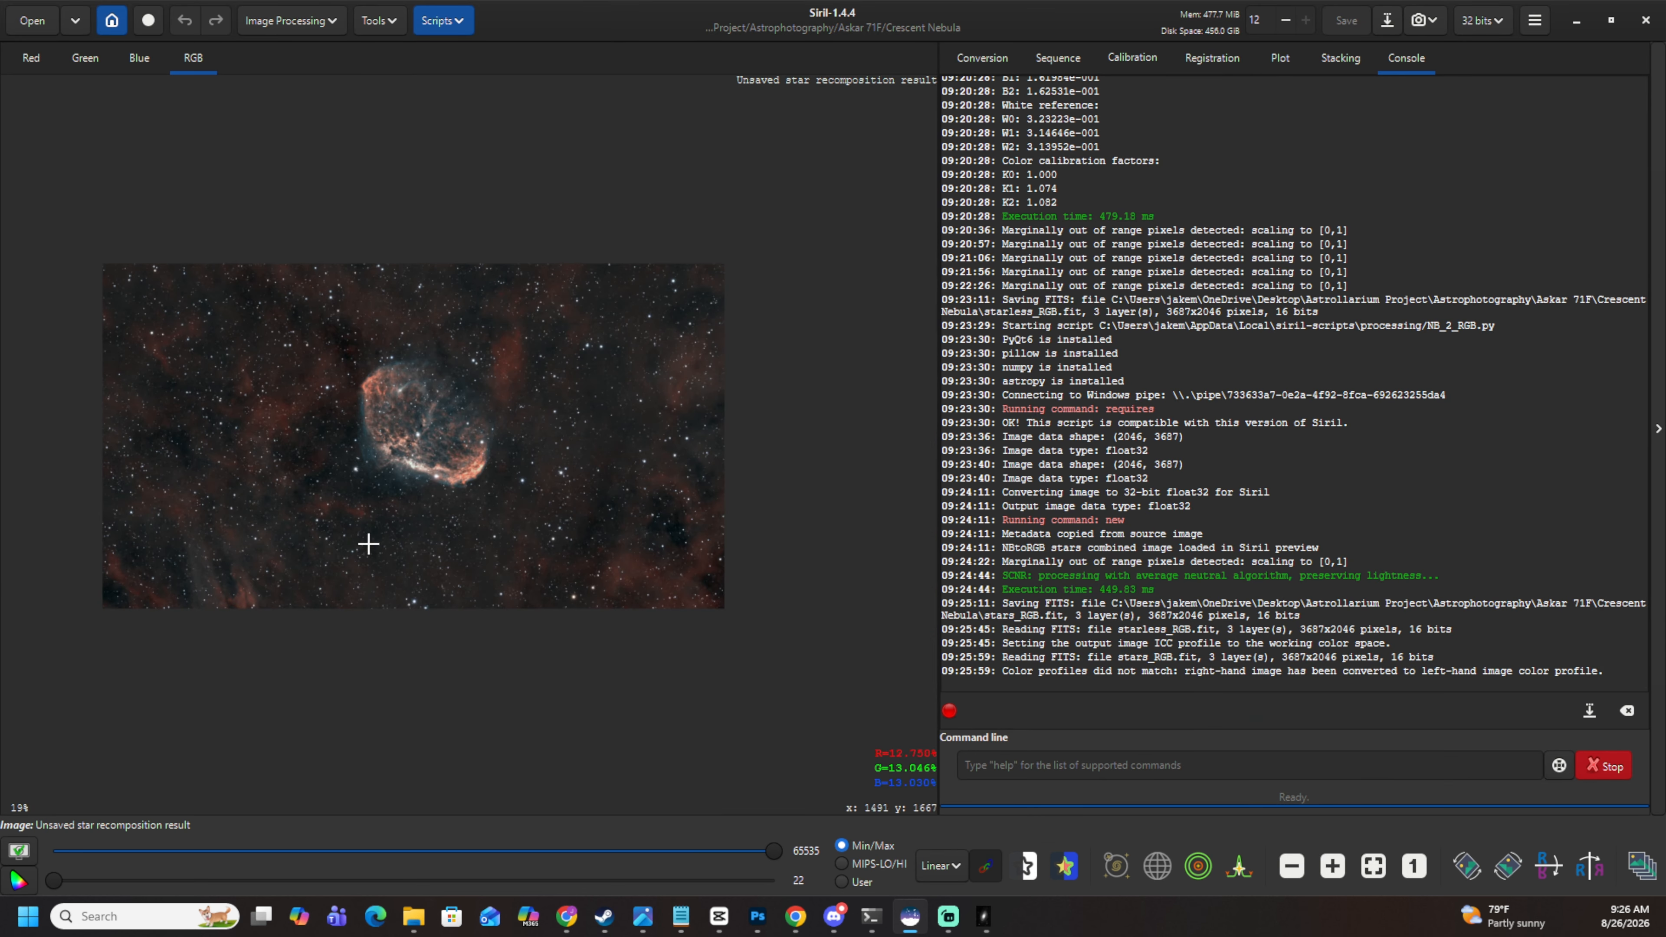
pyautogui.scroll(1, 413, 458)
pyautogui.scroll(-1, 657, 431)
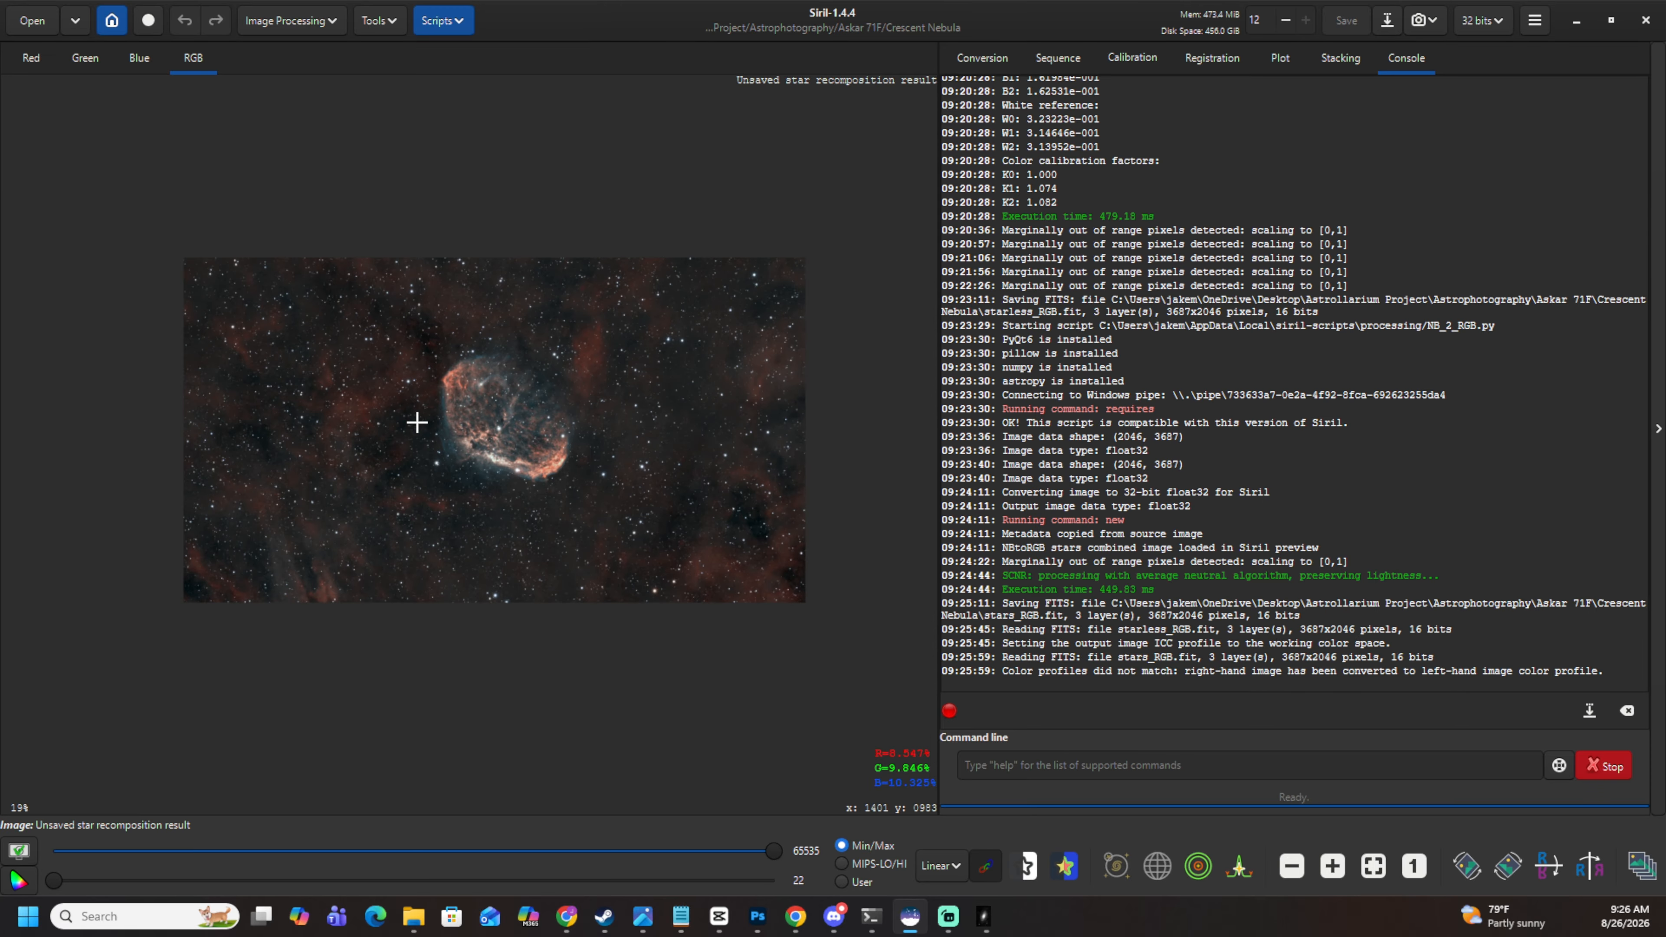
pyautogui.scroll(1, 500, 431)
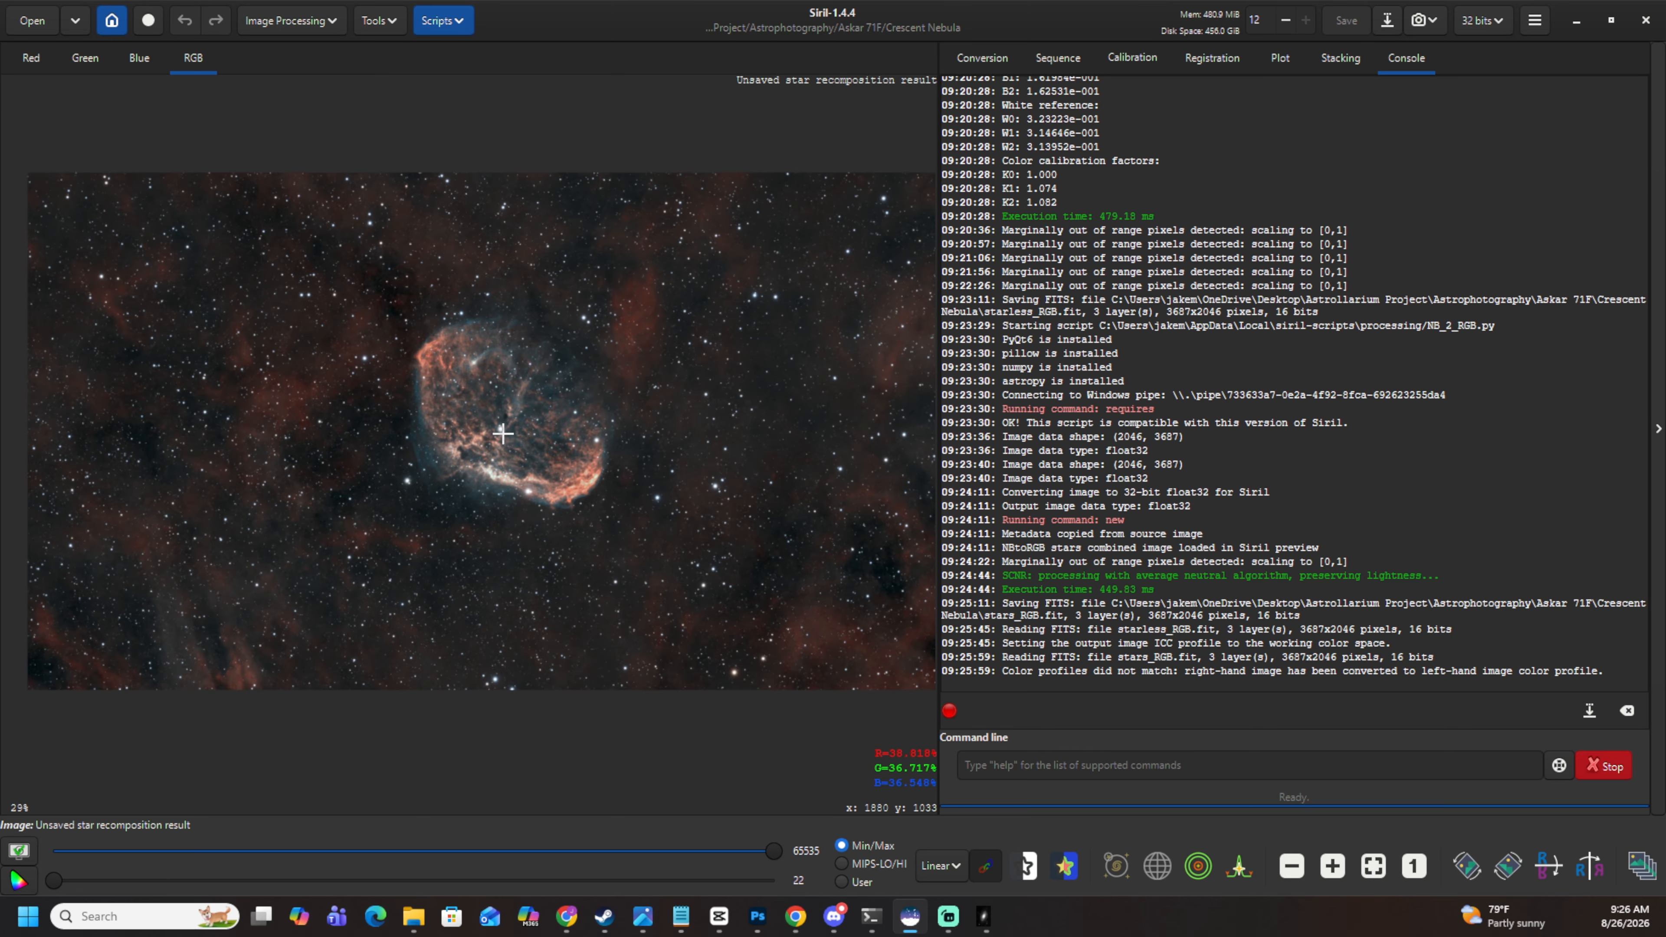
pyautogui.scroll(5, 503, 434)
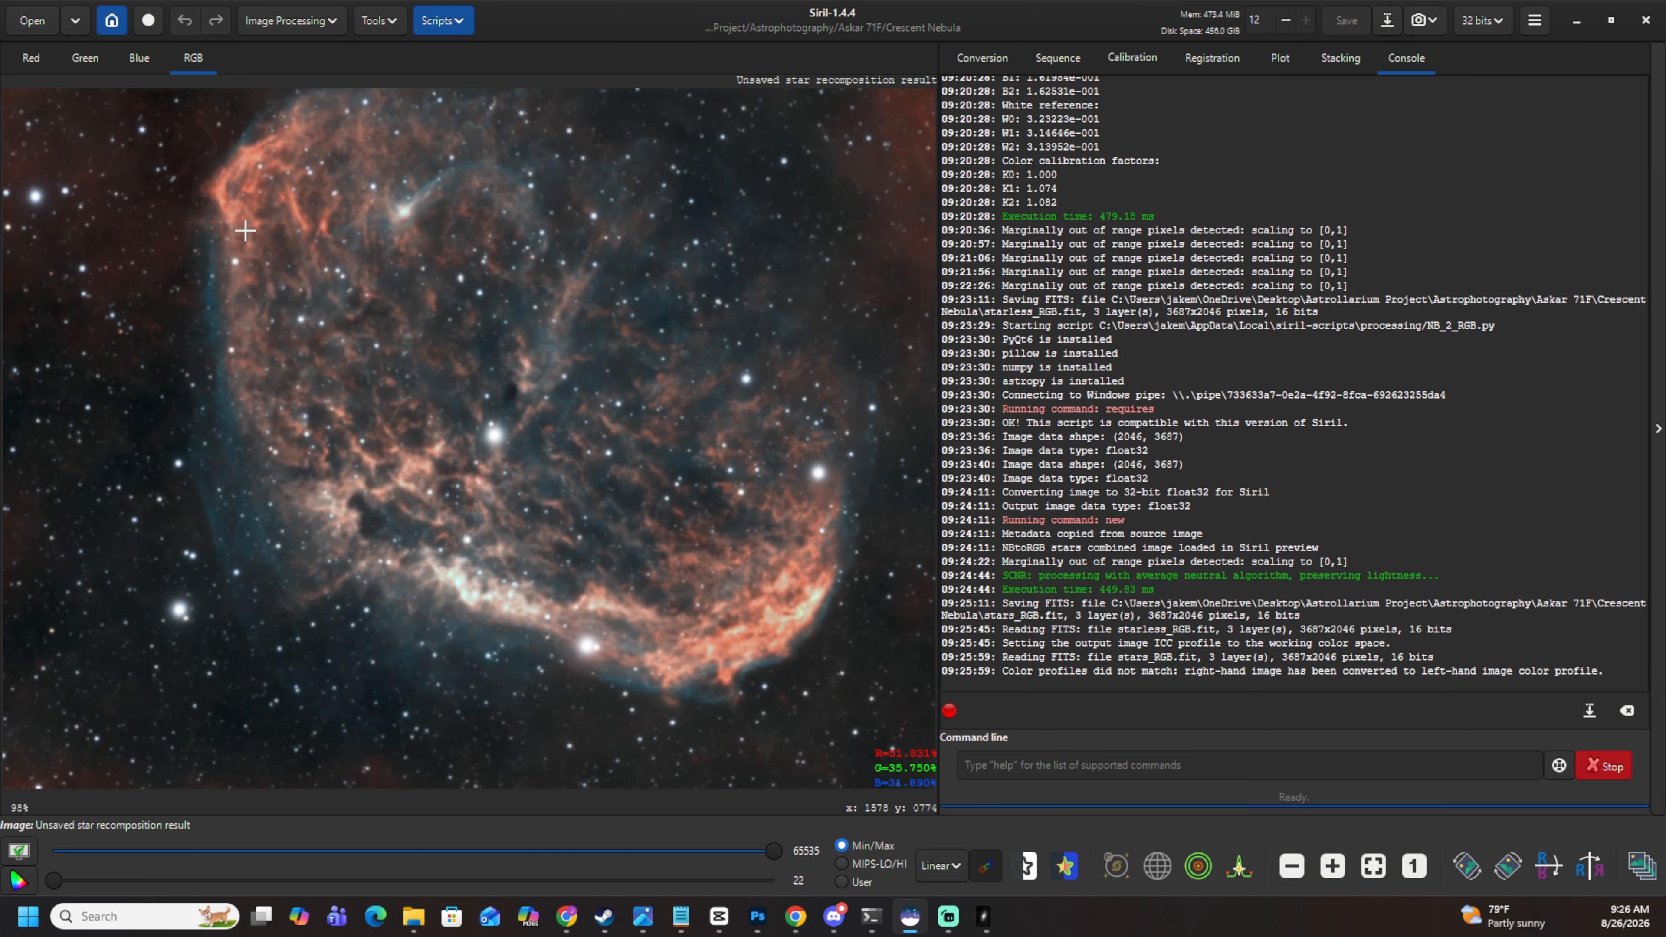
pyautogui.scroll(-2, 177, 210)
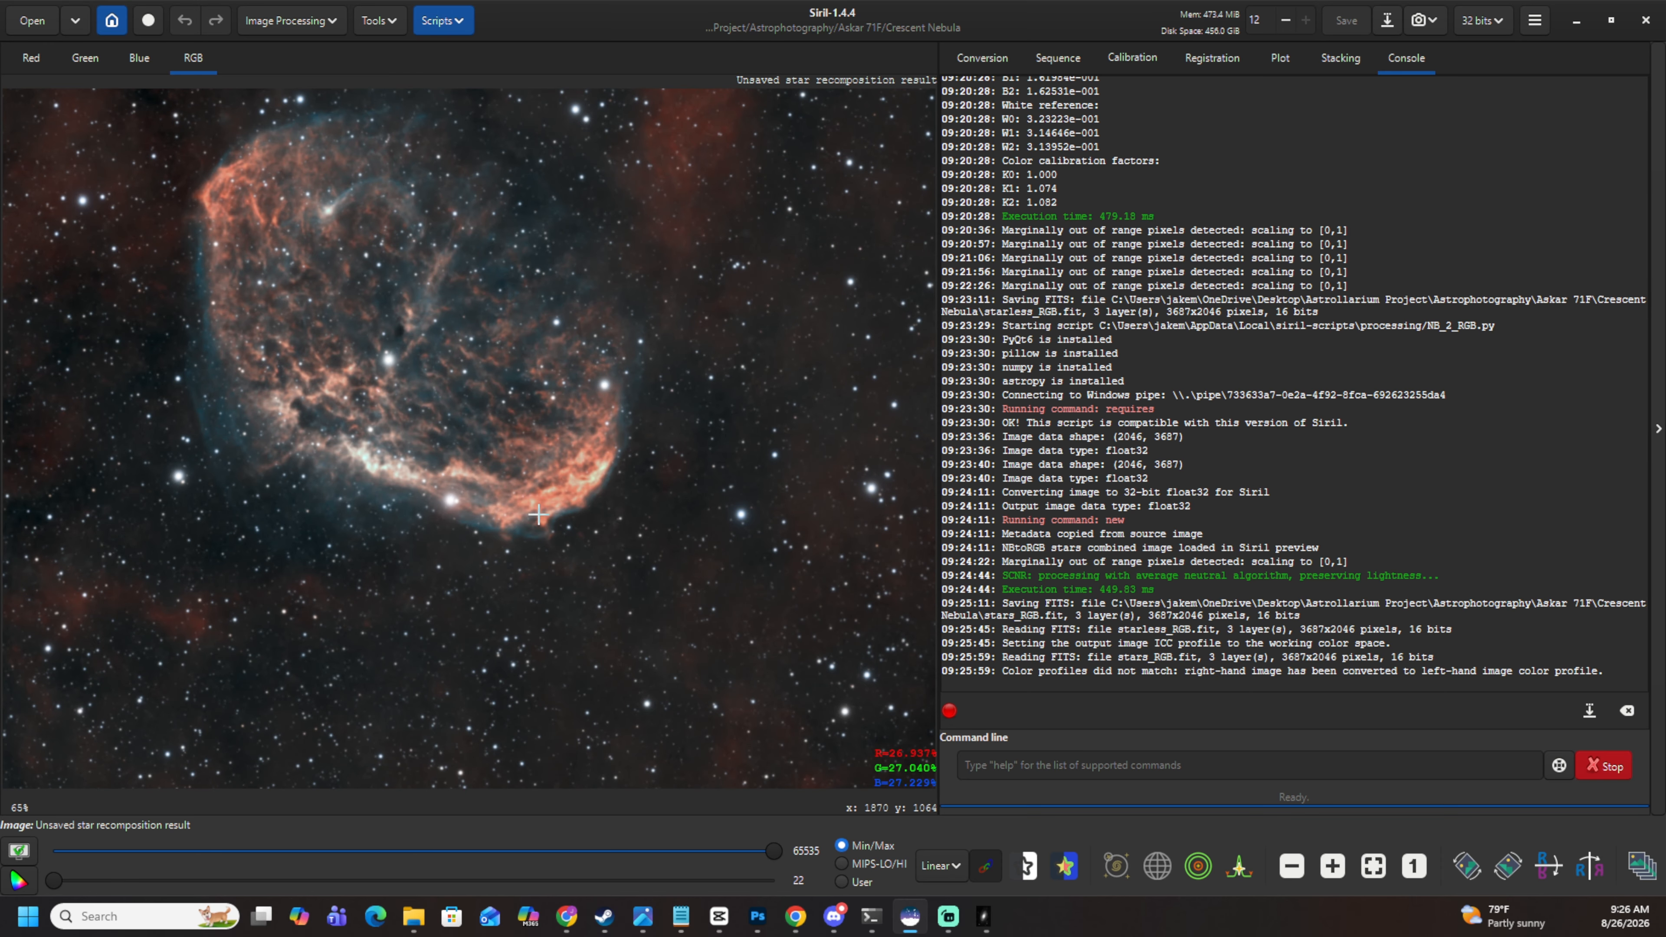
pyautogui.scroll(-2, 635, 603)
pyautogui.scroll(-1, 110, 248)
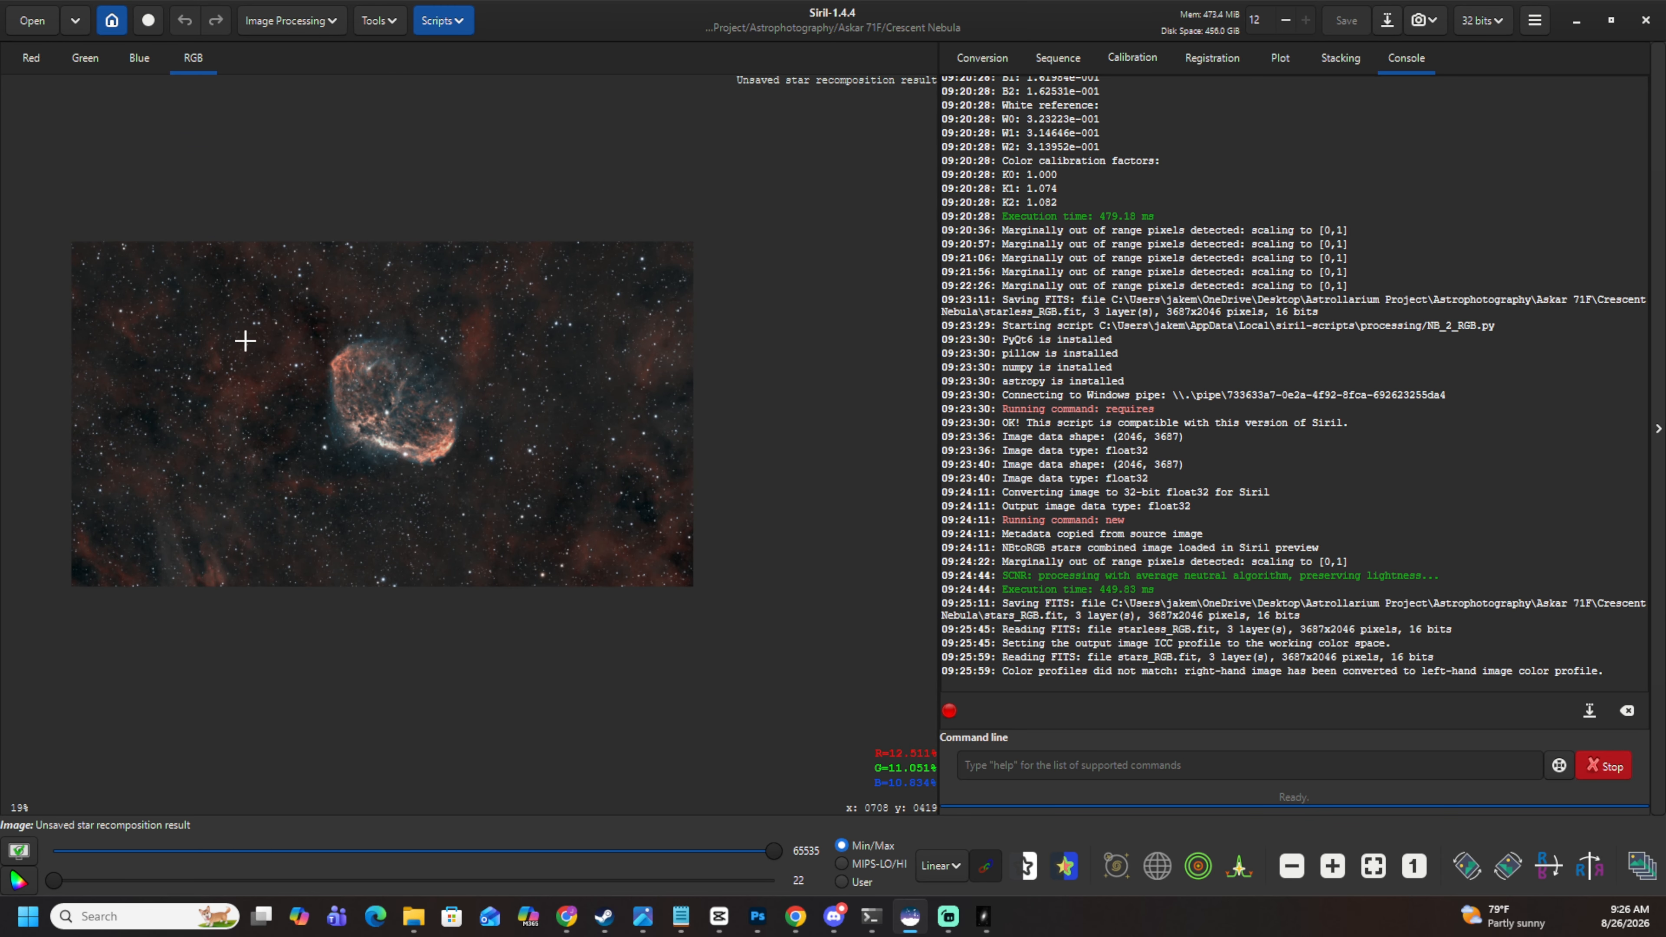
pyautogui.scroll(2, 363, 405)
pyautogui.scroll(-2, 706, 433)
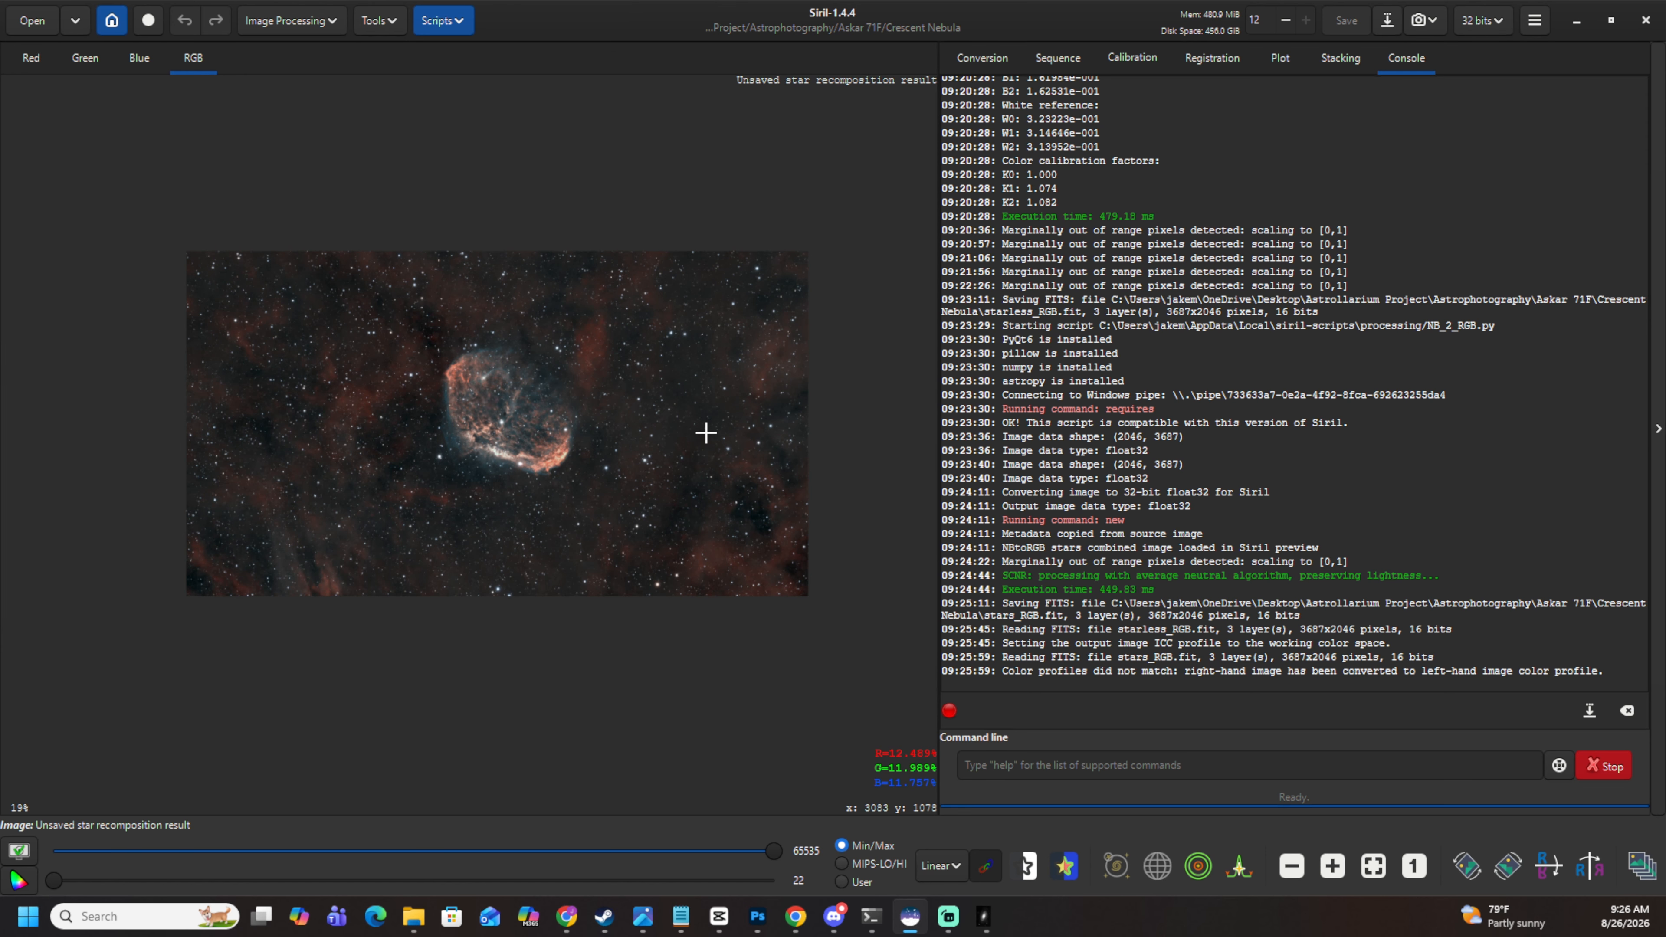
pyautogui.scroll(1, 488, 385)
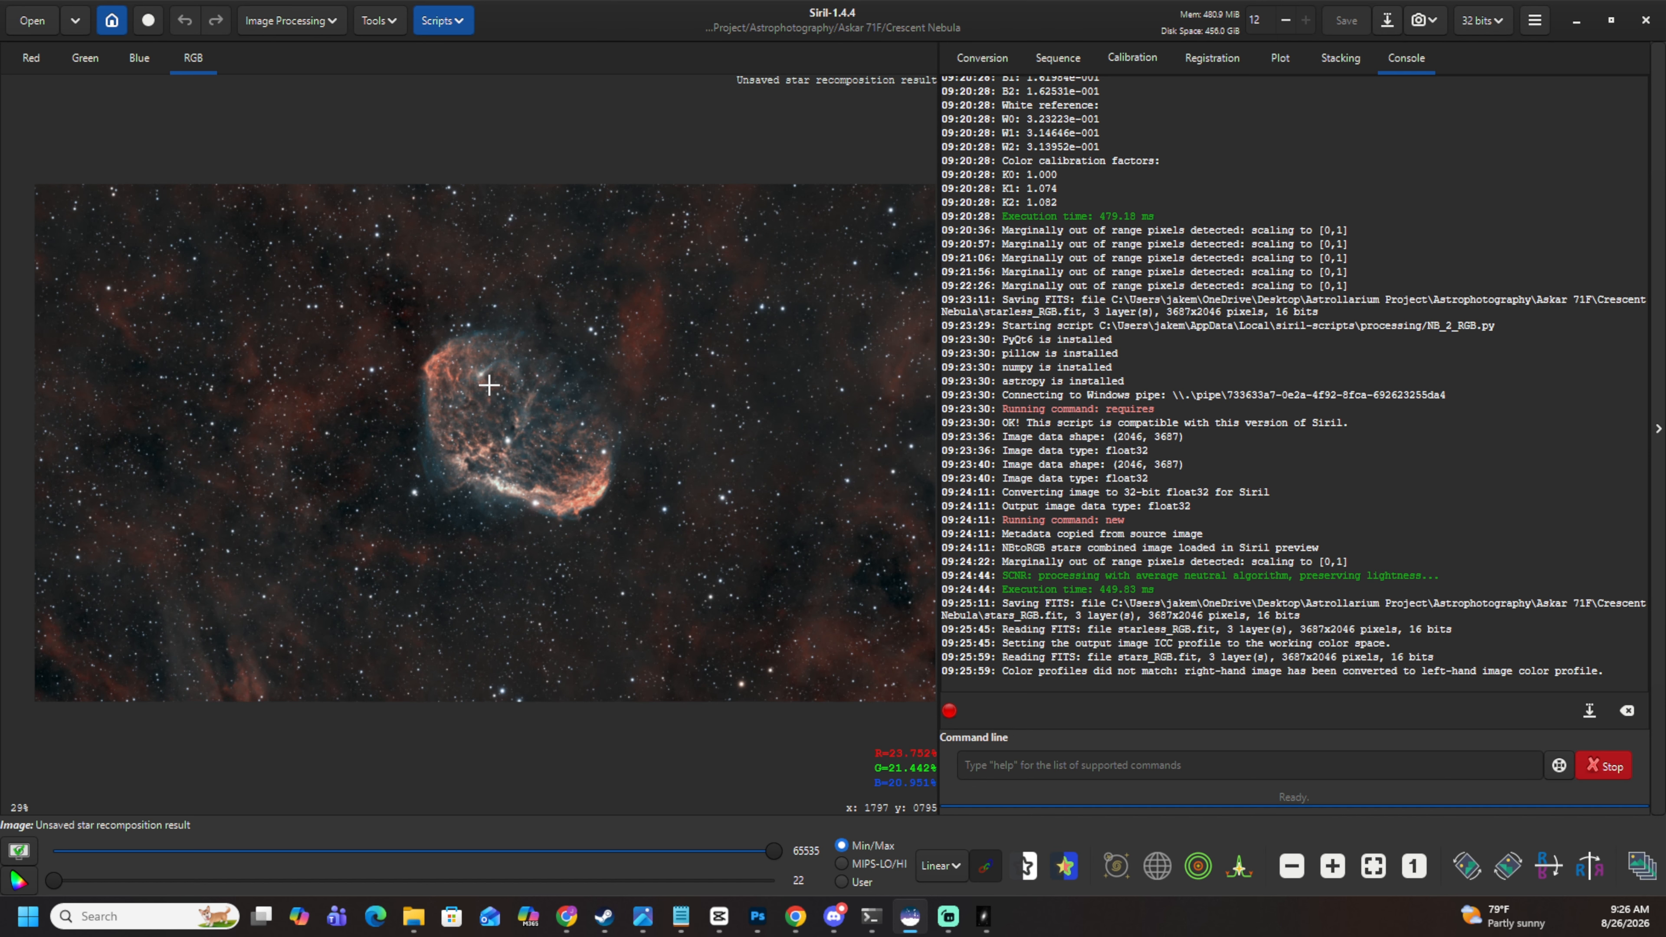